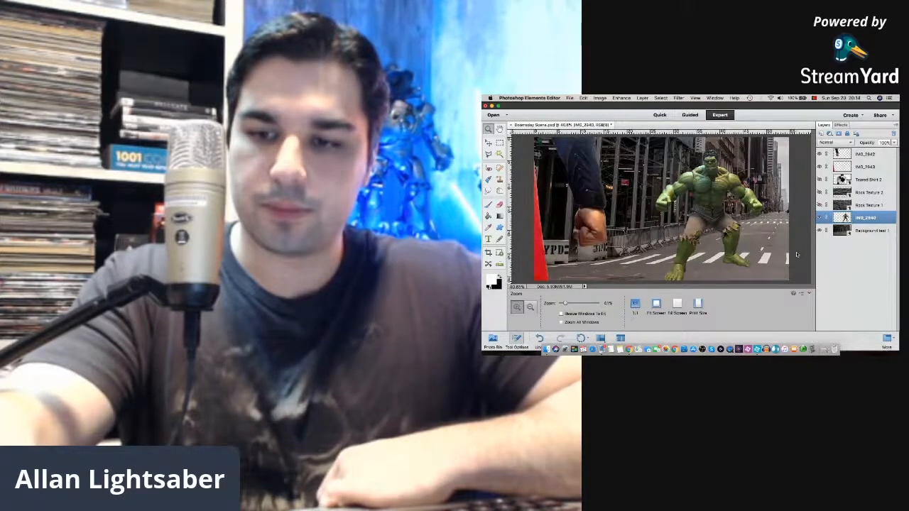
- Examine the Hulk figure's chest and arms up close against the street background
{"action": "mouse_move", "coordinate": [596, 108]}
{"action": "left_mouse_down"}
{"action": "mouse_move", "coordinate": [630, 282]}
{"action": "mouse_move", "coordinate": [594, 108]}
{"action": "left_mouse_up"}
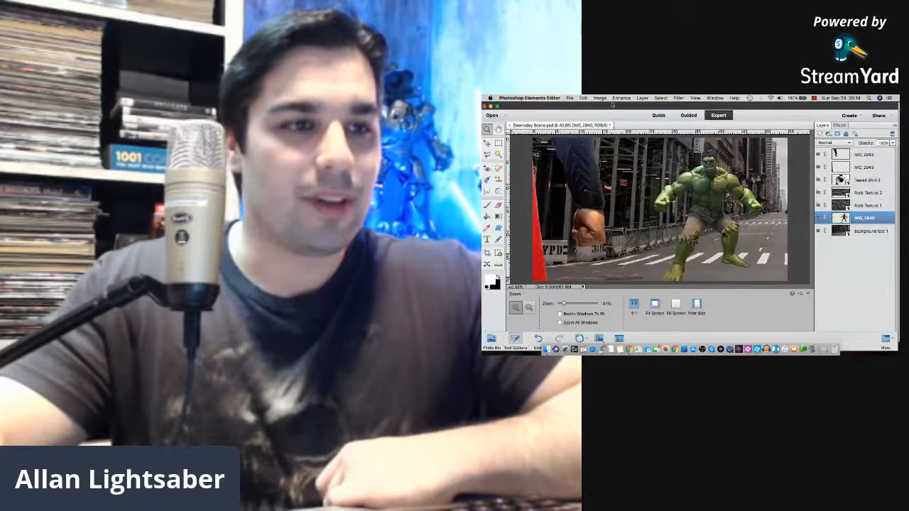
{"action": "mouse_move", "coordinate": [612, 105]}
{"action": "left_mouse_down"}
{"action": "mouse_move", "coordinate": [733, 237]}
{"action": "mouse_move", "coordinate": [790, 257]}
{"action": "mouse_move", "coordinate": [835, 210]}
{"action": "mouse_move", "coordinate": [829, 192]}
{"action": "mouse_move", "coordinate": [671, 165]}
{"action": "mouse_move", "coordinate": [731, 188]}
{"action": "mouse_move", "coordinate": [700, 190]}
{"action": "mouse_move", "coordinate": [643, 153]}
{"action": "mouse_move", "coordinate": [599, 108]}
{"action": "mouse_move", "coordinate": [616, 104]}
{"action": "left_mouse_up"}
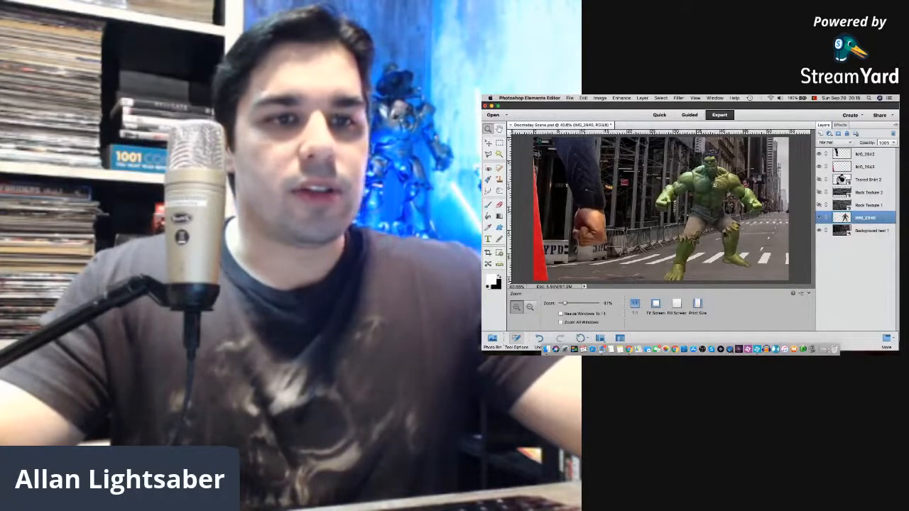
{"action": "left_click", "coordinate": [714, 183]}
{"action": "left_click", "coordinate": [712, 184]}
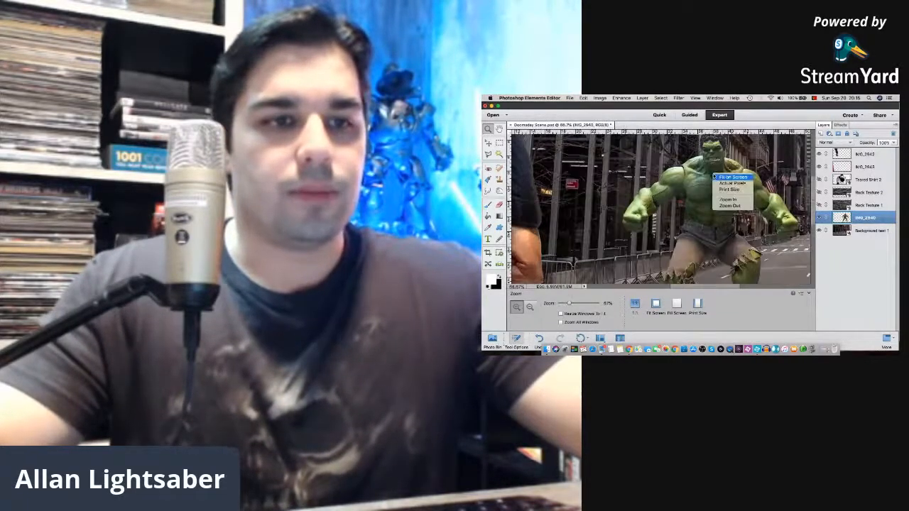
{"action": "key", "text": "super+0"}
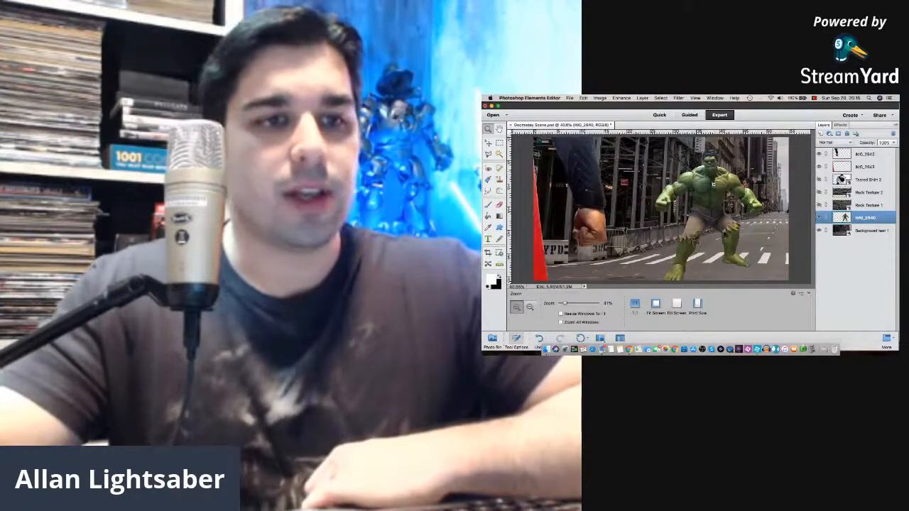
{"action": "left_click", "coordinate": [712, 183]}
{"action": "left_click", "coordinate": [713, 185]}
{"action": "left_click", "coordinate": [698, 201]}
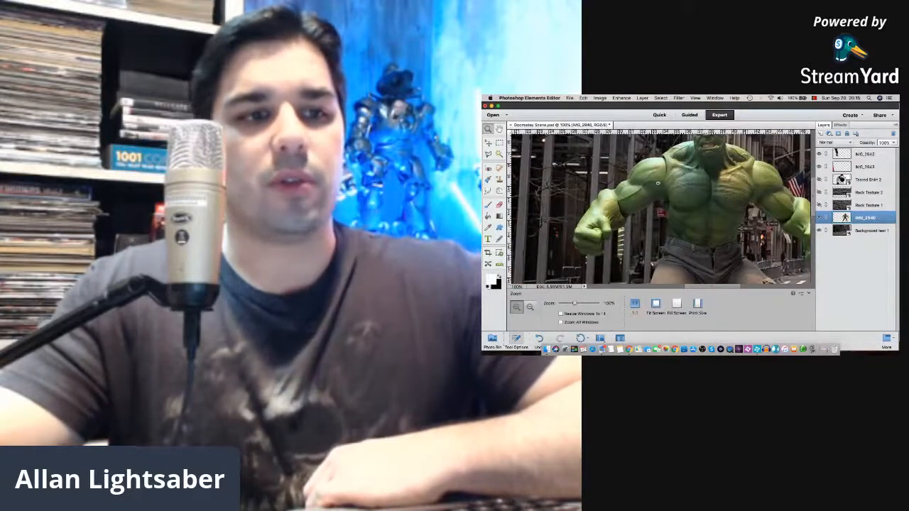
{"action": "left_click", "coordinate": [680, 192]}
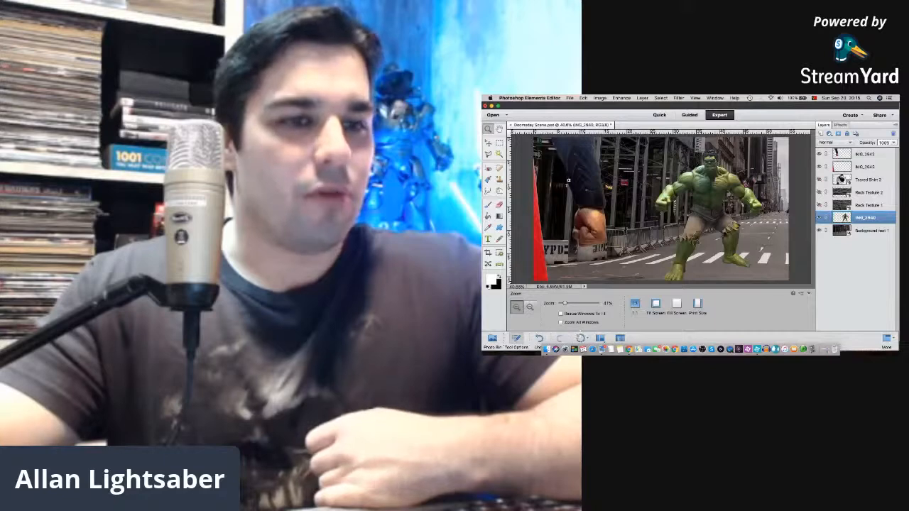
- Switch to System Preferences, review the notification settings of both Google Chrome entries, and return to Photoshop Elements
{"action": "left_click", "coordinate": [565, 349]}
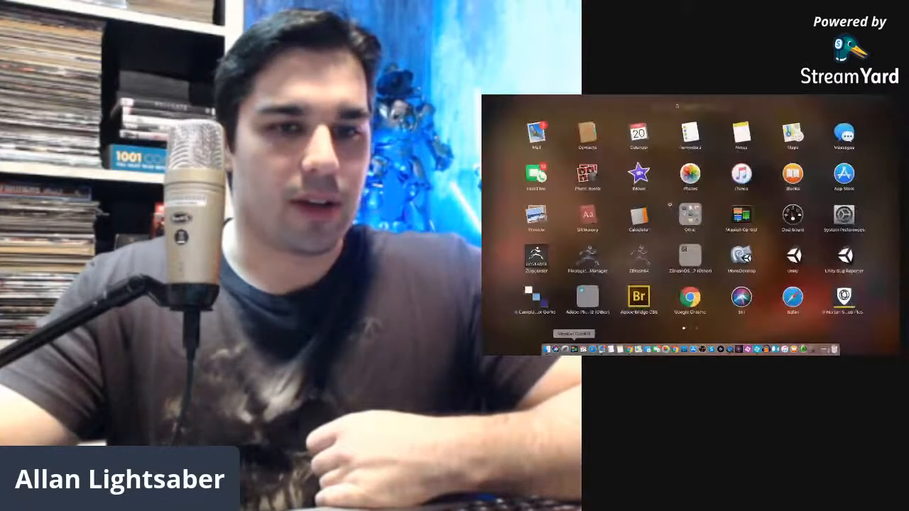
{"action": "left_click", "coordinate": [843, 215]}
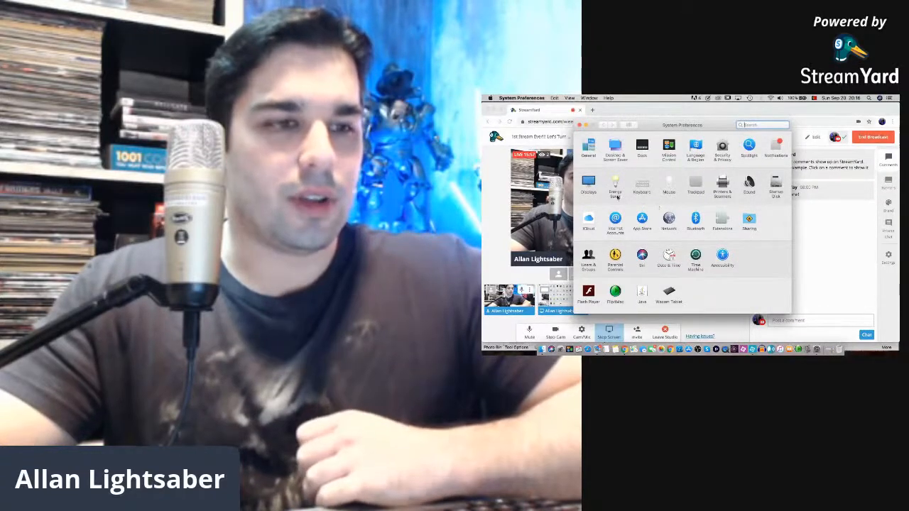
{"action": "left_click", "coordinate": [775, 147]}
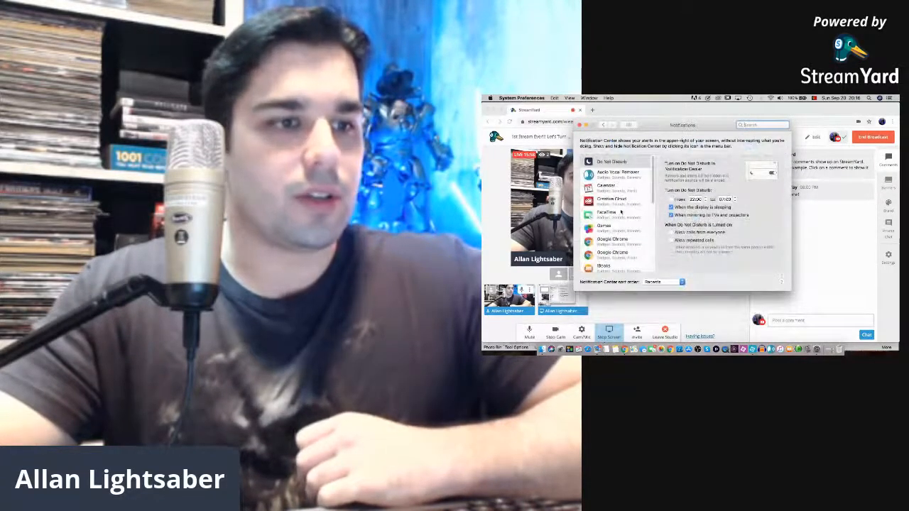
{"action": "left_click", "coordinate": [615, 239]}
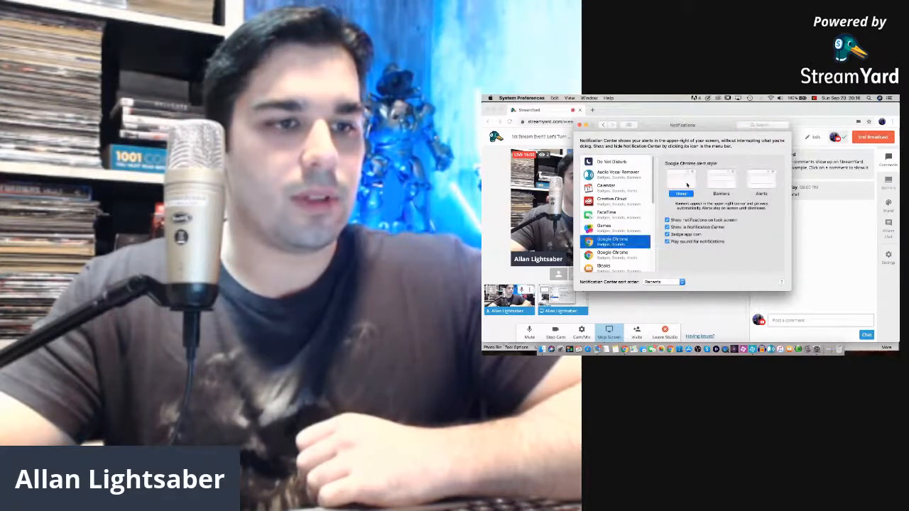
{"action": "left_click", "coordinate": [624, 256]}
{"action": "scroll", "coordinate": [605, 234], "scroll_direction": "down", "scroll_amount": 5}
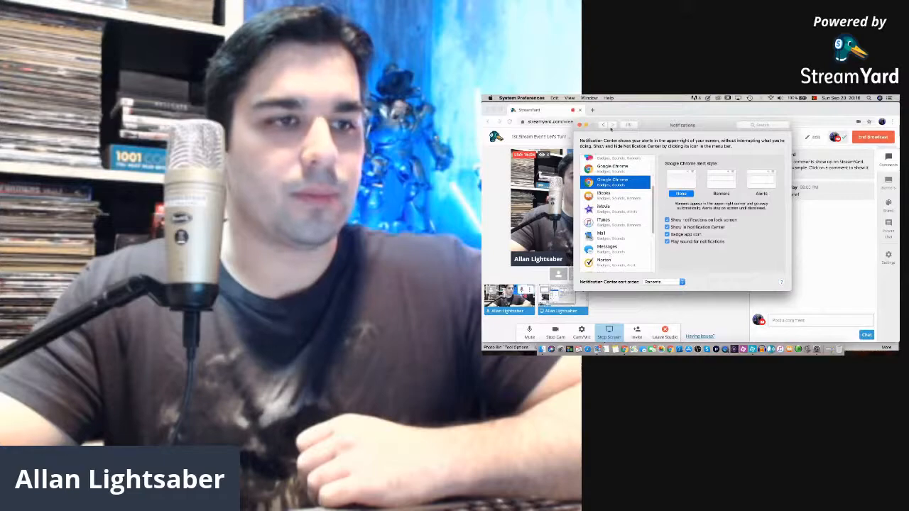
{"action": "left_click", "coordinate": [580, 125]}
{"action": "left_click", "coordinate": [886, 346]}
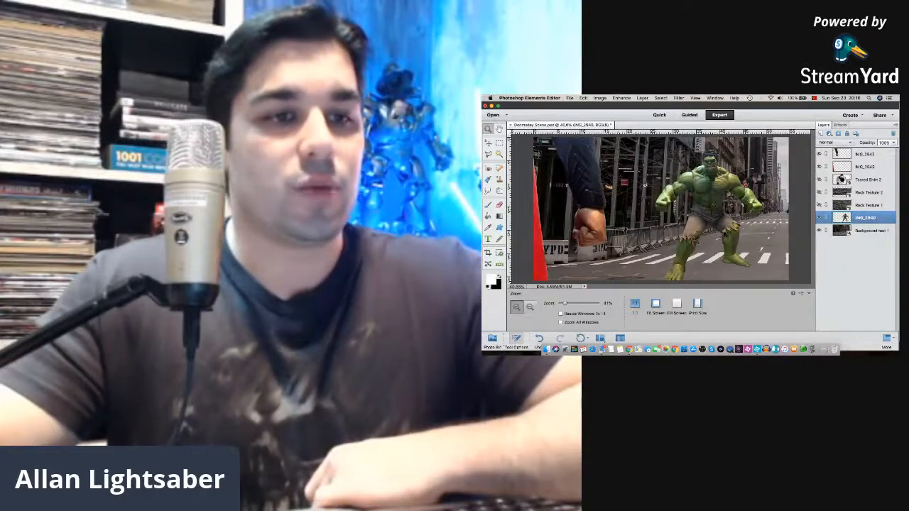
- Examine the Hulk figure's head, torso and shorts in close-up and return to the full scene
{"action": "left_click", "coordinate": [708, 188]}
{"action": "left_click", "coordinate": [700, 201]}
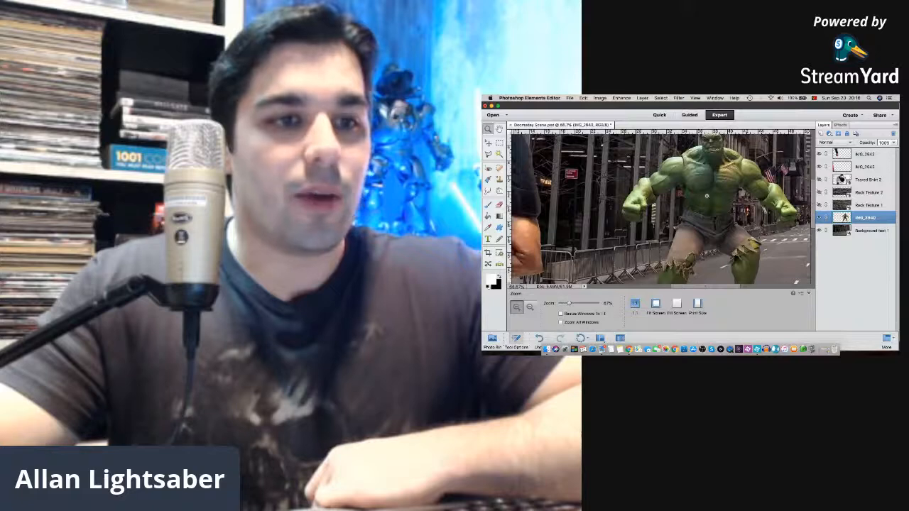
{"action": "left_click", "coordinate": [699, 174]}
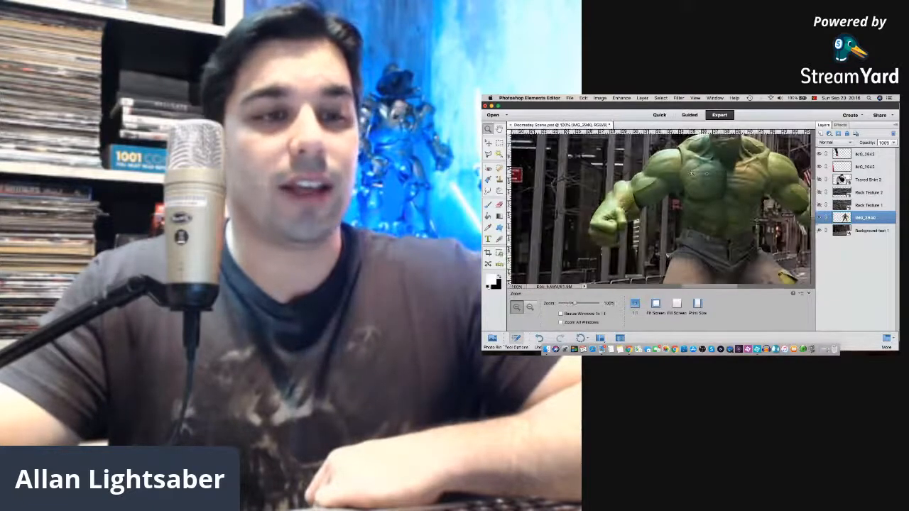
{"action": "scroll", "coordinate": [691, 174], "scroll_direction": "down", "scroll_amount": 3}
{"action": "scroll", "coordinate": [682, 183], "scroll_direction": "up", "scroll_amount": 2}
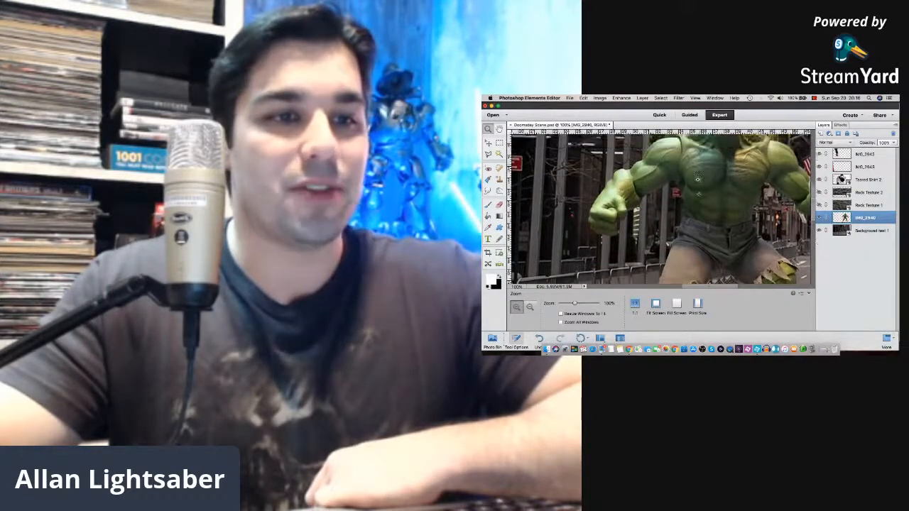
{"action": "scroll", "coordinate": [710, 174], "scroll_direction": "up", "scroll_amount": 2}
{"action": "scroll", "coordinate": [712, 172], "scroll_direction": "up", "scroll_amount": 2}
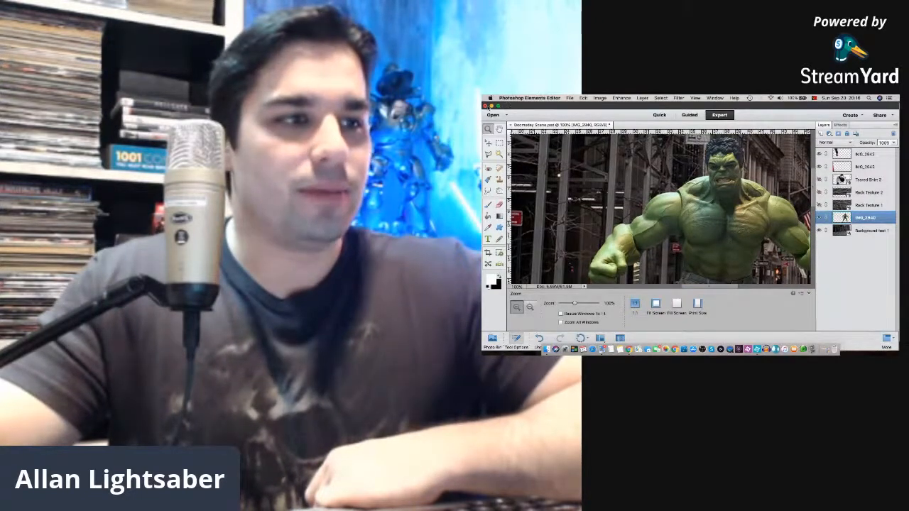
{"action": "mouse_move", "coordinate": [523, 107]}
{"action": "left_mouse_down"}
{"action": "mouse_move", "coordinate": [599, 217]}
{"action": "mouse_move", "coordinate": [660, 279]}
{"action": "mouse_move", "coordinate": [567, 128]}
{"action": "mouse_move", "coordinate": [647, 218]}
{"action": "mouse_move", "coordinate": [626, 209]}
{"action": "mouse_move", "coordinate": [524, 104]}
{"action": "left_mouse_up"}
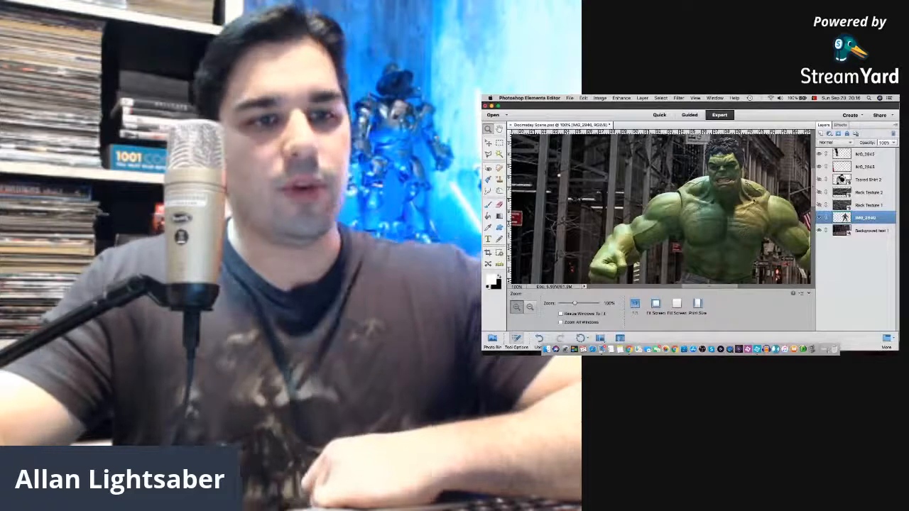
{"action": "left_click", "coordinate": [487, 142]}
{"action": "left_click", "coordinate": [489, 129]}
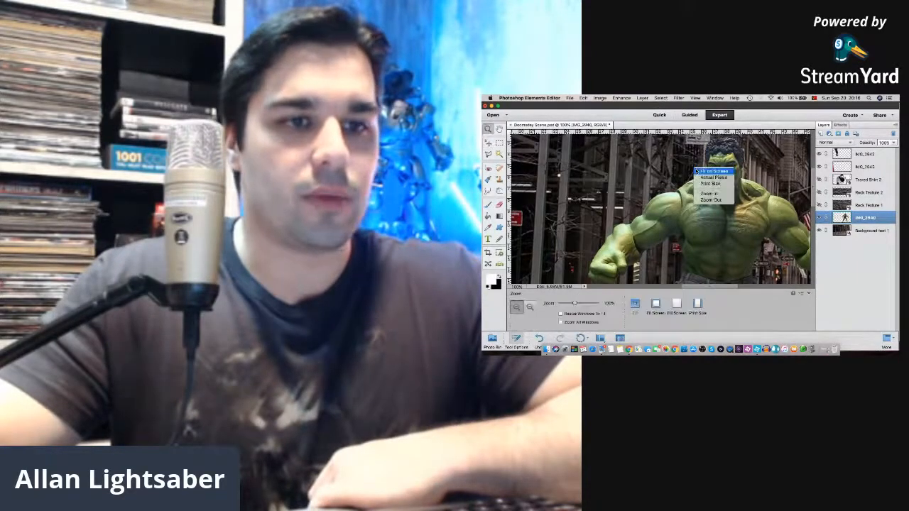
{"action": "left_click", "coordinate": [713, 171]}
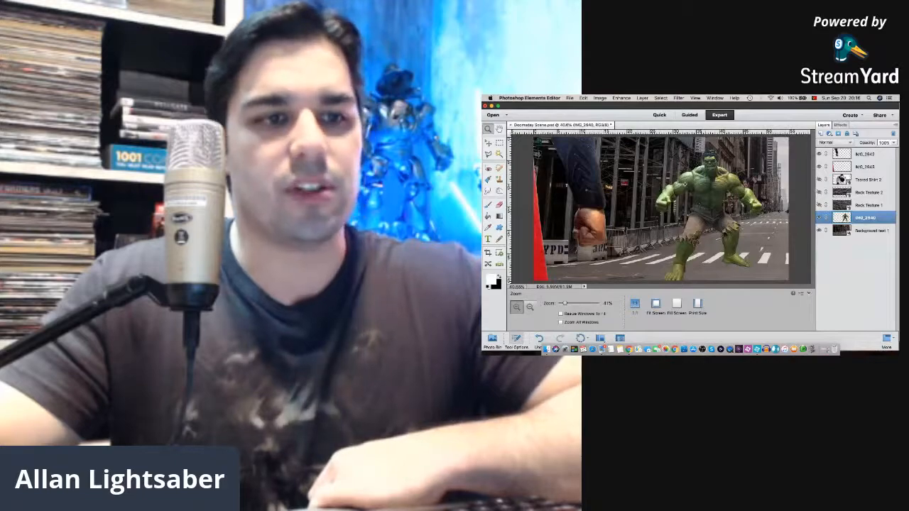
{"action": "left_click", "coordinate": [696, 188]}
{"action": "left_click", "coordinate": [696, 188]}
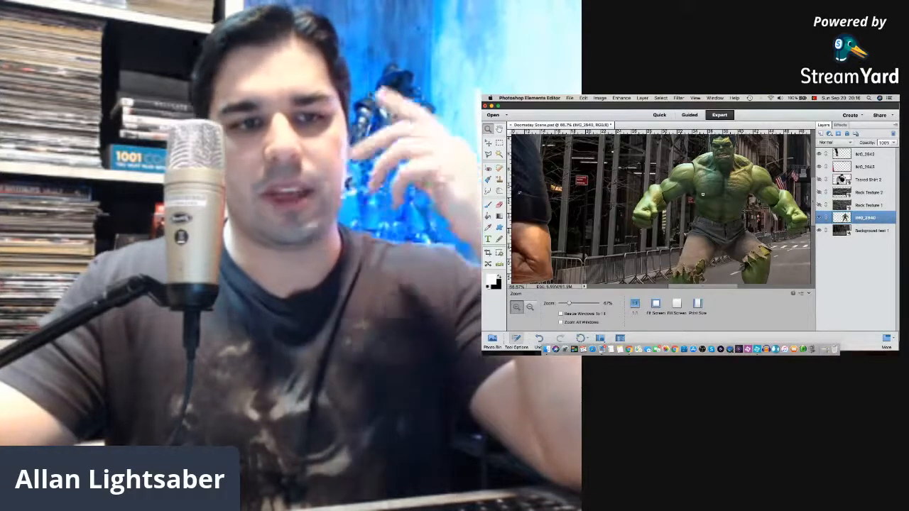
{"action": "left_click", "coordinate": [703, 188]}
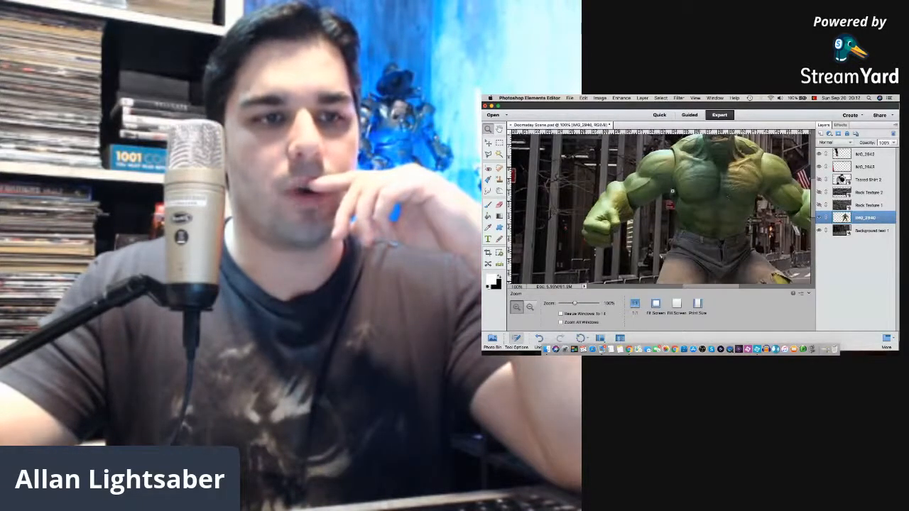
{"action": "left_click", "coordinate": [698, 199]}
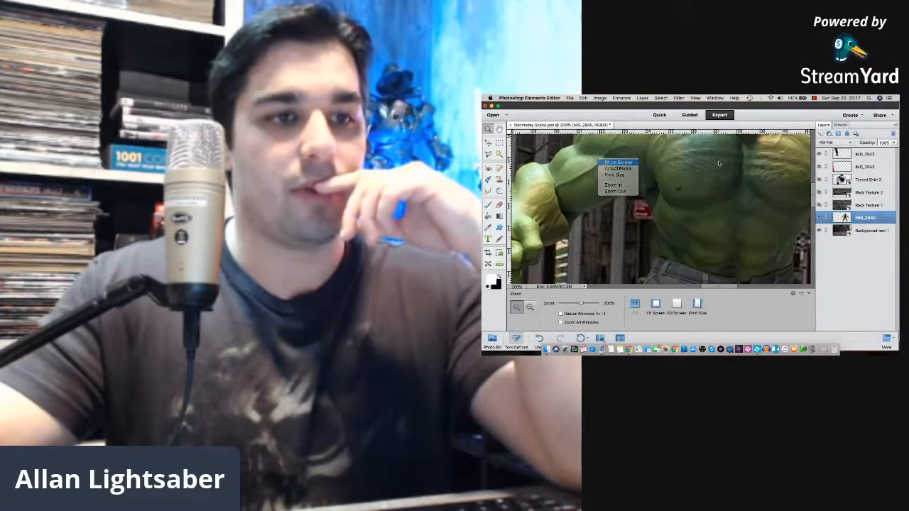
{"action": "left_click", "coordinate": [618, 162]}
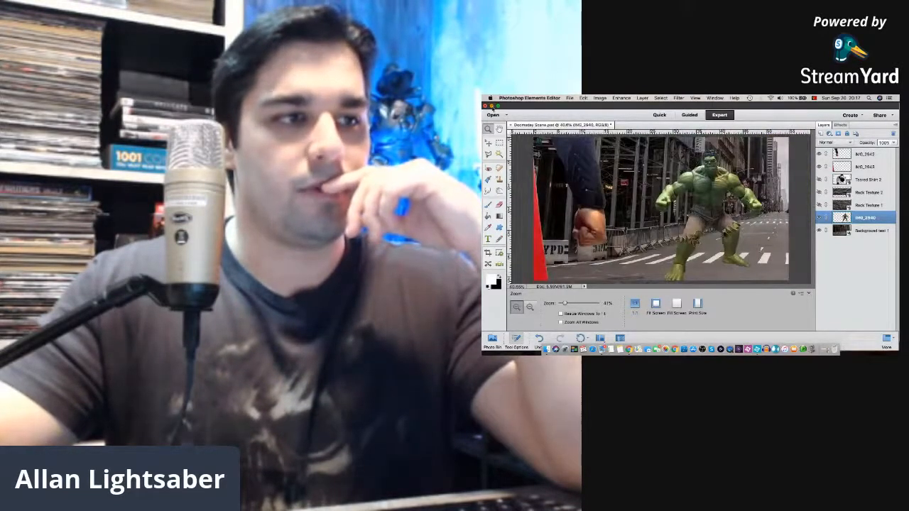
- Switch to StreamYard, choose the layout with a large shared screen and small webcam, and return to Photoshop Elements
{"action": "left_click", "coordinate": [491, 107]}
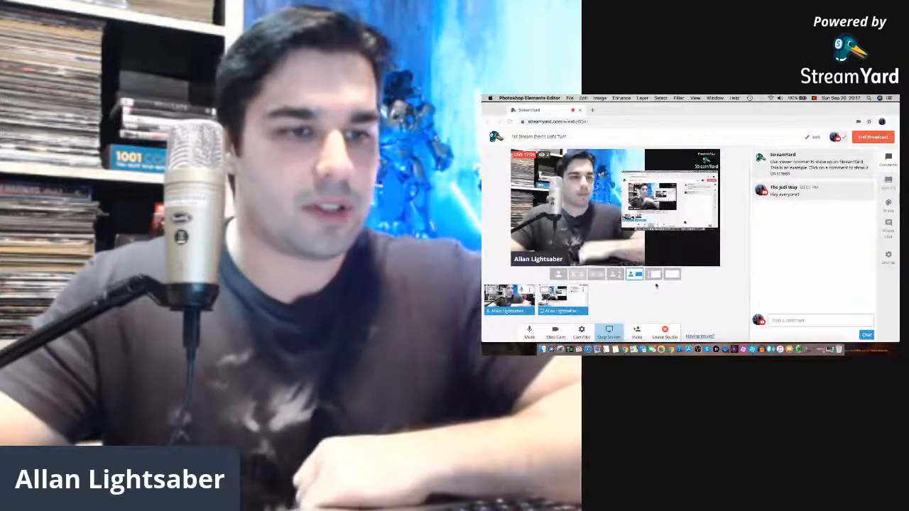
{"action": "left_click", "coordinate": [654, 276]}
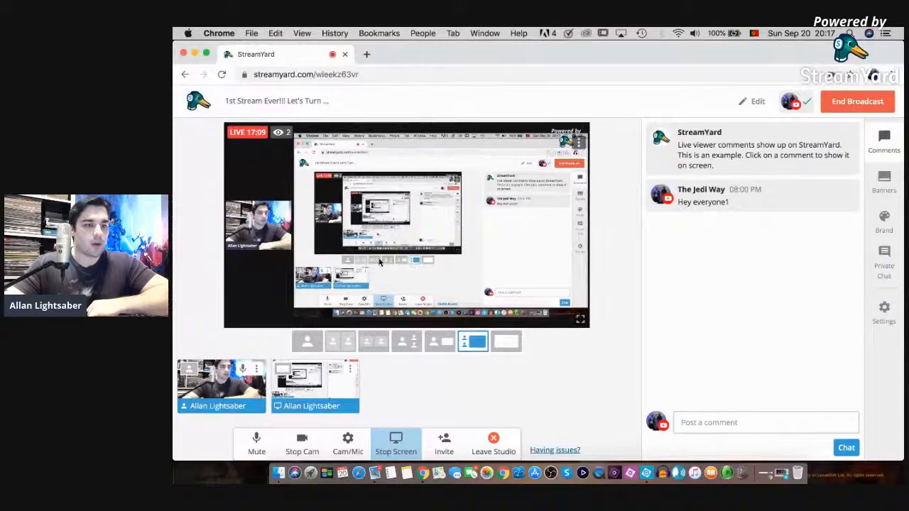
{"action": "left_click", "coordinate": [737, 472]}
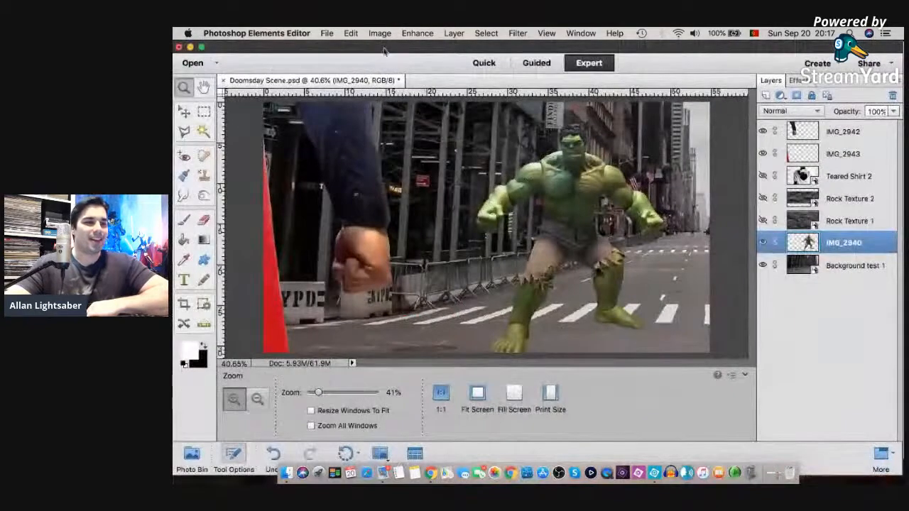
{"action": "mouse_move", "coordinate": [384, 51]}
{"action": "left_mouse_down"}
{"action": "mouse_move", "coordinate": [441, 201]}
{"action": "mouse_move", "coordinate": [444, 183]}
{"action": "mouse_move", "coordinate": [368, 74]}
{"action": "mouse_move", "coordinate": [386, 48]}
{"action": "left_mouse_up"}
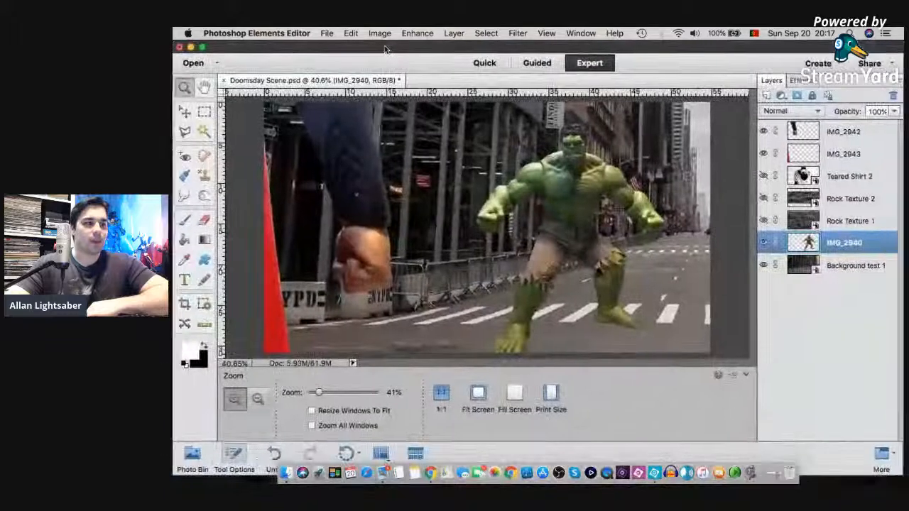
- Open the Liquify distortion filter for the Hulk layer IMG_2940
{"action": "right_click", "coordinate": [572, 178]}
{"action": "left_click", "coordinate": [582, 181]}
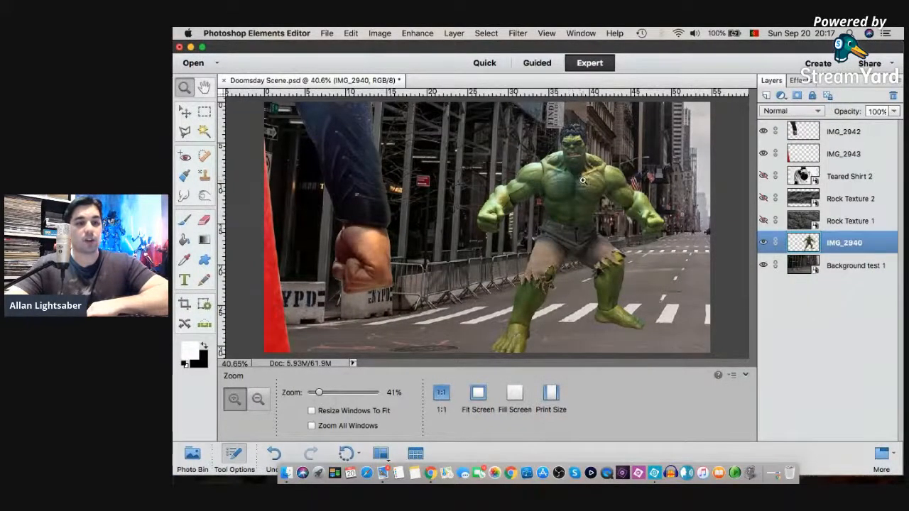
{"action": "left_click", "coordinate": [580, 178]}
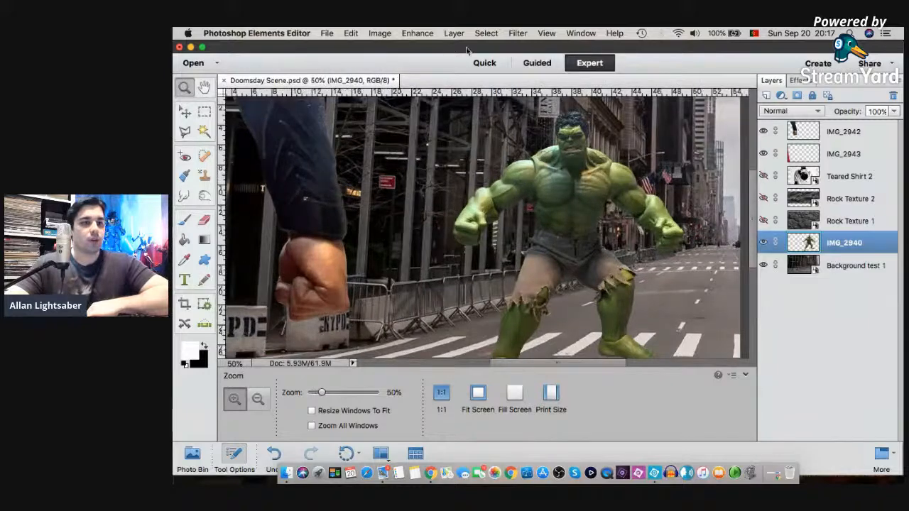
{"action": "left_click", "coordinate": [519, 35]}
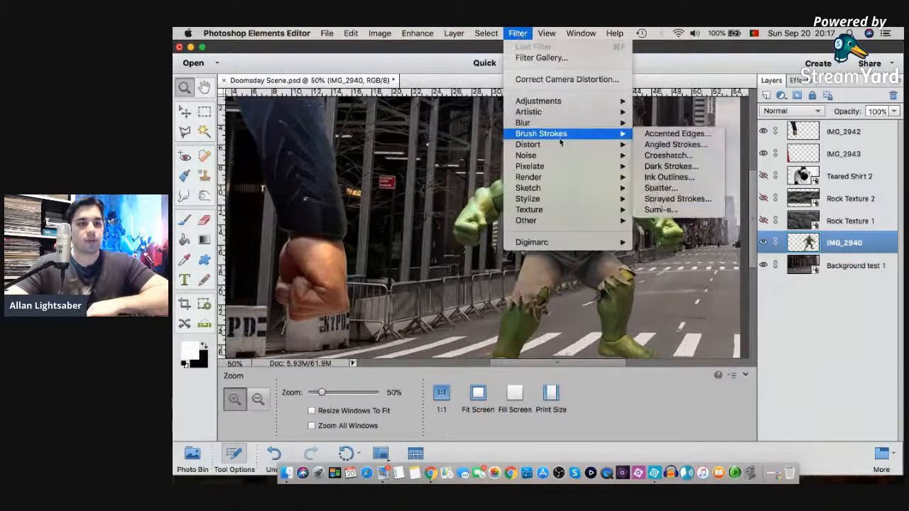
{"action": "mouse_move", "coordinate": [561, 147]}
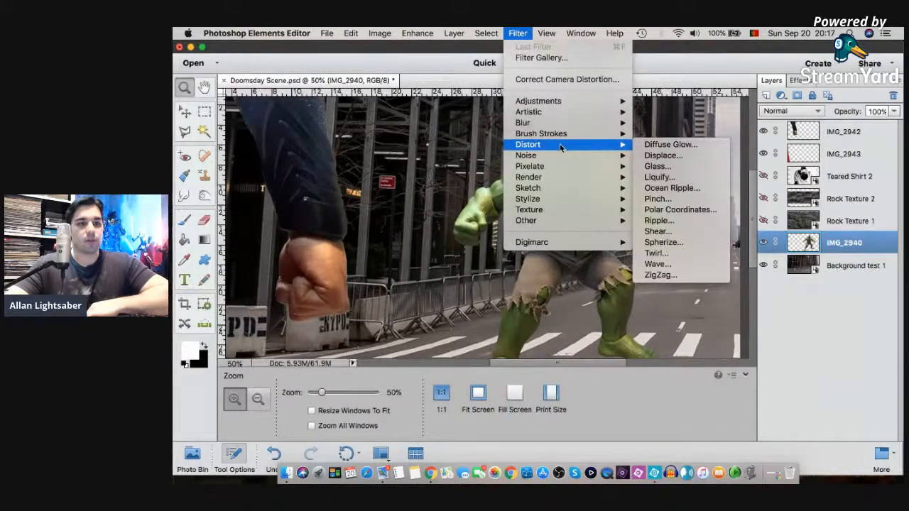
{"action": "left_click", "coordinate": [658, 177]}
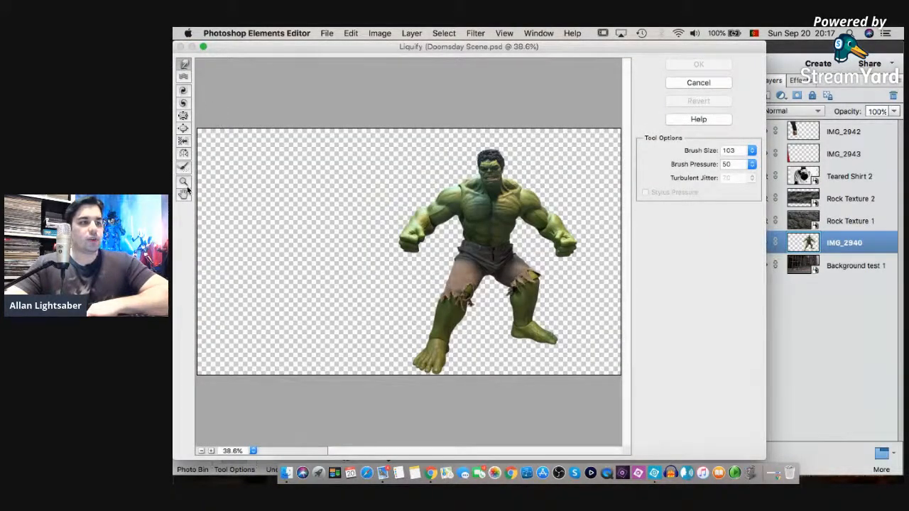
- Enlarge the Liquify preview to 100% around the Hulk's upper body and choose the Warp tool
{"action": "left_click", "coordinate": [485, 226]}
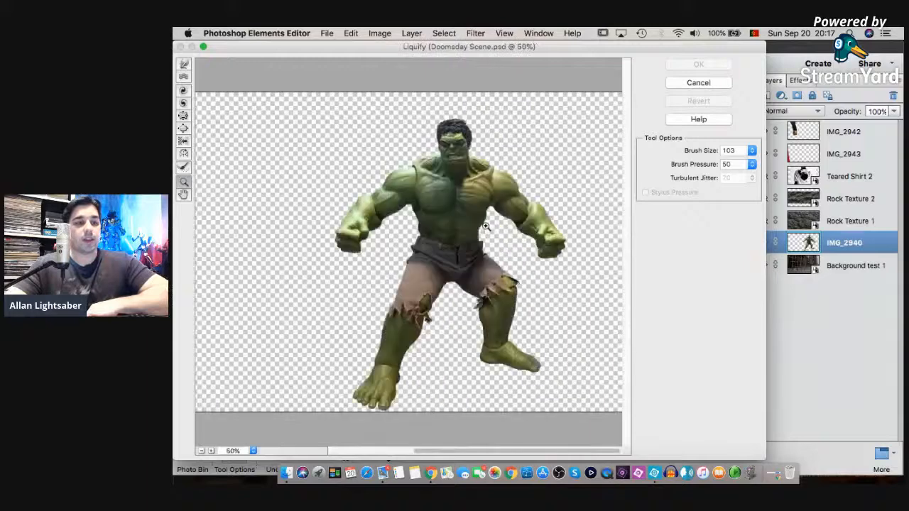
{"action": "left_click", "coordinate": [432, 225]}
{"action": "left_click", "coordinate": [359, 191]}
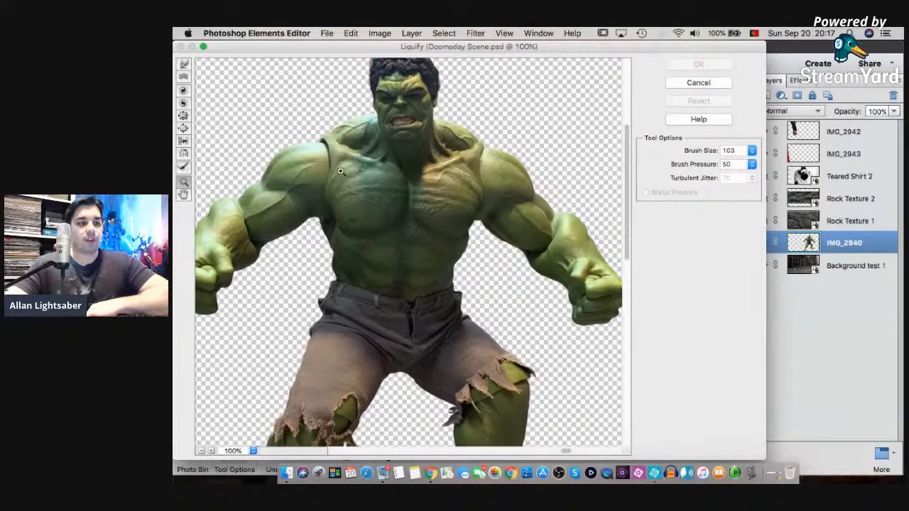
{"action": "left_click", "coordinate": [183, 64]}
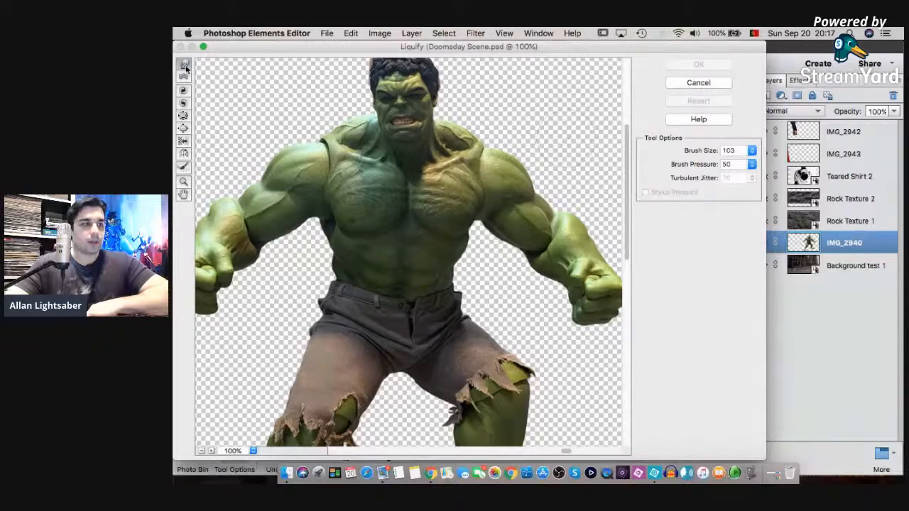
{"action": "mouse_move", "coordinate": [664, 45]}
{"action": "left_mouse_down"}
{"action": "mouse_move", "coordinate": [702, 44]}
{"action": "mouse_move", "coordinate": [662, 47]}
{"action": "left_mouse_up"}
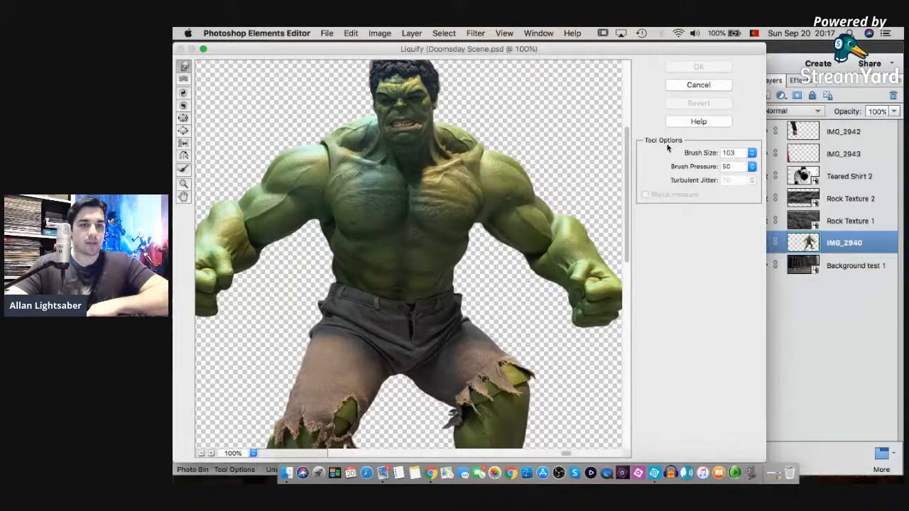
- Set the Warp brush size to 157 and try to reshape the torso edge below the armpit
{"action": "left_click_drag", "start_coordinate": [751, 166], "coordinate": [699, 167]}
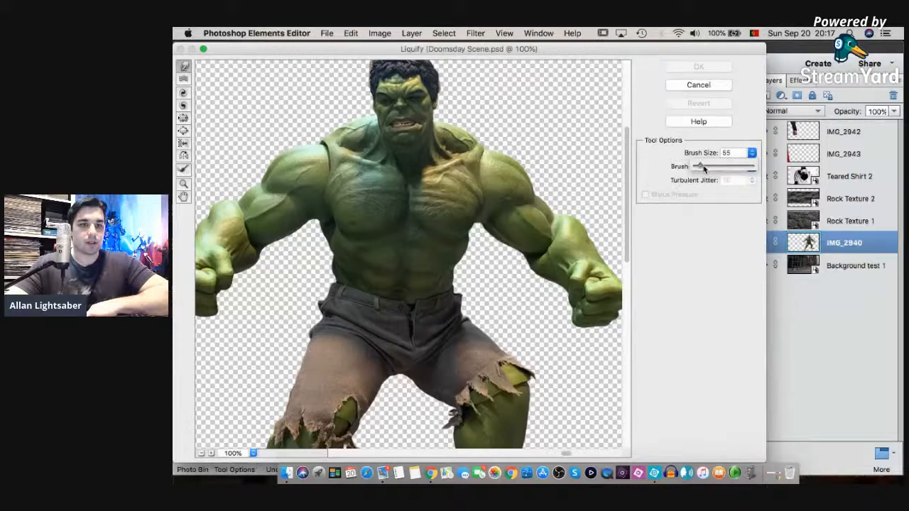
{"action": "left_click", "coordinate": [745, 141]}
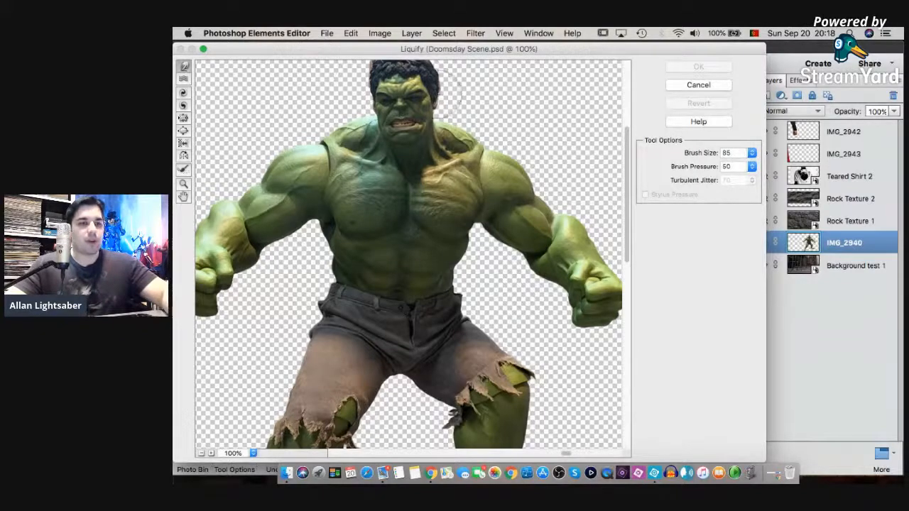
{"action": "left_click", "coordinate": [751, 153]}
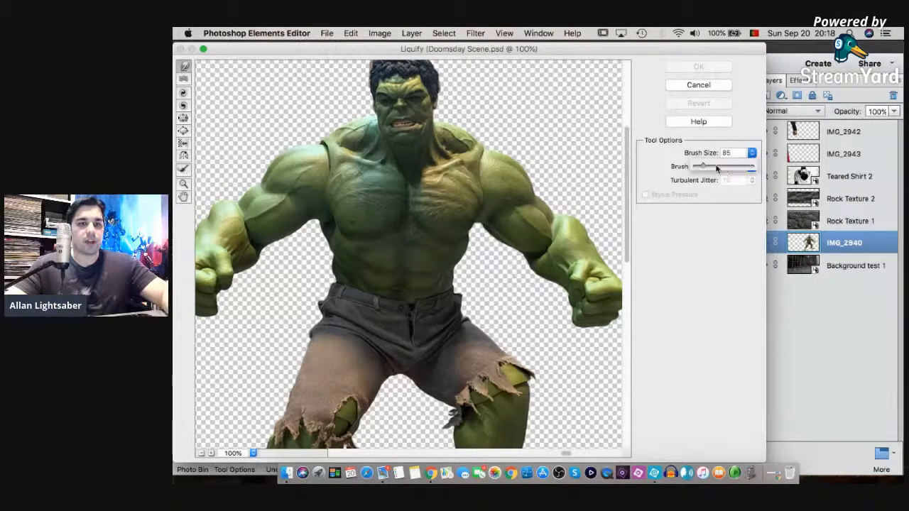
{"action": "left_click_drag", "start_coordinate": [714, 171], "coordinate": [712, 170]}
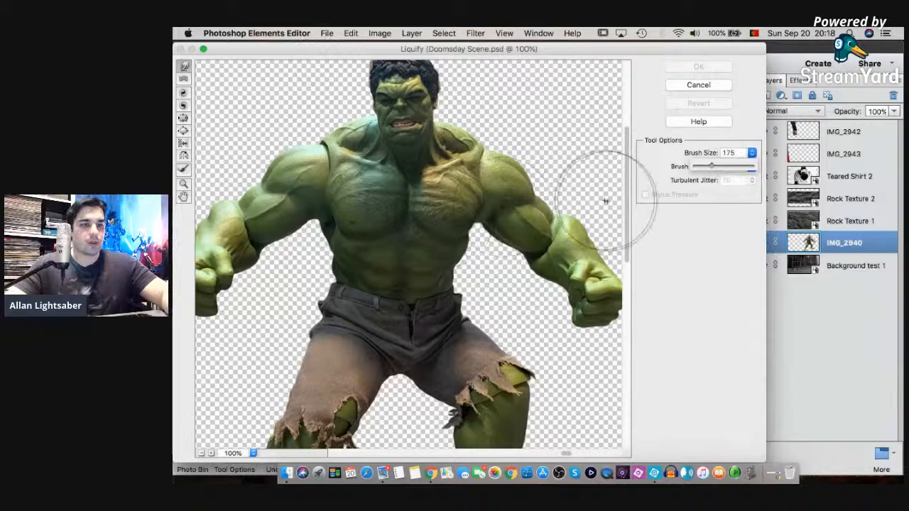
{"action": "left_click_drag", "start_coordinate": [710, 167], "coordinate": [708, 168]}
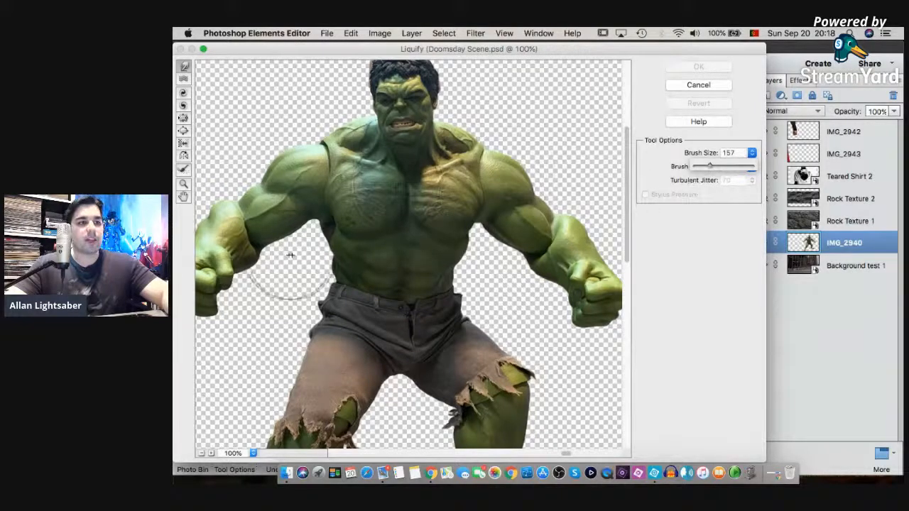
{"action": "mouse_move", "coordinate": [305, 227]}
{"action": "left_mouse_down"}
{"action": "mouse_move", "coordinate": [282, 199]}
{"action": "mouse_move", "coordinate": [301, 237]}
{"action": "mouse_move", "coordinate": [285, 193]}
{"action": "mouse_move", "coordinate": [273, 222]}
{"action": "mouse_move", "coordinate": [296, 179]}
{"action": "mouse_move", "coordinate": [279, 221]}
{"action": "mouse_move", "coordinate": [292, 221]}
{"action": "mouse_move", "coordinate": [310, 238]}
{"action": "mouse_move", "coordinate": [303, 241]}
{"action": "mouse_move", "coordinate": [310, 223]}
{"action": "mouse_move", "coordinate": [296, 228]}
{"action": "mouse_move", "coordinate": [320, 241]}
{"action": "left_mouse_up"}
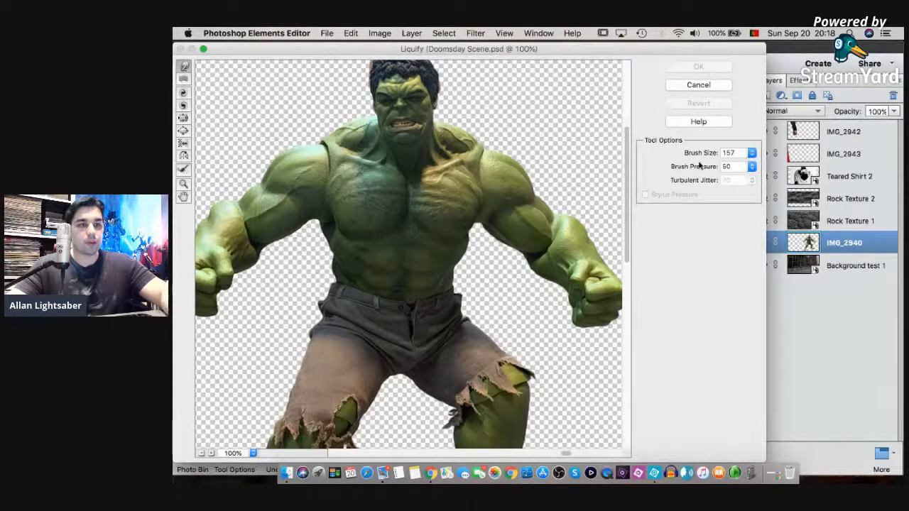
- Warp the sides of the Hulk's torso outward between armpits and waist, using brush sizes 109 and 67
{"action": "left_click", "coordinate": [750, 153]}
{"action": "left_click_drag", "start_coordinate": [704, 165], "coordinate": [701, 166]}
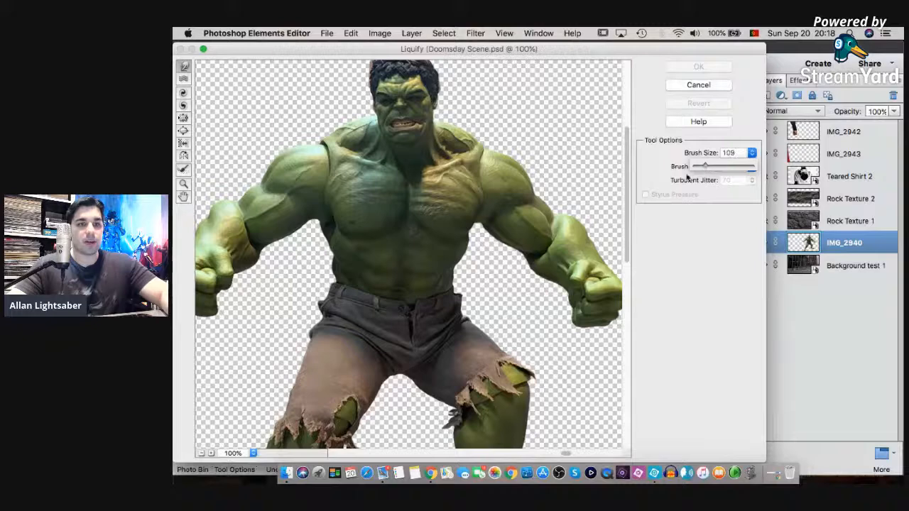
{"action": "left_click", "coordinate": [321, 246]}
{"action": "left_click_drag", "start_coordinate": [320, 246], "coordinate": [318, 245]}
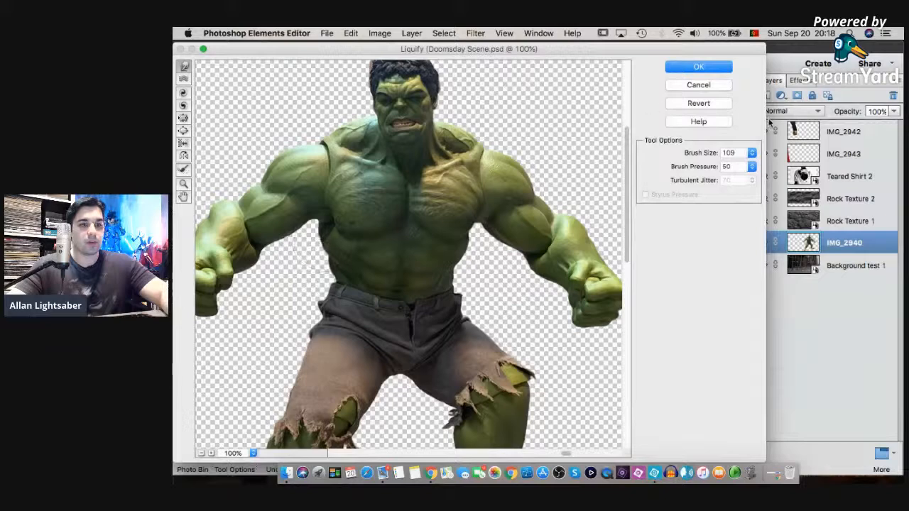
{"action": "left_click", "coordinate": [751, 166]}
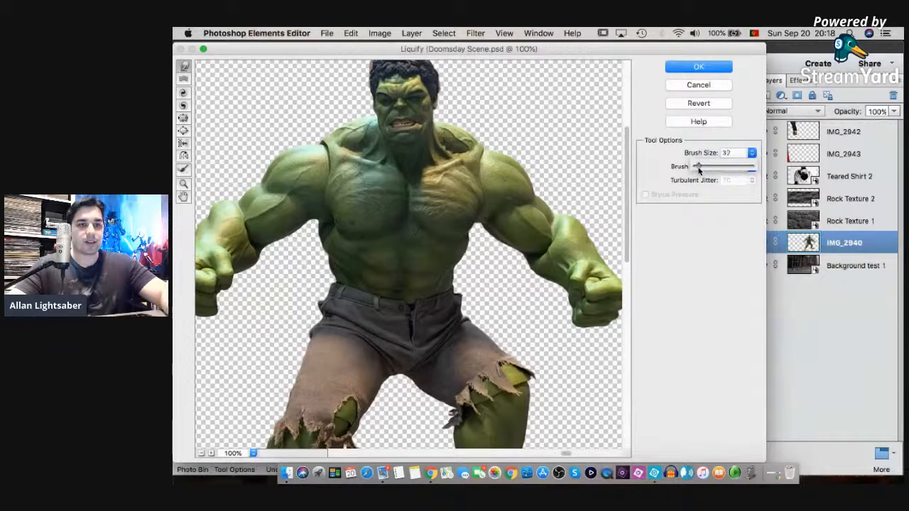
{"action": "left_click", "coordinate": [317, 241]}
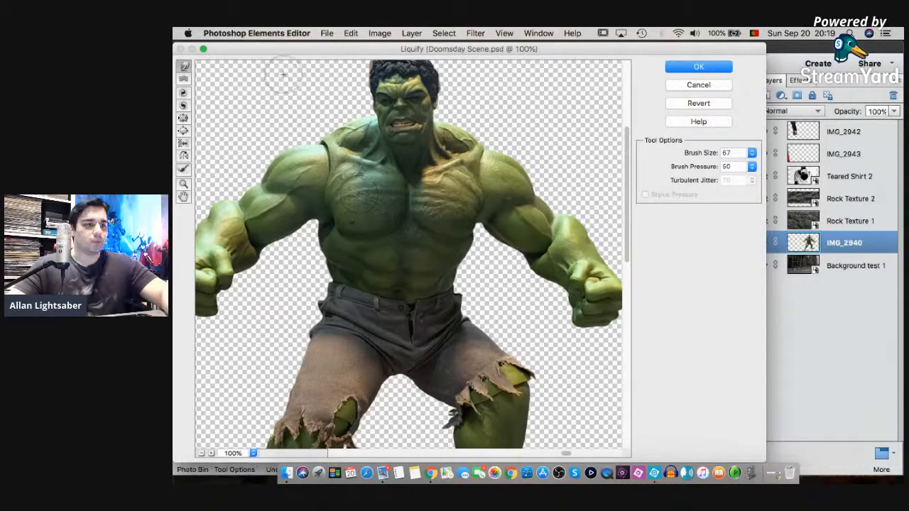
- Try to swell the chest with the Bloat tool at brush size 199, and undo it
{"action": "left_click", "coordinate": [184, 131]}
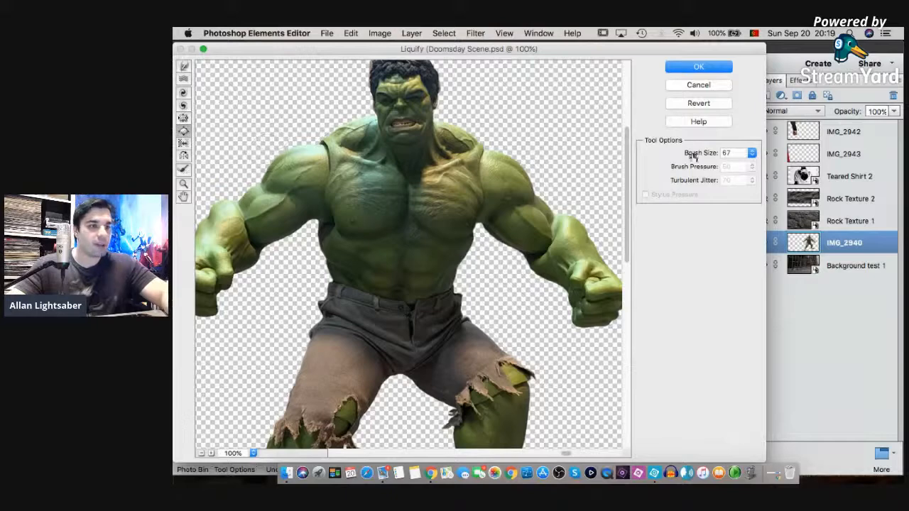
{"action": "left_click", "coordinate": [751, 153]}
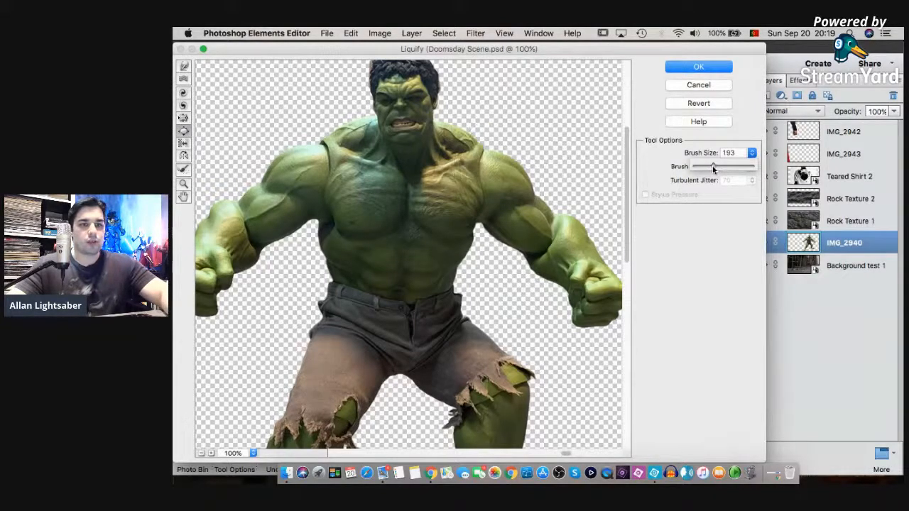
{"action": "left_click_drag", "start_coordinate": [718, 164], "coordinate": [713, 166]}
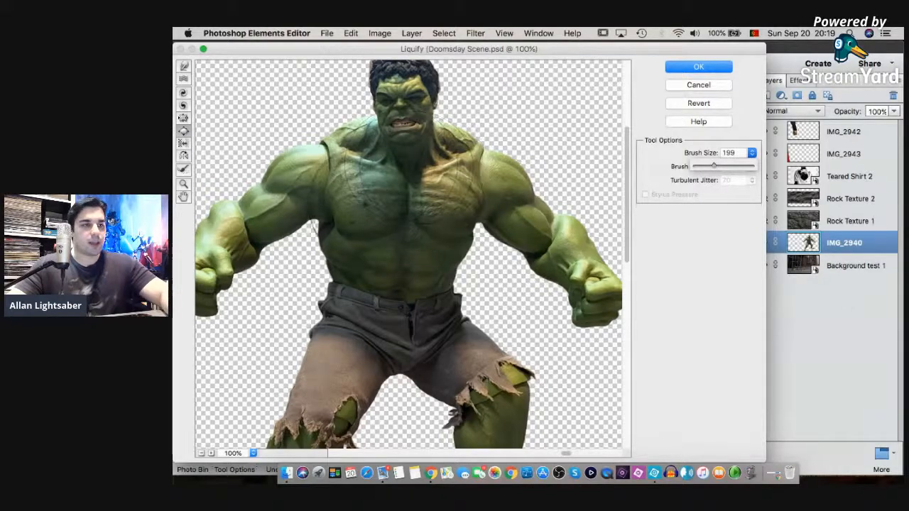
{"action": "left_click", "coordinate": [358, 206]}
{"action": "left_click", "coordinate": [362, 205]}
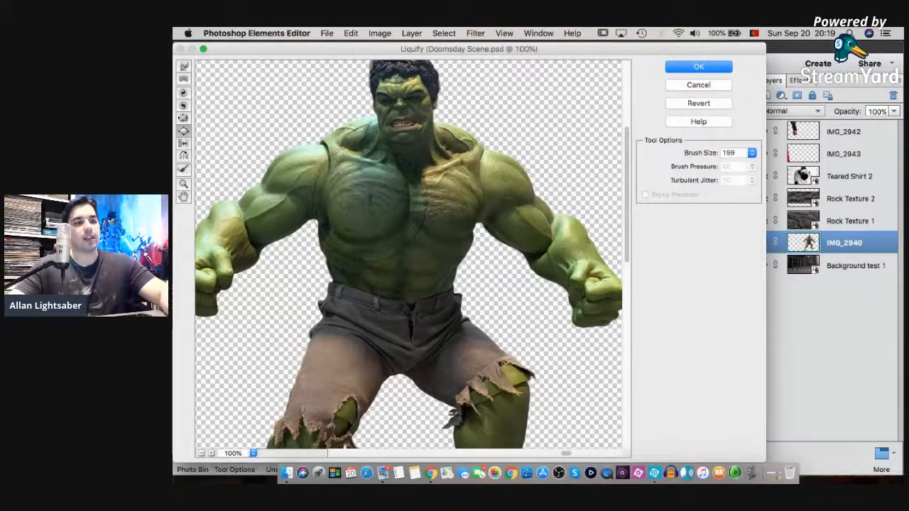
{"action": "key", "text": "super+z"}
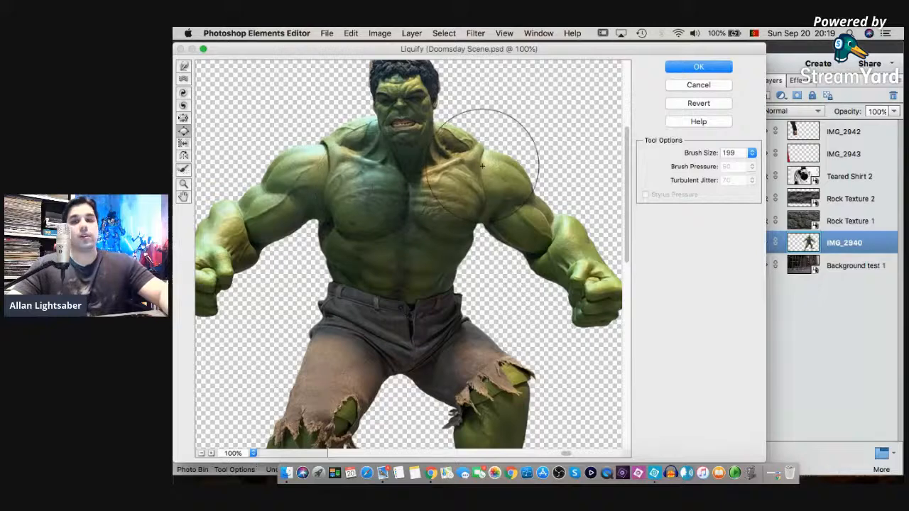
- Warp the outer edge of the Hulk's shoulder with the brush size set to 151
{"action": "left_click", "coordinate": [183, 67]}
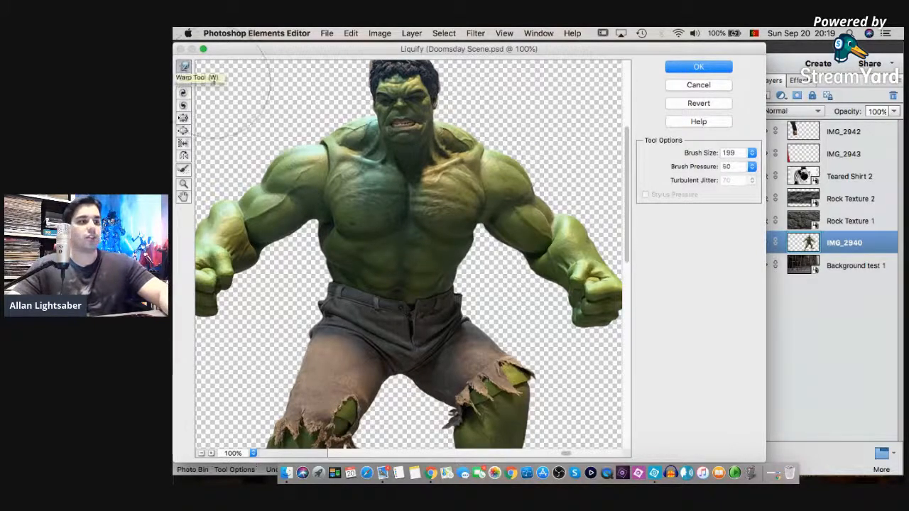
{"action": "left_click", "coordinate": [751, 154]}
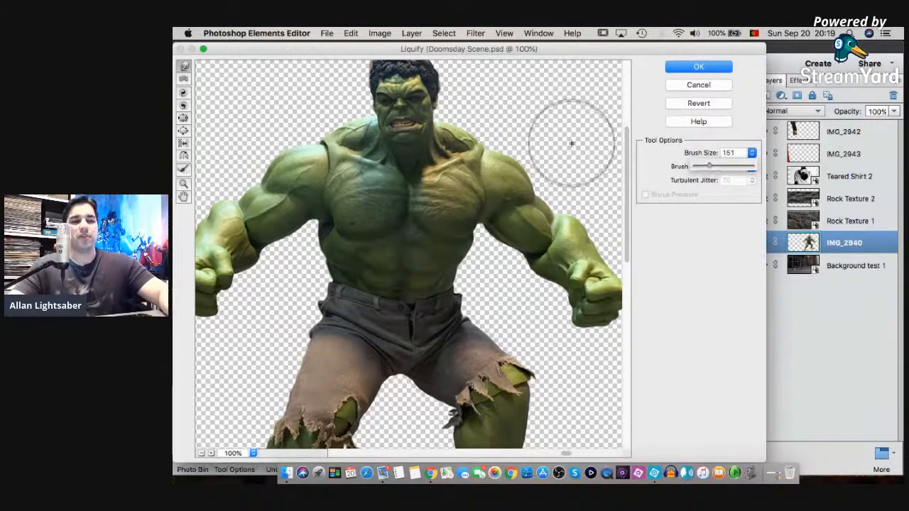
{"action": "left_click", "coordinate": [535, 168]}
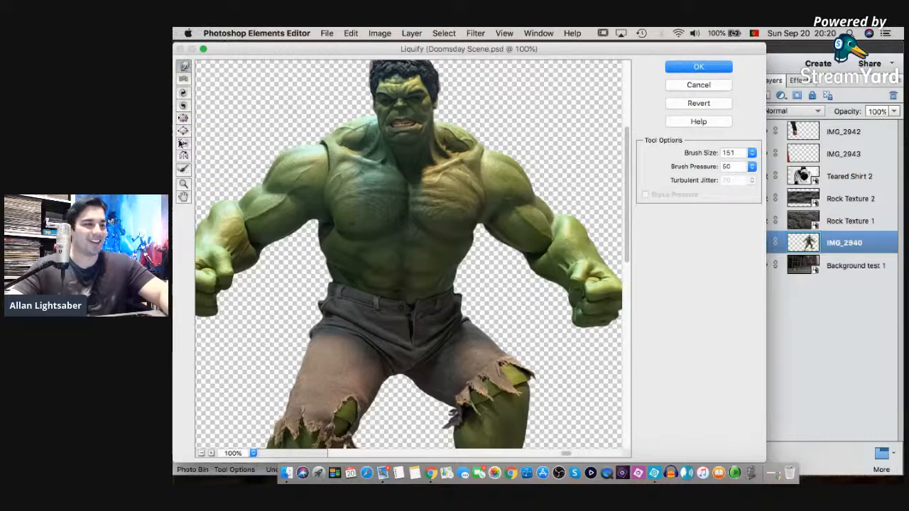
- Try to reshape the Hulk's forearm and fist with the Warp tool at brush size 259
{"action": "left_click", "coordinate": [183, 197]}
{"action": "left_click_drag", "start_coordinate": [376, 203], "coordinate": [431, 166]}
{"action": "left_click", "coordinate": [184, 66]}
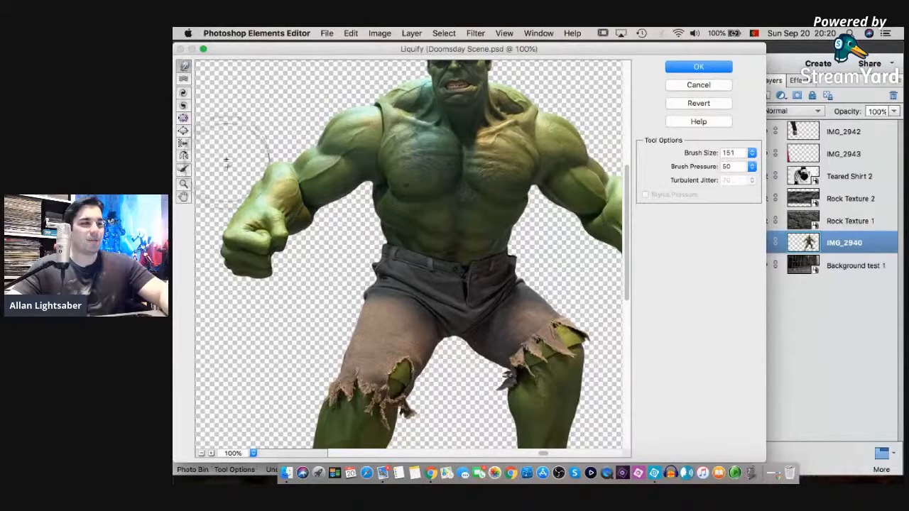
{"action": "left_click", "coordinate": [752, 153]}
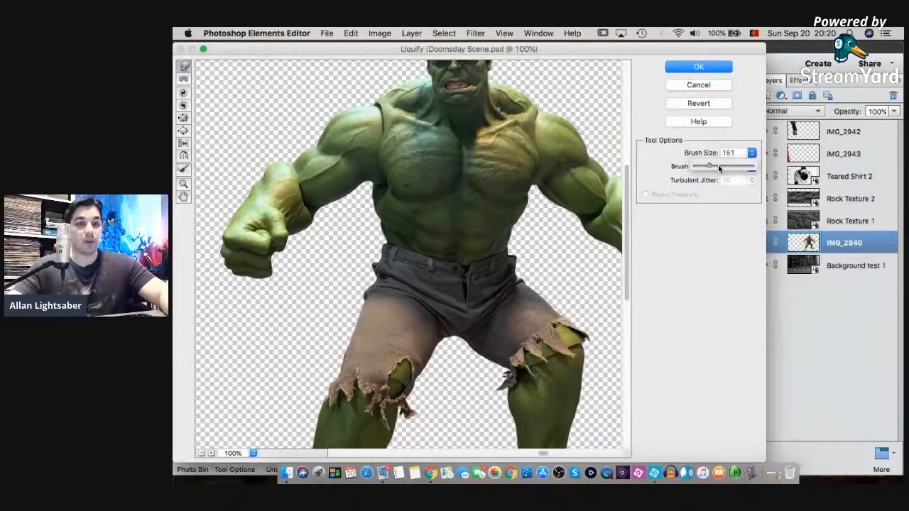
{"action": "left_click", "coordinate": [262, 225]}
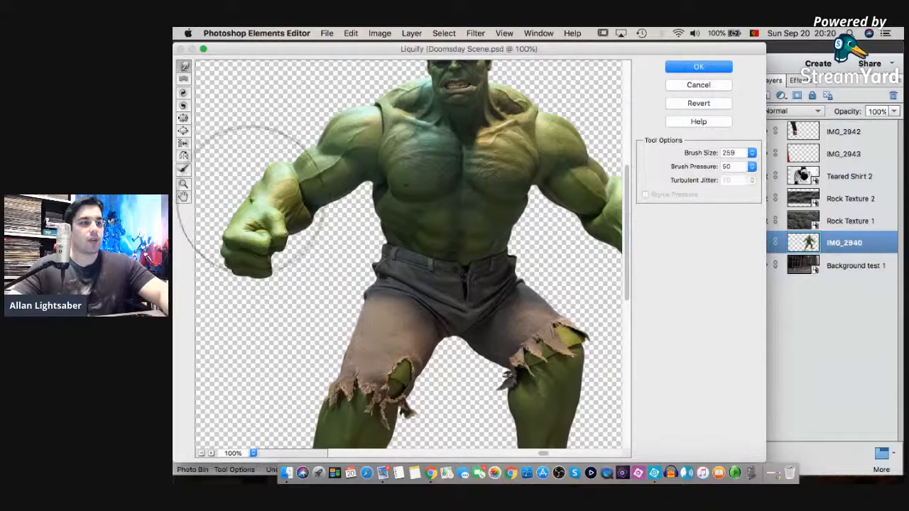
- Shrink the fist slightly with the Pucker tool at brush size 271, undoing the excess distortion
{"action": "left_click", "coordinate": [182, 118]}
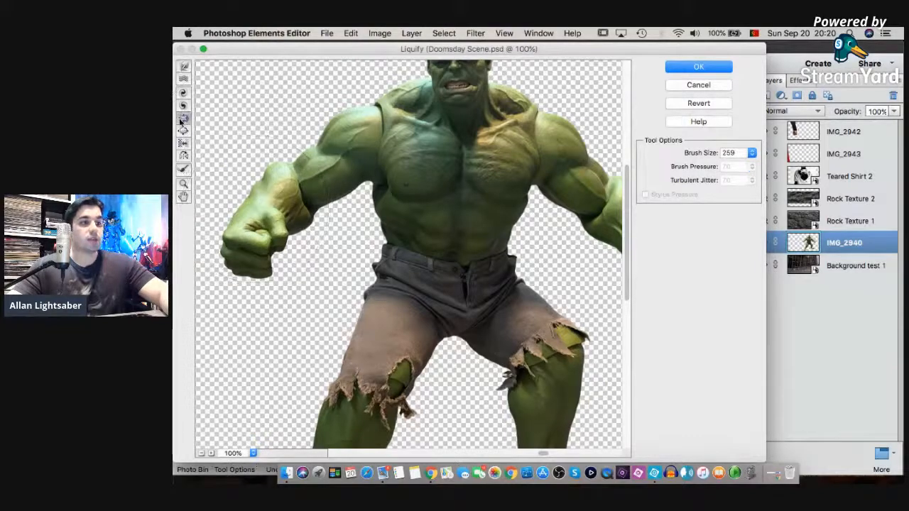
{"action": "left_click", "coordinate": [752, 154]}
{"action": "left_click", "coordinate": [721, 168]}
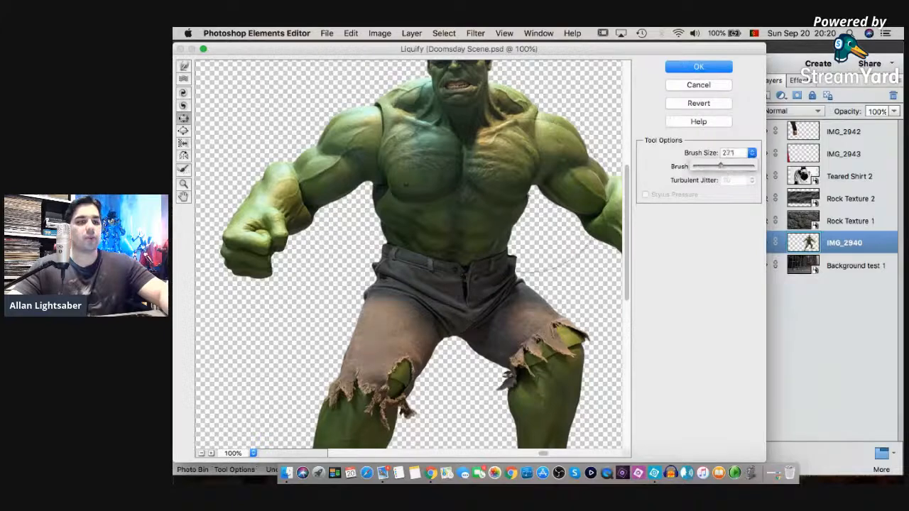
{"action": "left_click", "coordinate": [261, 229]}
{"action": "key", "text": "super+z"}
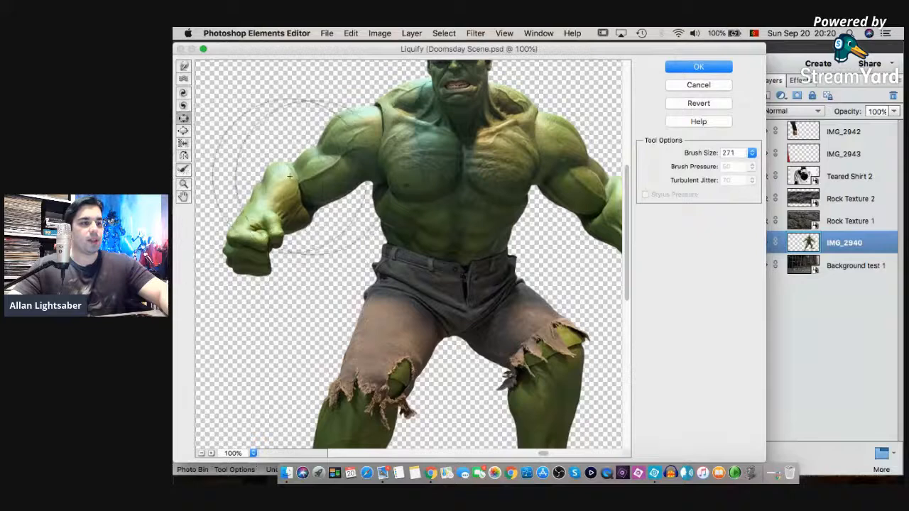
- Shrink the Hulk's other fist with the Pucker tool, keeping the same brush size
{"action": "left_click", "coordinate": [183, 66]}
{"action": "left_click", "coordinate": [185, 197]}
{"action": "mouse_move", "coordinate": [490, 221]}
{"action": "left_mouse_down"}
{"action": "mouse_move", "coordinate": [343, 198]}
{"action": "mouse_move", "coordinate": [493, 222]}
{"action": "left_mouse_up"}
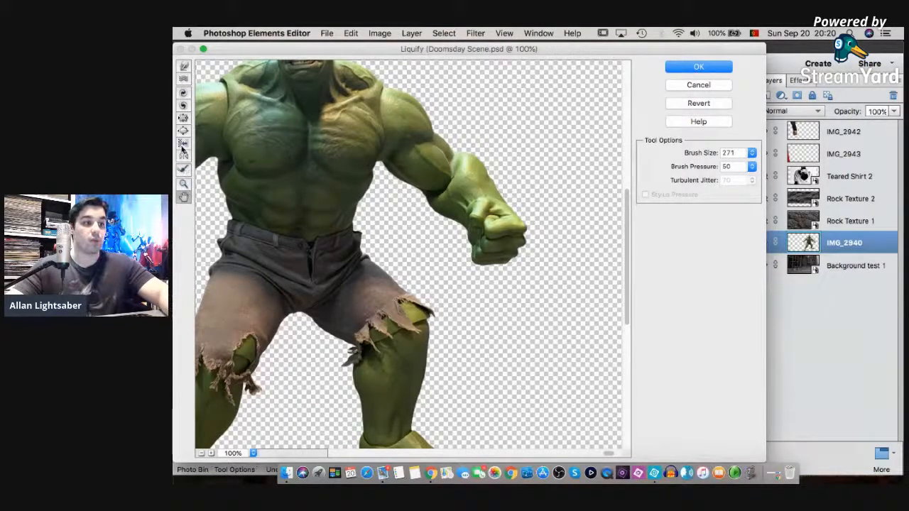
{"action": "left_click", "coordinate": [184, 119]}
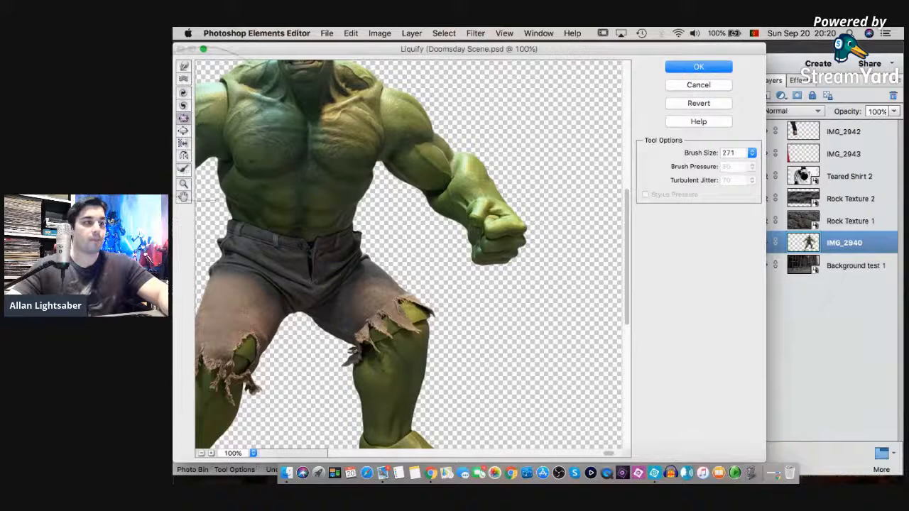
{"action": "left_click", "coordinate": [504, 239]}
- Swell the Hulk's upper chest with the Bloat tool at brush size 420 and apply the Liquify changes
{"action": "left_click", "coordinate": [183, 196]}
{"action": "mouse_move", "coordinate": [355, 223]}
{"action": "left_mouse_down"}
{"action": "mouse_move", "coordinate": [477, 223]}
{"action": "mouse_move", "coordinate": [449, 279]}
{"action": "mouse_move", "coordinate": [455, 254]}
{"action": "mouse_move", "coordinate": [474, 241]}
{"action": "mouse_move", "coordinate": [466, 241]}
{"action": "mouse_move", "coordinate": [457, 298]}
{"action": "left_mouse_up"}
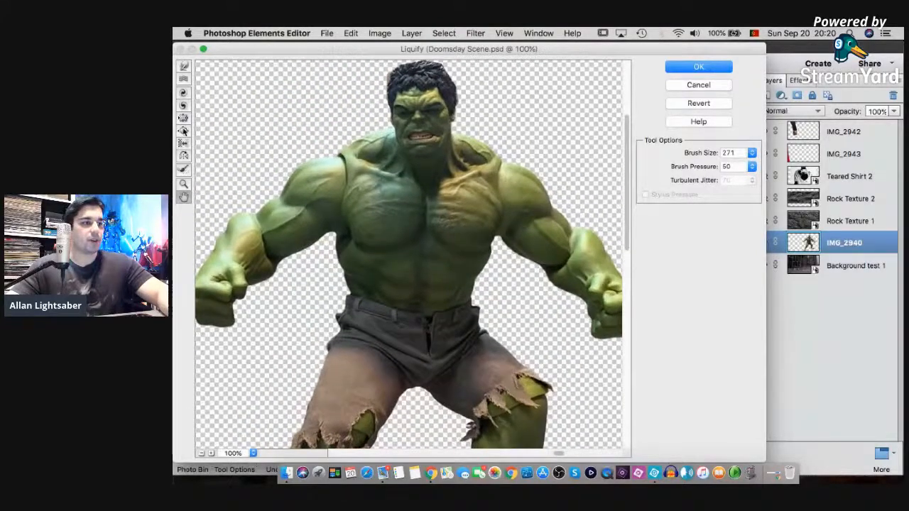
{"action": "left_click_drag", "start_coordinate": [751, 153], "coordinate": [729, 165]}
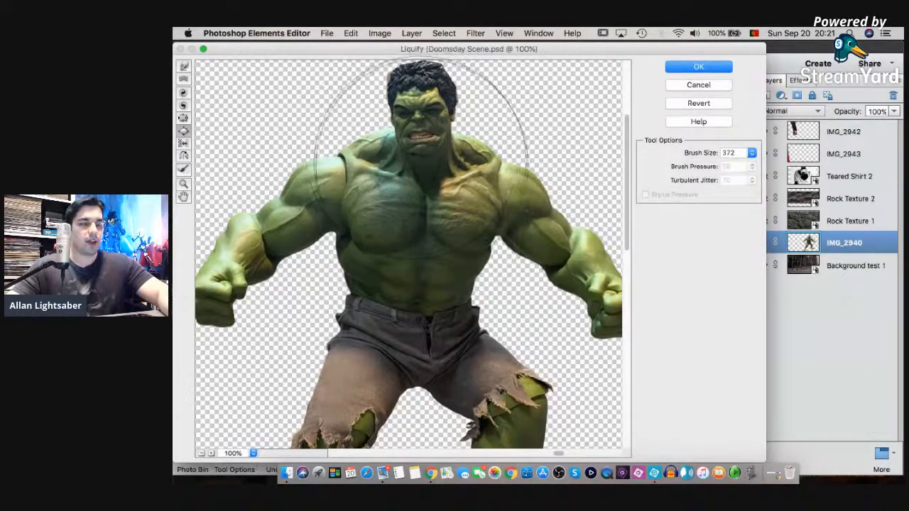
{"action": "left_click", "coordinate": [752, 153]}
{"action": "left_click_drag", "start_coordinate": [734, 167], "coordinate": [735, 167]}
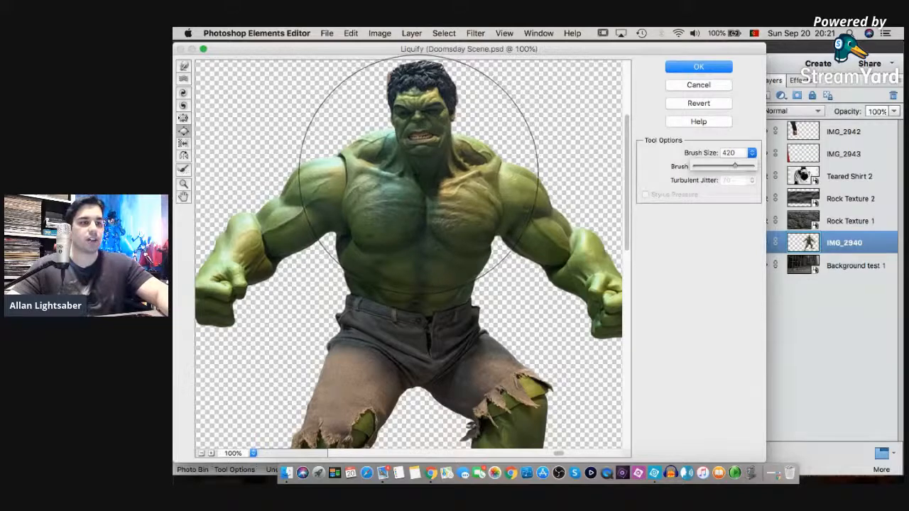
{"action": "left_click", "coordinate": [419, 175]}
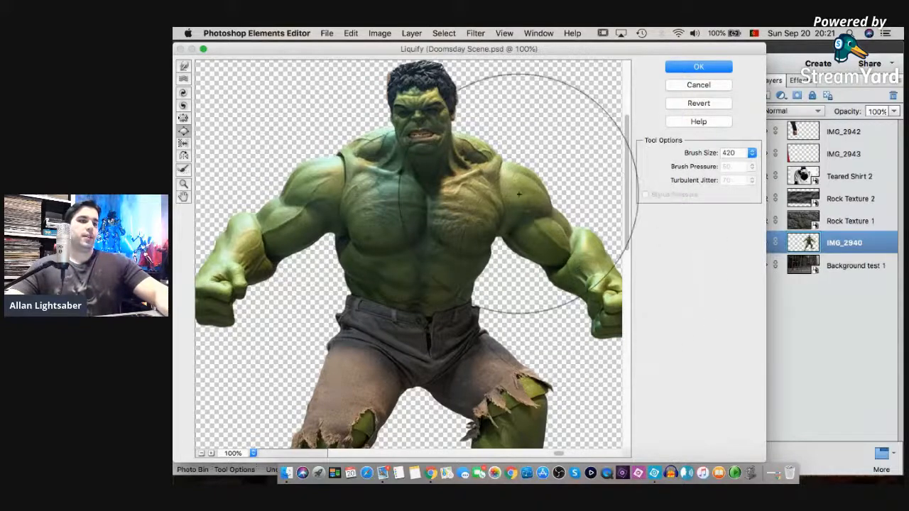
{"action": "left_click", "coordinate": [698, 68]}
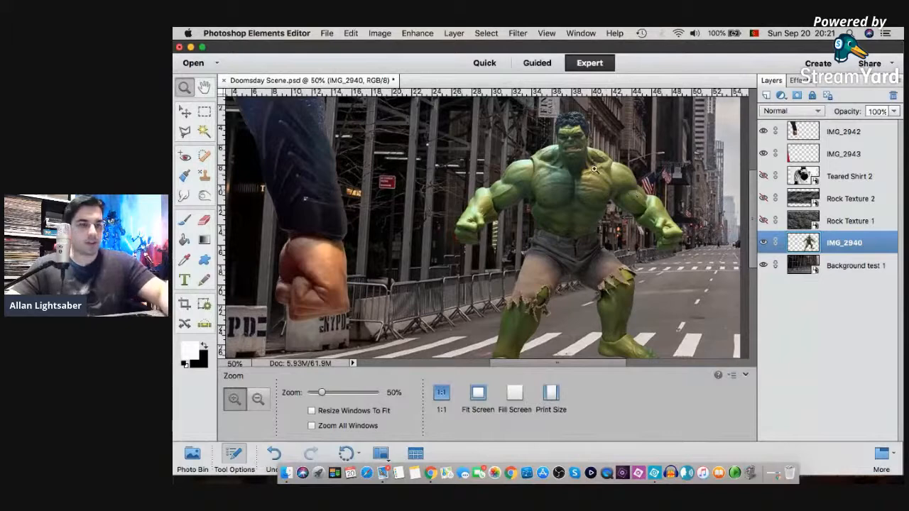
- Compare the Hulk's body before and after the Liquify reshaping by undoing and redoing the filter, keeping it applied
{"action": "left_click", "coordinate": [745, 375]}
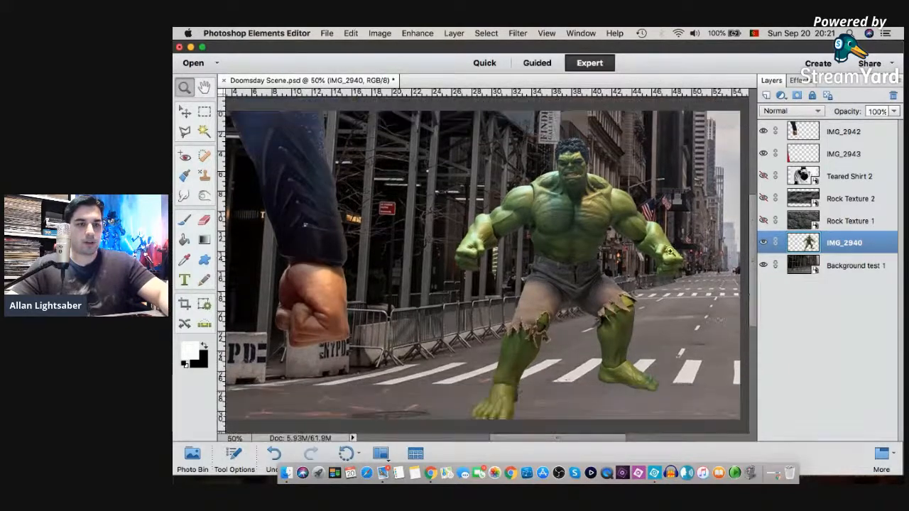
{"action": "left_click", "coordinate": [658, 232]}
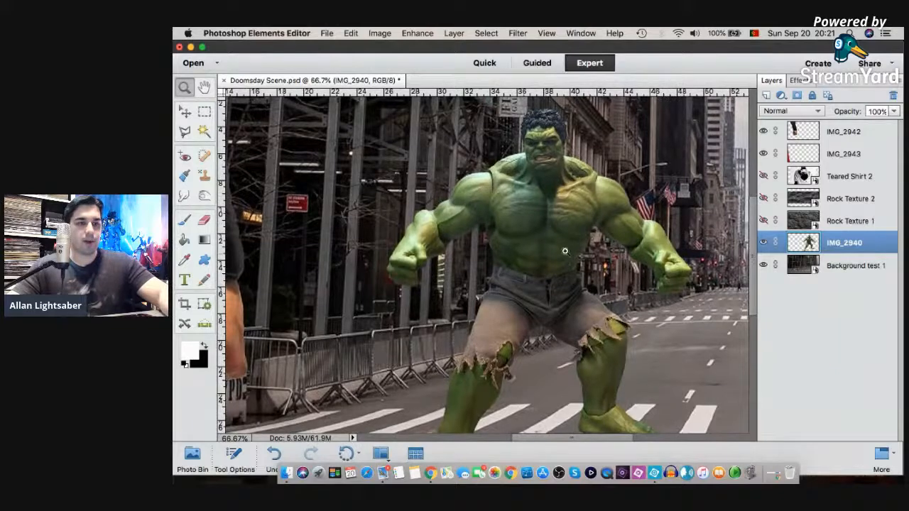
{"action": "scroll", "coordinate": [547, 228], "scroll_direction": "up", "scroll_amount": 2}
{"action": "scroll", "coordinate": [515, 229], "scroll_direction": "down", "scroll_amount": 3}
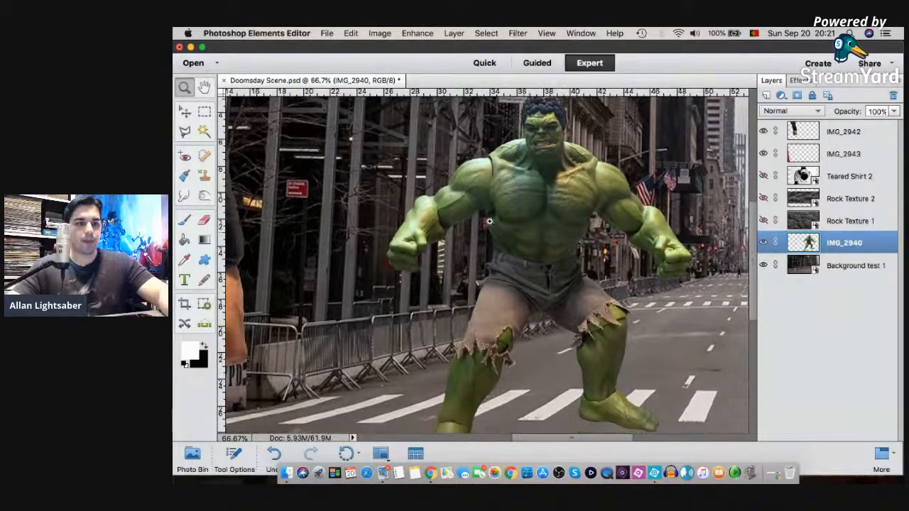
{"action": "key", "text": "super+z"}
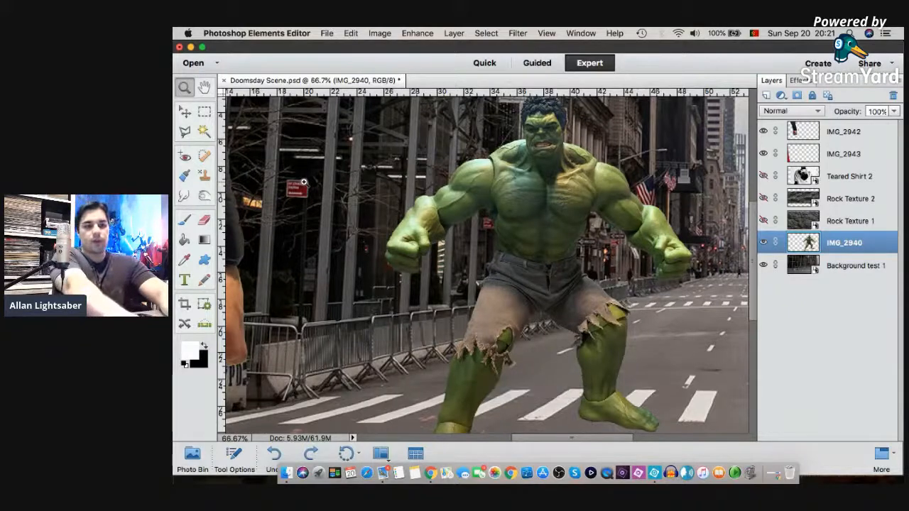
{"action": "key", "text": "super+y"}
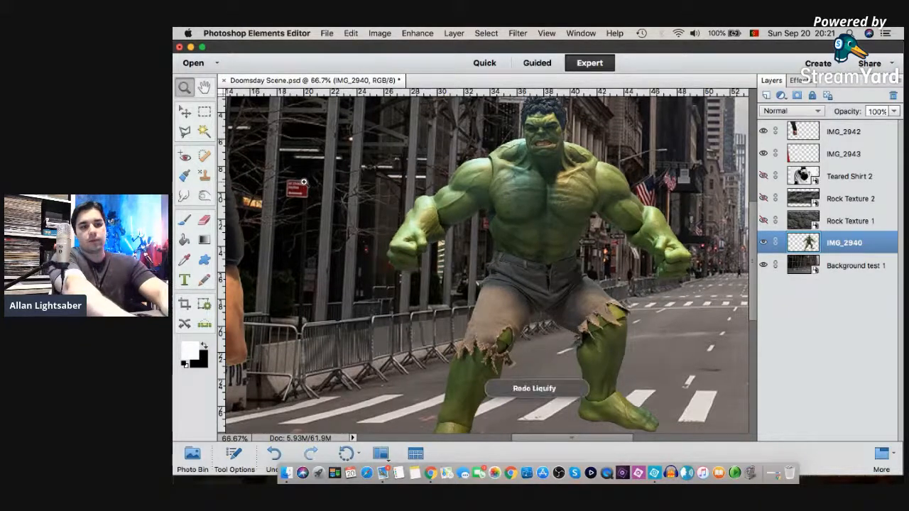
{"action": "key", "text": "super+z"}
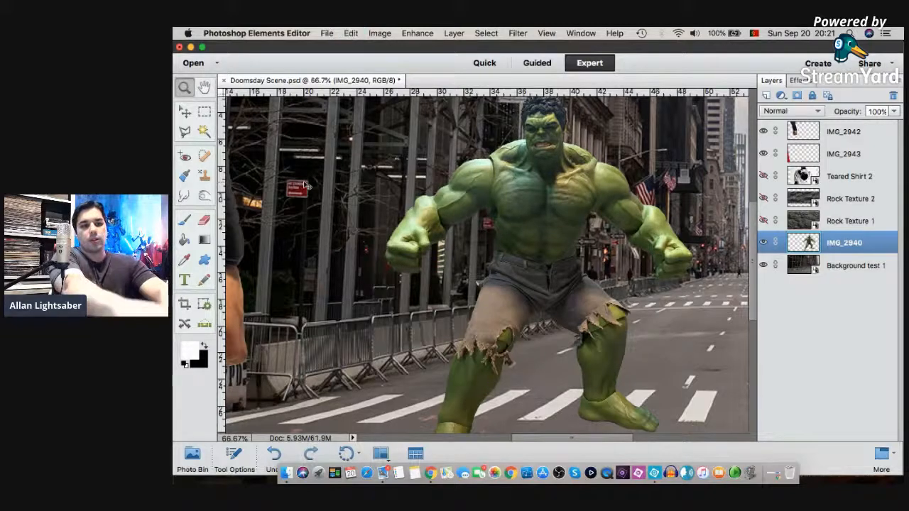
{"action": "key", "text": "super+y"}
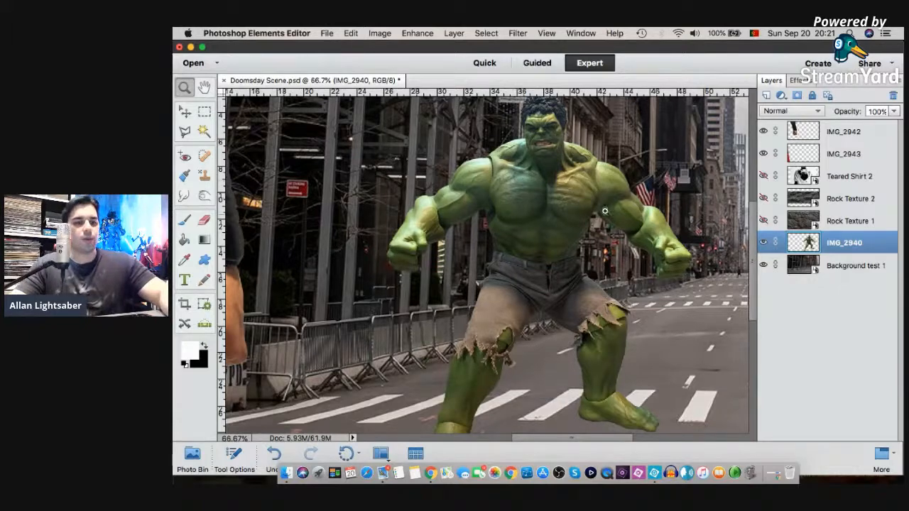
- Place Doomsday sample 1.jpg from the DOOMSDAY folder and move its layer to the top of the stack, viewing the whole image
{"action": "right_click", "coordinate": [518, 194]}
{"action": "left_click", "coordinate": [536, 202]}
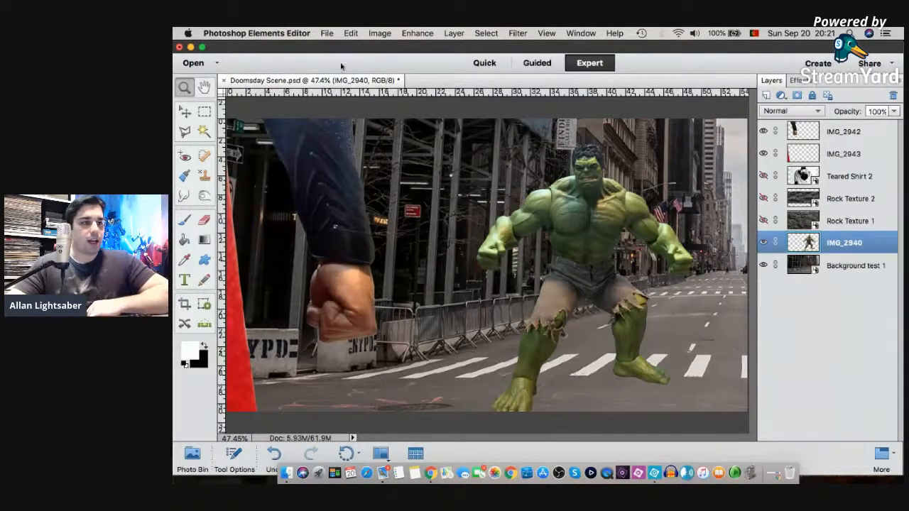
{"action": "left_click", "coordinate": [326, 33]}
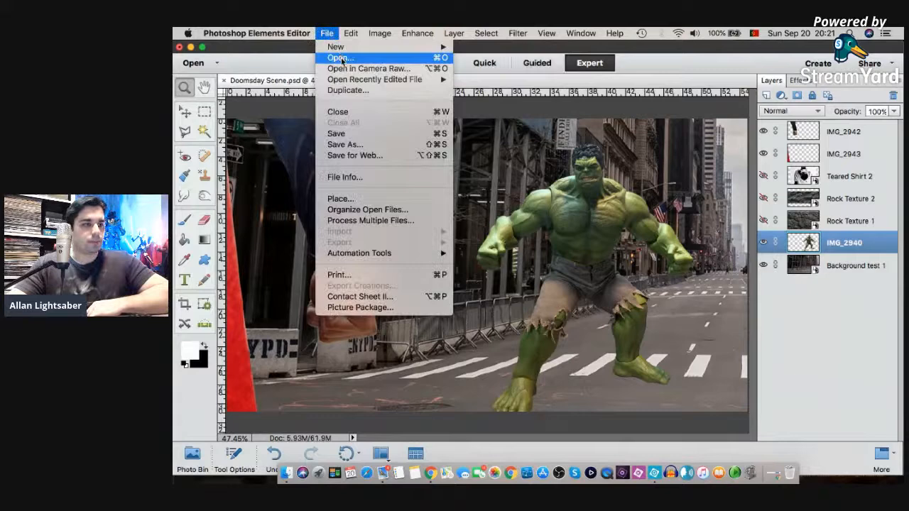
{"action": "left_click", "coordinate": [359, 199]}
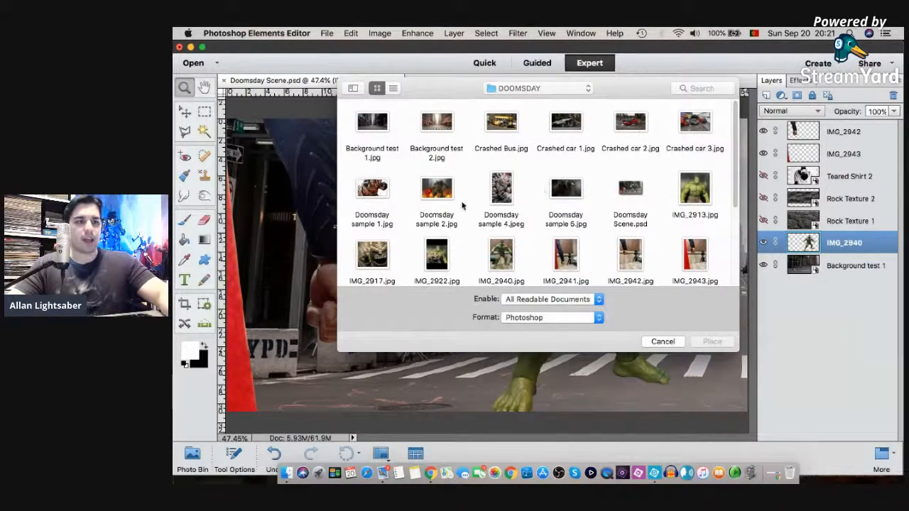
{"action": "scroll", "coordinate": [468, 199], "scroll_direction": "down", "scroll_amount": 2}
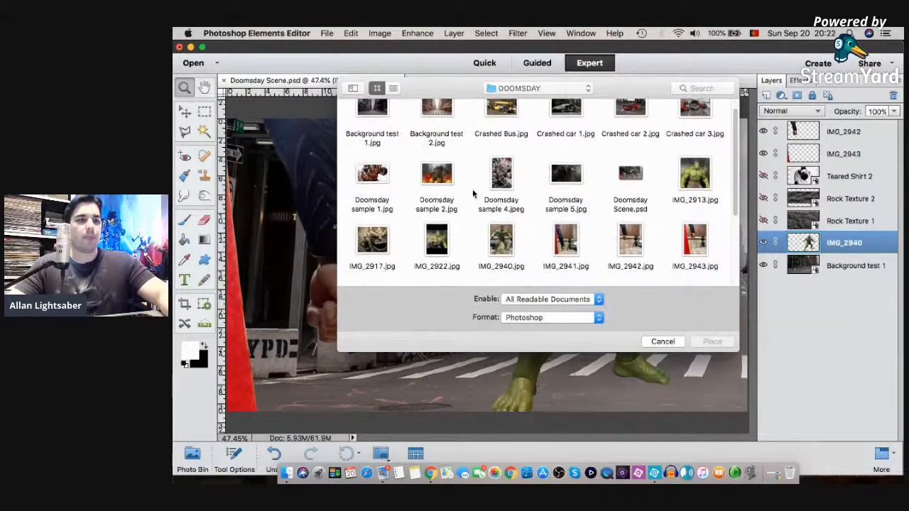
{"action": "left_click", "coordinate": [384, 174]}
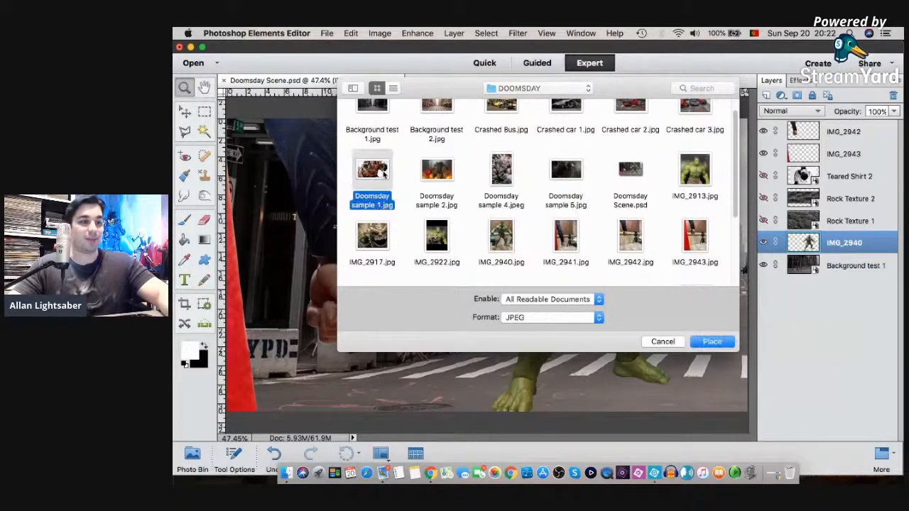
{"action": "left_click", "coordinate": [713, 343]}
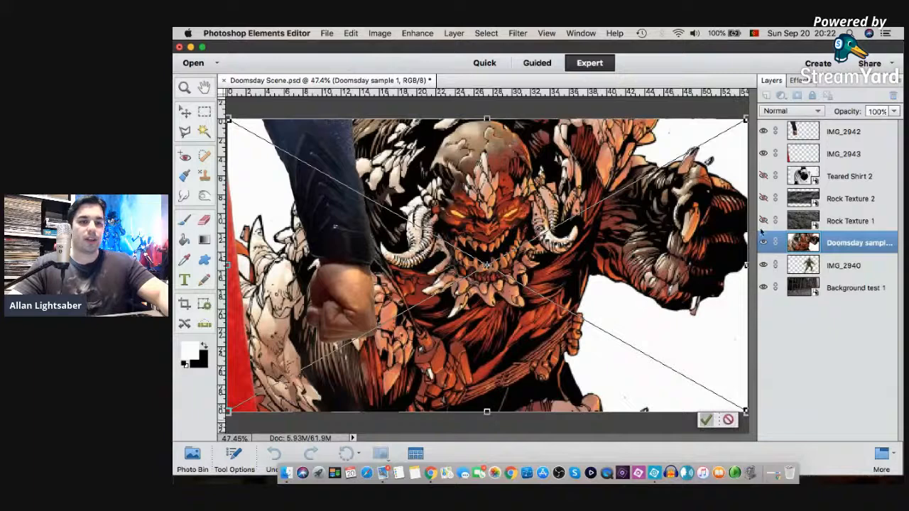
{"action": "key", "text": "Return"}
{"action": "left_click_drag", "start_coordinate": [809, 243], "coordinate": [834, 131]}
{"action": "right_click", "coordinate": [394, 220]}
{"action": "left_click", "coordinate": [426, 228]}
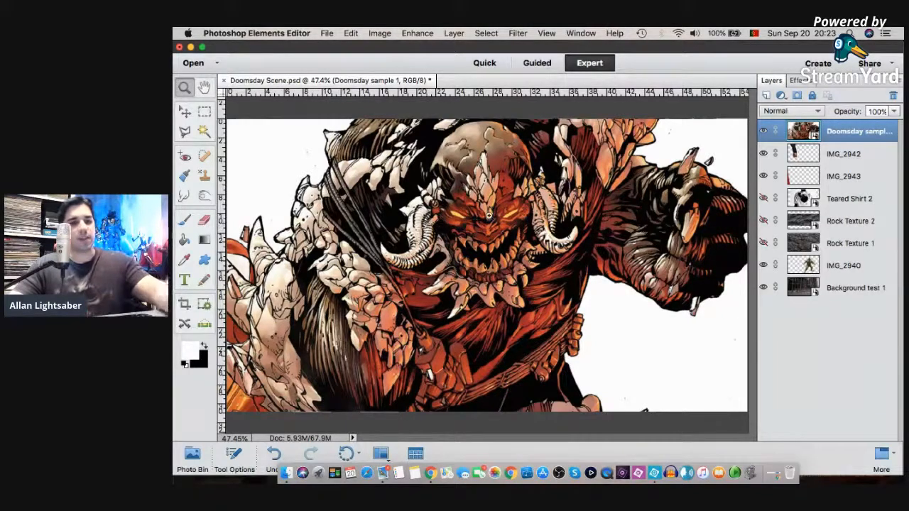
- Delete the Doomsday sample 1 reference layer from the composite
{"action": "right_click", "coordinate": [842, 134]}
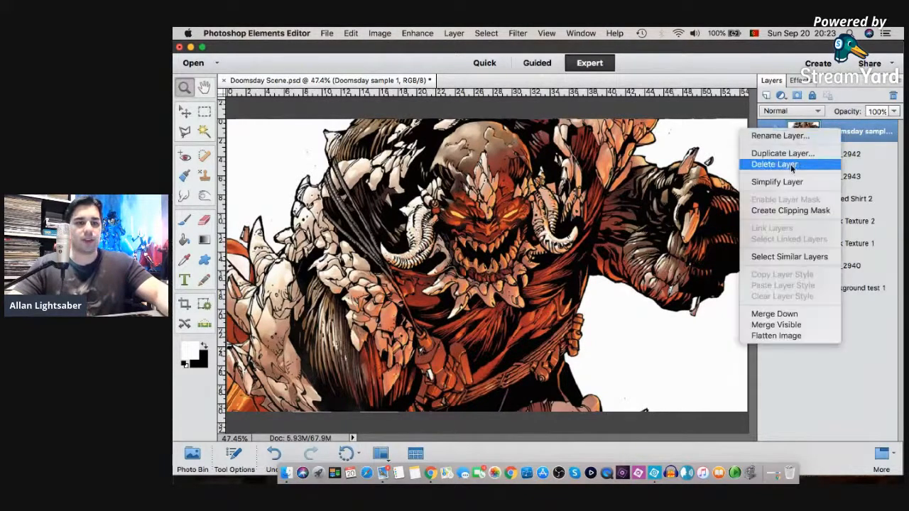
{"action": "left_click", "coordinate": [491, 187]}
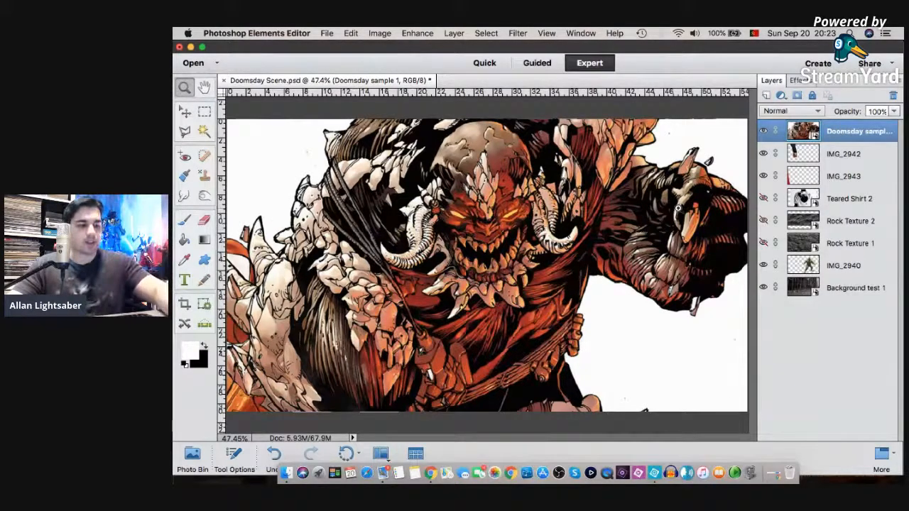
{"action": "right_click", "coordinate": [845, 136]}
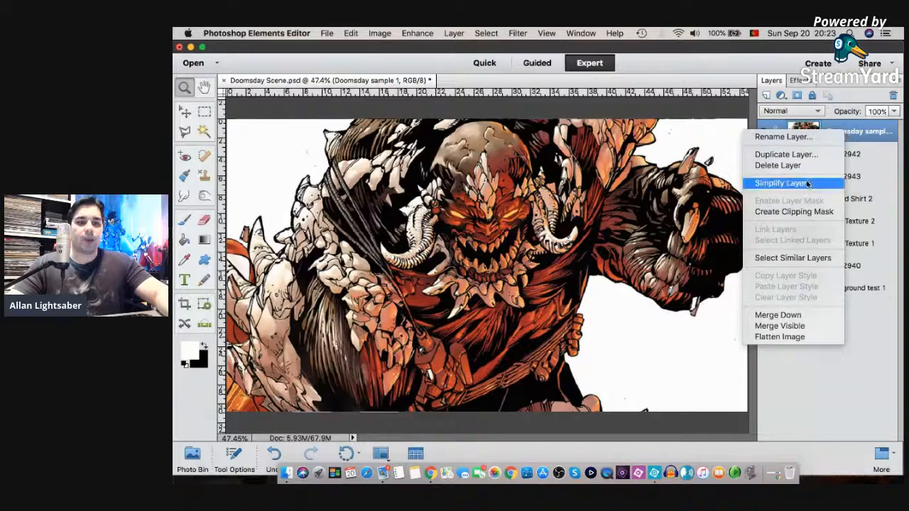
{"action": "left_click", "coordinate": [772, 138]}
- Place Doomsday sample 2.jpg from the DOOMSDAY folder above the IMG_2942 layer at its default size
{"action": "left_click", "coordinate": [329, 33]}
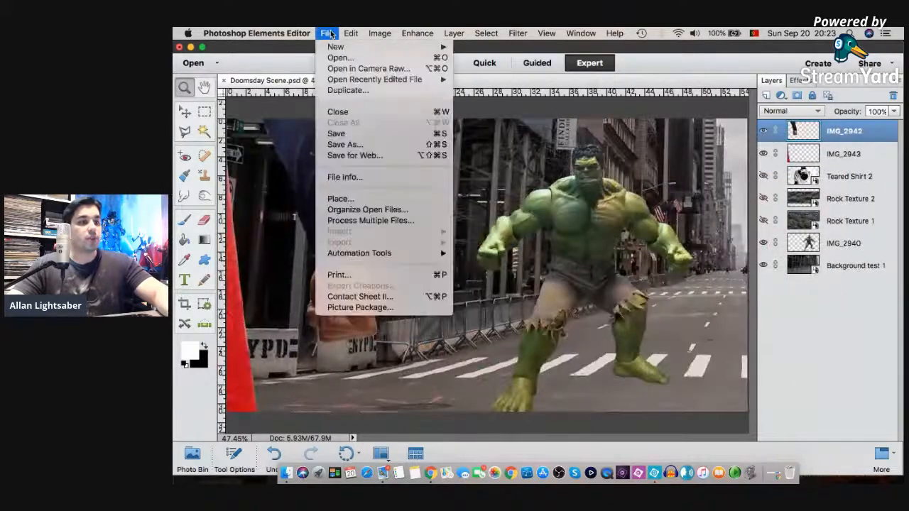
{"action": "left_click", "coordinate": [367, 200]}
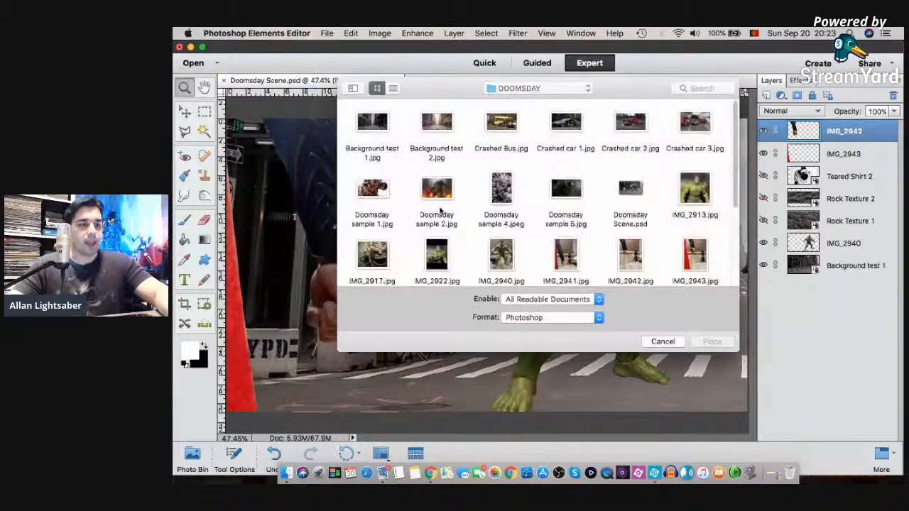
{"action": "left_click", "coordinate": [438, 191]}
{"action": "left_click", "coordinate": [707, 345]}
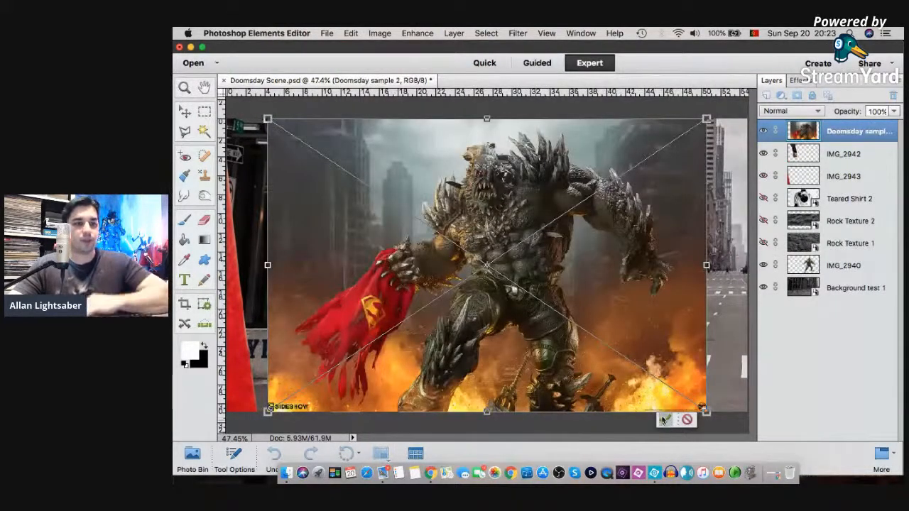
{"action": "left_click", "coordinate": [666, 419]}
- Examine the spikes, rocky skin, torso, arms and legs of the Doomsday figure in the placed sample 2 reference
{"action": "left_click", "coordinate": [493, 218]}
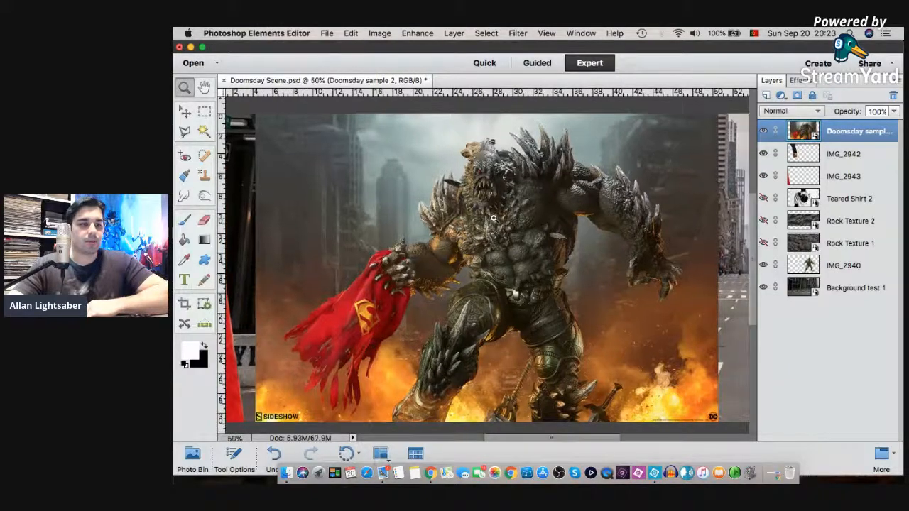
{"action": "left_click", "coordinate": [502, 221]}
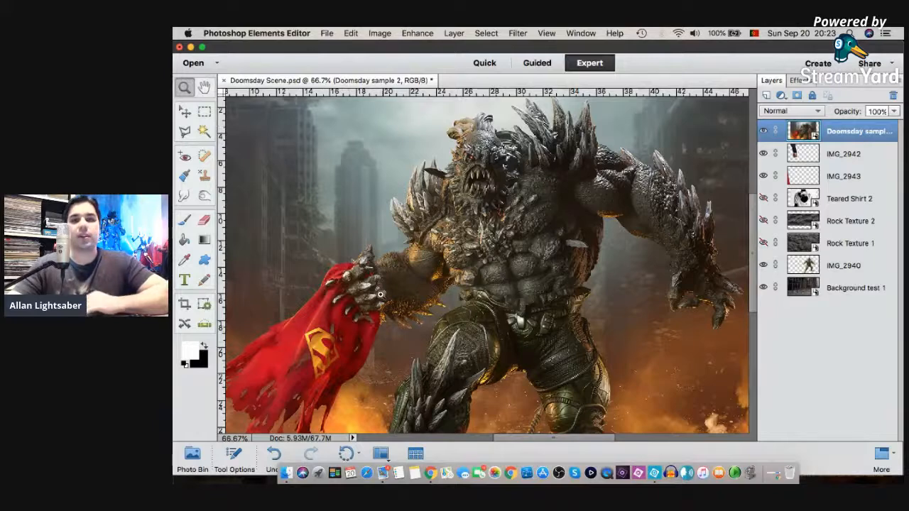
{"action": "scroll", "coordinate": [509, 302], "scroll_direction": "up", "scroll_amount": 3}
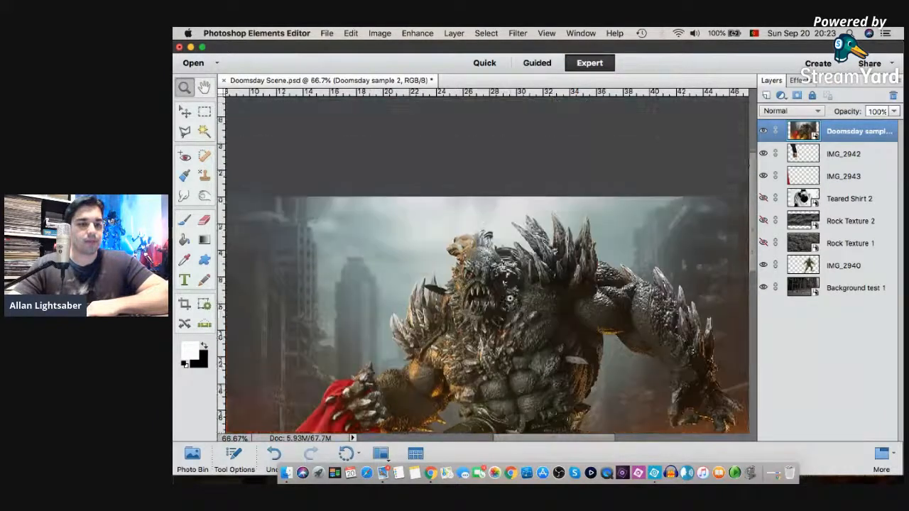
{"action": "scroll", "coordinate": [509, 301], "scroll_direction": "down", "scroll_amount": 3}
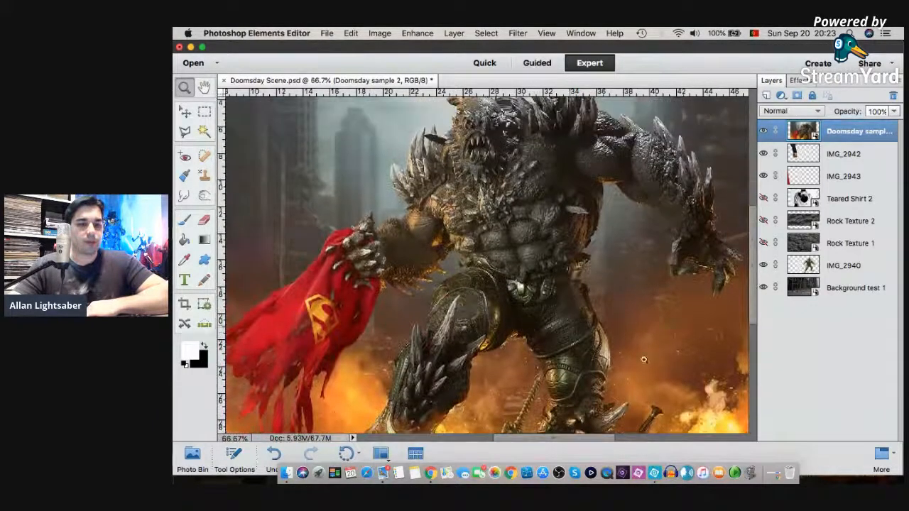
{"action": "scroll", "coordinate": [690, 361], "scroll_direction": "down", "scroll_amount": 1}
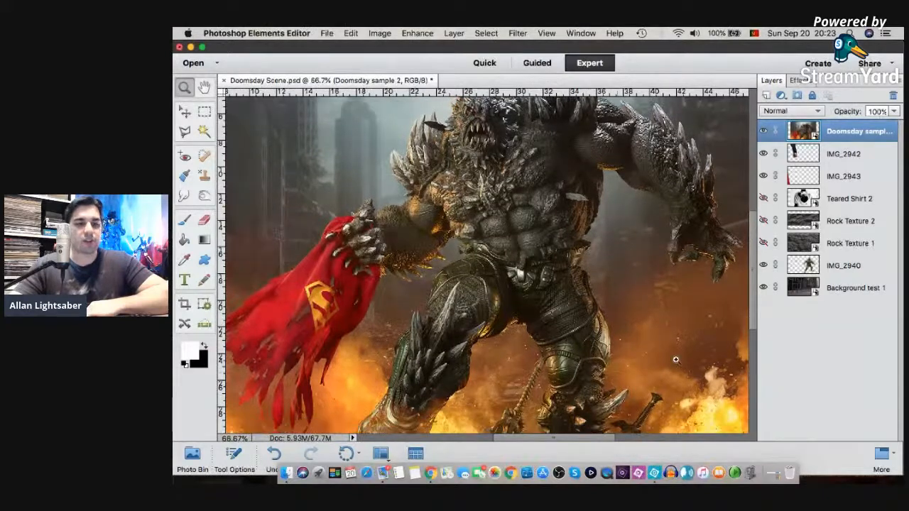
{"action": "scroll", "coordinate": [675, 359], "scroll_direction": "down", "scroll_amount": 2}
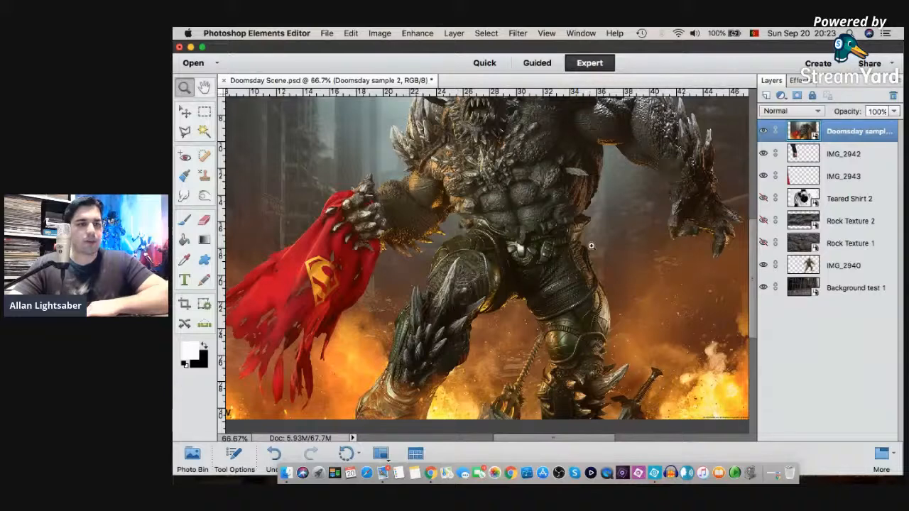
{"action": "scroll", "coordinate": [586, 228], "scroll_direction": "down", "scroll_amount": 1}
{"action": "scroll", "coordinate": [584, 229], "scroll_direction": "up", "scroll_amount": 5}
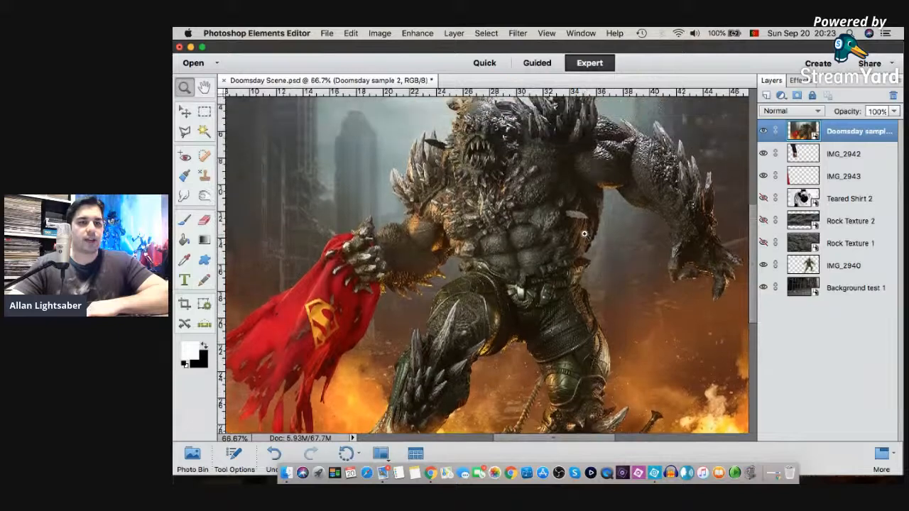
- Replace the Doomsday sample 2 reference layer with Doomsday sample 5.jpg, placed above the IMG_2942 layer
{"action": "right_click", "coordinate": [845, 133]}
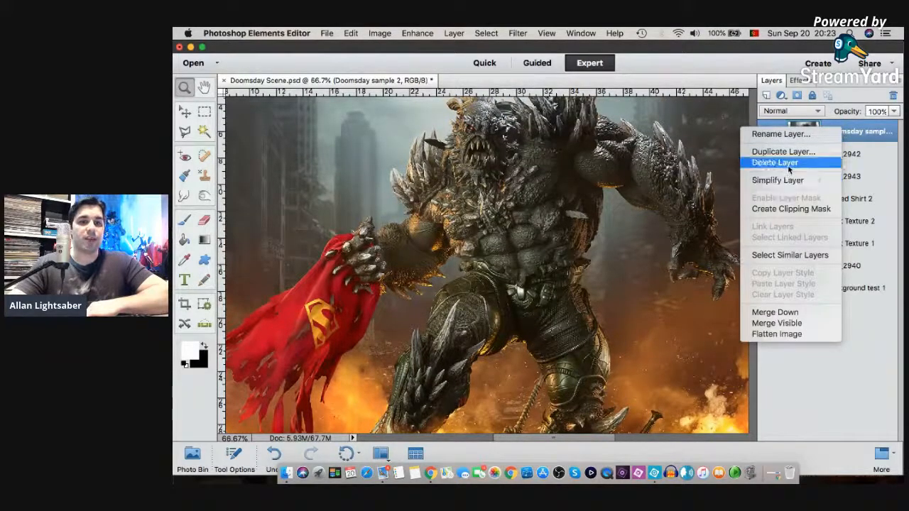
{"action": "left_click", "coordinate": [788, 166]}
{"action": "left_click", "coordinate": [328, 35]}
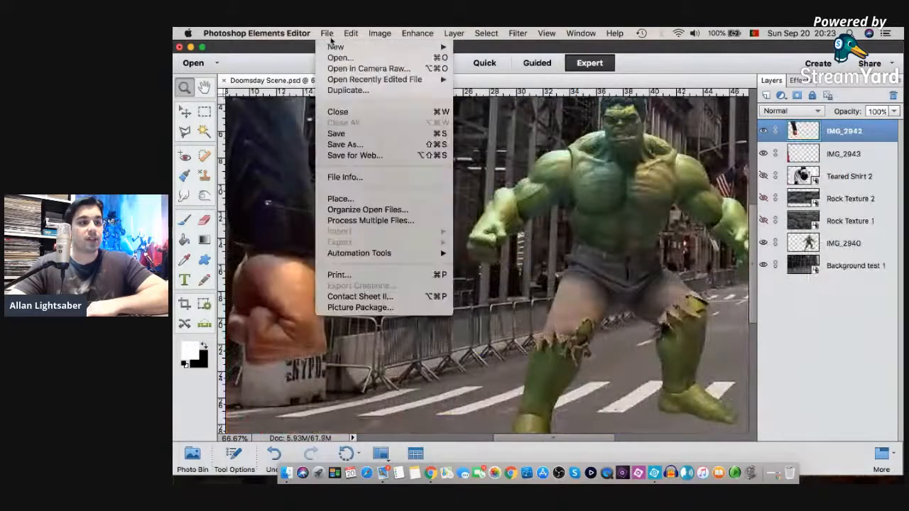
{"action": "left_click", "coordinate": [341, 199]}
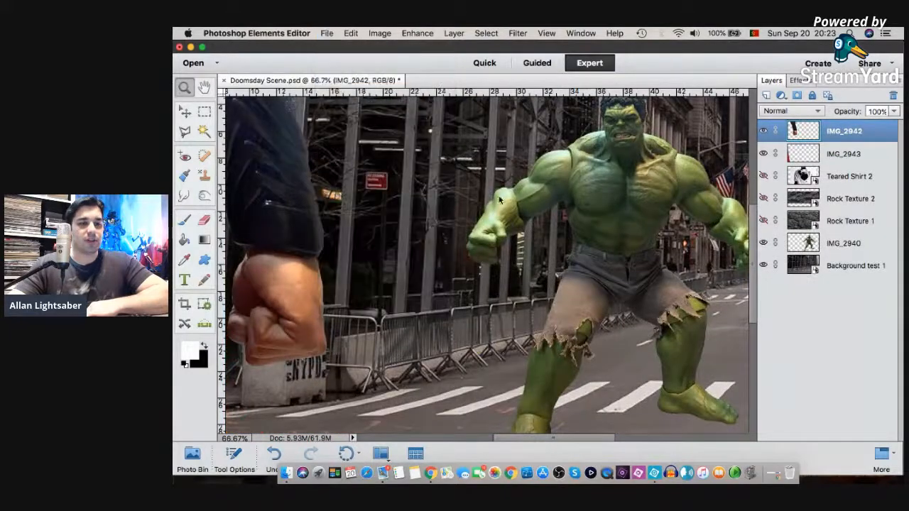
{"action": "left_click", "coordinate": [566, 196]}
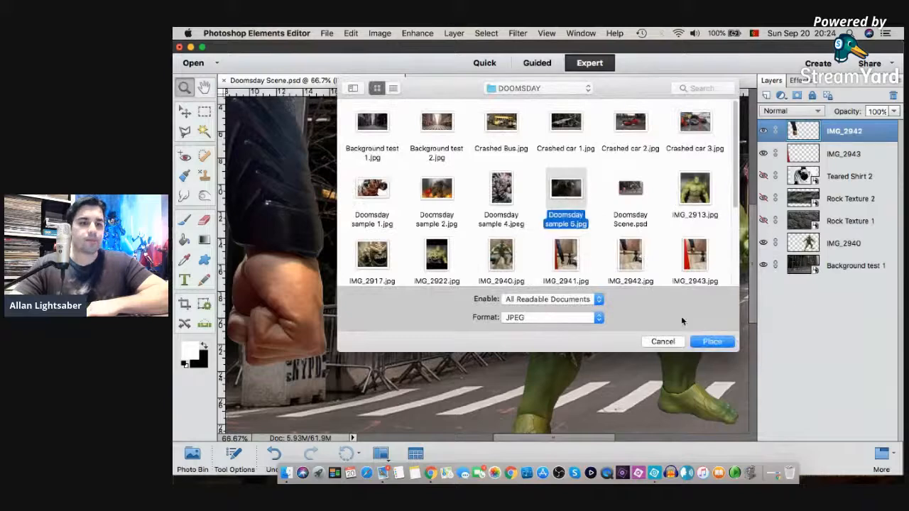
{"action": "left_click", "coordinate": [711, 341]}
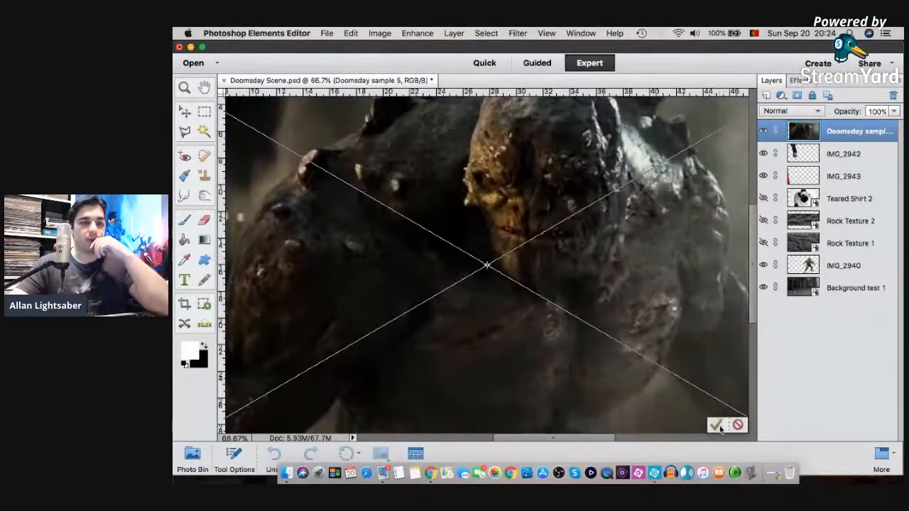
{"action": "key", "text": "Return"}
- Simplify the Doomsday sample 5 layer and brighten it with a Levels adjustment to reveal the creature's skin and spikes
{"action": "key", "text": "z"}
{"action": "right_click", "coordinate": [505, 190]}
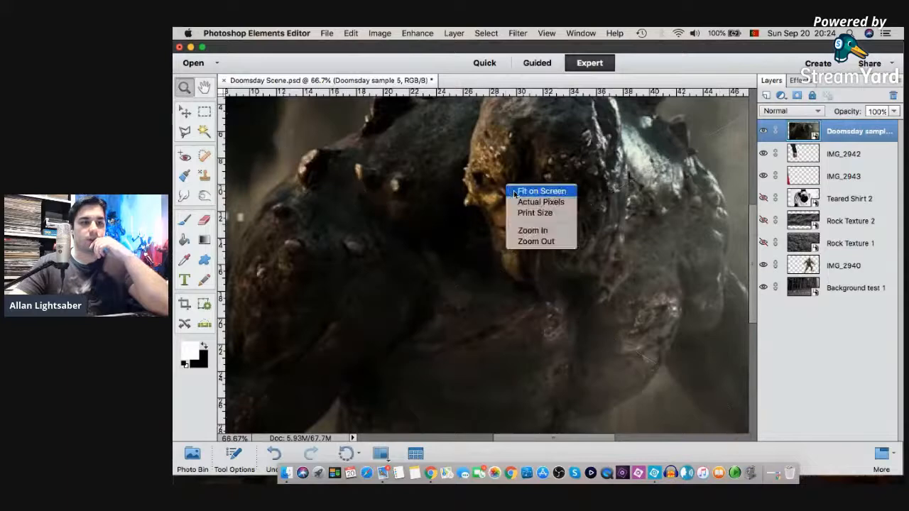
{"action": "left_click", "coordinate": [531, 191]}
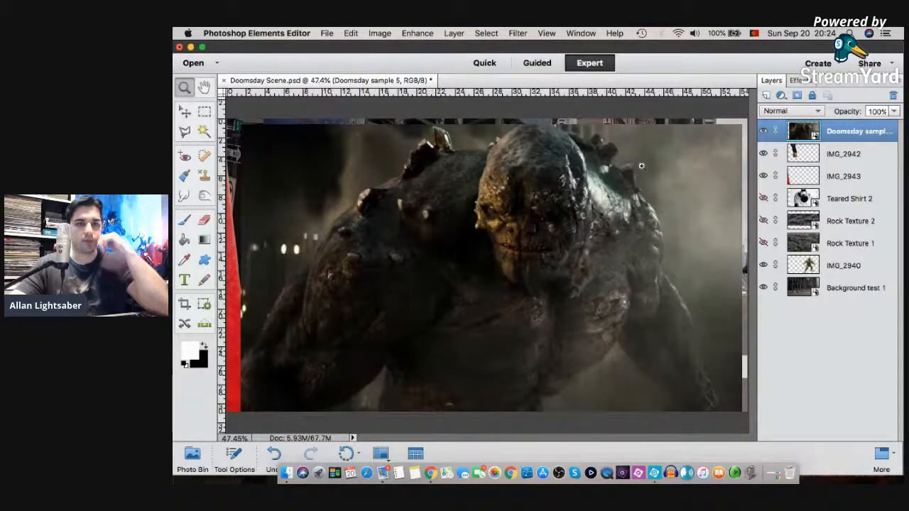
{"action": "right_click", "coordinate": [832, 135]}
{"action": "left_click", "coordinate": [793, 184]}
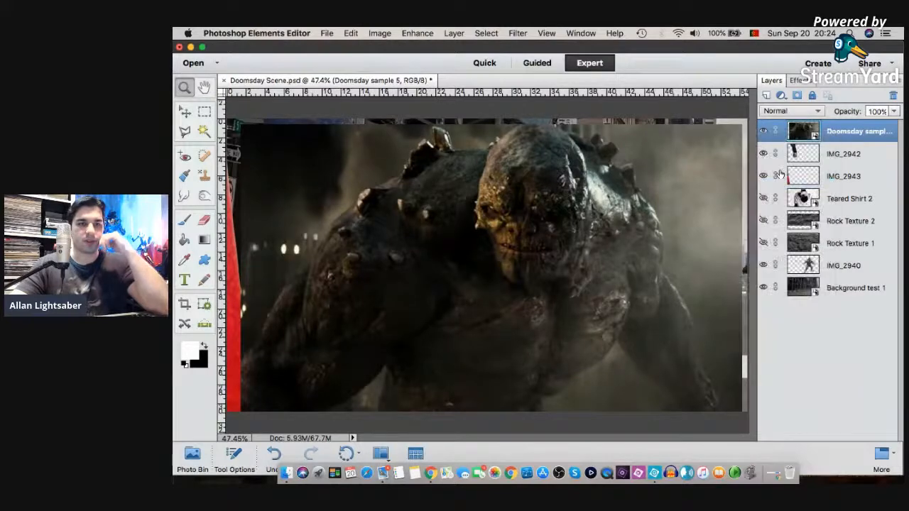
{"action": "key", "text": "super+l"}
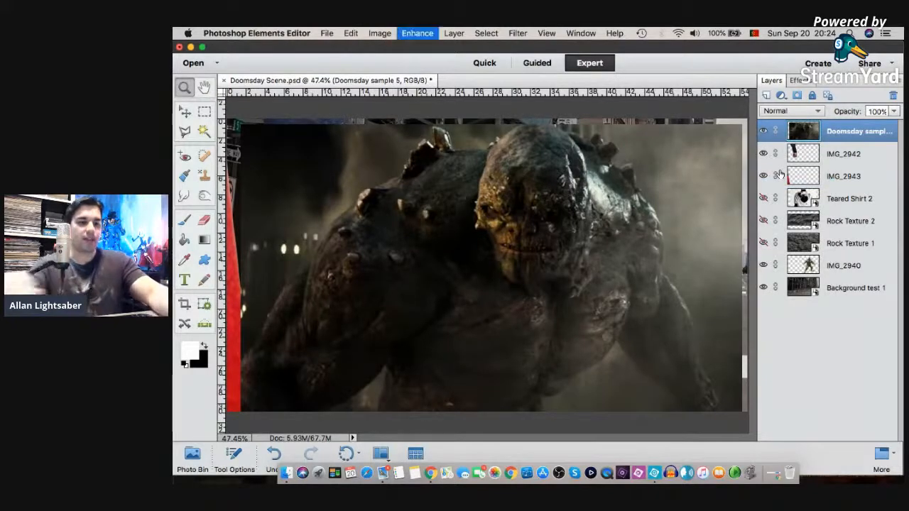
{"action": "left_click_drag", "start_coordinate": [821, 352], "coordinate": [796, 346]}
{"action": "left_click_drag", "start_coordinate": [787, 347], "coordinate": [755, 346]}
{"action": "left_click", "coordinate": [870, 235]}
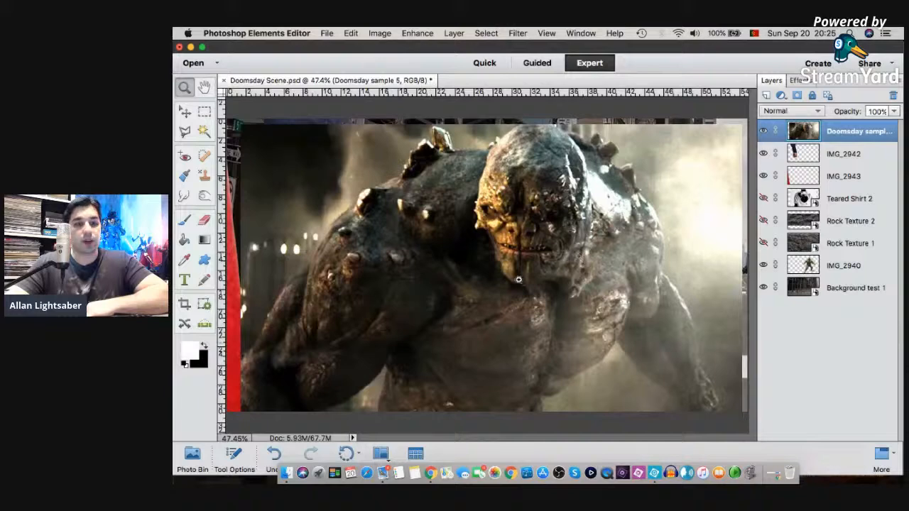
- Replace the Doomsday sample 5 reference layer with Doomsday sample 4.jpeg from the DOOMSDAY folder, enlarged slightly beyond the canvas height
{"action": "right_click", "coordinate": [839, 137]}
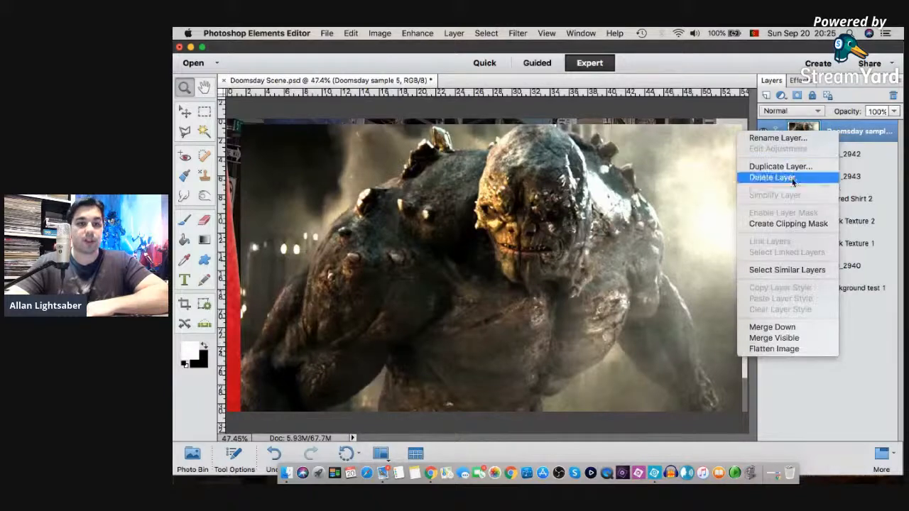
{"action": "left_click", "coordinate": [791, 177]}
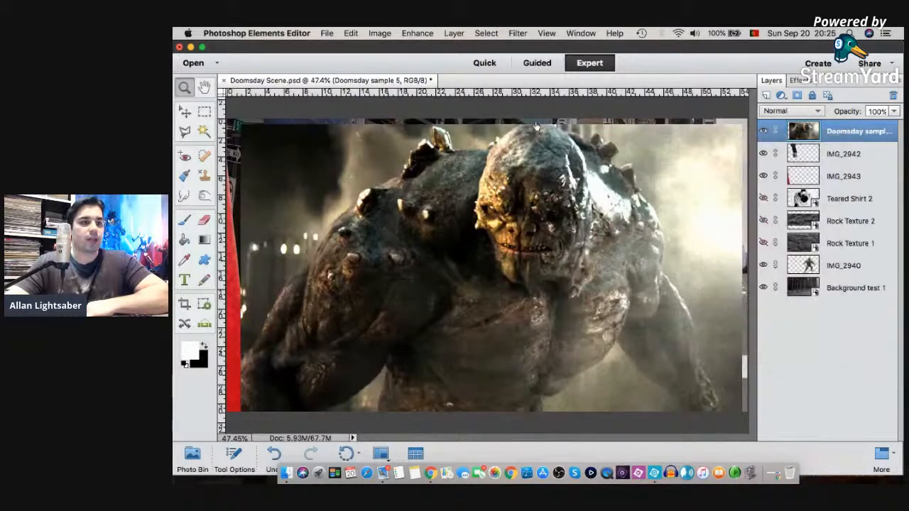
{"action": "left_click", "coordinate": [329, 34]}
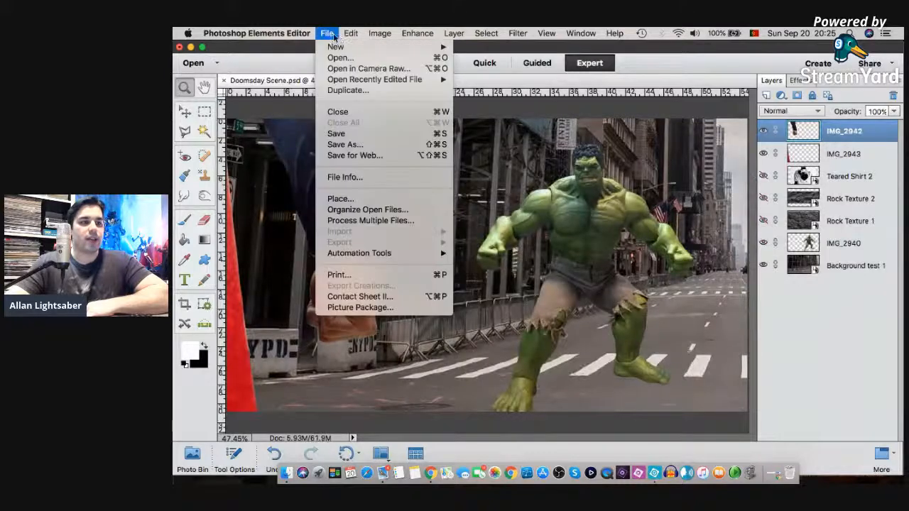
{"action": "left_click", "coordinate": [347, 200]}
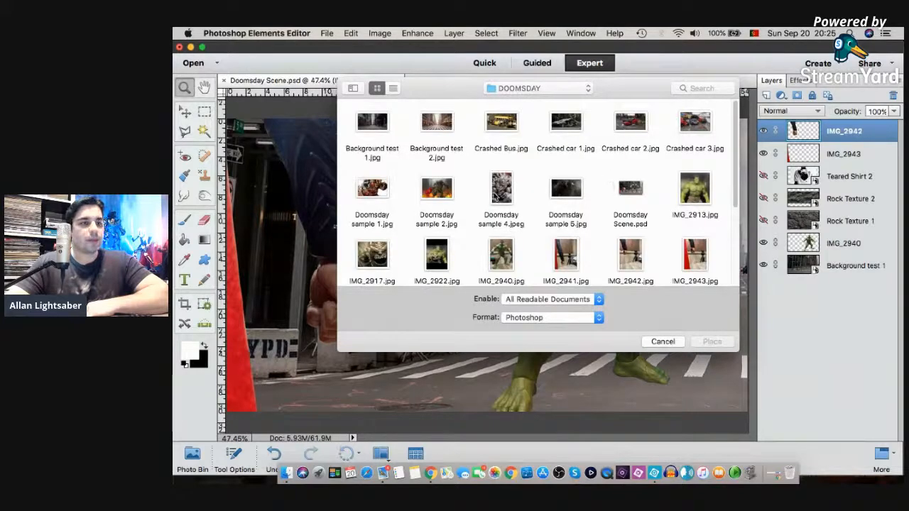
{"action": "left_click", "coordinate": [499, 191]}
{"action": "left_click", "coordinate": [710, 342]}
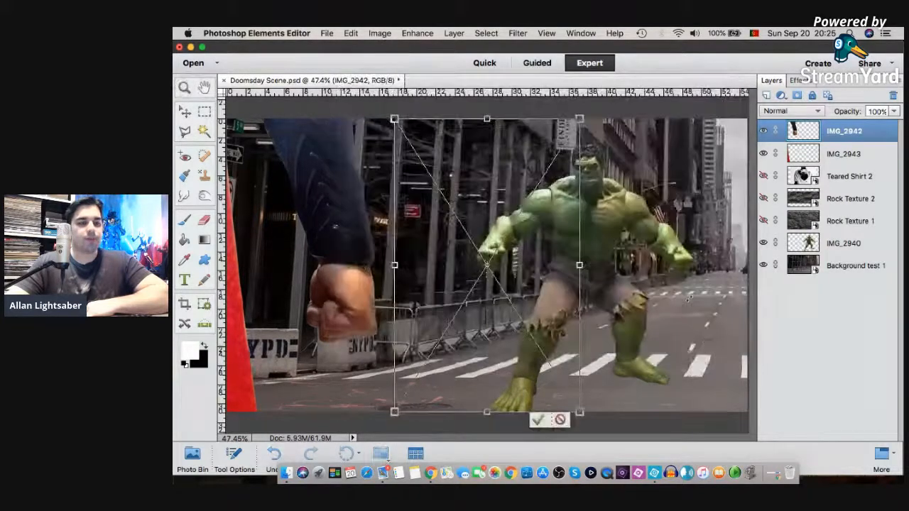
{"action": "left_click_drag", "start_coordinate": [579, 411], "coordinate": [628, 431]}
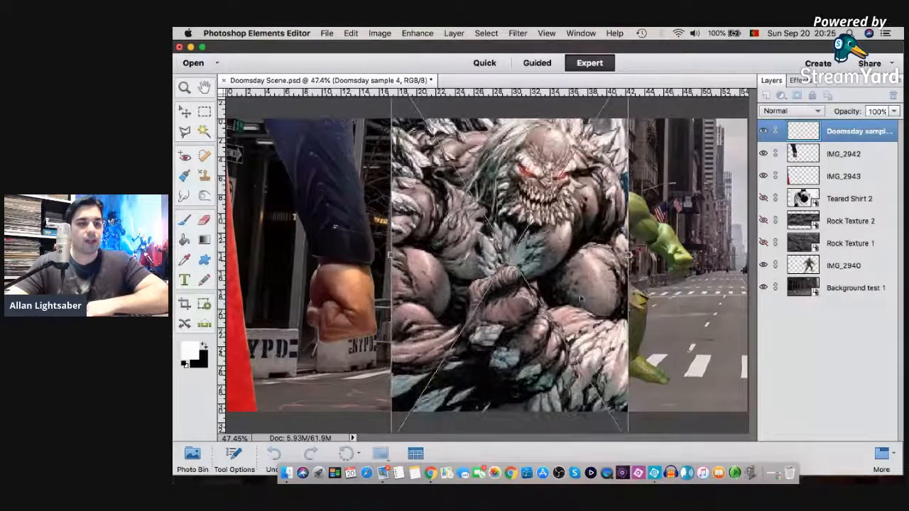
{"action": "key", "text": "Return"}
- Examine the face, hair, bone spikes and muscles of the comic-style Doomsday in the placed sample 4 reference
{"action": "key", "text": "z"}
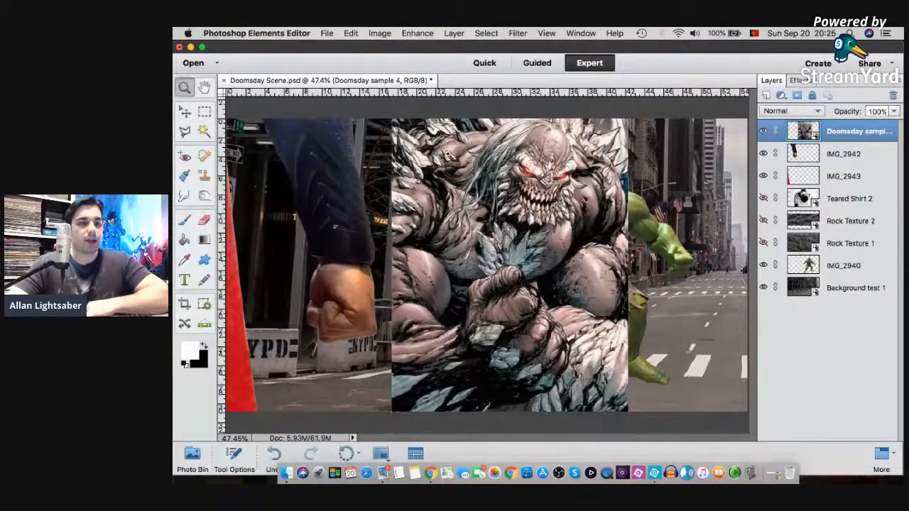
{"action": "left_click", "coordinate": [578, 180]}
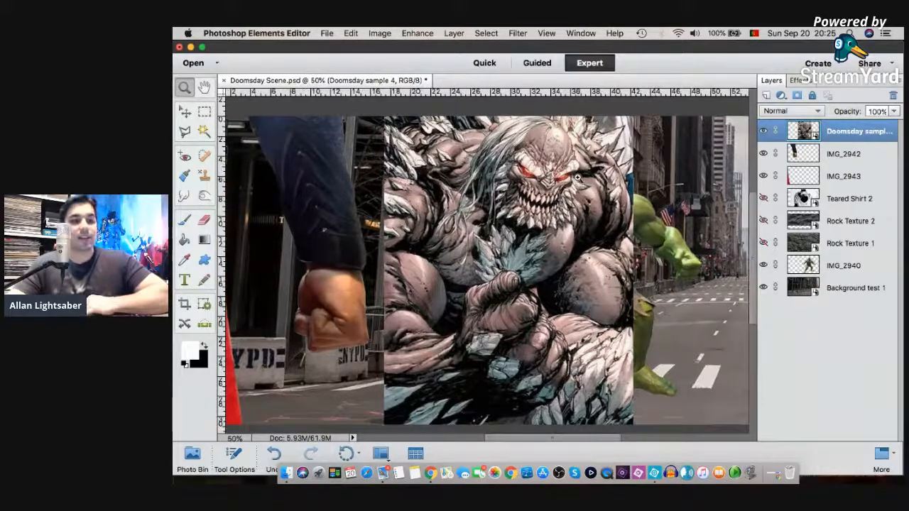
{"action": "left_click", "coordinate": [580, 186]}
{"action": "scroll", "coordinate": [576, 192], "scroll_direction": "down", "scroll_amount": 2}
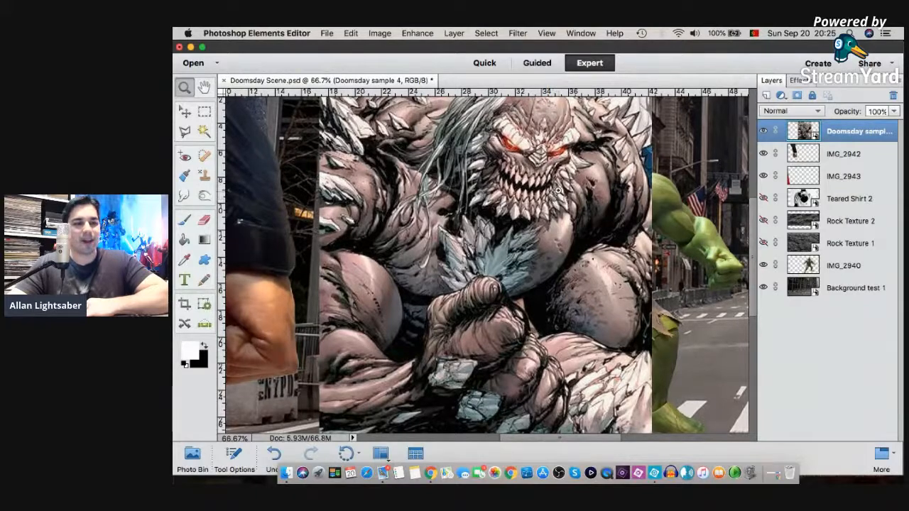
{"action": "scroll", "coordinate": [552, 177], "scroll_direction": "down", "scroll_amount": 3}
{"action": "scroll", "coordinate": [553, 177], "scroll_direction": "up", "scroll_amount": 6}
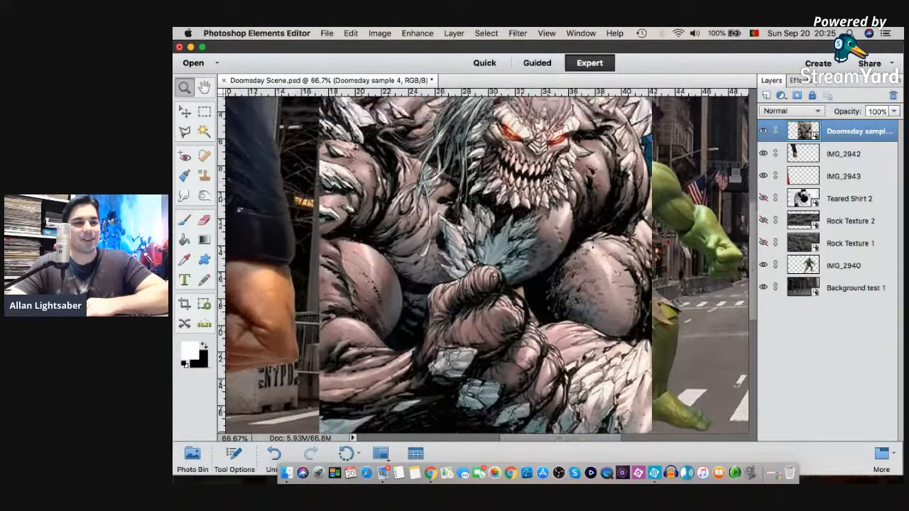
{"action": "scroll", "coordinate": [521, 163], "scroll_direction": "down", "scroll_amount": 2}
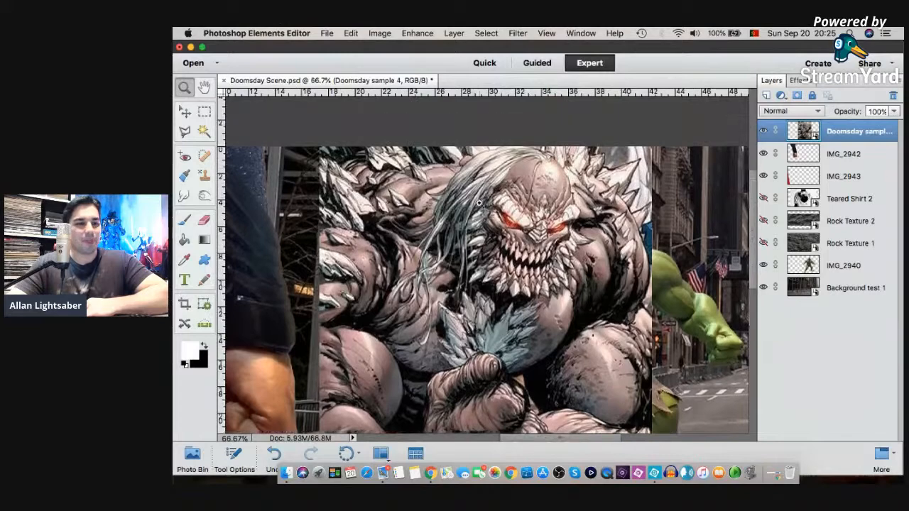
- Switch to the StreamYard studio in Chrome and post the comment "Whats up!" in the stream chat
{"action": "left_click", "coordinate": [191, 48]}
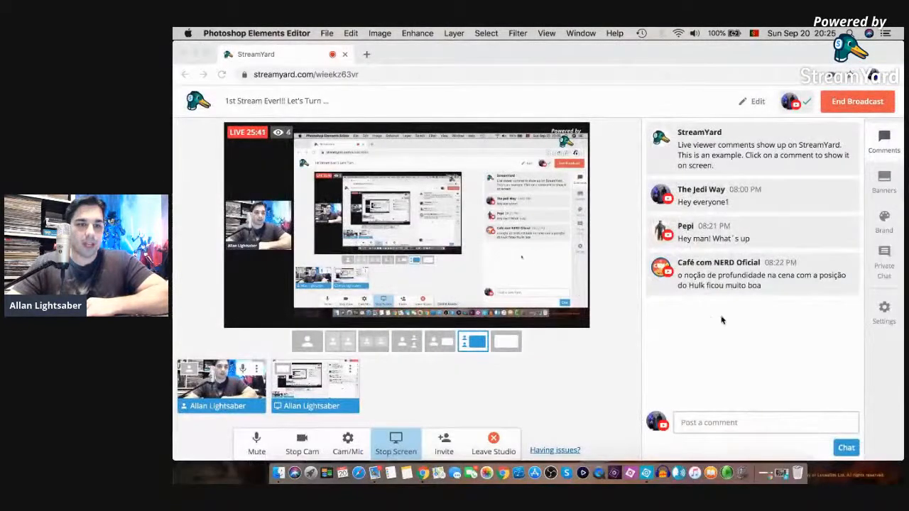
{"action": "left_click", "coordinate": [724, 423]}
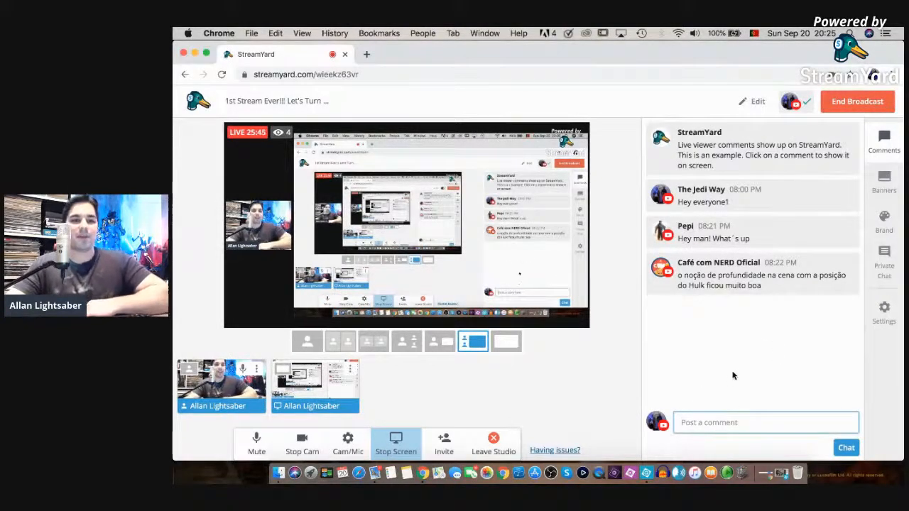
{"action": "type", "text": "what"}
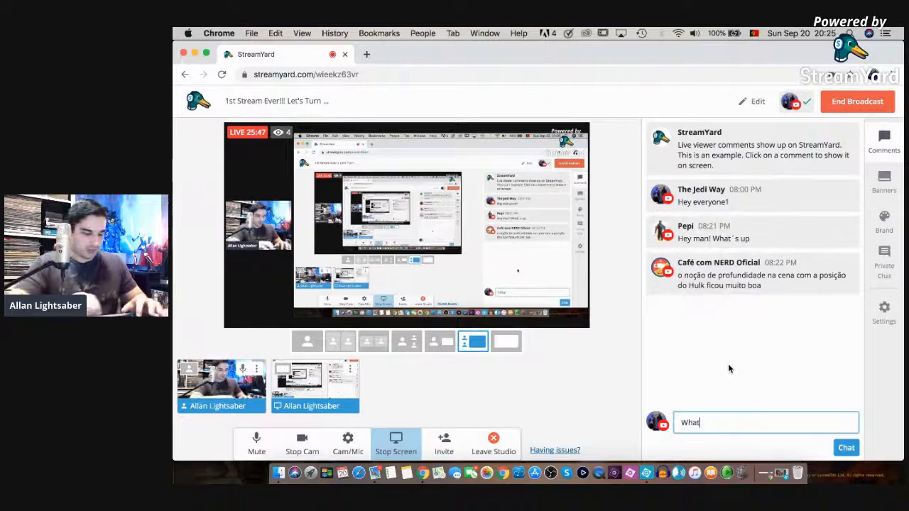
{"action": "type", "text": "s up!"}
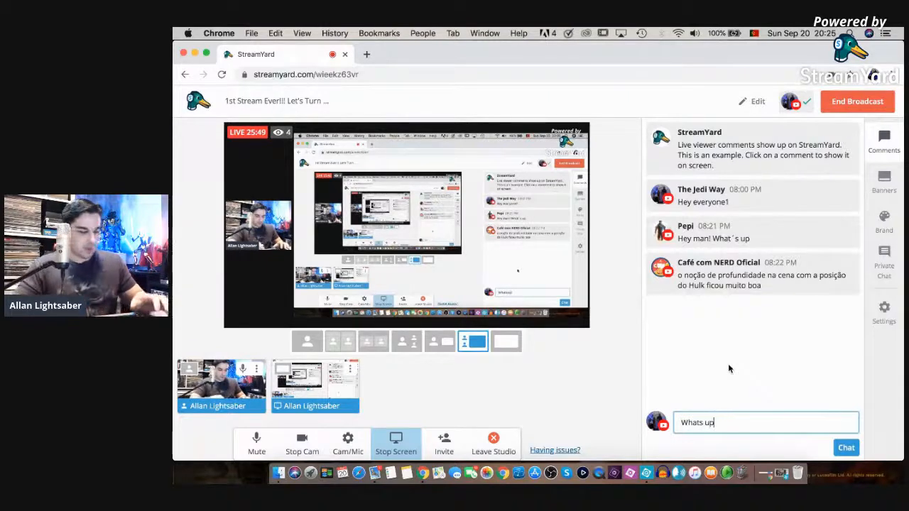
{"action": "key", "text": "Return"}
{"action": "mouse_move", "coordinate": [731, 294]}
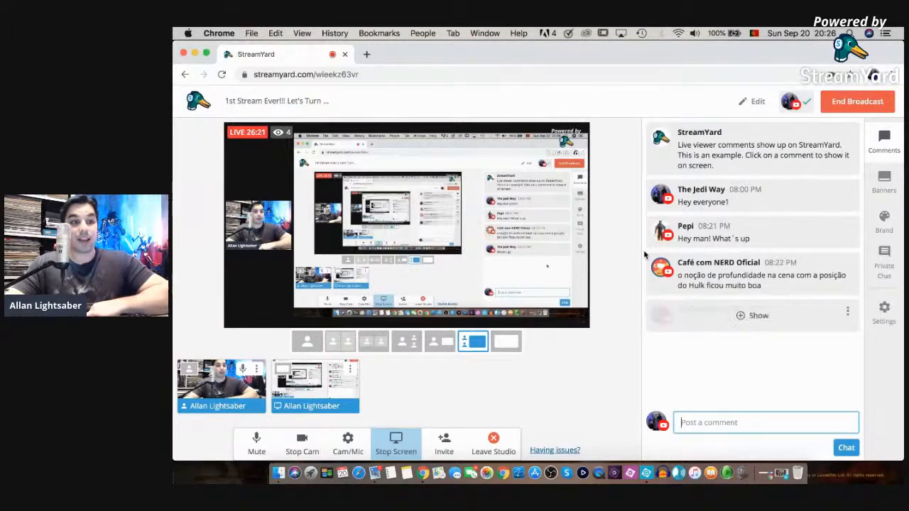
- Return to Photoshop Elements, delete the Doomsday sample 4 reference layer and look over the Hulk figure up close
{"action": "left_click", "coordinate": [646, 472]}
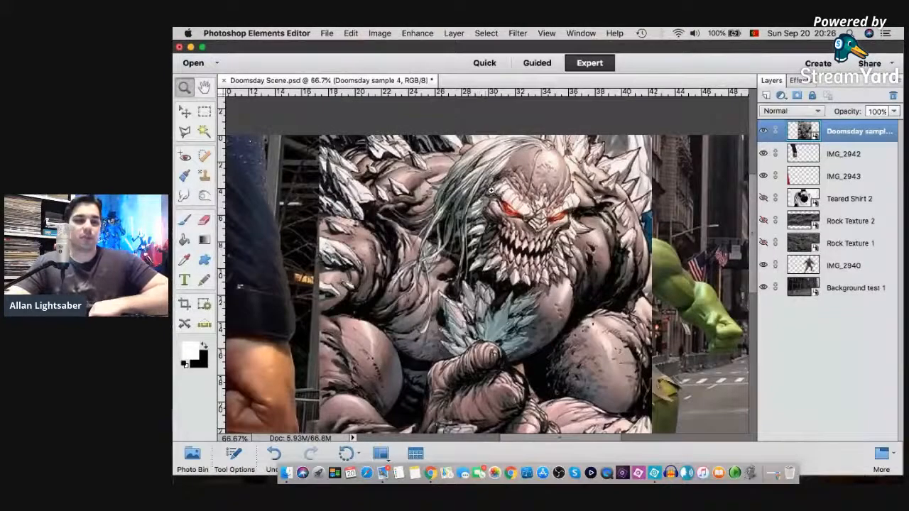
{"action": "right_click", "coordinate": [509, 204]}
{"action": "left_click", "coordinate": [514, 208]}
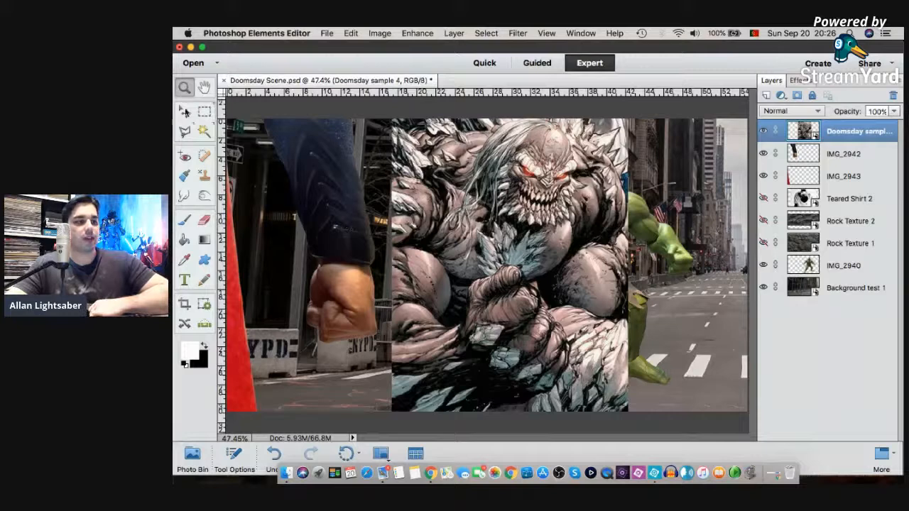
{"action": "right_click", "coordinate": [844, 131]}
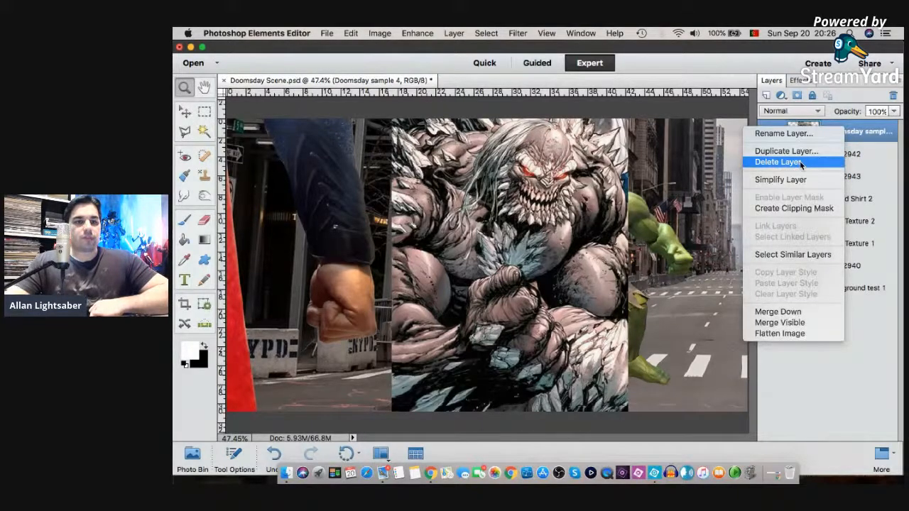
{"action": "left_click", "coordinate": [800, 163]}
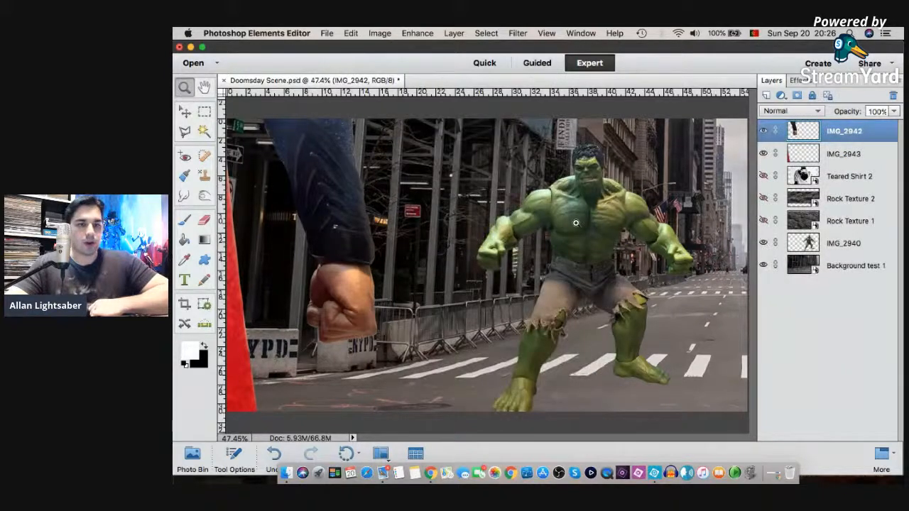
{"action": "left_click", "coordinate": [602, 231]}
{"action": "left_click", "coordinate": [596, 230]}
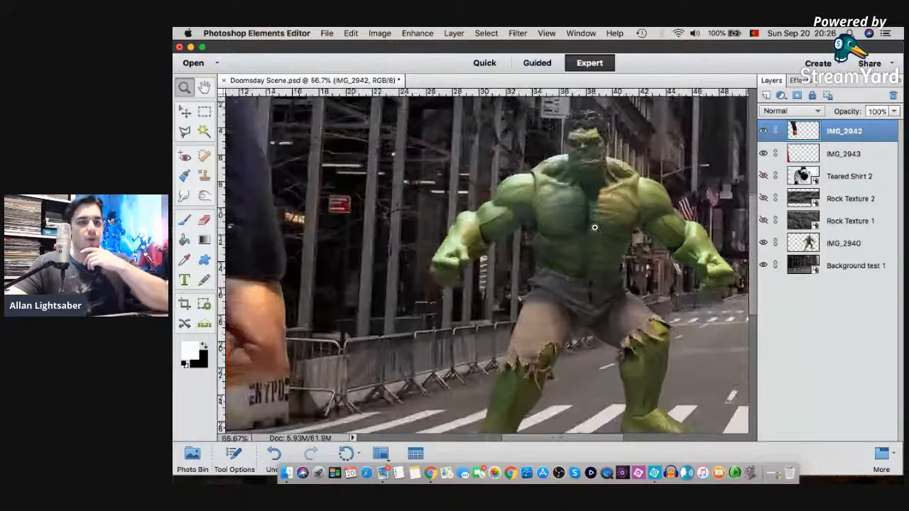
{"action": "scroll", "coordinate": [597, 234], "scroll_direction": "up", "scroll_amount": 1}
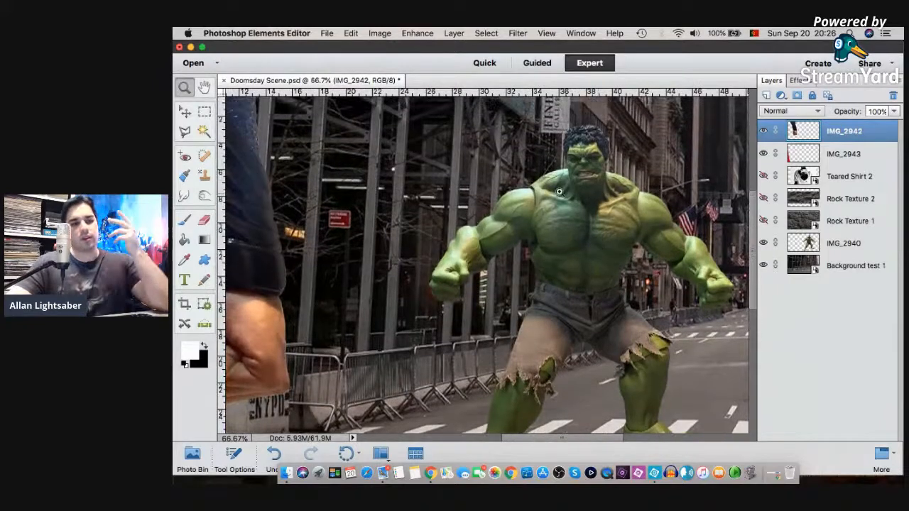
{"action": "right_click", "coordinate": [548, 184]}
{"action": "left_click", "coordinate": [568, 188]}
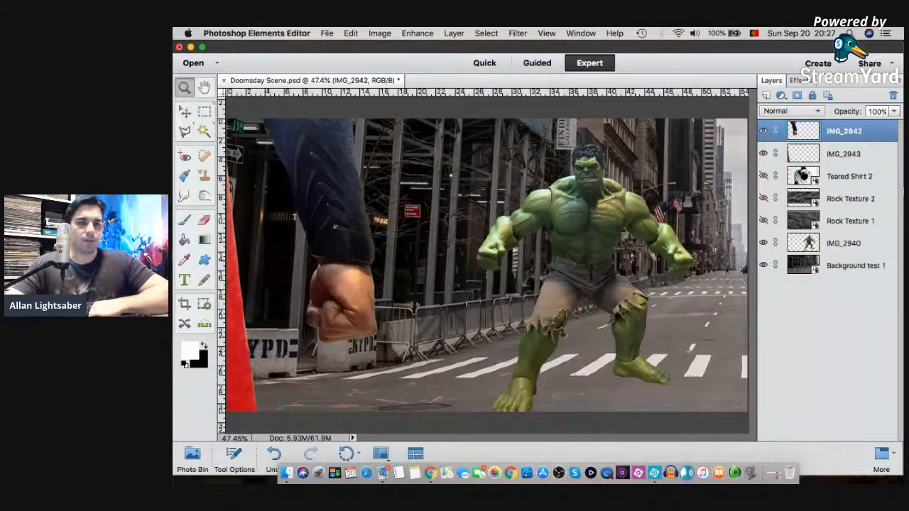
- Rotate the Hulk figure on the IMG_2940 layer by -1.97 degrees and fit the whole scene in view
{"action": "left_click", "coordinate": [185, 111]}
{"action": "left_click", "coordinate": [841, 244]}
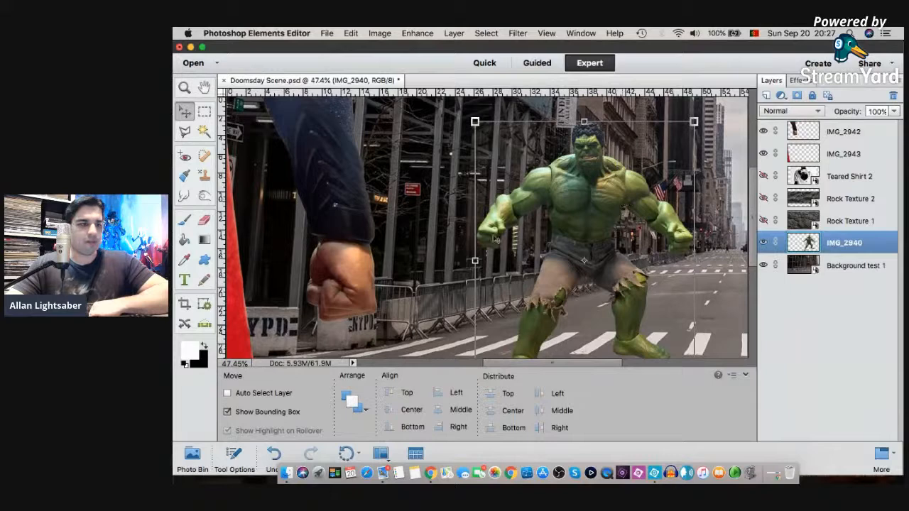
{"action": "left_click", "coordinate": [746, 373]}
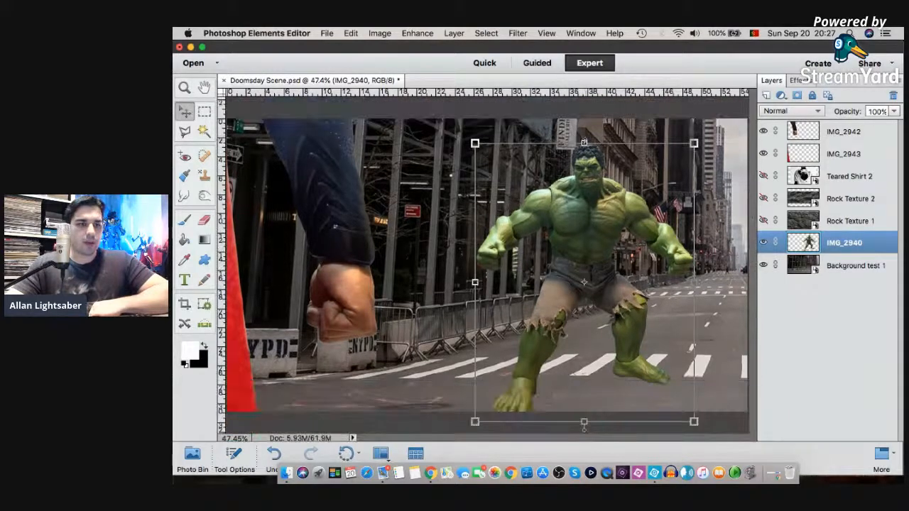
{"action": "left_click", "coordinate": [584, 130]}
{"action": "left_click_drag", "start_coordinate": [587, 111], "coordinate": [582, 111]}
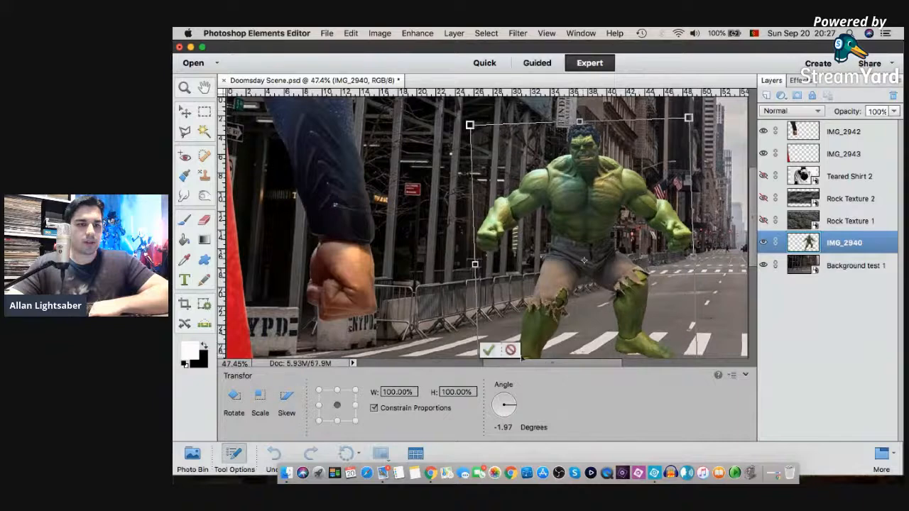
{"action": "left_click", "coordinate": [489, 350]}
{"action": "key", "text": "z"}
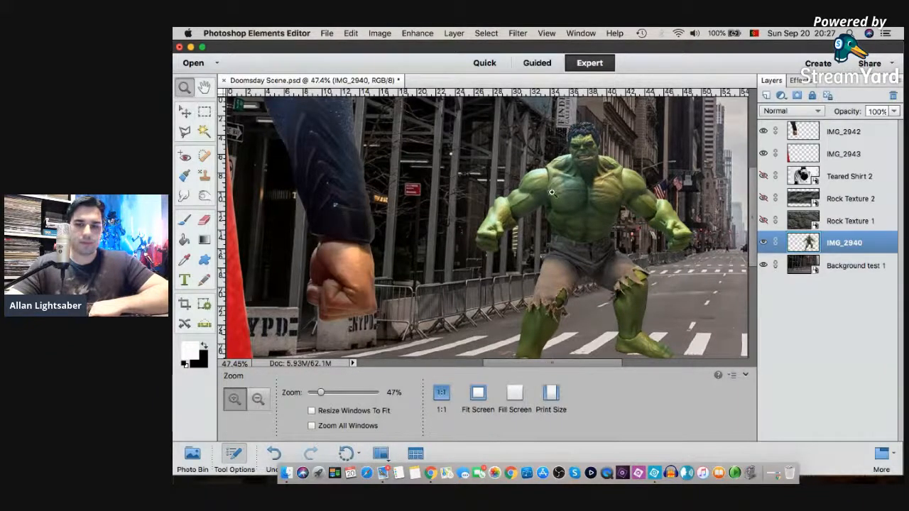
{"action": "right_click", "coordinate": [552, 193]}
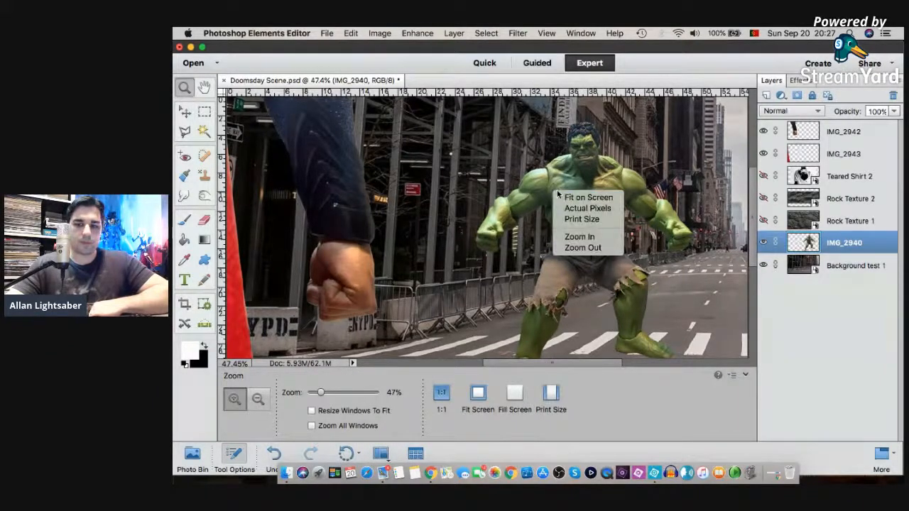
{"action": "left_click", "coordinate": [577, 197]}
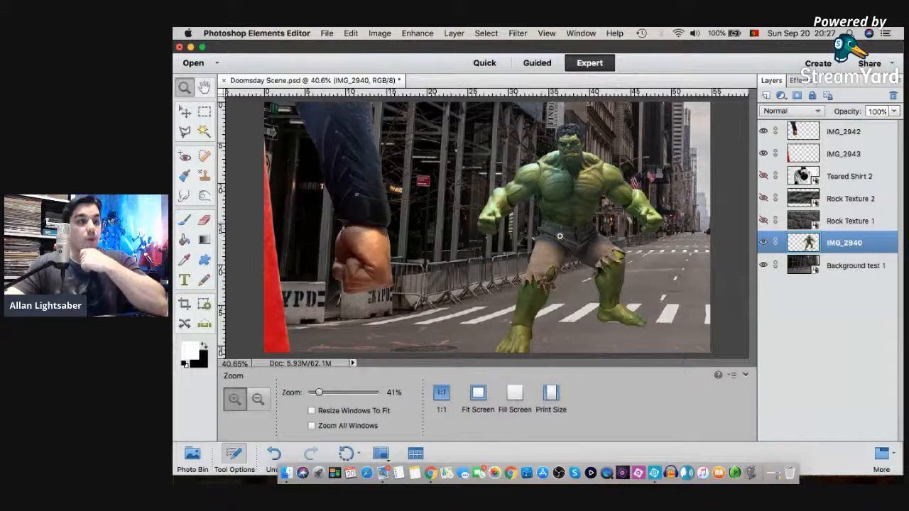
- Switch to the StreamYard studio in Chrome, read the viewers' stream comments and return to Photoshop Elements
{"action": "left_click", "coordinate": [191, 47]}
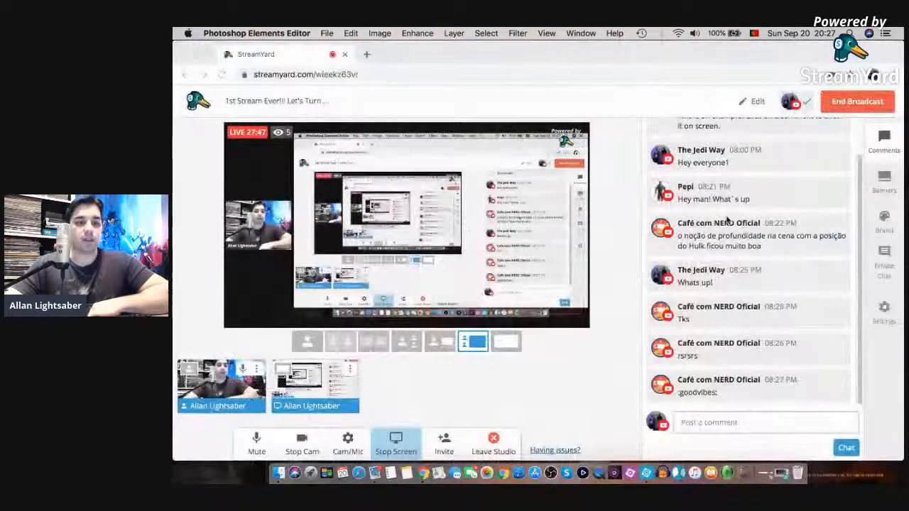
{"action": "scroll", "coordinate": [764, 308], "scroll_direction": "up", "scroll_amount": 1}
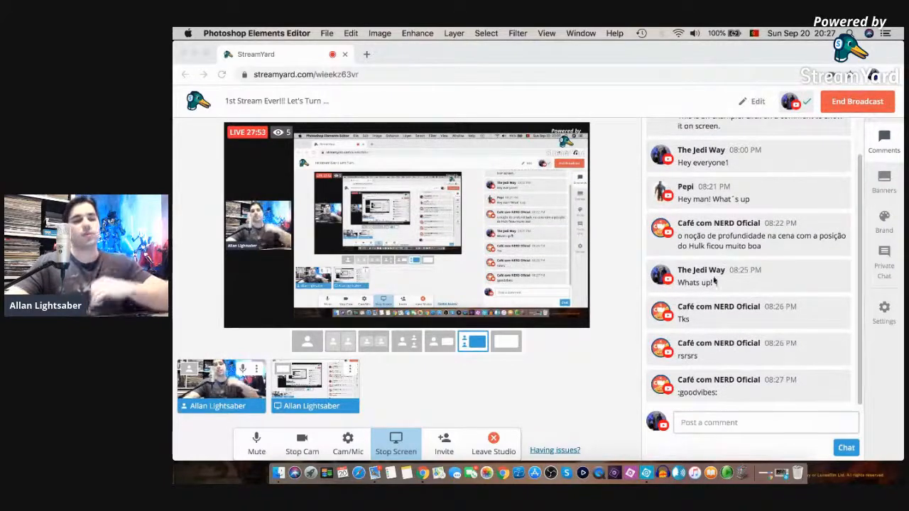
{"action": "left_click", "coordinate": [646, 473]}
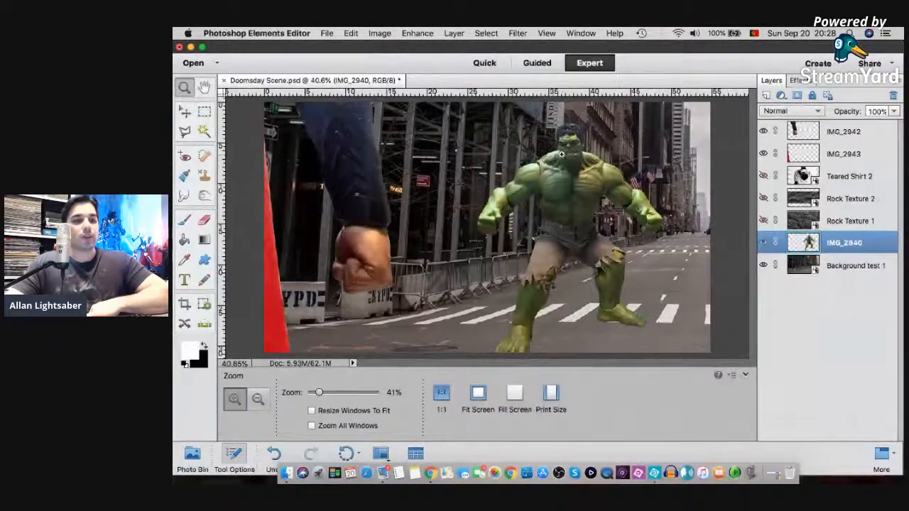
- Examine the Hulk's head, chest and arms up close and compare the figure with the whole street scene
{"action": "left_click", "coordinate": [559, 157]}
{"action": "left_click", "coordinate": [556, 170]}
{"action": "left_click", "coordinate": [554, 173]}
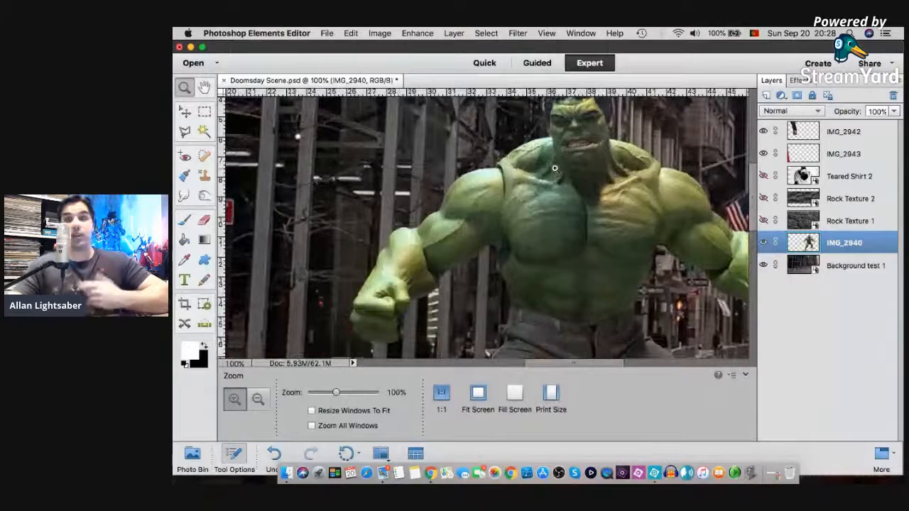
{"action": "right_click", "coordinate": [559, 175]}
{"action": "left_click", "coordinate": [585, 176]}
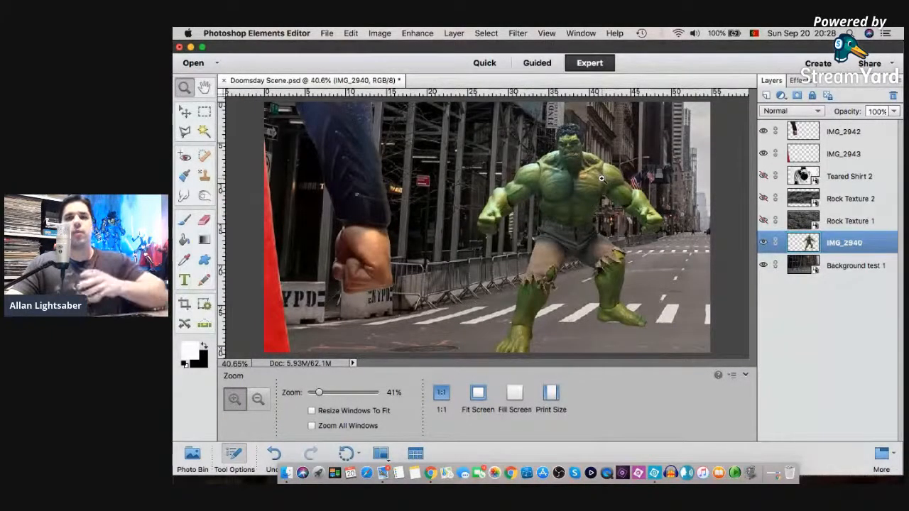
{"action": "left_click", "coordinate": [579, 163]}
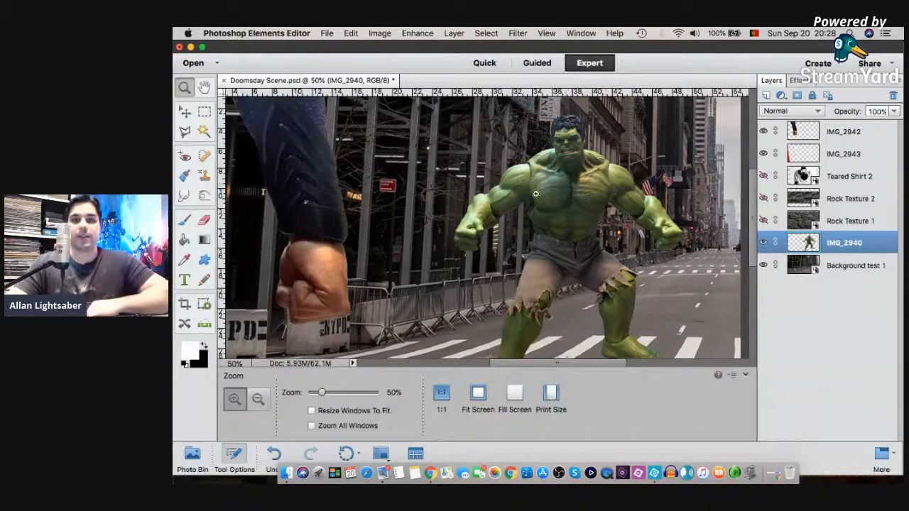
{"action": "right_click", "coordinate": [544, 183]}
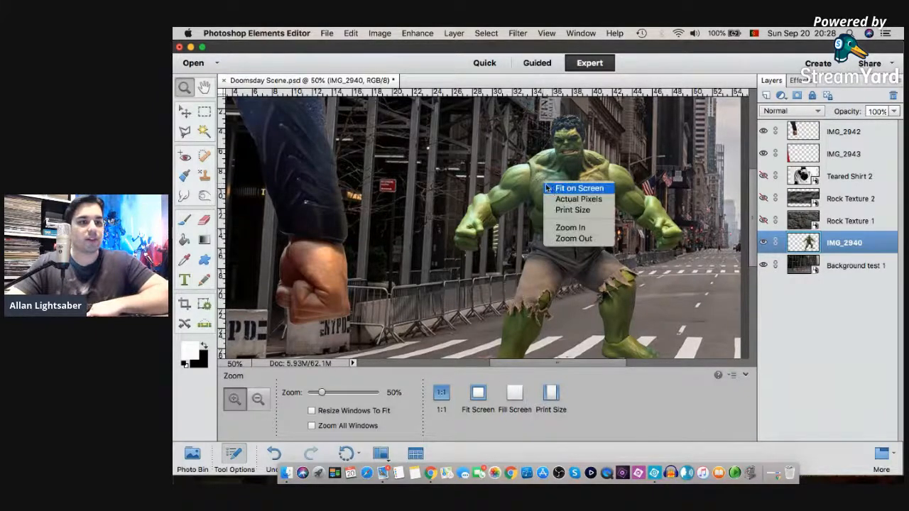
{"action": "left_click", "coordinate": [561, 202]}
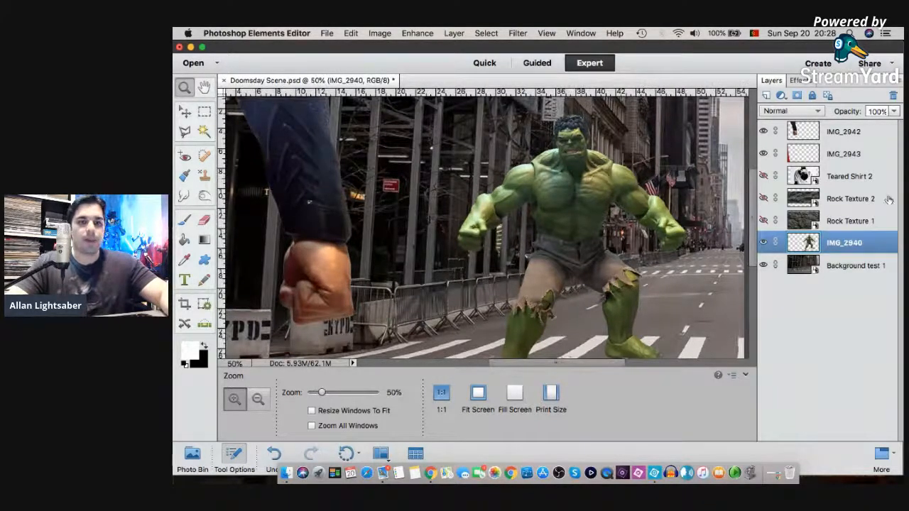
- Add a new blank layer directly above the IMG_2940 layer
{"action": "left_click", "coordinate": [766, 95]}
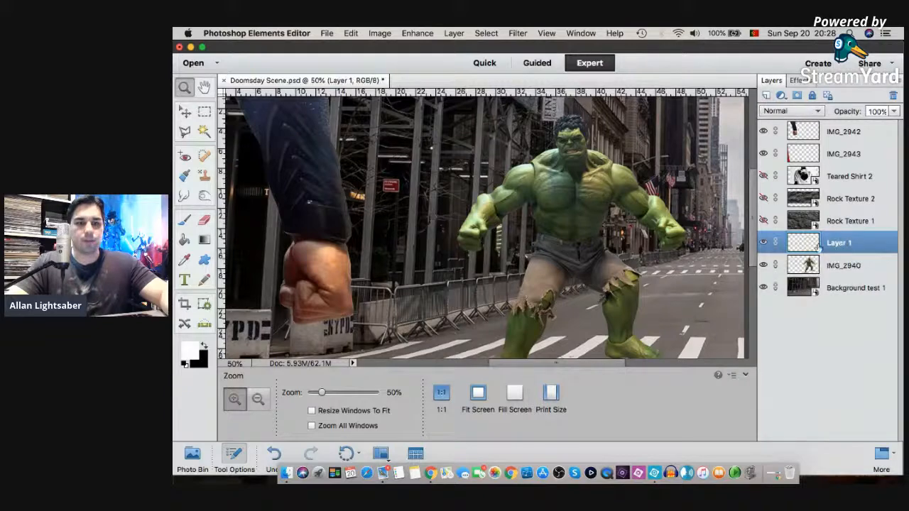
{"action": "key", "text": "e"}
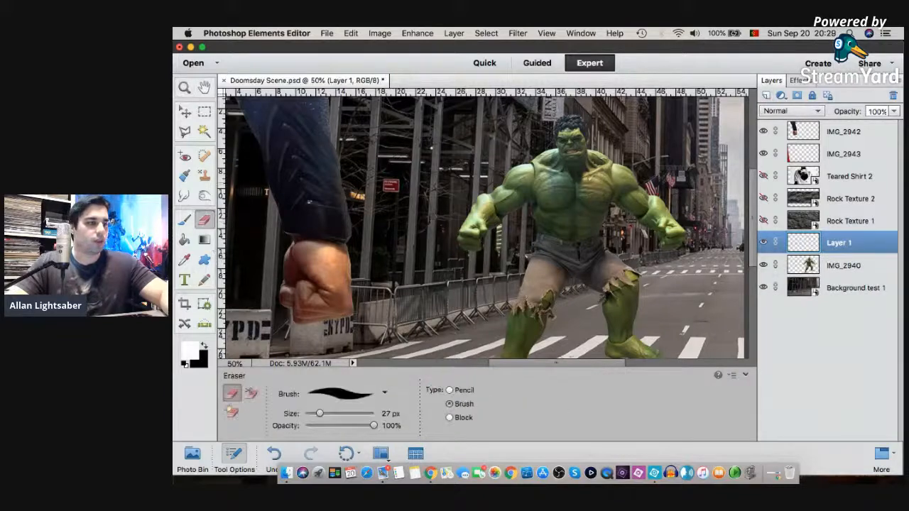
{"action": "left_click", "coordinate": [184, 87]}
{"action": "left_click", "coordinate": [565, 162]}
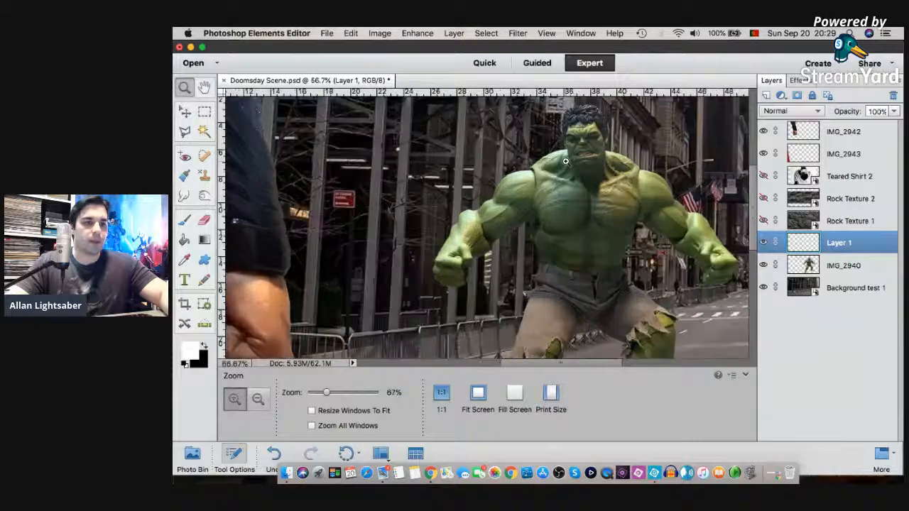
{"action": "left_click", "coordinate": [565, 162]}
{"action": "scroll", "coordinate": [602, 180], "scroll_direction": "down", "scroll_amount": 2}
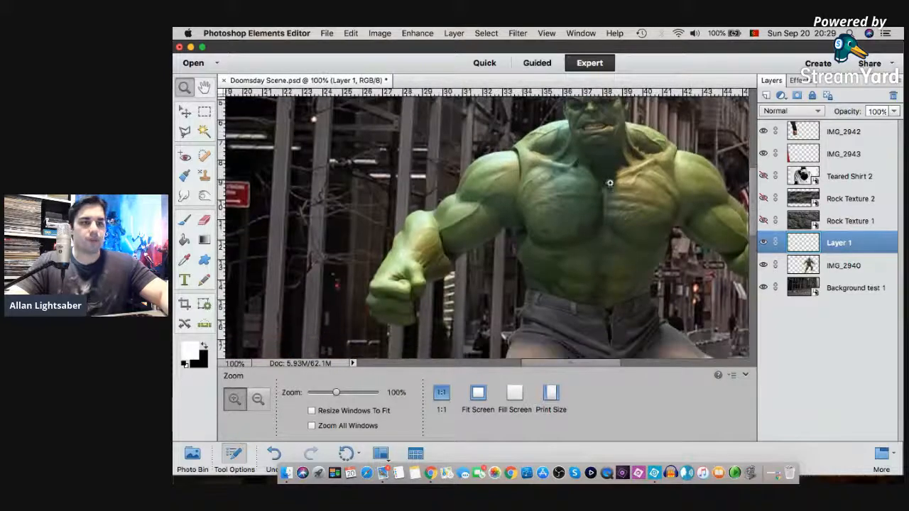
{"action": "scroll", "coordinate": [602, 180], "scroll_direction": "up", "scroll_amount": 5}
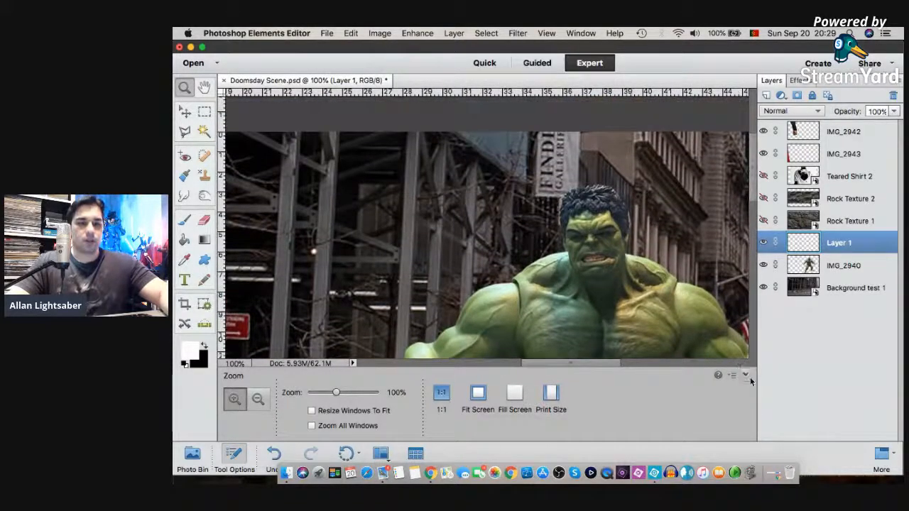
{"action": "left_click", "coordinate": [204, 87]}
{"action": "left_click_drag", "start_coordinate": [595, 223], "coordinate": [506, 154]}
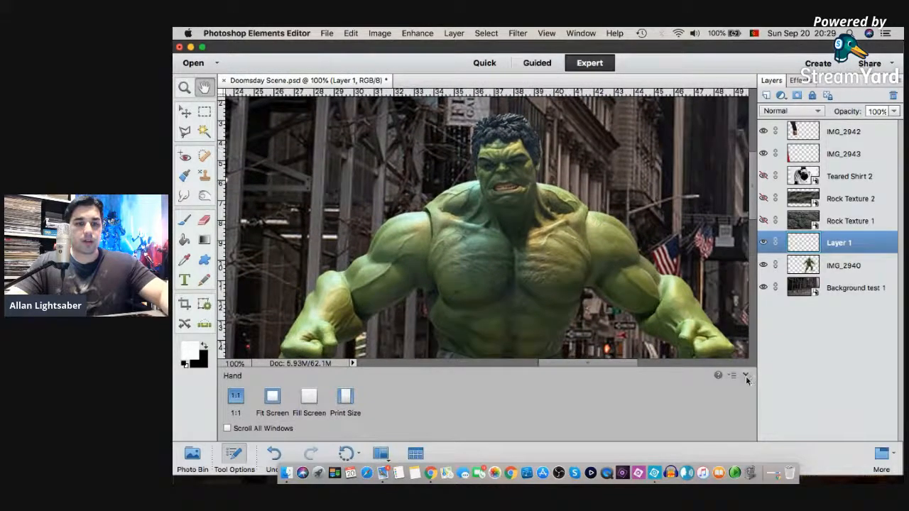
{"action": "left_click", "coordinate": [744, 375]}
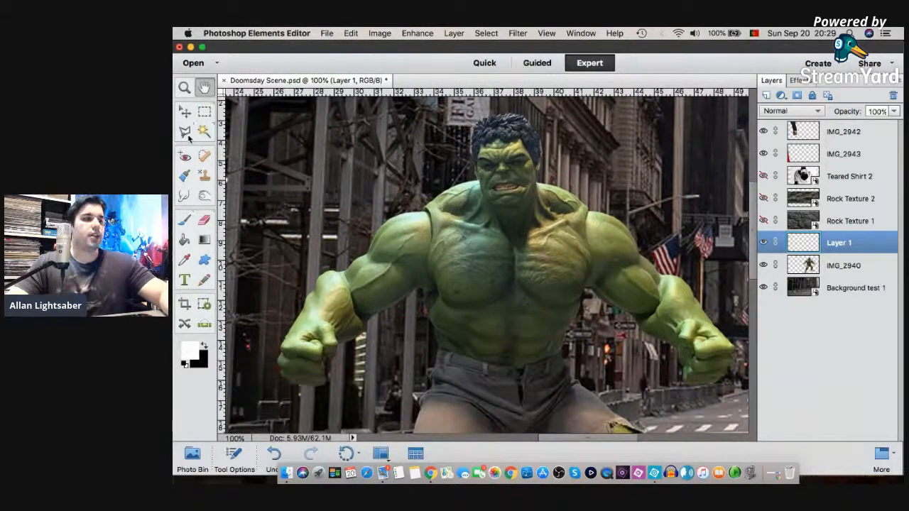
- Pick the Brush tool and reduce its size to 3 px
{"action": "left_click", "coordinate": [184, 220]}
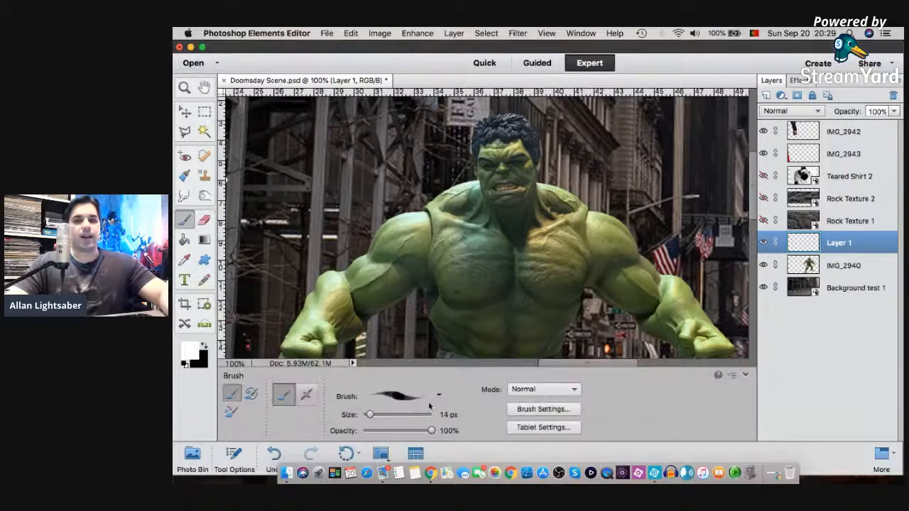
{"action": "left_click_drag", "start_coordinate": [369, 415], "coordinate": [365, 419]}
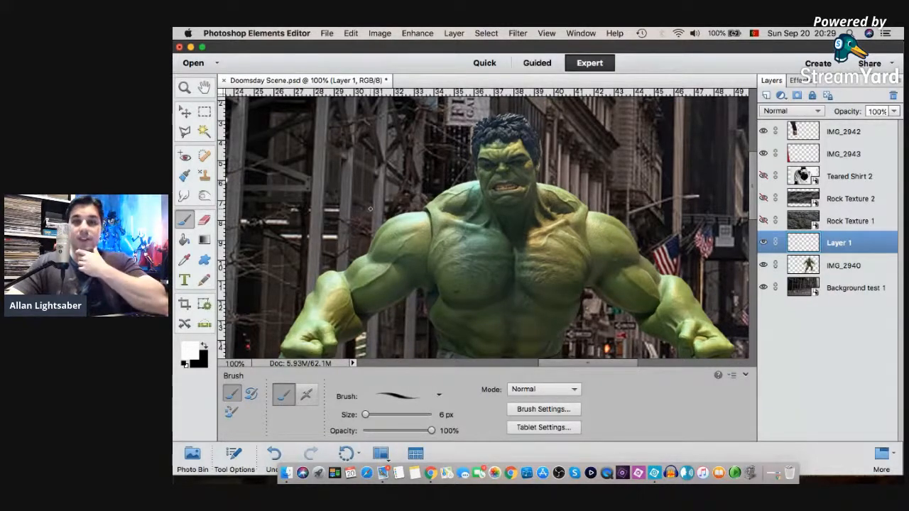
{"action": "left_click_drag", "start_coordinate": [365, 414], "coordinate": [364, 414]}
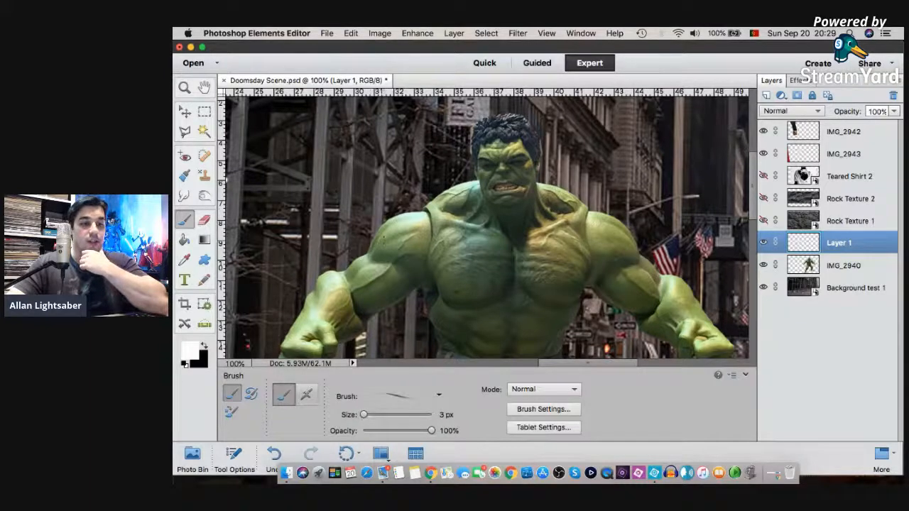
- Try a white 3 px brush stroke beside the outer edge of the Hulk's shoulder and undo it
{"action": "left_click", "coordinate": [186, 87]}
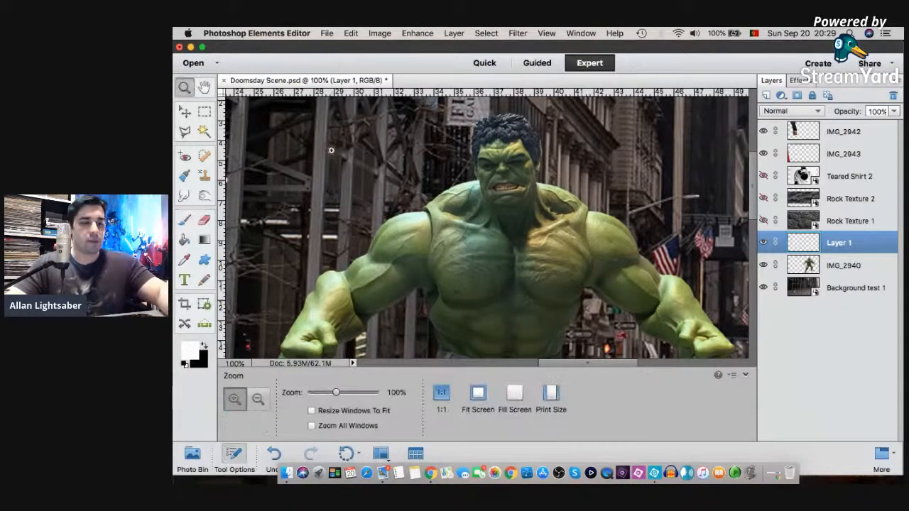
{"action": "left_click", "coordinate": [409, 218]}
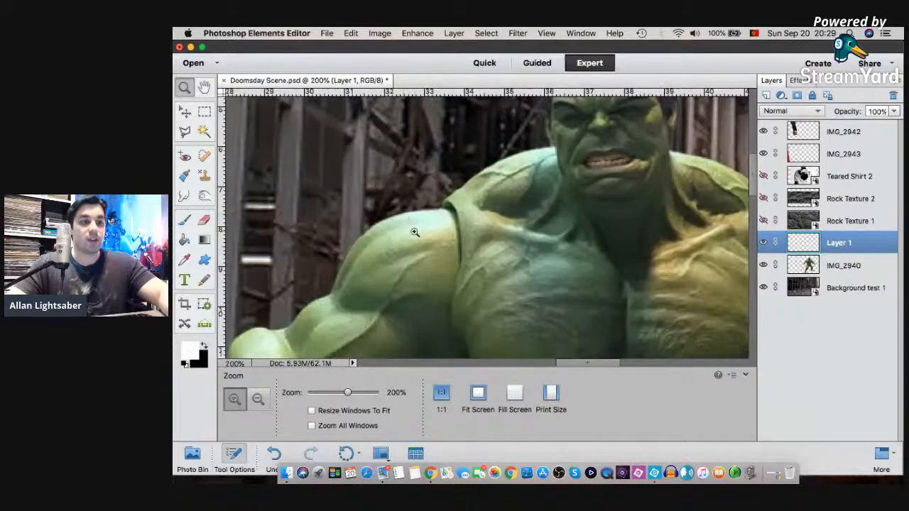
{"action": "left_click", "coordinate": [186, 220]}
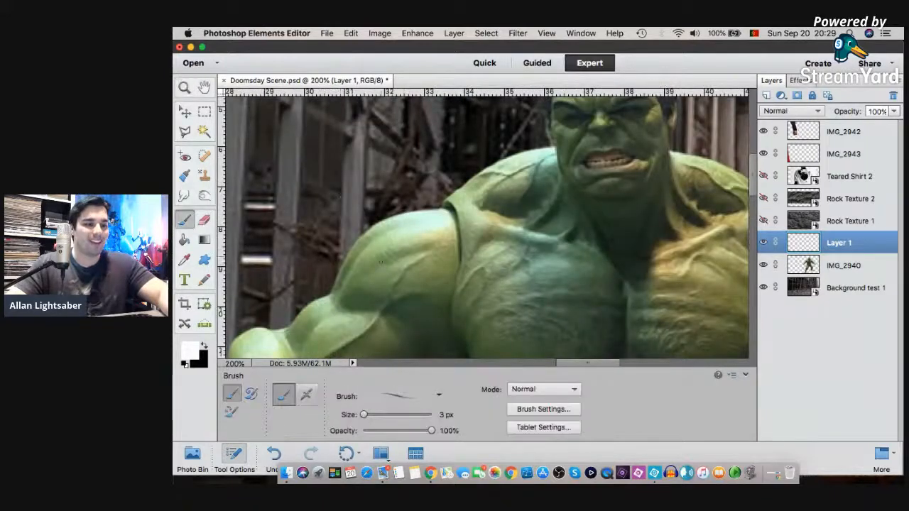
{"action": "left_click_drag", "start_coordinate": [342, 238], "coordinate": [342, 260]}
{"action": "key", "text": "super+z"}
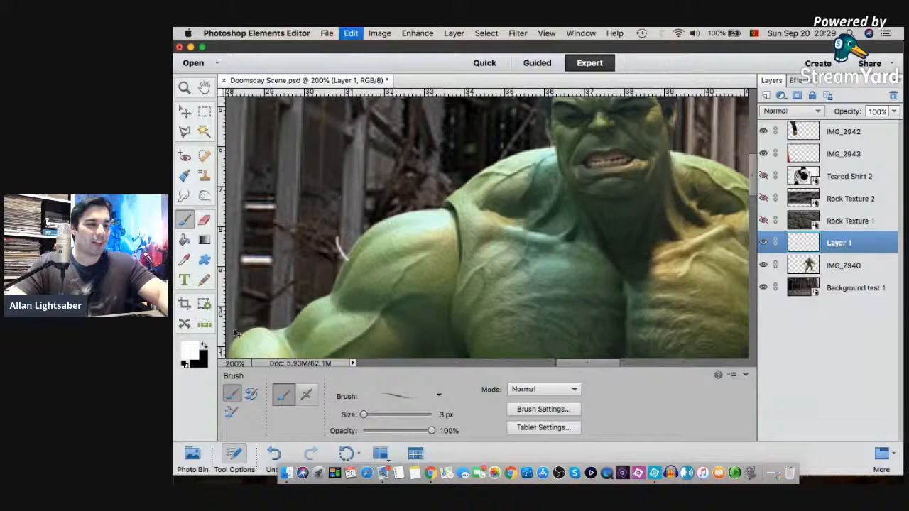
- With a black 2 px brush, outline a long pointed bone spike and its jagged base on the shoulder's outer edge
{"action": "key", "text": "x"}
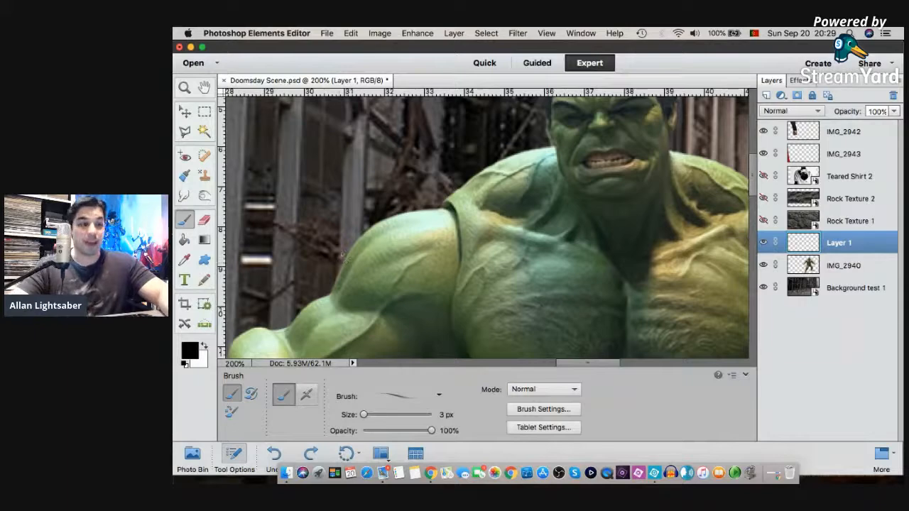
{"action": "left_click_drag", "start_coordinate": [445, 416], "coordinate": [428, 417]}
{"action": "type", "text": "2"}
{"action": "key", "text": "Return"}
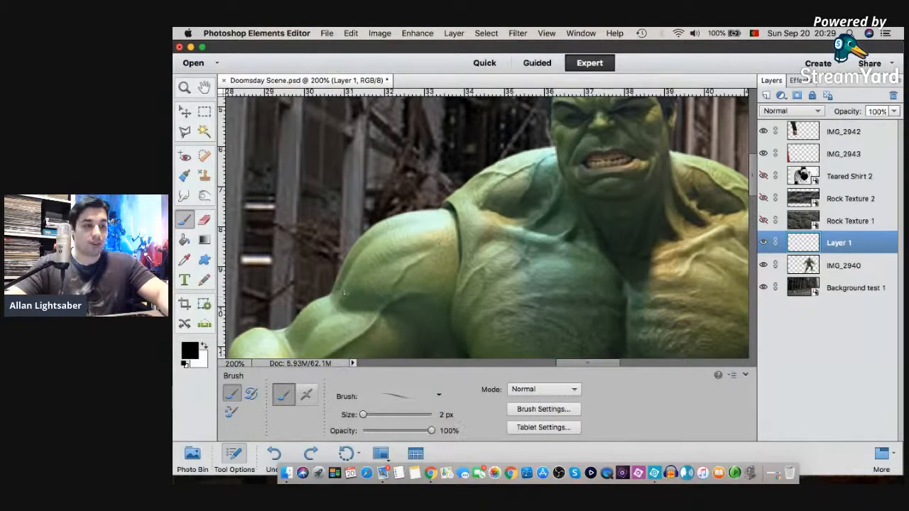
{"action": "left_click_drag", "start_coordinate": [314, 212], "coordinate": [357, 246]}
{"action": "mouse_move", "coordinate": [314, 212]}
{"action": "left_mouse_down"}
{"action": "mouse_move", "coordinate": [348, 281]}
{"action": "mouse_move", "coordinate": [362, 244]}
{"action": "mouse_move", "coordinate": [388, 260]}
{"action": "mouse_move", "coordinate": [384, 274]}
{"action": "left_mouse_up"}
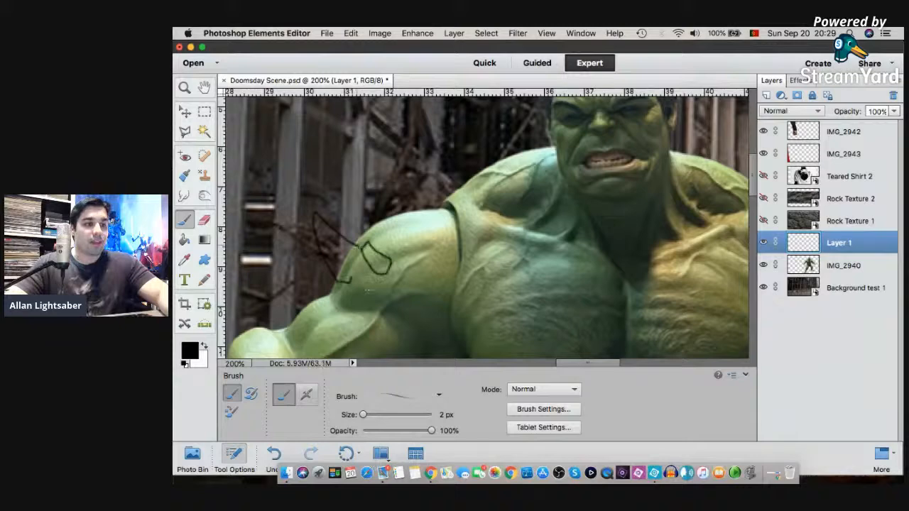
{"action": "left_click_drag", "start_coordinate": [352, 281], "coordinate": [362, 279]}
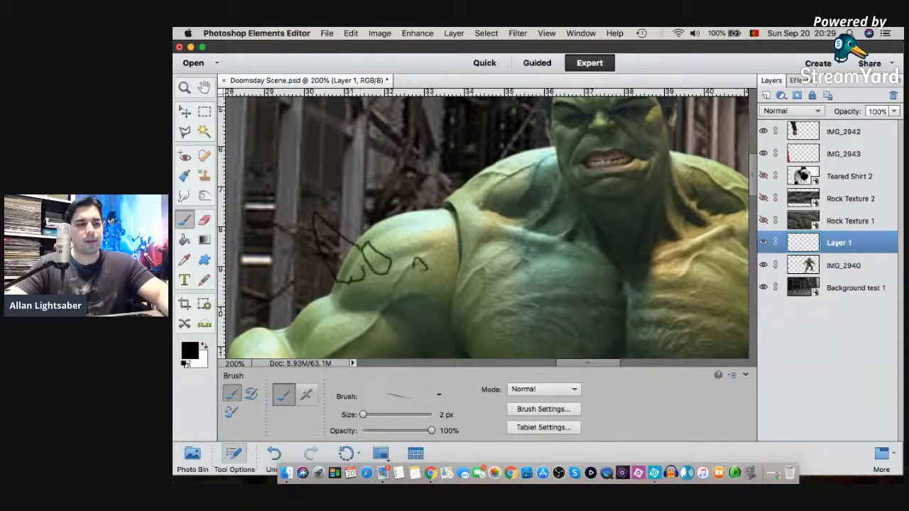
- Outline small bone plates across the front of the shoulder and a second tall spike rising from its top
{"action": "left_click_drag", "start_coordinate": [399, 292], "coordinate": [391, 285]}
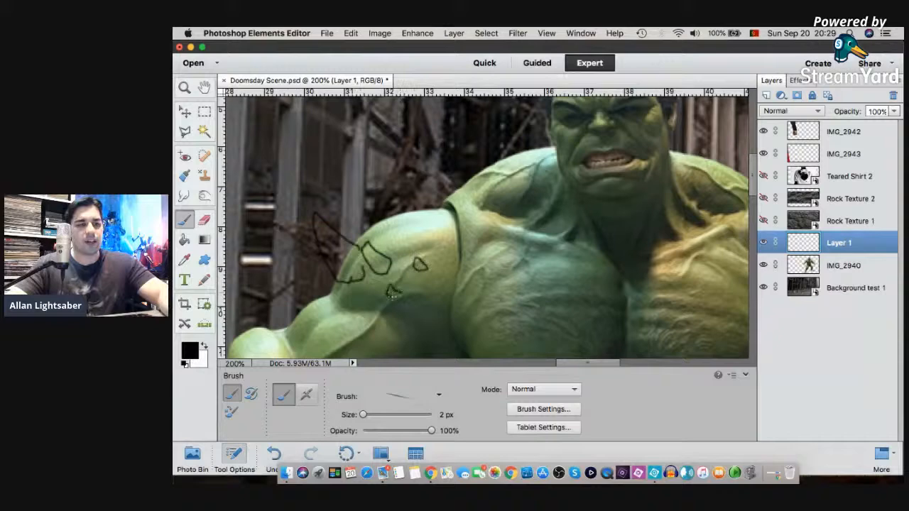
{"action": "mouse_move", "coordinate": [399, 236]}
{"action": "left_mouse_down"}
{"action": "mouse_move", "coordinate": [396, 204]}
{"action": "mouse_move", "coordinate": [413, 214]}
{"action": "mouse_move", "coordinate": [418, 229]}
{"action": "mouse_move", "coordinate": [405, 230]}
{"action": "mouse_move", "coordinate": [431, 221]}
{"action": "mouse_move", "coordinate": [443, 233]}
{"action": "mouse_move", "coordinate": [436, 238]}
{"action": "left_mouse_up"}
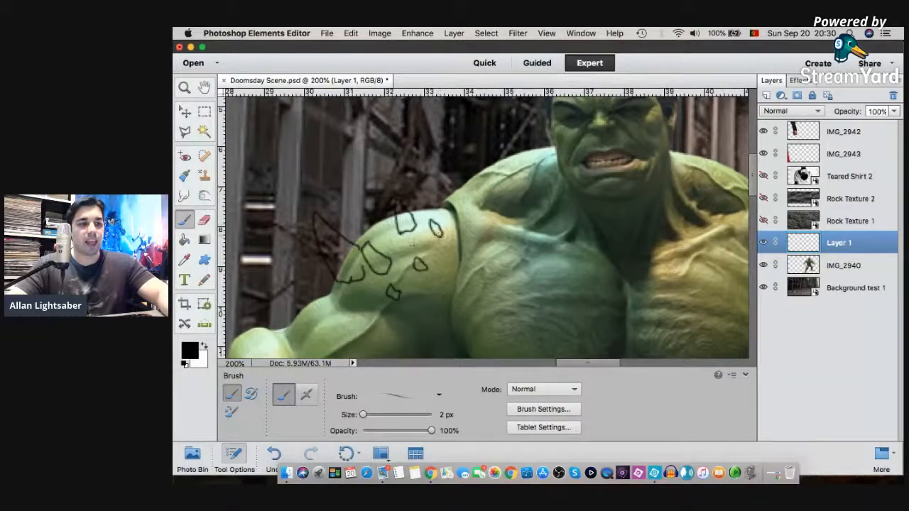
{"action": "mouse_move", "coordinate": [369, 227]}
{"action": "left_mouse_down"}
{"action": "mouse_move", "coordinate": [355, 165]}
{"action": "mouse_move", "coordinate": [367, 226]}
{"action": "mouse_move", "coordinate": [391, 238]}
{"action": "left_mouse_up"}
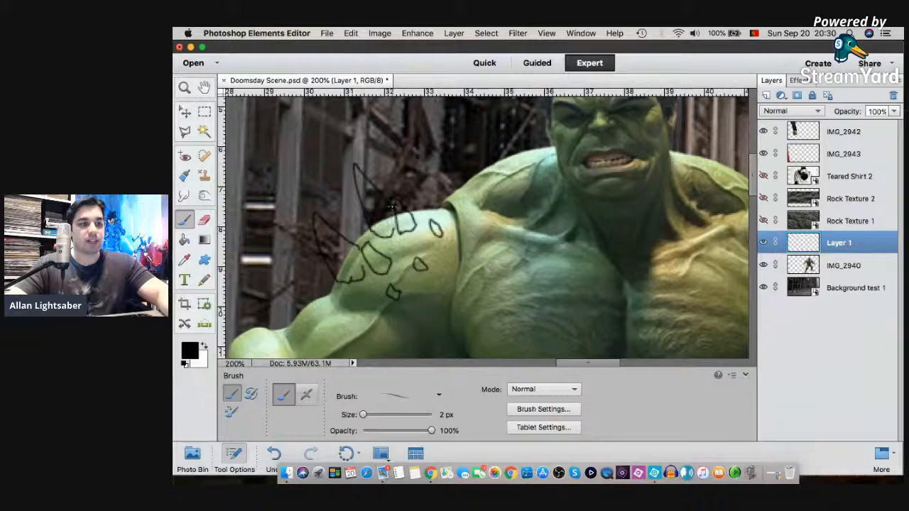
{"action": "scroll", "coordinate": [390, 223], "scroll_direction": "up", "scroll_amount": 5}
{"action": "scroll", "coordinate": [389, 220], "scroll_direction": "down", "scroll_amount": 6}
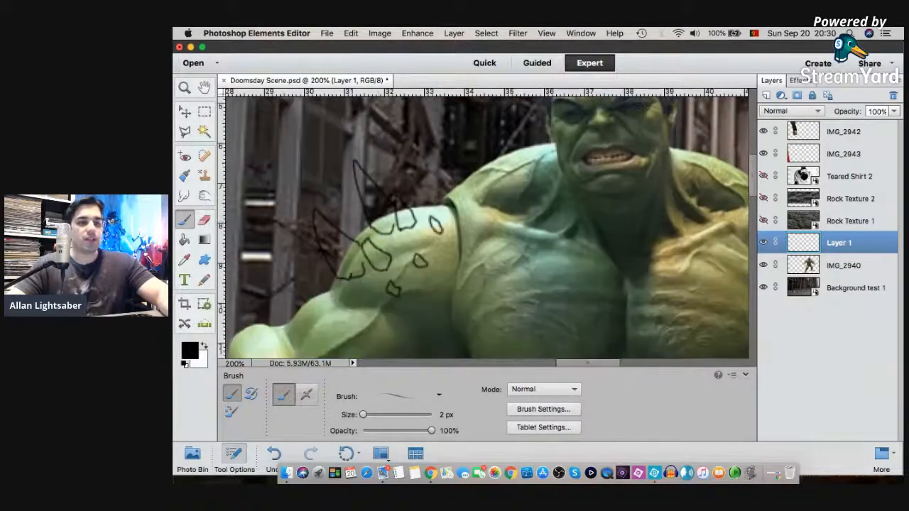
- Outline more small bone plates around the base of the spikes and across the front of the shoulder with the black 2 px brush
{"action": "mouse_move", "coordinate": [328, 255]}
{"action": "left_mouse_down"}
{"action": "mouse_move", "coordinate": [342, 260]}
{"action": "mouse_move", "coordinate": [343, 245]}
{"action": "left_mouse_up"}
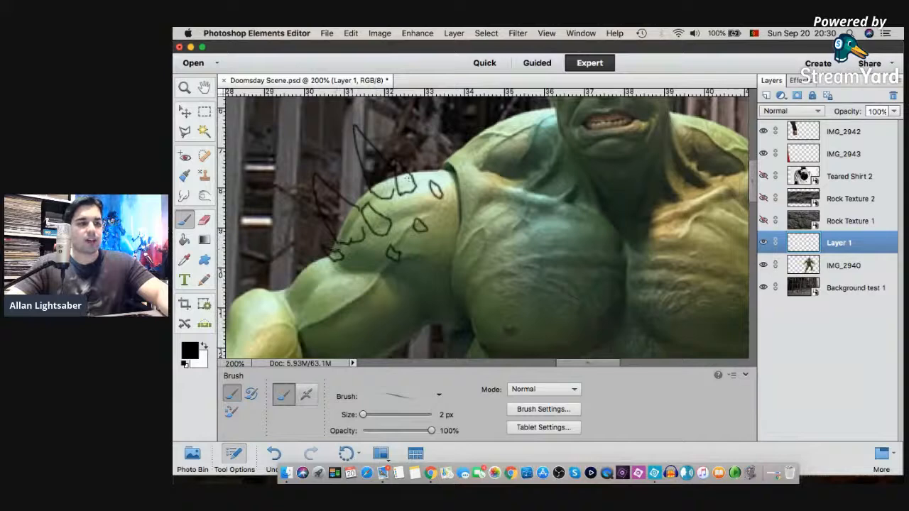
{"action": "left_click_drag", "start_coordinate": [423, 171], "coordinate": [431, 179]}
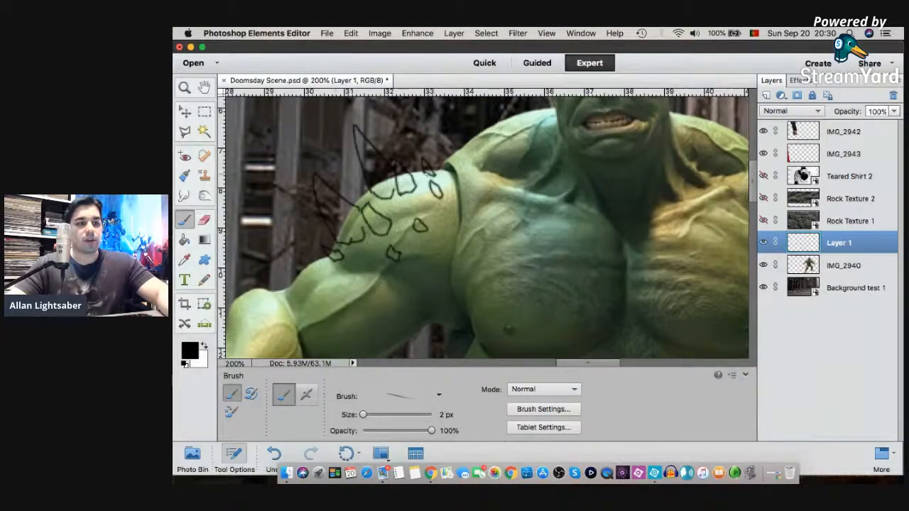
{"action": "left_click_drag", "start_coordinate": [438, 238], "coordinate": [447, 237]}
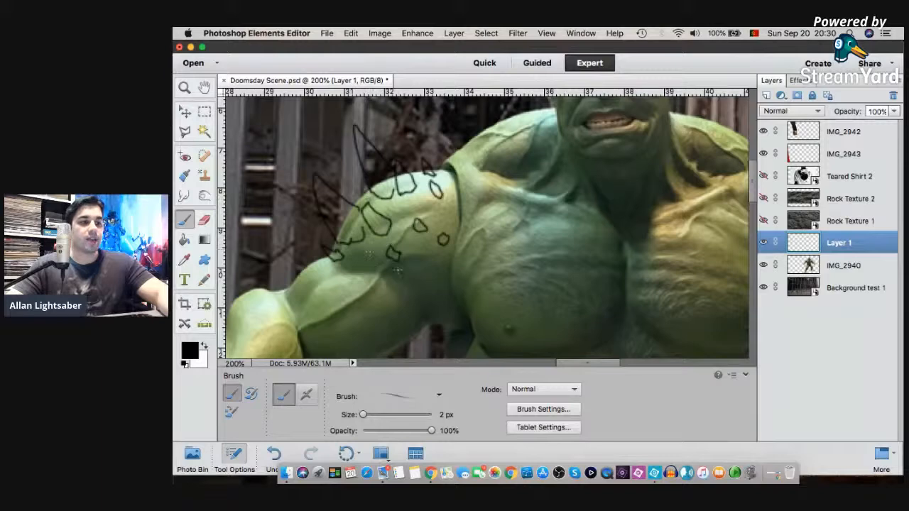
{"action": "left_click_drag", "start_coordinate": [403, 269], "coordinate": [404, 267]}
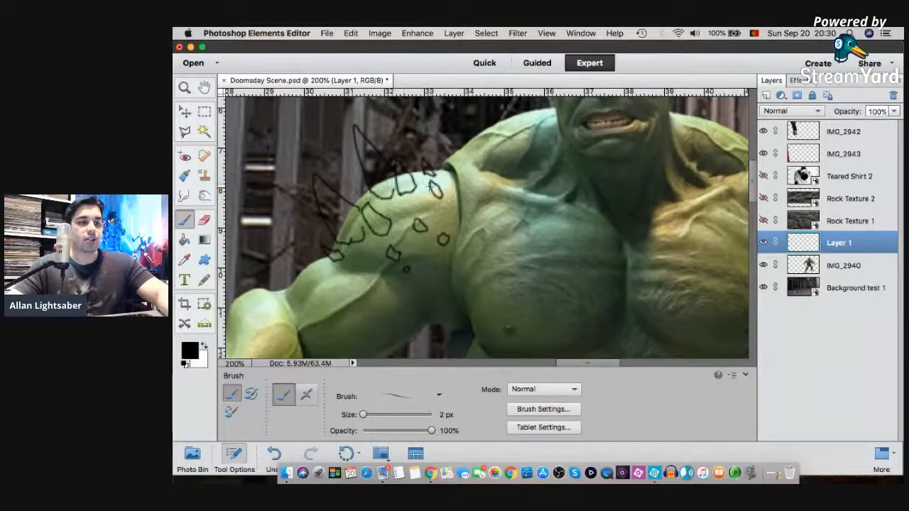
{"action": "left_click_drag", "start_coordinate": [423, 205], "coordinate": [420, 207]}
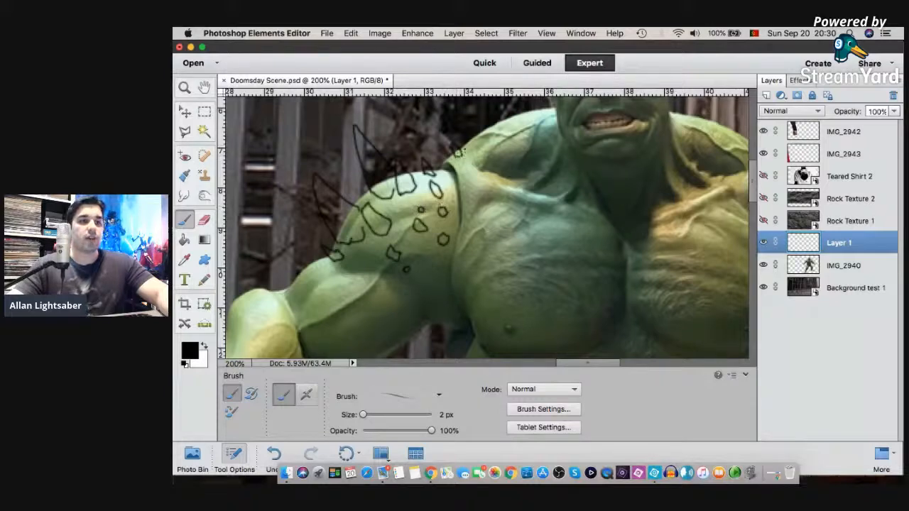
- Outline small bone plates along the slope between shoulder and neck and on the adjoining upper chest
{"action": "left_click_drag", "start_coordinate": [473, 138], "coordinate": [468, 144]}
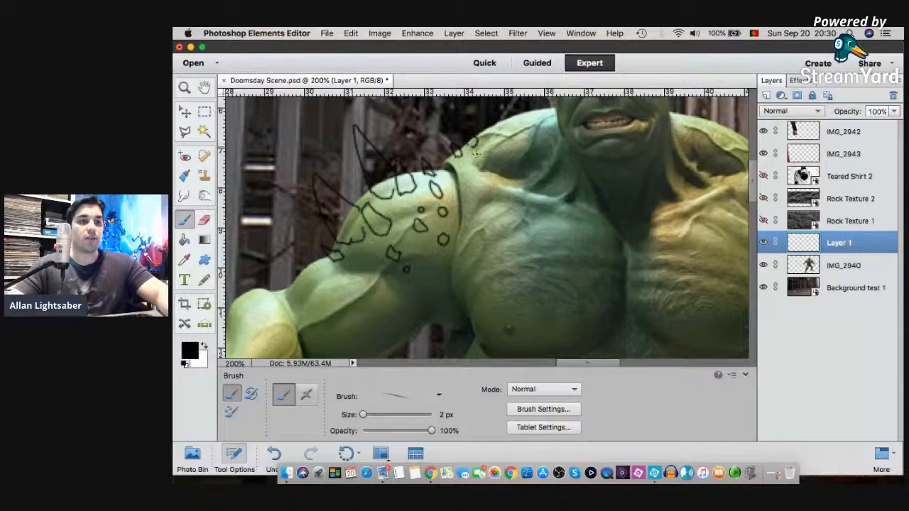
{"action": "left_click_drag", "start_coordinate": [489, 132], "coordinate": [507, 127]}
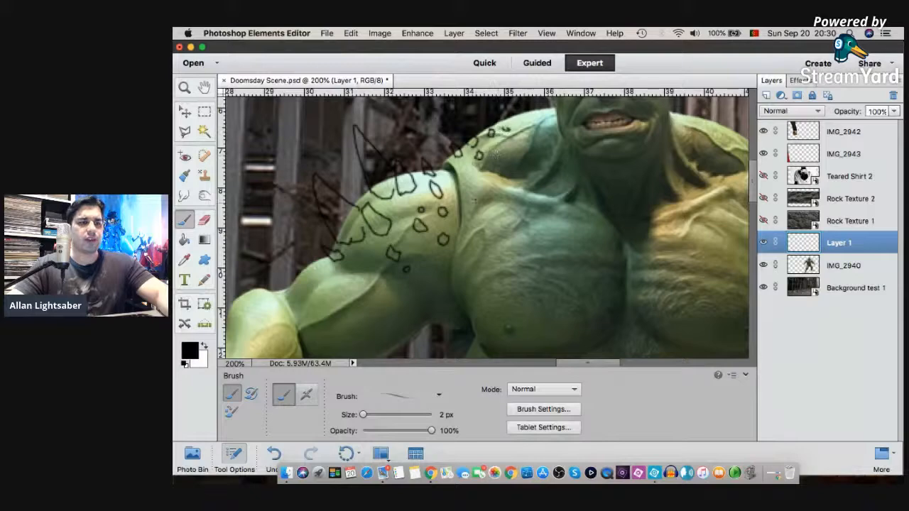
{"action": "left_click_drag", "start_coordinate": [476, 182], "coordinate": [481, 189]}
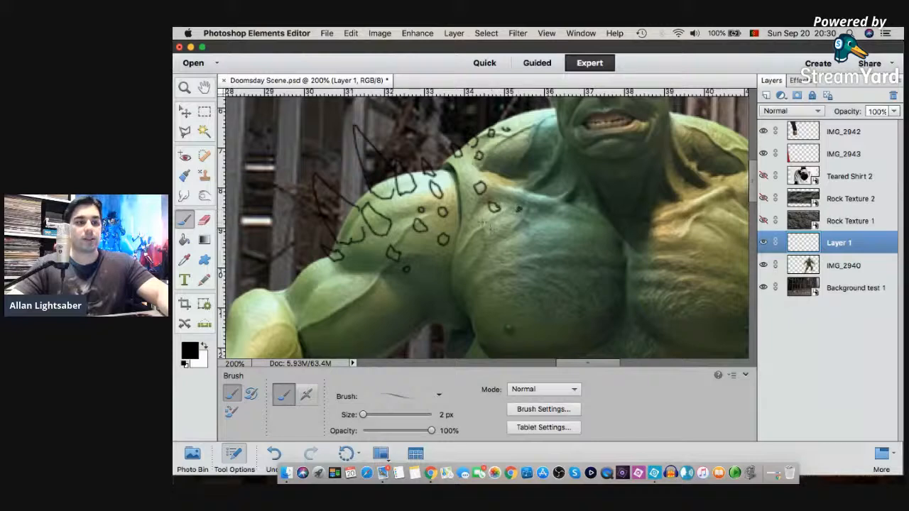
{"action": "left_click_drag", "start_coordinate": [474, 224], "coordinate": [483, 226]}
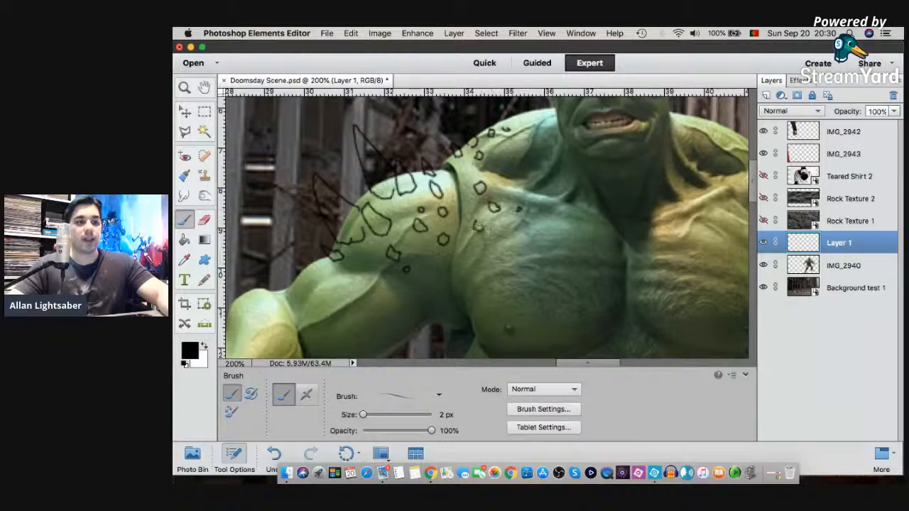
- Try outlining a wide jagged bone plate across the centre of the chest and erase it
{"action": "left_click", "coordinate": [205, 88]}
{"action": "left_click_drag", "start_coordinate": [612, 173], "coordinate": [516, 124]}
{"action": "left_click", "coordinate": [184, 220]}
{"action": "mouse_move", "coordinate": [519, 185]}
{"action": "left_mouse_down"}
{"action": "mouse_move", "coordinate": [468, 189]}
{"action": "mouse_move", "coordinate": [490, 207]}
{"action": "mouse_move", "coordinate": [508, 252]}
{"action": "left_mouse_up"}
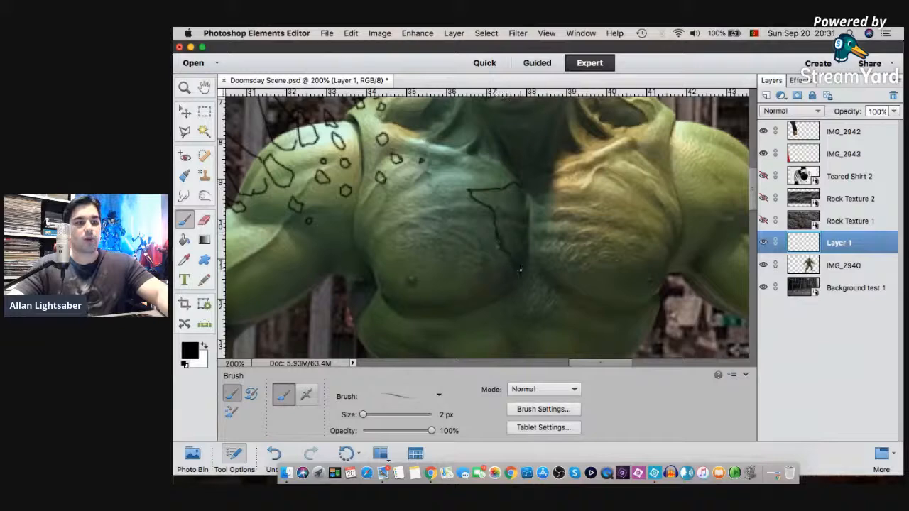
{"action": "mouse_move", "coordinate": [525, 273]}
{"action": "left_mouse_down"}
{"action": "mouse_move", "coordinate": [539, 277]}
{"action": "mouse_move", "coordinate": [561, 253]}
{"action": "mouse_move", "coordinate": [554, 243]}
{"action": "left_mouse_up"}
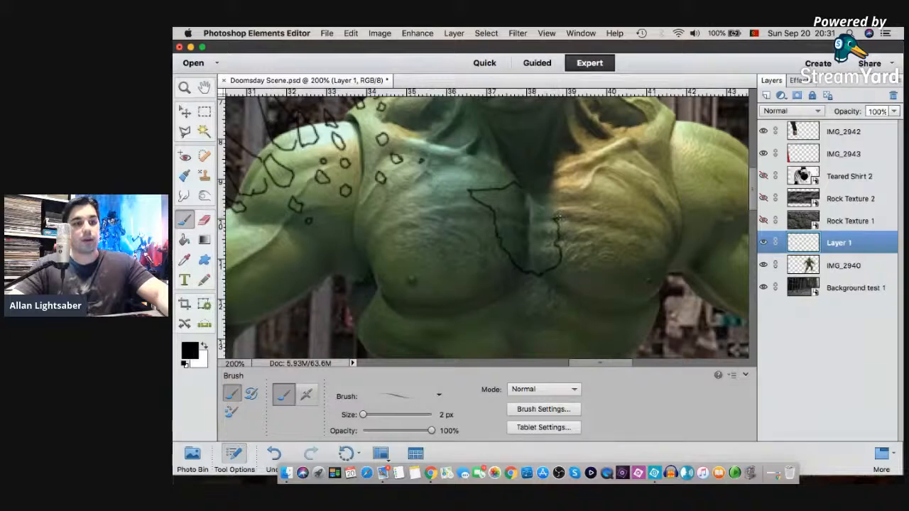
{"action": "mouse_move", "coordinate": [570, 204]}
{"action": "left_mouse_down"}
{"action": "mouse_move", "coordinate": [575, 188]}
{"action": "mouse_move", "coordinate": [539, 183]}
{"action": "mouse_move", "coordinate": [510, 186]}
{"action": "mouse_move", "coordinate": [516, 199]}
{"action": "left_mouse_up"}
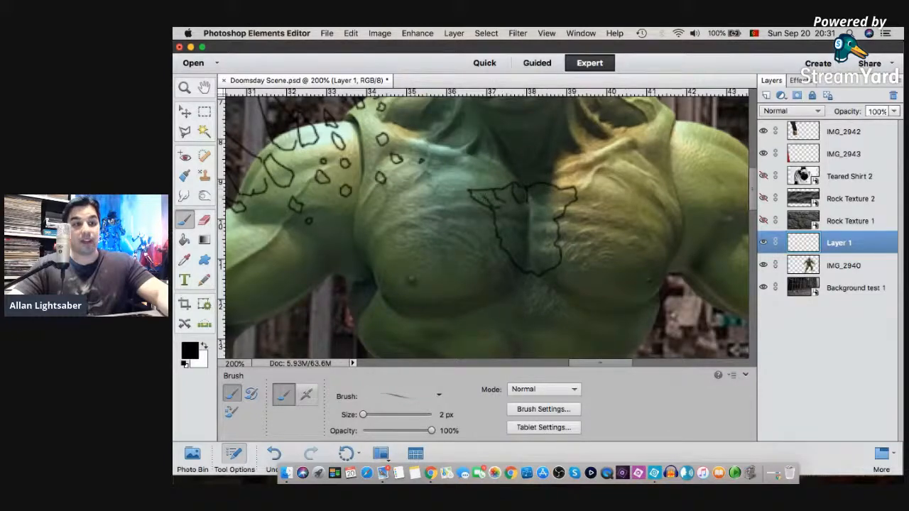
{"action": "left_click", "coordinate": [204, 220]}
{"action": "mouse_move", "coordinate": [506, 190]}
{"action": "left_mouse_down"}
{"action": "mouse_move", "coordinate": [489, 203]}
{"action": "mouse_move", "coordinate": [558, 188]}
{"action": "mouse_move", "coordinate": [554, 266]}
{"action": "mouse_move", "coordinate": [502, 248]}
{"action": "mouse_move", "coordinate": [543, 272]}
{"action": "left_mouse_up"}
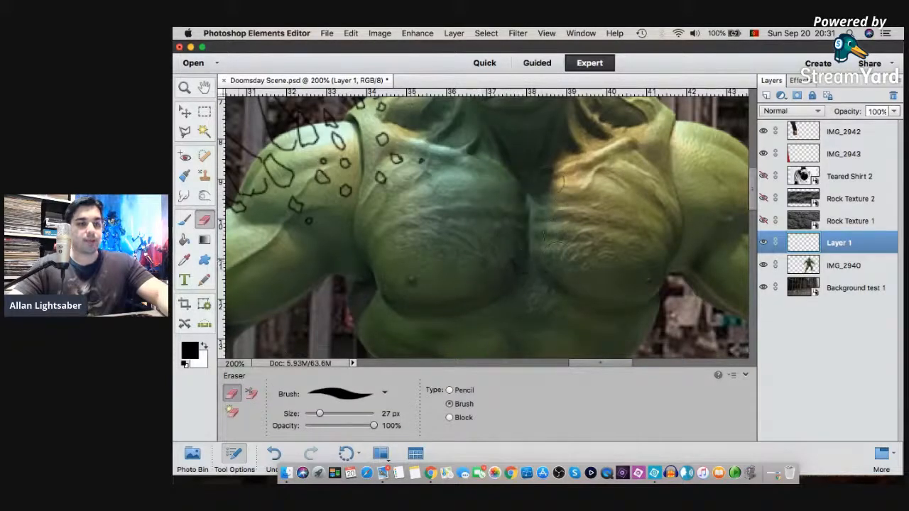
- Outline a large, roughly triangular bone plate pointing down over the centre of the chest with the black 2 px brush
{"action": "left_click", "coordinate": [184, 220]}
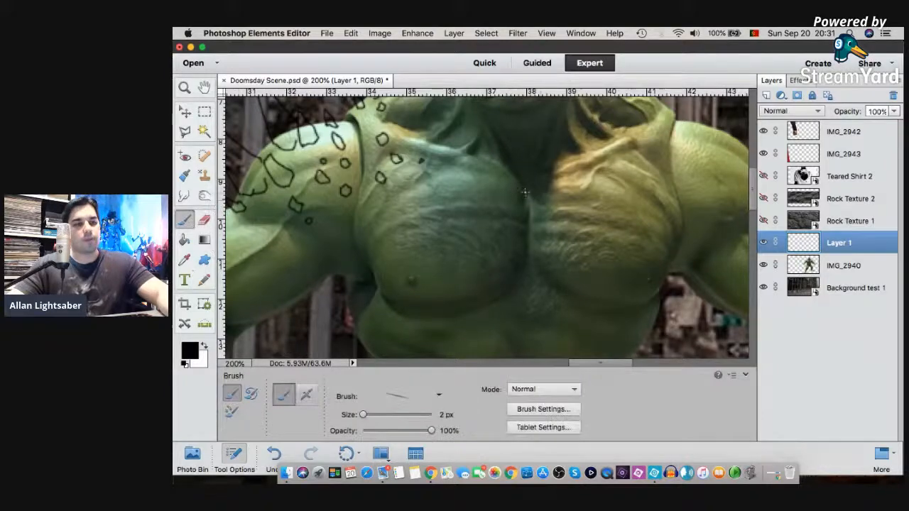
{"action": "mouse_move", "coordinate": [514, 184]}
{"action": "left_mouse_down"}
{"action": "mouse_move", "coordinate": [477, 188]}
{"action": "mouse_move", "coordinate": [479, 199]}
{"action": "mouse_move", "coordinate": [527, 263]}
{"action": "left_mouse_up"}
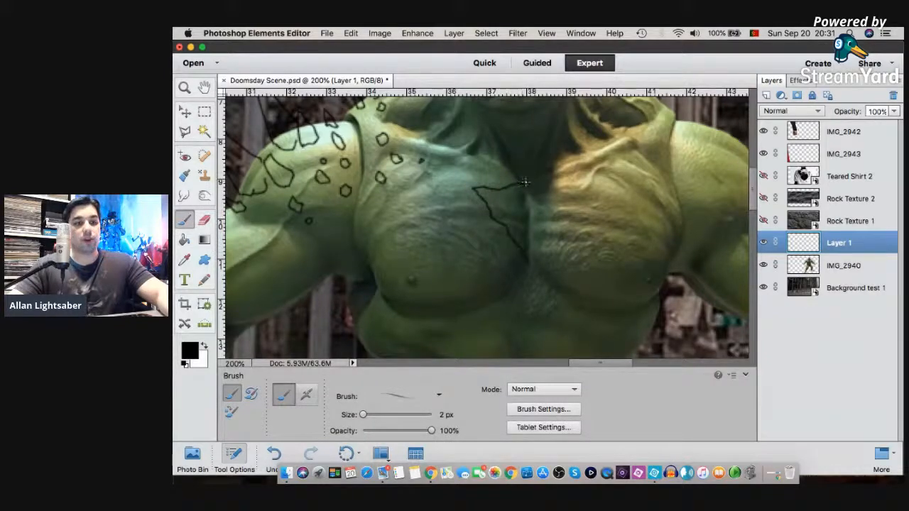
{"action": "mouse_move", "coordinate": [537, 186]}
{"action": "left_mouse_down"}
{"action": "mouse_move", "coordinate": [575, 207]}
{"action": "mouse_move", "coordinate": [554, 221]}
{"action": "mouse_move", "coordinate": [538, 255]}
{"action": "left_mouse_up"}
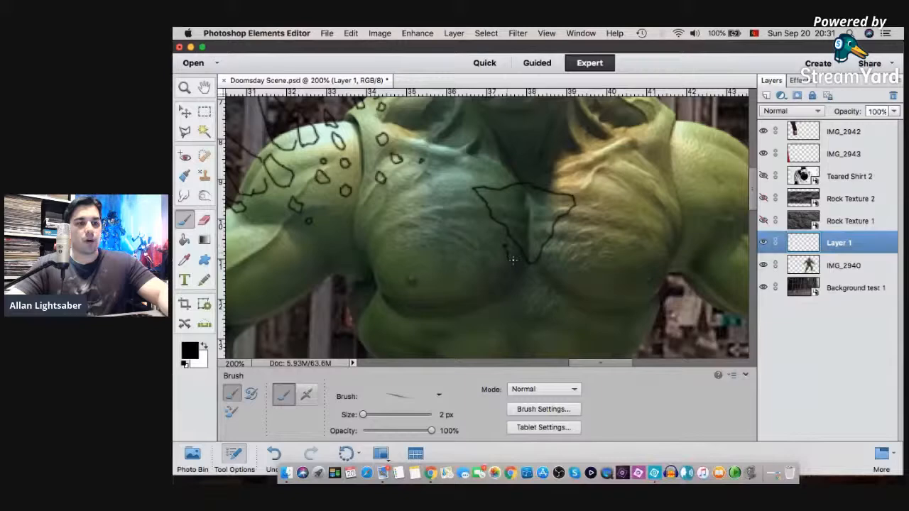
- Outline small bone fragments along the edges of the central chest plate and a larger fragment just below its tip
{"action": "left_click_drag", "start_coordinate": [507, 247], "coordinate": [518, 259]}
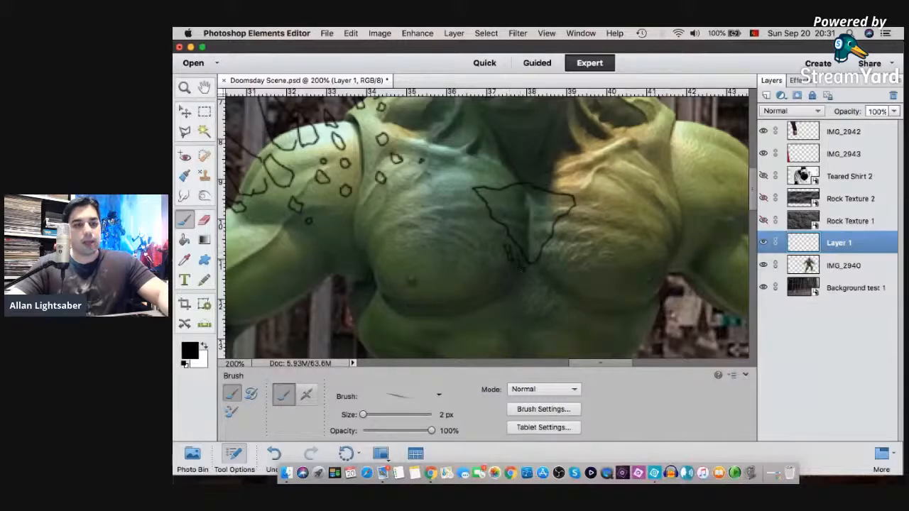
{"action": "left_click_drag", "start_coordinate": [475, 189], "coordinate": [461, 184]}
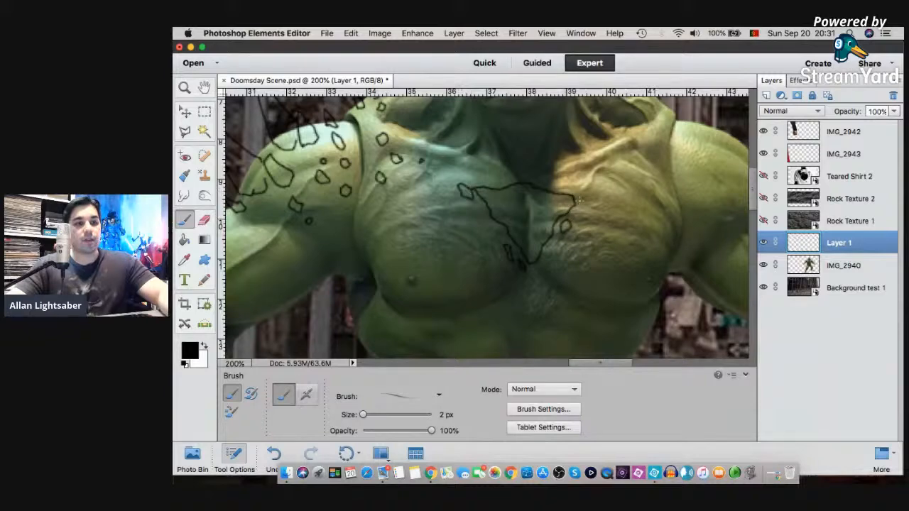
{"action": "mouse_move", "coordinate": [542, 186]}
{"action": "left_mouse_down"}
{"action": "mouse_move", "coordinate": [572, 192]}
{"action": "mouse_move", "coordinate": [545, 185]}
{"action": "left_mouse_up"}
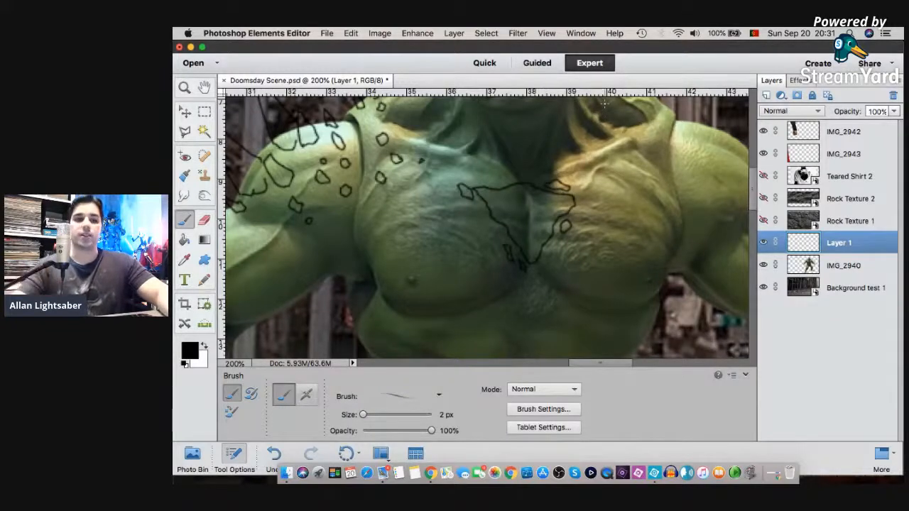
{"action": "scroll", "coordinate": [567, 217], "scroll_direction": "up", "scroll_amount": 2}
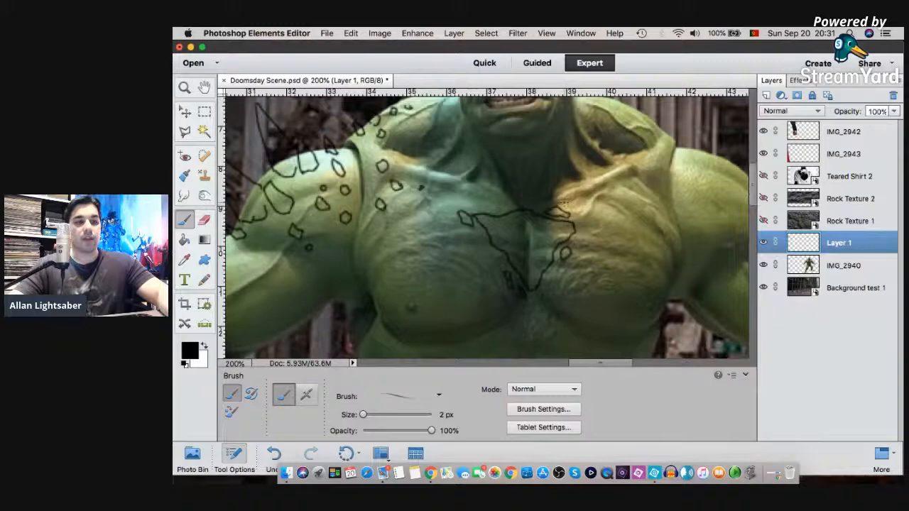
{"action": "scroll", "coordinate": [561, 205], "scroll_direction": "down", "scroll_amount": 4}
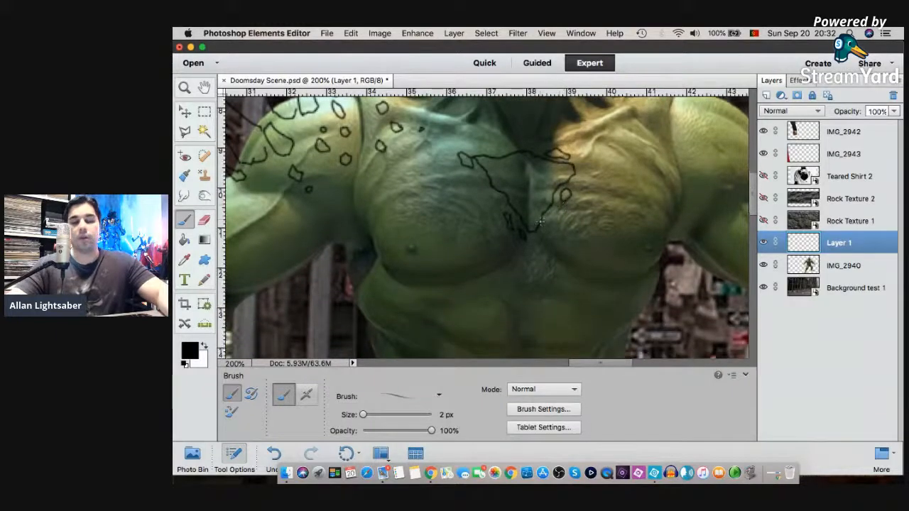
{"action": "scroll", "coordinate": [536, 221], "scroll_direction": "down", "scroll_amount": 2}
{"action": "mouse_move", "coordinate": [535, 213]}
{"action": "left_mouse_down"}
{"action": "mouse_move", "coordinate": [540, 237]}
{"action": "mouse_move", "coordinate": [522, 245]}
{"action": "mouse_move", "coordinate": [523, 222]}
{"action": "mouse_move", "coordinate": [550, 199]}
{"action": "left_mouse_up"}
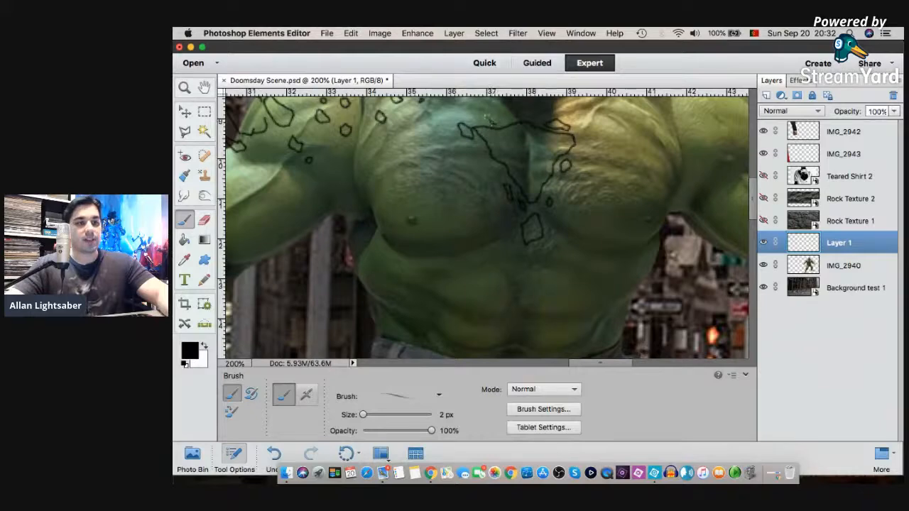
- Outline additional bone fragments above the central chest plate and along both of its sides
{"action": "mouse_move", "coordinate": [498, 110]}
{"action": "left_mouse_down"}
{"action": "mouse_move", "coordinate": [510, 117]}
{"action": "mouse_move", "coordinate": [496, 126]}
{"action": "left_mouse_up"}
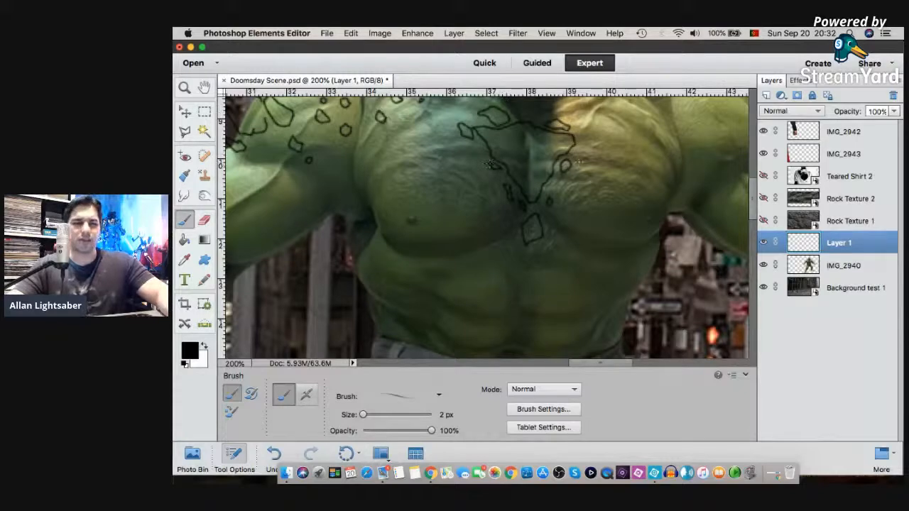
{"action": "mouse_move", "coordinate": [579, 151]}
{"action": "left_mouse_down"}
{"action": "mouse_move", "coordinate": [571, 152]}
{"action": "mouse_move", "coordinate": [579, 150]}
{"action": "left_mouse_up"}
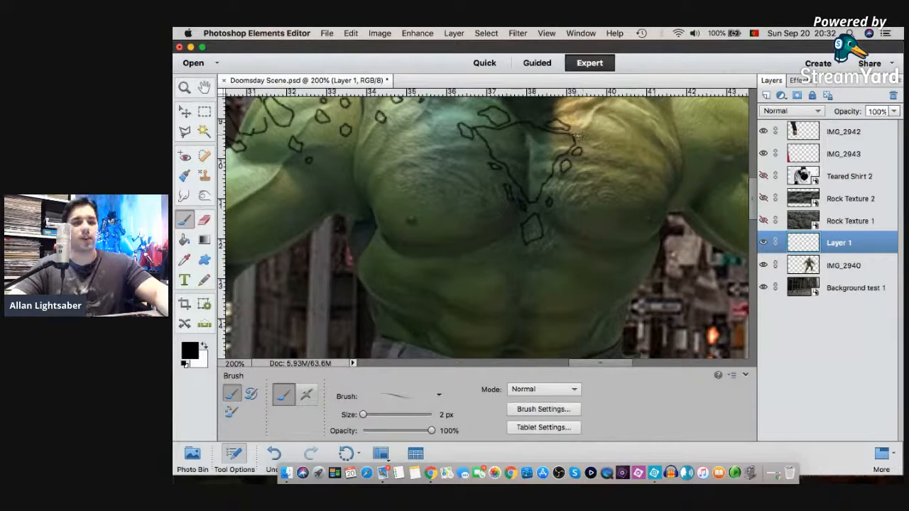
{"action": "left_click_drag", "start_coordinate": [580, 137], "coordinate": [582, 136]}
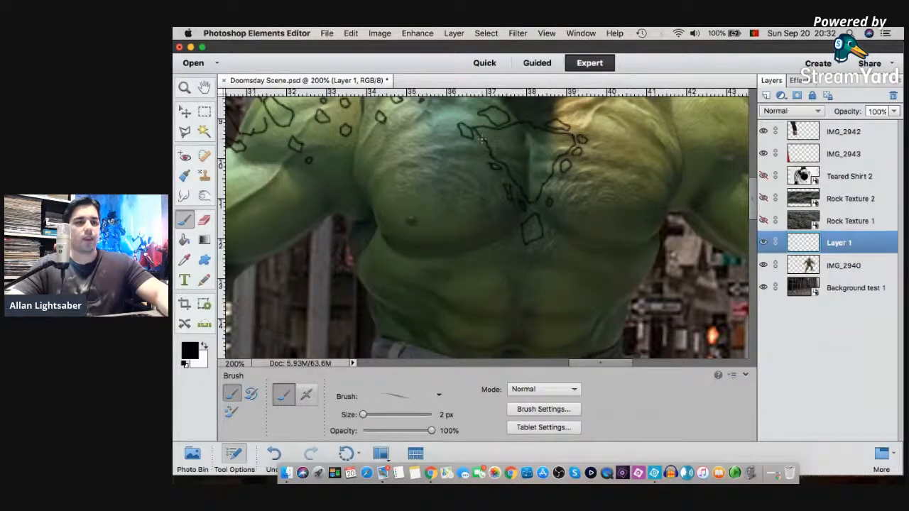
{"action": "scroll", "coordinate": [581, 128], "scroll_direction": "down", "scroll_amount": 1}
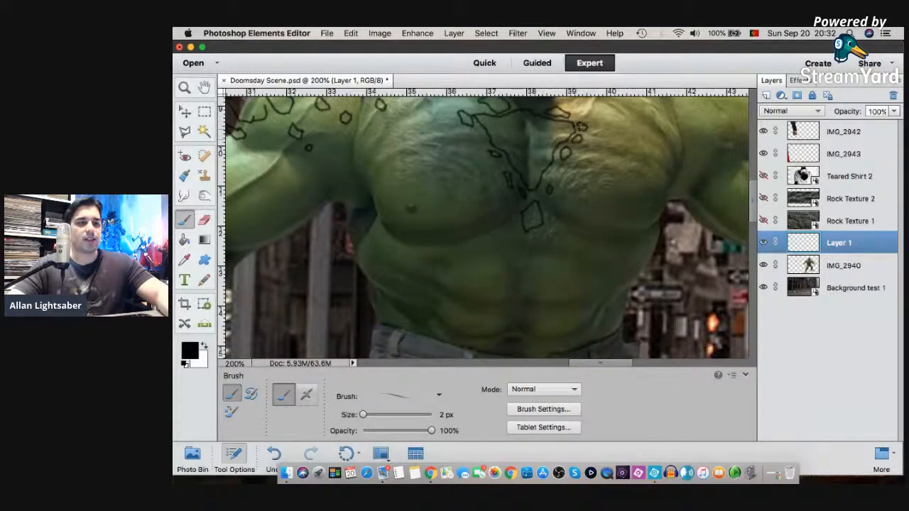
{"action": "left_click_drag", "start_coordinate": [586, 141], "coordinate": [596, 149]}
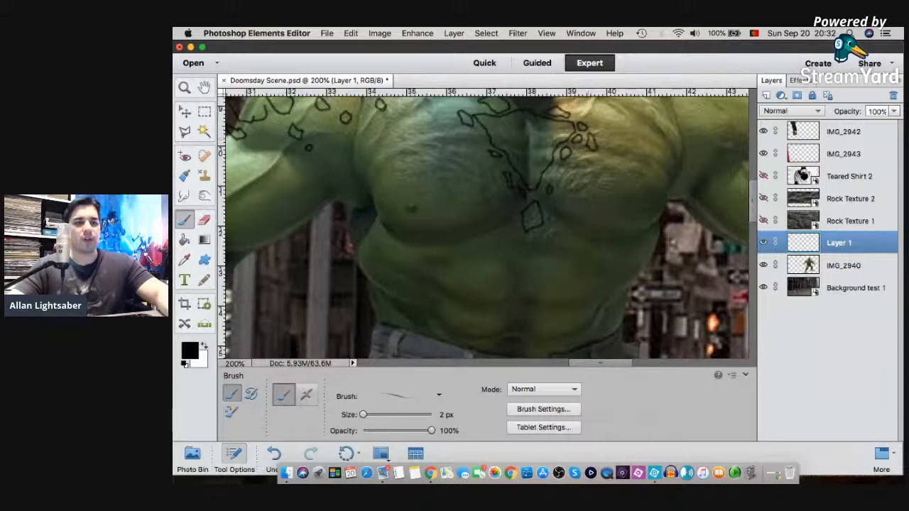
{"action": "mouse_move", "coordinate": [469, 142]}
{"action": "left_mouse_down"}
{"action": "mouse_move", "coordinate": [484, 150]}
{"action": "mouse_move", "coordinate": [477, 140]}
{"action": "left_mouse_up"}
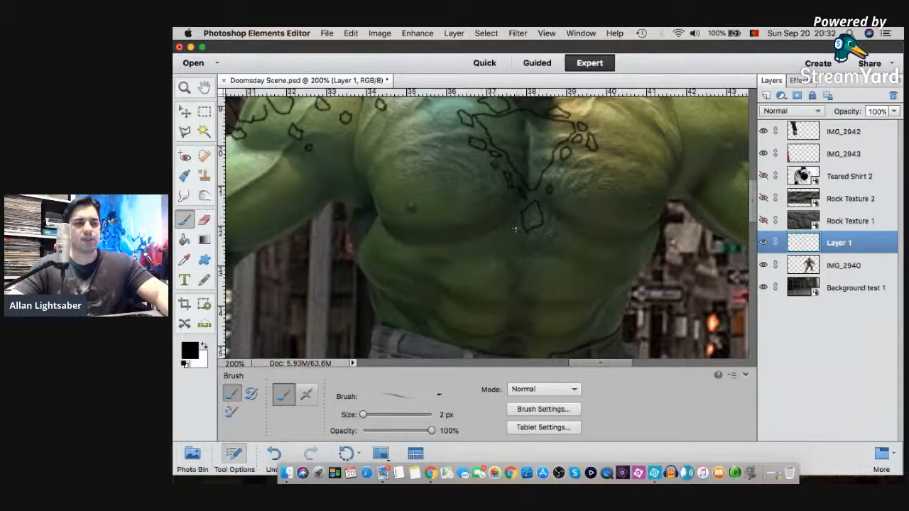
- Draw short crack lines inside the central chest plate and the small fragment above it
{"action": "scroll", "coordinate": [495, 212], "scroll_direction": "down", "scroll_amount": 5}
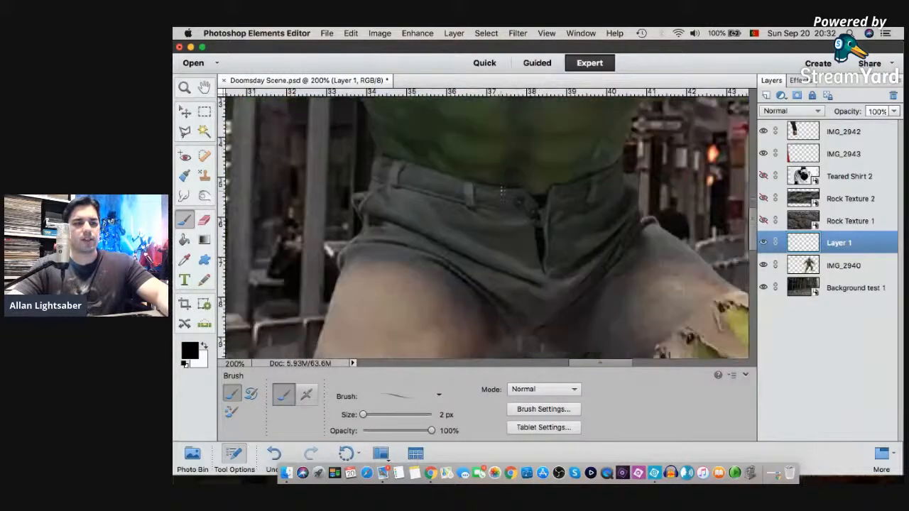
{"action": "scroll", "coordinate": [495, 205], "scroll_direction": "up", "scroll_amount": 10}
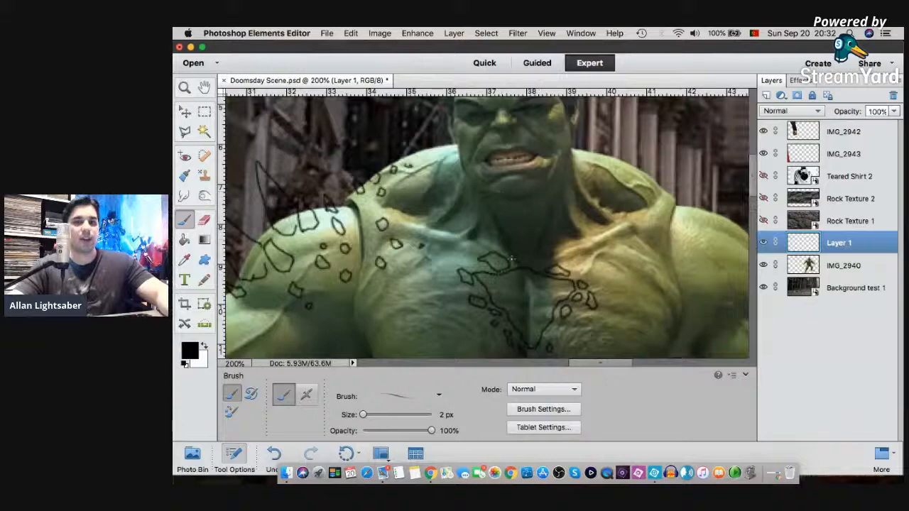
{"action": "scroll", "coordinate": [516, 234], "scroll_direction": "down", "scroll_amount": 2}
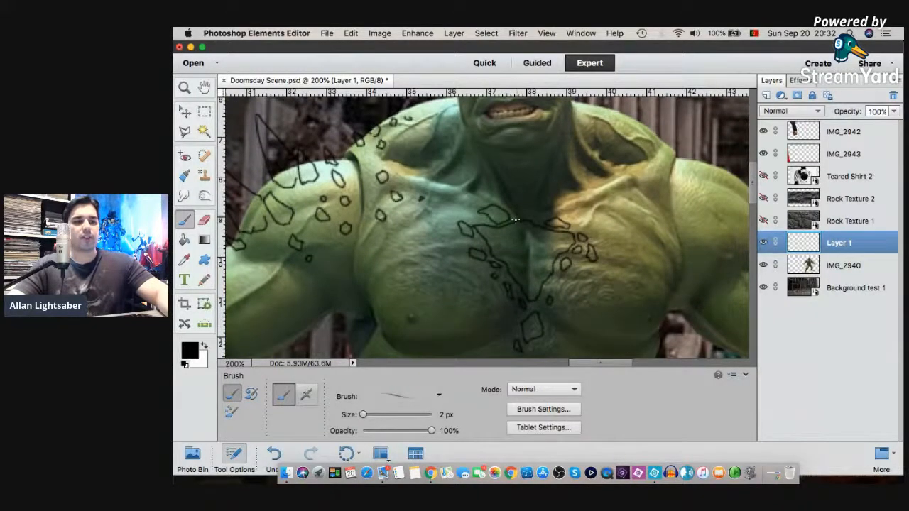
{"action": "scroll", "coordinate": [519, 222], "scroll_direction": "down", "scroll_amount": 2}
{"action": "scroll", "coordinate": [528, 223], "scroll_direction": "down", "scroll_amount": 1}
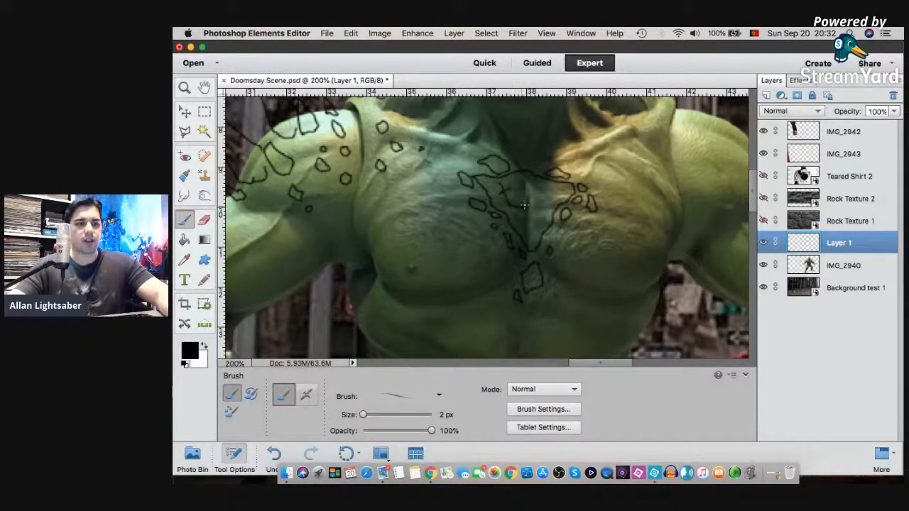
{"action": "left_click_drag", "start_coordinate": [518, 188], "coordinate": [519, 183]}
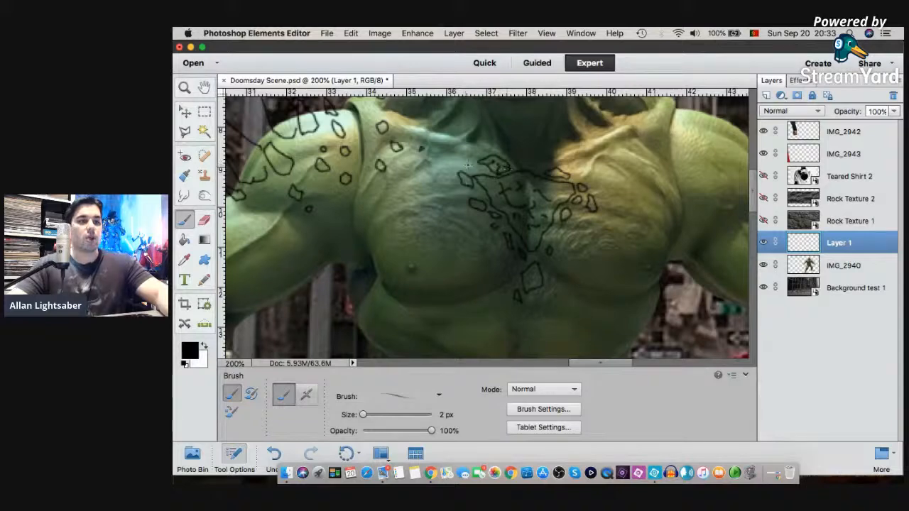
- Minimize the Doomsday Scene window and read the viewer comments in the StreamYard broadcast studio
{"action": "left_click", "coordinate": [191, 47]}
{"action": "scroll", "coordinate": [737, 294], "scroll_direction": "up", "scroll_amount": 2}
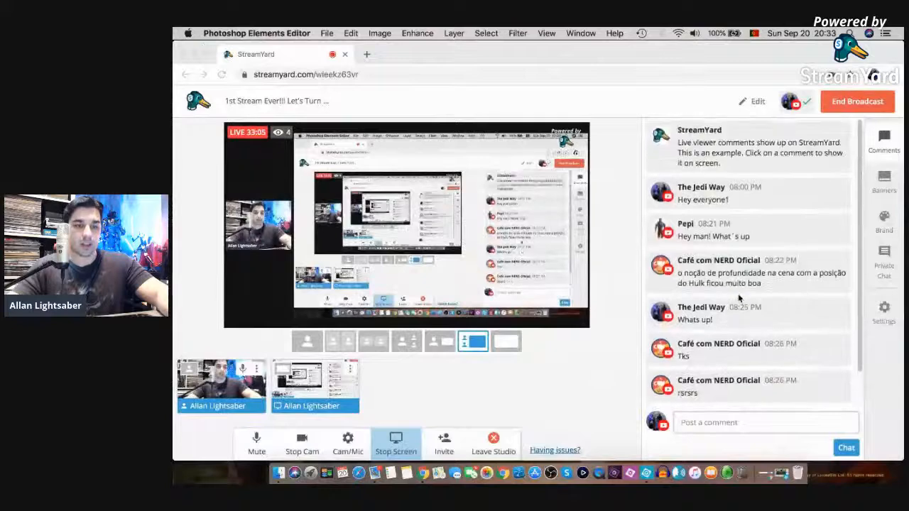
{"action": "scroll", "coordinate": [738, 297], "scroll_direction": "down", "scroll_amount": 1}
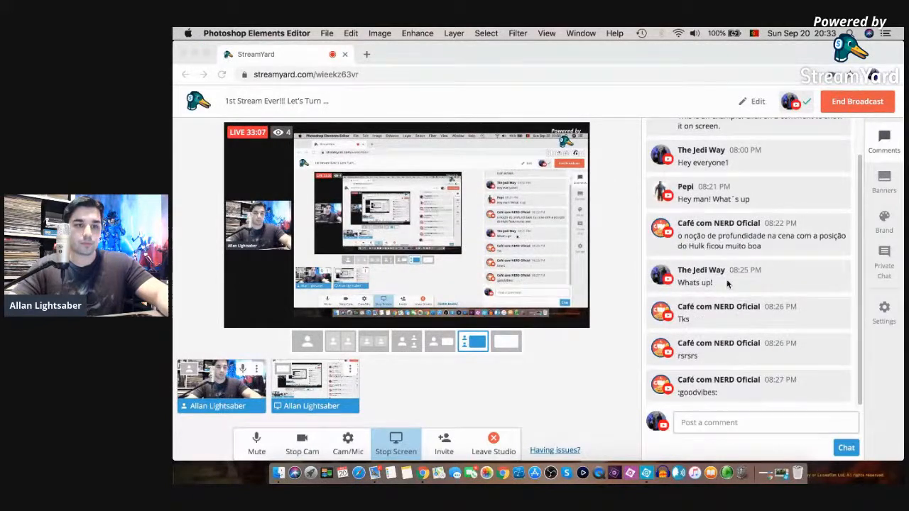
- Return to the Doomsday Scene document in Photoshop Elements and examine the chest and shoulder sketch in the full composite and up close
{"action": "left_click", "coordinate": [647, 473]}
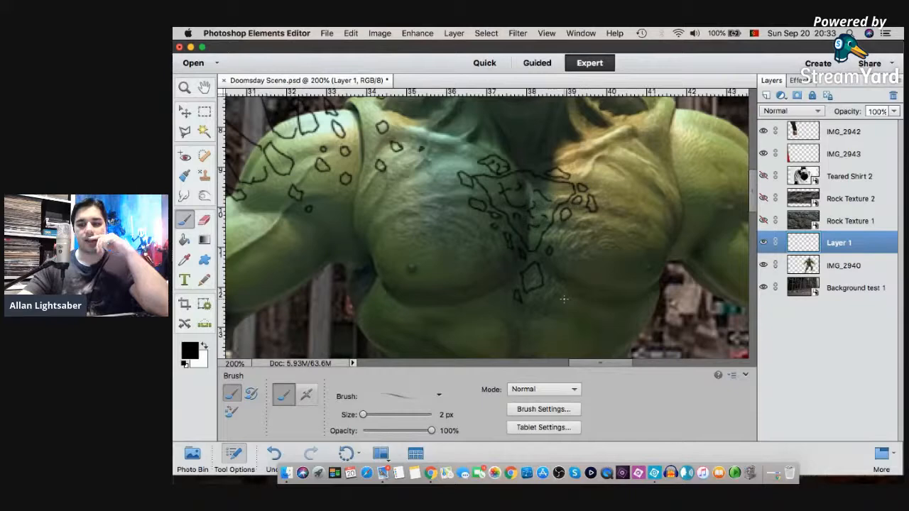
{"action": "left_click", "coordinate": [184, 88]}
{"action": "right_click", "coordinate": [545, 209]}
{"action": "left_click", "coordinate": [561, 217]}
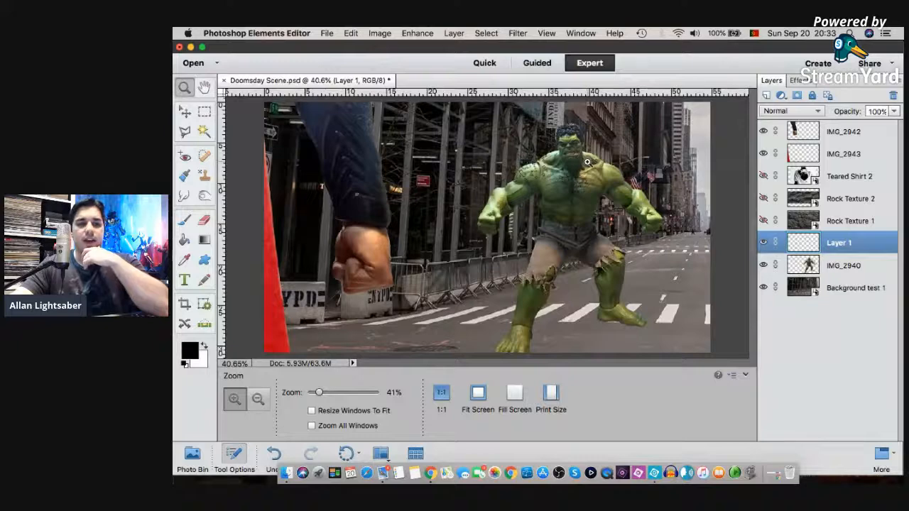
{"action": "left_click", "coordinate": [587, 162]}
{"action": "left_click", "coordinate": [587, 162]}
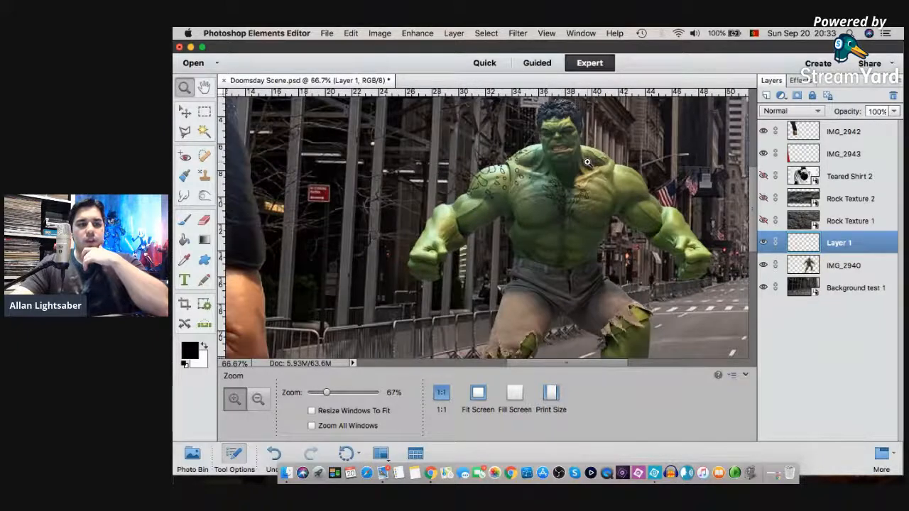
{"action": "left_click", "coordinate": [587, 162]}
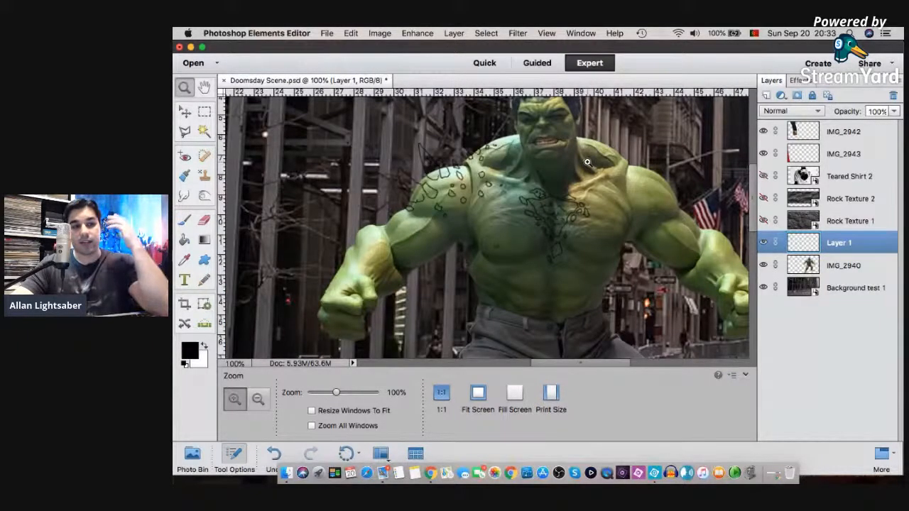
{"action": "left_click", "coordinate": [566, 194]}
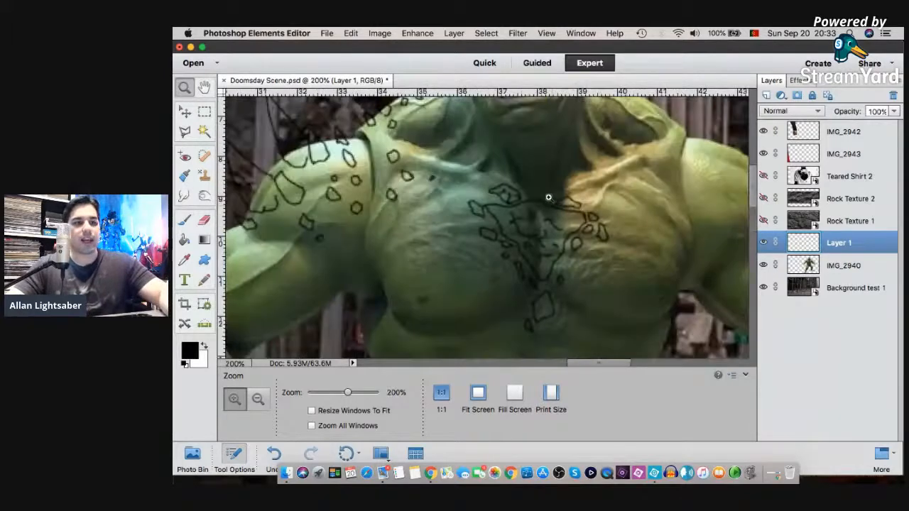
- Outline small bone fragments on the upper chest on both sides of the central plate with the 2 px brush
{"action": "left_click", "coordinate": [184, 220]}
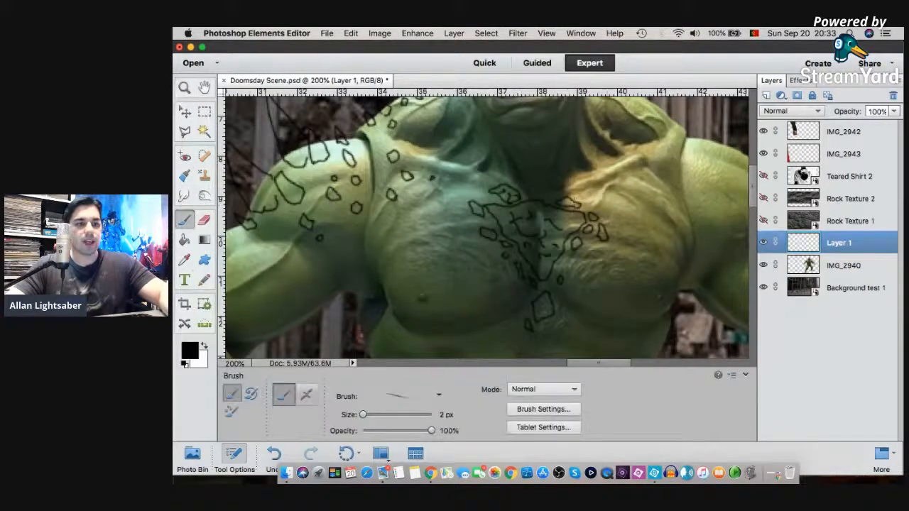
{"action": "mouse_move", "coordinate": [587, 202]}
{"action": "left_mouse_down"}
{"action": "mouse_move", "coordinate": [593, 192]}
{"action": "mouse_move", "coordinate": [579, 193]}
{"action": "left_mouse_up"}
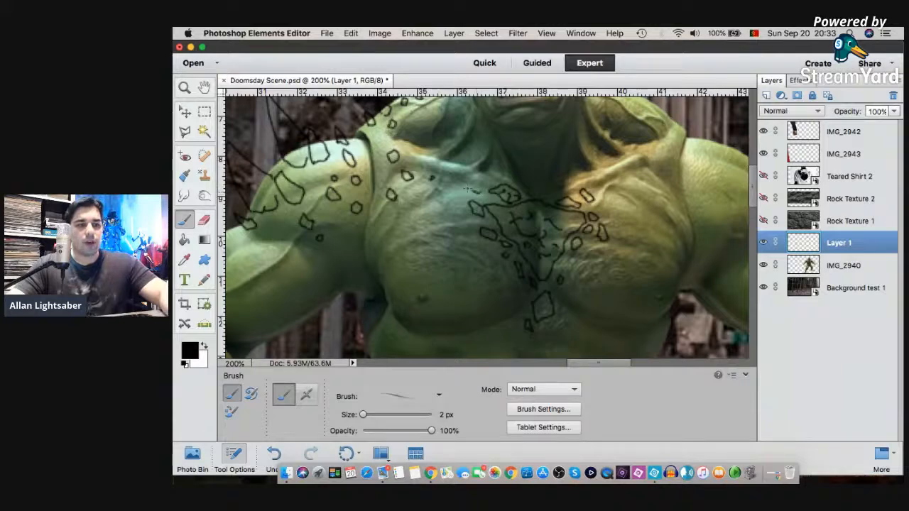
{"action": "mouse_move", "coordinate": [624, 192]}
{"action": "left_mouse_down"}
{"action": "mouse_move", "coordinate": [638, 197]}
{"action": "mouse_move", "coordinate": [630, 182]}
{"action": "mouse_move", "coordinate": [604, 201]}
{"action": "left_mouse_up"}
{"action": "key", "text": "e"}
{"action": "left_click", "coordinate": [309, 416]}
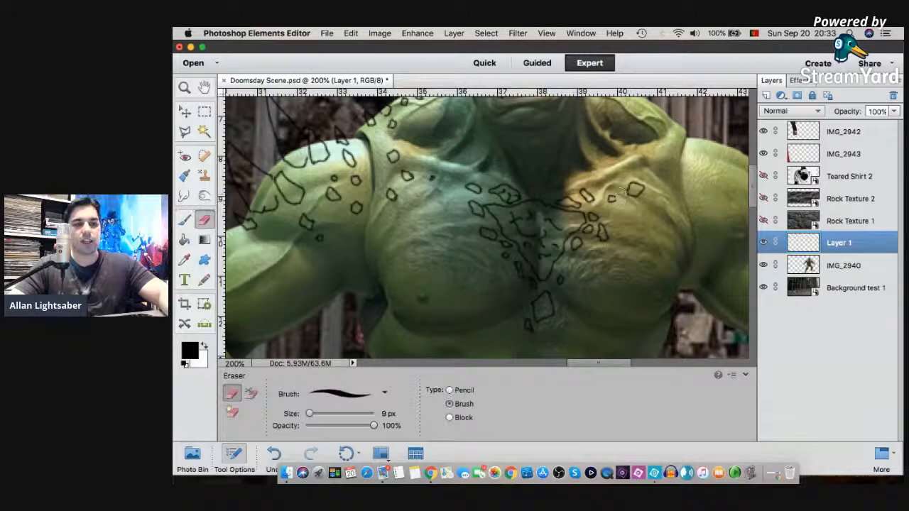
{"action": "key", "text": "b"}
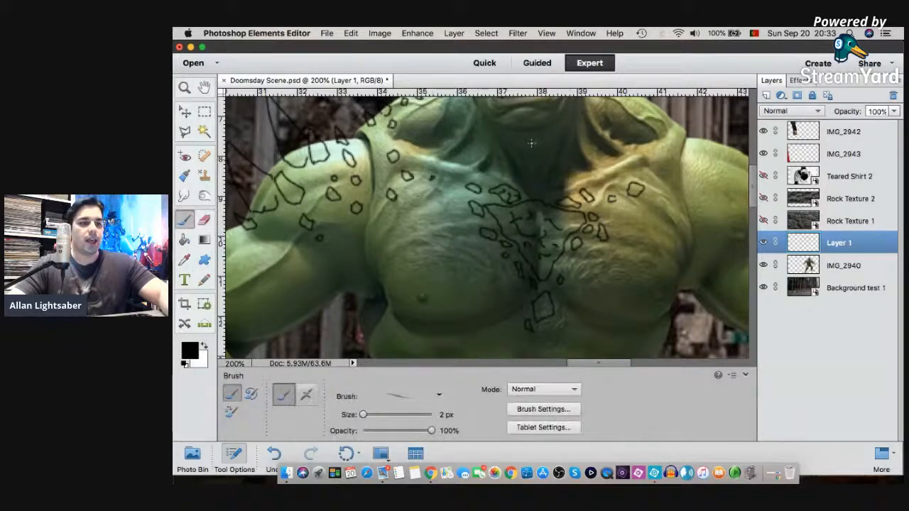
- Sketch pointed bone spikes and small fragments on the figure's left shoulder, the one nearer the flags
{"action": "key", "text": "h"}
{"action": "left_click_drag", "start_coordinate": [506, 138], "coordinate": [408, 164]}
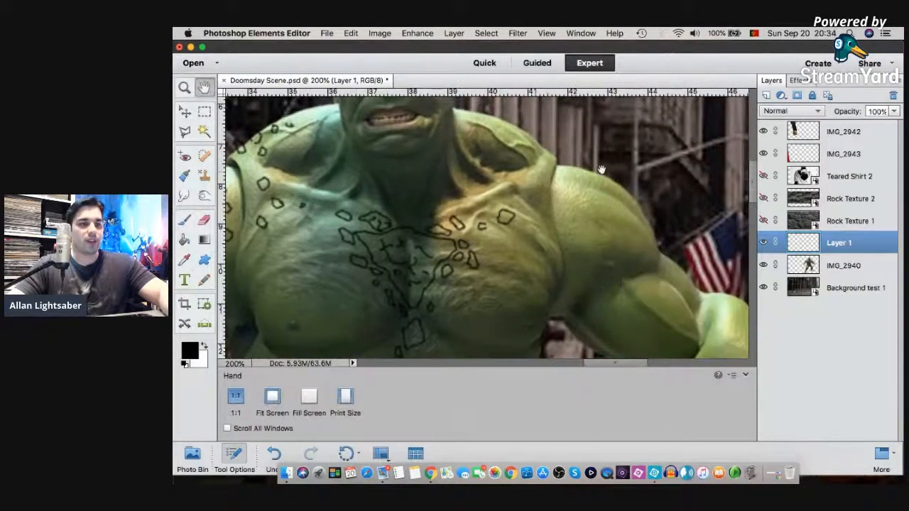
{"action": "left_click_drag", "start_coordinate": [600, 169], "coordinate": [545, 170]}
{"action": "key", "text": "b"}
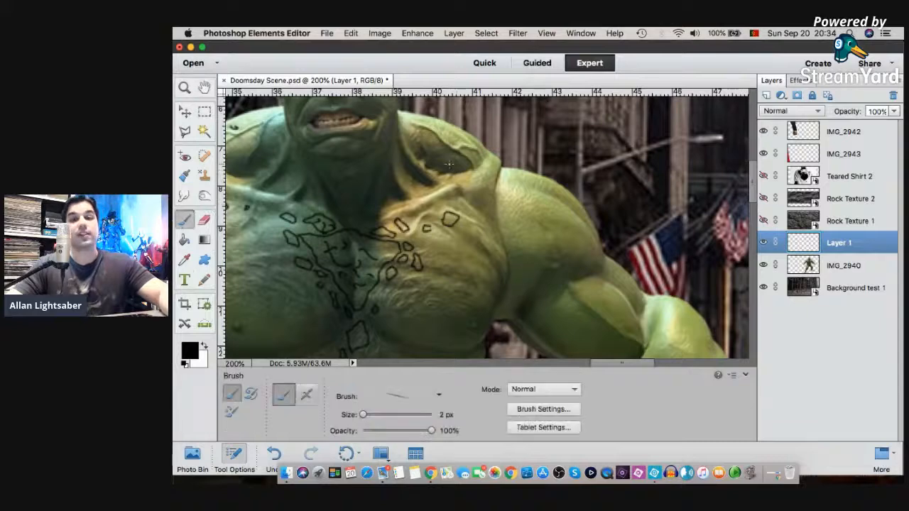
{"action": "mouse_move", "coordinate": [508, 180]}
{"action": "left_mouse_down"}
{"action": "mouse_move", "coordinate": [527, 147]}
{"action": "mouse_move", "coordinate": [531, 181]}
{"action": "mouse_move", "coordinate": [511, 188]}
{"action": "mouse_move", "coordinate": [546, 189]}
{"action": "mouse_move", "coordinate": [543, 216]}
{"action": "mouse_move", "coordinate": [533, 201]}
{"action": "mouse_move", "coordinate": [516, 202]}
{"action": "mouse_move", "coordinate": [522, 217]}
{"action": "mouse_move", "coordinate": [524, 206]}
{"action": "left_mouse_up"}
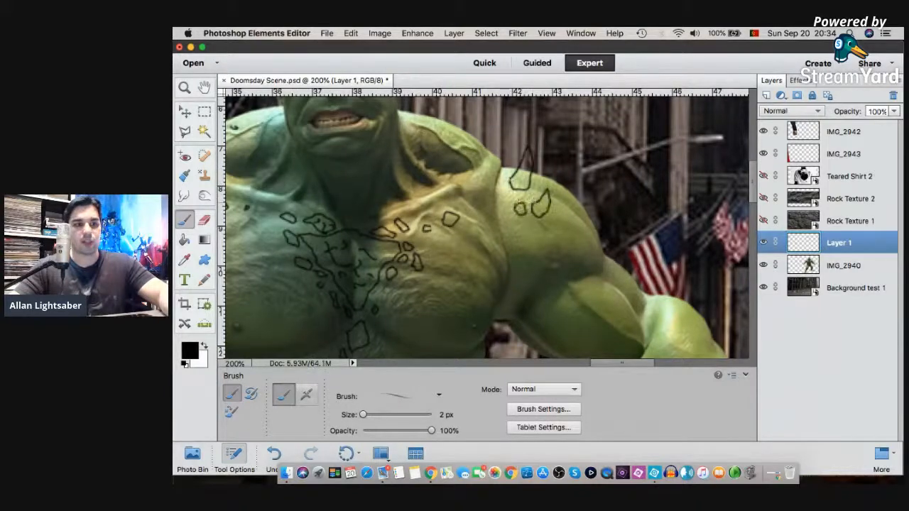
{"action": "left_click_drag", "start_coordinate": [570, 226], "coordinate": [586, 200]}
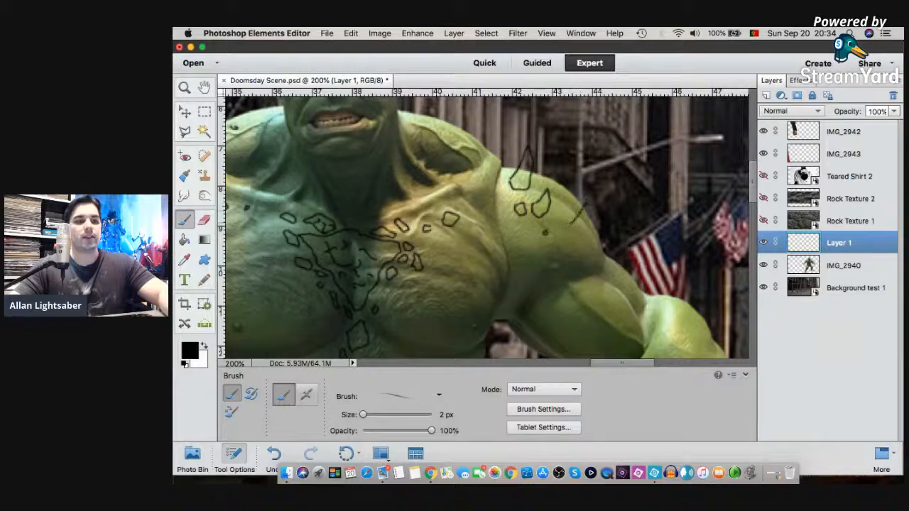
{"action": "left_click_drag", "start_coordinate": [576, 240], "coordinate": [569, 226]}
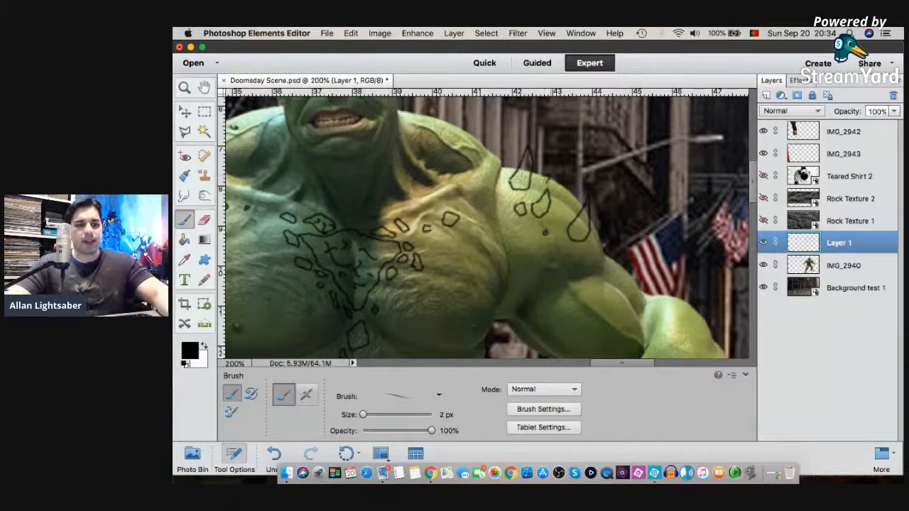
- Try an extra thin spike between the two larger ones on the figure's left shoulder and erase it
{"action": "mouse_move", "coordinate": [548, 181]}
{"action": "left_mouse_down"}
{"action": "mouse_move", "coordinate": [561, 187]}
{"action": "mouse_move", "coordinate": [553, 194]}
{"action": "left_mouse_up"}
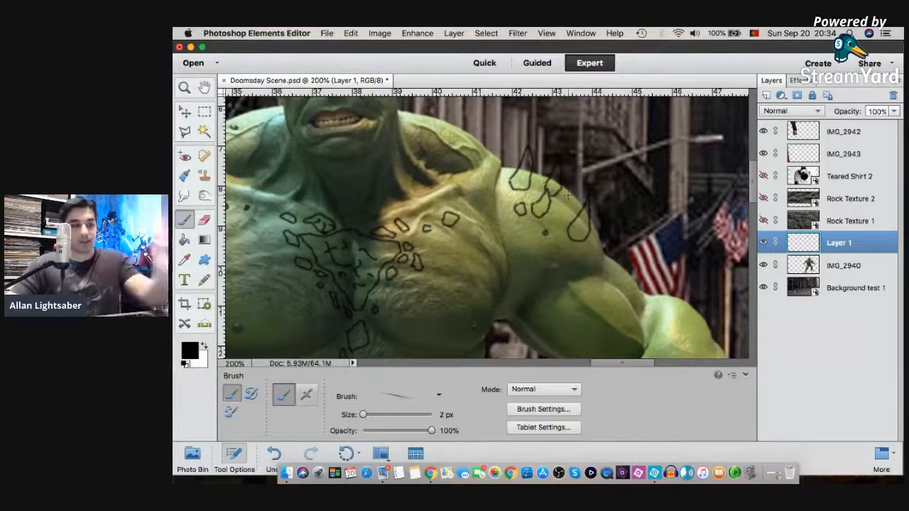
{"action": "left_click", "coordinate": [205, 221]}
{"action": "left_click_drag", "start_coordinate": [560, 193], "coordinate": [544, 182]}
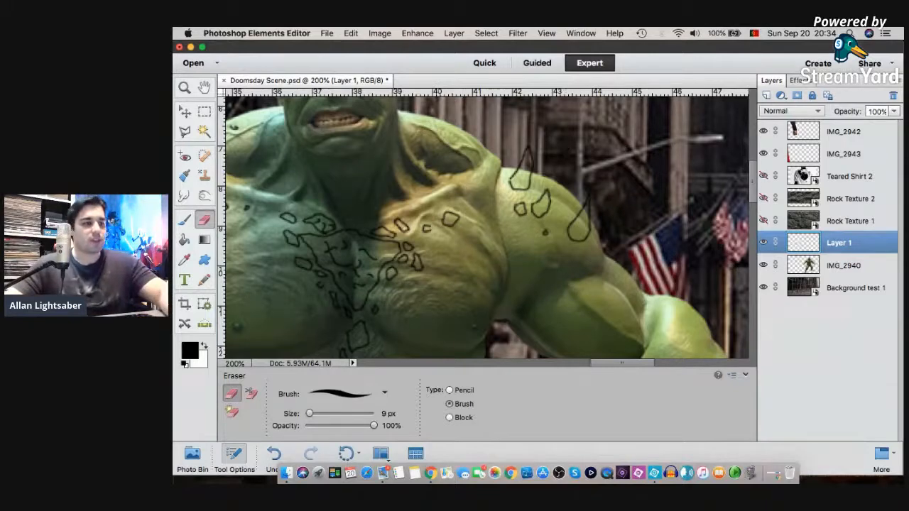
{"action": "left_click", "coordinate": [184, 221]}
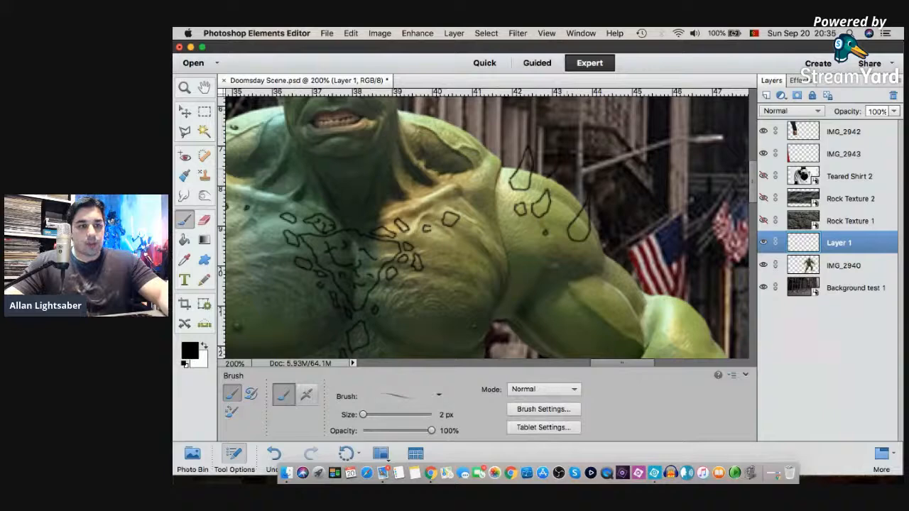
{"action": "left_click", "coordinate": [205, 222]}
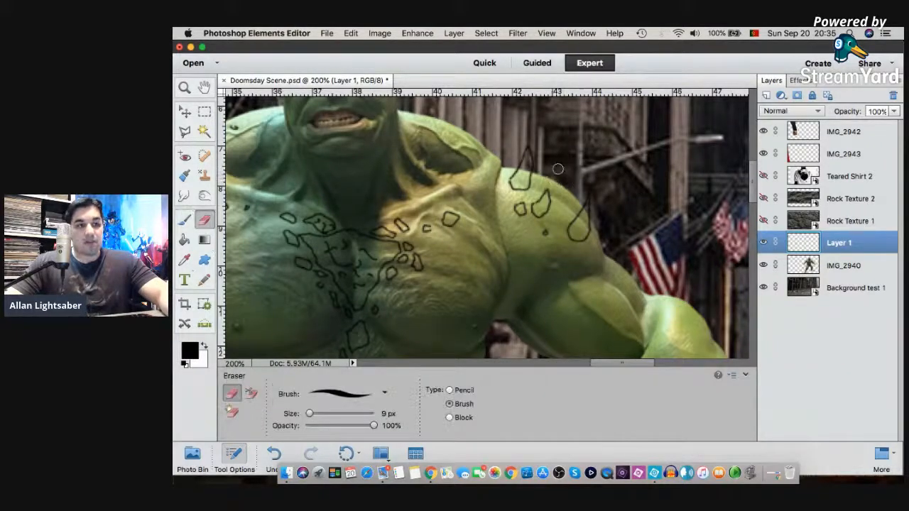
- Add a small spike at the outer edge of the figure's left shoulder and small bone fragments around the existing spikes
{"action": "left_click", "coordinate": [185, 220]}
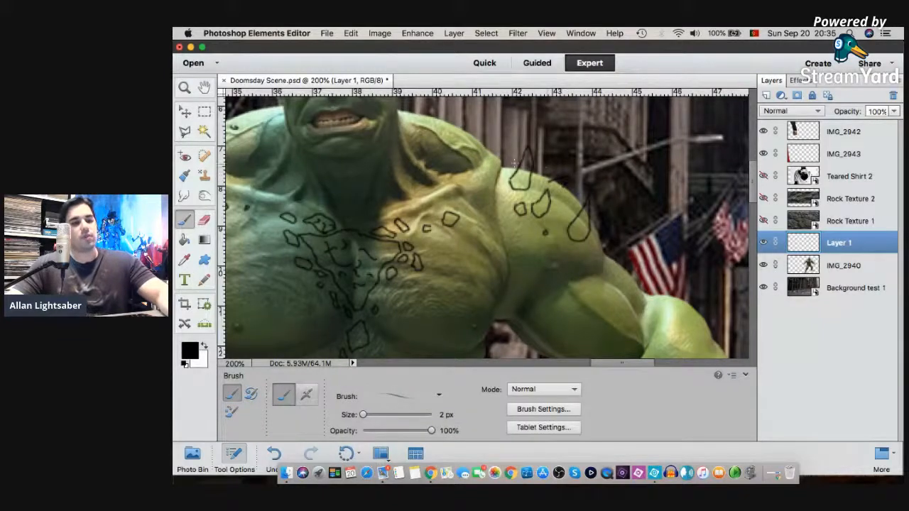
{"action": "left_click_drag", "start_coordinate": [606, 240], "coordinate": [589, 257]}
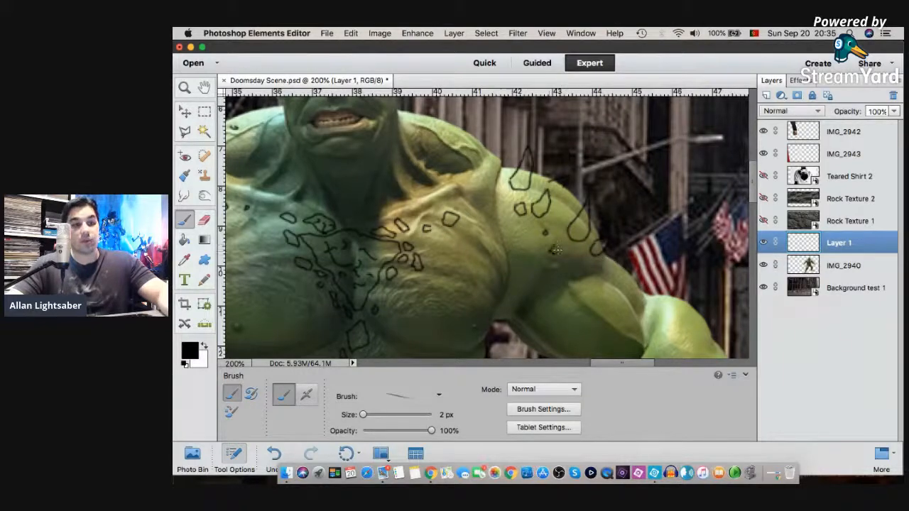
{"action": "mouse_move", "coordinate": [560, 206]}
{"action": "left_mouse_down"}
{"action": "mouse_move", "coordinate": [552, 215]}
{"action": "mouse_move", "coordinate": [565, 218]}
{"action": "mouse_move", "coordinate": [561, 206]}
{"action": "left_mouse_up"}
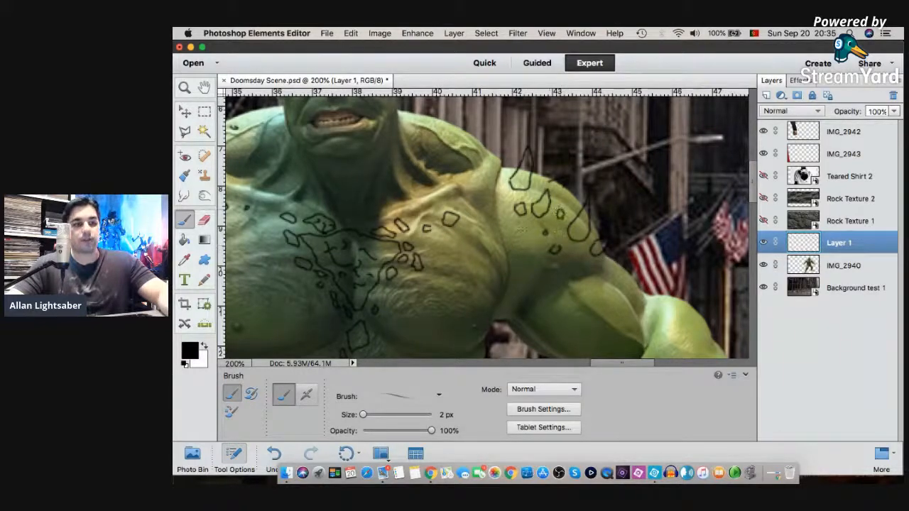
{"action": "left_click_drag", "start_coordinate": [515, 228], "coordinate": [515, 225]}
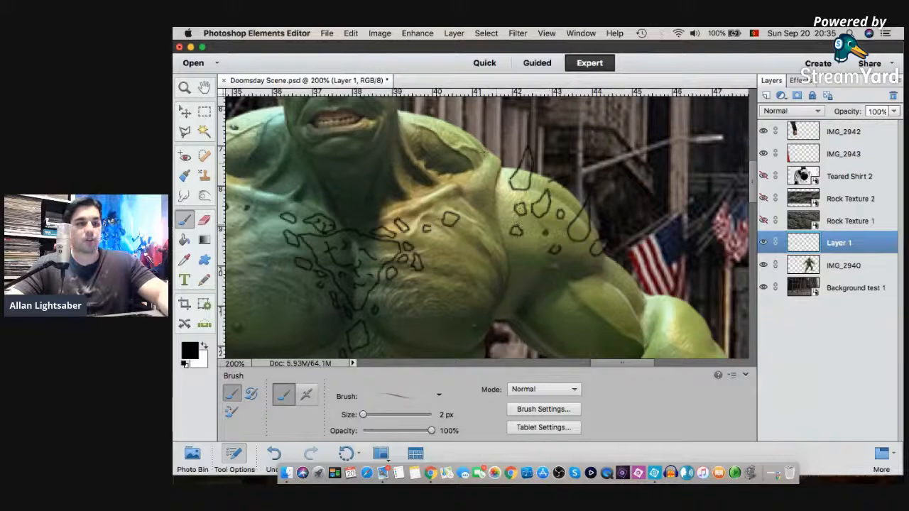
- Draw a tall bone spike rising where the neck muscle meets the figure's left shoulder
{"action": "left_click", "coordinate": [204, 86]}
{"action": "left_click_drag", "start_coordinate": [381, 145], "coordinate": [350, 194]}
{"action": "left_click", "coordinate": [183, 221]}
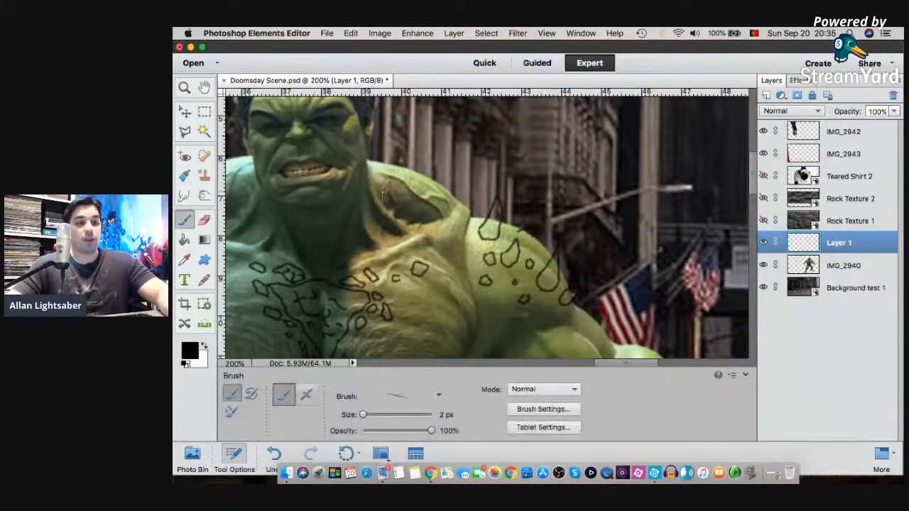
{"action": "mouse_move", "coordinate": [463, 202]}
{"action": "left_mouse_down"}
{"action": "mouse_move", "coordinate": [491, 163]}
{"action": "mouse_move", "coordinate": [495, 193]}
{"action": "left_mouse_up"}
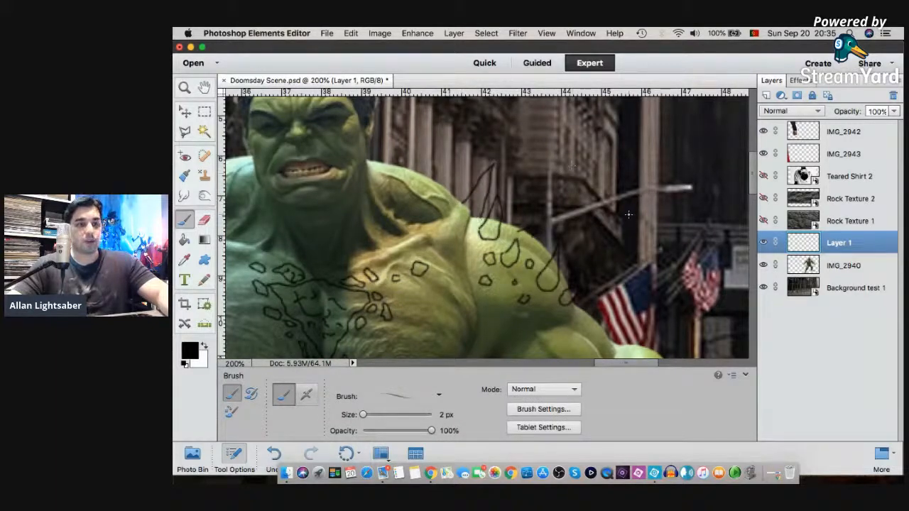
- Compare the spikes and fragments on both shoulders in the full composite and up close
{"action": "left_click", "coordinate": [184, 87]}
{"action": "right_click", "coordinate": [567, 139]}
{"action": "left_click", "coordinate": [589, 146]}
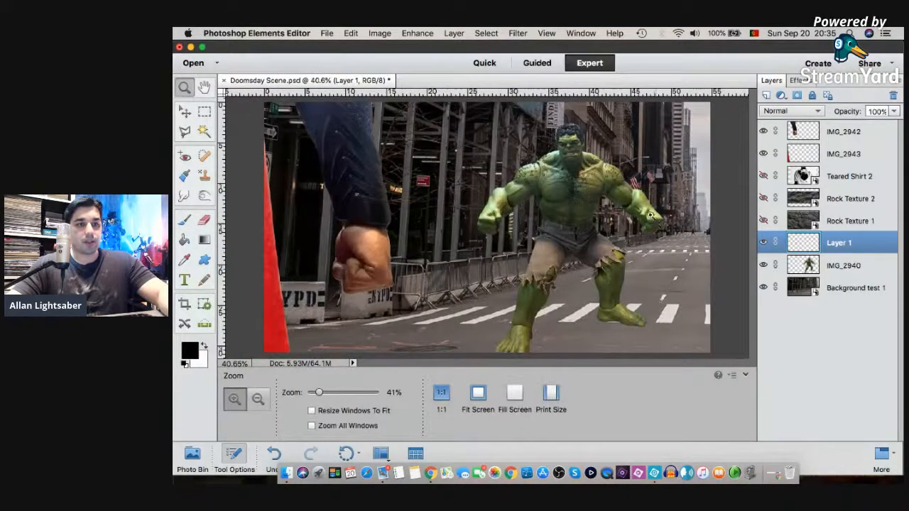
{"action": "left_click", "coordinate": [599, 157]}
{"action": "left_click", "coordinate": [599, 156]}
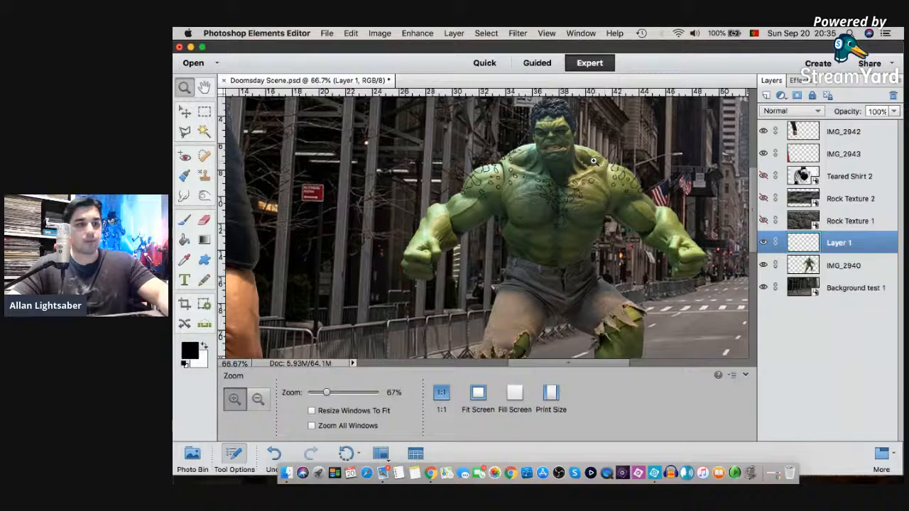
{"action": "left_click", "coordinate": [597, 159]}
{"action": "left_click", "coordinate": [567, 163]}
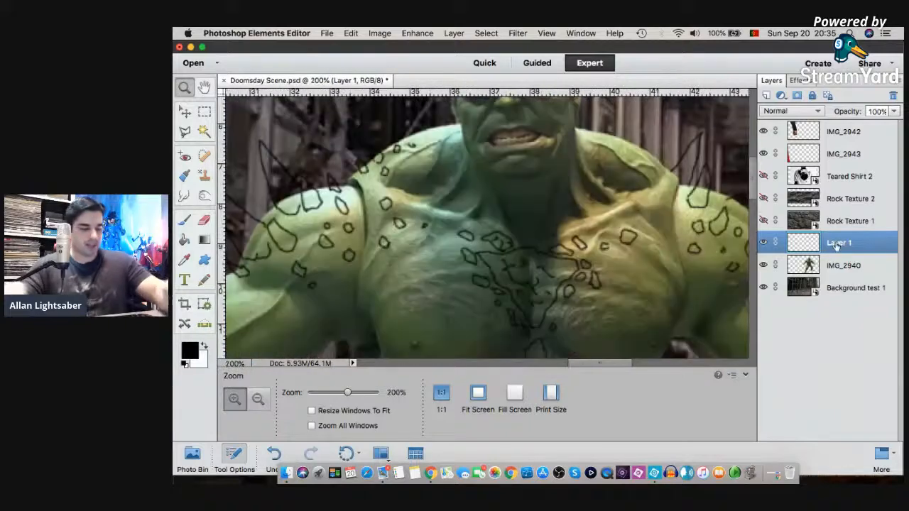
- Turn the Layer 1 sketch lines white using Levels with midtones 0.66 and output black 255, and make white the brush's foreground colour
{"action": "key", "text": "super+l"}
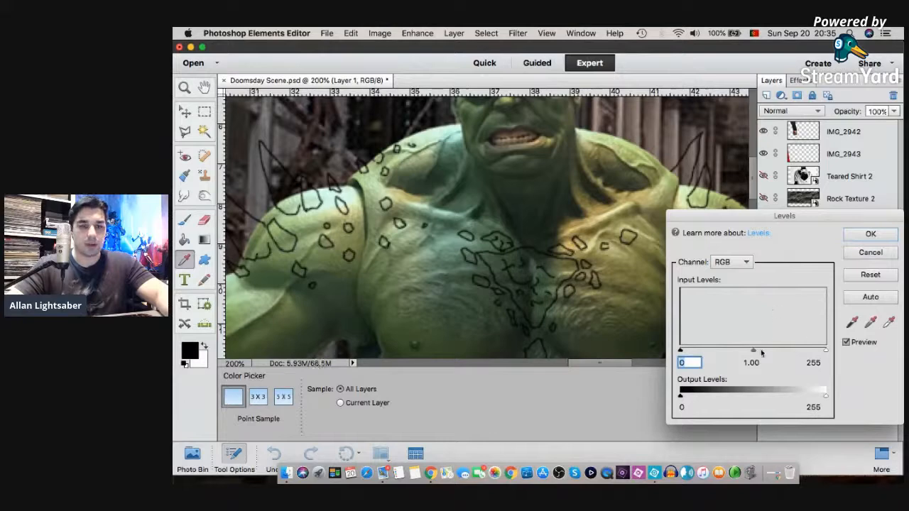
{"action": "left_click_drag", "start_coordinate": [753, 351], "coordinate": [772, 351]}
{"action": "left_click_drag", "start_coordinate": [681, 396], "coordinate": [866, 388]}
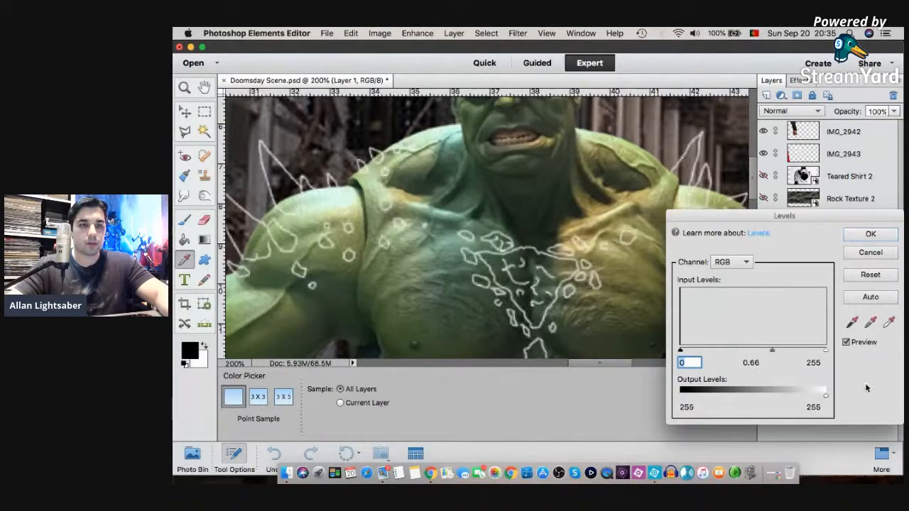
{"action": "left_click", "coordinate": [871, 233]}
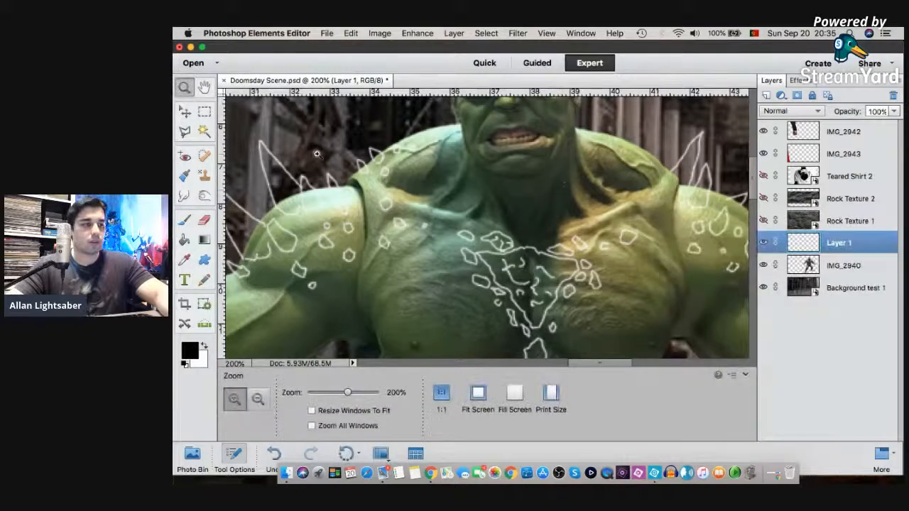
{"action": "left_click", "coordinate": [184, 220]}
{"action": "left_click", "coordinate": [204, 347]}
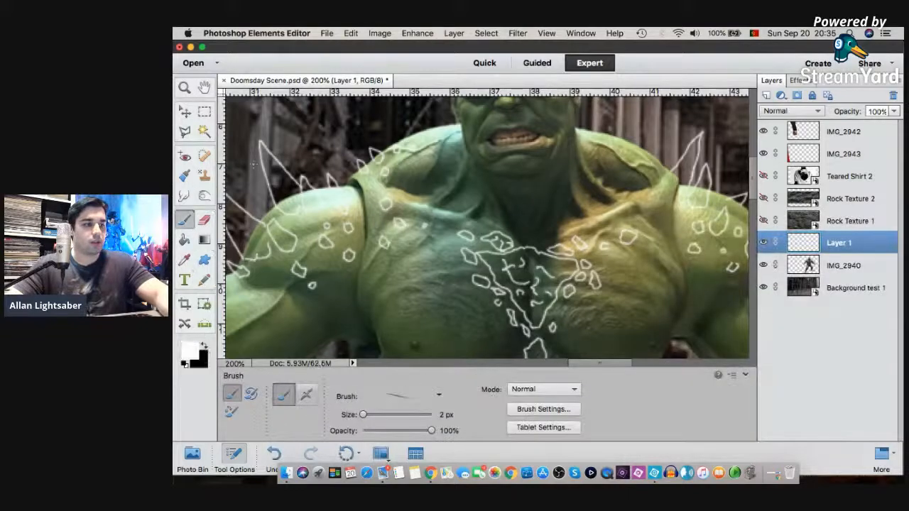
- Check how the white sketch lines read against the whole figure and its upper body
{"action": "left_click", "coordinate": [187, 93]}
{"action": "right_click", "coordinate": [635, 144]}
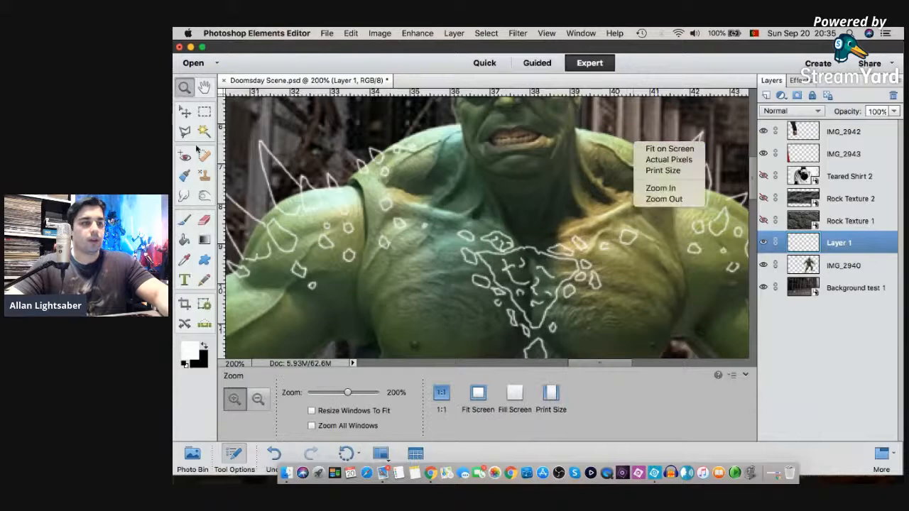
{"action": "right_click", "coordinate": [392, 132]}
{"action": "left_click", "coordinate": [403, 142]}
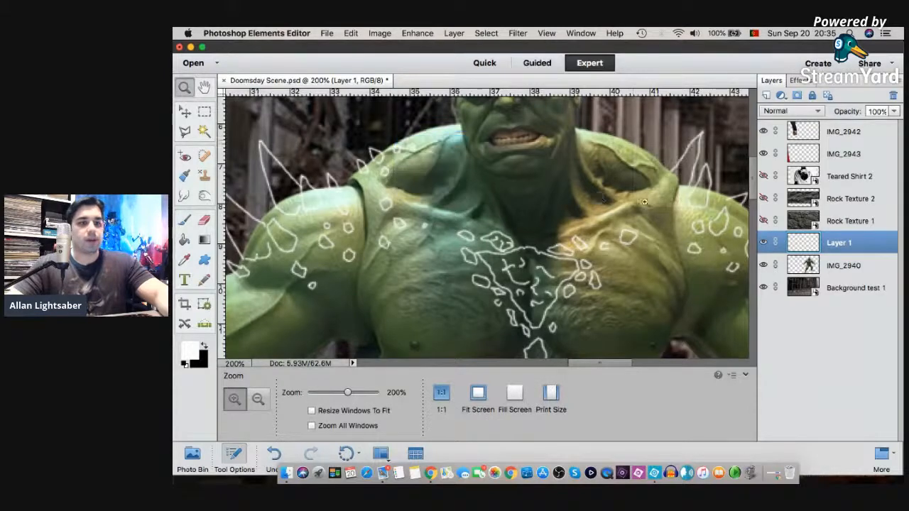
{"action": "left_click", "coordinate": [584, 137]}
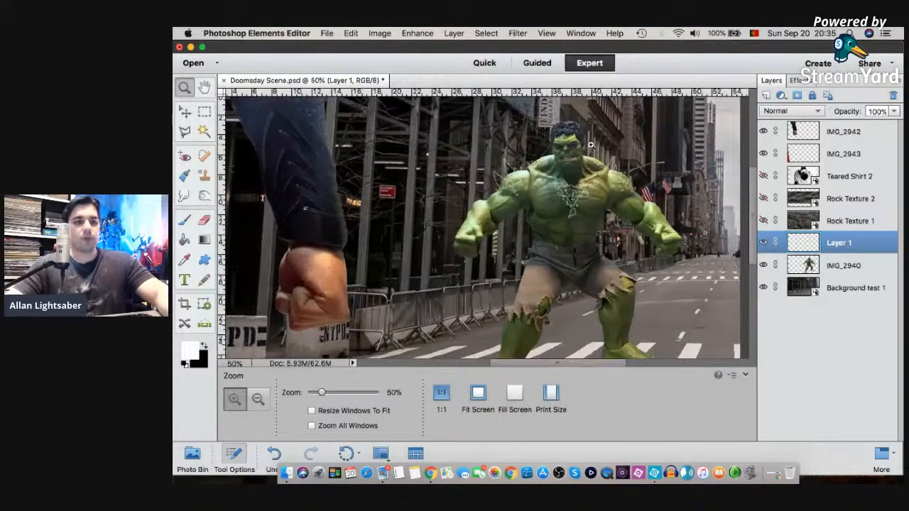
{"action": "left_click", "coordinate": [589, 146]}
{"action": "left_click", "coordinate": [589, 147]}
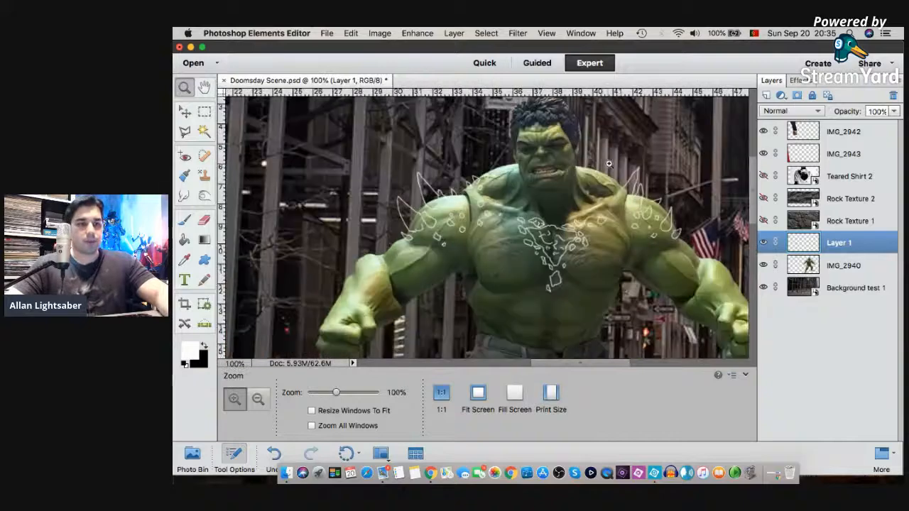
- Sketch small bone spikes and fragments along the neck muscles on both sides of the figure with the 2 px white brush
{"action": "left_click", "coordinate": [614, 168]}
{"action": "left_click", "coordinate": [185, 220]}
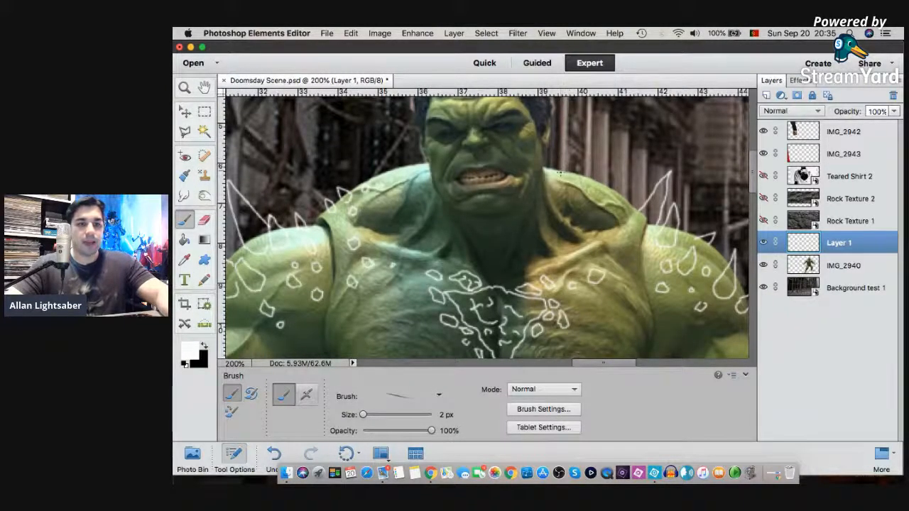
{"action": "scroll", "coordinate": [487, 227], "scroll_direction": "up", "scroll_amount": 3}
{"action": "scroll", "coordinate": [582, 199], "scroll_direction": "down", "scroll_amount": 1}
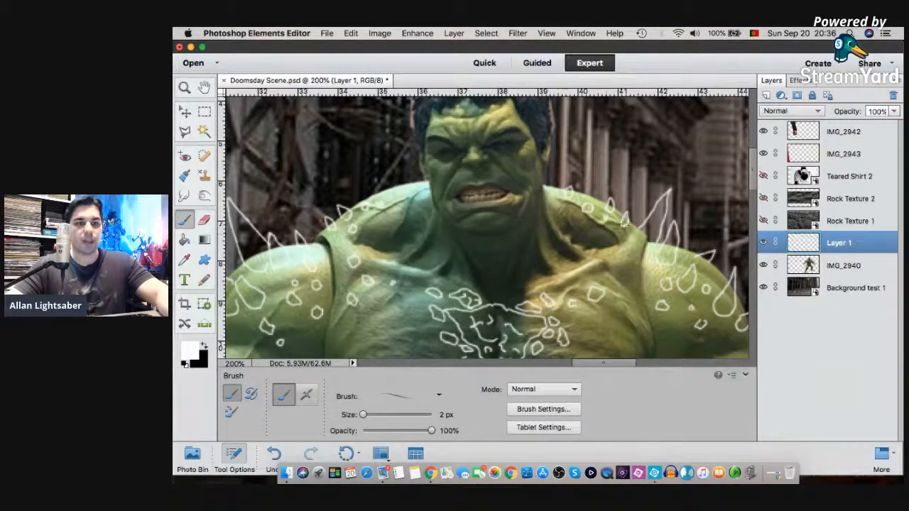
{"action": "left_click_drag", "start_coordinate": [606, 235], "coordinate": [612, 237]}
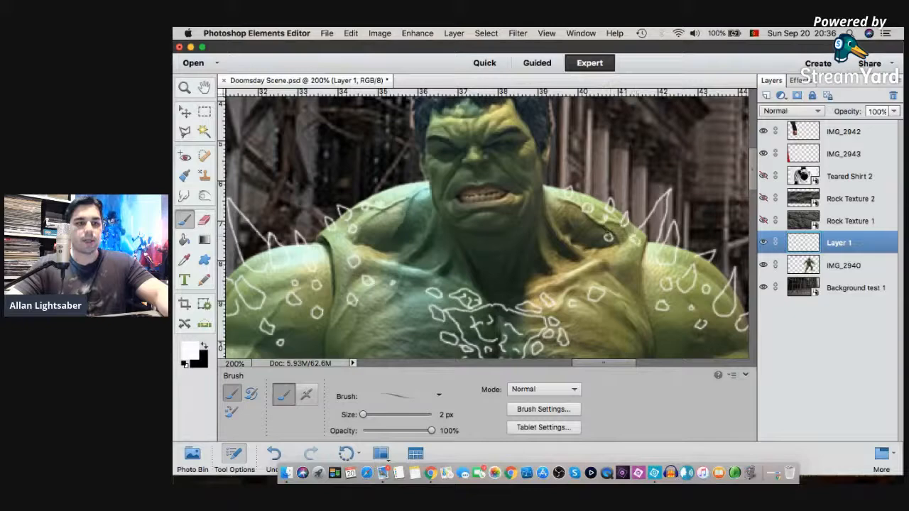
{"action": "left_click_drag", "start_coordinate": [393, 224], "coordinate": [390, 225]}
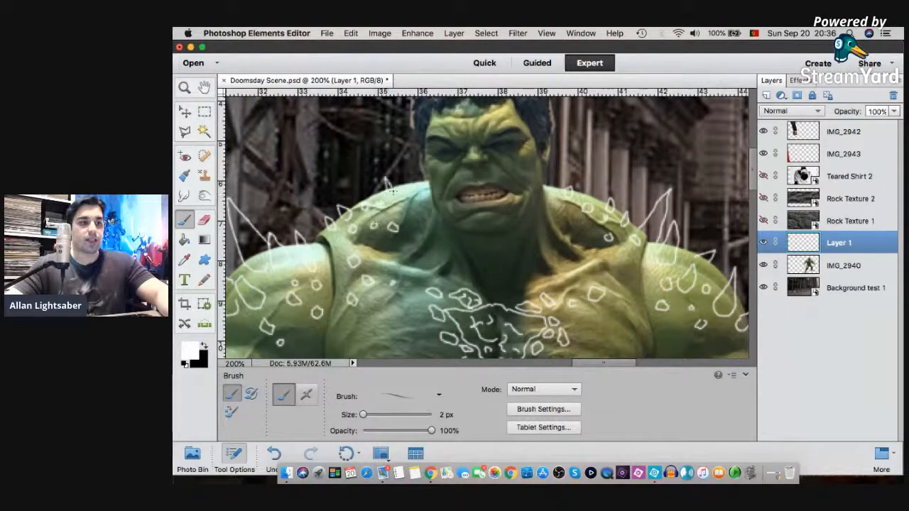
- Outline bone fragments on both sides of the upper chest and a larger one by the figure's left collarbone
{"action": "scroll", "coordinate": [393, 198], "scroll_direction": "up", "scroll_amount": 3}
{"action": "scroll", "coordinate": [483, 226], "scroll_direction": "down", "scroll_amount": 10}
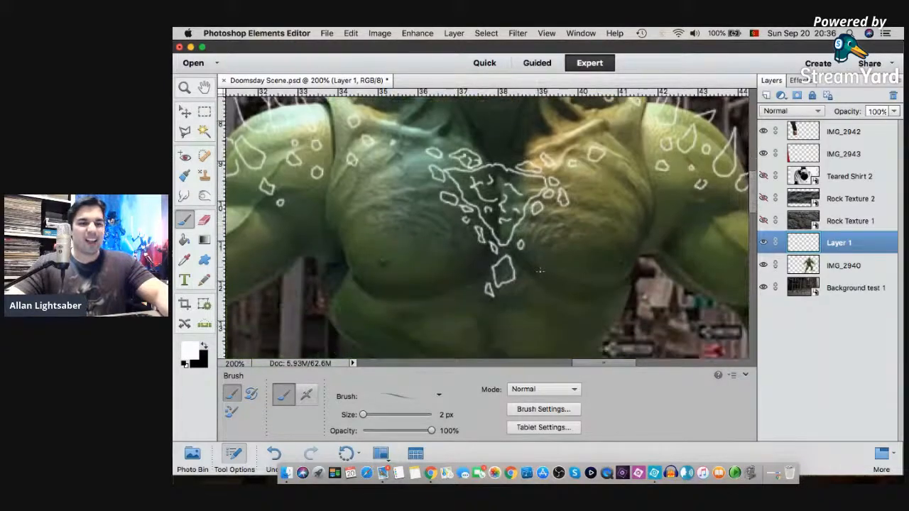
{"action": "mouse_move", "coordinate": [406, 161]}
{"action": "left_mouse_down"}
{"action": "mouse_move", "coordinate": [395, 172]}
{"action": "mouse_move", "coordinate": [416, 183]}
{"action": "mouse_move", "coordinate": [412, 171]}
{"action": "left_mouse_up"}
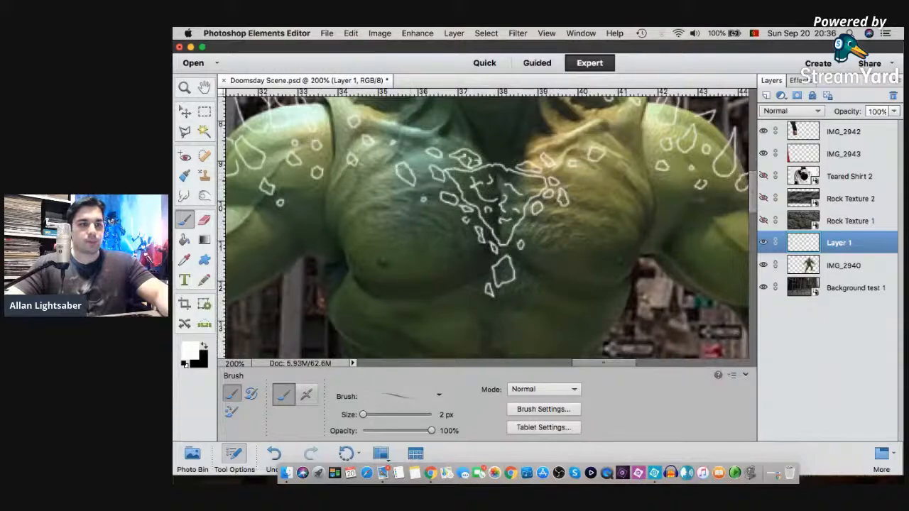
{"action": "mouse_move", "coordinate": [597, 172]}
{"action": "left_mouse_down"}
{"action": "mouse_move", "coordinate": [590, 193]}
{"action": "mouse_move", "coordinate": [596, 176]}
{"action": "left_mouse_up"}
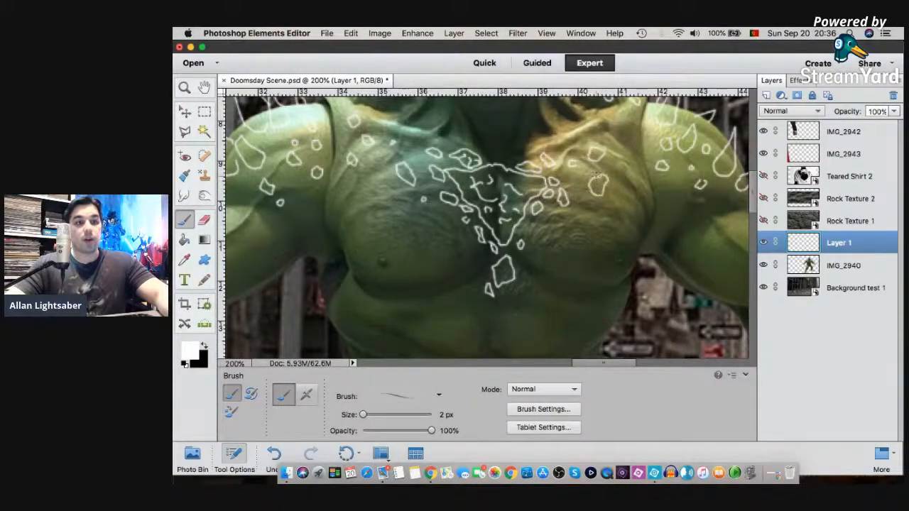
{"action": "scroll", "coordinate": [626, 142], "scroll_direction": "up", "scroll_amount": 1}
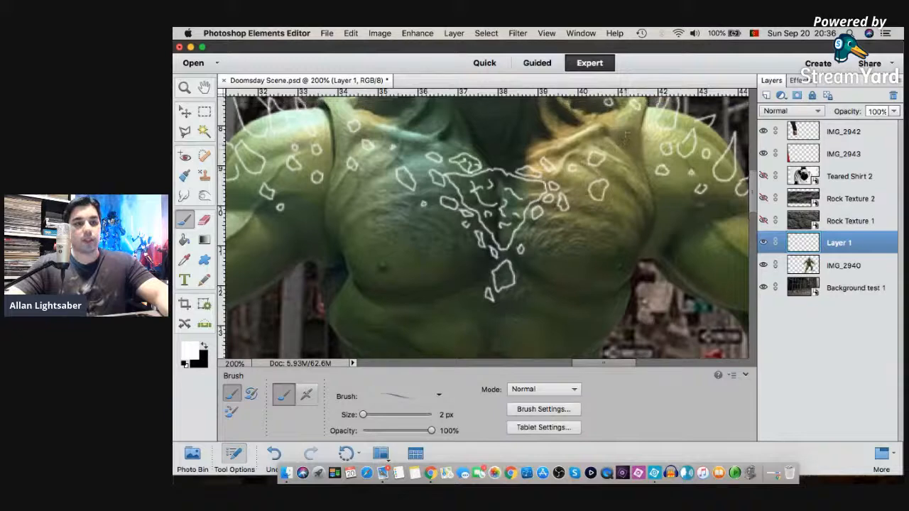
{"action": "mouse_move", "coordinate": [622, 115]}
{"action": "left_mouse_down"}
{"action": "mouse_move", "coordinate": [621, 136]}
{"action": "mouse_move", "coordinate": [626, 114]}
{"action": "left_mouse_up"}
{"action": "scroll", "coordinate": [369, 145], "scroll_direction": "down", "scroll_amount": 1}
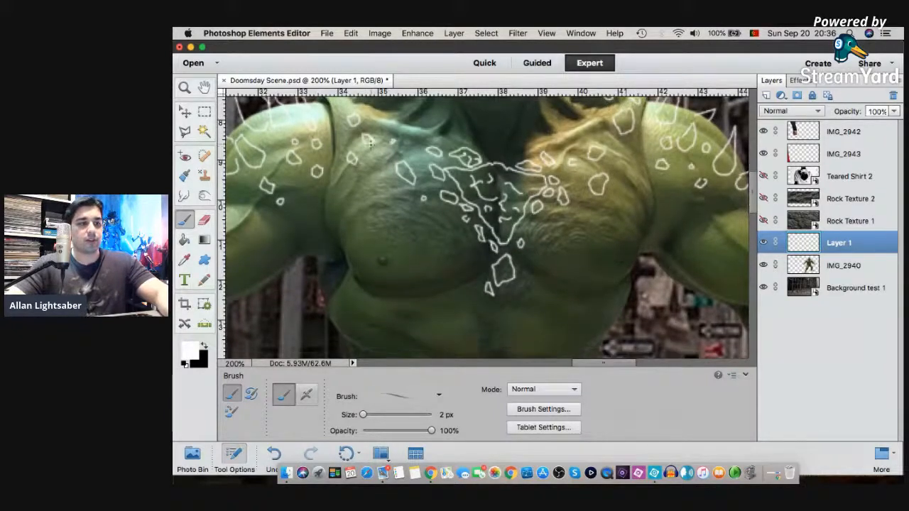
- Fill the gaps on the upper chest, collarbones and neck muscles with more small bone fragment outlines
{"action": "scroll", "coordinate": [369, 147], "scroll_direction": "up", "scroll_amount": 15}
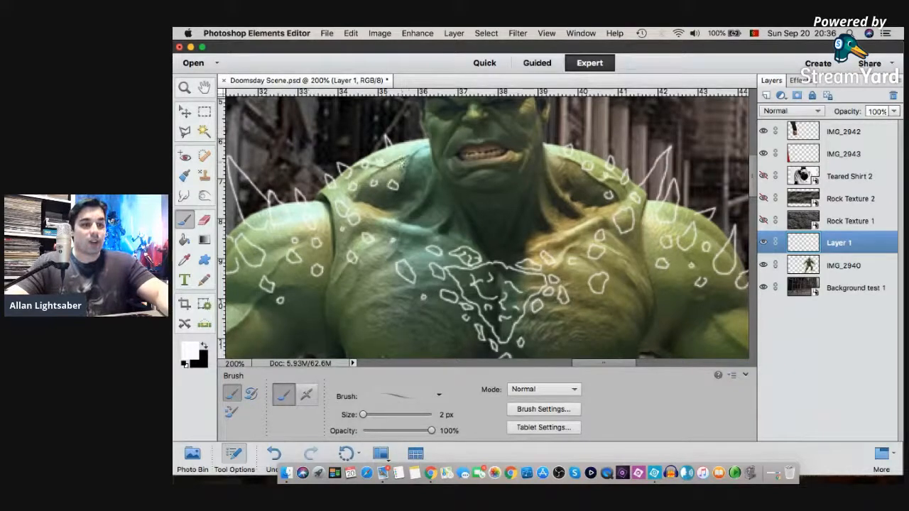
{"action": "scroll", "coordinate": [414, 251], "scroll_direction": "up", "scroll_amount": 2}
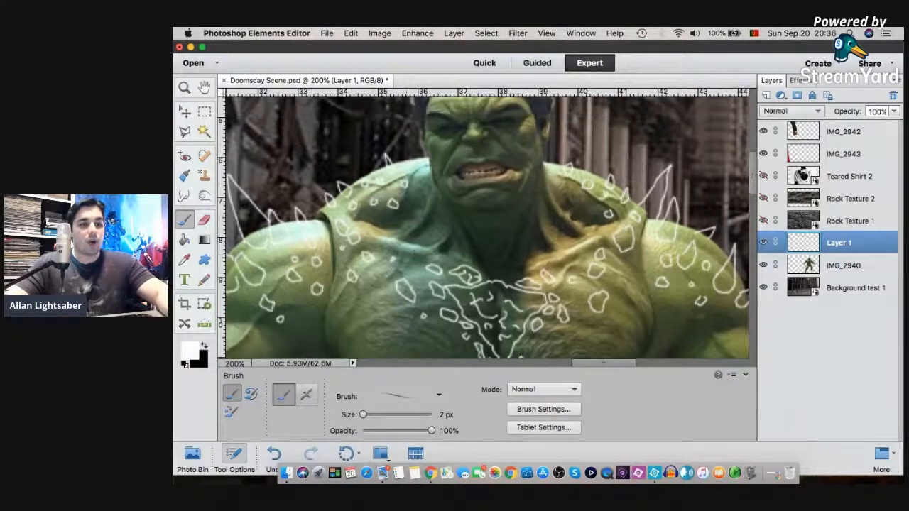
{"action": "scroll", "coordinate": [408, 250], "scroll_direction": "down", "scroll_amount": 3}
{"action": "scroll", "coordinate": [412, 245], "scroll_direction": "down", "scroll_amount": 2}
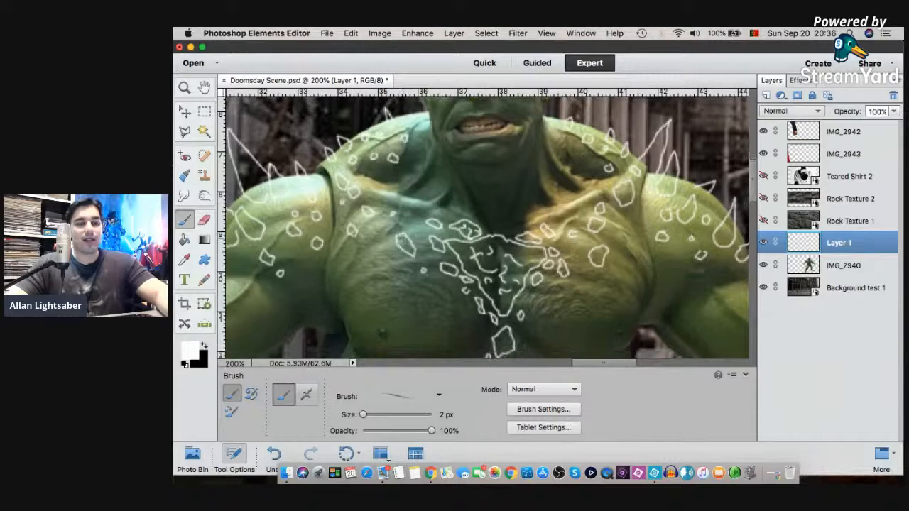
{"action": "scroll", "coordinate": [408, 234], "scroll_direction": "down", "scroll_amount": 3}
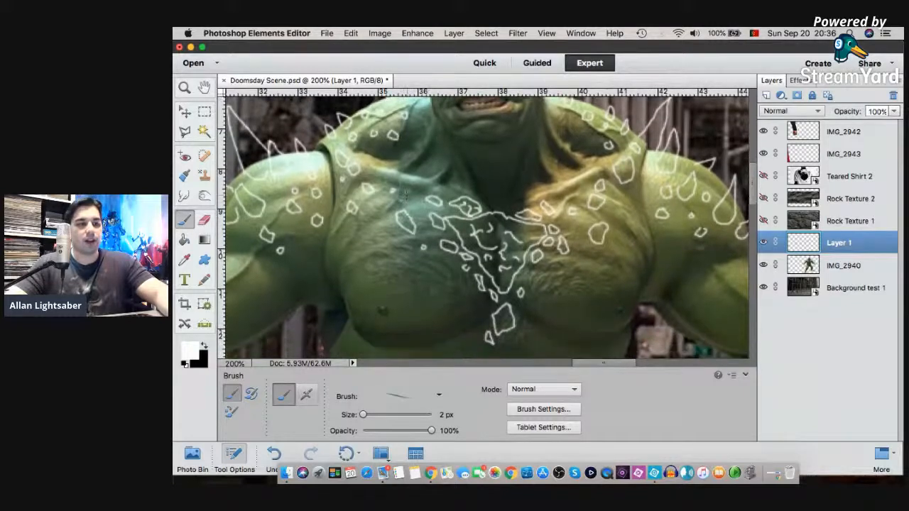
{"action": "left_click_drag", "start_coordinate": [380, 202], "coordinate": [371, 215]}
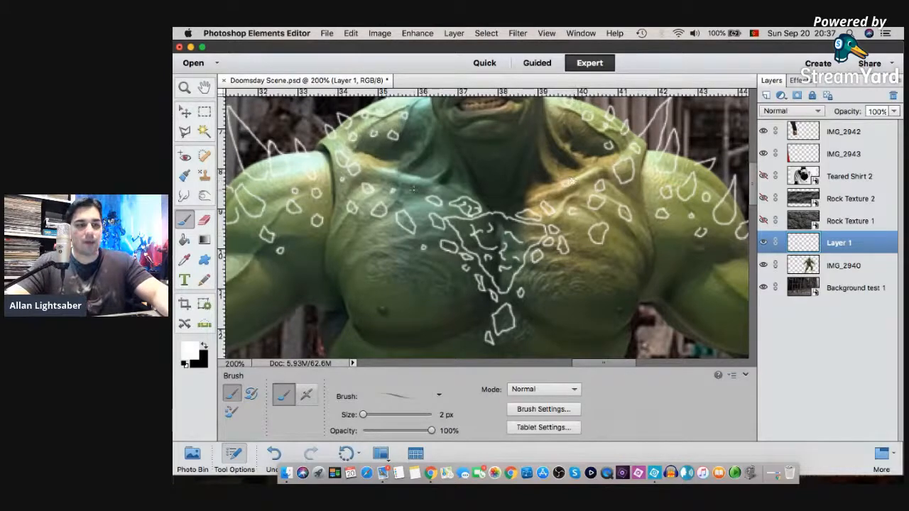
{"action": "left_click_drag", "start_coordinate": [409, 199], "coordinate": [418, 192]}
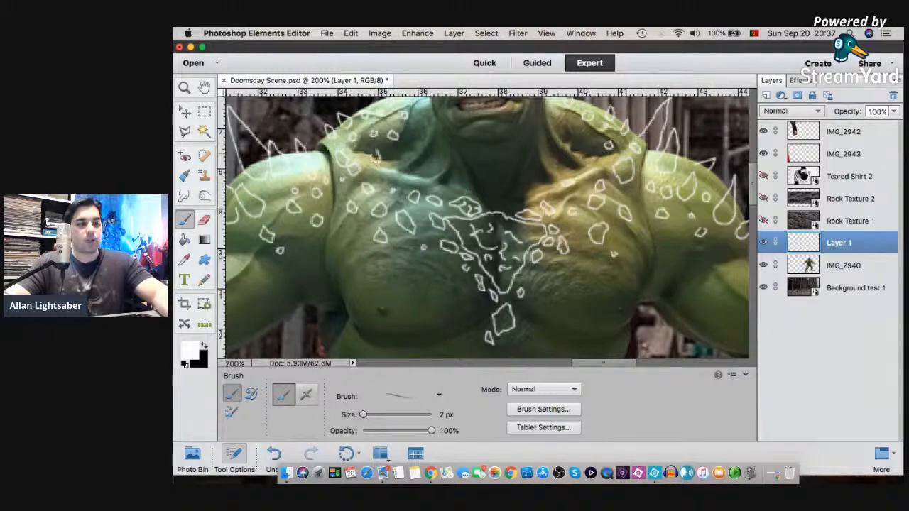
{"action": "mouse_move", "coordinate": [580, 129]}
{"action": "left_mouse_down"}
{"action": "mouse_move", "coordinate": [569, 139]}
{"action": "mouse_move", "coordinate": [581, 130]}
{"action": "left_mouse_up"}
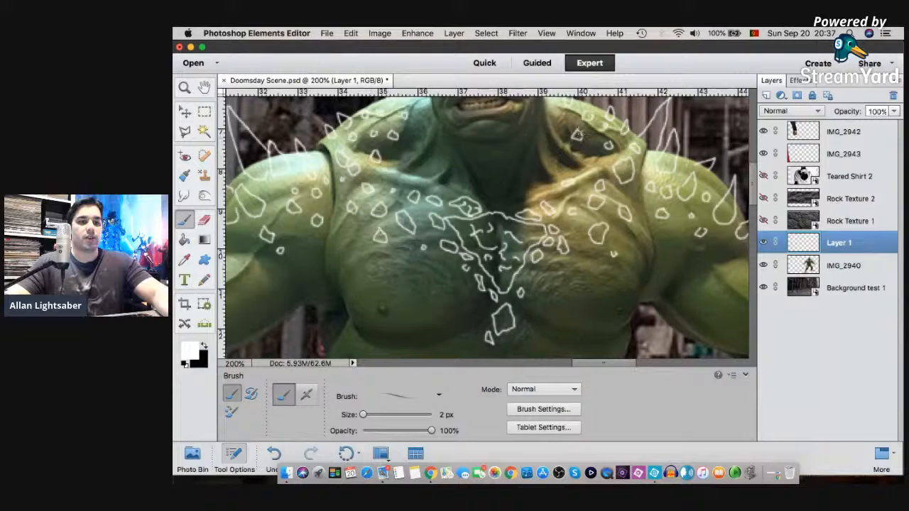
- Review the bone fragments in the full composite and up close across the chest and the figure's right shoulder
{"action": "left_click", "coordinate": [184, 87]}
{"action": "right_click", "coordinate": [519, 123]}
{"action": "left_click", "coordinate": [641, 197]}
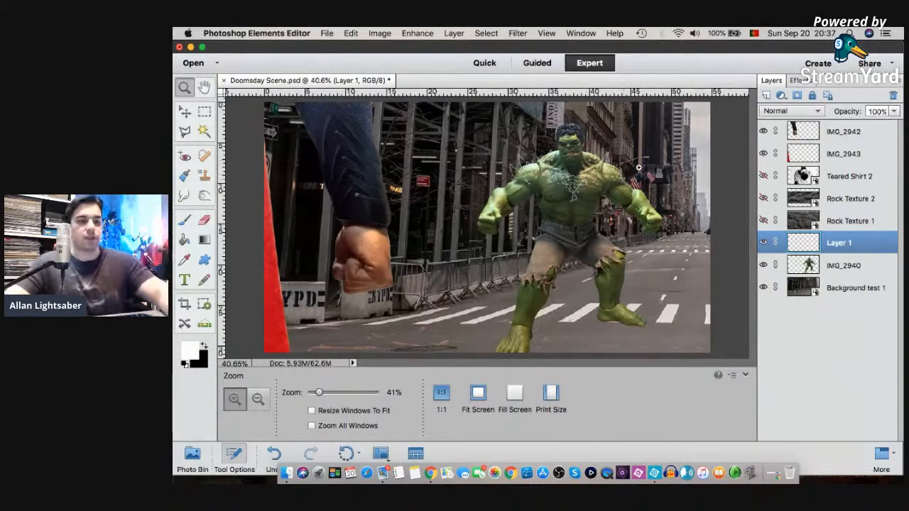
{"action": "left_click", "coordinate": [595, 164]}
{"action": "left_click", "coordinate": [594, 164]}
{"action": "left_click", "coordinate": [587, 165]}
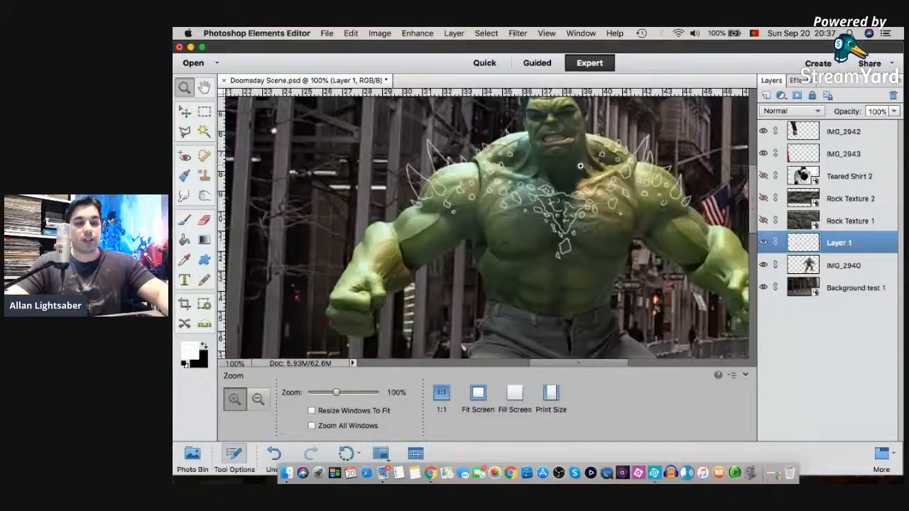
{"action": "left_click", "coordinate": [538, 171]}
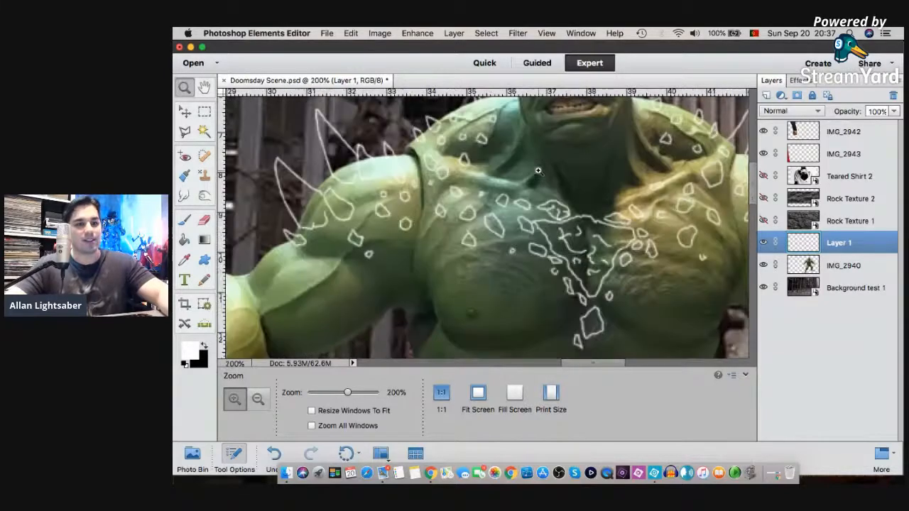
{"action": "scroll", "coordinate": [506, 170], "scroll_direction": "down", "scroll_amount": 1}
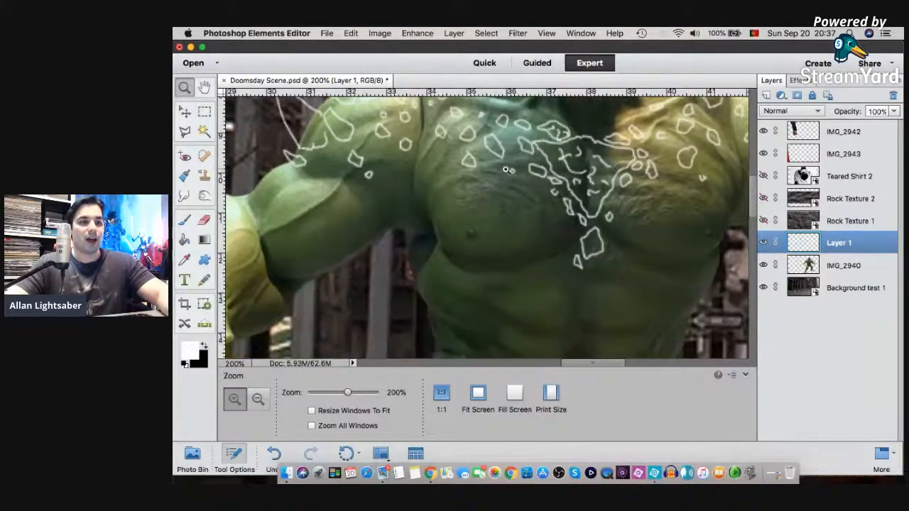
{"action": "scroll", "coordinate": [508, 170], "scroll_direction": "up", "scroll_amount": 5}
{"action": "scroll", "coordinate": [512, 171], "scroll_direction": "up", "scroll_amount": 2}
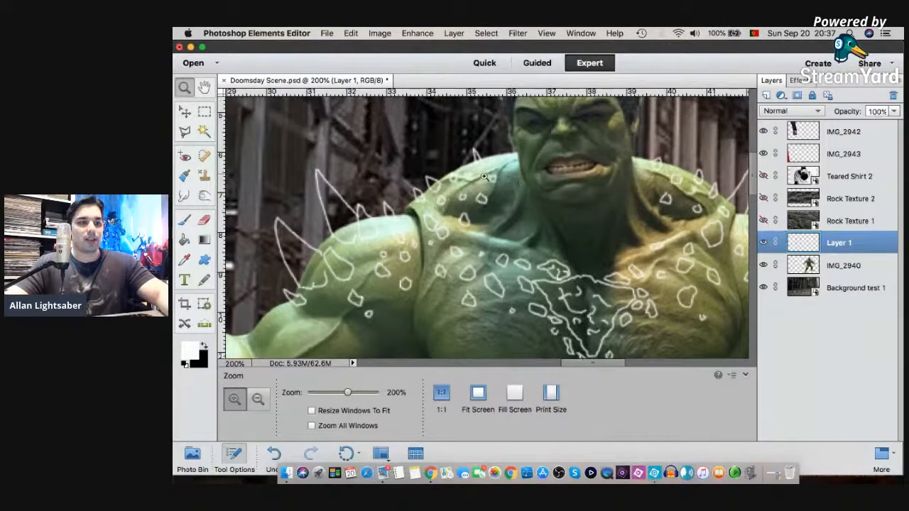
- Draw three tall bone spikes rising behind the figure's right shoulder and neck muscle
{"action": "left_click", "coordinate": [185, 220]}
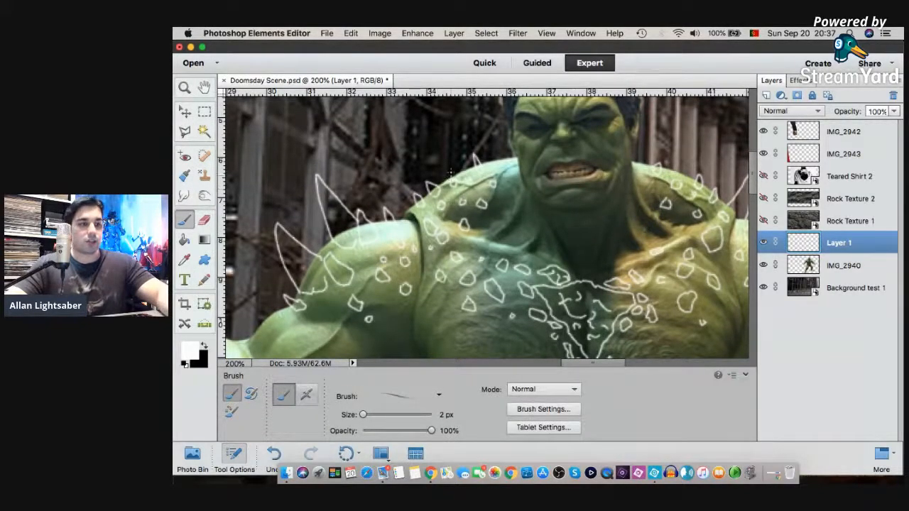
{"action": "left_click", "coordinate": [203, 87]}
{"action": "left_click_drag", "start_coordinate": [432, 166], "coordinate": [535, 213]}
{"action": "left_click", "coordinate": [185, 220]}
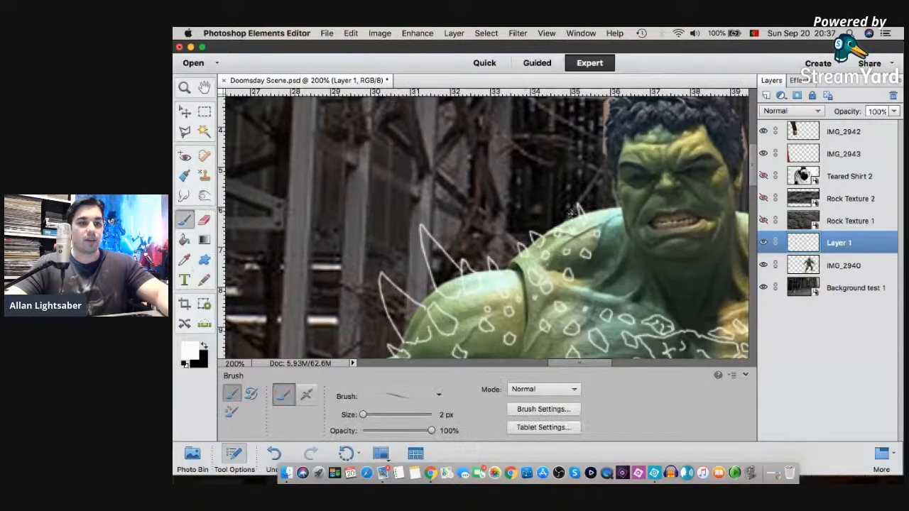
{"action": "mouse_move", "coordinate": [574, 213]}
{"action": "left_mouse_down"}
{"action": "mouse_move", "coordinate": [496, 154]}
{"action": "mouse_move", "coordinate": [507, 248]}
{"action": "left_mouse_up"}
{"action": "mouse_move", "coordinate": [577, 222]}
{"action": "left_mouse_down"}
{"action": "mouse_move", "coordinate": [565, 162]}
{"action": "mouse_move", "coordinate": [603, 205]}
{"action": "left_mouse_up"}
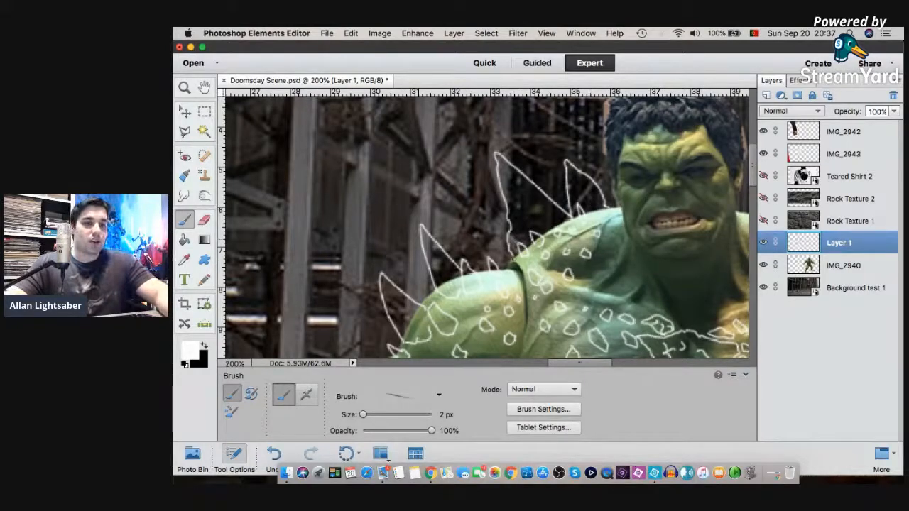
{"action": "mouse_move", "coordinate": [511, 240]}
{"action": "left_mouse_down"}
{"action": "mouse_move", "coordinate": [371, 158]}
{"action": "mouse_move", "coordinate": [428, 291]}
{"action": "left_mouse_up"}
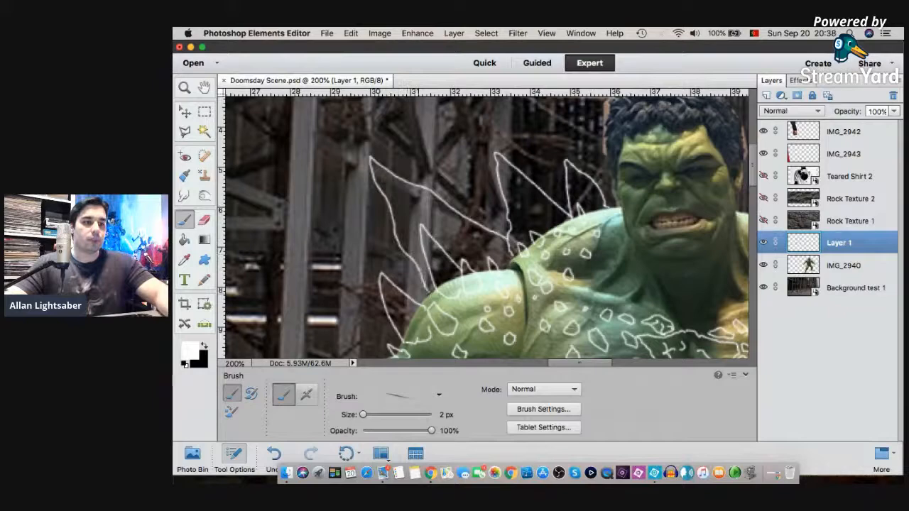
- Draw two long bone spikes fanning outward behind the neck and shoulder on the figure's left side
{"action": "left_click", "coordinate": [203, 88]}
{"action": "left_click_drag", "start_coordinate": [653, 175], "coordinate": [451, 157]}
{"action": "left_click", "coordinate": [193, 224]}
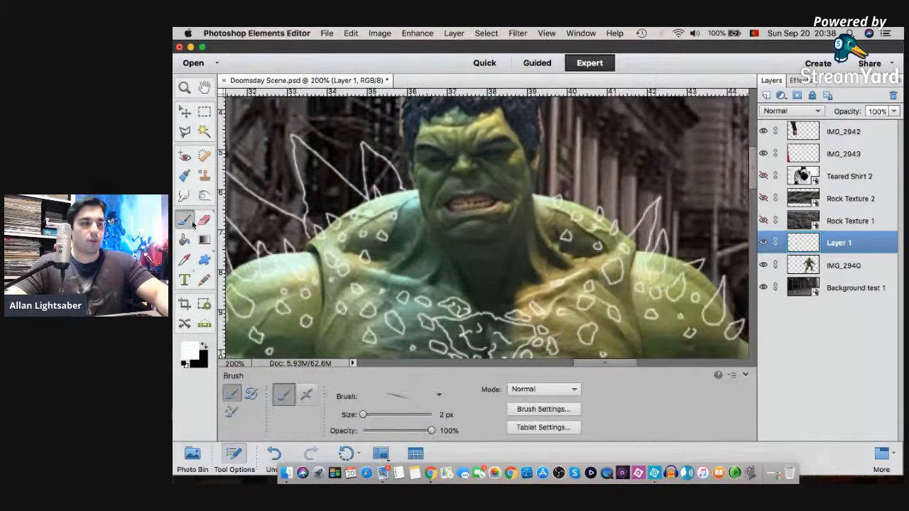
{"action": "mouse_move", "coordinate": [532, 182]}
{"action": "left_mouse_down"}
{"action": "mouse_move", "coordinate": [649, 127]}
{"action": "mouse_move", "coordinate": [612, 179]}
{"action": "left_mouse_up"}
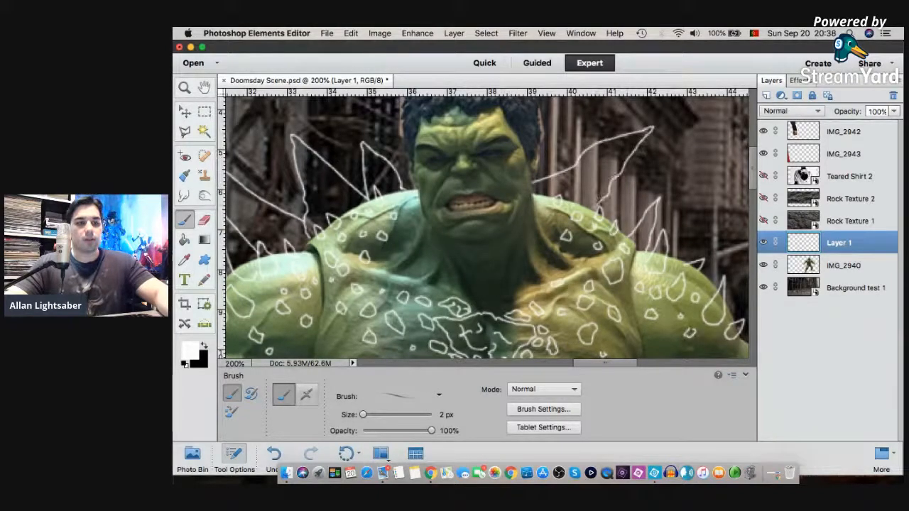
{"action": "mouse_move", "coordinate": [614, 176]}
{"action": "left_mouse_down"}
{"action": "mouse_move", "coordinate": [698, 159]}
{"action": "mouse_move", "coordinate": [609, 222]}
{"action": "left_mouse_up"}
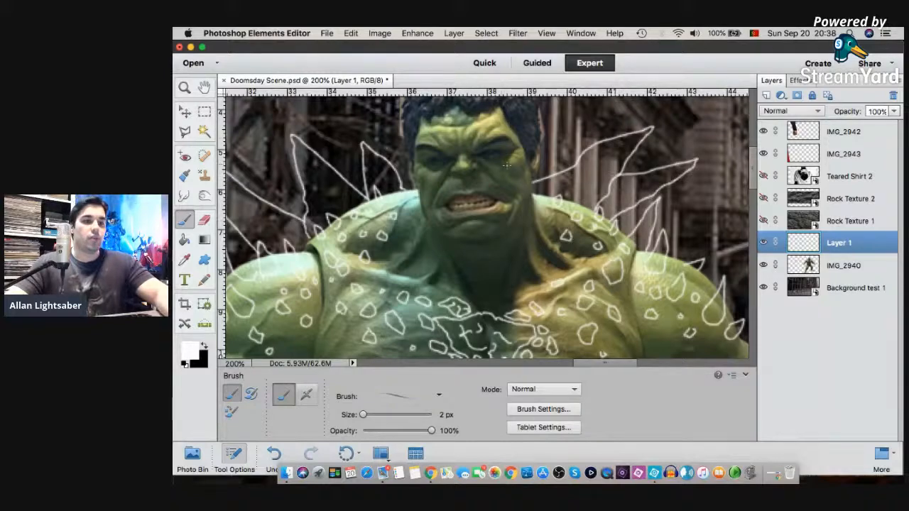
- Draw a tall spike behind the hair and a smaller one beside the jaw on the figure's left side
{"action": "scroll", "coordinate": [547, 146], "scroll_direction": "down", "scroll_amount": 3}
{"action": "scroll", "coordinate": [525, 177], "scroll_direction": "up", "scroll_amount": 6}
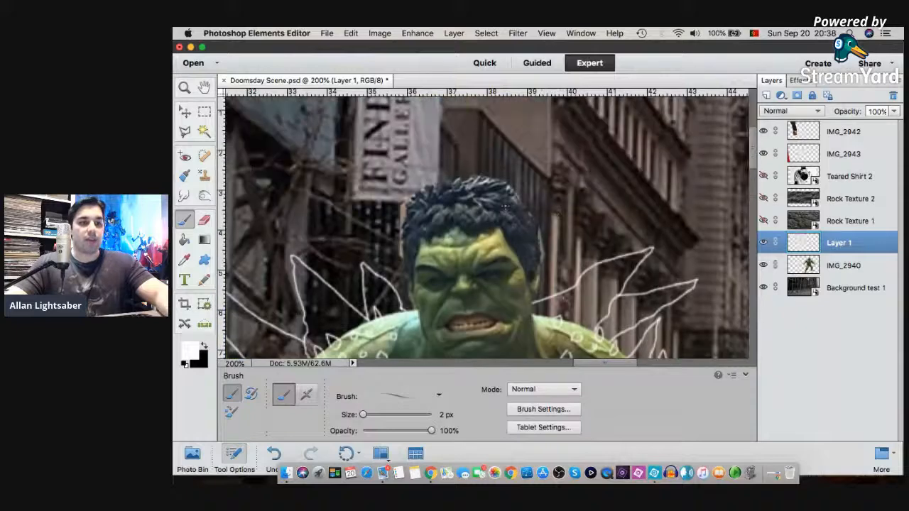
{"action": "mouse_move", "coordinate": [516, 198]}
{"action": "left_mouse_down"}
{"action": "mouse_move", "coordinate": [542, 165]}
{"action": "mouse_move", "coordinate": [538, 241]}
{"action": "mouse_move", "coordinate": [555, 254]}
{"action": "mouse_move", "coordinate": [552, 278]}
{"action": "left_mouse_up"}
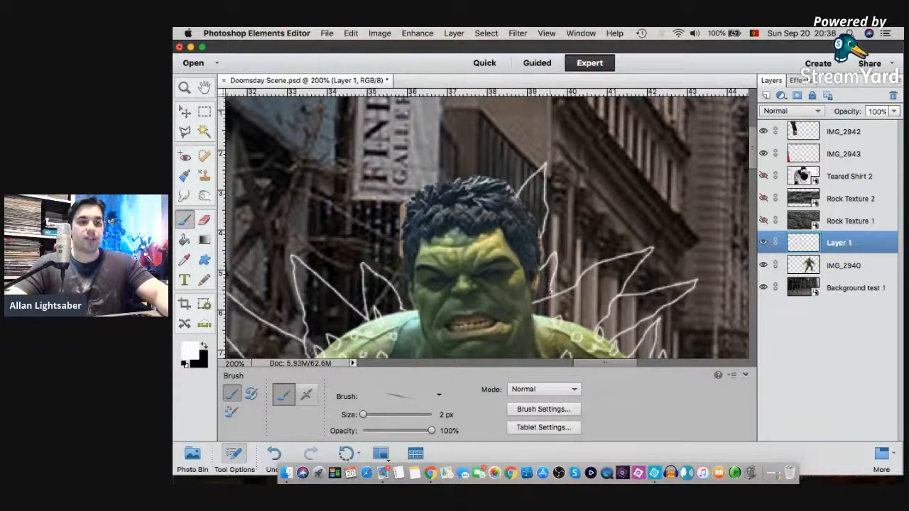
- Check the spikes in the full composite and draw a long spike pointing outward above the figure's right shoulder
{"action": "left_click", "coordinate": [184, 86]}
{"action": "right_click", "coordinate": [602, 228]}
{"action": "left_click", "coordinate": [627, 232]}
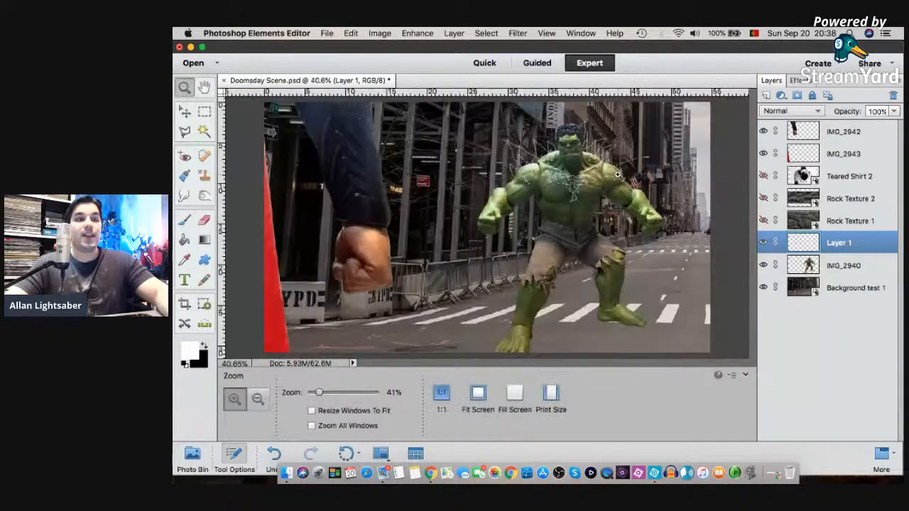
{"action": "left_click", "coordinate": [605, 143]}
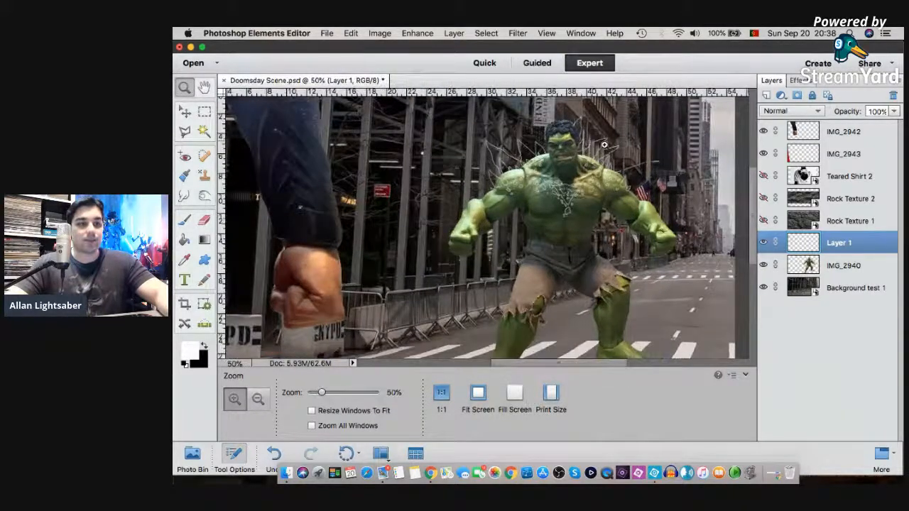
{"action": "left_click", "coordinate": [603, 145]}
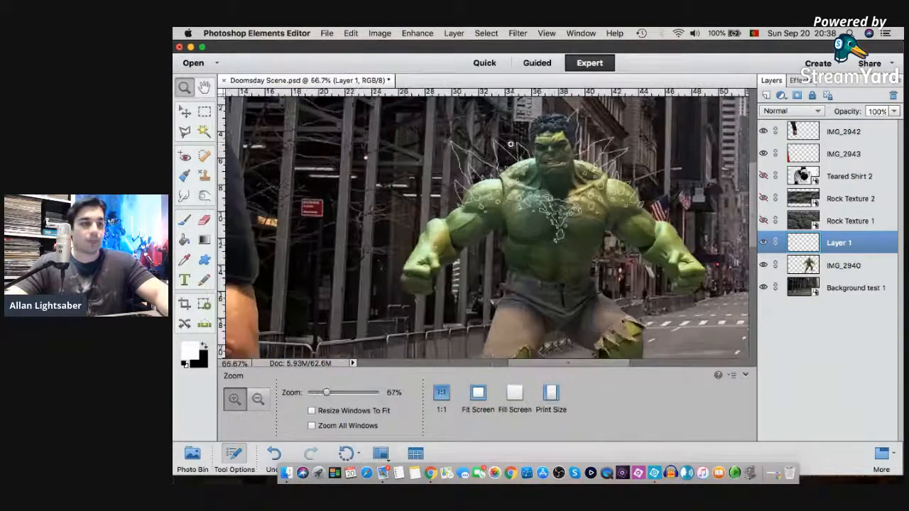
{"action": "left_click", "coordinate": [532, 178]}
{"action": "left_click", "coordinate": [183, 222]}
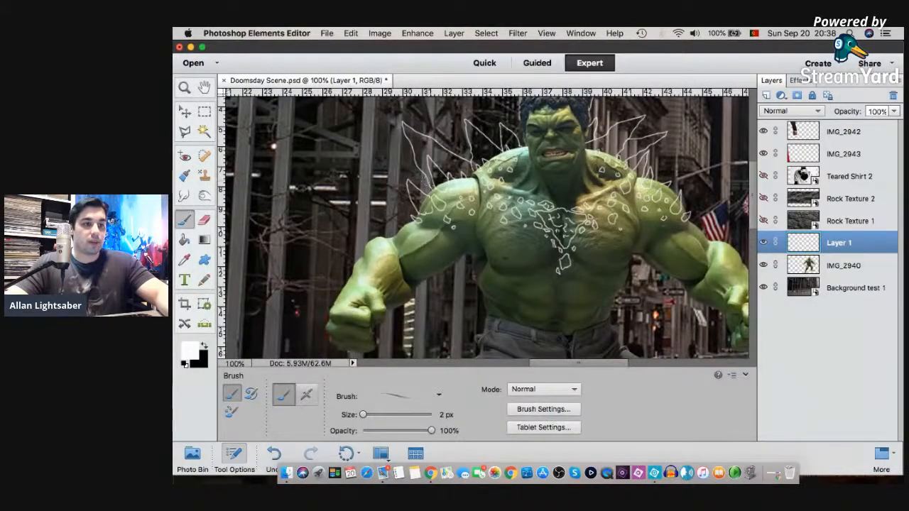
{"action": "left_click_drag", "start_coordinate": [395, 172], "coordinate": [375, 168]}
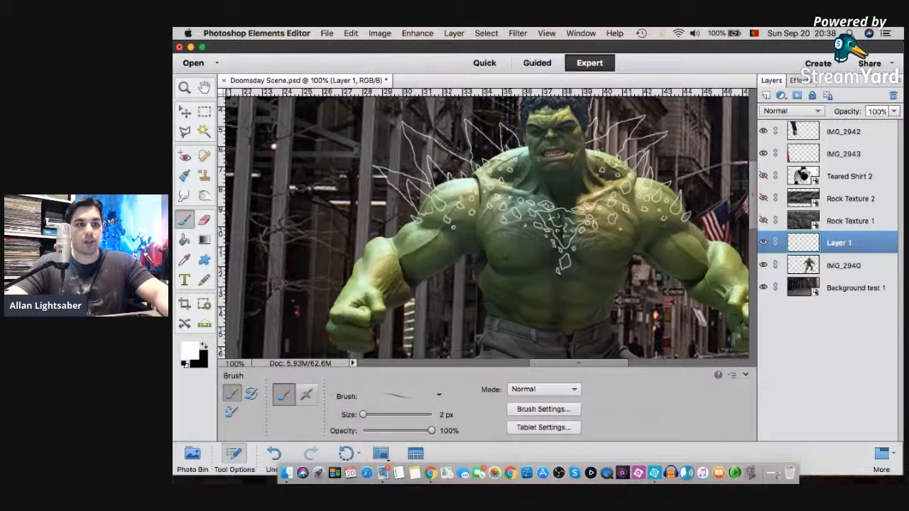
- Draw a long spike pointing outward above the figure's left shoulder
{"action": "left_click_drag", "start_coordinate": [693, 154], "coordinate": [666, 166]}
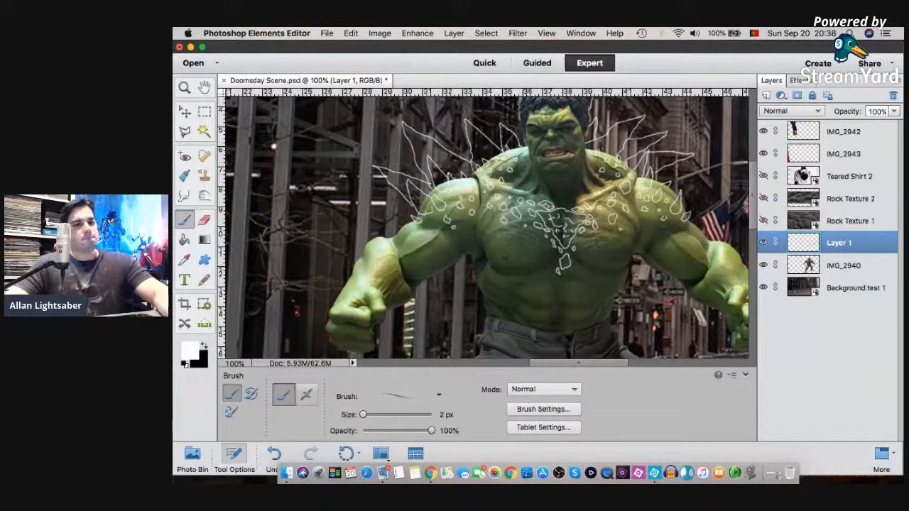
{"action": "scroll", "coordinate": [660, 170], "scroll_direction": "down", "scroll_amount": 1}
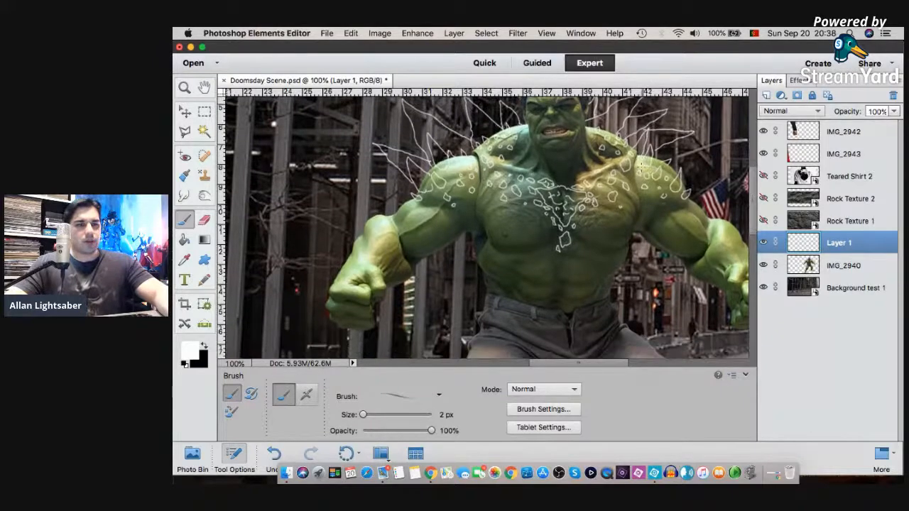
{"action": "scroll", "coordinate": [641, 168], "scroll_direction": "up", "scroll_amount": 1}
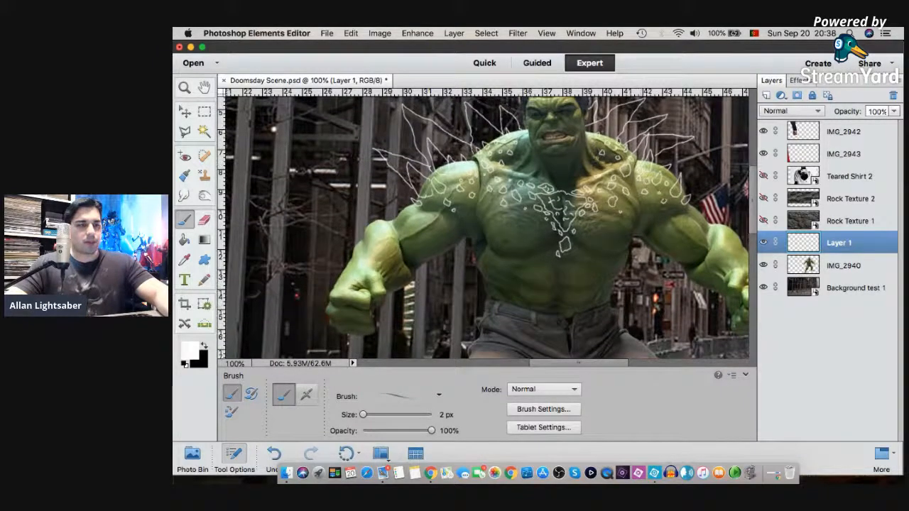
- Erase the outermost long spikes pointing outward above both shoulders with the 9 px eraser
{"action": "left_click", "coordinate": [204, 220]}
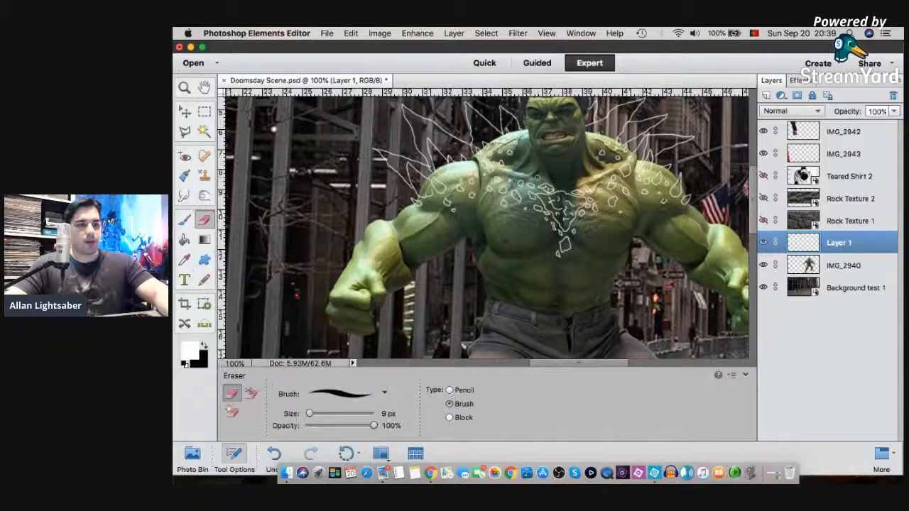
{"action": "scroll", "coordinate": [480, 169], "scroll_direction": "down", "scroll_amount": 1}
{"action": "scroll", "coordinate": [490, 226], "scroll_direction": "up", "scroll_amount": 5}
{"action": "left_click_drag", "start_coordinate": [428, 197], "coordinate": [404, 189]}
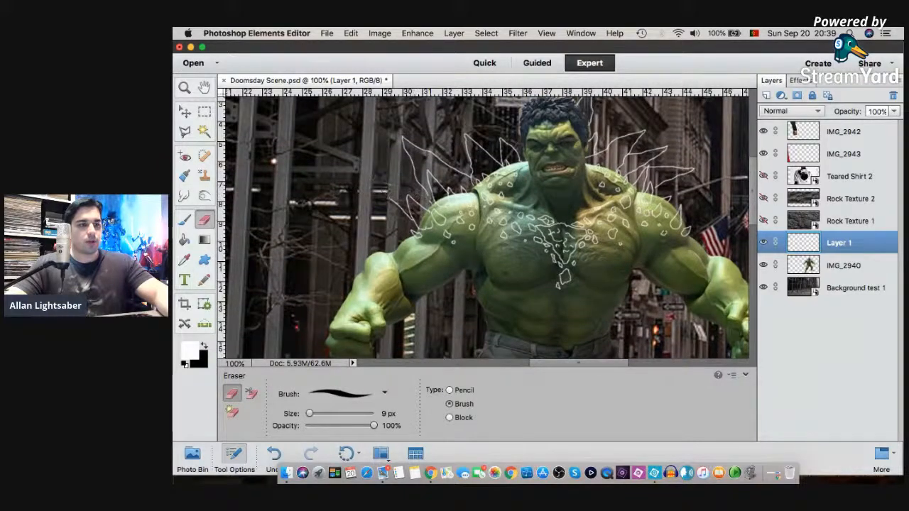
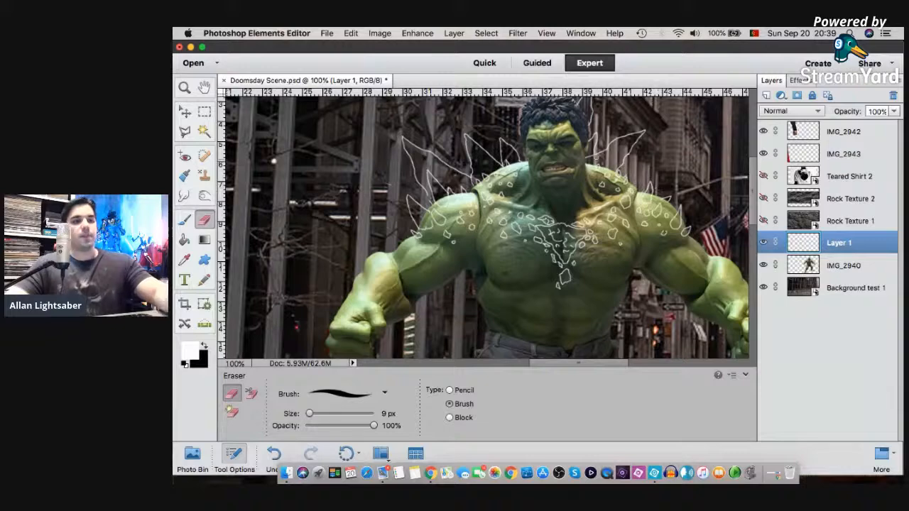
{"action": "left_click", "coordinate": [184, 220]}
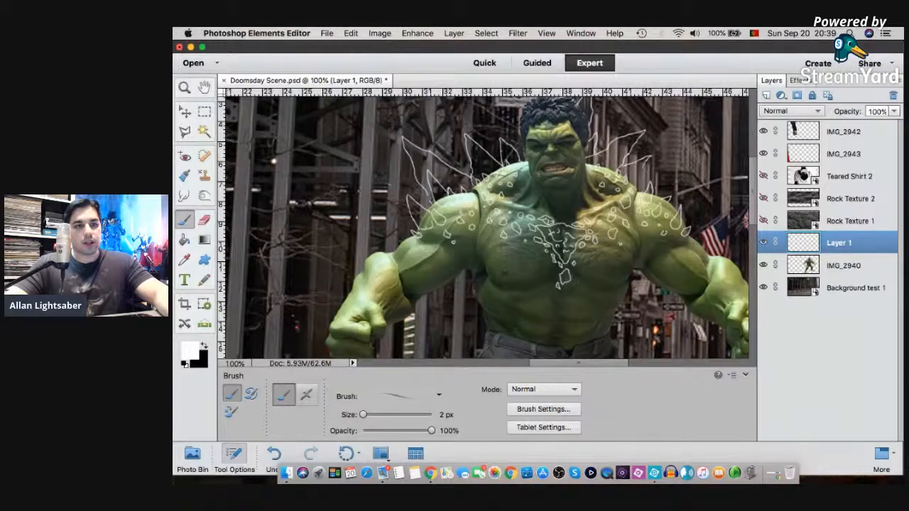
{"action": "left_click", "coordinate": [204, 220]}
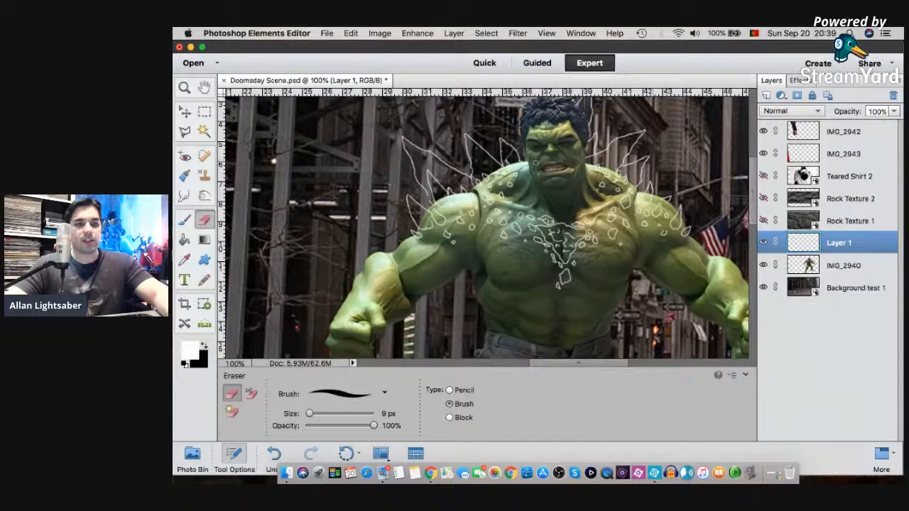
{"action": "left_click", "coordinate": [183, 221]}
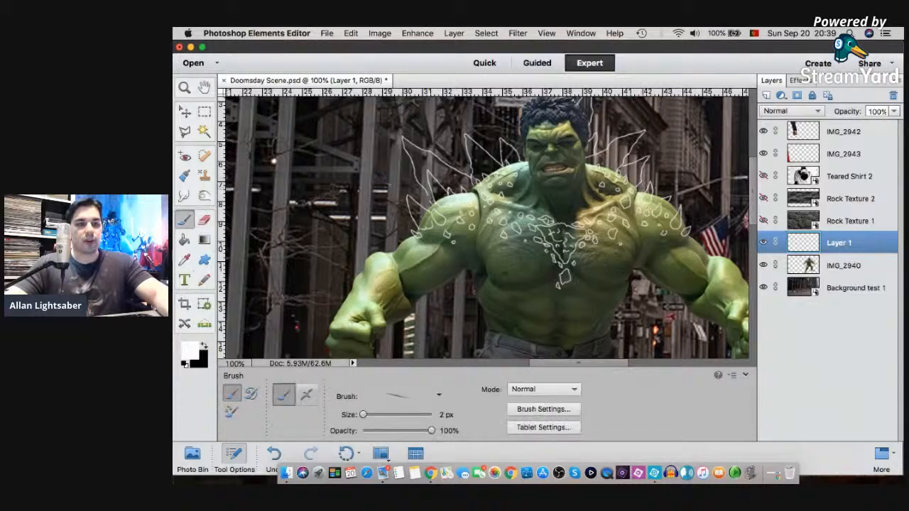
{"action": "left_click_drag", "start_coordinate": [638, 192], "coordinate": [651, 184]}
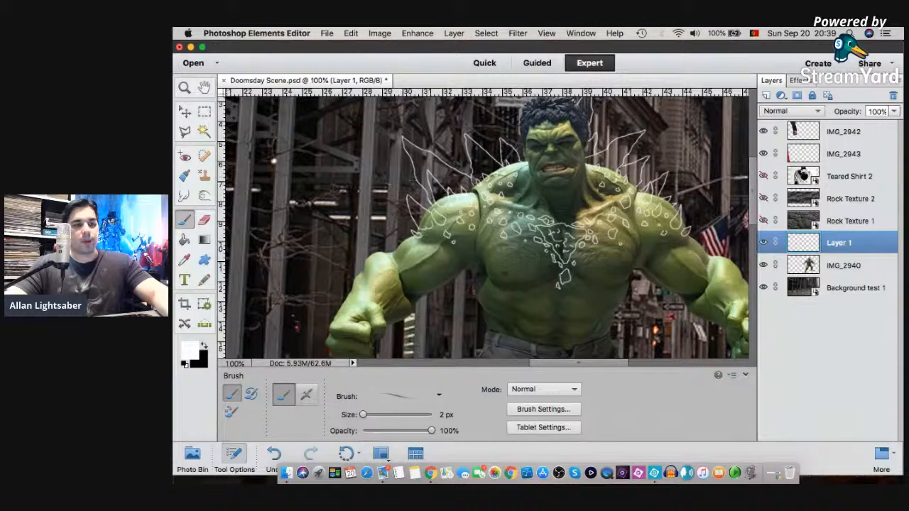
{"action": "scroll", "coordinate": [486, 227], "scroll_direction": "down", "scroll_amount": 3}
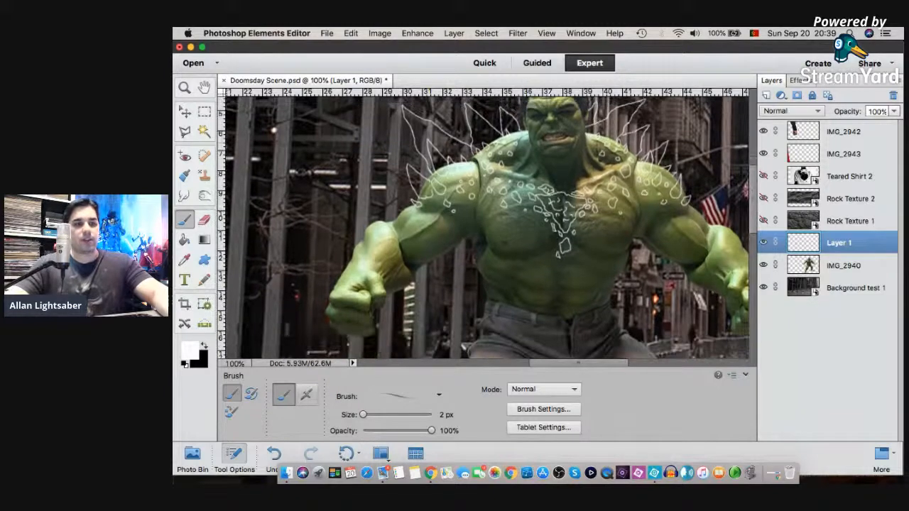
{"action": "scroll", "coordinate": [486, 227], "scroll_direction": "up", "scroll_amount": 2}
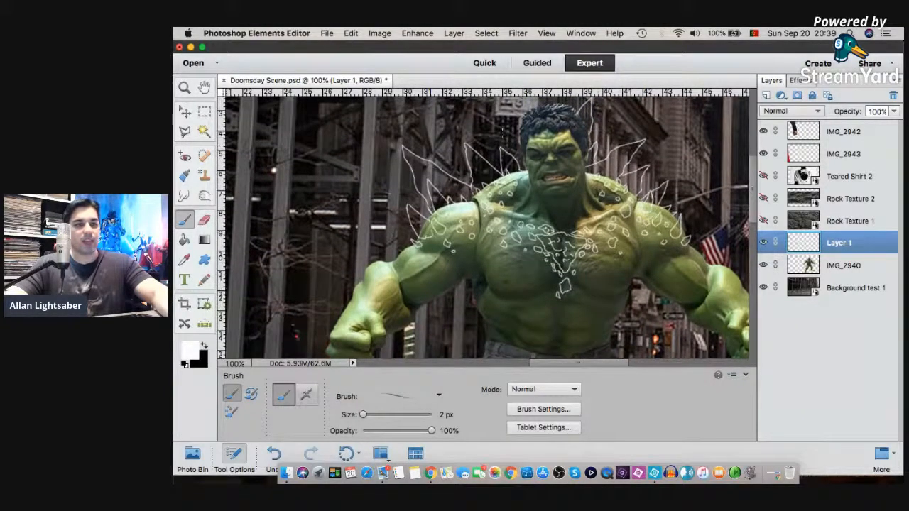
{"action": "left_click", "coordinate": [201, 221]}
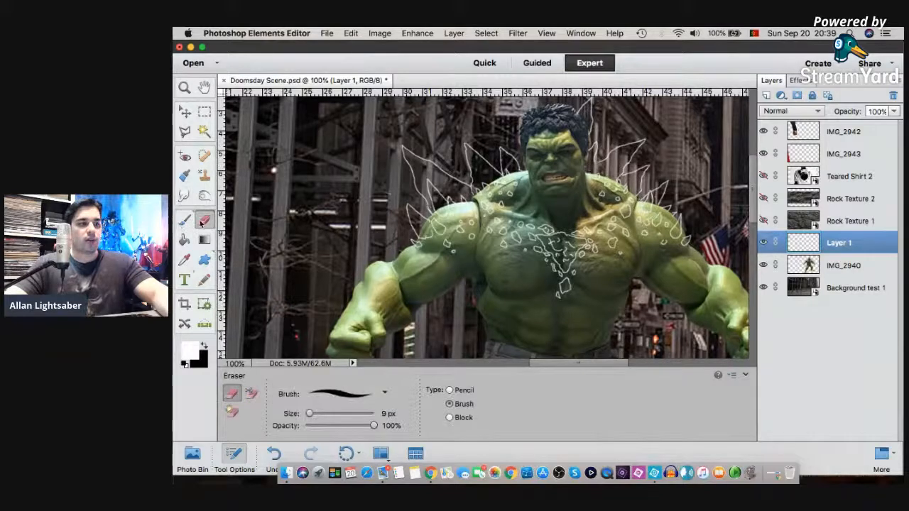
{"action": "key", "text": "b"}
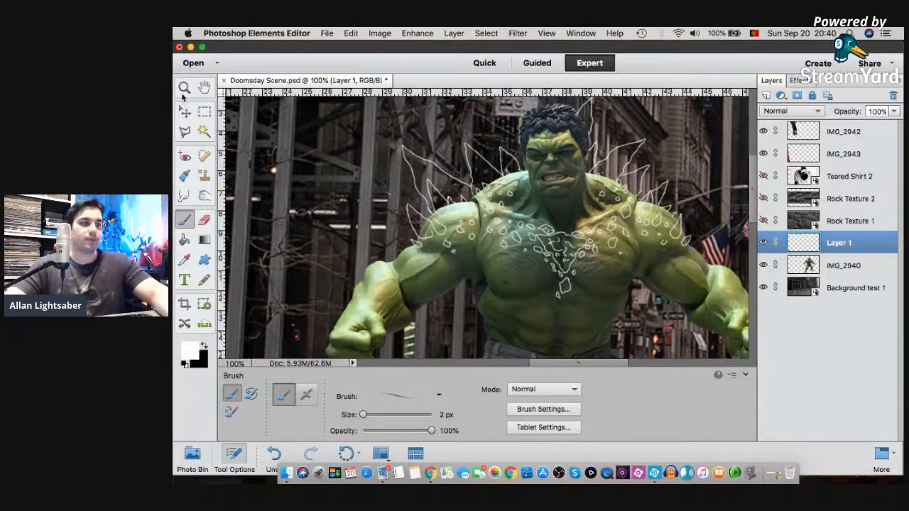
- Examine the sketched spikes in the full composite and close up around the figure's head and shoulders
{"action": "key", "text": "z"}
{"action": "right_click", "coordinate": [641, 135]}
{"action": "left_click", "coordinate": [643, 138]}
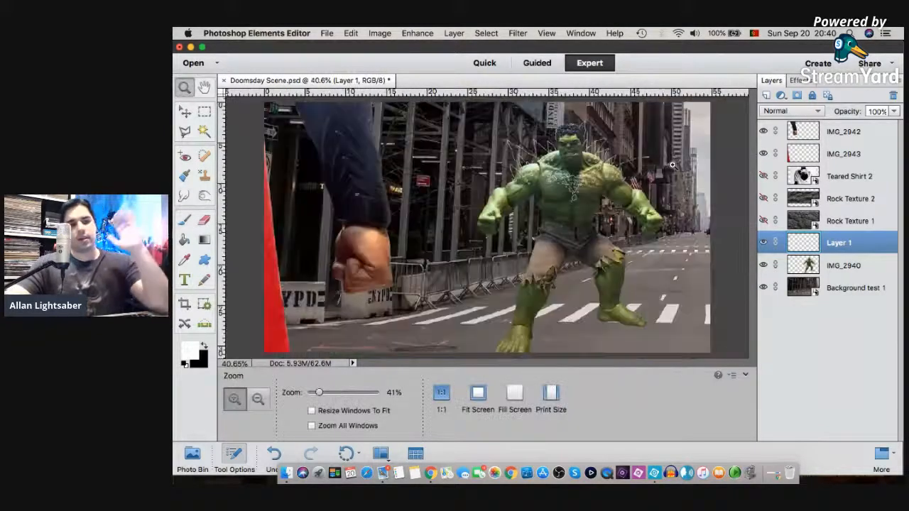
{"action": "left_click", "coordinate": [599, 140]}
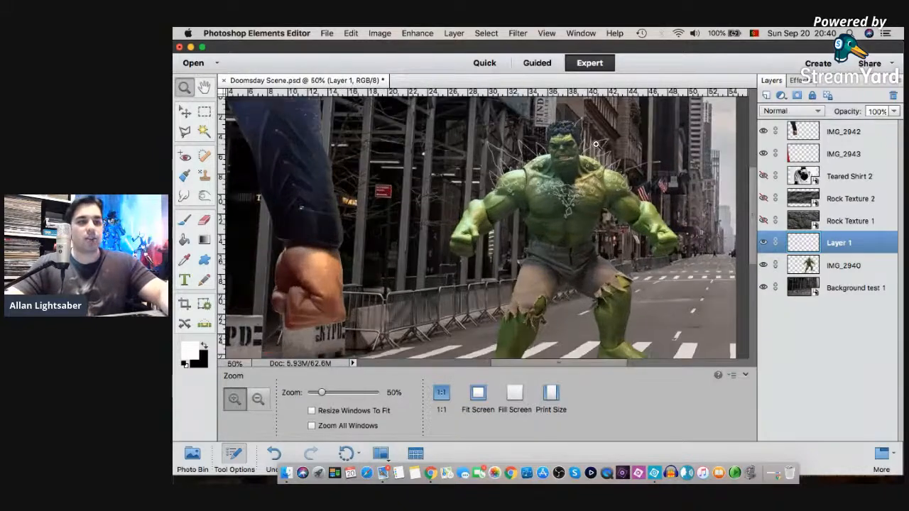
{"action": "left_click", "coordinate": [589, 147]}
{"action": "left_click", "coordinate": [586, 145]}
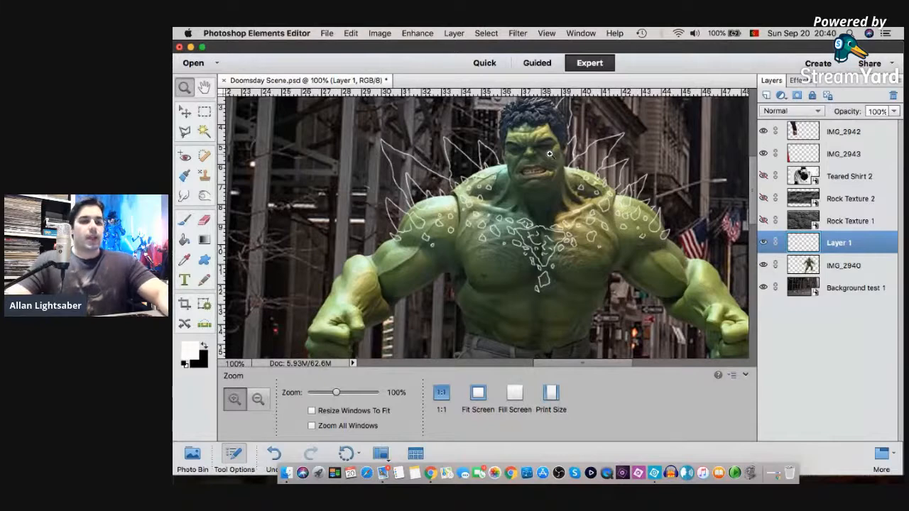
{"action": "left_click", "coordinate": [554, 154]}
{"action": "right_click", "coordinate": [516, 169]}
{"action": "left_click", "coordinate": [547, 172]}
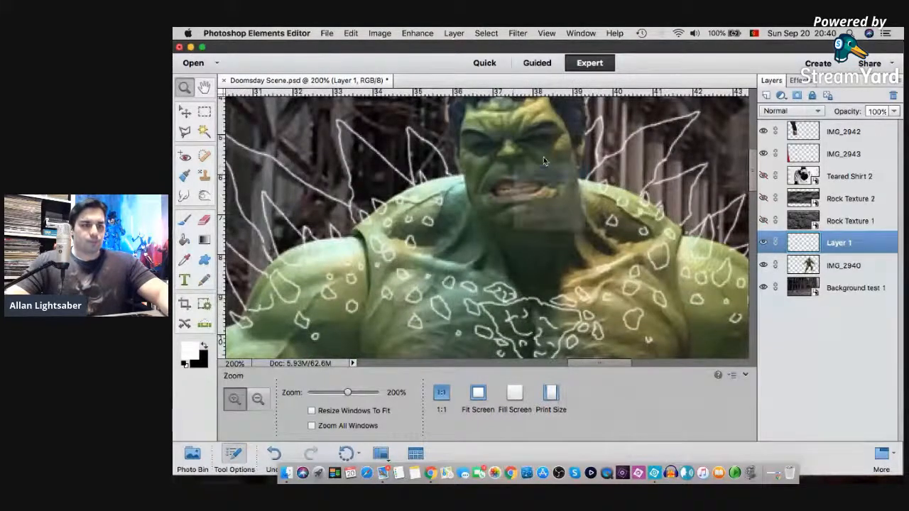
- Switch to the StreamYard broadcast page to check the viewer comments, and return to the Doomsday Scene in Photoshop Elements
{"action": "left_click", "coordinate": [191, 47]}
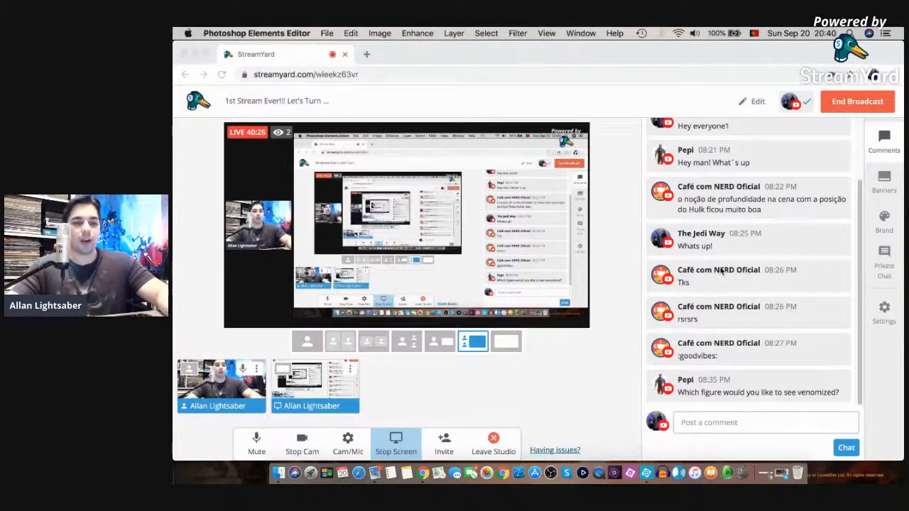
{"action": "scroll", "coordinate": [749, 284], "scroll_direction": "up", "scroll_amount": 3}
{"action": "scroll", "coordinate": [754, 283], "scroll_direction": "down", "scroll_amount": 3}
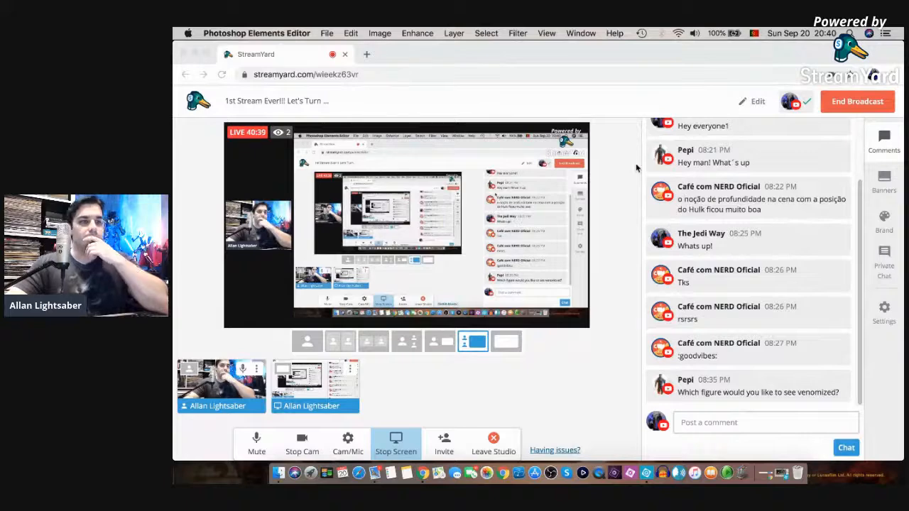
{"action": "left_click", "coordinate": [648, 473]}
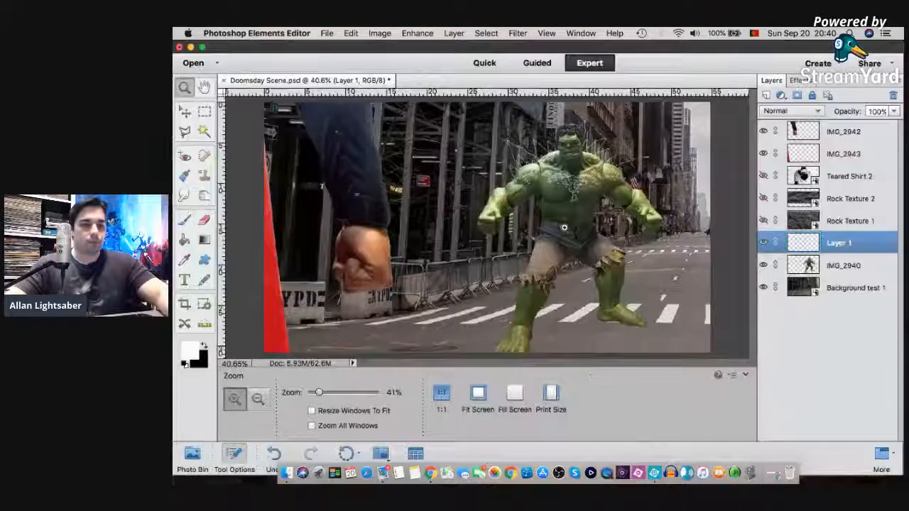
- Set the eraser size to 40 px and erase most of the tallest spike behind the figure's right shoulder
{"action": "left_click", "coordinate": [558, 166]}
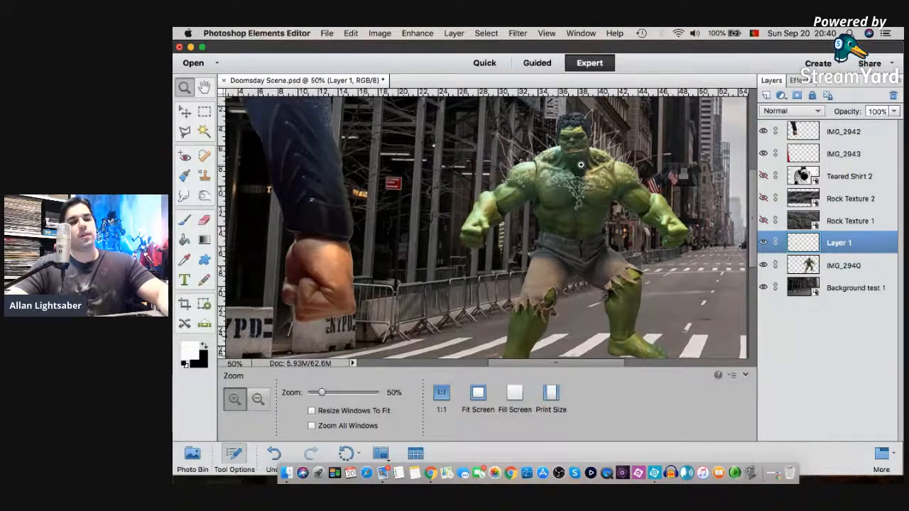
{"action": "left_click", "coordinate": [581, 165]}
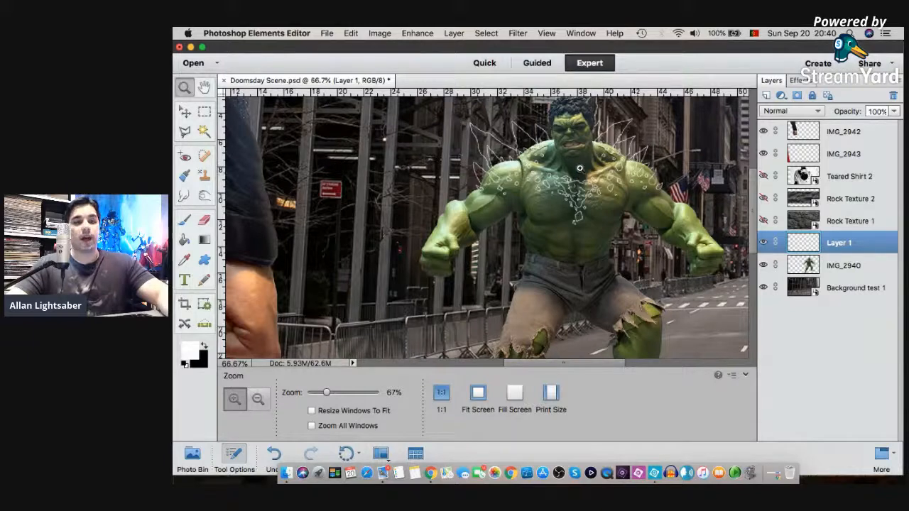
{"action": "left_click", "coordinate": [572, 167]}
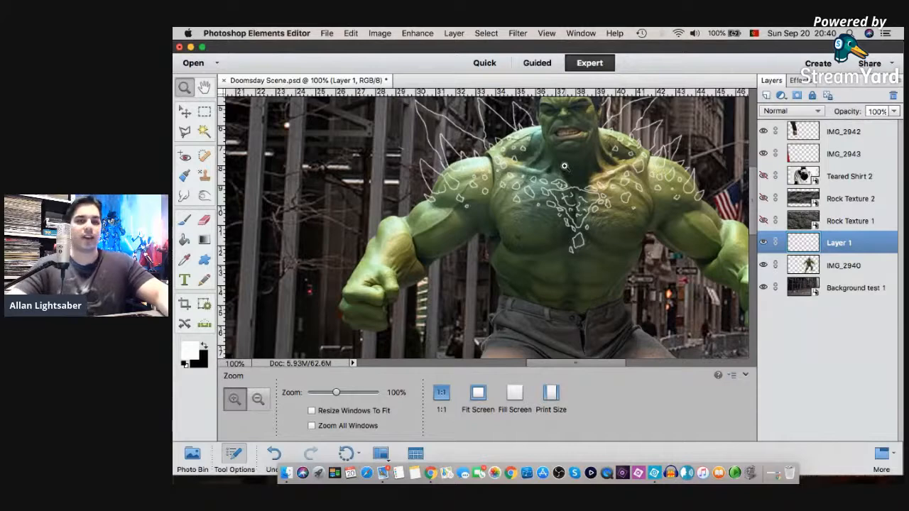
{"action": "left_click", "coordinate": [529, 146]}
{"action": "scroll", "coordinate": [475, 185], "scroll_direction": "down", "scroll_amount": 5}
{"action": "scroll", "coordinate": [475, 185], "scroll_direction": "up", "scroll_amount": 7}
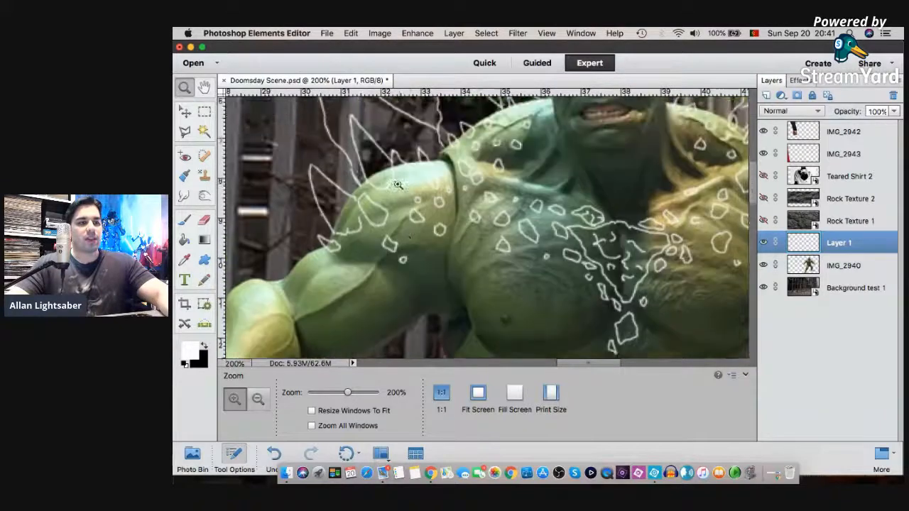
{"action": "scroll", "coordinate": [410, 282], "scroll_direction": "up", "scroll_amount": 3}
{"action": "key", "text": "e"}
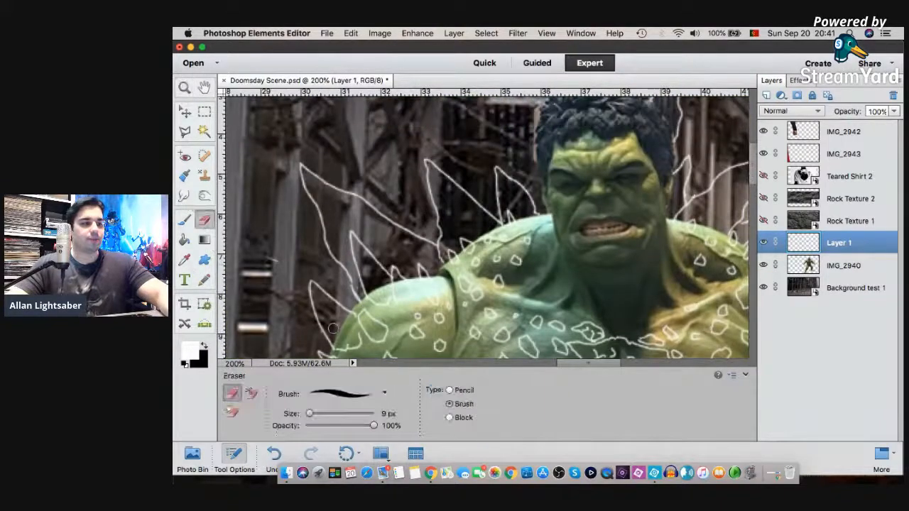
{"action": "left_click", "coordinate": [327, 414]}
{"action": "mouse_move", "coordinate": [302, 168]}
{"action": "left_mouse_down"}
{"action": "mouse_move", "coordinate": [362, 183]}
{"action": "mouse_move", "coordinate": [419, 228]}
{"action": "left_mouse_up"}
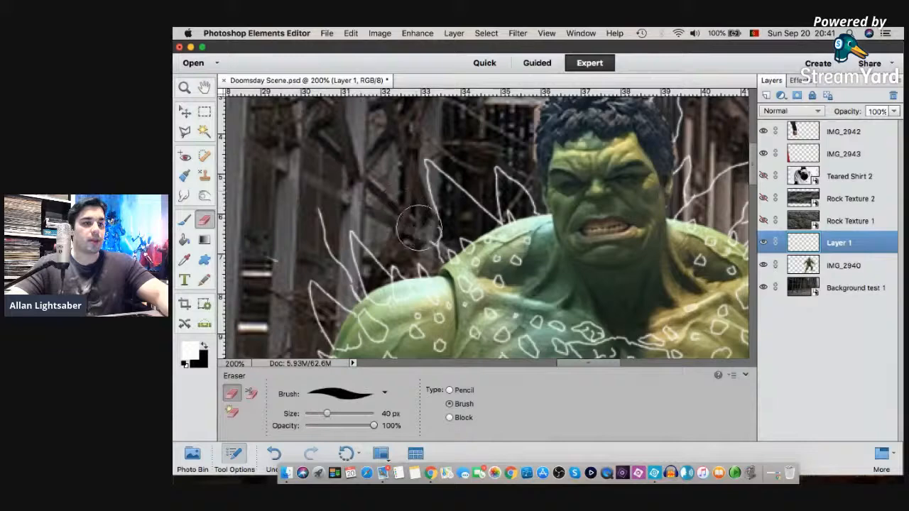
- Reduce the eraser to 19 px and erase the tall spikes beside the neck and the leftover shoulder spike line on the figure's right side
{"action": "left_click_drag", "start_coordinate": [316, 414], "coordinate": [315, 415]}
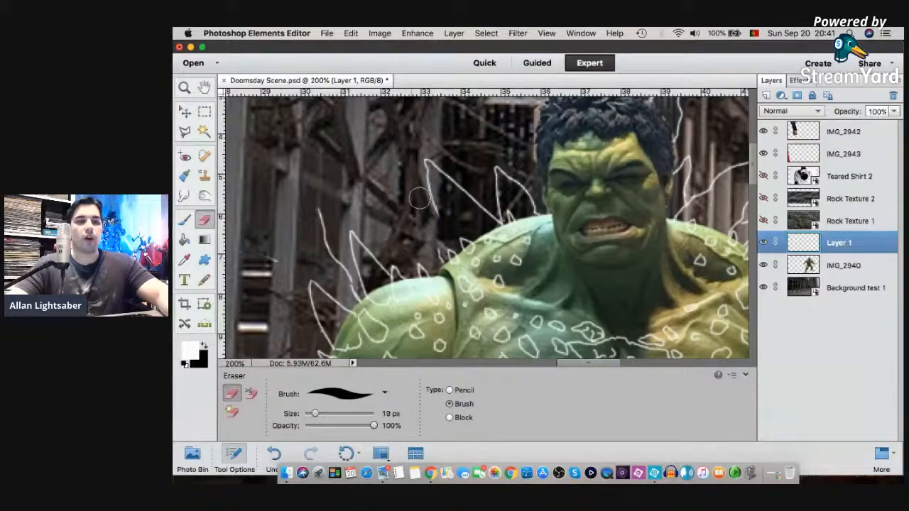
{"action": "mouse_move", "coordinate": [425, 213]}
{"action": "left_mouse_down"}
{"action": "mouse_move", "coordinate": [425, 162]}
{"action": "mouse_move", "coordinate": [500, 225]}
{"action": "left_mouse_up"}
{"action": "mouse_move", "coordinate": [499, 222]}
{"action": "left_mouse_down"}
{"action": "mouse_move", "coordinate": [494, 186]}
{"action": "mouse_move", "coordinate": [504, 171]}
{"action": "left_mouse_up"}
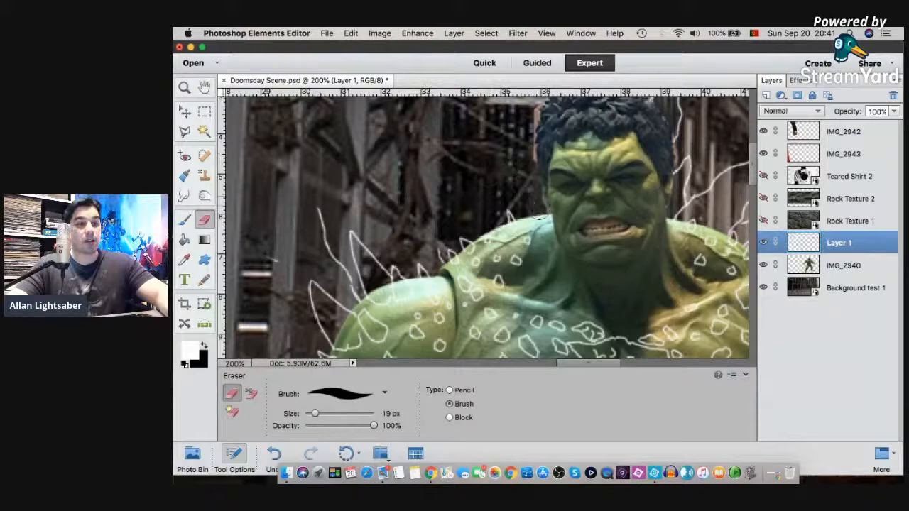
{"action": "left_click_drag", "start_coordinate": [318, 210], "coordinate": [346, 271]}
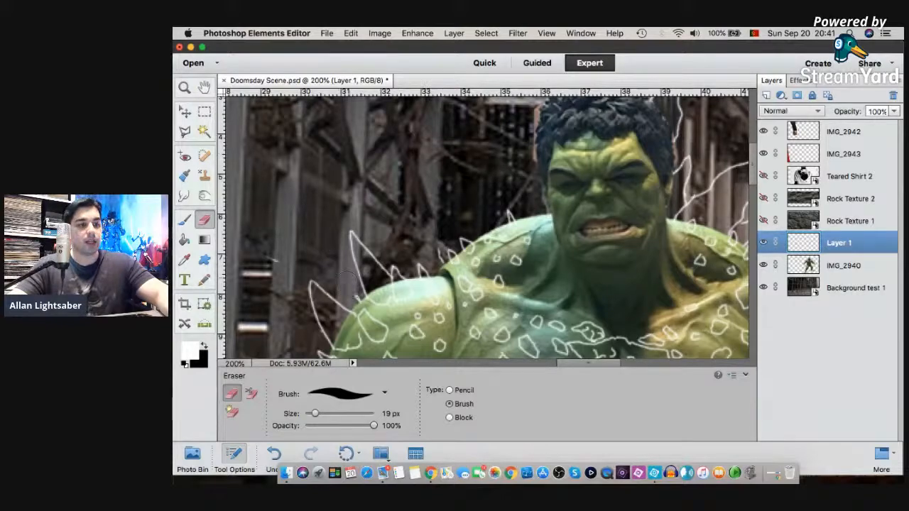
- Erase the long spikes fanning out behind the neck and shoulder on the figure's left side
{"action": "left_click", "coordinate": [205, 87]}
{"action": "mouse_move", "coordinate": [609, 221]}
{"action": "left_mouse_down"}
{"action": "mouse_move", "coordinate": [542, 235]}
{"action": "mouse_move", "coordinate": [396, 202]}
{"action": "left_mouse_up"}
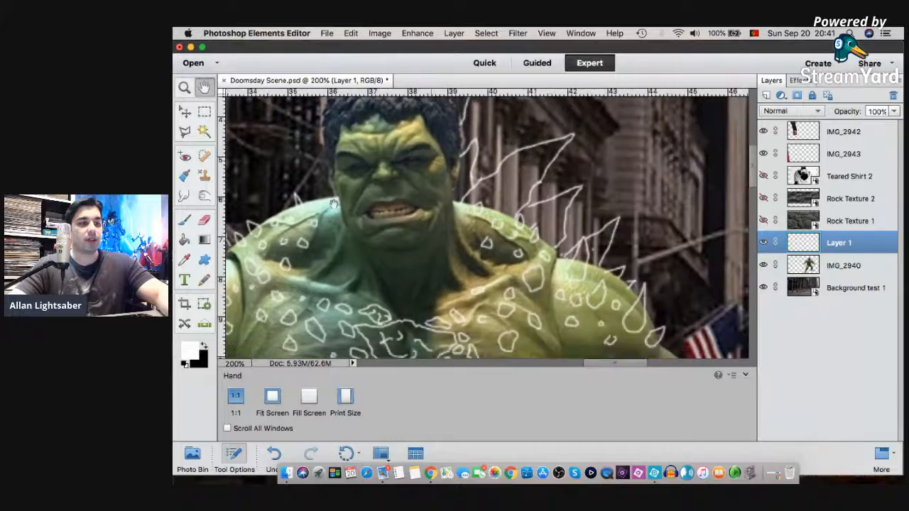
{"action": "left_click", "coordinate": [205, 221]}
{"action": "mouse_move", "coordinate": [623, 217]}
{"action": "left_mouse_down"}
{"action": "mouse_move", "coordinate": [609, 259]}
{"action": "mouse_move", "coordinate": [630, 279]}
{"action": "mouse_move", "coordinate": [599, 242]}
{"action": "mouse_move", "coordinate": [599, 229]}
{"action": "mouse_move", "coordinate": [572, 231]}
{"action": "mouse_move", "coordinate": [557, 254]}
{"action": "mouse_move", "coordinate": [569, 196]}
{"action": "mouse_move", "coordinate": [529, 199]}
{"action": "mouse_move", "coordinate": [507, 213]}
{"action": "mouse_move", "coordinate": [562, 140]}
{"action": "mouse_move", "coordinate": [503, 163]}
{"action": "mouse_move", "coordinate": [462, 203]}
{"action": "left_mouse_up"}
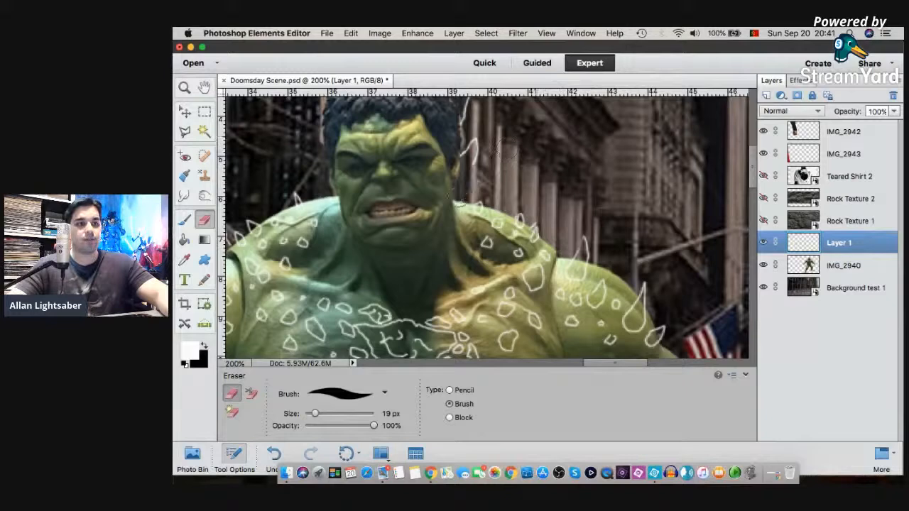
- Erase the spikes beside the jaw and behind the hair on the figure's left side, and check the full composite
{"action": "left_click_drag", "start_coordinate": [462, 158], "coordinate": [477, 148]}
{"action": "scroll", "coordinate": [495, 184], "scroll_direction": "down", "scroll_amount": 5}
{"action": "scroll", "coordinate": [495, 183], "scroll_direction": "up", "scroll_amount": 5}
{"action": "scroll", "coordinate": [497, 182], "scroll_direction": "up", "scroll_amount": 3}
{"action": "left_click_drag", "start_coordinate": [464, 242], "coordinate": [461, 257]}
{"action": "left_click", "coordinate": [184, 87]}
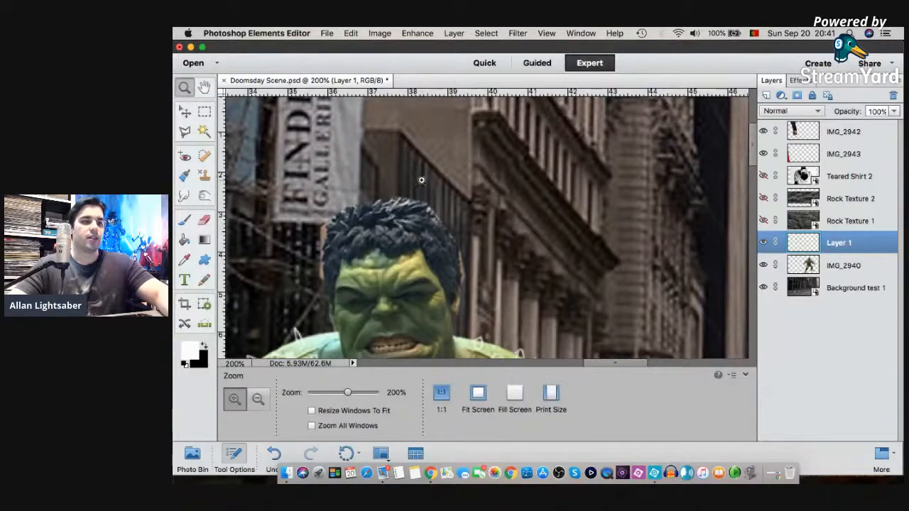
{"action": "right_click", "coordinate": [420, 178]}
{"action": "left_click", "coordinate": [450, 190]}
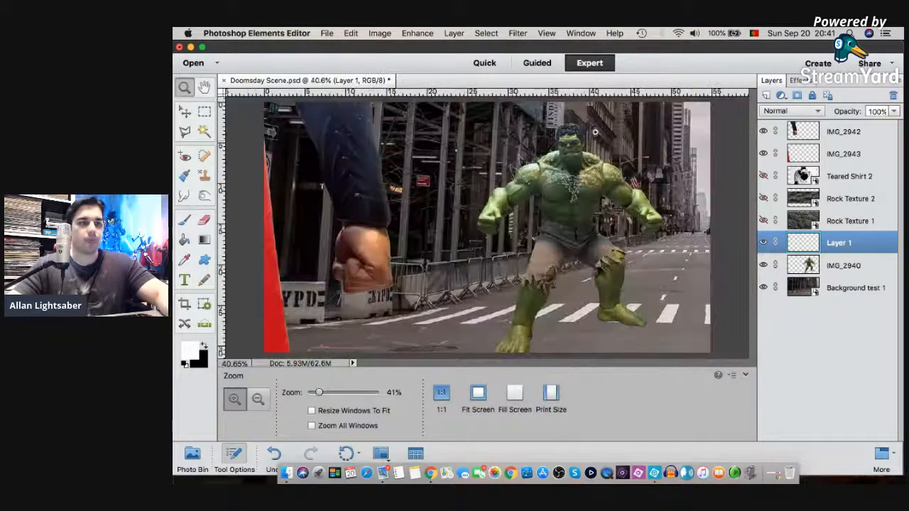
{"action": "left_click", "coordinate": [581, 143]}
{"action": "left_click", "coordinate": [581, 144]}
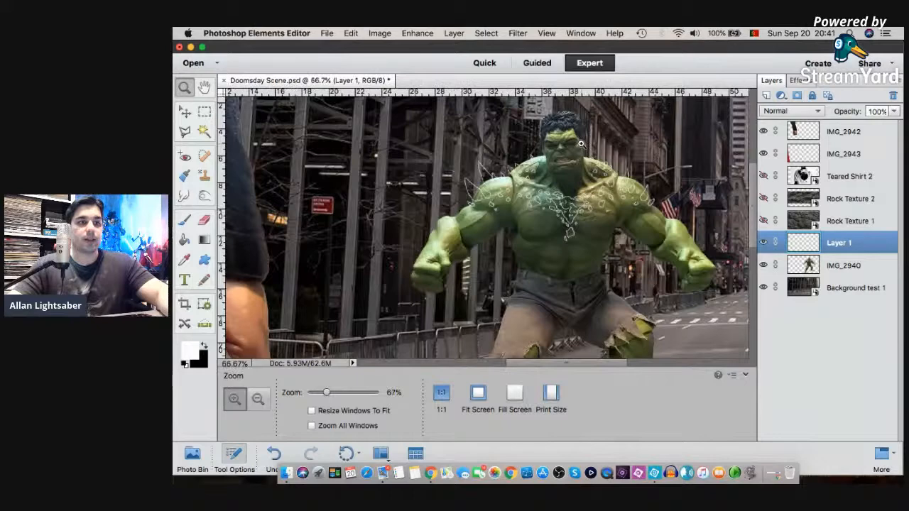
- Draw two pointed spikes rising behind the shoulder on the flag side with the 2 px brush, and check the full composite
{"action": "left_click", "coordinate": [581, 143]}
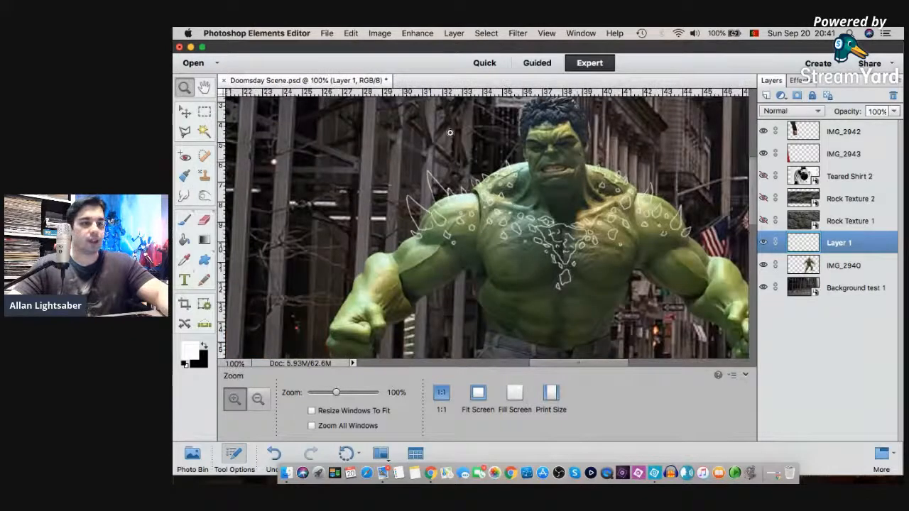
{"action": "left_click", "coordinate": [628, 162]}
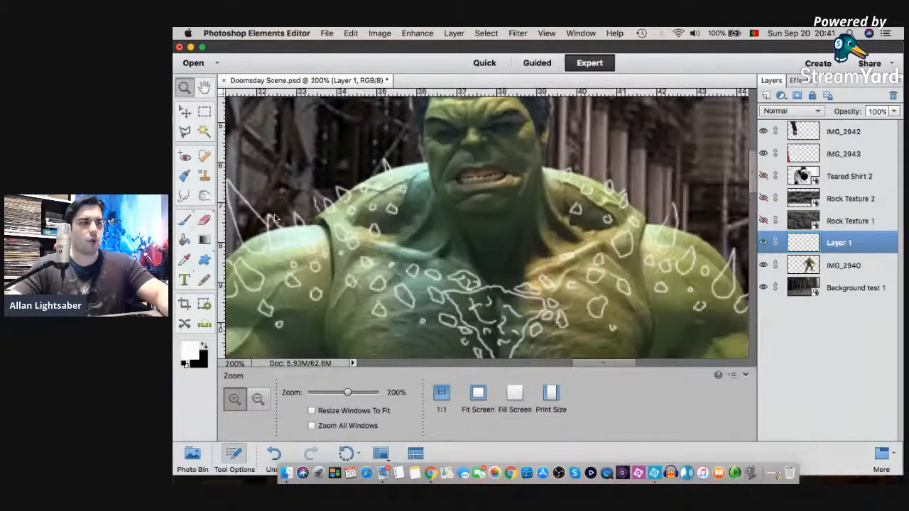
{"action": "key", "text": "b"}
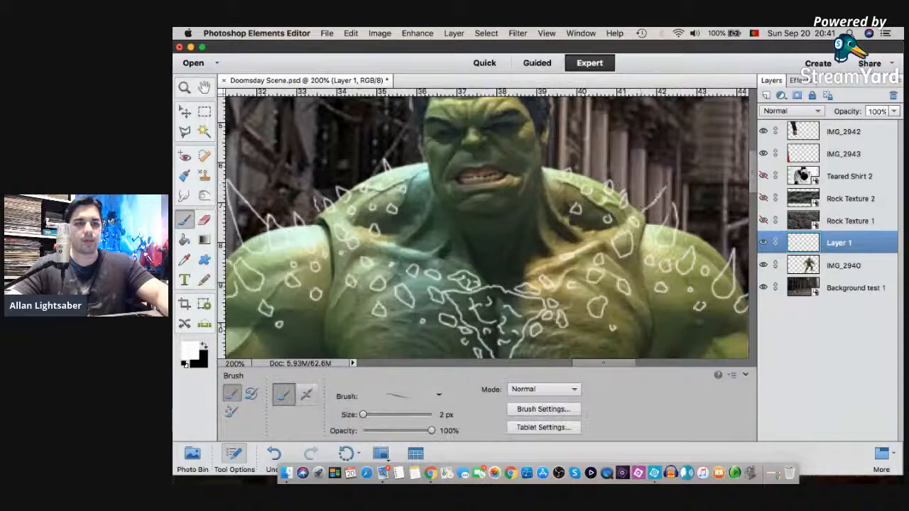
{"action": "mouse_move", "coordinate": [687, 157]}
{"action": "left_mouse_down"}
{"action": "mouse_move", "coordinate": [673, 186]}
{"action": "mouse_move", "coordinate": [678, 227]}
{"action": "left_mouse_up"}
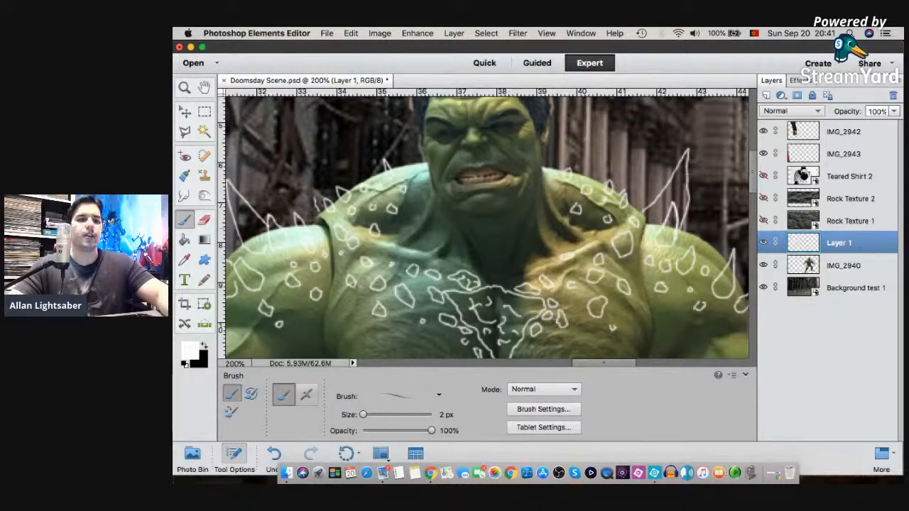
{"action": "left_click_drag", "start_coordinate": [687, 229], "coordinate": [719, 211]}
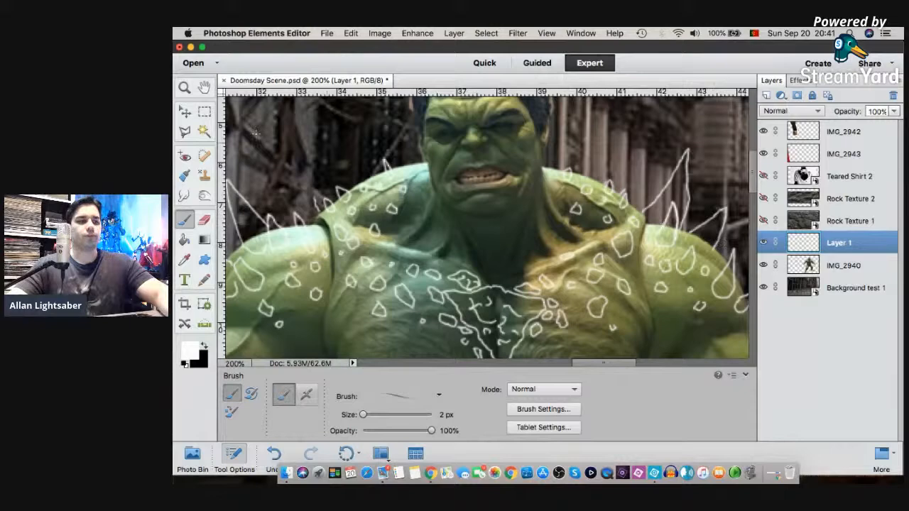
{"action": "left_click", "coordinate": [204, 87]}
{"action": "left_click_drag", "start_coordinate": [545, 204], "coordinate": [458, 246]}
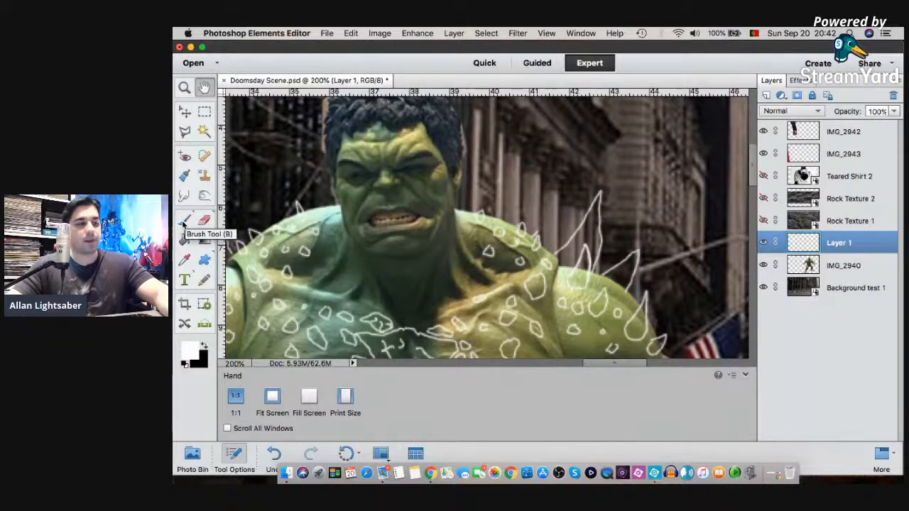
{"action": "left_click", "coordinate": [183, 87]}
{"action": "right_click", "coordinate": [518, 181]}
{"action": "left_click", "coordinate": [526, 186]}
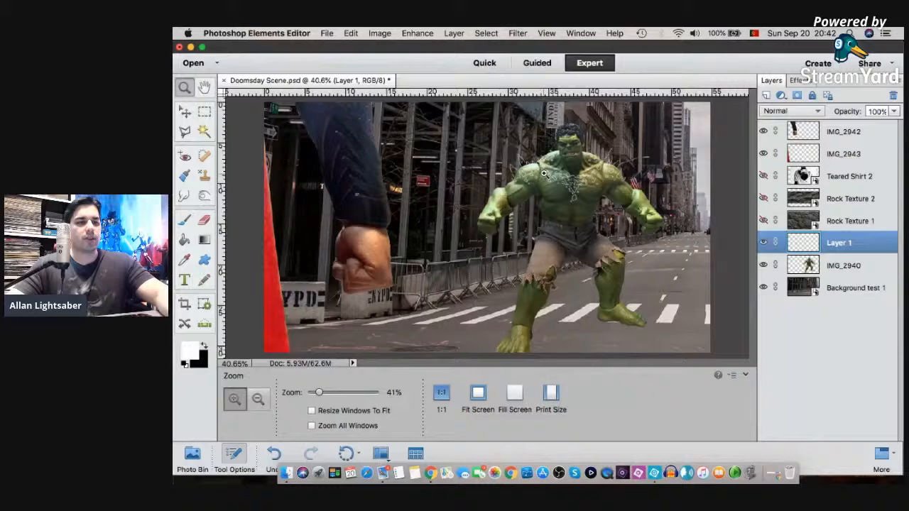
- Draw one tall spike beside the head and one long spike slanting outward behind the shoulder on the flag side
{"action": "left_click", "coordinate": [598, 133]}
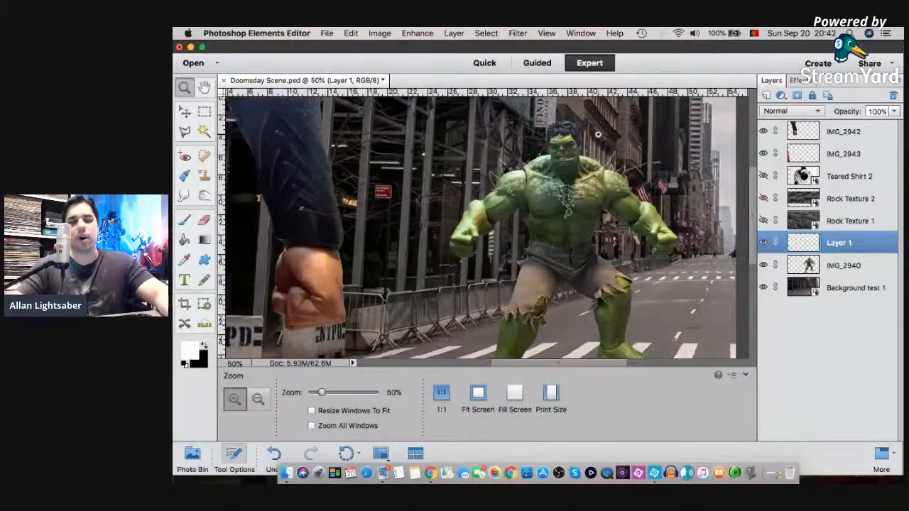
{"action": "left_click", "coordinate": [598, 134]}
{"action": "left_click", "coordinate": [597, 134]}
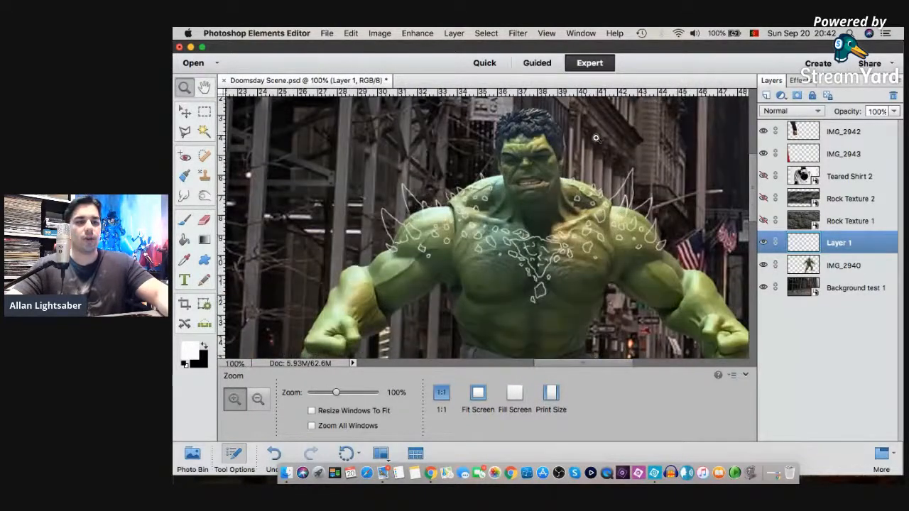
{"action": "left_click", "coordinate": [596, 137]}
{"action": "key", "text": "b"}
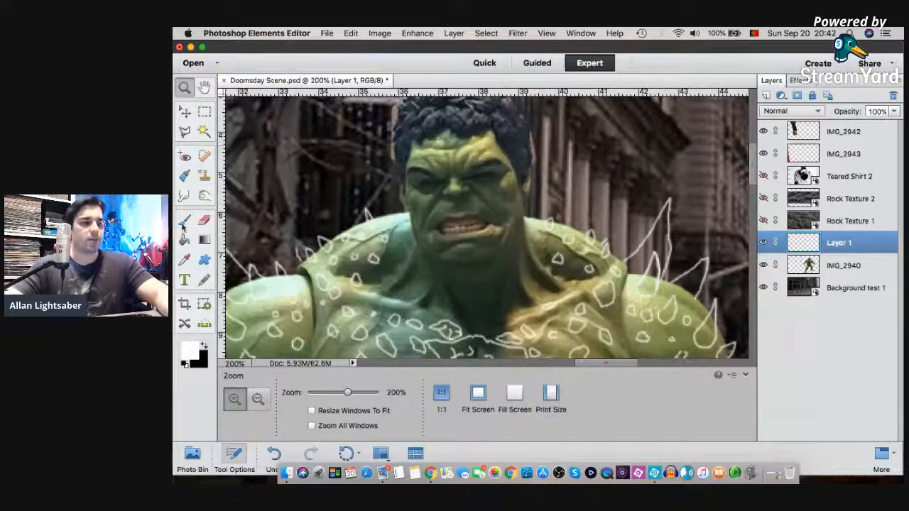
{"action": "scroll", "coordinate": [542, 180], "scroll_direction": "up", "scroll_amount": 1}
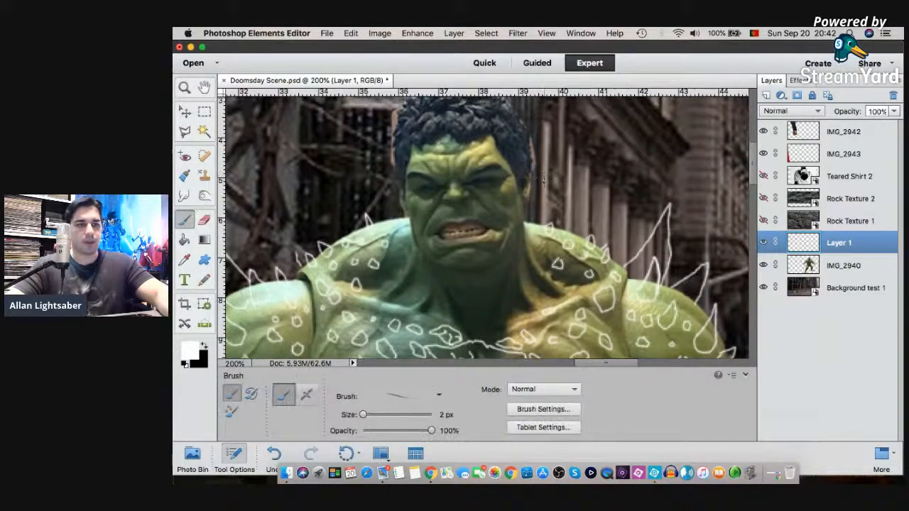
{"action": "scroll", "coordinate": [541, 179], "scroll_direction": "up", "scroll_amount": 5}
{"action": "mouse_move", "coordinate": [531, 220]}
{"action": "left_mouse_down"}
{"action": "mouse_move", "coordinate": [572, 176]}
{"action": "mouse_move", "coordinate": [555, 250]}
{"action": "left_mouse_up"}
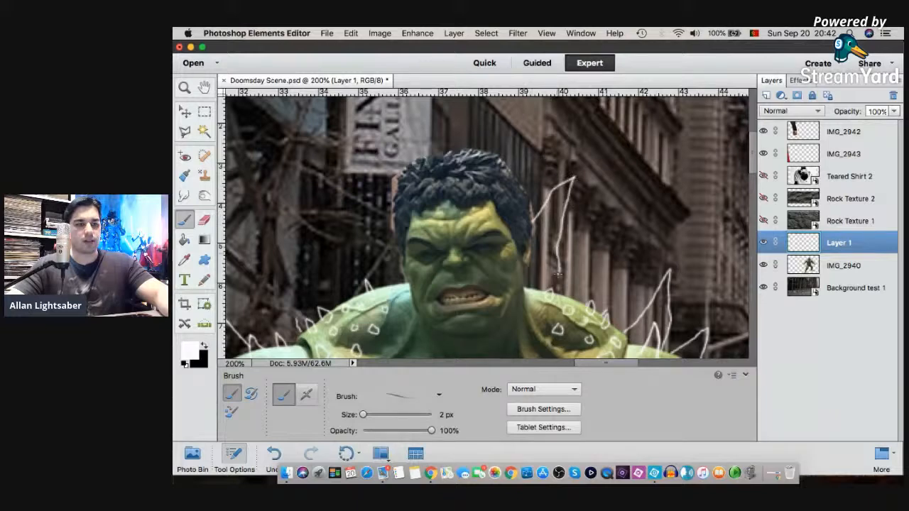
{"action": "left_click_drag", "start_coordinate": [586, 273], "coordinate": [711, 222]}
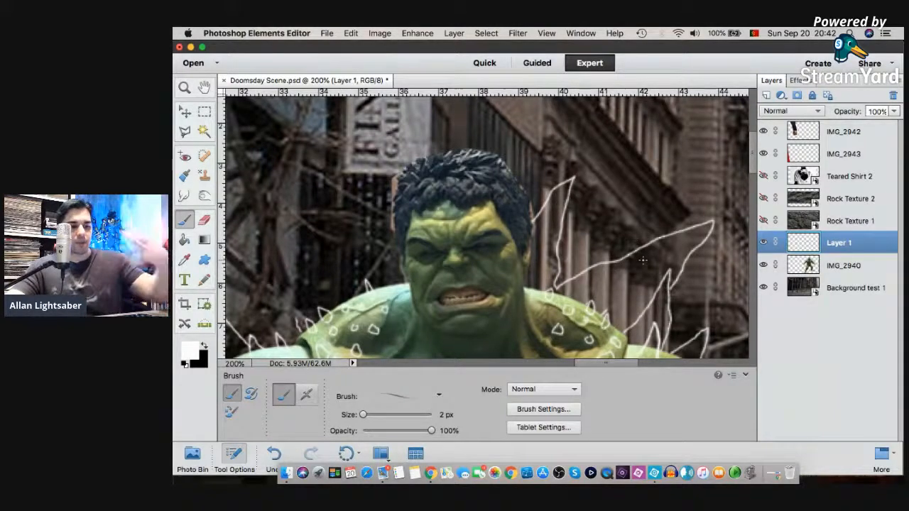
- Draw a long, nearly horizontal spike pointing outward behind the shoulder on the flag side, and check the full composite
{"action": "left_click", "coordinate": [204, 86]}
{"action": "left_click_drag", "start_coordinate": [438, 193], "coordinate": [386, 152]}
{"action": "scroll", "coordinate": [547, 232], "scroll_direction": "right", "scroll_amount": 6}
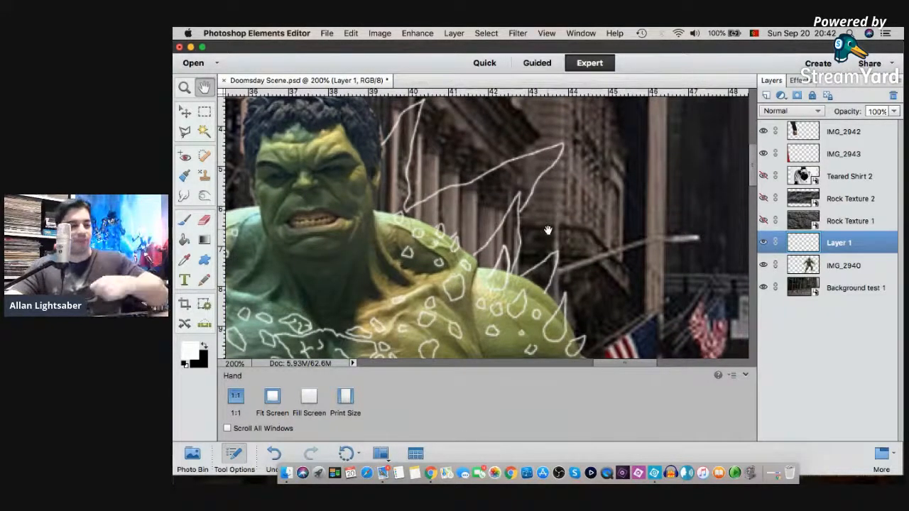
{"action": "left_click", "coordinate": [183, 221]}
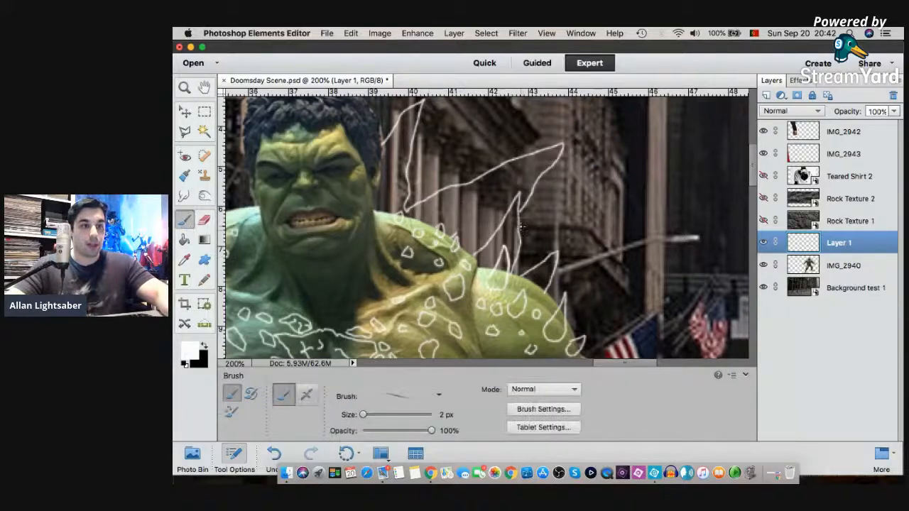
{"action": "mouse_move", "coordinate": [548, 222]}
{"action": "left_mouse_down"}
{"action": "mouse_move", "coordinate": [667, 208]}
{"action": "mouse_move", "coordinate": [561, 285]}
{"action": "left_mouse_up"}
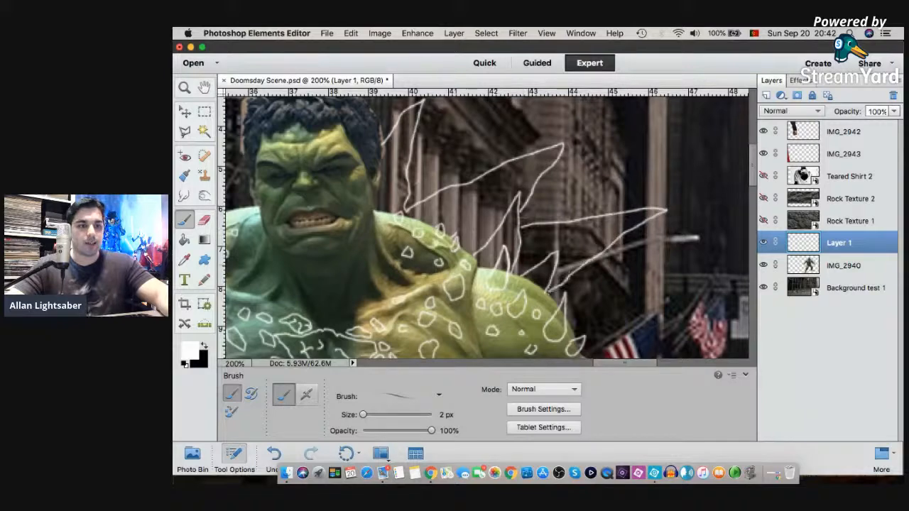
{"action": "left_click", "coordinate": [184, 86]}
{"action": "right_click", "coordinate": [537, 151]}
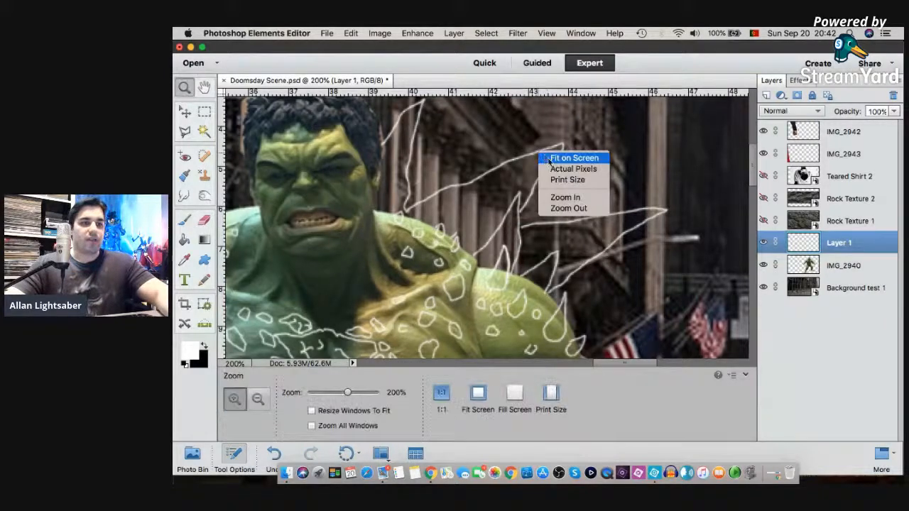
{"action": "left_click", "coordinate": [565, 155]}
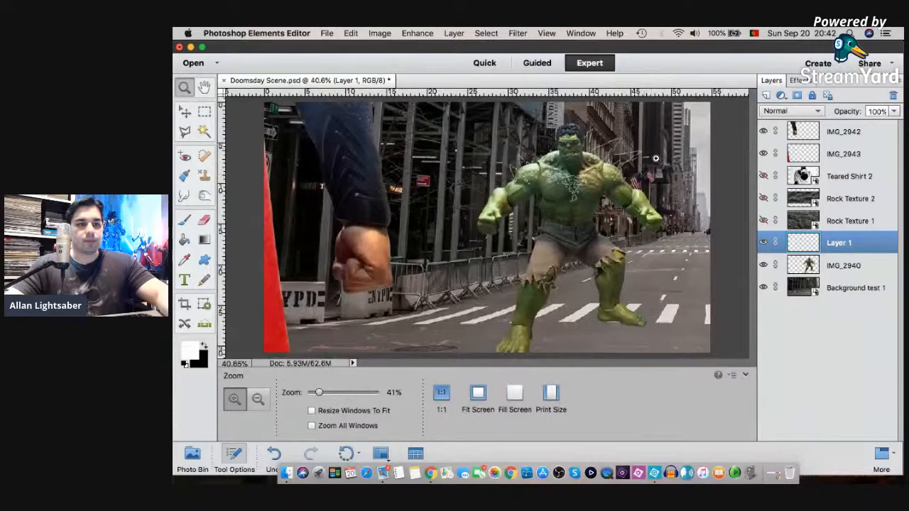
- Draw two long spikes pointing outward behind the jaw and the shoulder on the side away from the flags
{"action": "left_click", "coordinate": [656, 158]}
{"action": "left_click", "coordinate": [648, 162]}
{"action": "left_click", "coordinate": [635, 174]}
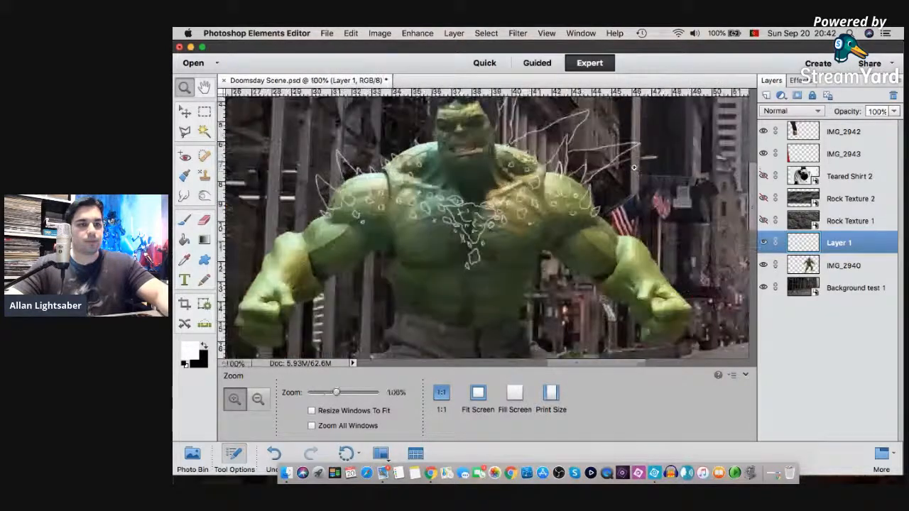
{"action": "left_click", "coordinate": [401, 172]}
{"action": "key", "text": "h"}
{"action": "left_click_drag", "start_coordinate": [386, 163], "coordinate": [526, 236]}
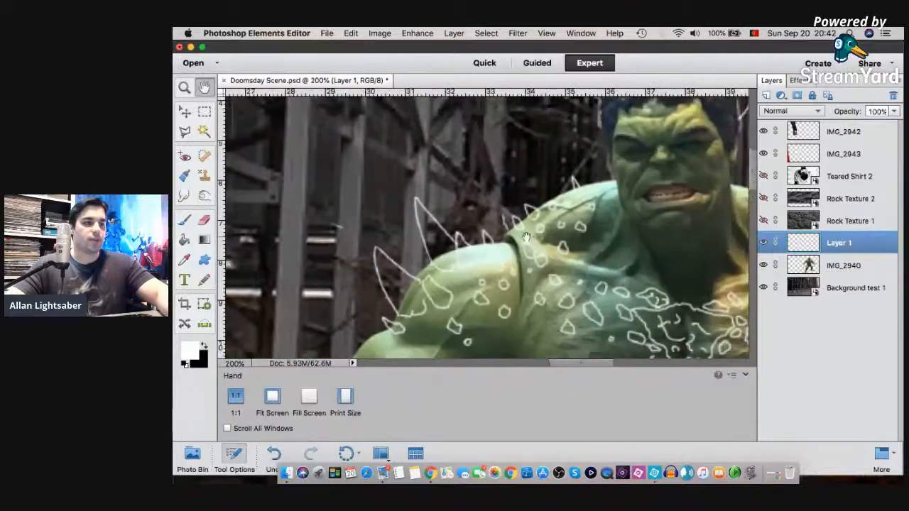
{"action": "key", "text": "b"}
{"action": "mouse_move", "coordinate": [570, 133]}
{"action": "left_mouse_down"}
{"action": "mouse_move", "coordinate": [473, 113]}
{"action": "mouse_move", "coordinate": [548, 166]}
{"action": "left_mouse_up"}
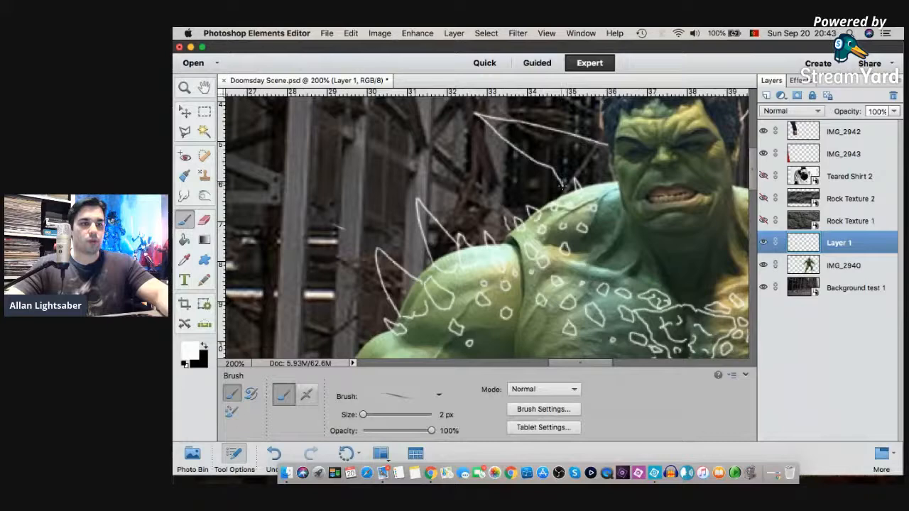
{"action": "mouse_move", "coordinate": [541, 192]}
{"action": "left_mouse_down"}
{"action": "mouse_move", "coordinate": [433, 157]}
{"action": "mouse_move", "coordinate": [459, 229]}
{"action": "left_mouse_up"}
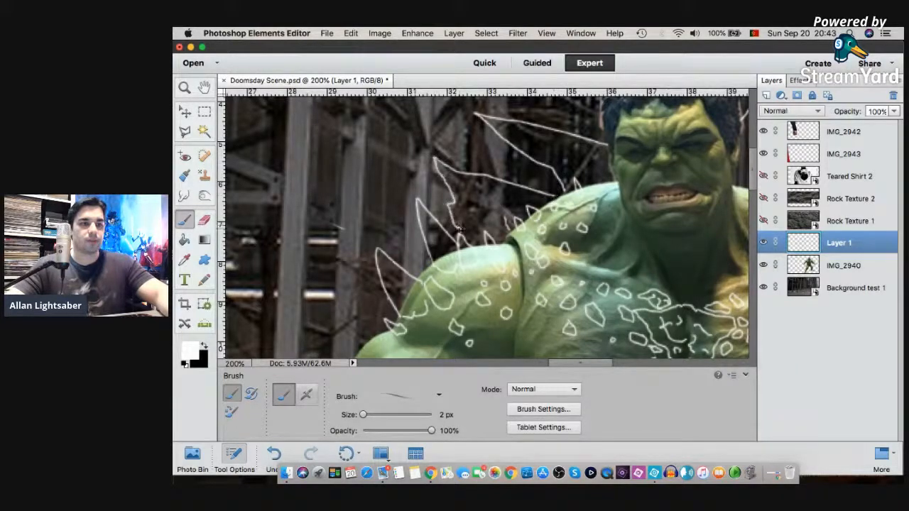
- Check the full composite, and erase the long spikes nearest the head on both sides with the 19 px eraser
{"action": "left_click", "coordinate": [184, 86]}
{"action": "right_click", "coordinate": [711, 125]}
{"action": "left_click", "coordinate": [725, 130]}
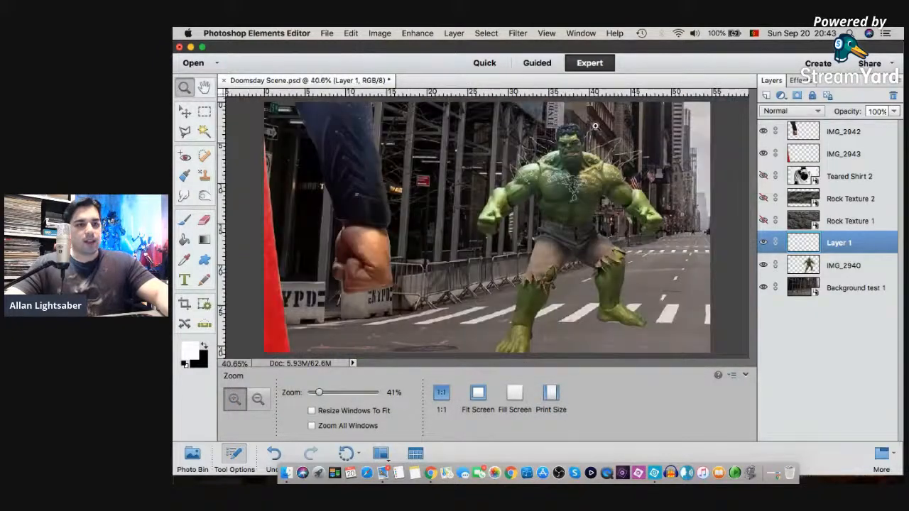
{"action": "left_click", "coordinate": [595, 126]}
{"action": "left_click", "coordinate": [550, 134]}
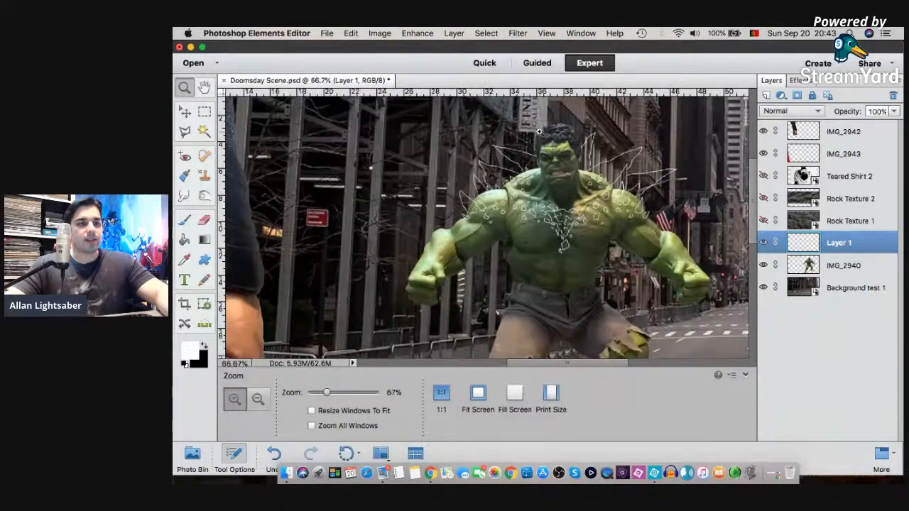
{"action": "left_click", "coordinate": [536, 138]}
{"action": "key", "text": "e"}
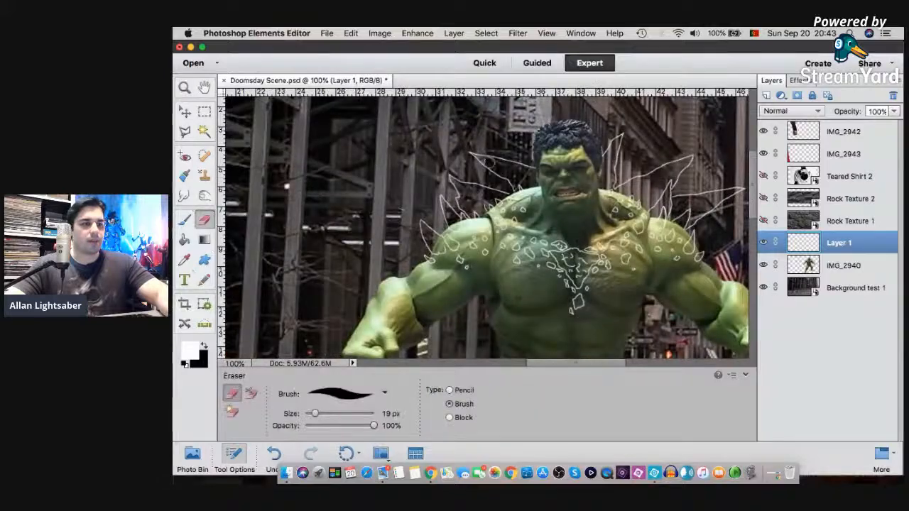
{"action": "left_click_drag", "start_coordinate": [532, 166], "coordinate": [472, 153]}
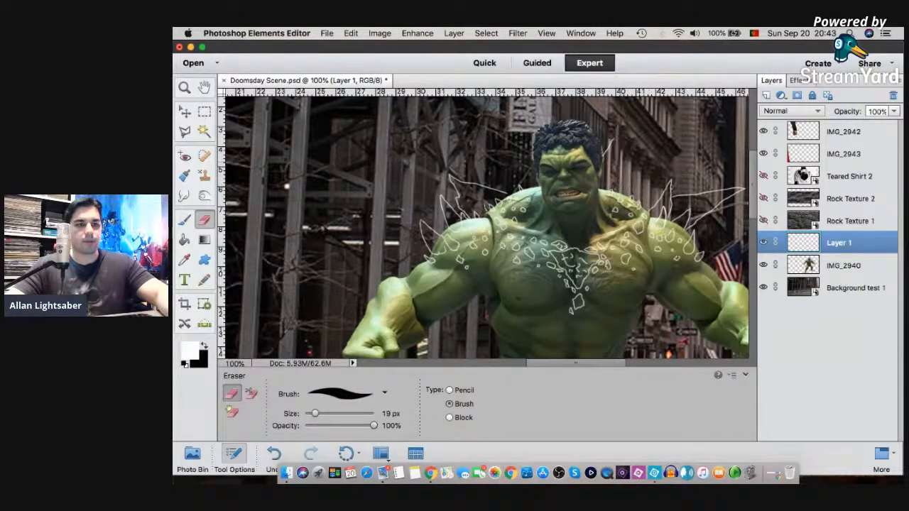
- Draw short spikes behind the neck on both sides with the 2 px brush, and undo the last stroke
{"action": "key", "text": "b"}
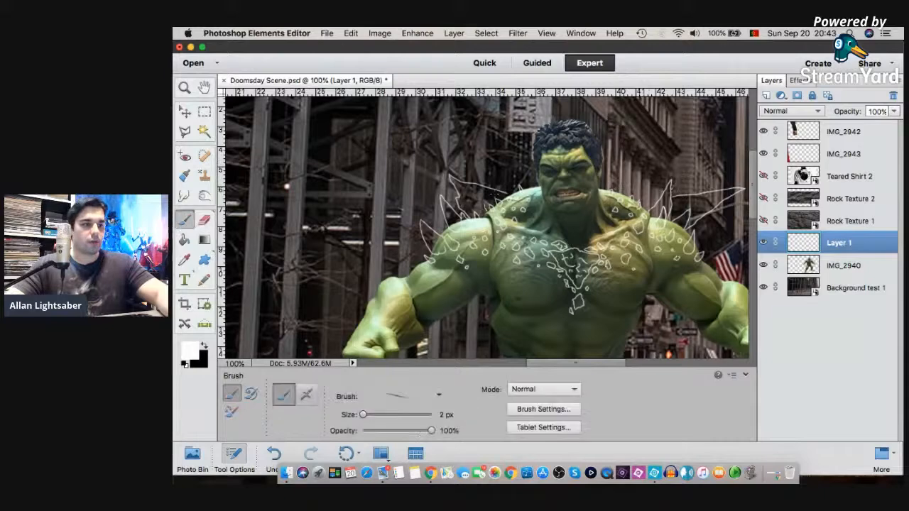
{"action": "left_click_drag", "start_coordinate": [508, 197], "coordinate": [506, 172]}
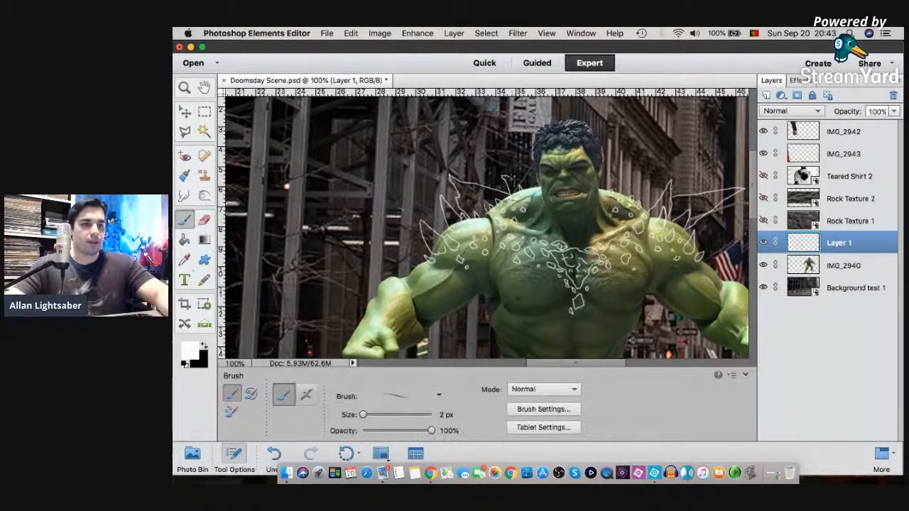
{"action": "key", "text": "super+z"}
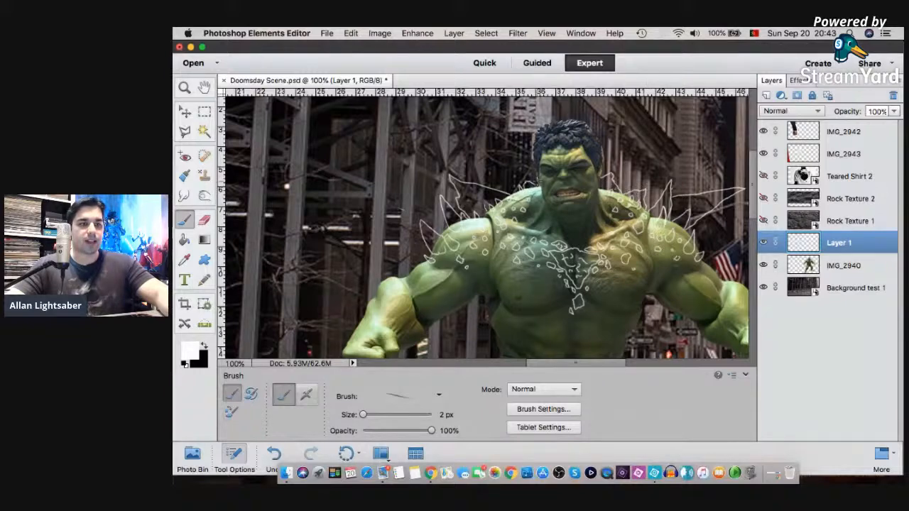
{"action": "key", "text": "super+z"}
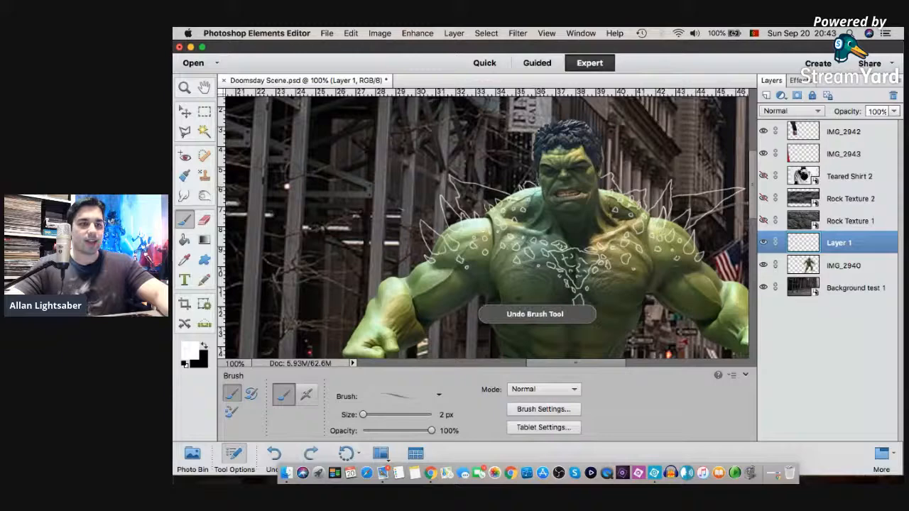
- Examine the reworked shoulder and neck spikes against the whole scene and at 100% zoom
{"action": "left_click", "coordinate": [183, 87]}
{"action": "right_click", "coordinate": [616, 200]}
{"action": "left_click", "coordinate": [650, 205]}
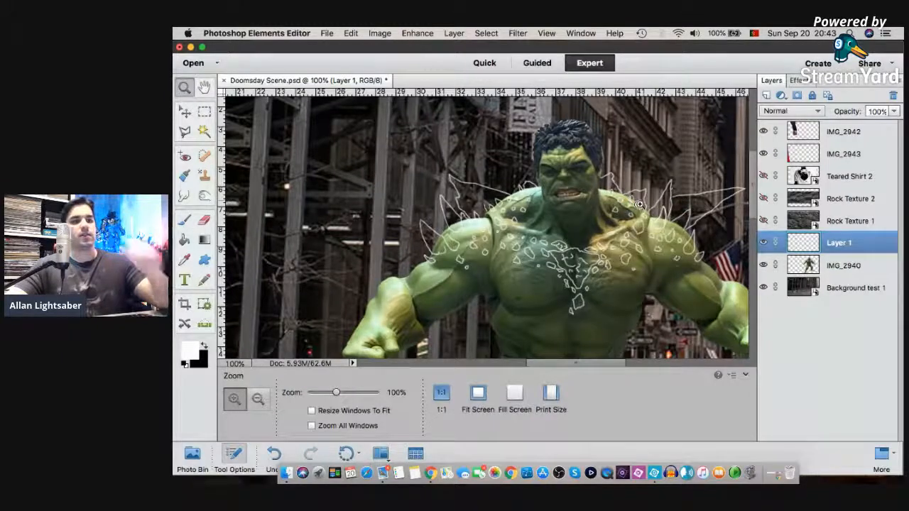
{"action": "left_click", "coordinate": [584, 151]}
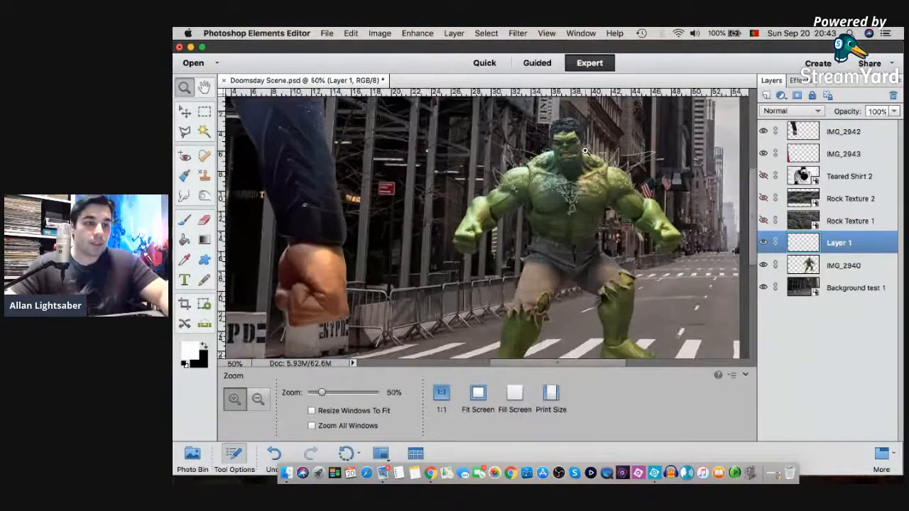
{"action": "left_click", "coordinate": [582, 151]}
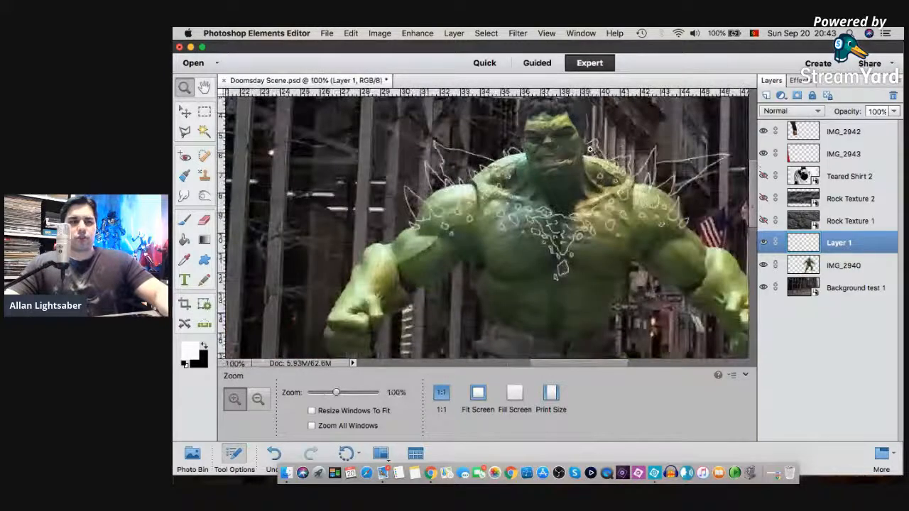
{"action": "left_click", "coordinate": [586, 150]}
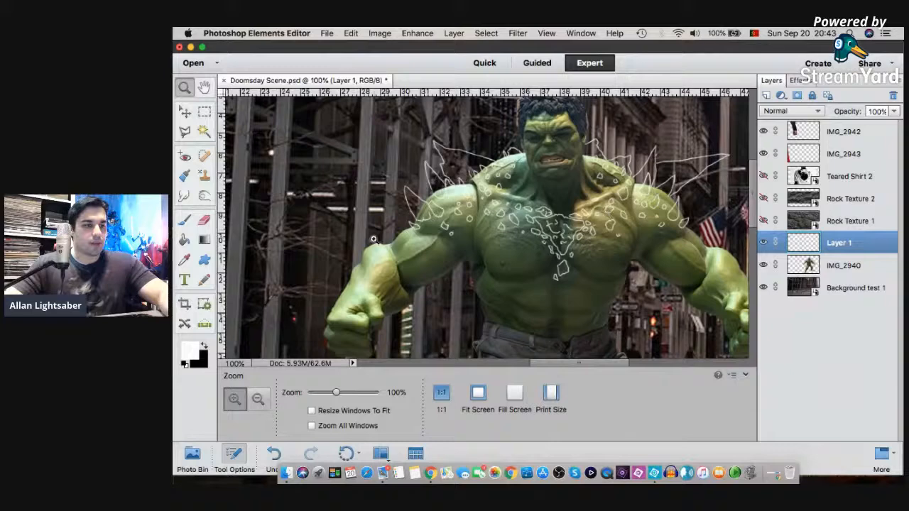
{"action": "scroll", "coordinate": [373, 249], "scroll_direction": "up", "scroll_amount": 5}
{"action": "left_click", "coordinate": [204, 86]}
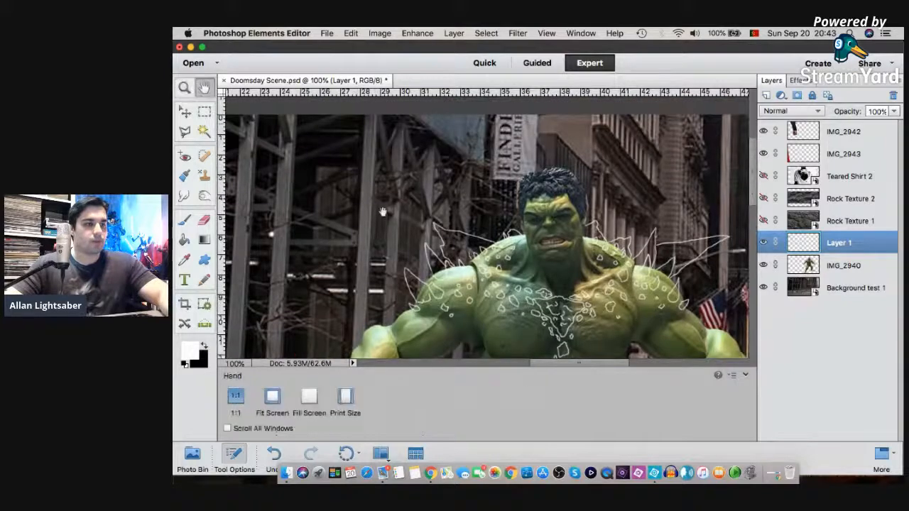
- Examine the fist on the side away from the flags at 300% zoom
{"action": "scroll", "coordinate": [426, 152], "scroll_direction": "down", "scroll_amount": 8}
{"action": "left_click", "coordinate": [184, 87]}
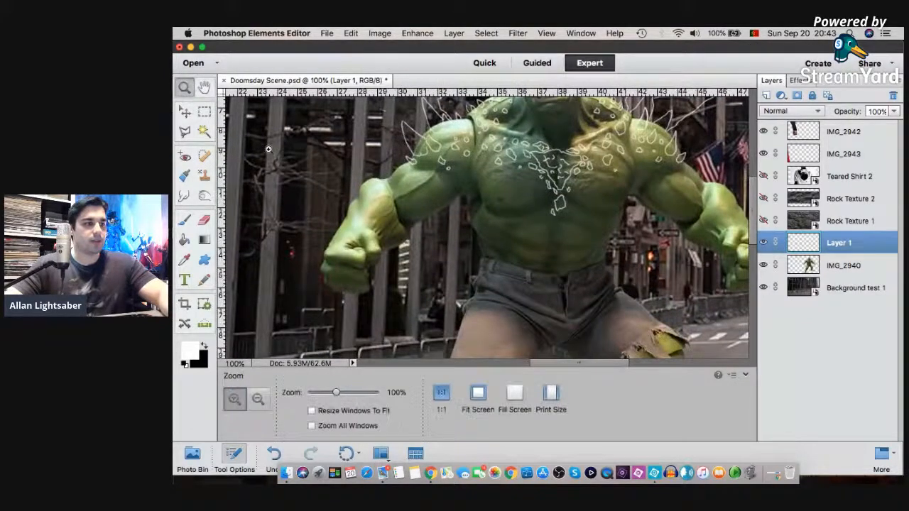
{"action": "left_click", "coordinate": [342, 263]}
{"action": "left_click", "coordinate": [335, 255]}
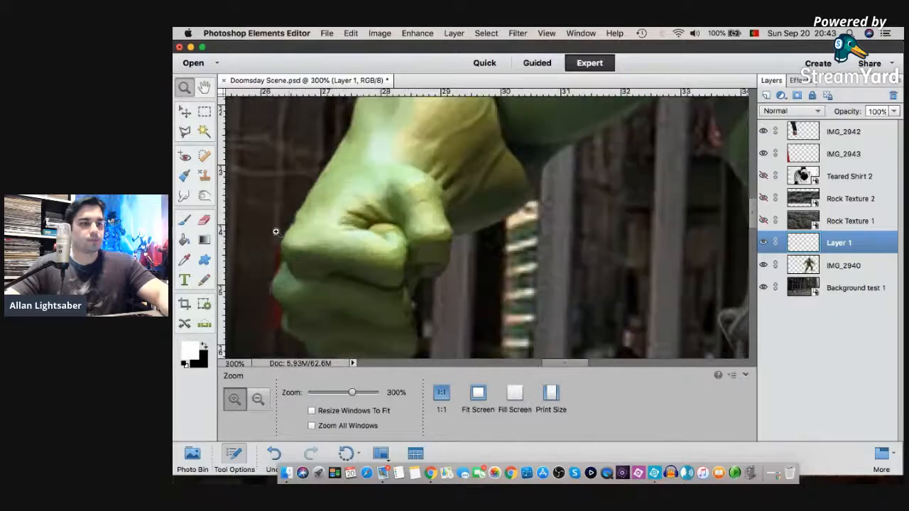
- Switch to StreamYard in the browser to check the viewer comments, and return to the Doomsday Scene document
{"action": "left_click", "coordinate": [191, 47]}
{"action": "scroll", "coordinate": [767, 319], "scroll_direction": "up", "scroll_amount": 3}
{"action": "scroll", "coordinate": [767, 316], "scroll_direction": "down", "scroll_amount": 3}
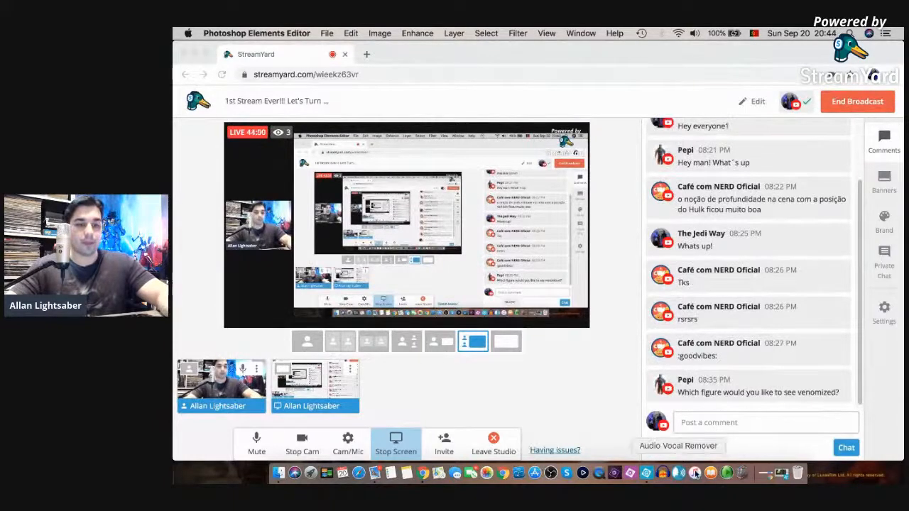
{"action": "left_click", "coordinate": [779, 474]}
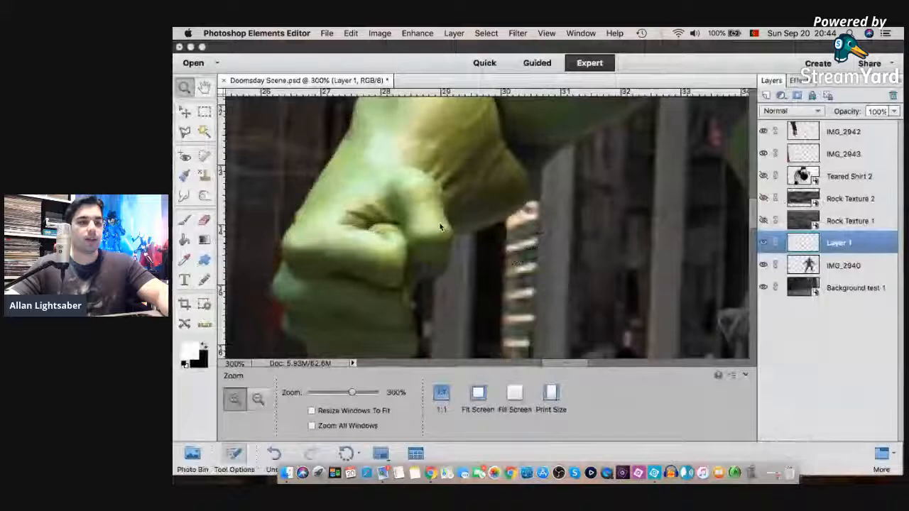
- Draw curved pointed spikes along the knuckles of the fist away from the flags with the 2 px brush, undoing the misplaced strokes
{"action": "left_click", "coordinate": [203, 88]}
{"action": "mouse_move", "coordinate": [367, 176]}
{"action": "left_mouse_down"}
{"action": "mouse_move", "coordinate": [434, 152]}
{"action": "mouse_move", "coordinate": [425, 97]}
{"action": "left_mouse_up"}
{"action": "key", "text": "b"}
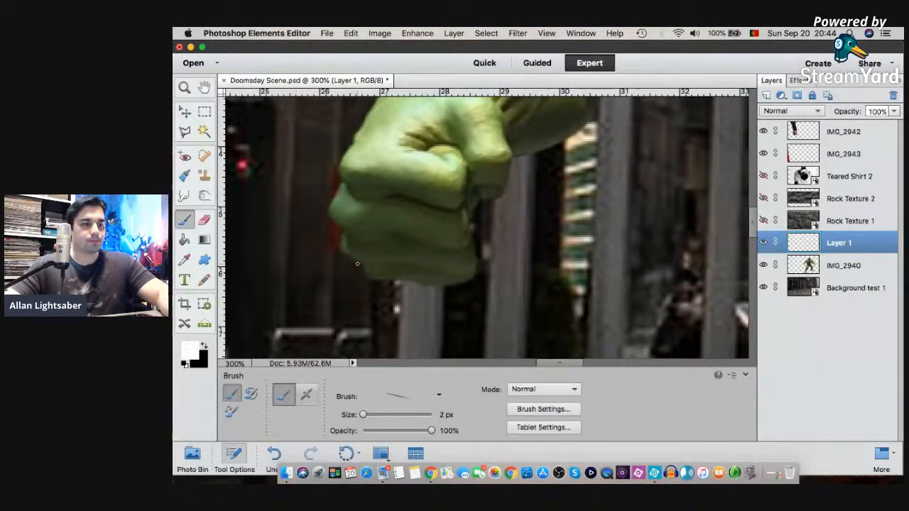
{"action": "mouse_move", "coordinate": [356, 266]}
{"action": "left_mouse_down"}
{"action": "mouse_move", "coordinate": [378, 306]}
{"action": "mouse_move", "coordinate": [368, 275]}
{"action": "left_mouse_up"}
{"action": "mouse_move", "coordinate": [338, 231]}
{"action": "left_mouse_down"}
{"action": "mouse_move", "coordinate": [324, 258]}
{"action": "mouse_move", "coordinate": [339, 264]}
{"action": "left_mouse_up"}
{"action": "mouse_move", "coordinate": [335, 184]}
{"action": "left_mouse_down"}
{"action": "mouse_move", "coordinate": [313, 210]}
{"action": "mouse_move", "coordinate": [309, 240]}
{"action": "left_mouse_up"}
{"action": "key", "text": "super+z"}
{"action": "mouse_move", "coordinate": [334, 171]}
{"action": "left_mouse_down"}
{"action": "mouse_move", "coordinate": [308, 231]}
{"action": "mouse_move", "coordinate": [316, 252]}
{"action": "mouse_move", "coordinate": [340, 200]}
{"action": "left_mouse_up"}
{"action": "mouse_move", "coordinate": [335, 128]}
{"action": "left_mouse_down"}
{"action": "mouse_move", "coordinate": [316, 175]}
{"action": "mouse_move", "coordinate": [335, 209]}
{"action": "mouse_move", "coordinate": [338, 142]}
{"action": "mouse_move", "coordinate": [324, 176]}
{"action": "mouse_move", "coordinate": [326, 206]}
{"action": "mouse_move", "coordinate": [346, 245]}
{"action": "mouse_move", "coordinate": [351, 207]}
{"action": "left_mouse_up"}
{"action": "key", "text": "super+z"}
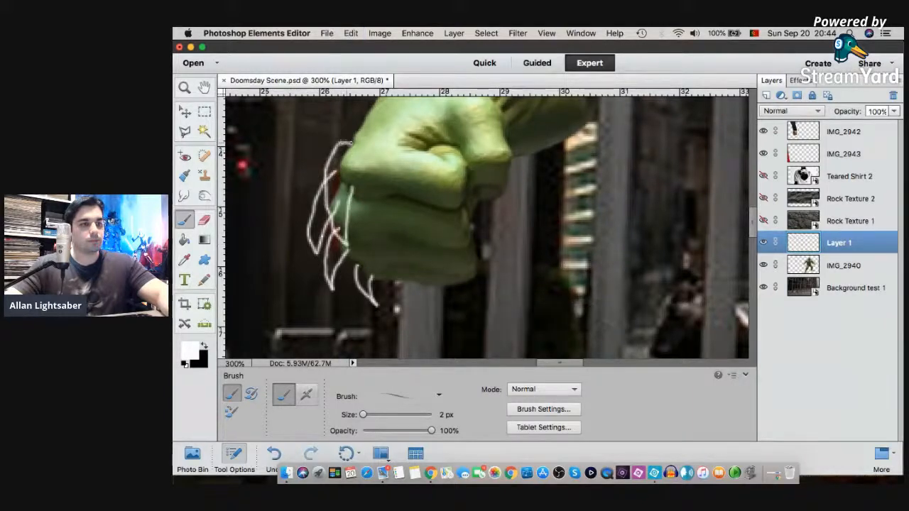
- Outline small bone fragments above the thumb, on the back of the same hand and along its outer edge
{"action": "scroll", "coordinate": [482, 164], "scroll_direction": "down", "scroll_amount": 2}
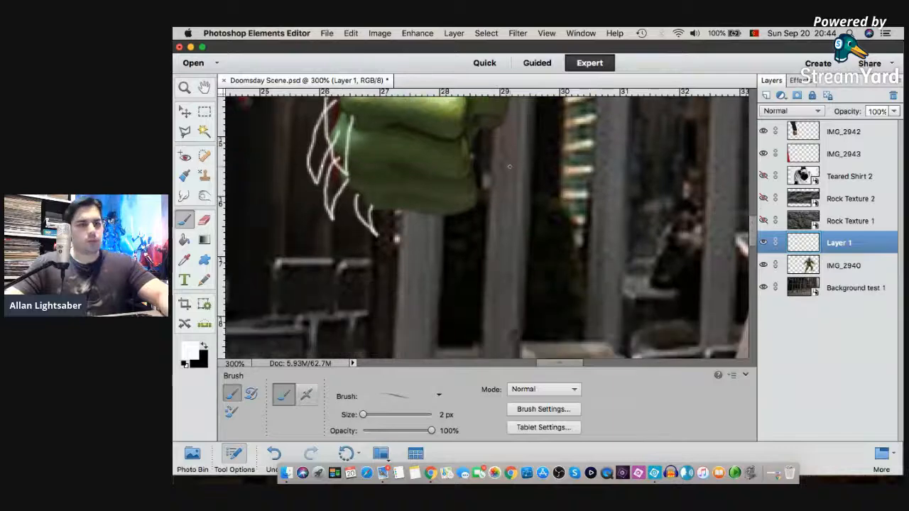
{"action": "scroll", "coordinate": [508, 168], "scroll_direction": "up", "scroll_amount": 5}
{"action": "scroll", "coordinate": [507, 168], "scroll_direction": "up", "scroll_amount": 1}
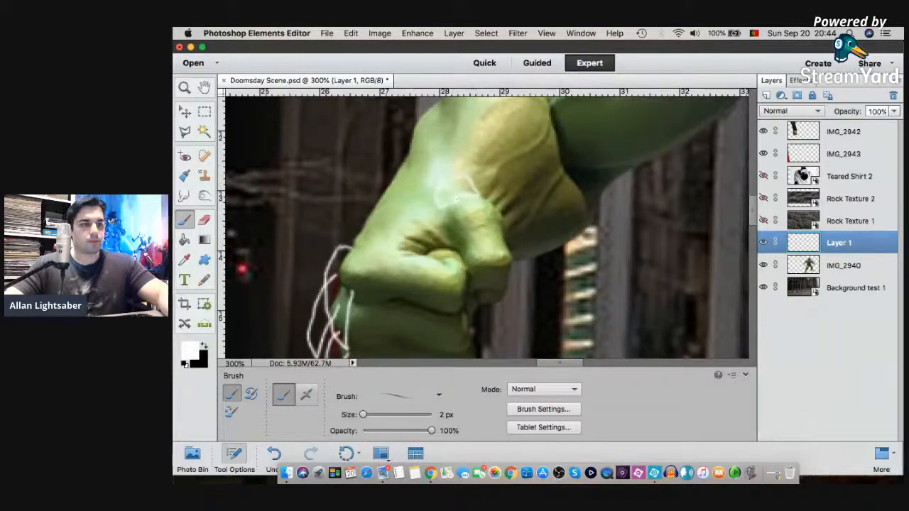
{"action": "left_click_drag", "start_coordinate": [353, 236], "coordinate": [366, 212]}
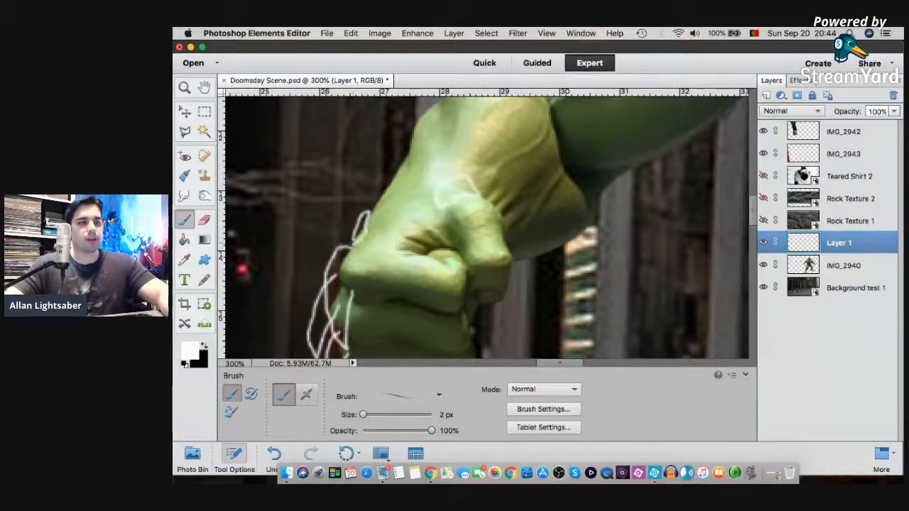
{"action": "mouse_move", "coordinate": [367, 213]}
{"action": "left_mouse_down"}
{"action": "mouse_move", "coordinate": [378, 191]}
{"action": "mouse_move", "coordinate": [408, 194]}
{"action": "left_mouse_up"}
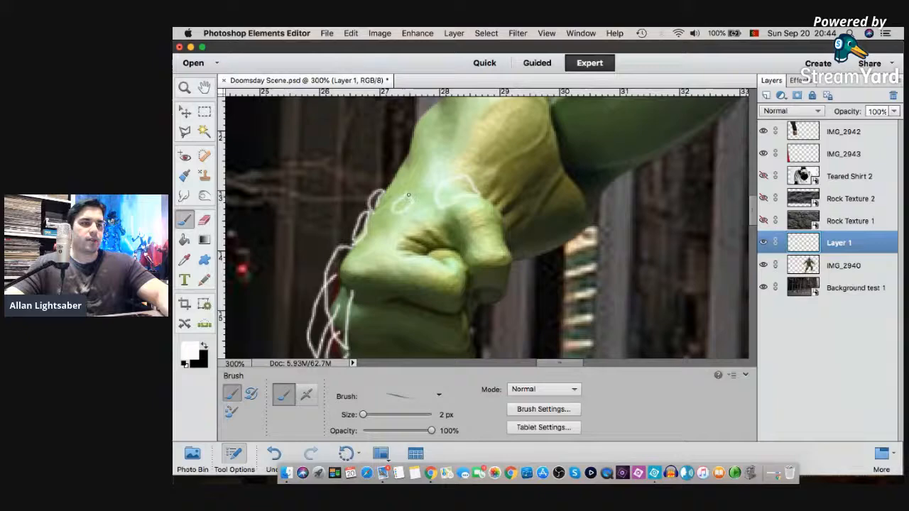
- Add a fragment along the outer wrist and draw long forked spikes off the inner side of the same hand and forearm
{"action": "left_click", "coordinate": [184, 87]}
{"action": "right_click", "coordinate": [642, 165]}
{"action": "left_click", "coordinate": [650, 169]}
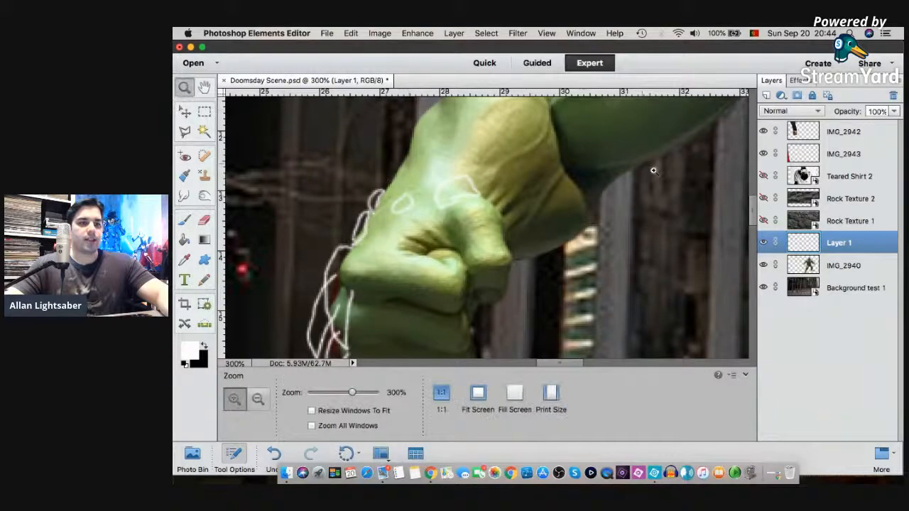
{"action": "left_click", "coordinate": [518, 195]}
{"action": "left_click", "coordinate": [501, 206]}
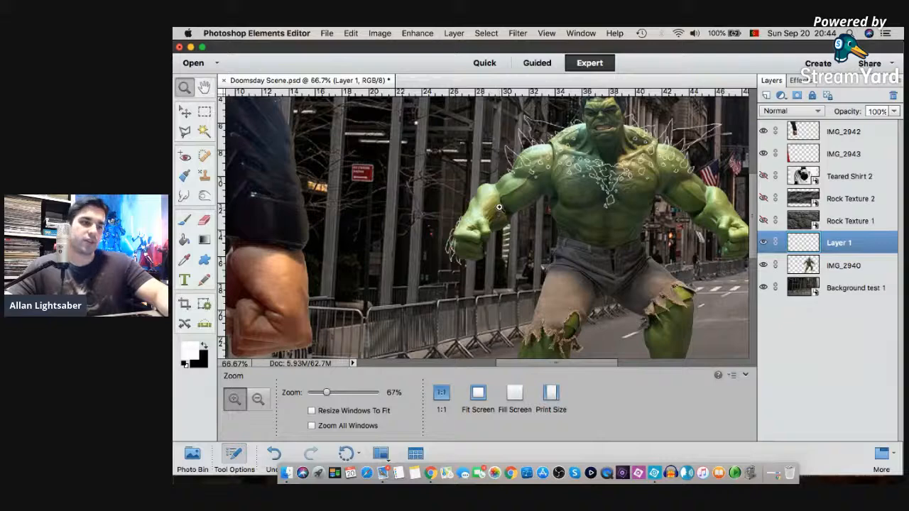
{"action": "left_click", "coordinate": [499, 207]}
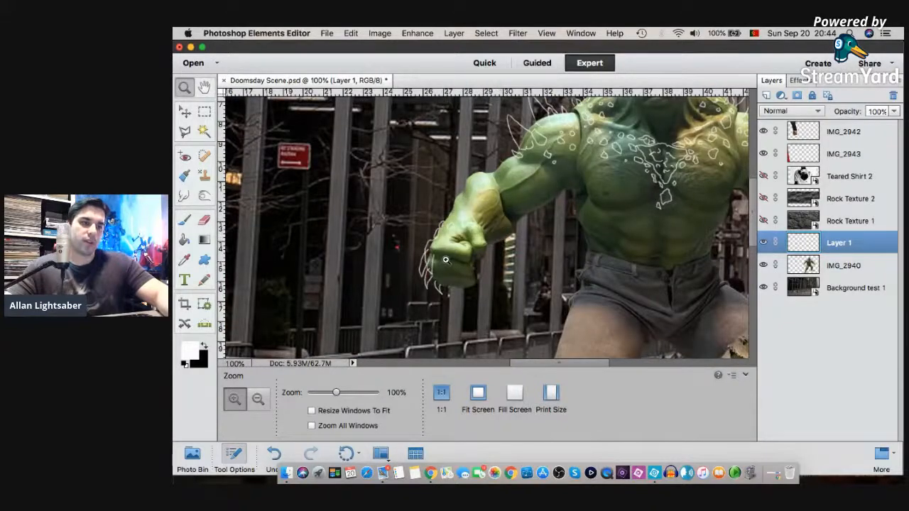
{"action": "left_click", "coordinate": [461, 180]}
{"action": "left_click", "coordinate": [478, 213]}
{"action": "left_click", "coordinate": [184, 220]}
{"action": "left_click_drag", "start_coordinate": [381, 213], "coordinate": [399, 187]}
{"action": "mouse_move", "coordinate": [501, 298]}
{"action": "left_mouse_down"}
{"action": "mouse_move", "coordinate": [602, 294]}
{"action": "mouse_move", "coordinate": [580, 286]}
{"action": "mouse_move", "coordinate": [584, 264]}
{"action": "mouse_move", "coordinate": [606, 258]}
{"action": "mouse_move", "coordinate": [642, 219]}
{"action": "mouse_move", "coordinate": [609, 216]}
{"action": "left_mouse_up"}
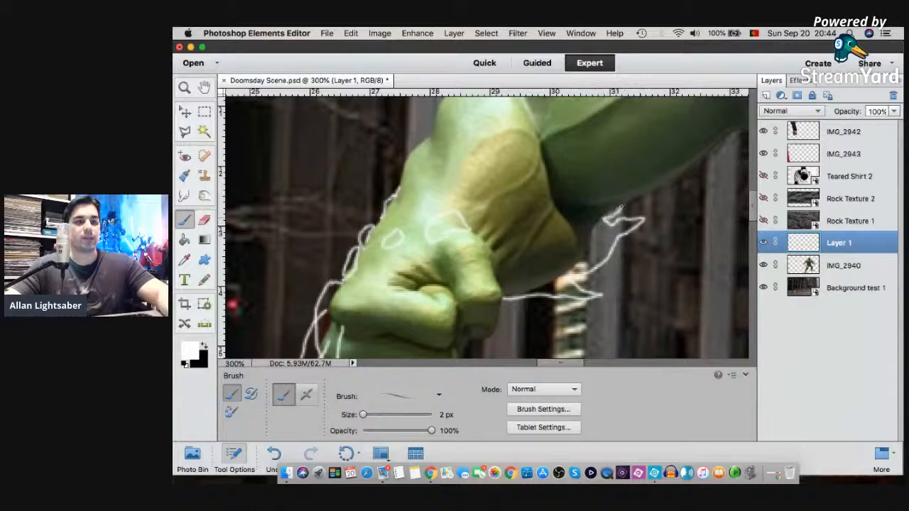
- Continue the jagged fragment outlines from the wrist up the outer edge of the same forearm
{"action": "scroll", "coordinate": [398, 186], "scroll_direction": "down", "scroll_amount": 1}
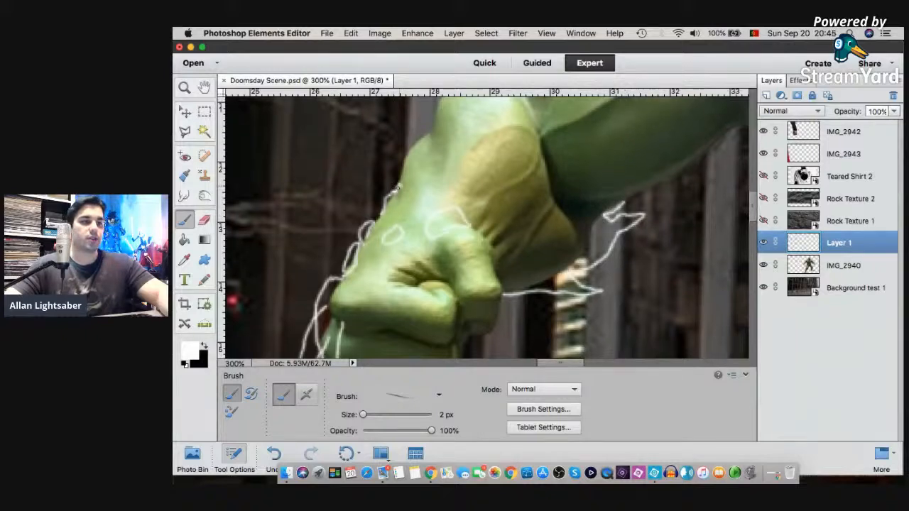
{"action": "left_click_drag", "start_coordinate": [388, 207], "coordinate": [374, 220]}
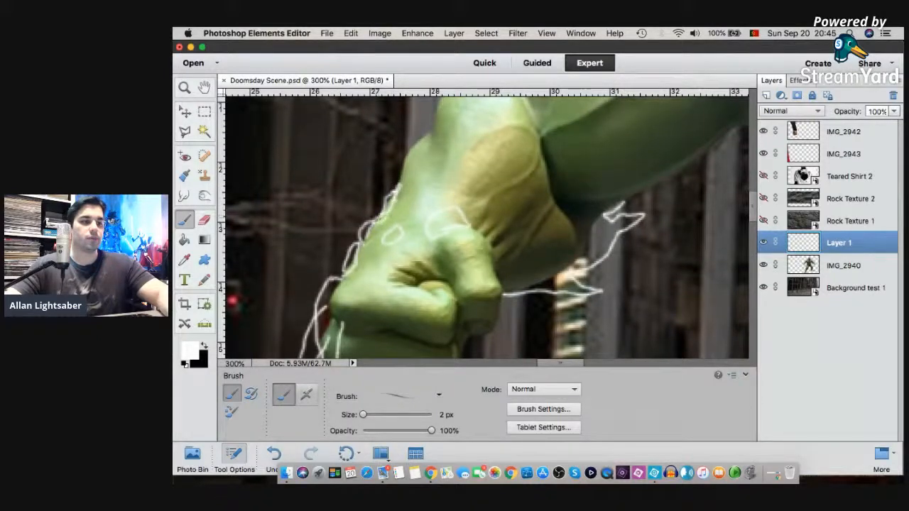
{"action": "mouse_move", "coordinate": [402, 174]}
{"action": "left_mouse_down"}
{"action": "mouse_move", "coordinate": [409, 135]}
{"action": "mouse_move", "coordinate": [408, 172]}
{"action": "mouse_move", "coordinate": [487, 191]}
{"action": "mouse_move", "coordinate": [492, 208]}
{"action": "mouse_move", "coordinate": [424, 137]}
{"action": "left_mouse_up"}
{"action": "scroll", "coordinate": [469, 189], "scroll_direction": "down", "scroll_amount": 1}
{"action": "scroll", "coordinate": [468, 190], "scroll_direction": "up", "scroll_amount": 5}
{"action": "mouse_move", "coordinate": [435, 180]}
{"action": "left_mouse_down"}
{"action": "mouse_move", "coordinate": [430, 194]}
{"action": "mouse_move", "coordinate": [424, 180]}
{"action": "mouse_move", "coordinate": [408, 179]}
{"action": "mouse_move", "coordinate": [391, 202]}
{"action": "mouse_move", "coordinate": [396, 230]}
{"action": "left_mouse_up"}
- Check the new fist and forearm spikes against the whole scene
{"action": "left_click", "coordinate": [184, 87]}
{"action": "right_click", "coordinate": [622, 160]}
{"action": "left_click", "coordinate": [633, 164]}
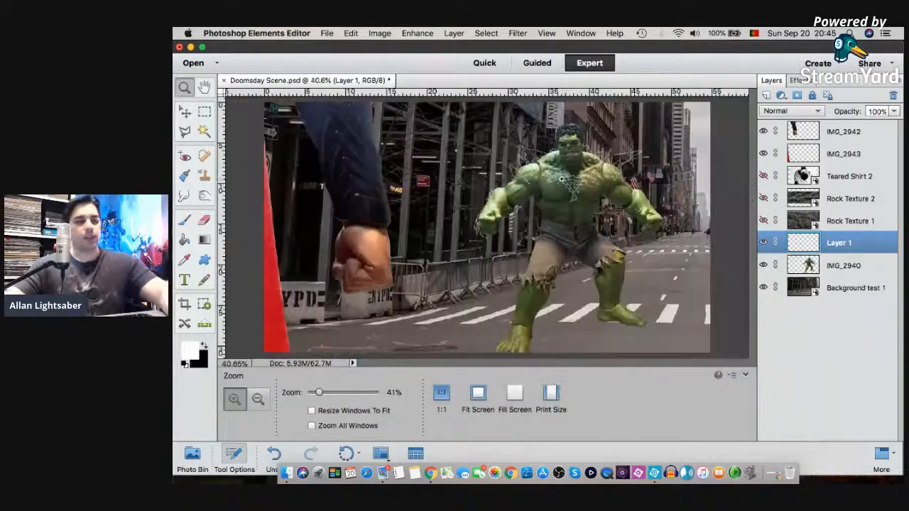
{"action": "left_click", "coordinate": [506, 197]}
{"action": "left_click", "coordinate": [507, 197]}
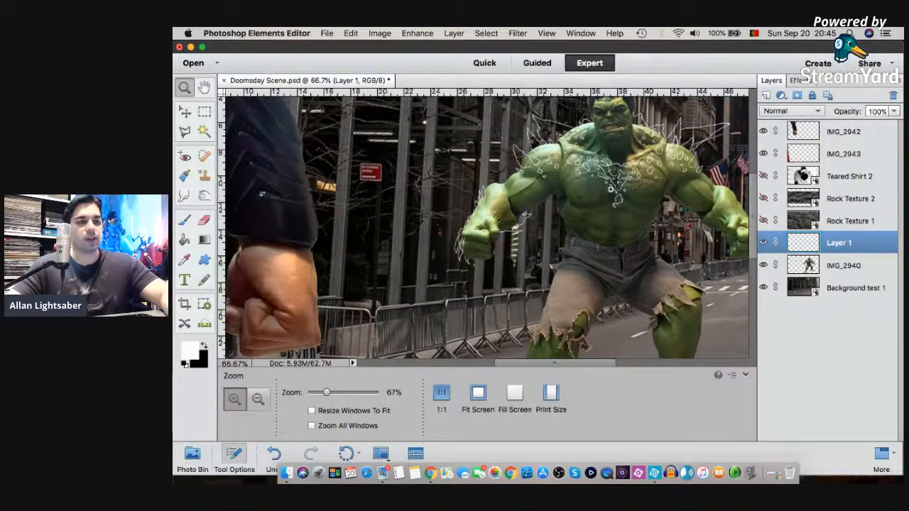
- Draw curved pointed spikes along the knuckles of the fist on the flag side at 300% zoom with the 2 px brush
{"action": "left_click", "coordinate": [681, 195]}
{"action": "left_click", "coordinate": [678, 197]}
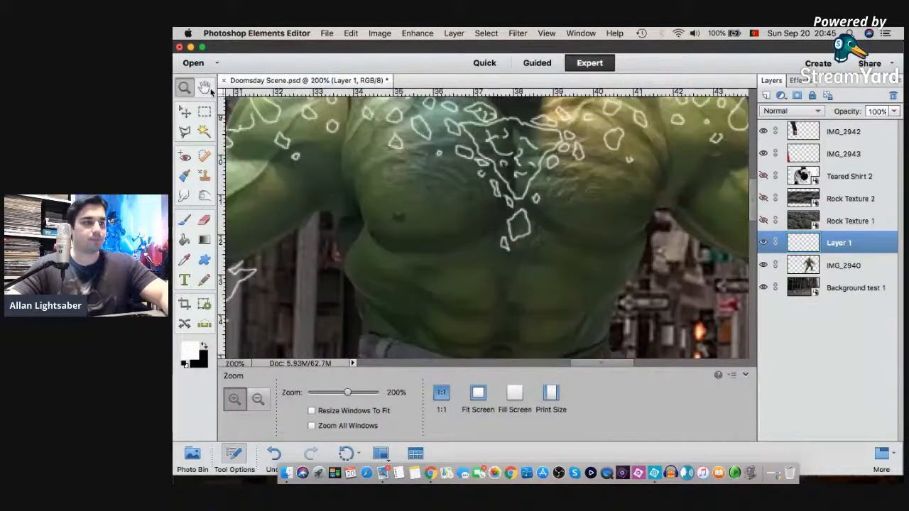
{"action": "key", "text": "h"}
{"action": "left_click_drag", "start_coordinate": [553, 217], "coordinate": [304, 147]}
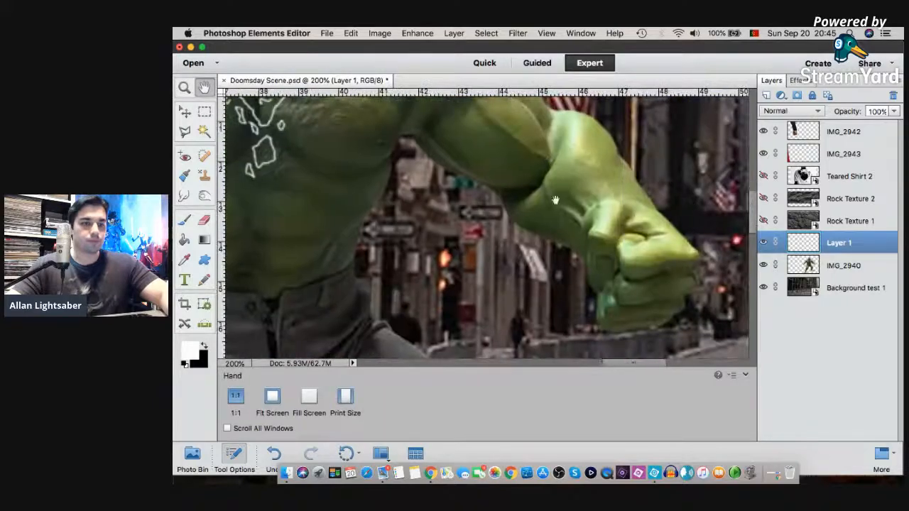
{"action": "left_click_drag", "start_coordinate": [536, 271], "coordinate": [405, 216]}
{"action": "key", "text": "z"}
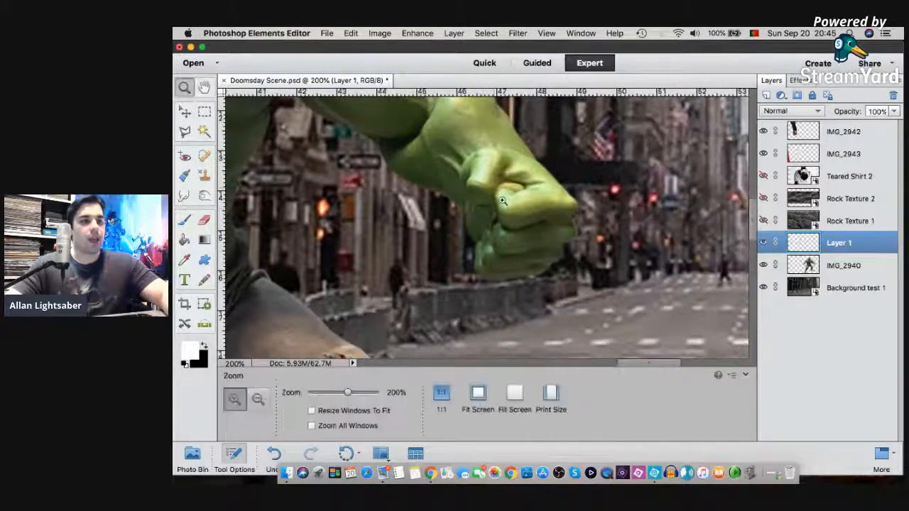
{"action": "left_click", "coordinate": [562, 229]}
{"action": "key", "text": "b"}
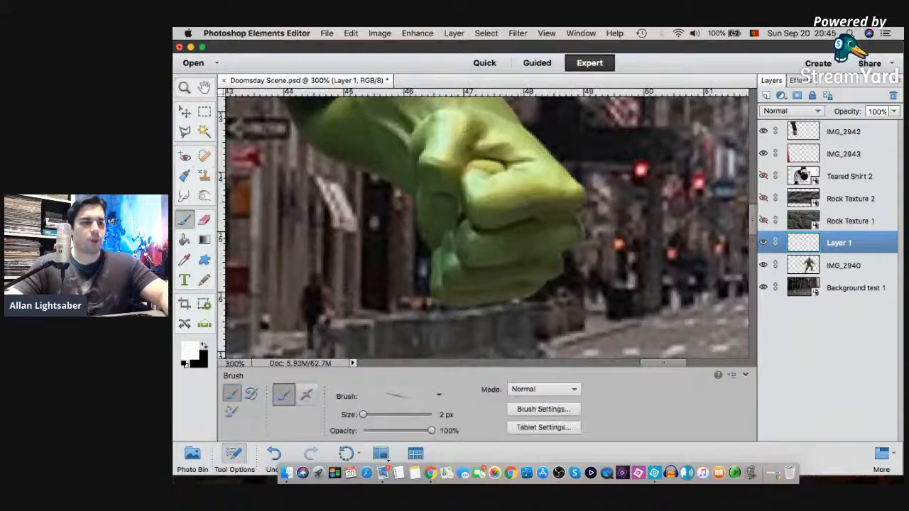
{"action": "mouse_move", "coordinate": [600, 193]}
{"action": "left_mouse_down"}
{"action": "mouse_move", "coordinate": [595, 250]}
{"action": "mouse_move", "coordinate": [580, 200]}
{"action": "left_mouse_up"}
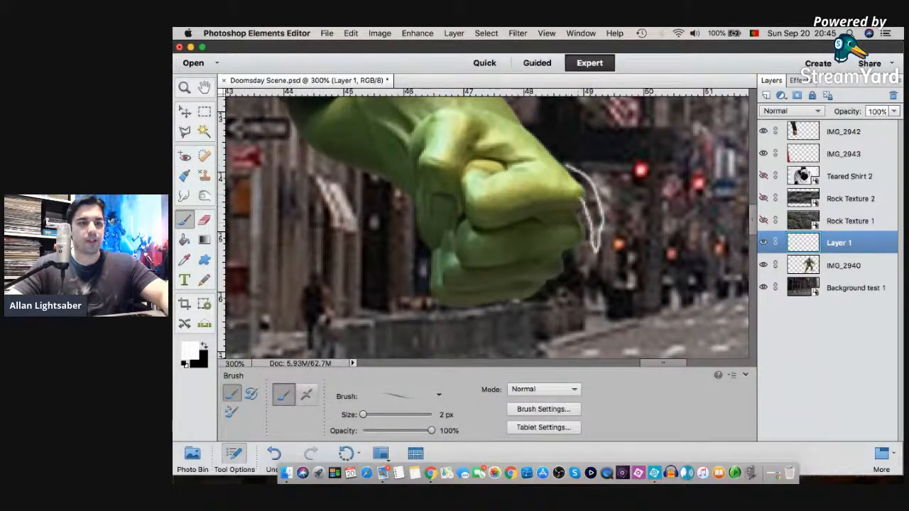
{"action": "mouse_move", "coordinate": [576, 242]}
{"action": "left_mouse_down"}
{"action": "mouse_move", "coordinate": [570, 273]}
{"action": "mouse_move", "coordinate": [586, 256]}
{"action": "mouse_move", "coordinate": [577, 210]}
{"action": "mouse_move", "coordinate": [561, 272]}
{"action": "mouse_move", "coordinate": [542, 301]}
{"action": "mouse_move", "coordinate": [567, 269]}
{"action": "mouse_move", "coordinate": [564, 255]}
{"action": "mouse_move", "coordinate": [524, 304]}
{"action": "left_mouse_up"}
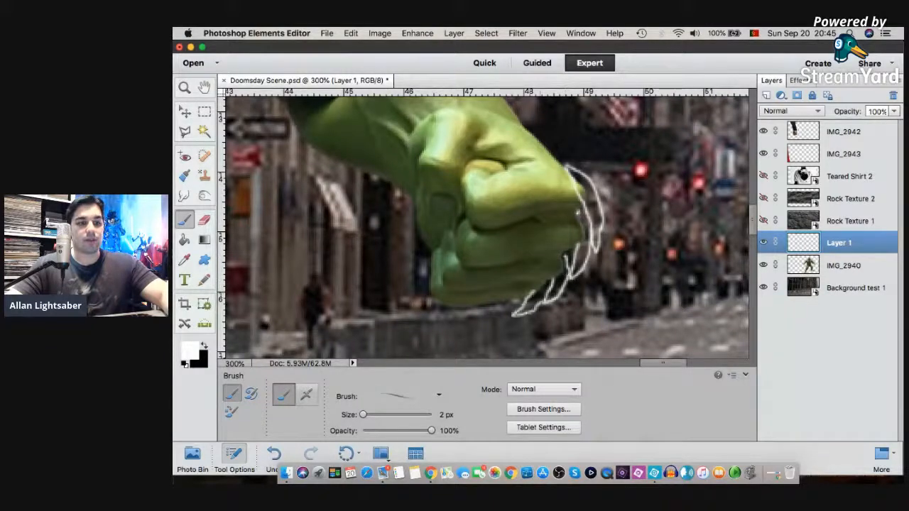
- Outline a fragment on the back of the flag-side hand and a chain of fragments along its outer wrist and forearm edge
{"action": "scroll", "coordinate": [539, 291], "scroll_direction": "down", "scroll_amount": 1}
{"action": "scroll", "coordinate": [535, 173], "scroll_direction": "up", "scroll_amount": 5}
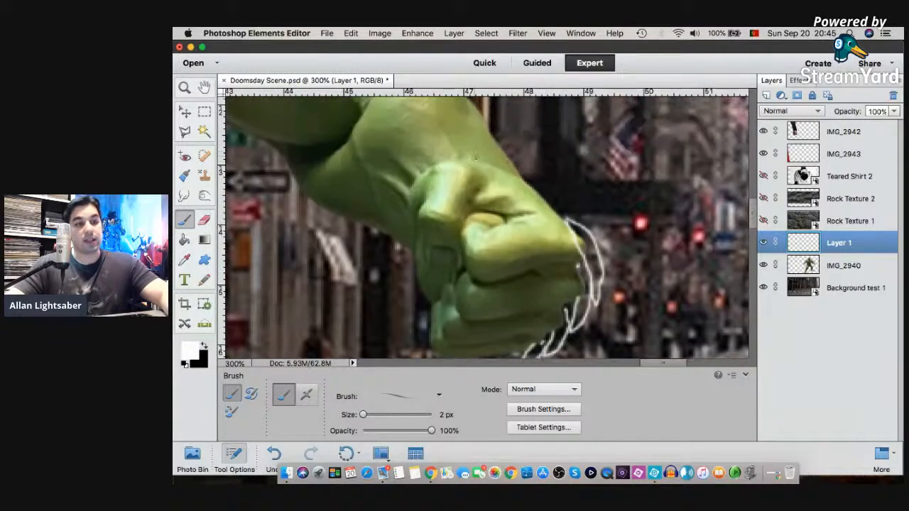
{"action": "mouse_move", "coordinate": [460, 150]}
{"action": "left_mouse_down"}
{"action": "mouse_move", "coordinate": [497, 152]}
{"action": "mouse_move", "coordinate": [507, 174]}
{"action": "mouse_move", "coordinate": [479, 163]}
{"action": "left_mouse_up"}
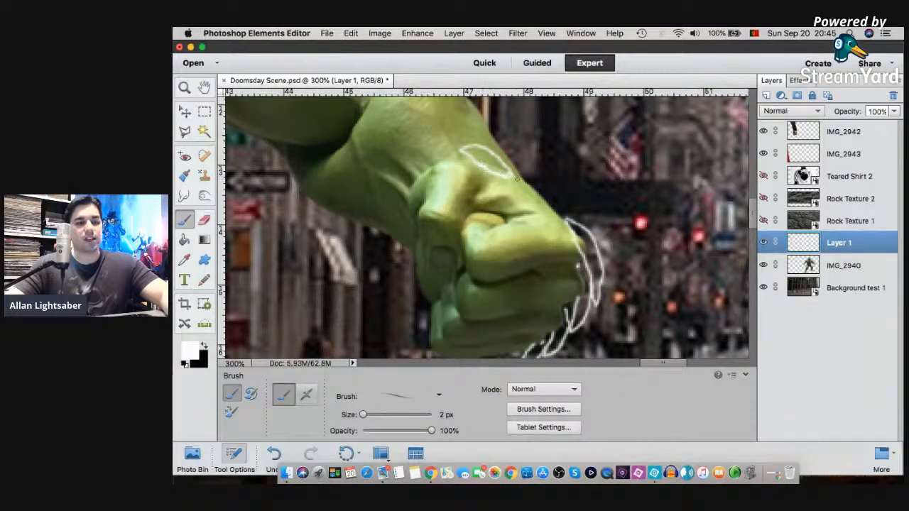
{"action": "mouse_move", "coordinate": [550, 204]}
{"action": "left_mouse_down"}
{"action": "mouse_move", "coordinate": [565, 213]}
{"action": "mouse_move", "coordinate": [537, 186]}
{"action": "left_mouse_up"}
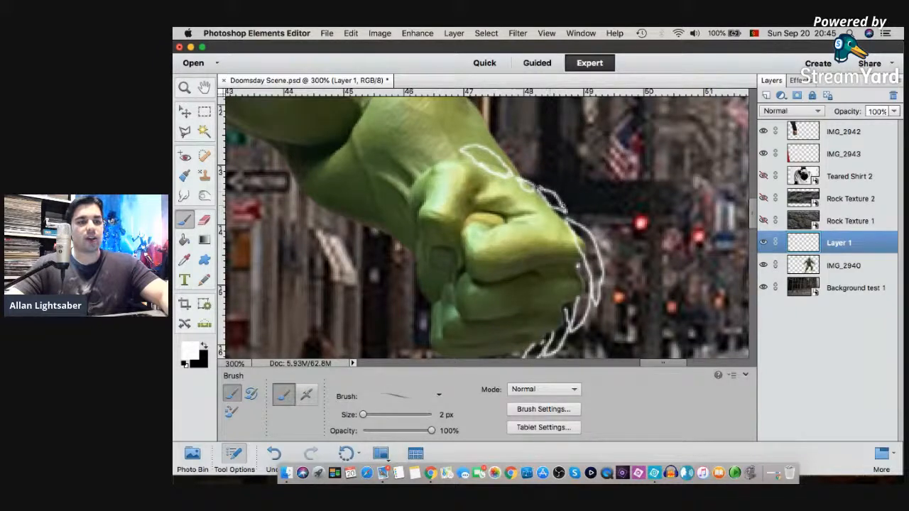
{"action": "scroll", "coordinate": [531, 172], "scroll_direction": "down", "scroll_amount": 1}
{"action": "scroll", "coordinate": [528, 199], "scroll_direction": "up", "scroll_amount": 4}
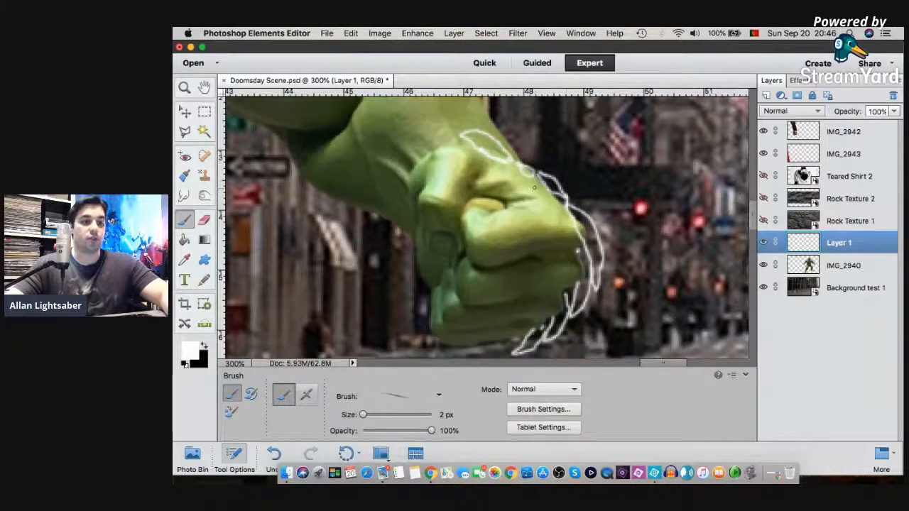
{"action": "left_click_drag", "start_coordinate": [522, 269], "coordinate": [462, 174]}
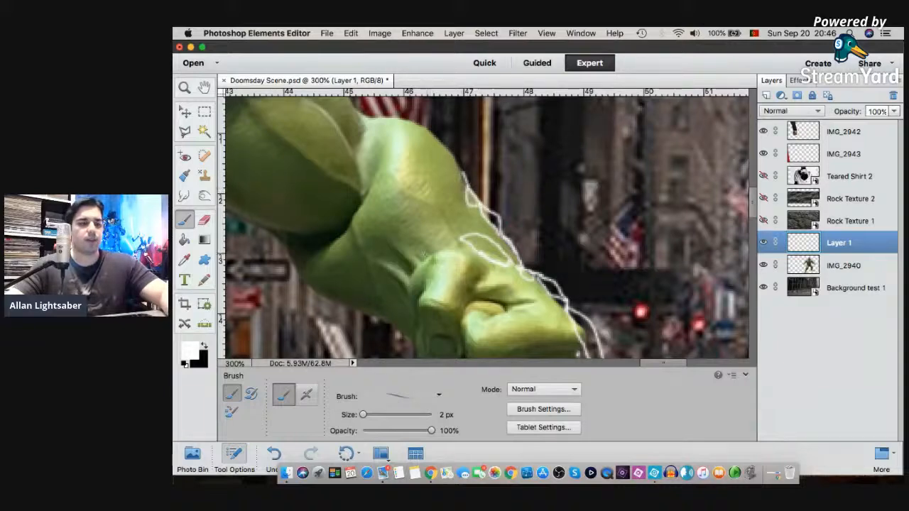
- Draw a pointed spike under the flag-side forearm and jagged spikes along the outer edge of the upper arm and elbow
{"action": "scroll", "coordinate": [425, 254], "scroll_direction": "up", "scroll_amount": 5}
{"action": "scroll", "coordinate": [424, 257], "scroll_direction": "down", "scroll_amount": 6}
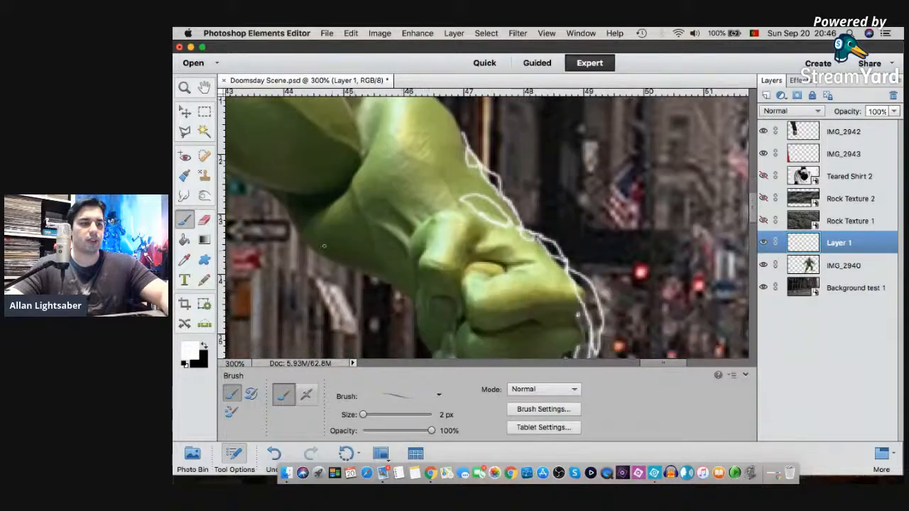
{"action": "mouse_move", "coordinate": [276, 202]}
{"action": "left_mouse_down"}
{"action": "mouse_move", "coordinate": [291, 229]}
{"action": "mouse_move", "coordinate": [283, 236]}
{"action": "mouse_move", "coordinate": [301, 240]}
{"action": "left_mouse_up"}
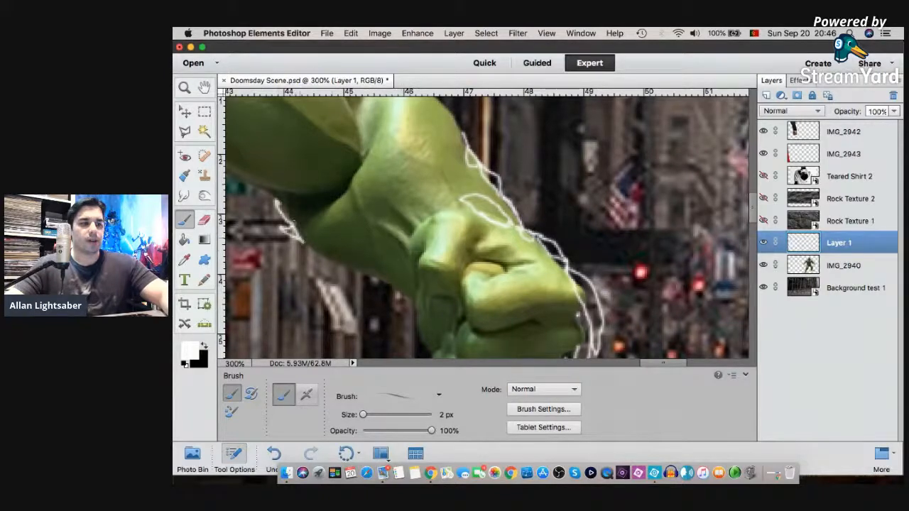
{"action": "scroll", "coordinate": [407, 166], "scroll_direction": "up", "scroll_amount": 5}
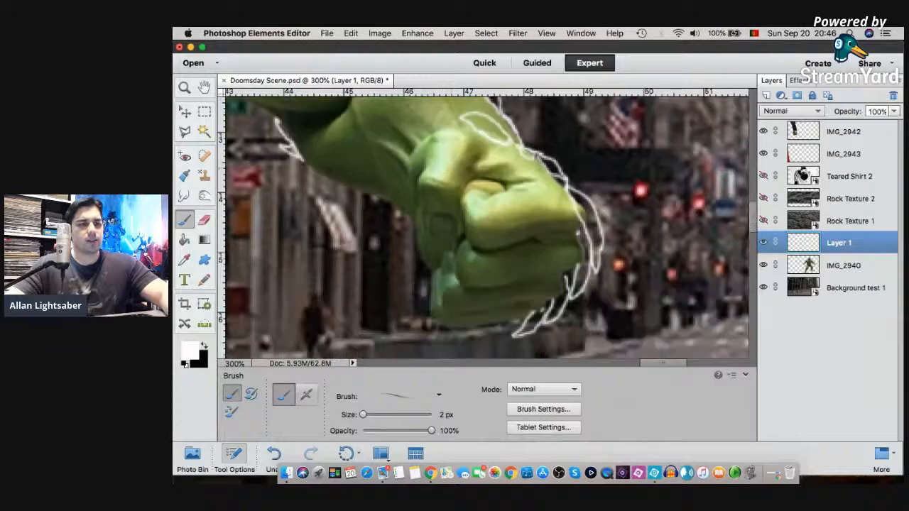
{"action": "mouse_move", "coordinate": [358, 162]}
{"action": "left_mouse_down"}
{"action": "mouse_move", "coordinate": [333, 101]}
{"action": "mouse_move", "coordinate": [397, 160]}
{"action": "left_mouse_up"}
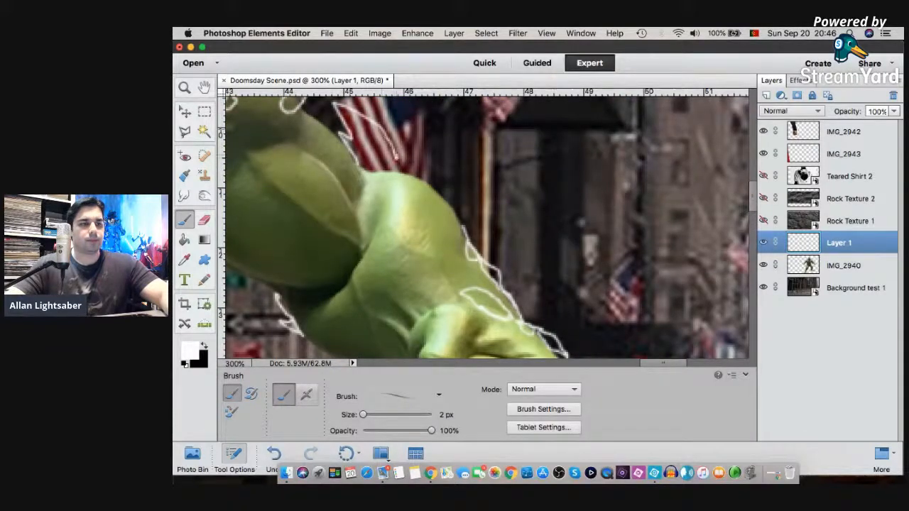
{"action": "mouse_move", "coordinate": [445, 186]}
{"action": "left_mouse_down"}
{"action": "mouse_move", "coordinate": [472, 226]}
{"action": "mouse_move", "coordinate": [474, 250]}
{"action": "left_mouse_up"}
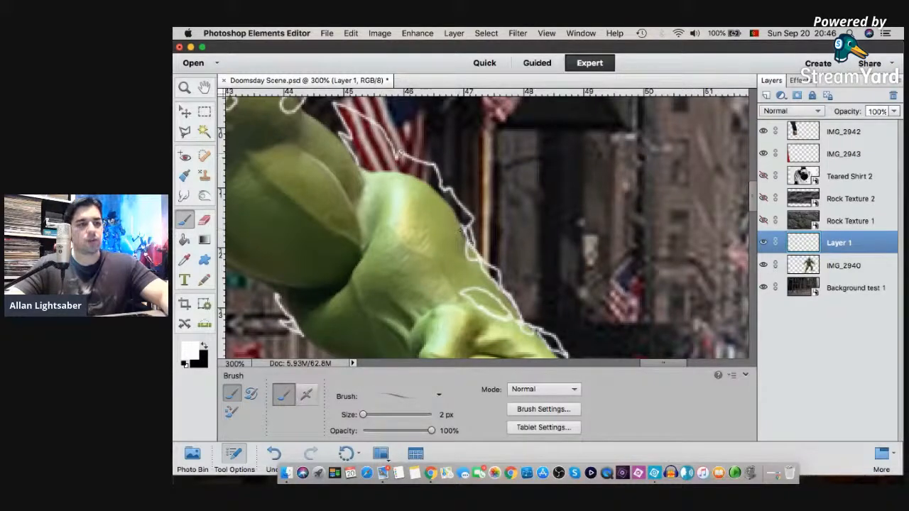
- Paint more jagged white spike lines along the outer edge of the Hulk's left forearm with the 2 px brush
{"action": "mouse_move", "coordinate": [400, 152]}
{"action": "left_mouse_down"}
{"action": "mouse_move", "coordinate": [444, 191]}
{"action": "mouse_move", "coordinate": [457, 218]}
{"action": "left_mouse_up"}
{"action": "mouse_move", "coordinate": [376, 124]}
{"action": "left_mouse_down"}
{"action": "mouse_move", "coordinate": [402, 165]}
{"action": "mouse_move", "coordinate": [393, 149]}
{"action": "left_mouse_up"}
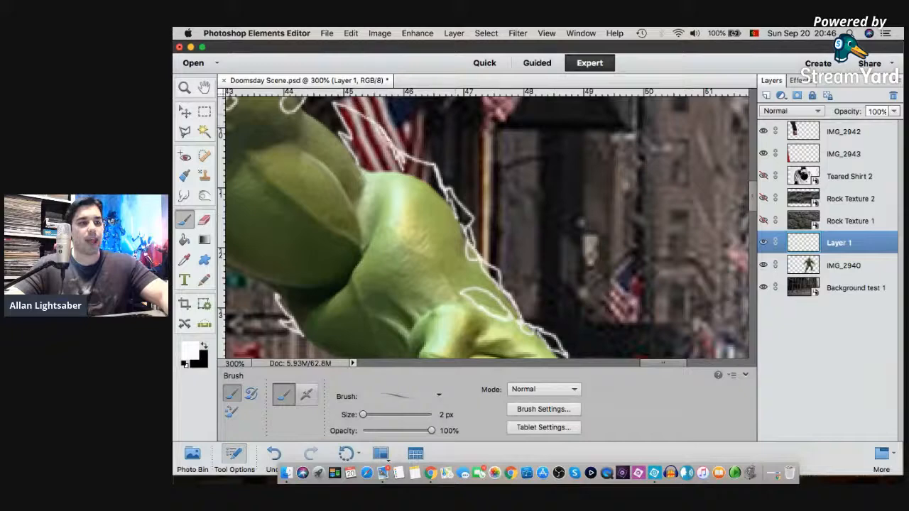
{"action": "left_click", "coordinate": [185, 87]}
{"action": "right_click", "coordinate": [344, 126]}
{"action": "left_click", "coordinate": [387, 135]}
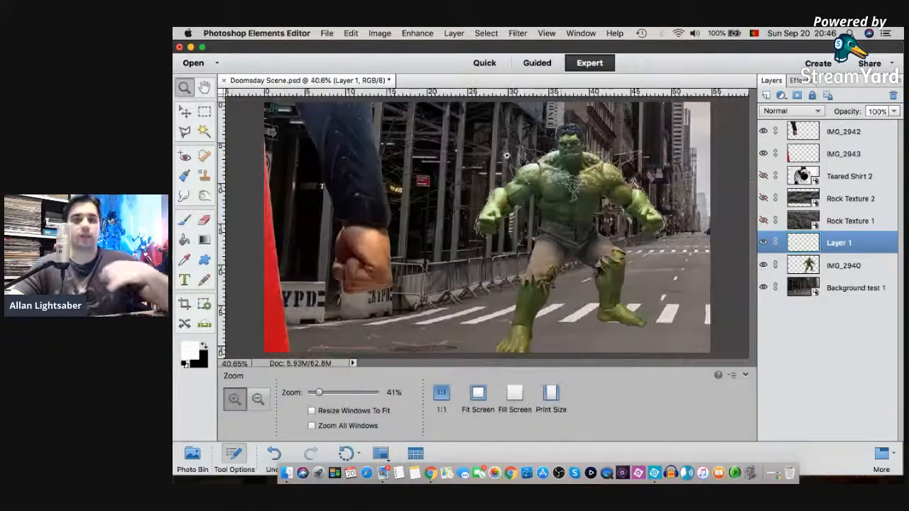
- Erase the rough white outline around the Hulk's left fist and wrist using the 19 px eraser
{"action": "left_click", "coordinate": [658, 178]}
{"action": "left_click", "coordinate": [659, 178]}
{"action": "left_click", "coordinate": [659, 179]}
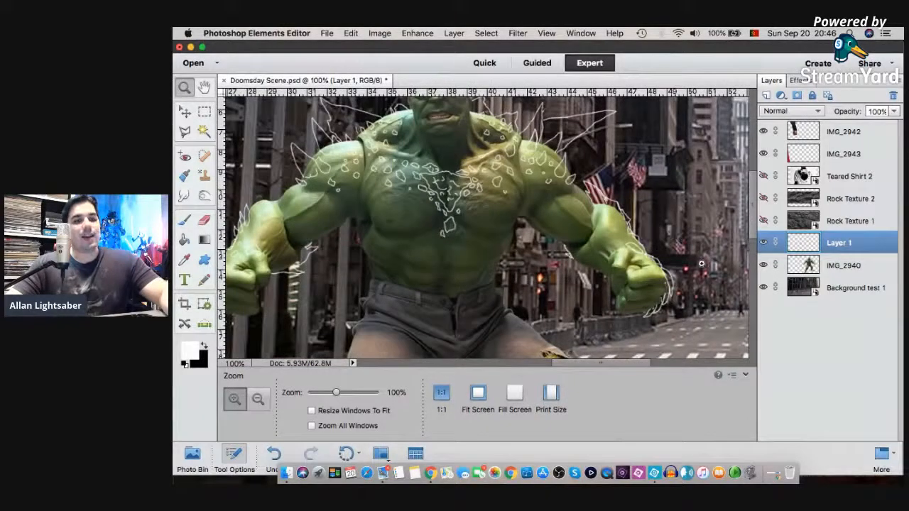
{"action": "left_click", "coordinate": [206, 89]}
{"action": "left_click_drag", "start_coordinate": [349, 326], "coordinate": [289, 335]}
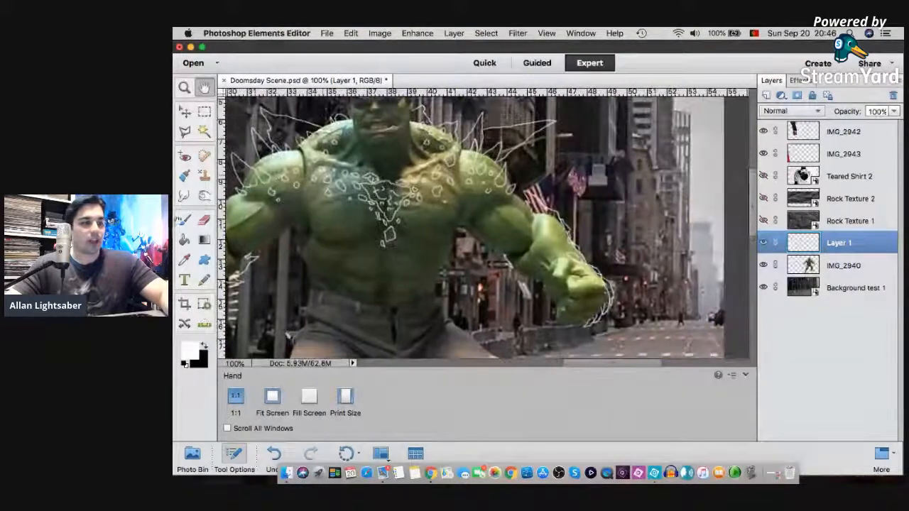
{"action": "left_click", "coordinate": [203, 220]}
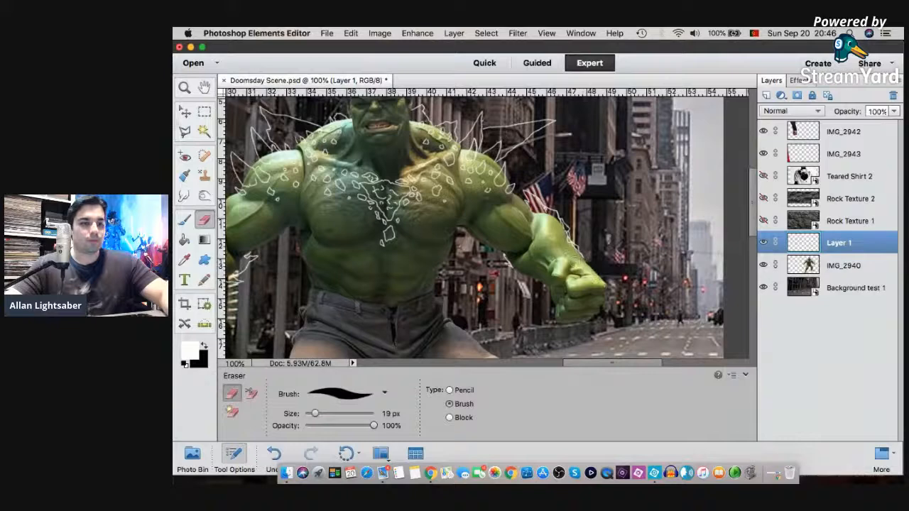
- Draw curved claw-like spikes on the left fist's outer knuckles and a small oval on the wrist with the 2 px brush
{"action": "key", "text": "z"}
{"action": "left_click", "coordinate": [600, 291]}
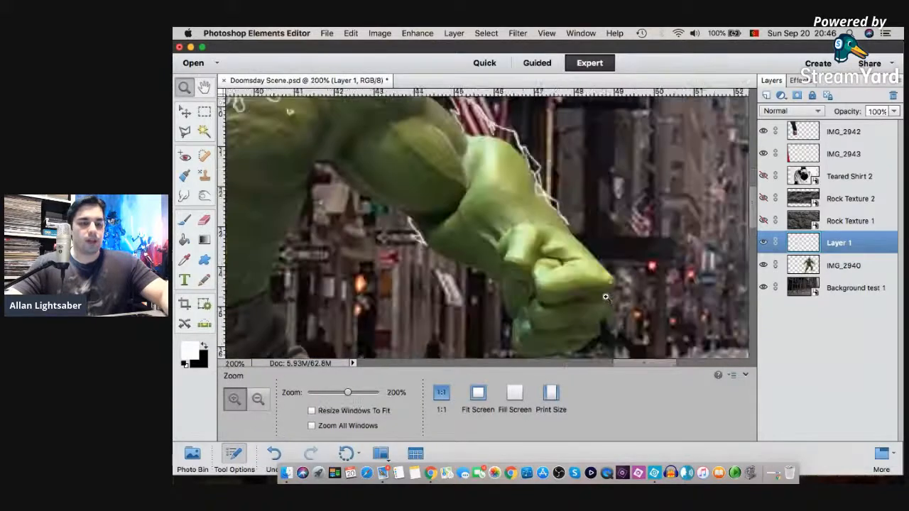
{"action": "left_click", "coordinate": [603, 293]}
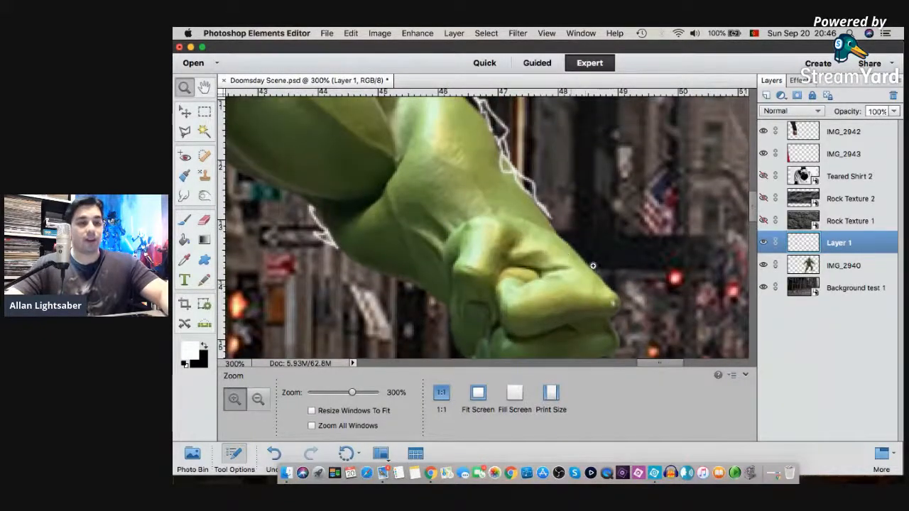
{"action": "scroll", "coordinate": [590, 260], "scroll_direction": "down", "scroll_amount": 3}
{"action": "left_click", "coordinate": [185, 220]}
{"action": "mouse_move", "coordinate": [612, 269]}
{"action": "left_mouse_down"}
{"action": "mouse_move", "coordinate": [647, 306]}
{"action": "mouse_move", "coordinate": [640, 262]}
{"action": "mouse_move", "coordinate": [609, 238]}
{"action": "left_mouse_up"}
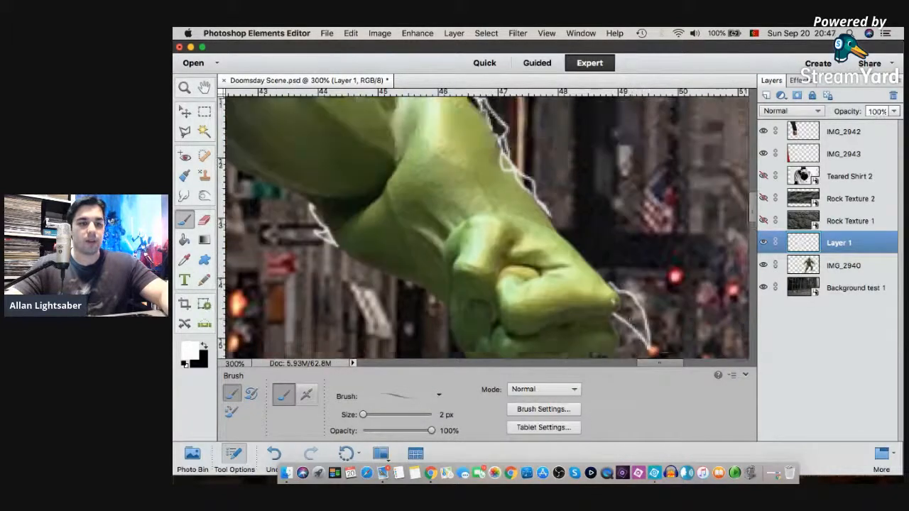
{"action": "mouse_move", "coordinate": [598, 312]}
{"action": "left_mouse_down"}
{"action": "mouse_move", "coordinate": [642, 357]}
{"action": "mouse_move", "coordinate": [637, 312]}
{"action": "mouse_move", "coordinate": [614, 278]}
{"action": "left_mouse_up"}
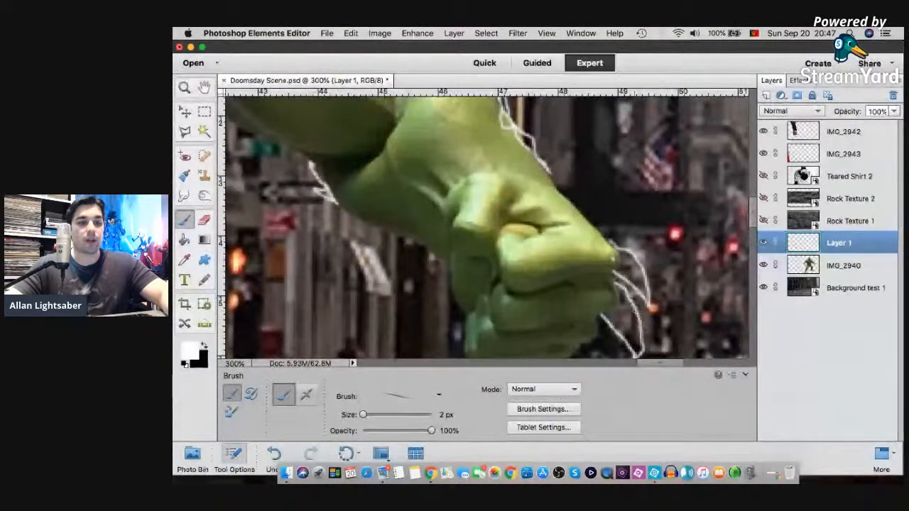
{"action": "left_click_drag", "start_coordinate": [594, 227], "coordinate": [624, 244]}
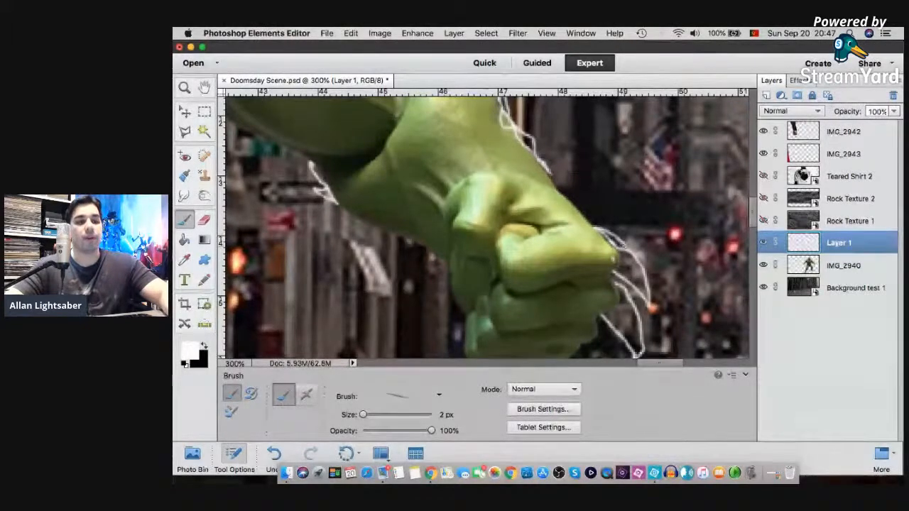
{"action": "mouse_move", "coordinate": [496, 169]}
{"action": "left_mouse_down"}
{"action": "mouse_move", "coordinate": [532, 177]}
{"action": "mouse_move", "coordinate": [508, 180]}
{"action": "left_mouse_up"}
- Draw two more curved spikes along the underside of the left fist, undoing a stray brush stroke between them
{"action": "key", "text": "h"}
{"action": "left_click_drag", "start_coordinate": [381, 305], "coordinate": [340, 212]}
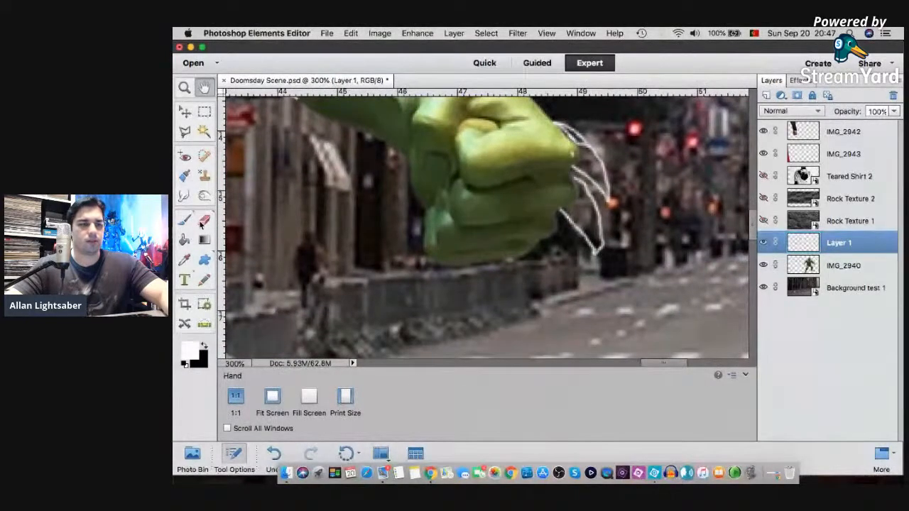
{"action": "key", "text": "e"}
{"action": "key", "text": "b"}
{"action": "mouse_move", "coordinate": [541, 238]}
{"action": "left_mouse_down"}
{"action": "mouse_move", "coordinate": [562, 272]}
{"action": "mouse_move", "coordinate": [570, 238]}
{"action": "mouse_move", "coordinate": [557, 218]}
{"action": "left_mouse_up"}
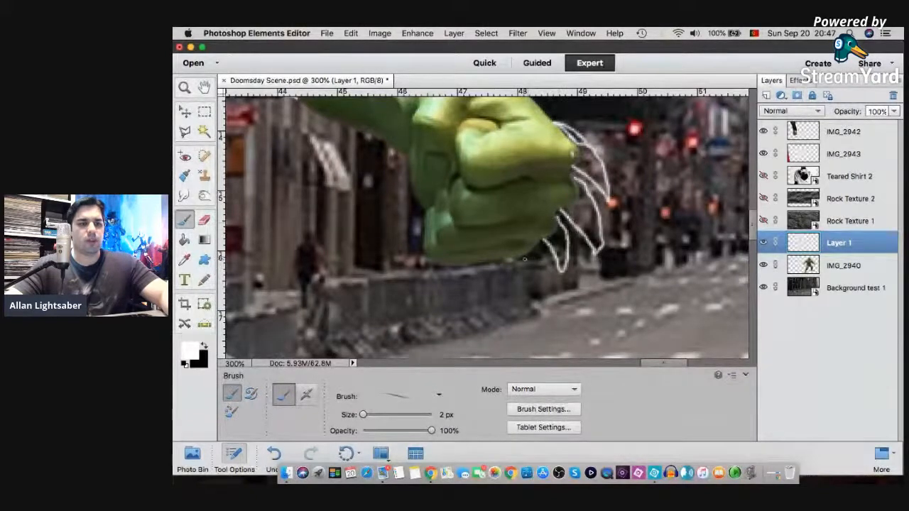
{"action": "key", "text": "super+z"}
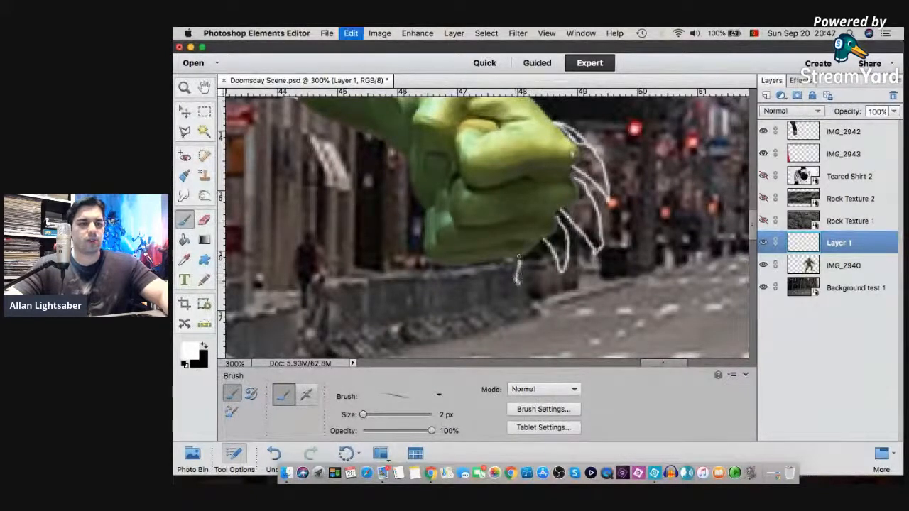
{"action": "left_click_drag", "start_coordinate": [518, 267], "coordinate": [539, 243]}
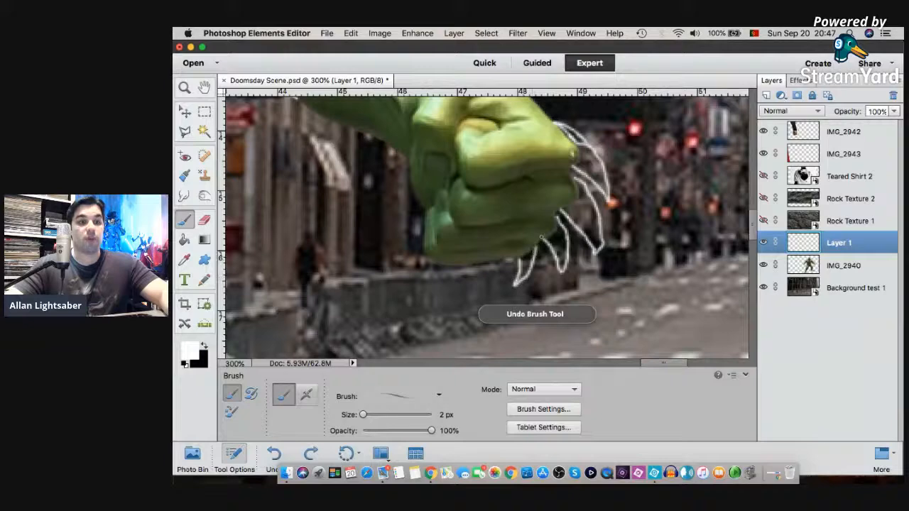
- Examine the spike sketch on the left fist, across the whole figure, and around the torso and left shoulder
{"action": "scroll", "coordinate": [542, 212], "scroll_direction": "down", "scroll_amount": 2}
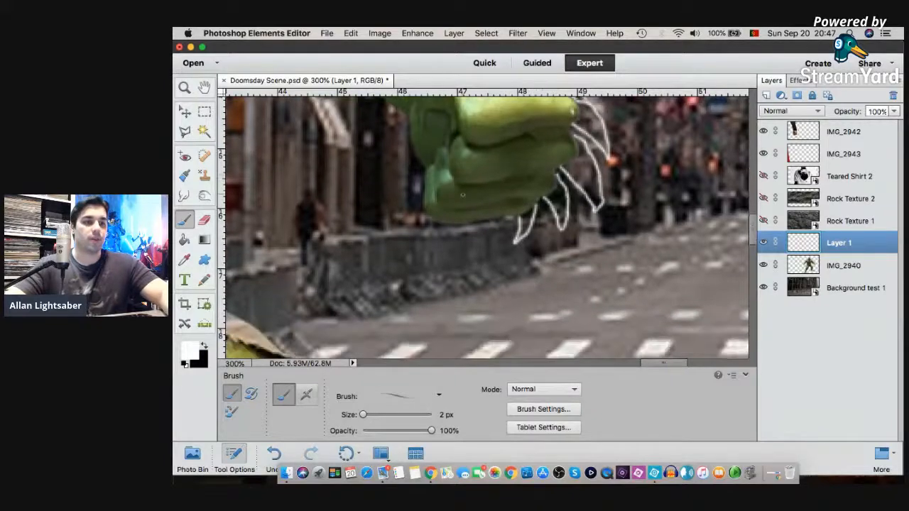
{"action": "scroll", "coordinate": [497, 206], "scroll_direction": "up", "scroll_amount": 5}
{"action": "scroll", "coordinate": [432, 294], "scroll_direction": "up", "scroll_amount": 2}
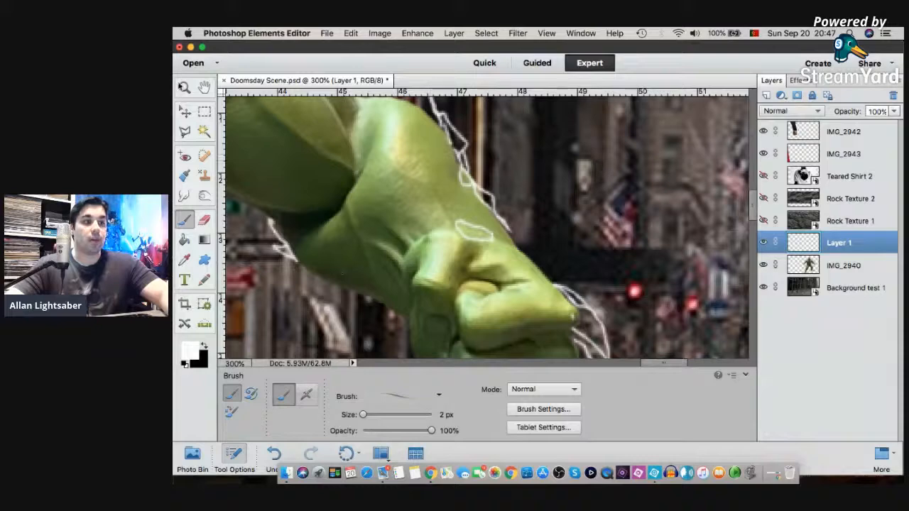
{"action": "key", "text": "z"}
{"action": "right_click", "coordinate": [392, 156]}
{"action": "left_click", "coordinate": [411, 161]}
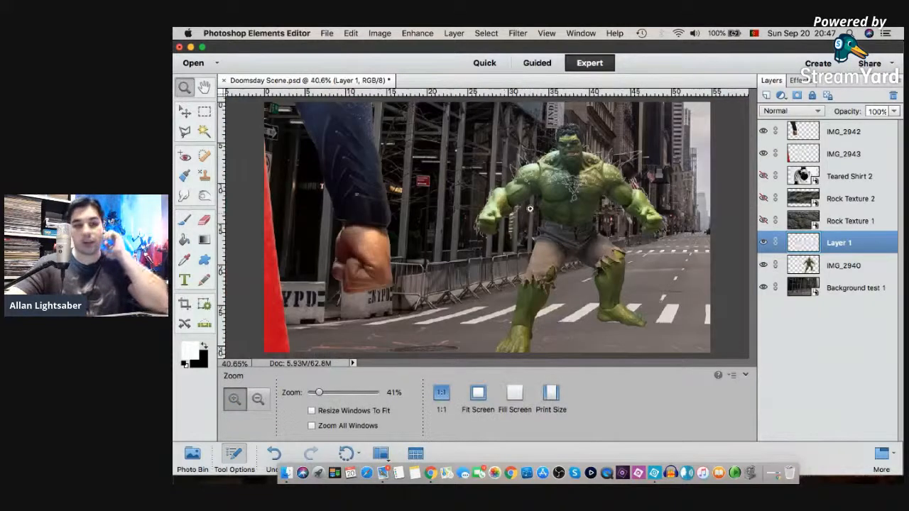
{"action": "left_click", "coordinate": [664, 217]}
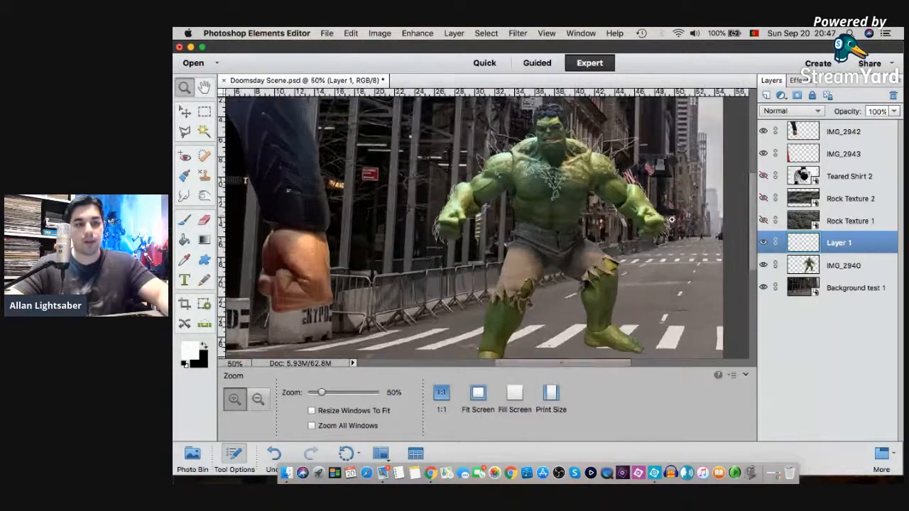
{"action": "left_click", "coordinate": [672, 221]}
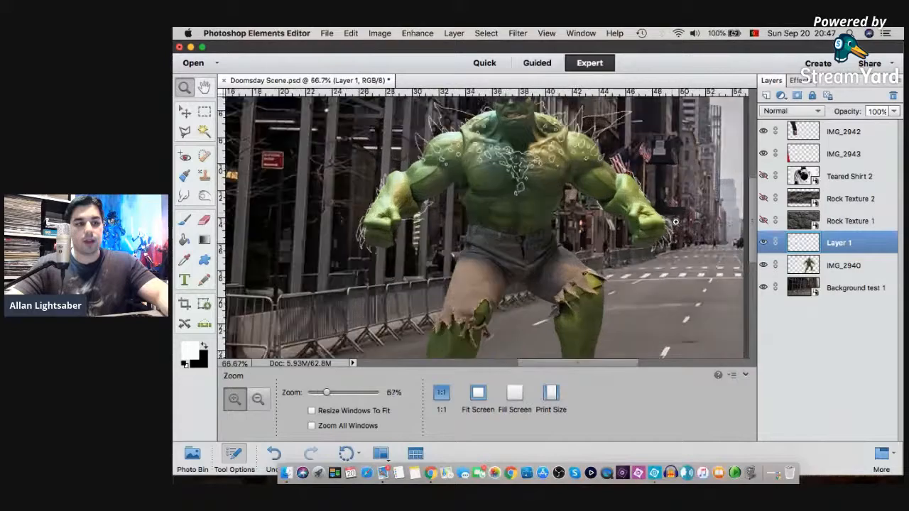
{"action": "left_click", "coordinate": [512, 168]}
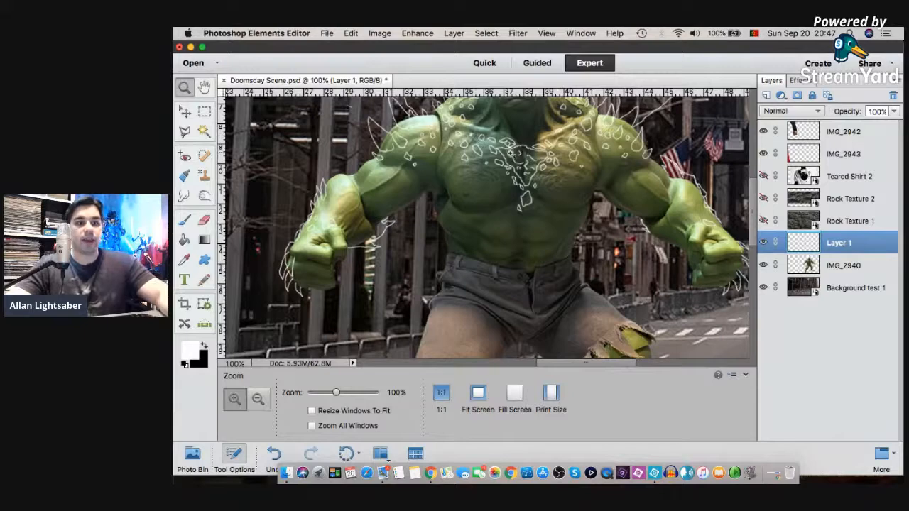
{"action": "scroll", "coordinate": [671, 129], "scroll_direction": "down", "scroll_amount": 1}
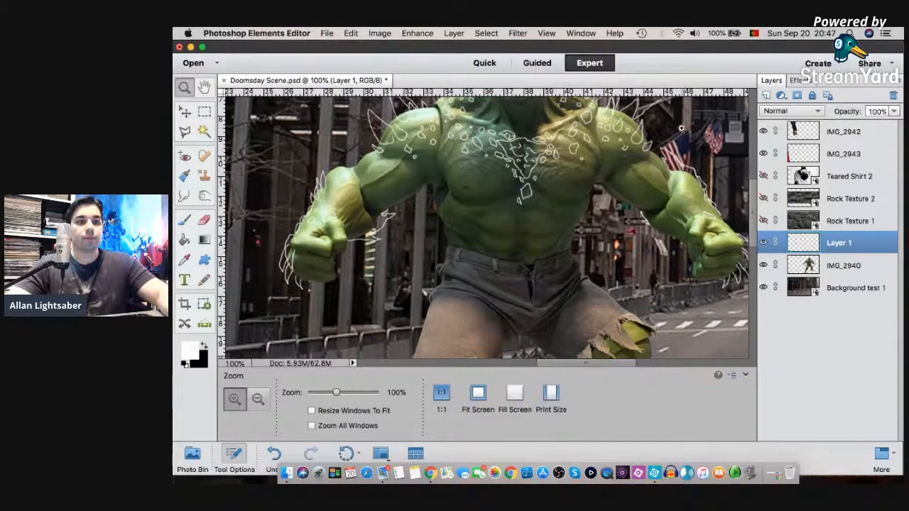
{"action": "scroll", "coordinate": [671, 128], "scroll_direction": "up", "scroll_amount": 3}
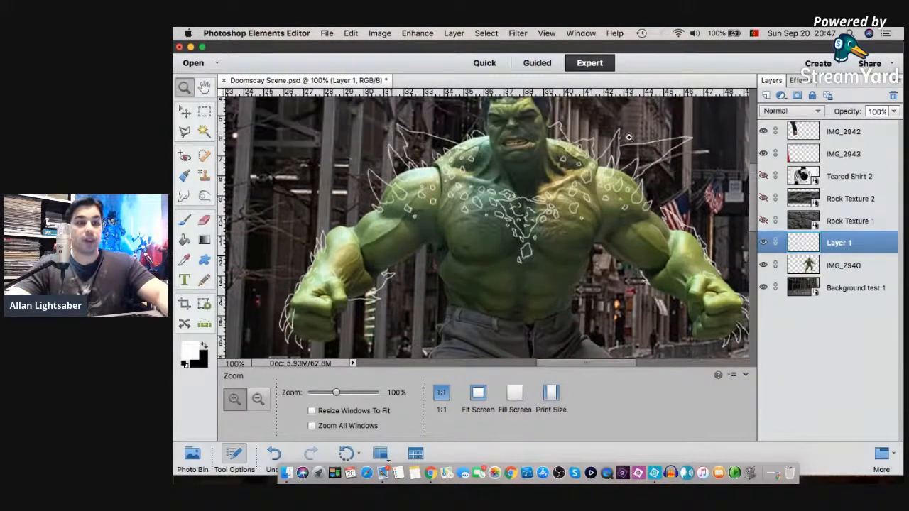
{"action": "left_click", "coordinate": [624, 142]}
{"action": "left_click", "coordinate": [624, 142]}
{"action": "key", "text": "b"}
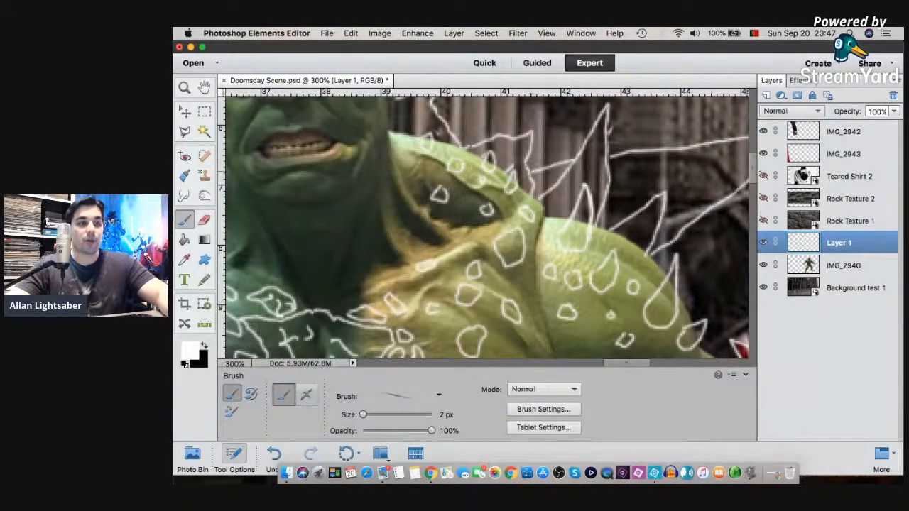
{"action": "key", "text": "z"}
{"action": "right_click", "coordinate": [366, 122]}
{"action": "left_click", "coordinate": [389, 126]}
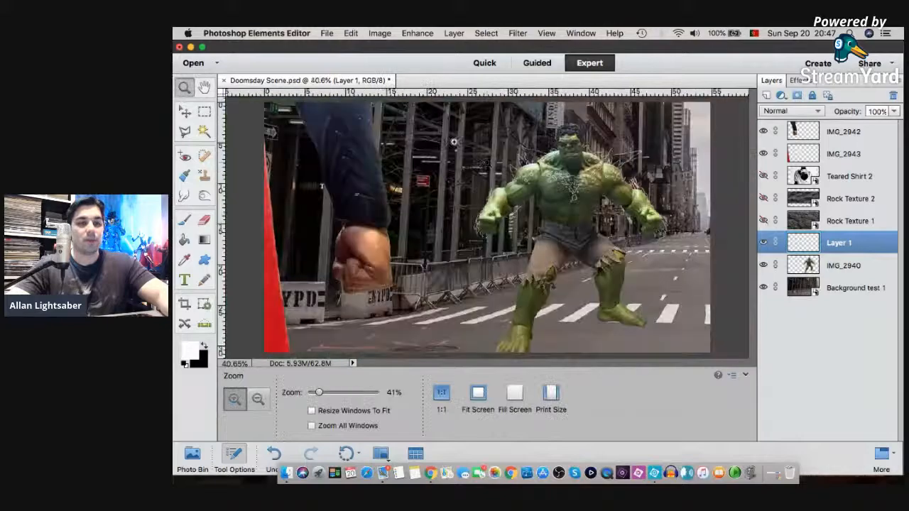
- Draw a long pointed spike extending outward from the Hulk's right shoulder with the 2 px brush
{"action": "left_click", "coordinate": [541, 150]}
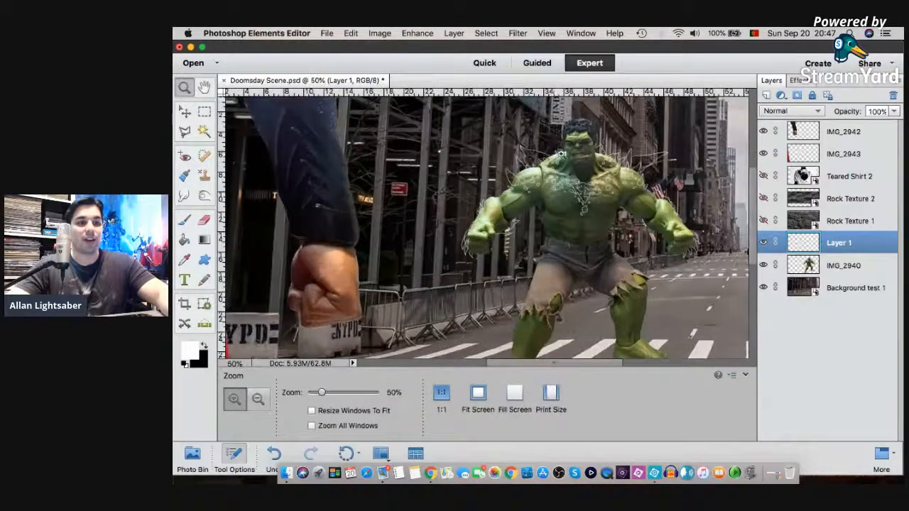
{"action": "left_click", "coordinate": [561, 154]}
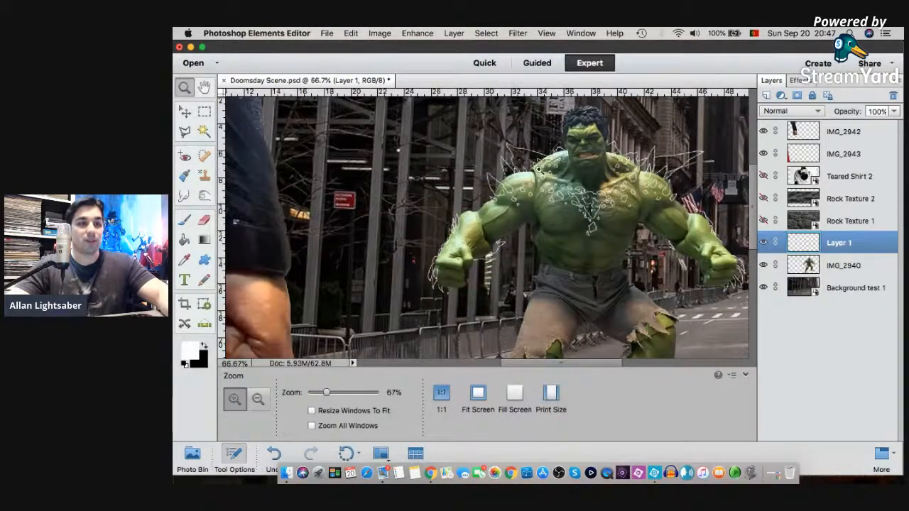
{"action": "left_click", "coordinate": [540, 168]}
{"action": "left_click", "coordinate": [539, 165]}
{"action": "left_click", "coordinate": [184, 219]}
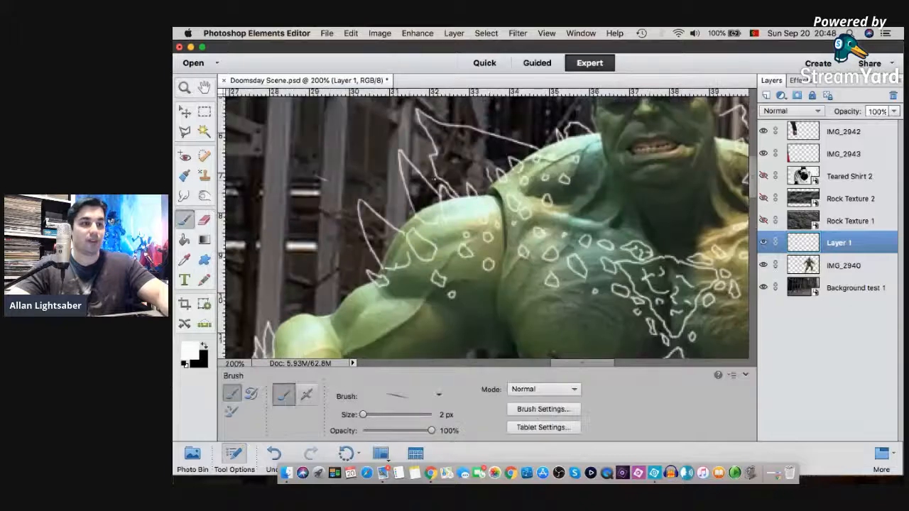
{"action": "mouse_move", "coordinate": [394, 176]}
{"action": "left_mouse_down"}
{"action": "mouse_move", "coordinate": [285, 170]}
{"action": "mouse_move", "coordinate": [345, 208]}
{"action": "left_mouse_up"}
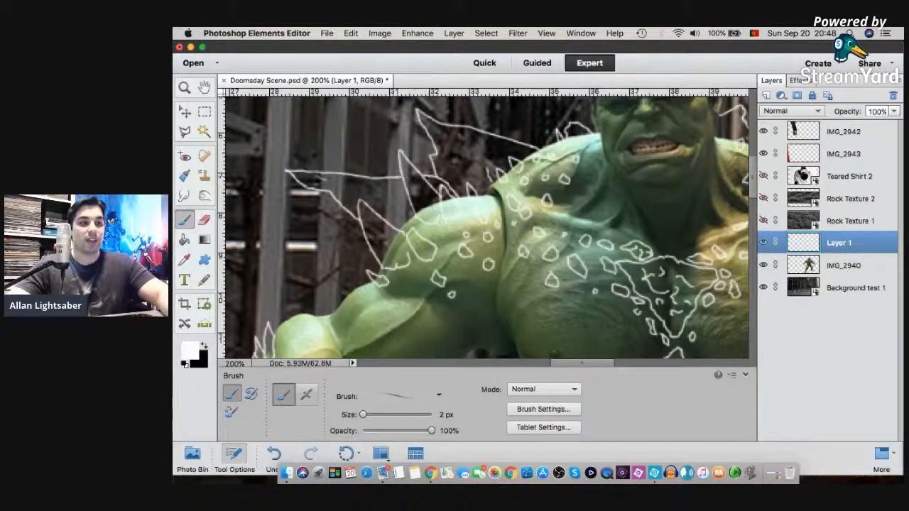
{"action": "left_click", "coordinate": [205, 221]}
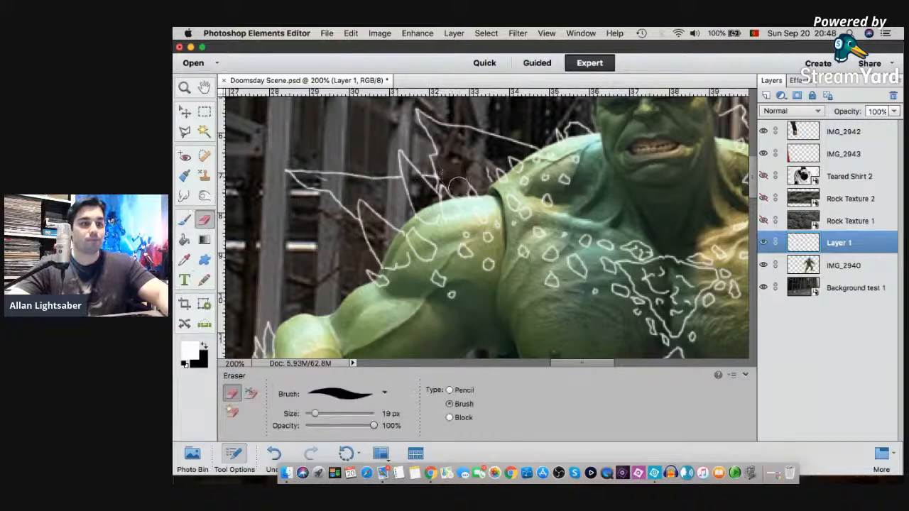
{"action": "left_click", "coordinate": [183, 221]}
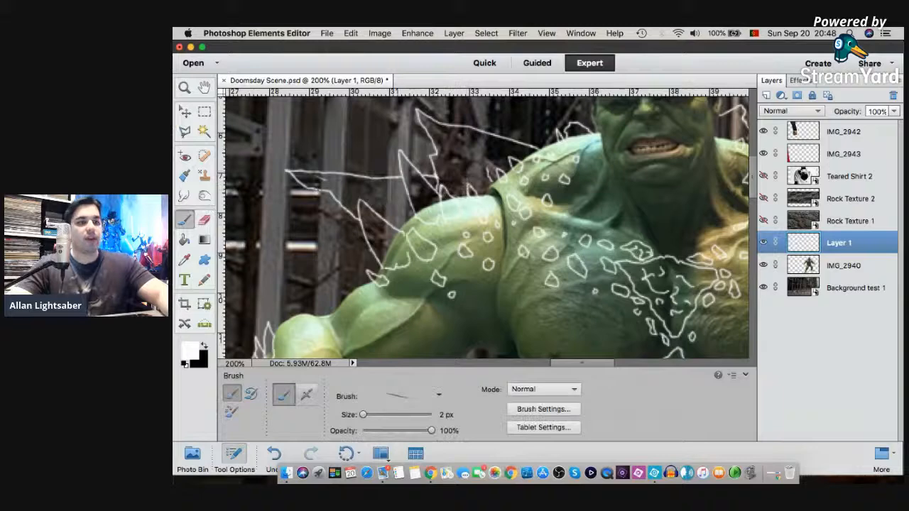
- Erase the inner end of the long right-shoulder spike's upper outline with an 8 px eraser and redraw it with the 2 px brush
{"action": "left_click", "coordinate": [183, 87]}
{"action": "right_click", "coordinate": [701, 147]}
{"action": "left_click", "coordinate": [713, 153]}
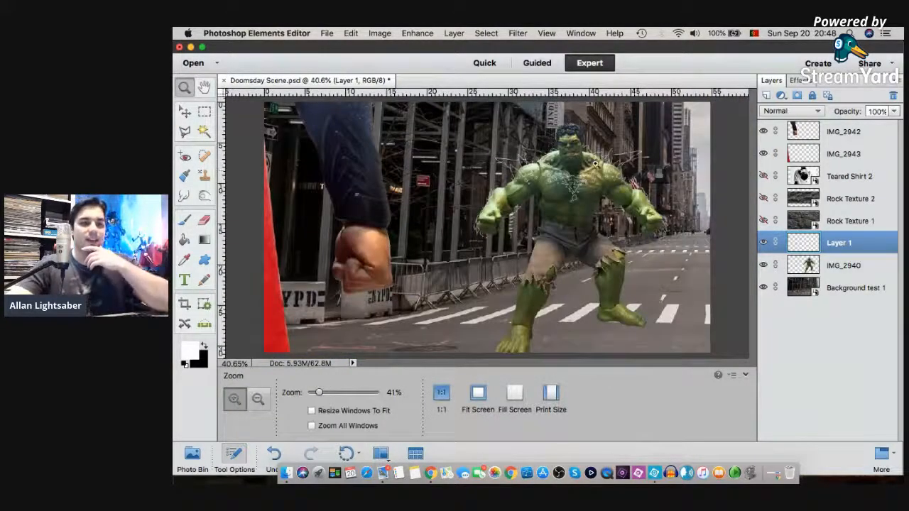
{"action": "left_click", "coordinate": [588, 161]}
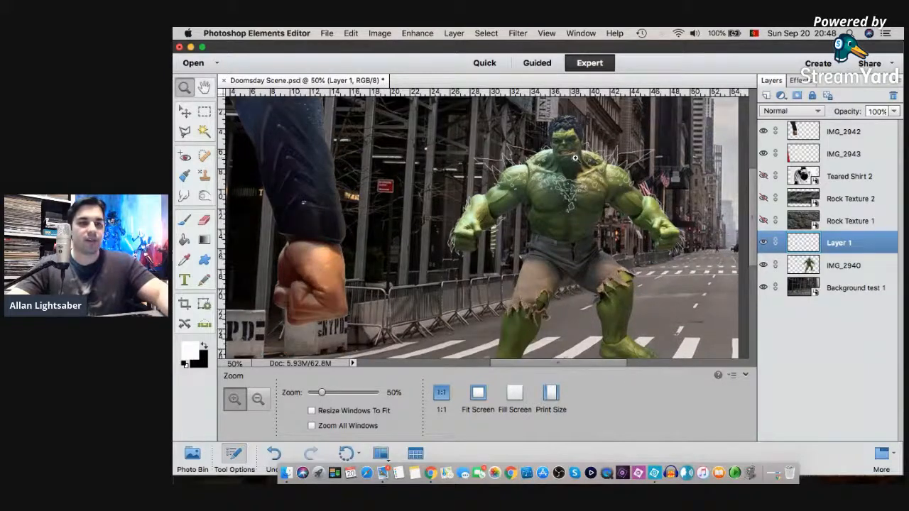
{"action": "left_click", "coordinate": [586, 160]}
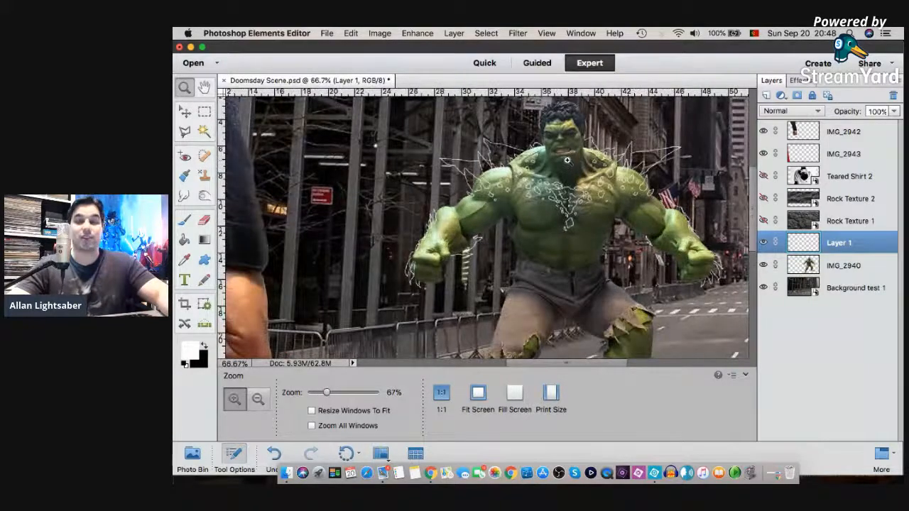
{"action": "left_click", "coordinate": [568, 161]}
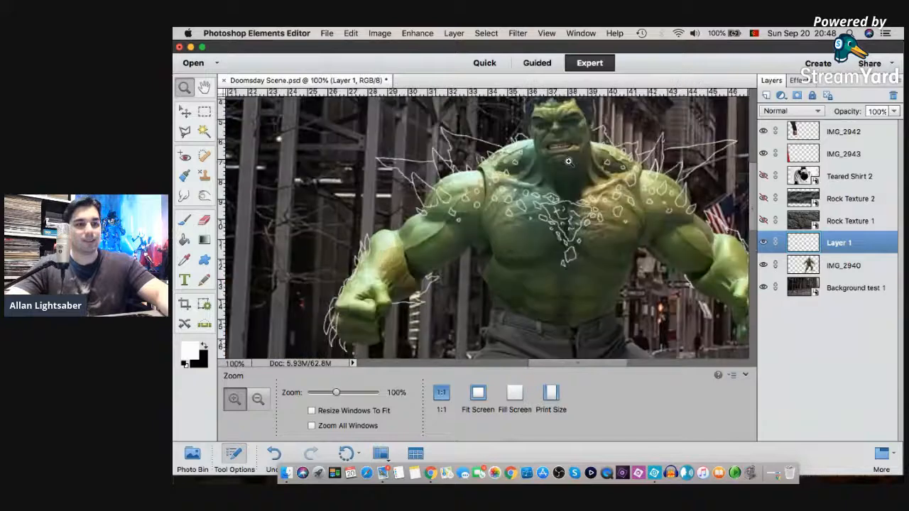
{"action": "left_click", "coordinate": [568, 161]}
{"action": "left_click", "coordinate": [184, 224]}
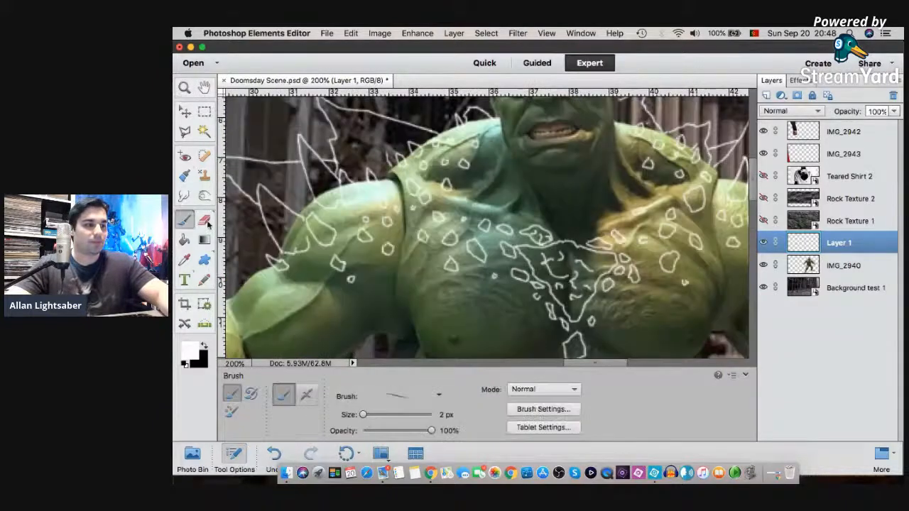
{"action": "left_click", "coordinate": [205, 220]}
{"action": "left_click_drag", "start_coordinate": [314, 413], "coordinate": [309, 413]}
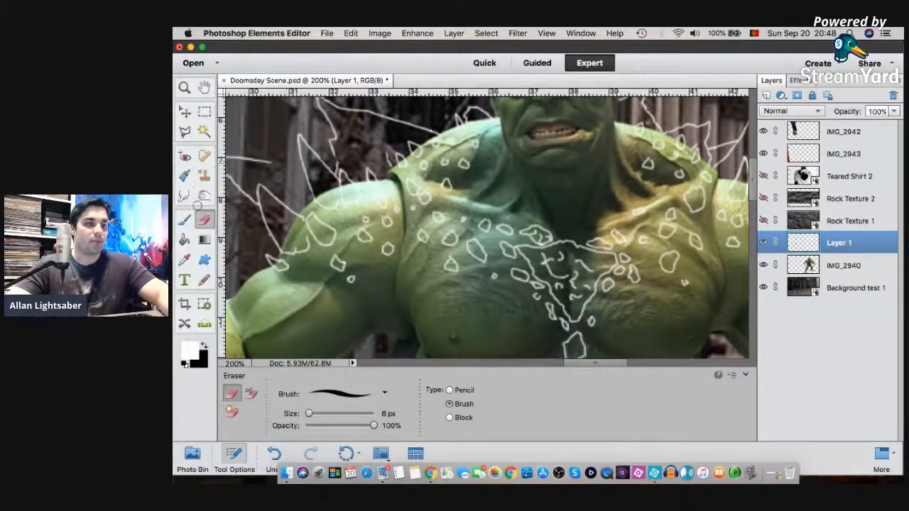
{"action": "left_click", "coordinate": [186, 221]}
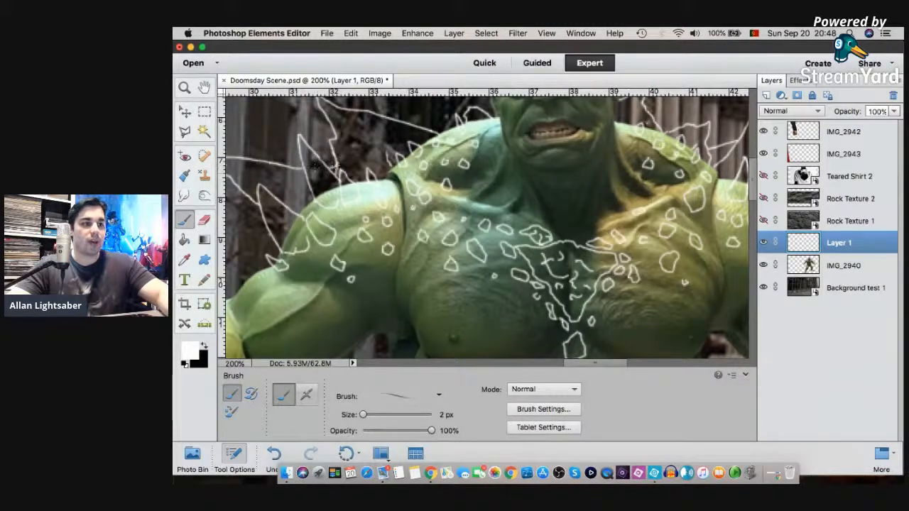
- Examine the white spike and plate sketch across the whole scene and close up around the torso, shoulders and arms
{"action": "key", "text": "z"}
{"action": "right_click", "coordinate": [546, 133]}
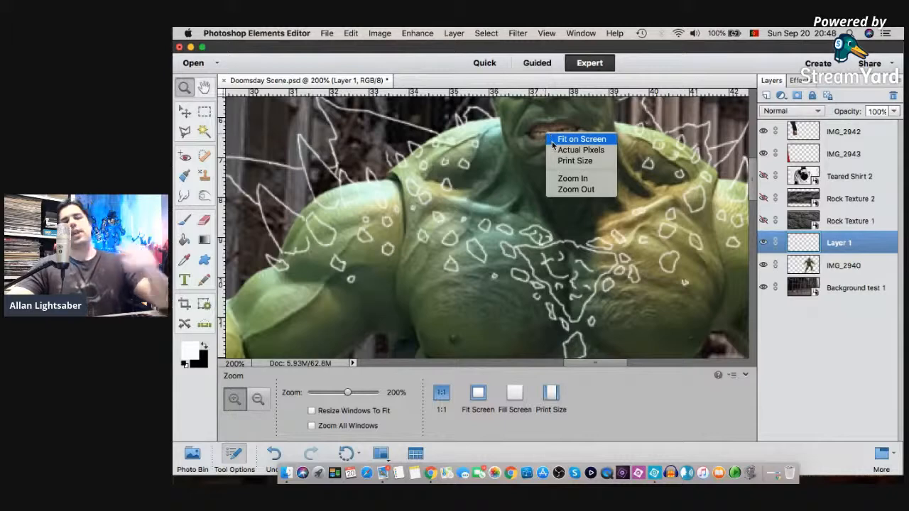
{"action": "left_click", "coordinate": [567, 140]}
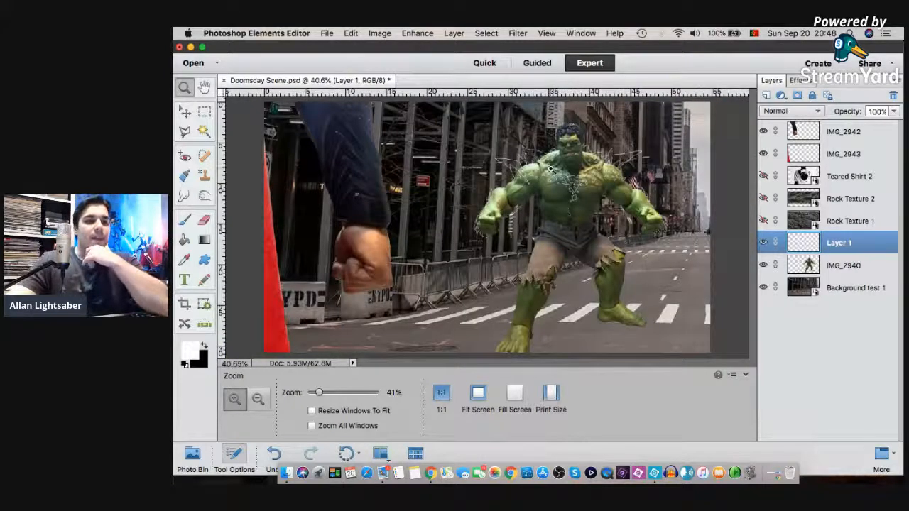
{"action": "left_click", "coordinate": [565, 157]}
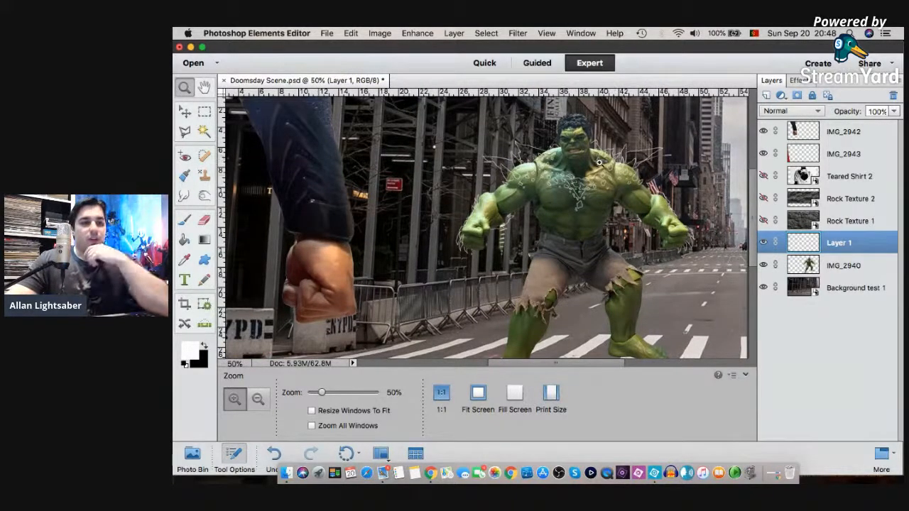
{"action": "left_click", "coordinate": [596, 163]}
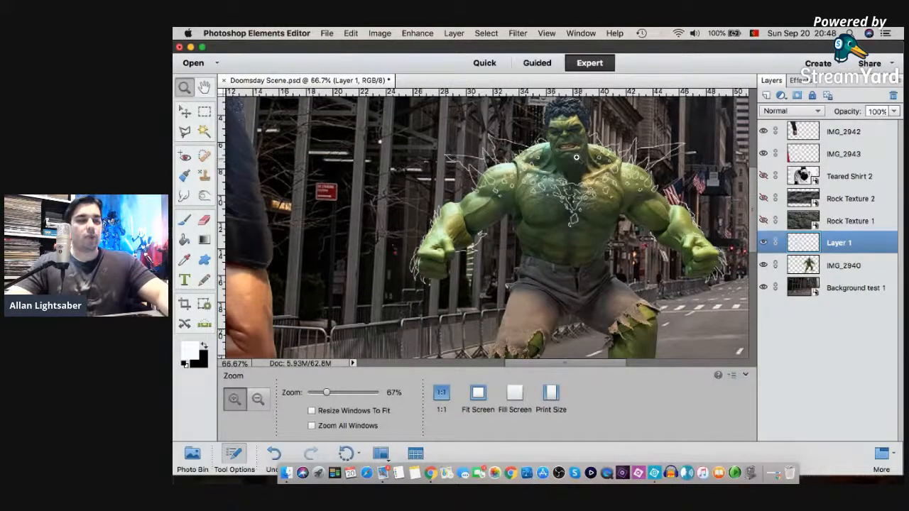
{"action": "left_click", "coordinate": [576, 158]}
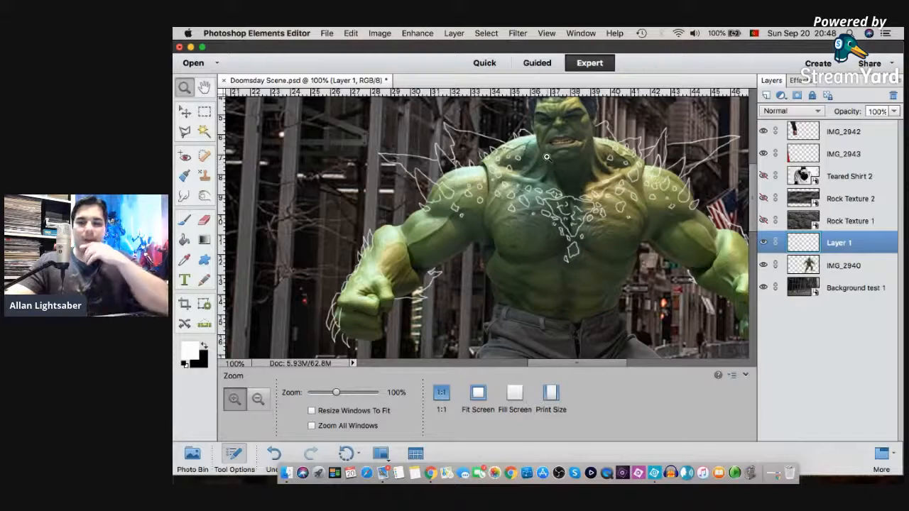
{"action": "right_click", "coordinate": [502, 150]}
{"action": "left_click", "coordinate": [573, 178]}
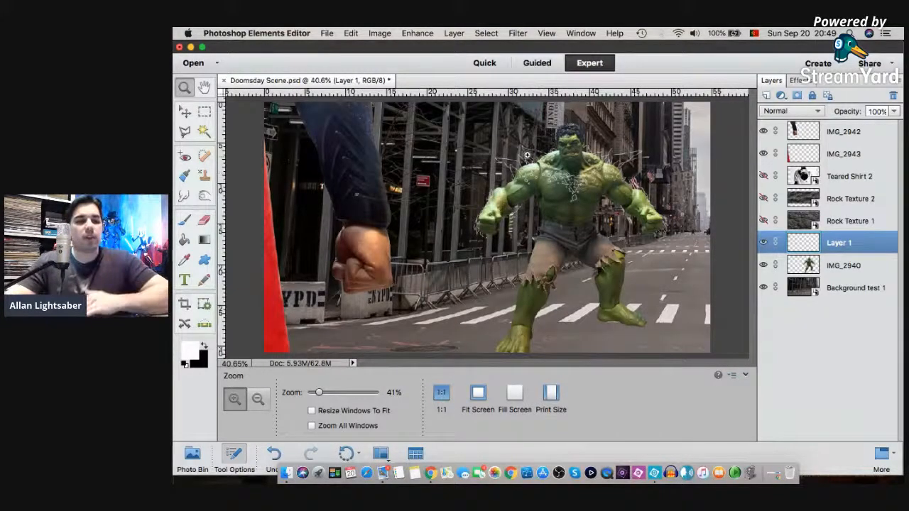
{"action": "left_click", "coordinate": [580, 151]}
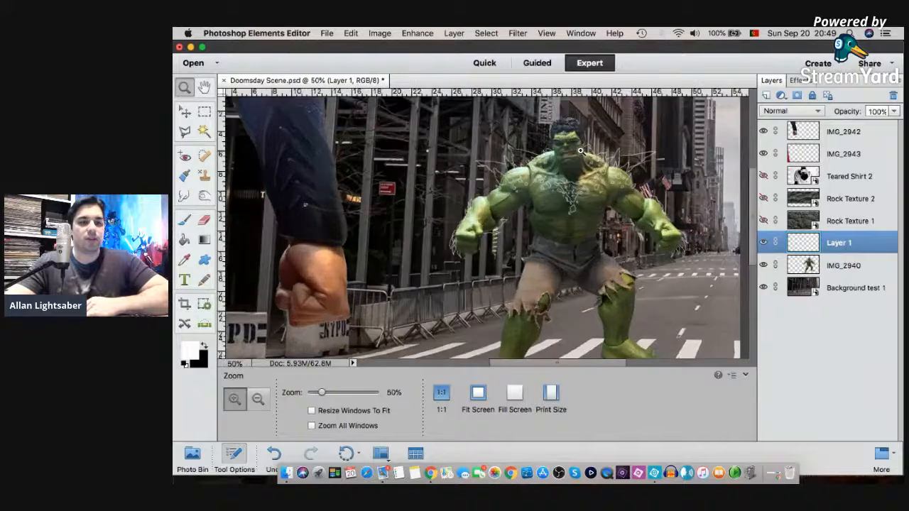
{"action": "left_click", "coordinate": [581, 150]}
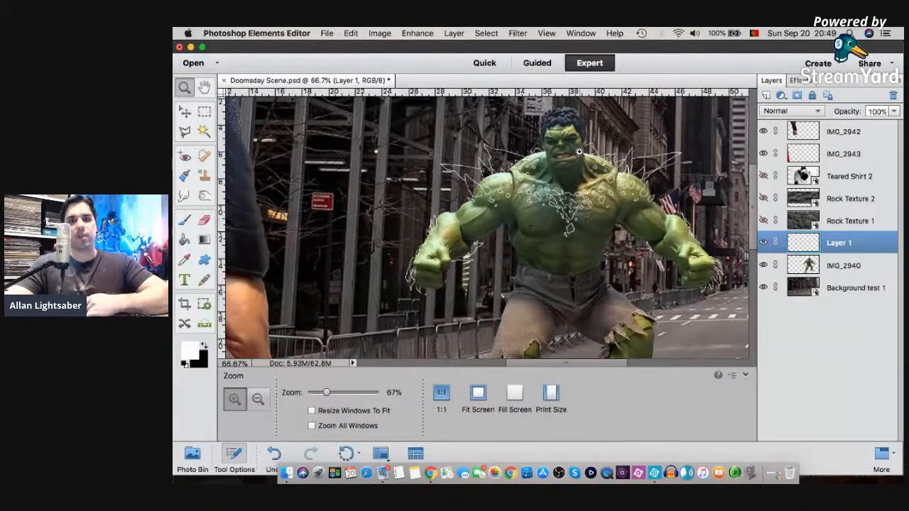
{"action": "right_click", "coordinate": [568, 163]}
{"action": "left_click", "coordinate": [585, 164]}
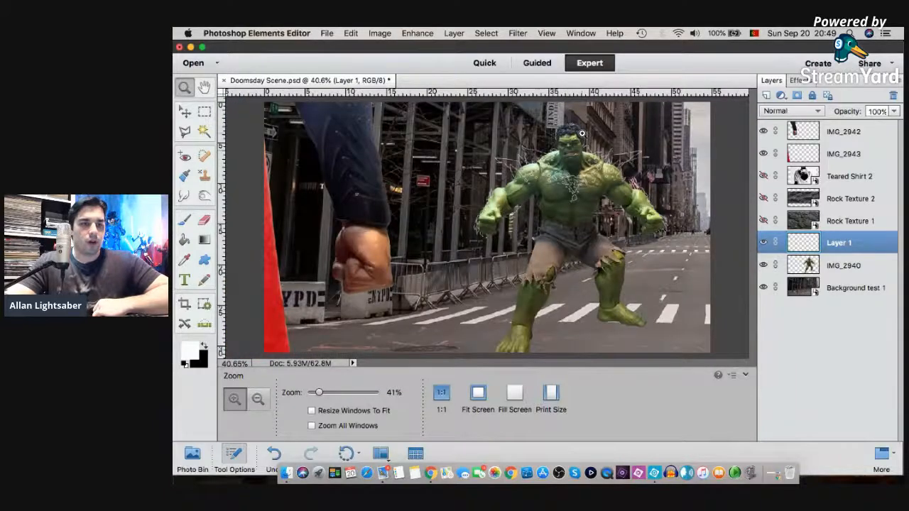
{"action": "left_click", "coordinate": [580, 134]}
{"action": "left_click", "coordinate": [574, 148]}
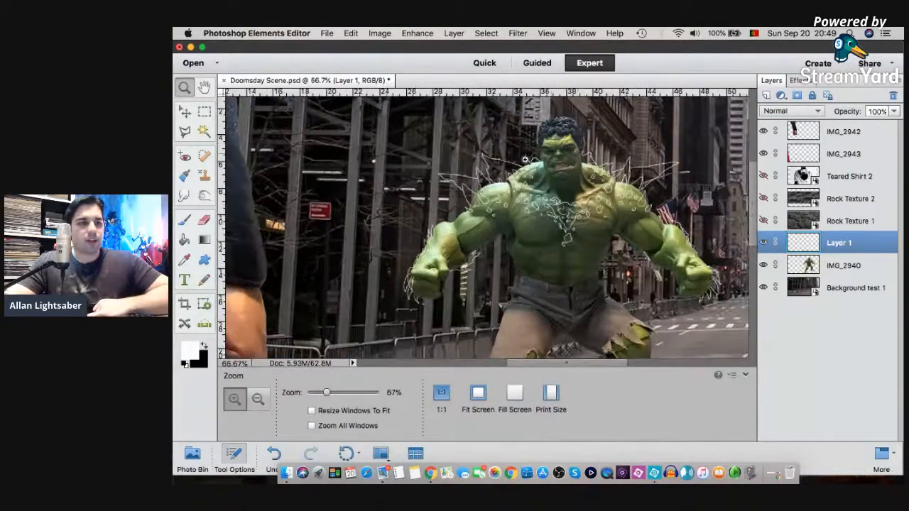
{"action": "left_click", "coordinate": [592, 171]}
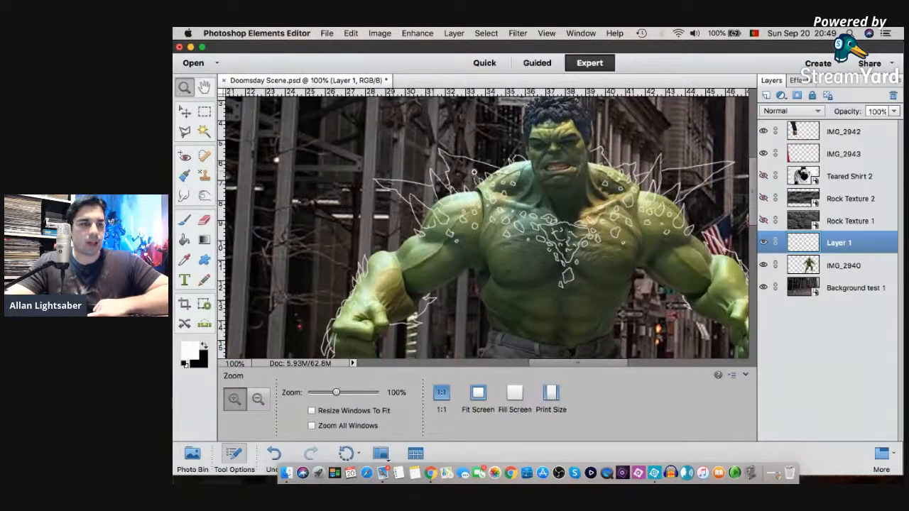
{"action": "left_click", "coordinate": [204, 86]}
{"action": "left_click_drag", "start_coordinate": [547, 239], "coordinate": [528, 170]}
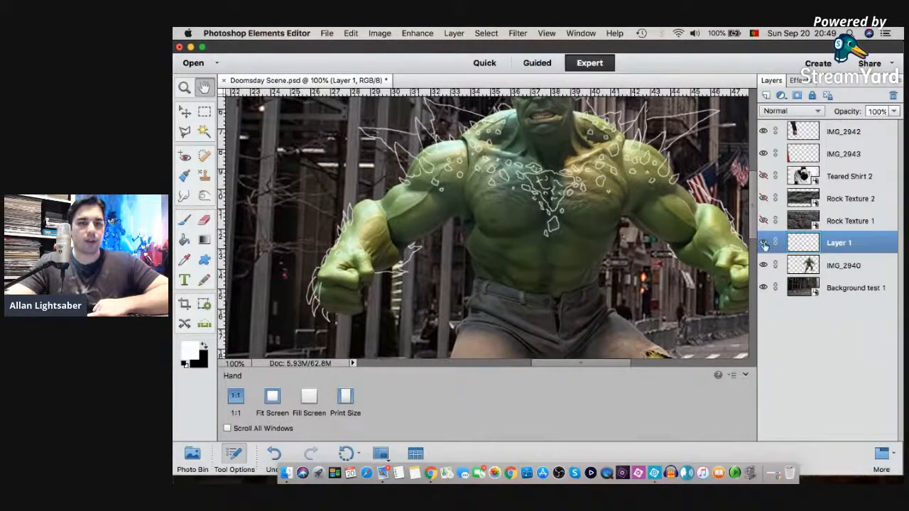
- Hide Layer 1 and examine the Hulk figure without the white sketch, both in the full scene and close up
{"action": "left_click", "coordinate": [763, 244]}
{"action": "left_click", "coordinate": [184, 86]}
{"action": "right_click", "coordinate": [455, 158]}
{"action": "left_click", "coordinate": [488, 162]}
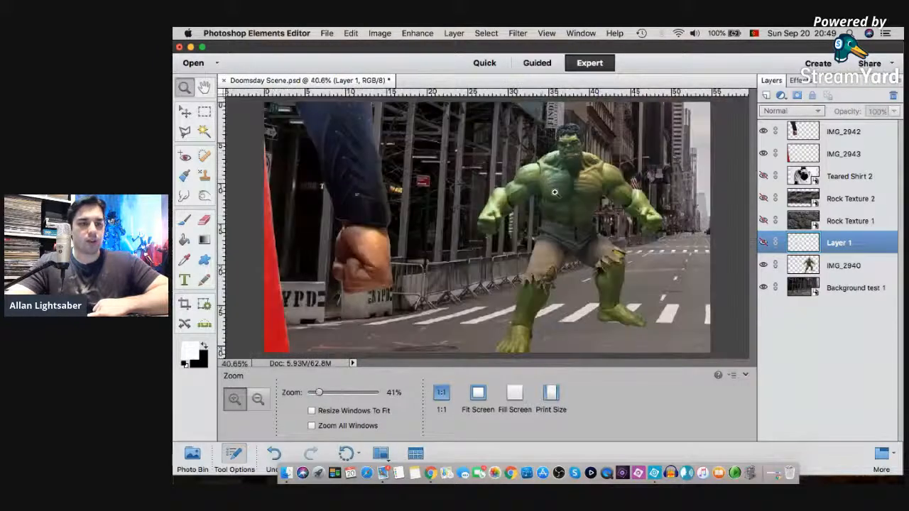
{"action": "left_click", "coordinate": [554, 191]}
{"action": "left_click", "coordinate": [555, 200]}
{"action": "left_click", "coordinate": [543, 181]}
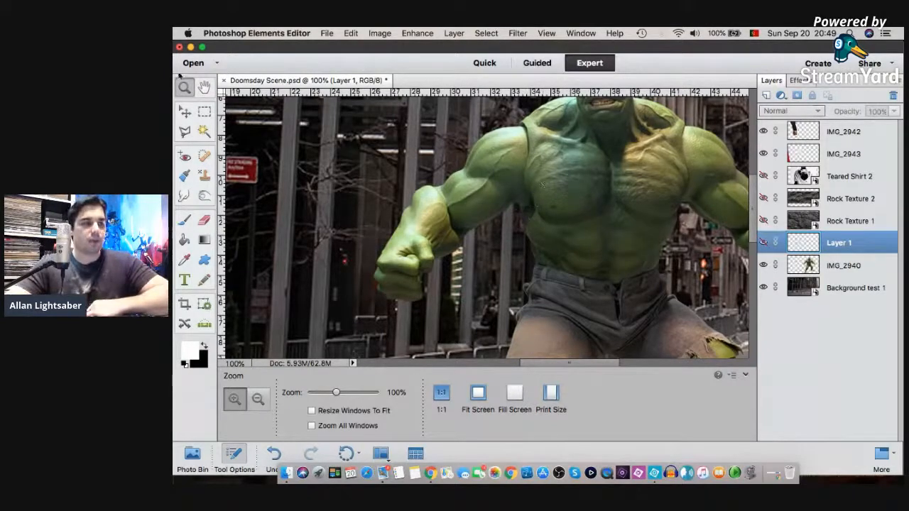
- Switch to StreamYard to read through the live viewer comments, and return to the Doomsday Scene in Photoshop Elements
{"action": "left_click", "coordinate": [190, 47]}
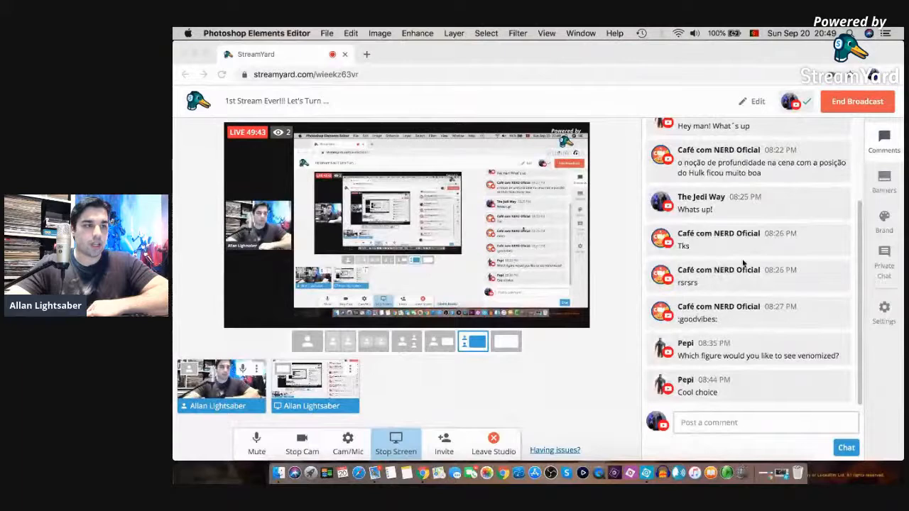
{"action": "scroll", "coordinate": [752, 259], "scroll_direction": "up", "scroll_amount": 1}
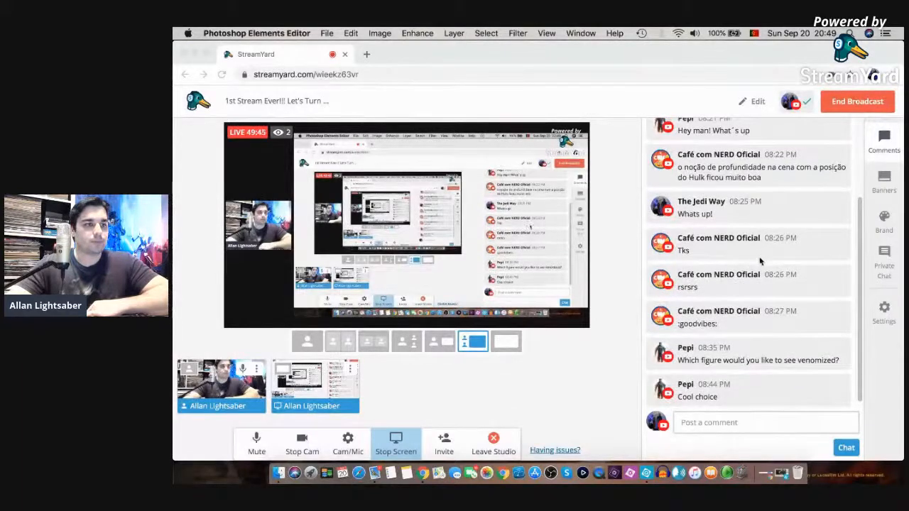
{"action": "scroll", "coordinate": [759, 261], "scroll_direction": "down", "scroll_amount": 1}
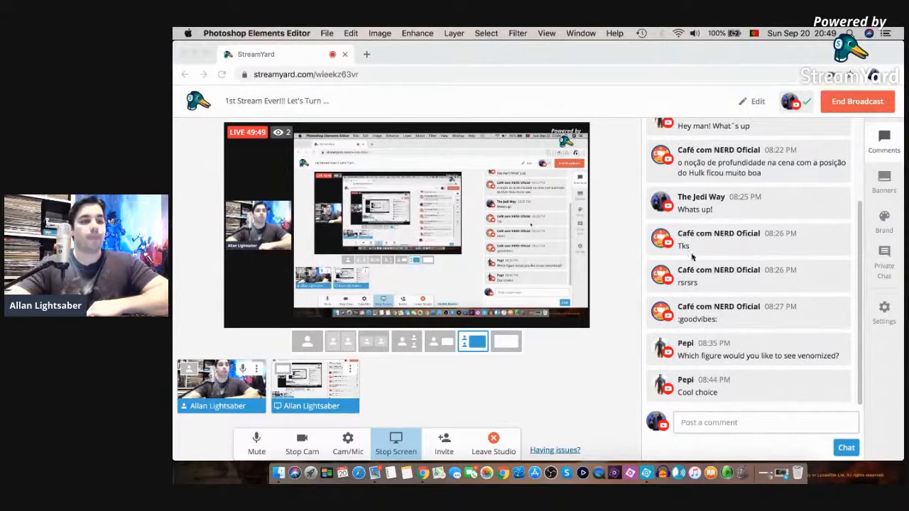
{"action": "scroll", "coordinate": [745, 291], "scroll_direction": "up", "scroll_amount": 3}
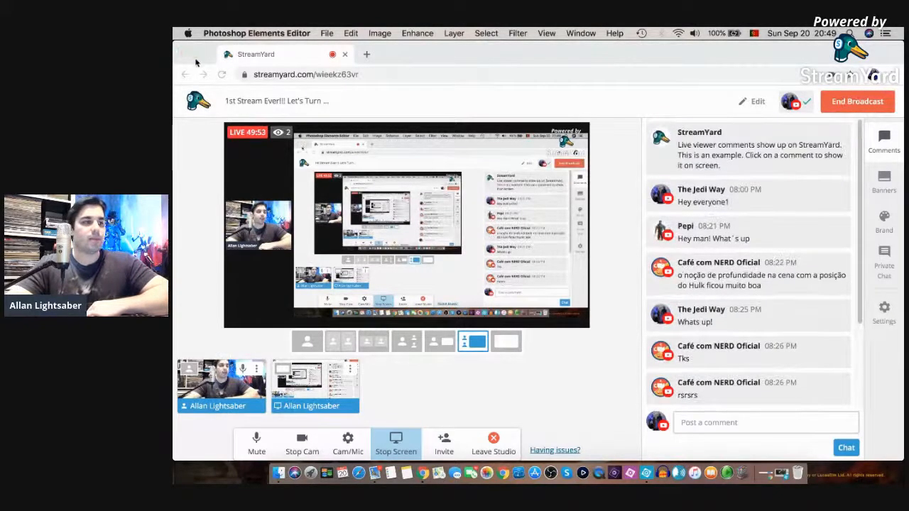
{"action": "left_click", "coordinate": [646, 473]}
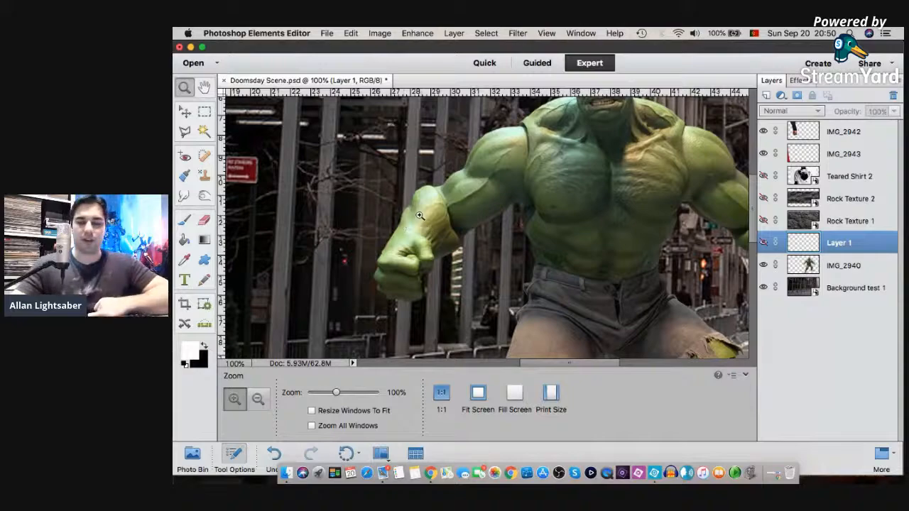
- Switch to StreamYard and stop sharing the screen
{"action": "left_click", "coordinate": [190, 47]}
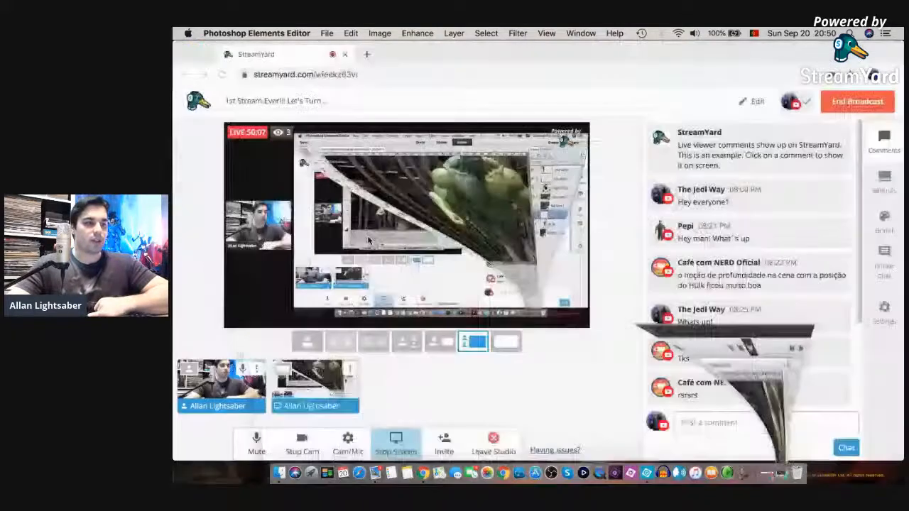
{"action": "left_click", "coordinate": [395, 444]}
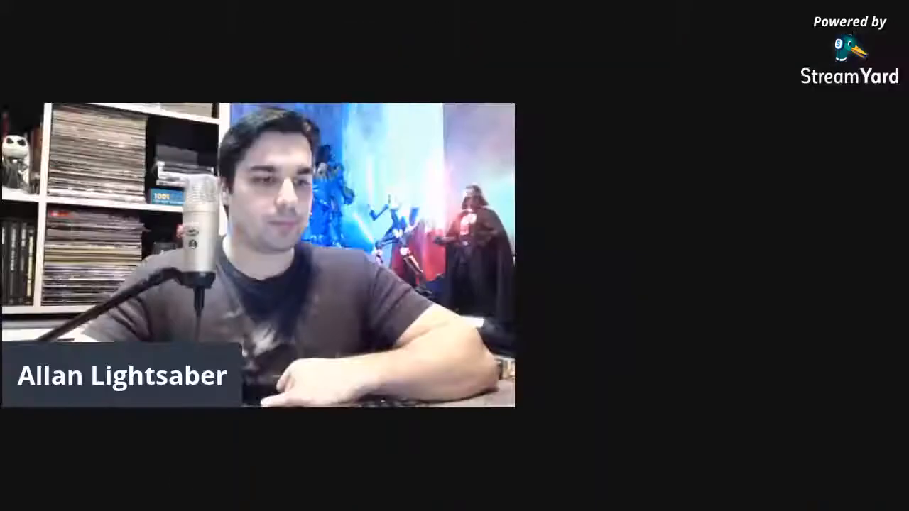
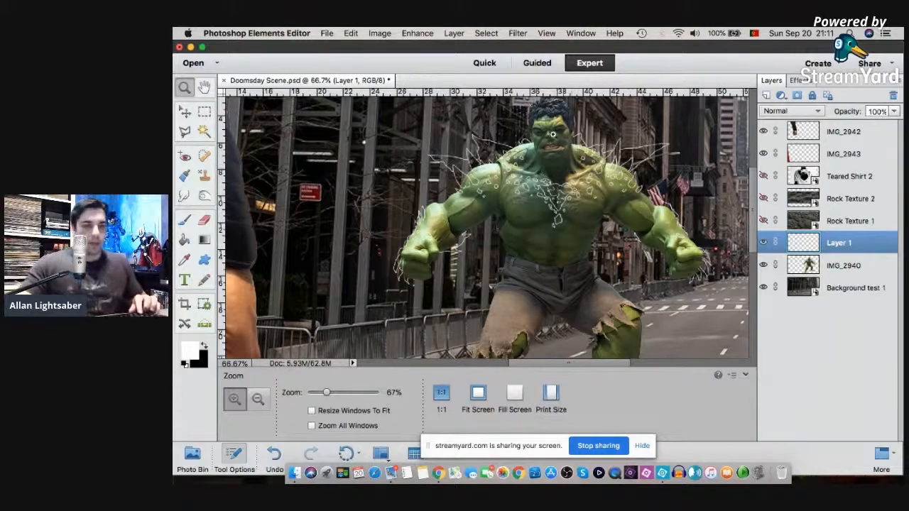
- Draw a row of small jagged bone spikes along the Hulk's chin and jawline on Layer 1 with the 2 px brush
{"action": "left_click", "coordinate": [558, 137]}
{"action": "left_click", "coordinate": [560, 139]}
{"action": "scroll", "coordinate": [570, 161], "scroll_direction": "down", "scroll_amount": 2}
{"action": "scroll", "coordinate": [569, 161], "scroll_direction": "up", "scroll_amount": 2}
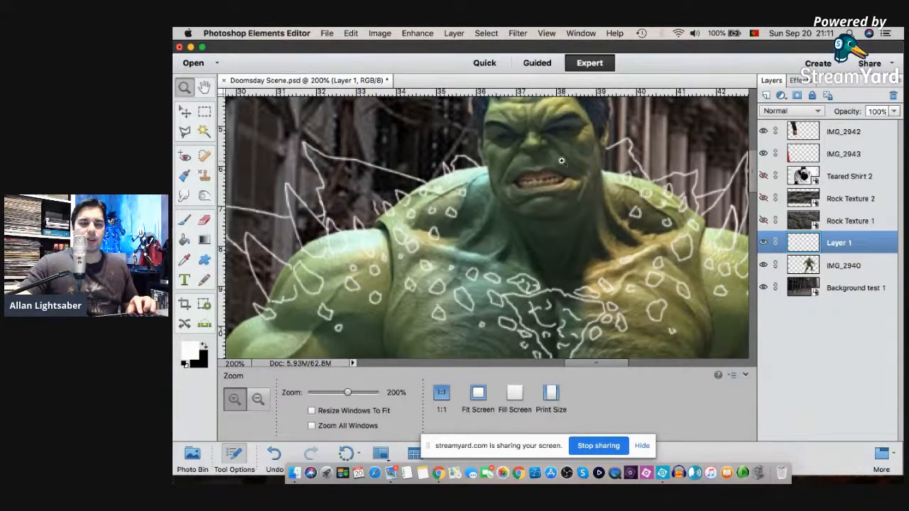
{"action": "left_click", "coordinate": [184, 220]}
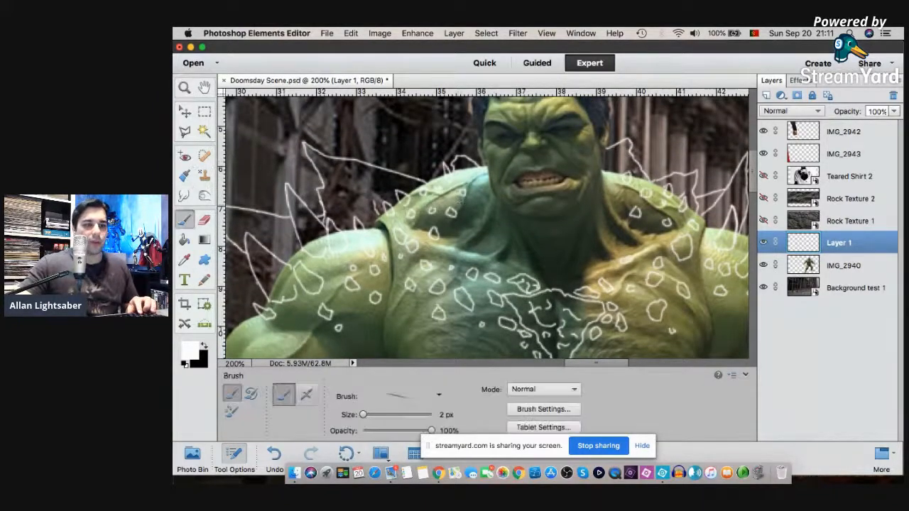
{"action": "mouse_move", "coordinate": [491, 202]}
{"action": "left_mouse_down"}
{"action": "mouse_move", "coordinate": [503, 226]}
{"action": "mouse_move", "coordinate": [505, 210]}
{"action": "mouse_move", "coordinate": [513, 213]}
{"action": "mouse_move", "coordinate": [533, 244]}
{"action": "mouse_move", "coordinate": [534, 217]}
{"action": "mouse_move", "coordinate": [549, 213]}
{"action": "mouse_move", "coordinate": [557, 224]}
{"action": "mouse_move", "coordinate": [575, 211]}
{"action": "mouse_move", "coordinate": [581, 221]}
{"action": "mouse_move", "coordinate": [586, 196]}
{"action": "mouse_move", "coordinate": [592, 215]}
{"action": "mouse_move", "coordinate": [589, 186]}
{"action": "left_mouse_up"}
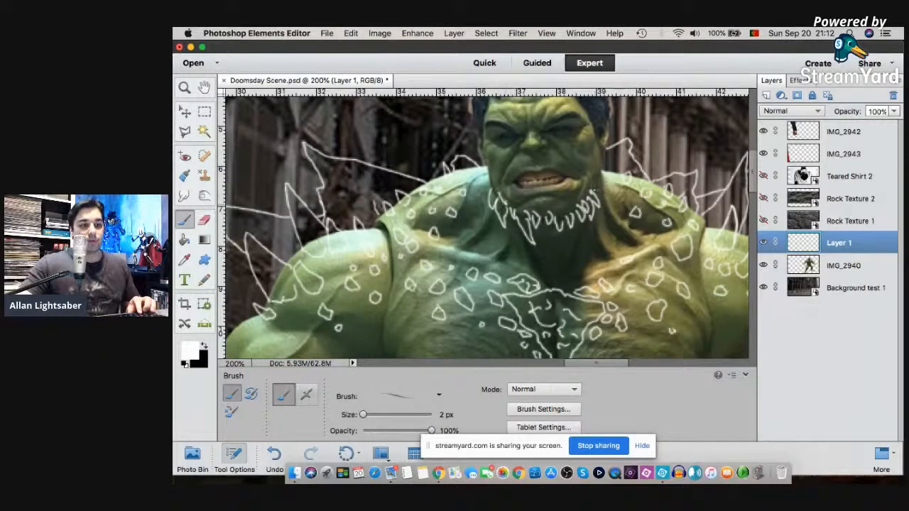
{"action": "left_click_drag", "start_coordinate": [597, 185], "coordinate": [603, 201]}
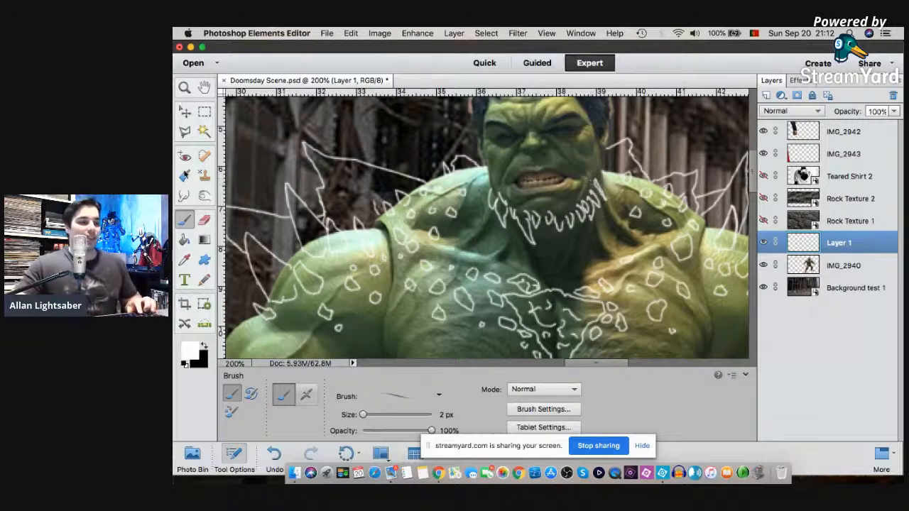
- Set the eraser size to 35 px and erase the spikes along the left side of the Hulk's jaw
{"action": "left_click", "coordinate": [203, 221]}
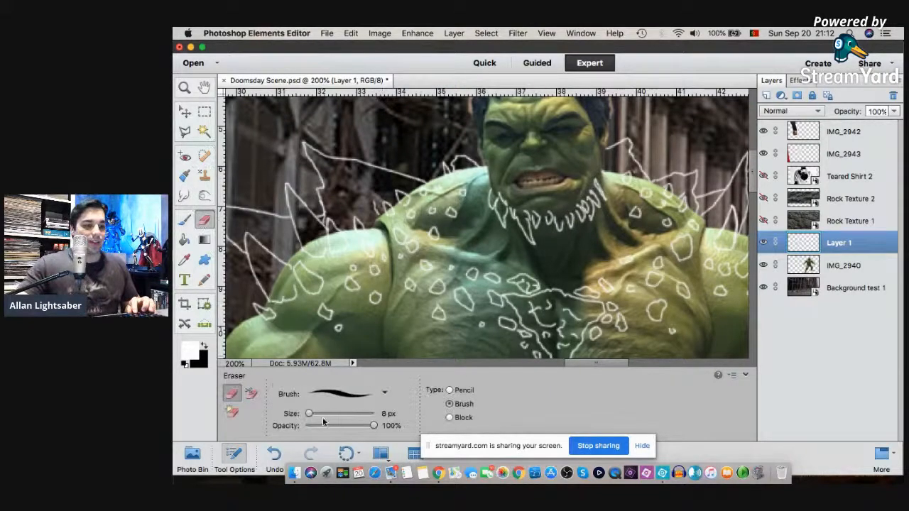
{"action": "left_click_drag", "start_coordinate": [324, 420], "coordinate": [326, 416]}
{"action": "left_click_drag", "start_coordinate": [578, 224], "coordinate": [594, 184]}
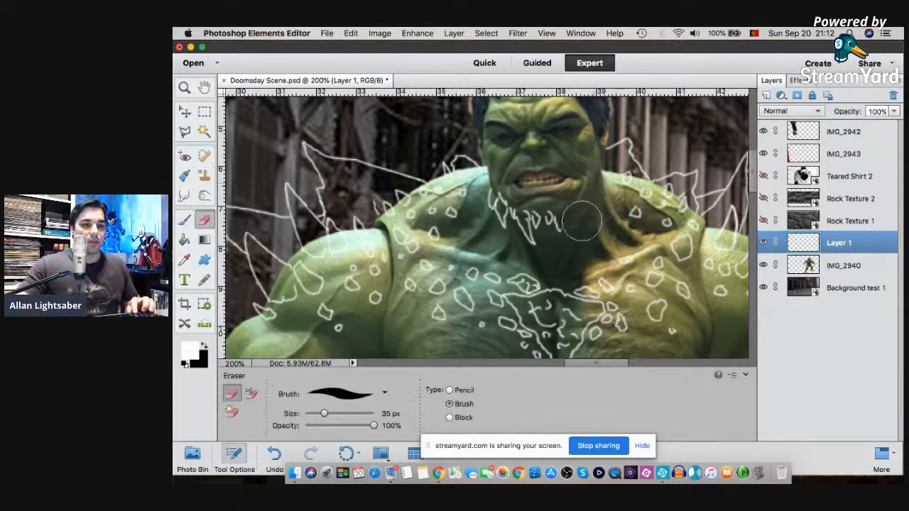
- Redraw the small bone spikes along the Hulk's chin and the image-right side of his jaw with the 2 px white brush
{"action": "left_click", "coordinate": [184, 221]}
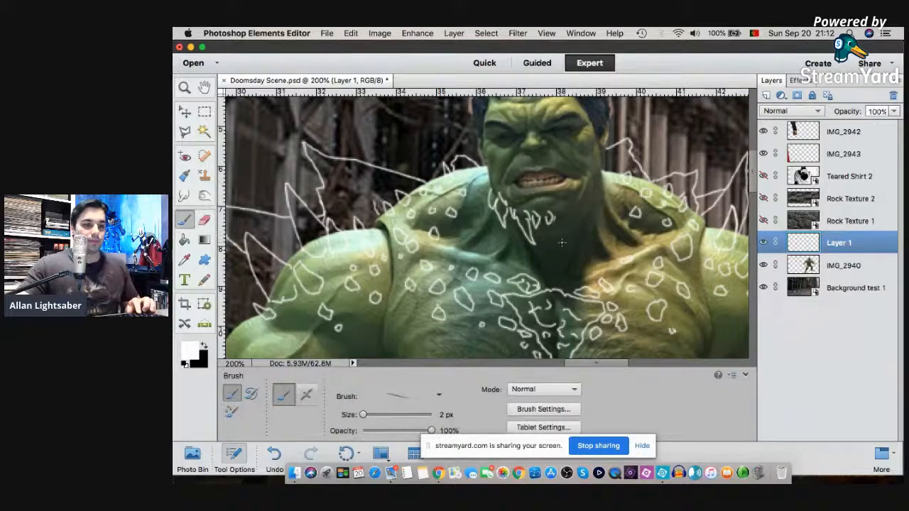
{"action": "mouse_move", "coordinate": [539, 224]}
{"action": "left_mouse_down"}
{"action": "mouse_move", "coordinate": [554, 227]}
{"action": "mouse_move", "coordinate": [568, 210]}
{"action": "mouse_move", "coordinate": [574, 221]}
{"action": "mouse_move", "coordinate": [584, 207]}
{"action": "mouse_move", "coordinate": [589, 215]}
{"action": "mouse_move", "coordinate": [594, 194]}
{"action": "mouse_move", "coordinate": [599, 207]}
{"action": "left_mouse_up"}
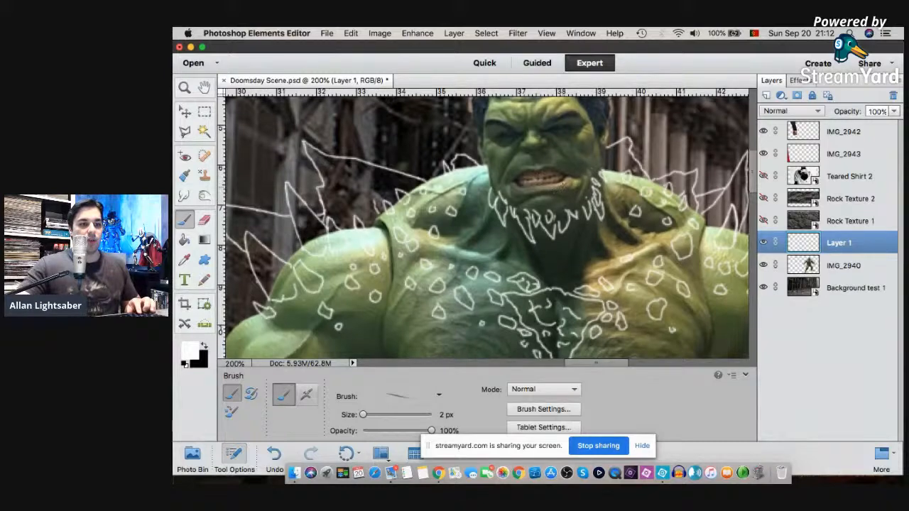
- Try drawing a few small bone plates beneath the Hulk's image-right eye, and undo those strokes
{"action": "scroll", "coordinate": [550, 194], "scroll_direction": "up", "scroll_amount": 3}
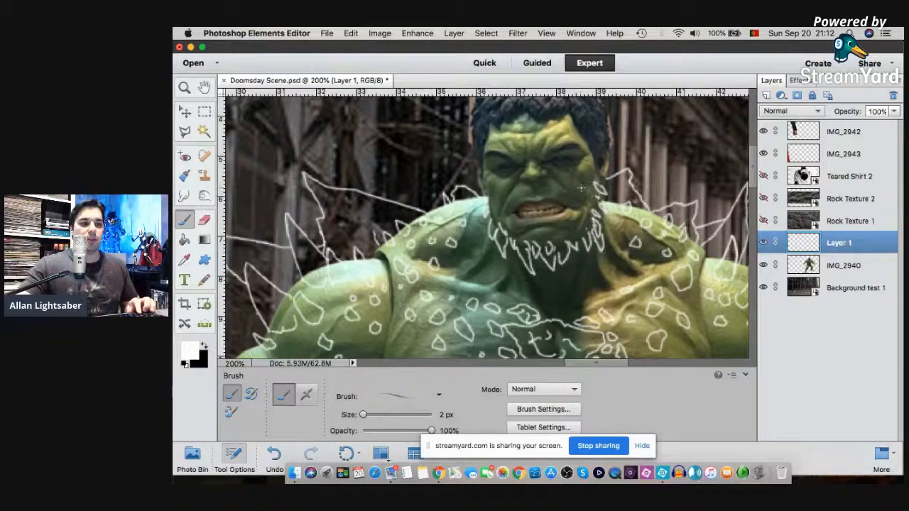
{"action": "mouse_move", "coordinate": [547, 154]}
{"action": "left_mouse_down"}
{"action": "mouse_move", "coordinate": [552, 165]}
{"action": "mouse_move", "coordinate": [550, 155]}
{"action": "mouse_move", "coordinate": [567, 164]}
{"action": "left_mouse_up"}
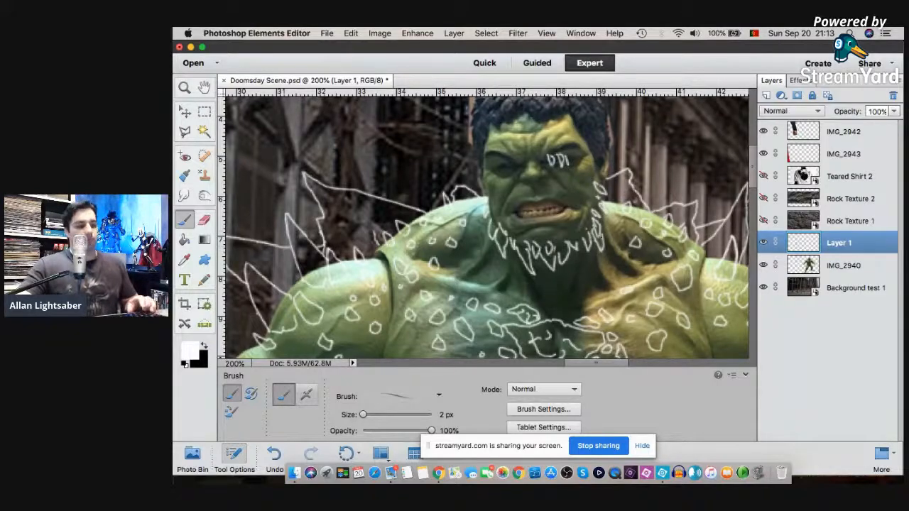
{"action": "key", "text": "super+z"}
{"action": "key", "text": "super+z"}
{"action": "key", "text": "super+z"}
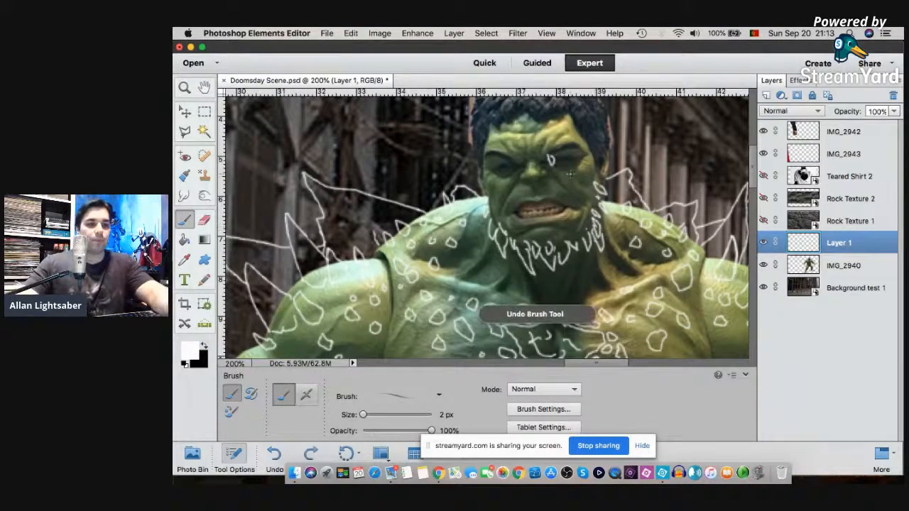
{"action": "key", "text": "super+z"}
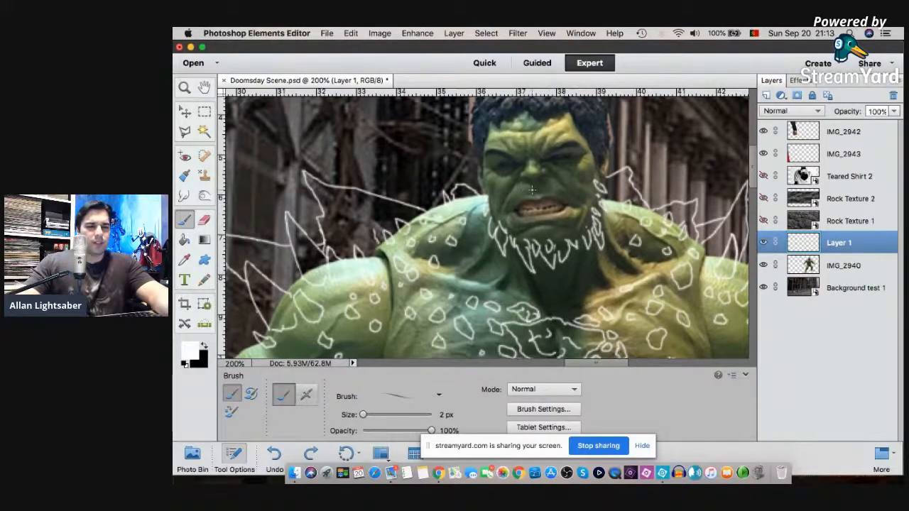
- Fill the Hulk's chin below the mouth with small white bone plates, above the row of jaw spikes
{"action": "scroll", "coordinate": [531, 182], "scroll_direction": "down", "scroll_amount": 1}
{"action": "scroll", "coordinate": [531, 179], "scroll_direction": "up", "scroll_amount": 5}
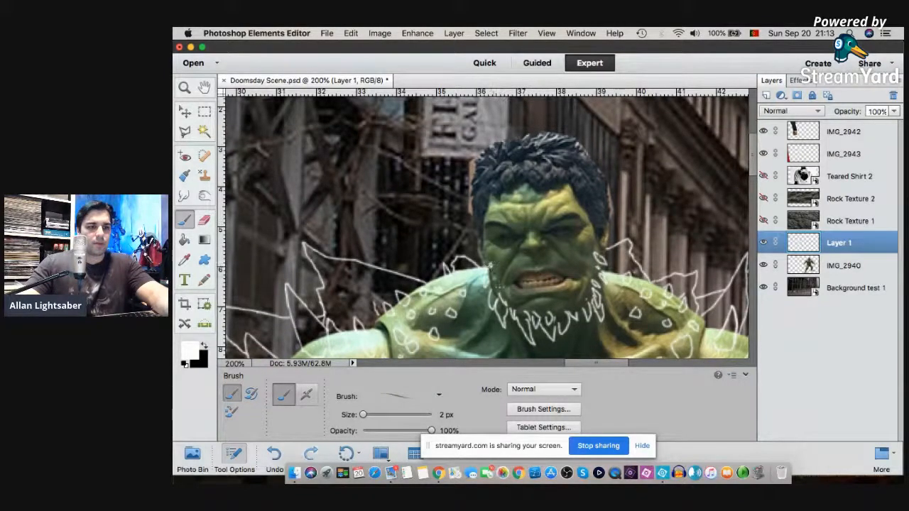
{"action": "mouse_move", "coordinate": [537, 311]}
{"action": "left_mouse_down"}
{"action": "mouse_move", "coordinate": [538, 302]}
{"action": "mouse_move", "coordinate": [569, 308]}
{"action": "left_mouse_up"}
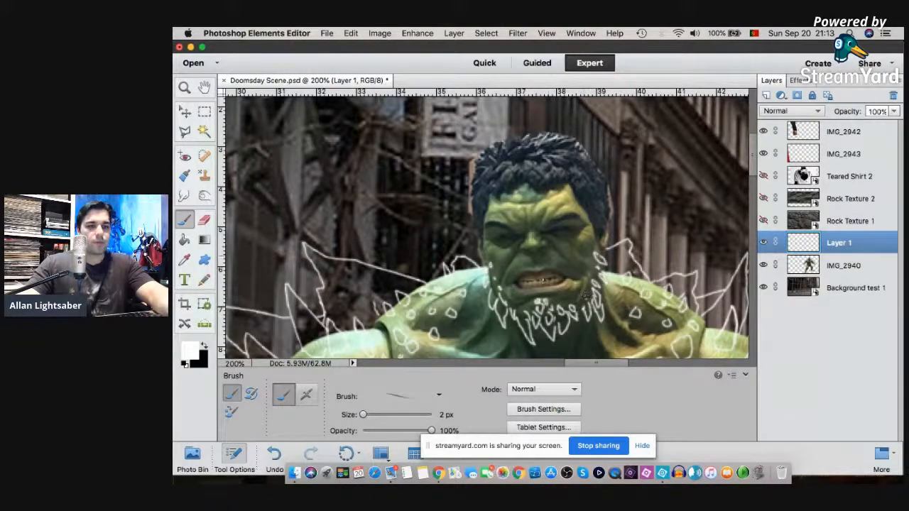
{"action": "mouse_move", "coordinate": [532, 307]}
{"action": "left_mouse_down"}
{"action": "mouse_move", "coordinate": [523, 308]}
{"action": "mouse_move", "coordinate": [574, 299]}
{"action": "left_mouse_up"}
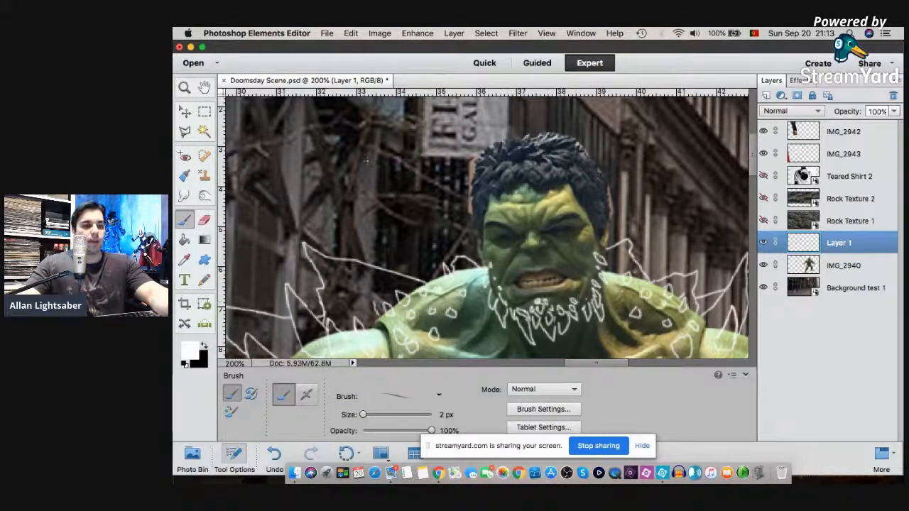
- Switch to StreamYard to read the live viewer comments, and return to the Doomsday Scene in Photoshop Elements
{"action": "left_click", "coordinate": [191, 46]}
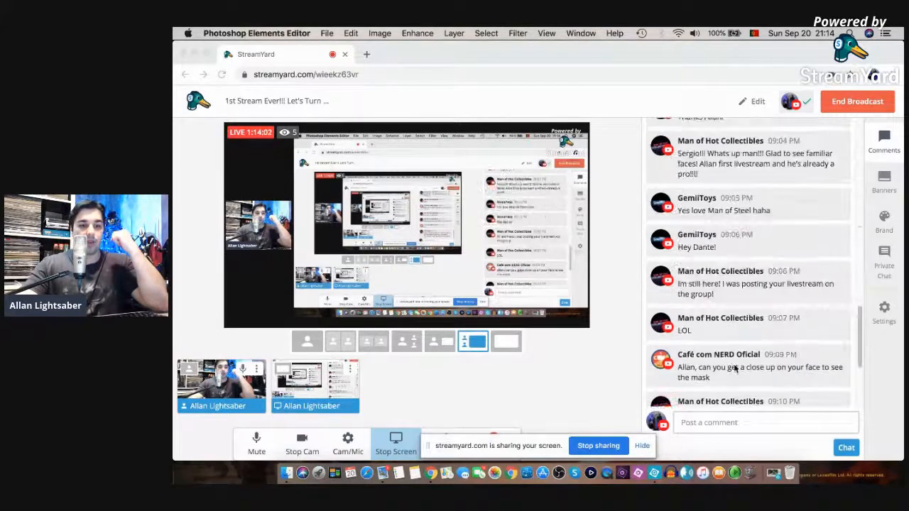
{"action": "left_click", "coordinate": [654, 472]}
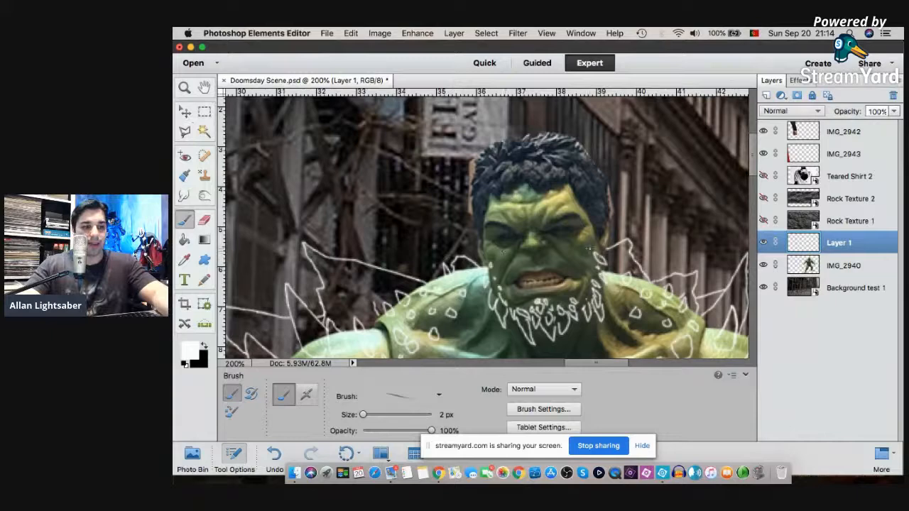
- Draw a small bone plate on the Hulk's image-right cheek, beside the spikes at the jaw
{"action": "left_click_drag", "start_coordinate": [587, 253], "coordinate": [584, 260]}
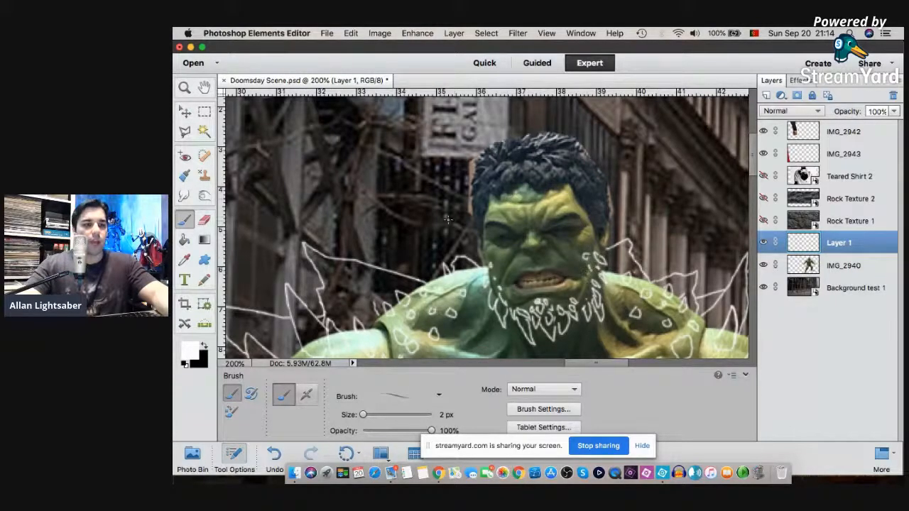
- Add bone spikes along the outer edge of the Hulk's image-left forearm on Layer 1, undoing the stray stroke
{"action": "scroll", "coordinate": [448, 219], "scroll_direction": "up", "scroll_amount": 1}
{"action": "key", "text": "z"}
{"action": "right_click", "coordinate": [532, 162]}
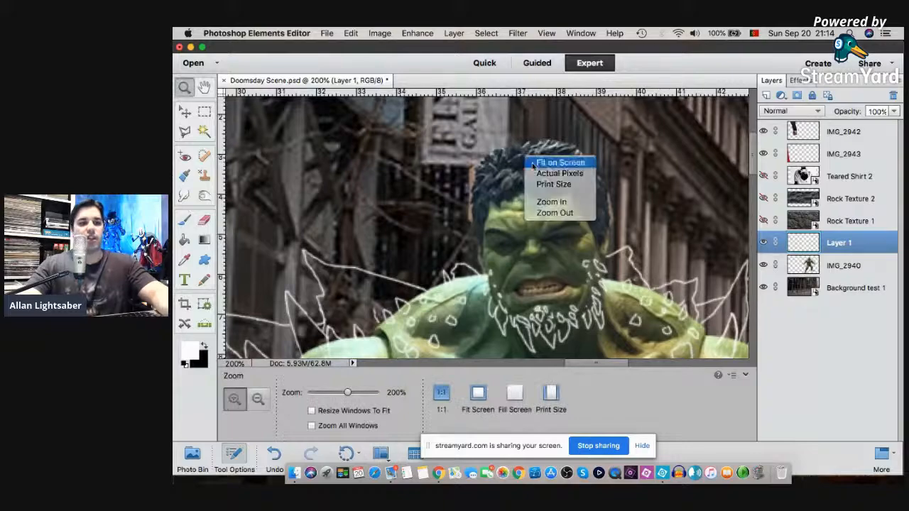
{"action": "left_click", "coordinate": [560, 163]}
{"action": "left_click", "coordinate": [598, 133]}
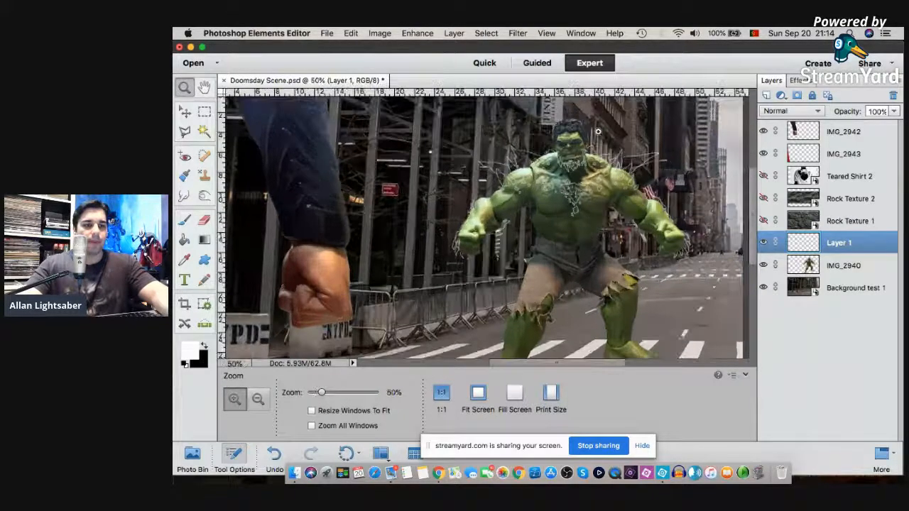
{"action": "left_click", "coordinate": [598, 132]}
{"action": "left_click", "coordinate": [599, 134]}
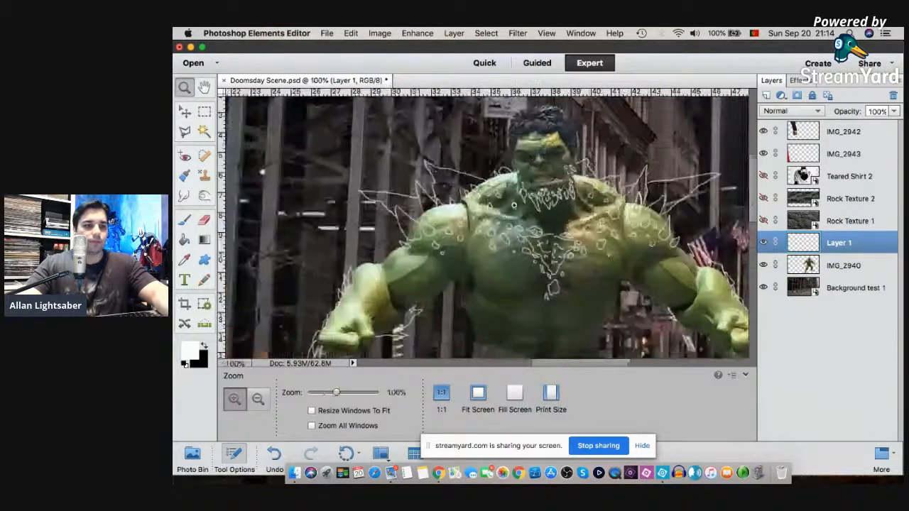
{"action": "scroll", "coordinate": [490, 238], "scroll_direction": "up", "scroll_amount": 5}
{"action": "scroll", "coordinate": [469, 245], "scroll_direction": "down", "scroll_amount": 5}
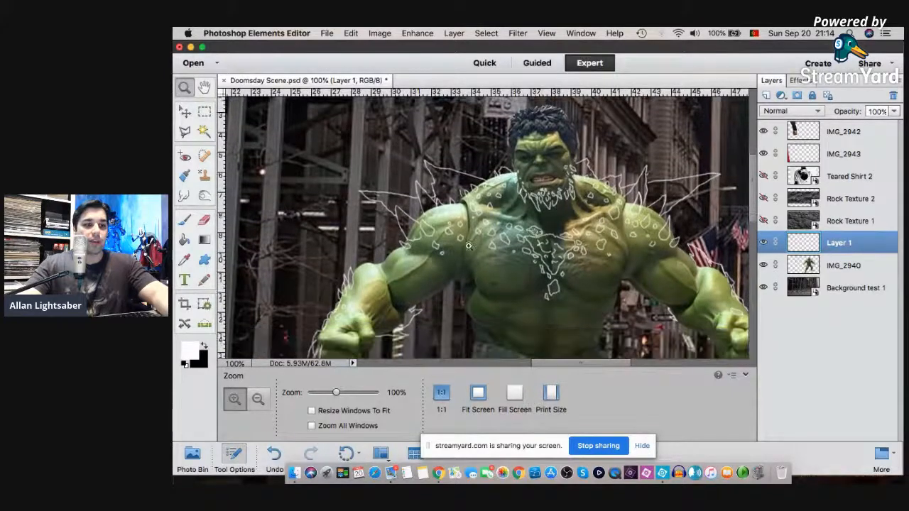
{"action": "scroll", "coordinate": [497, 245], "scroll_direction": "down", "scroll_amount": 3}
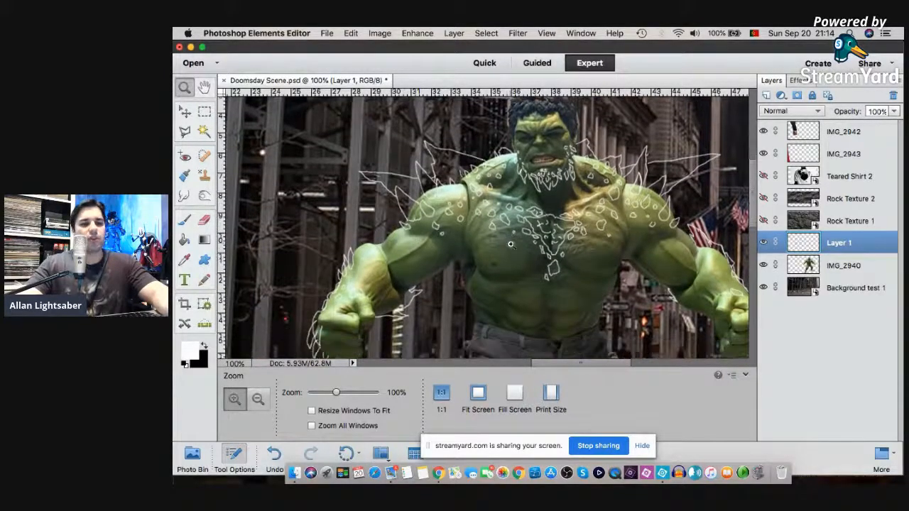
{"action": "scroll", "coordinate": [554, 240], "scroll_direction": "down", "scroll_amount": 1}
{"action": "left_click", "coordinate": [184, 219]}
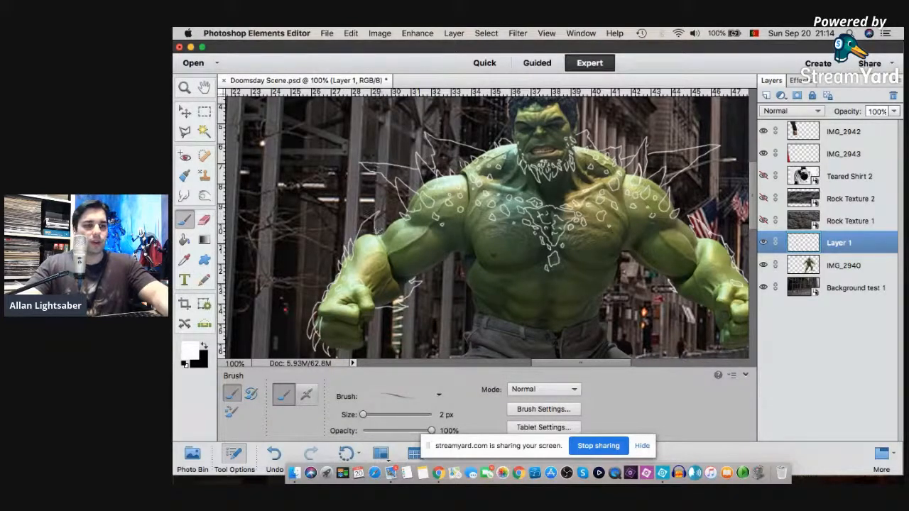
{"action": "key", "text": "super+z"}
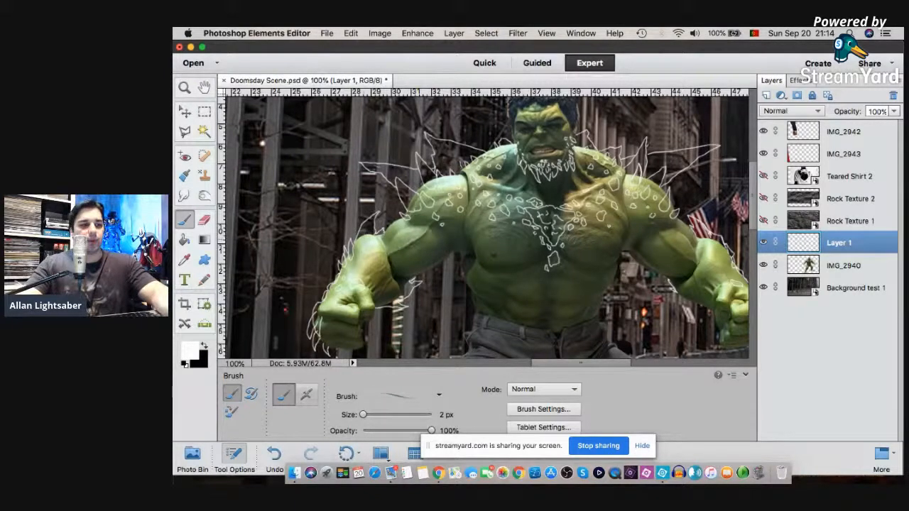
{"action": "left_click_drag", "start_coordinate": [343, 239], "coordinate": [337, 262]}
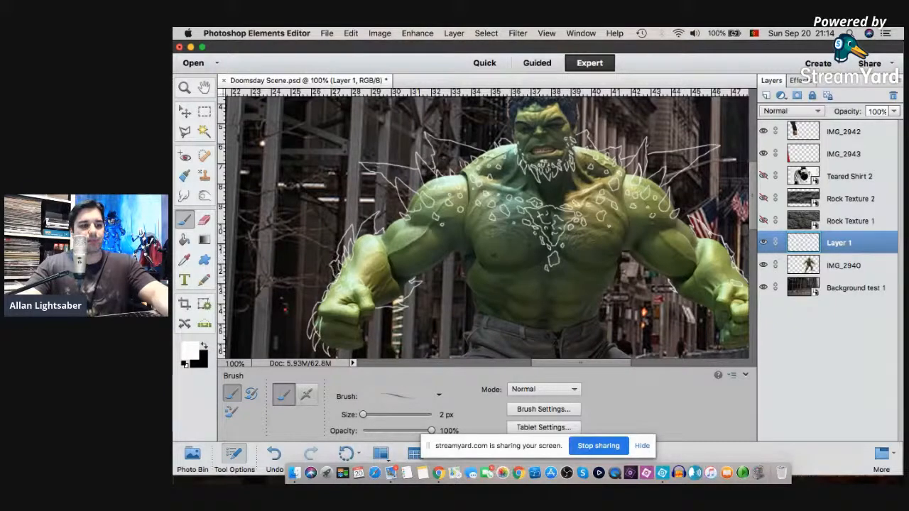
- Examine the sketched spikes and plates across the Hulk's arms, chest and whole figure
{"action": "left_click", "coordinate": [184, 87]}
{"action": "left_click", "coordinate": [204, 87]}
{"action": "left_click_drag", "start_coordinate": [625, 195], "coordinate": [500, 162]}
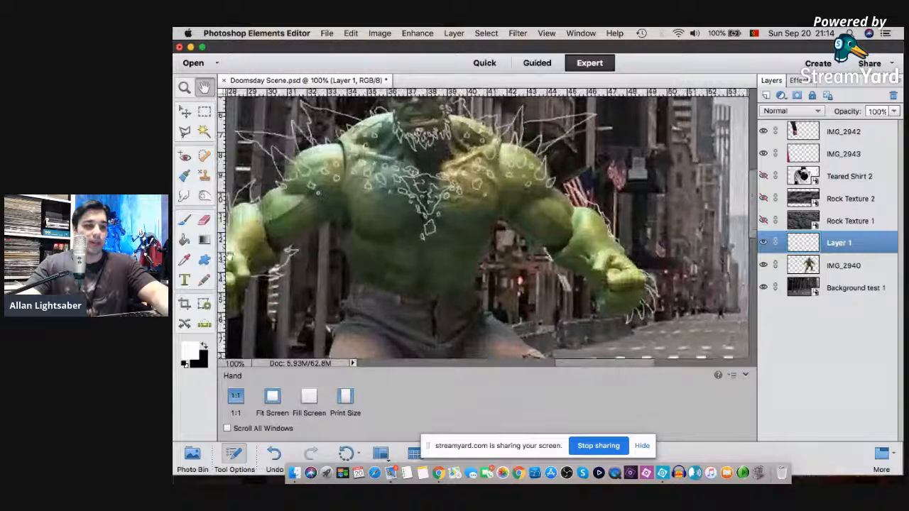
{"action": "key", "text": "b"}
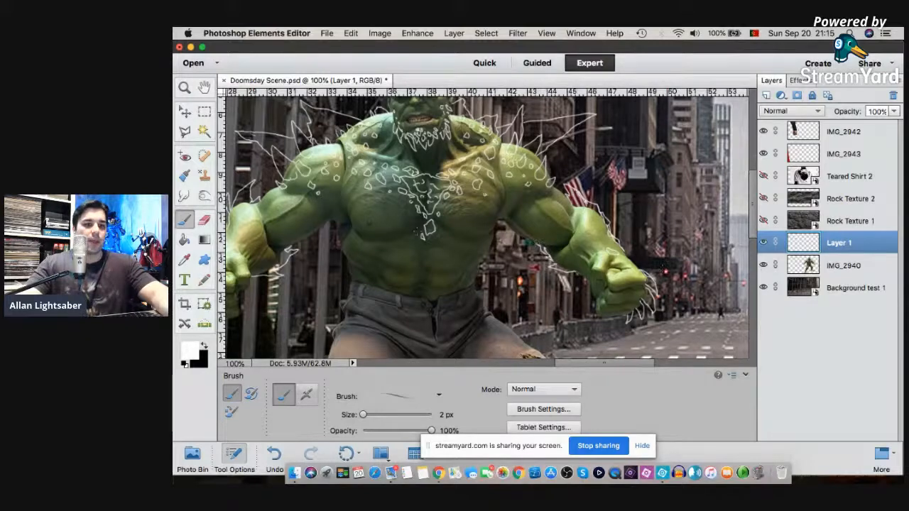
{"action": "key", "text": "z"}
{"action": "right_click", "coordinate": [603, 173]}
{"action": "left_click", "coordinate": [617, 178]}
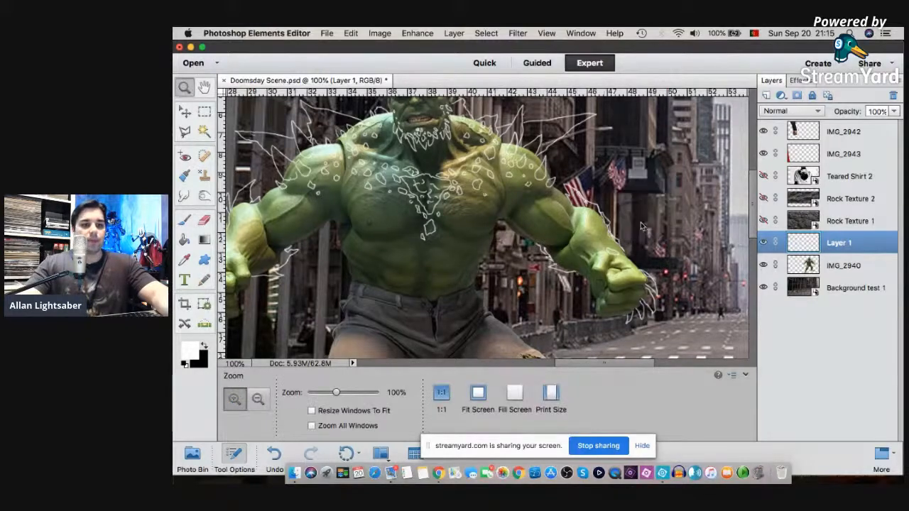
{"action": "left_click", "coordinate": [575, 165]}
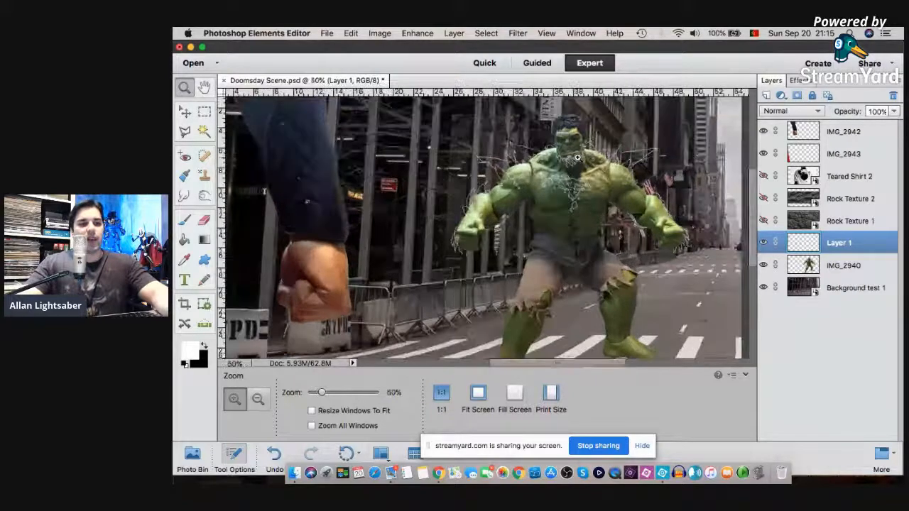
{"action": "left_click", "coordinate": [575, 165]}
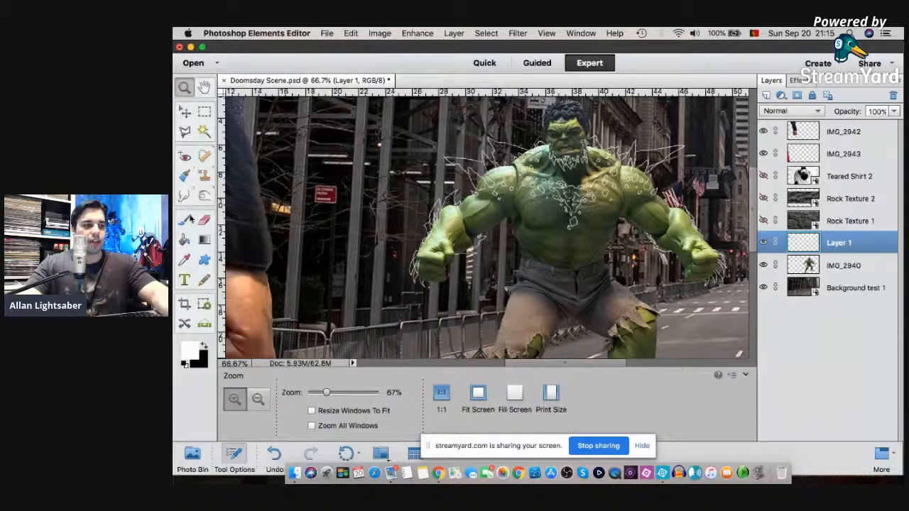
{"action": "left_click", "coordinate": [184, 220]}
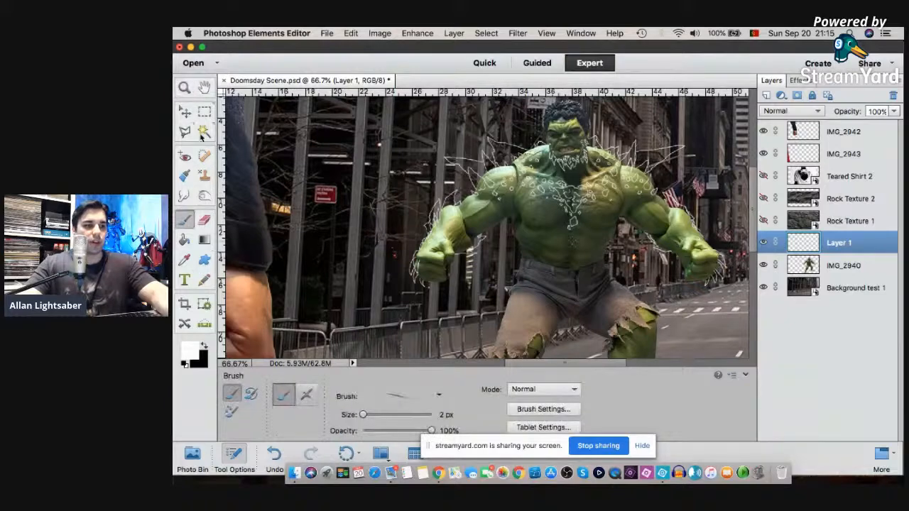
{"action": "key", "text": "z"}
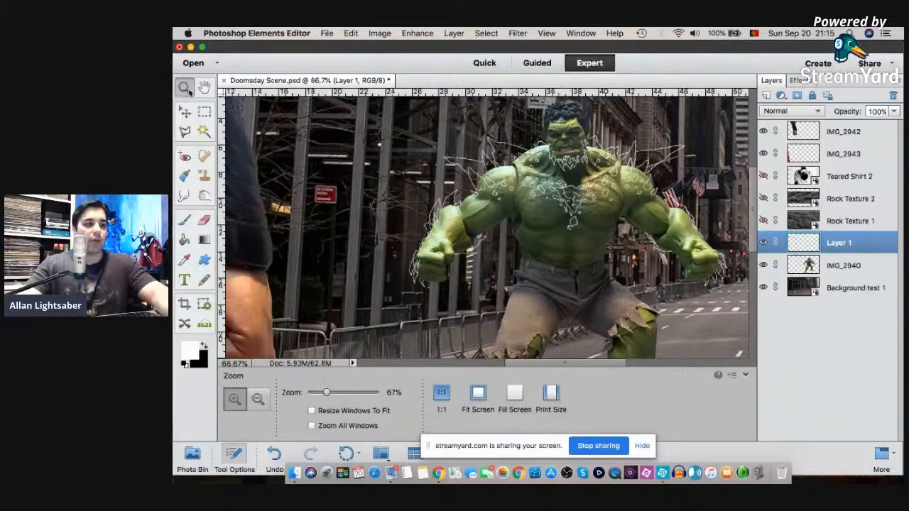
- Clone green torso skin into the gap below the image-left armpit on layer IMG_2940, using the 21 px Clone Stamp
{"action": "left_click", "coordinate": [548, 217]}
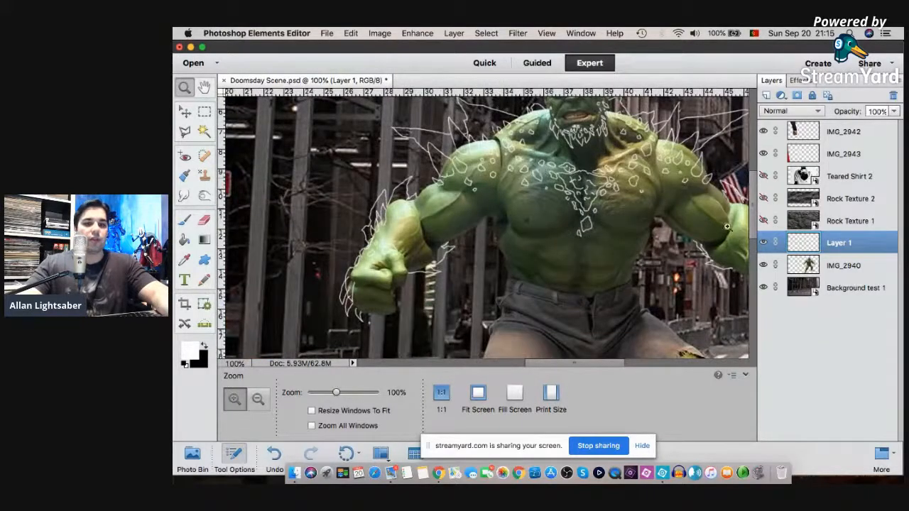
{"action": "left_click", "coordinate": [537, 226]}
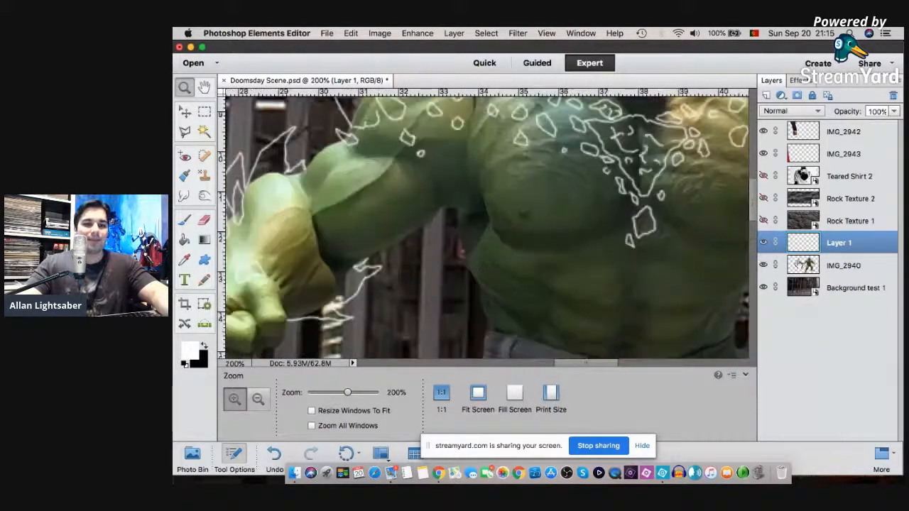
{"action": "left_click", "coordinate": [841, 269]}
{"action": "left_click", "coordinate": [185, 221]}
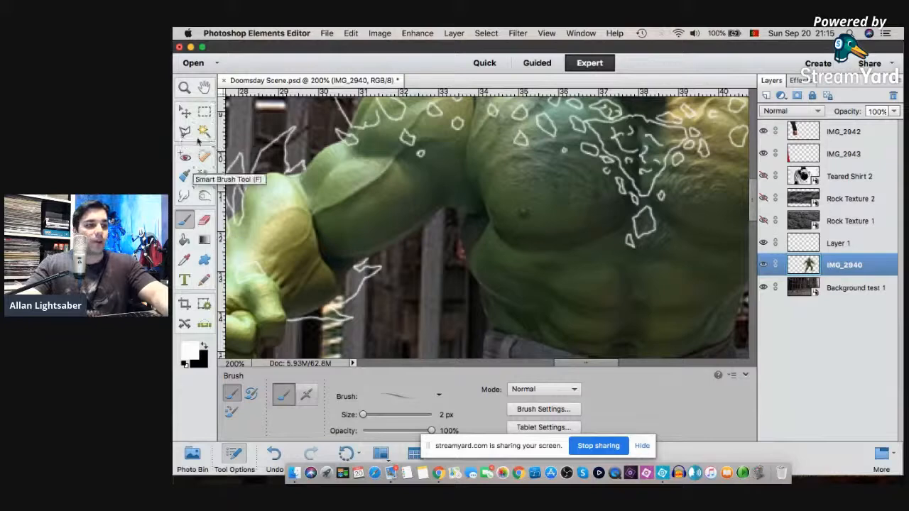
{"action": "left_click", "coordinate": [203, 176]}
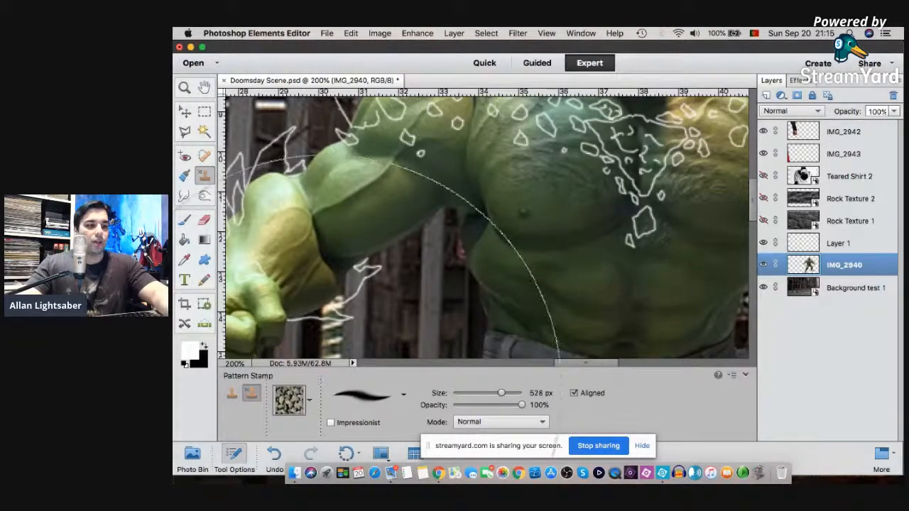
{"action": "left_click", "coordinate": [232, 393]}
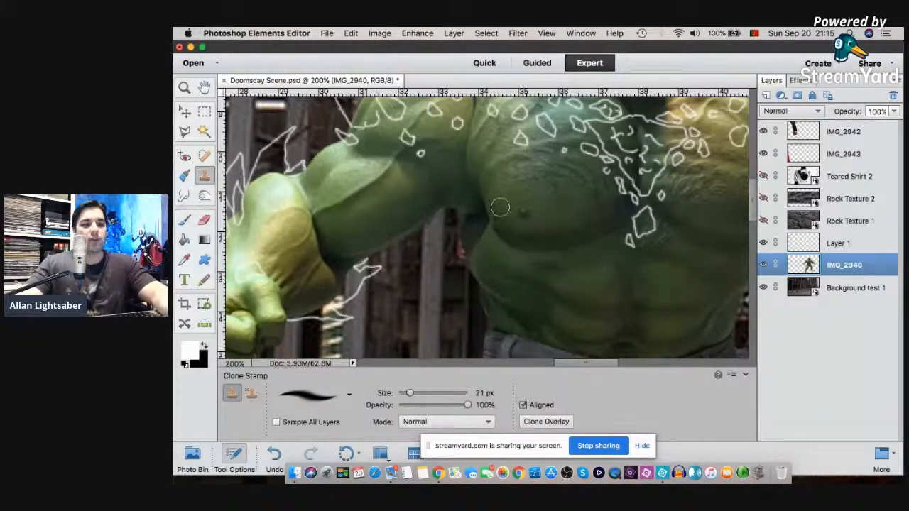
{"action": "left_click", "coordinate": [499, 263], "text": "alt"}
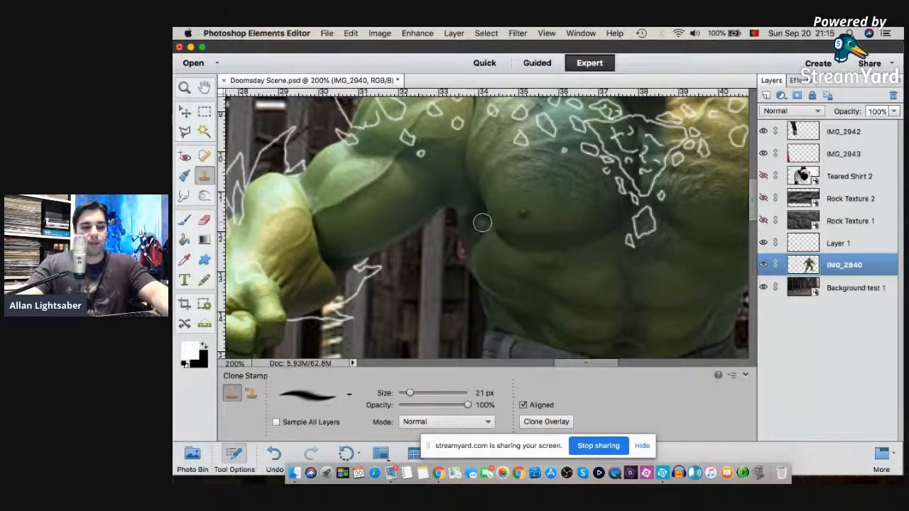
{"action": "mouse_move", "coordinate": [482, 220]}
{"action": "left_mouse_down"}
{"action": "mouse_move", "coordinate": [471, 245]}
{"action": "mouse_move", "coordinate": [464, 227]}
{"action": "left_mouse_up"}
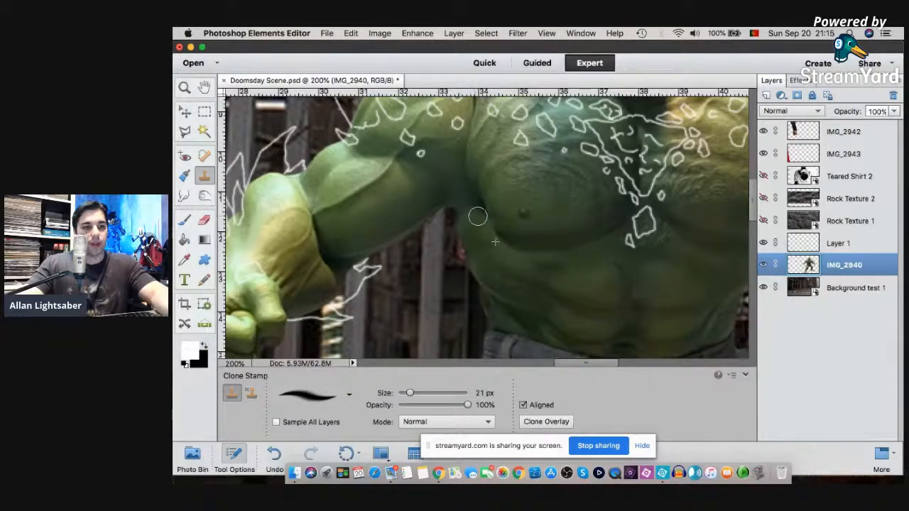
- Extend the Hulk's image-left flank outward with cloned torso skin and blend it up into the armpit
{"action": "left_click", "coordinate": [498, 255], "text": "alt"}
{"action": "left_click", "coordinate": [478, 255]}
{"action": "left_click_drag", "start_coordinate": [468, 250], "coordinate": [485, 263]}
{"action": "left_click", "coordinate": [509, 247], "text": "alt"}
{"action": "left_click", "coordinate": [462, 195], "text": "alt"}
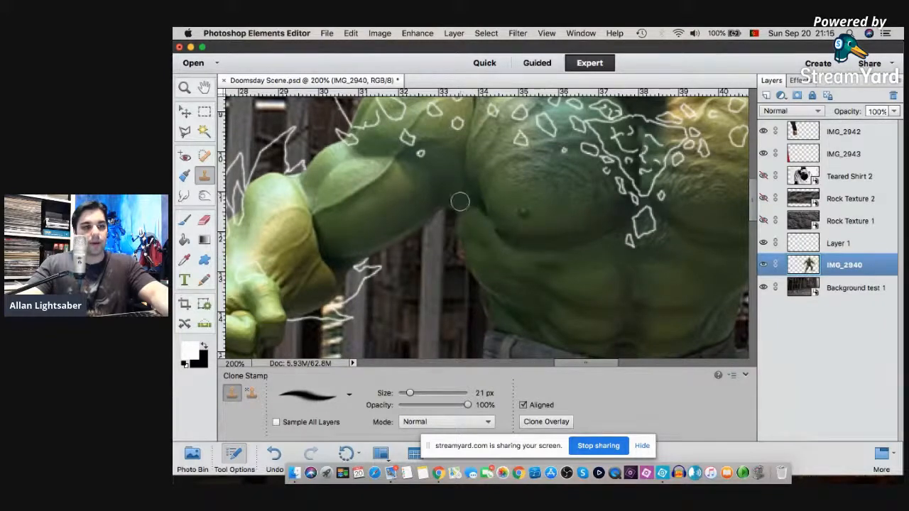
{"action": "mouse_move", "coordinate": [465, 197]}
{"action": "left_mouse_down"}
{"action": "mouse_move", "coordinate": [454, 197]}
{"action": "mouse_move", "coordinate": [476, 211]}
{"action": "mouse_move", "coordinate": [459, 213]}
{"action": "left_mouse_up"}
{"action": "left_click", "coordinate": [474, 224], "text": "alt"}
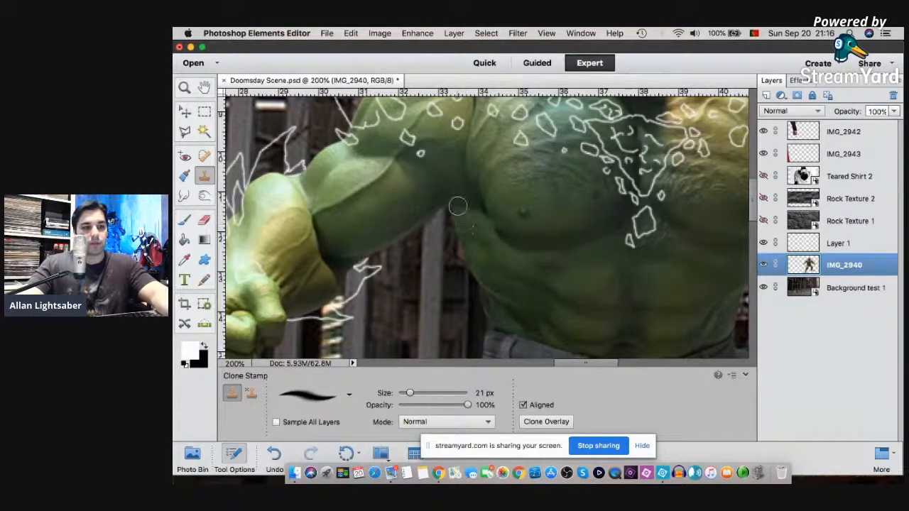
{"action": "left_click", "coordinate": [475, 245], "text": "alt"}
{"action": "mouse_move", "coordinate": [467, 218]}
{"action": "left_mouse_down"}
{"action": "mouse_move", "coordinate": [501, 255]}
{"action": "mouse_move", "coordinate": [528, 264]}
{"action": "mouse_move", "coordinate": [476, 216]}
{"action": "left_mouse_up"}
{"action": "left_click", "coordinate": [529, 264], "text": "alt"}
- Clone torso skin over the background edge below the image-right armpit to widen that flank, using a 14 px Clone Stamp
{"action": "left_click", "coordinate": [183, 87]}
{"action": "right_click", "coordinate": [560, 130]}
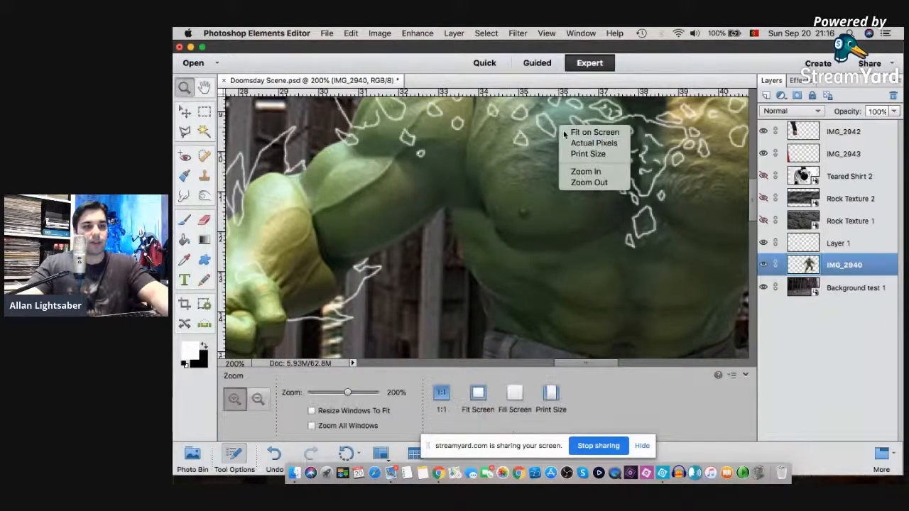
{"action": "left_click", "coordinate": [581, 132]}
{"action": "left_click", "coordinate": [570, 190]}
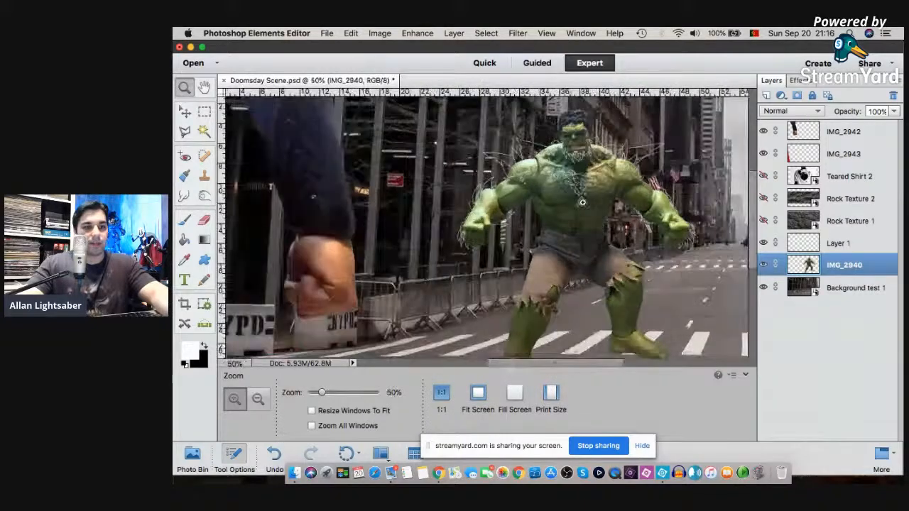
{"action": "left_click", "coordinate": [568, 206]}
{"action": "left_click", "coordinate": [534, 201]}
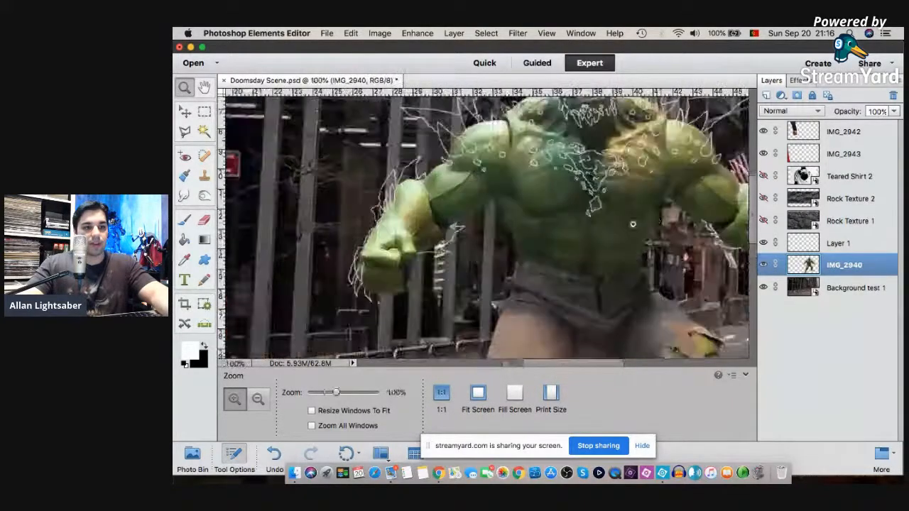
{"action": "left_click", "coordinate": [683, 212]}
{"action": "left_click", "coordinate": [685, 210]}
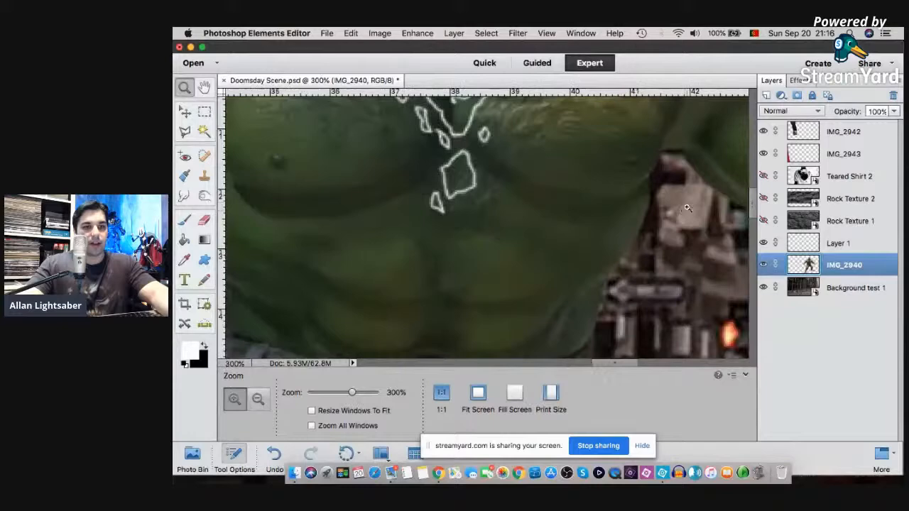
{"action": "left_click", "coordinate": [687, 204]}
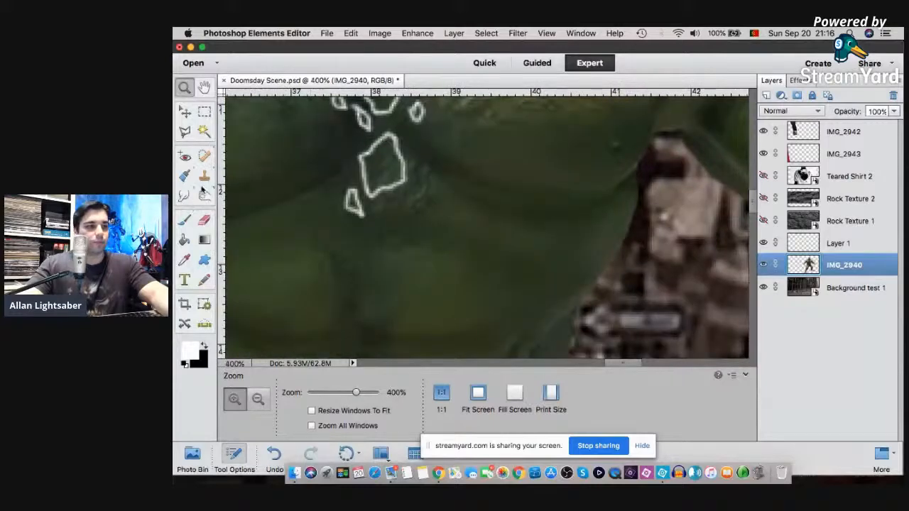
{"action": "left_click", "coordinate": [204, 176]}
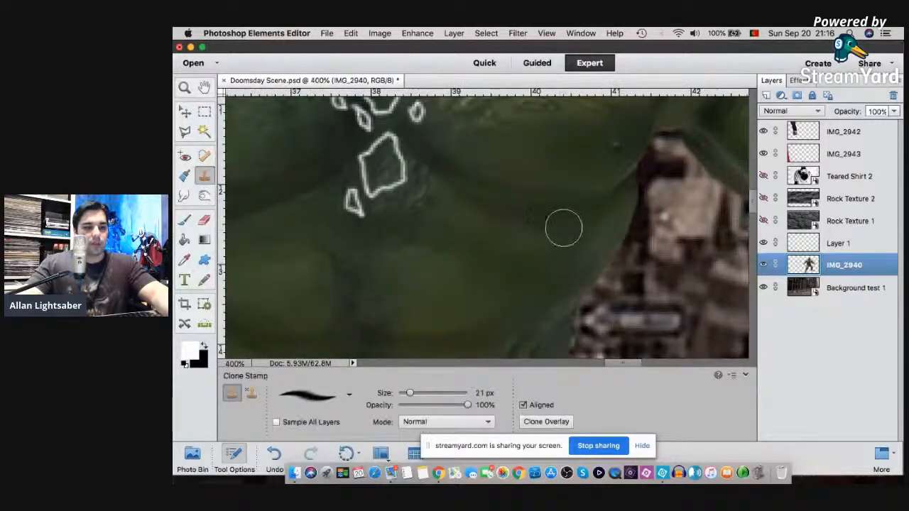
{"action": "left_click_drag", "start_coordinate": [409, 394], "coordinate": [405, 394]}
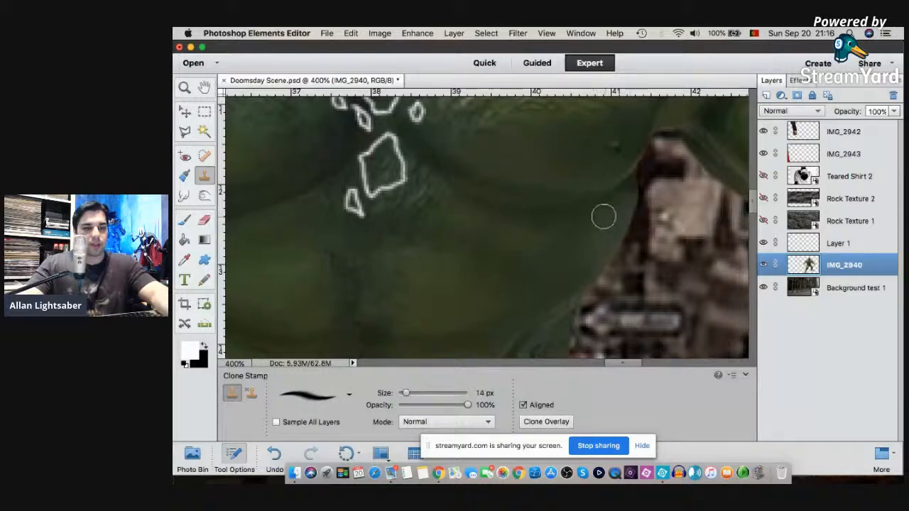
{"action": "left_click", "coordinate": [566, 218], "text": "alt"}
{"action": "left_click_drag", "start_coordinate": [616, 204], "coordinate": [640, 180]}
{"action": "left_click", "coordinate": [586, 225], "text": "alt"}
{"action": "mouse_move", "coordinate": [630, 211]}
{"action": "left_mouse_down"}
{"action": "mouse_move", "coordinate": [651, 148]}
{"action": "mouse_move", "coordinate": [646, 164]}
{"action": "mouse_move", "coordinate": [661, 146]}
{"action": "mouse_move", "coordinate": [649, 183]}
{"action": "mouse_move", "coordinate": [610, 233]}
{"action": "mouse_move", "coordinate": [619, 228]}
{"action": "mouse_move", "coordinate": [612, 246]}
{"action": "mouse_move", "coordinate": [576, 279]}
{"action": "left_mouse_up"}
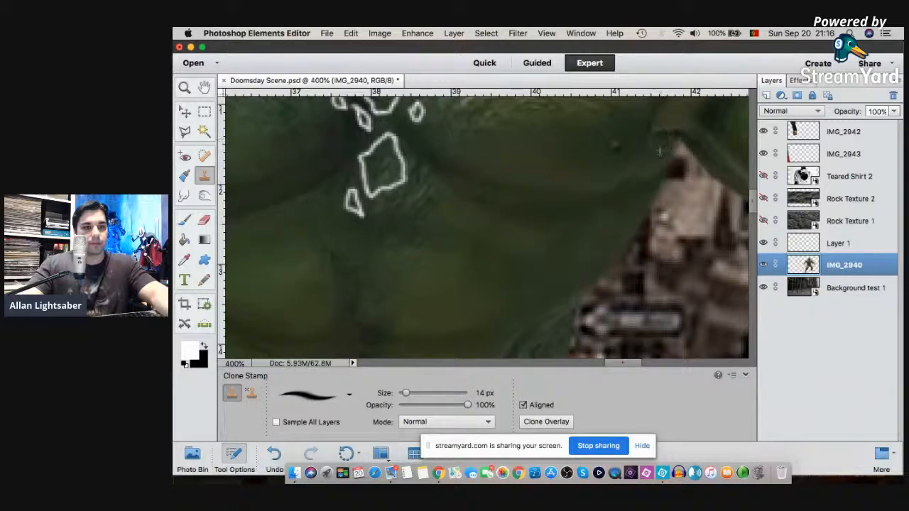
- Examine the widened torso in the full composite and close up around the image-right flank
{"action": "left_click", "coordinate": [184, 86]}
{"action": "right_click", "coordinate": [497, 100]}
{"action": "left_click", "coordinate": [515, 106]}
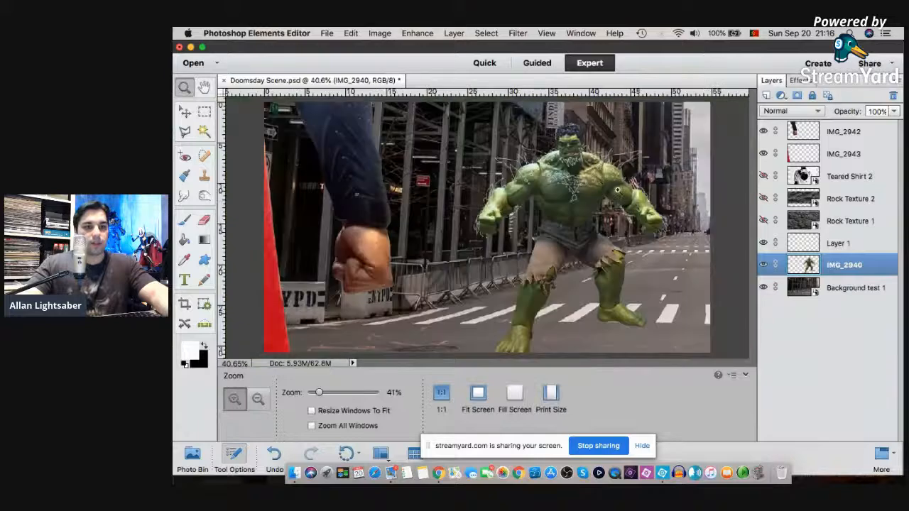
{"action": "left_click", "coordinate": [616, 191]}
{"action": "left_click", "coordinate": [614, 194]}
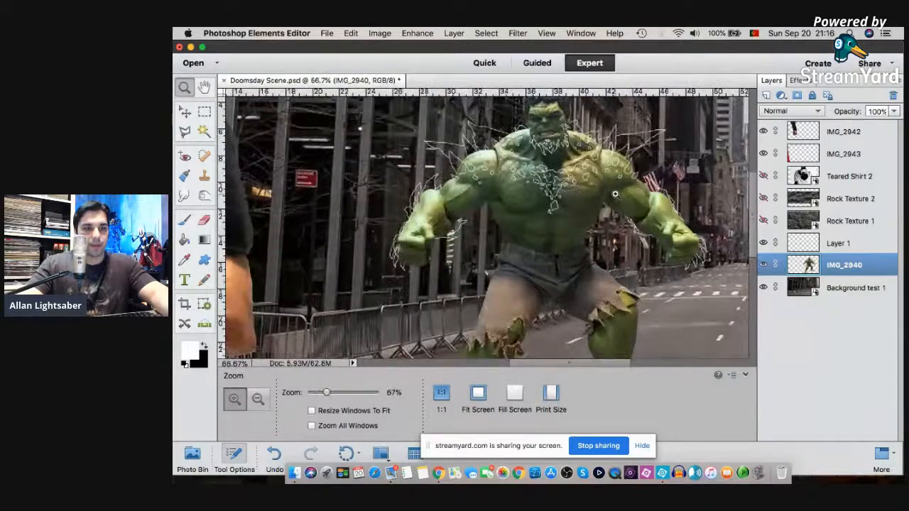
{"action": "left_click", "coordinate": [614, 194]}
{"action": "left_click", "coordinate": [615, 194]}
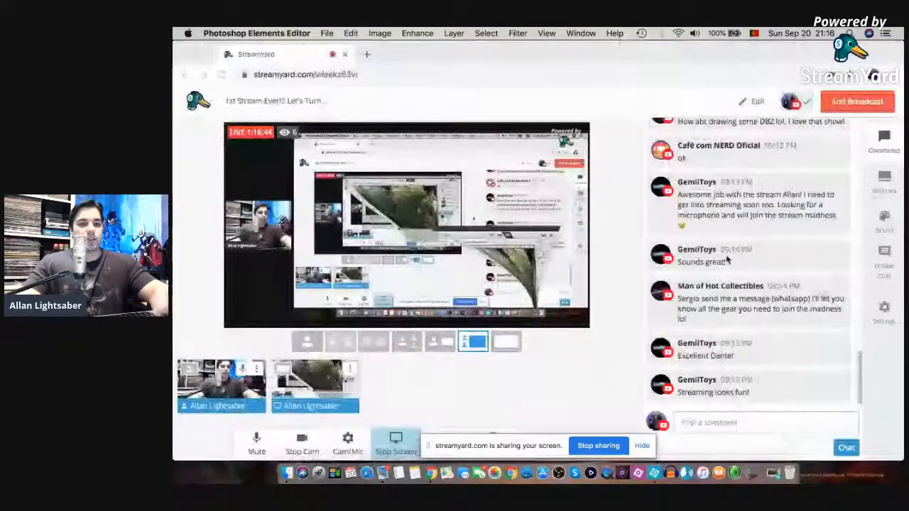
- Switch to the StreamYard browser window to read the live comments and return to the Doomsday Scene in Photoshop Elements
{"action": "left_click", "coordinate": [190, 47]}
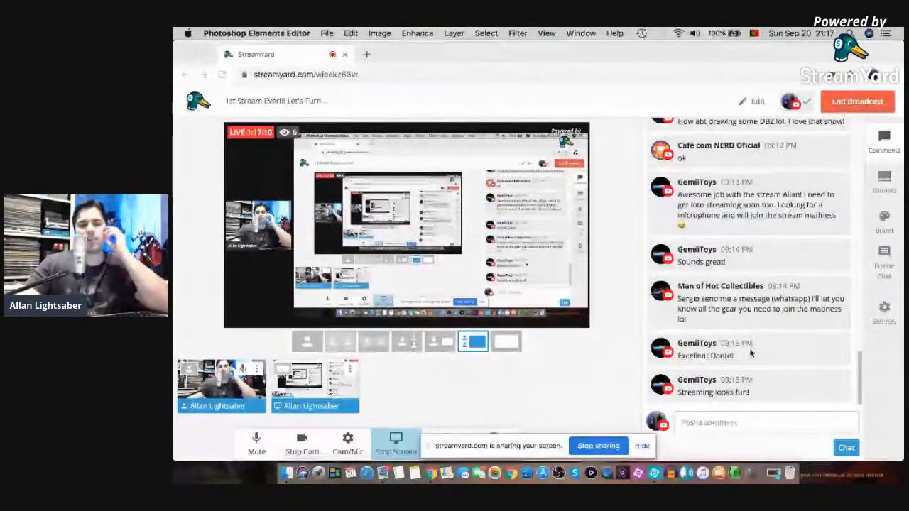
{"action": "scroll", "coordinate": [750, 353], "scroll_direction": "up", "scroll_amount": 1}
{"action": "scroll", "coordinate": [749, 349], "scroll_direction": "down", "scroll_amount": 1}
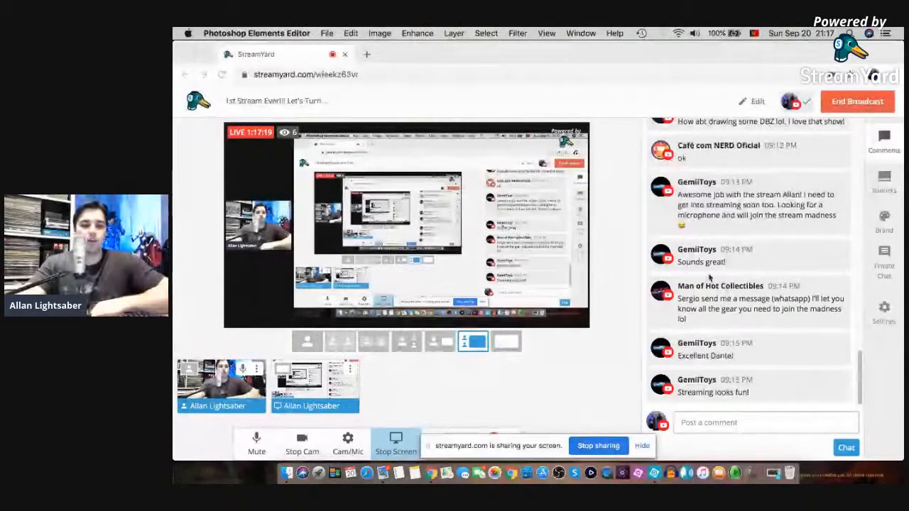
{"action": "left_click", "coordinate": [194, 54]}
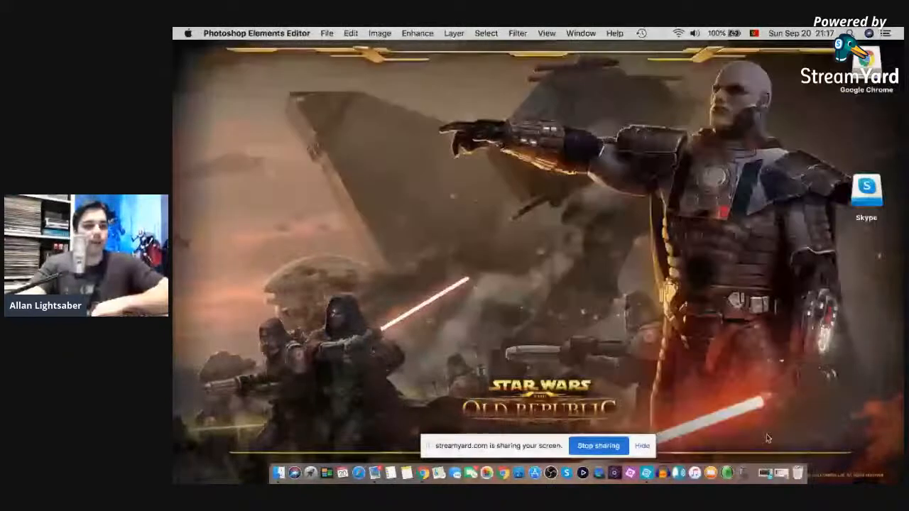
{"action": "left_click", "coordinate": [765, 473]}
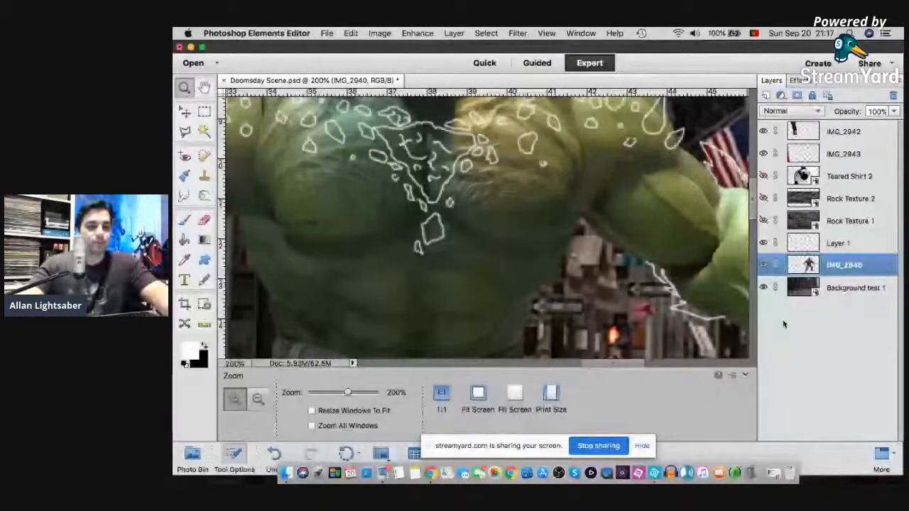
- Compare the Hulk's bulked-up torso and sketched spikes at full-scene and close-up magnifications
{"action": "right_click", "coordinate": [487, 191]}
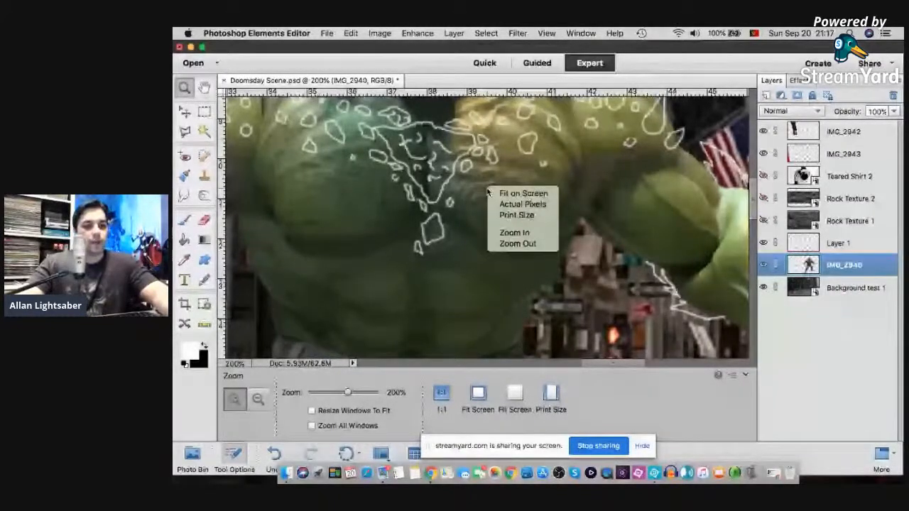
{"action": "left_click", "coordinate": [511, 193]}
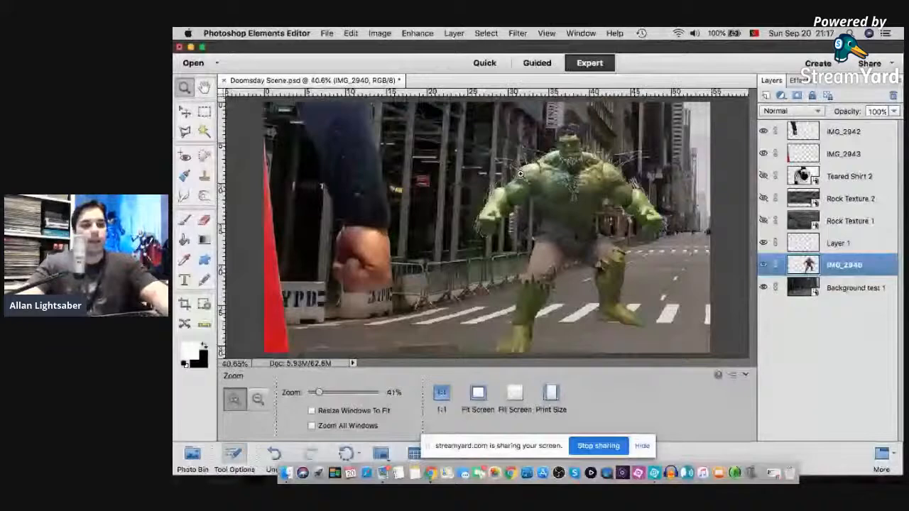
{"action": "left_click", "coordinate": [569, 145]}
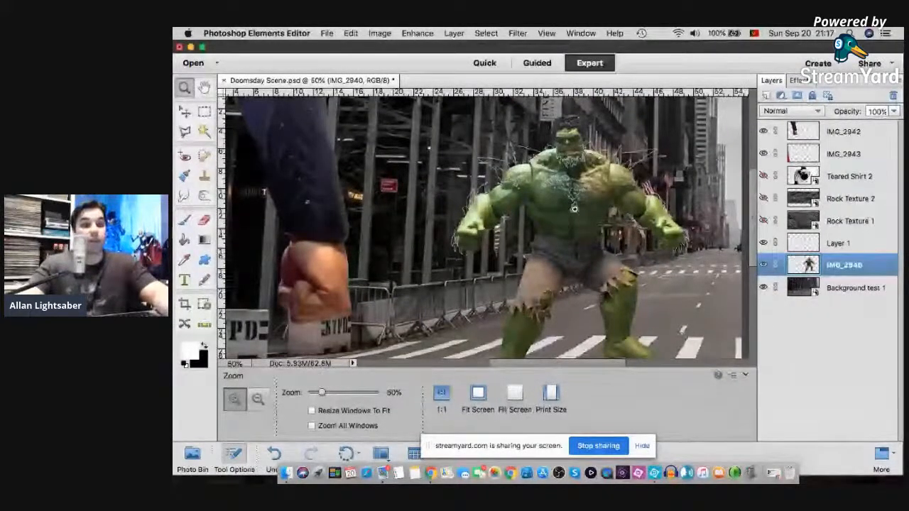
{"action": "left_click", "coordinate": [574, 209]}
{"action": "left_click", "coordinate": [539, 230]}
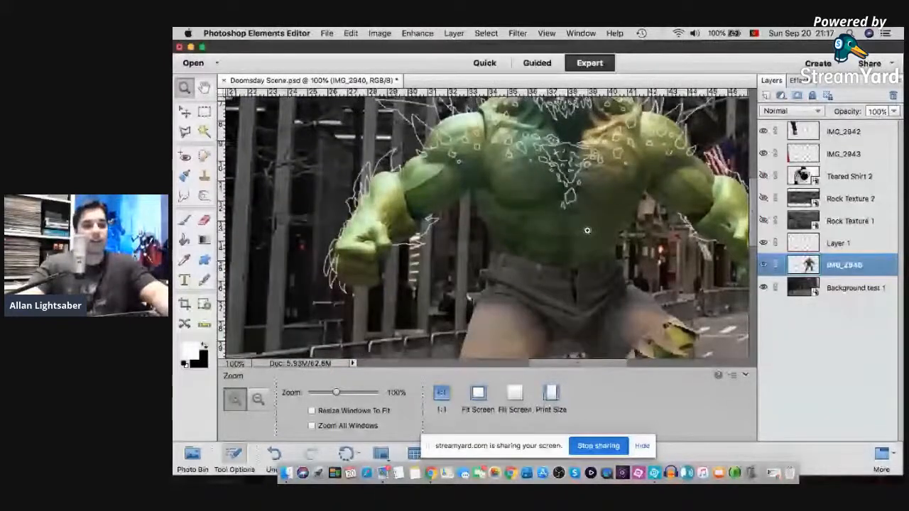
{"action": "left_click", "coordinate": [519, 204]}
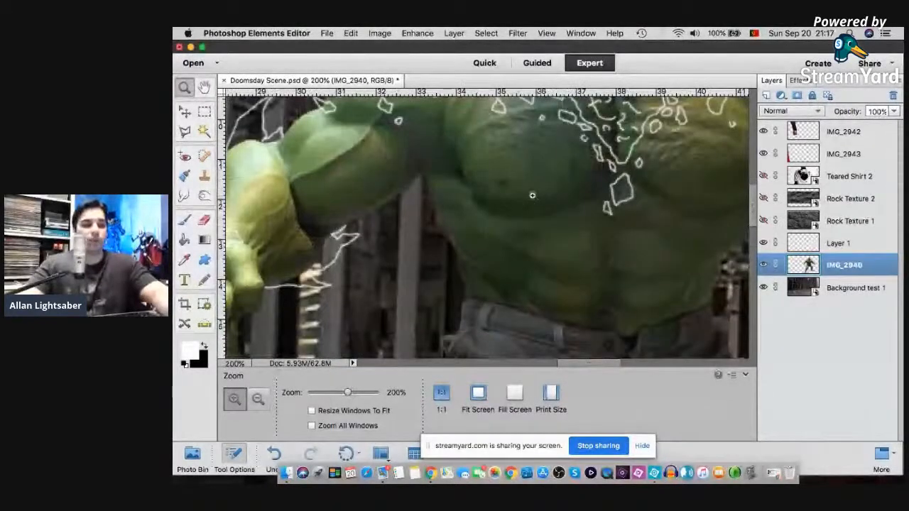
{"action": "right_click", "coordinate": [486, 201]}
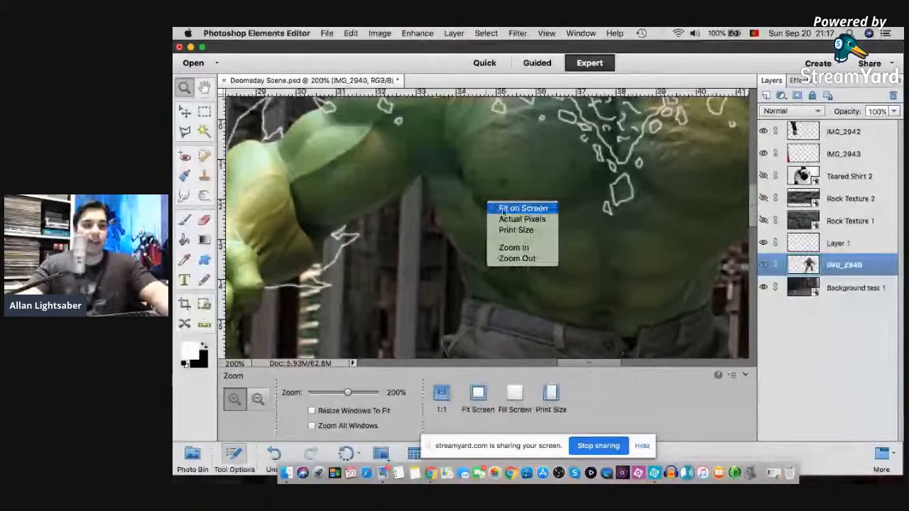
{"action": "left_click", "coordinate": [513, 209]}
{"action": "left_click", "coordinate": [534, 218], "text": "alt"}
{"action": "left_click", "coordinate": [559, 207], "text": "alt"}
{"action": "left_click", "coordinate": [585, 207], "text": "alt"}
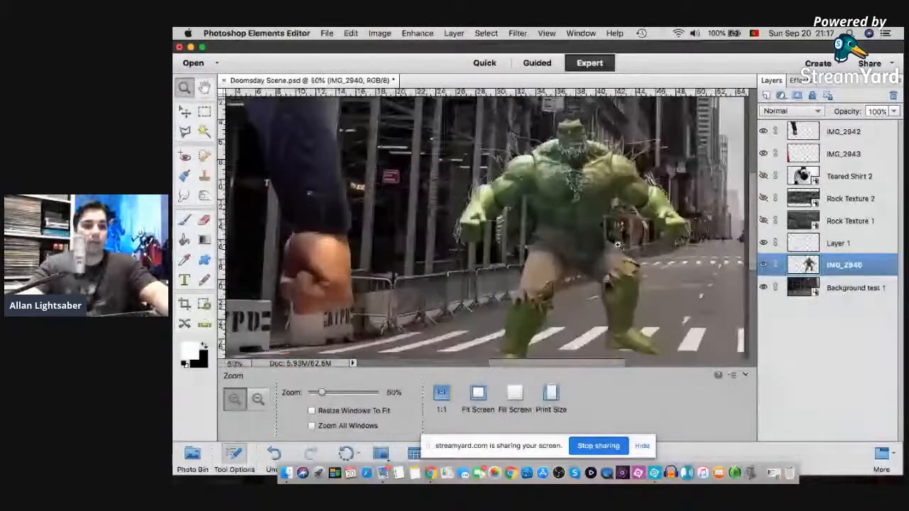
{"action": "right_click", "coordinate": [604, 220]}
{"action": "left_click", "coordinate": [613, 232]}
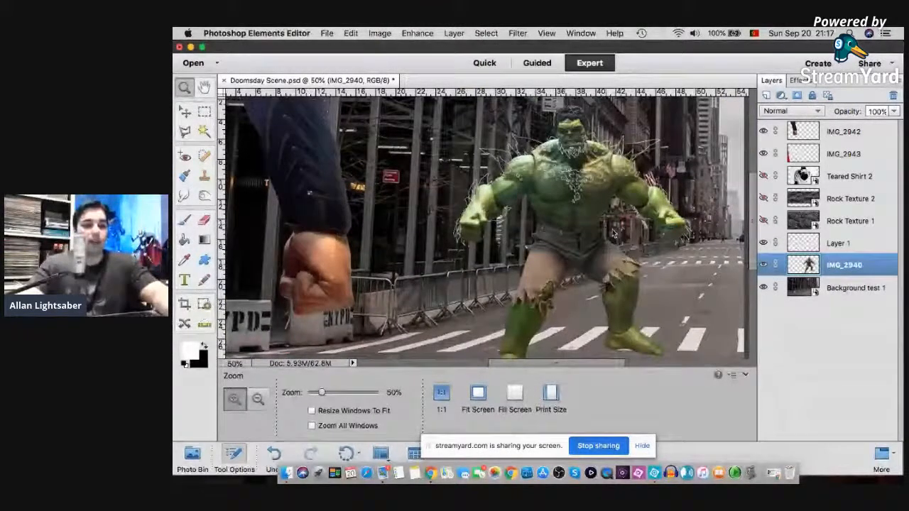
{"action": "left_click", "coordinate": [581, 147]}
{"action": "left_click", "coordinate": [581, 146]}
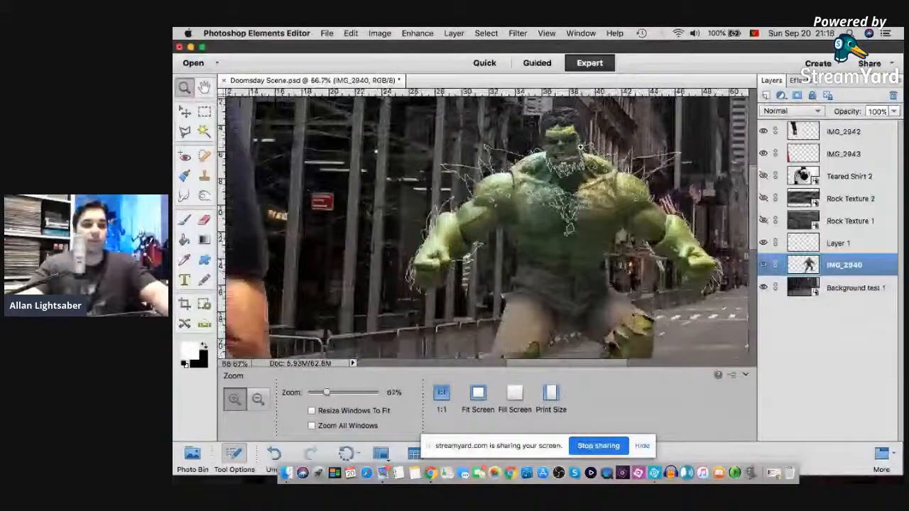
{"action": "key", "text": "super+0"}
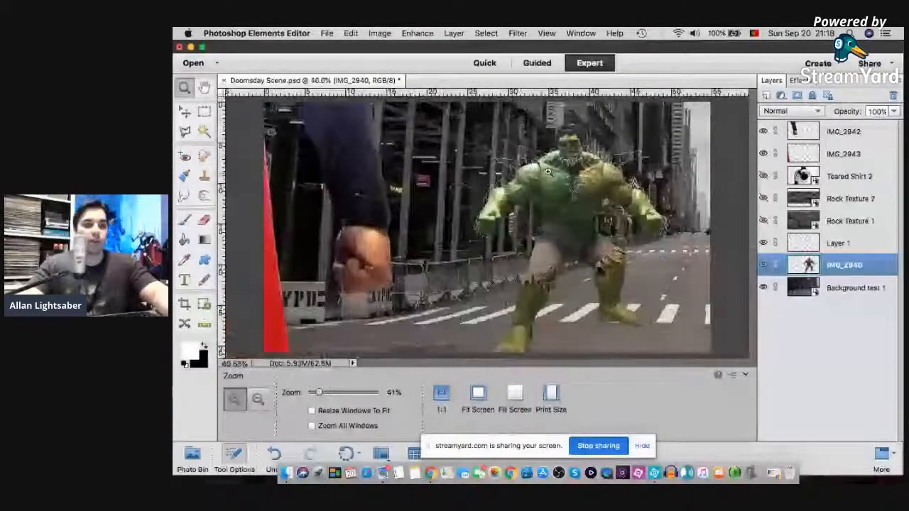
- Start a Hue/Saturation adjustment on the Hulk layer IMG_2940 with Colorize enabled, keeping the figure visible beside the dialog
{"action": "left_click", "coordinate": [590, 163]}
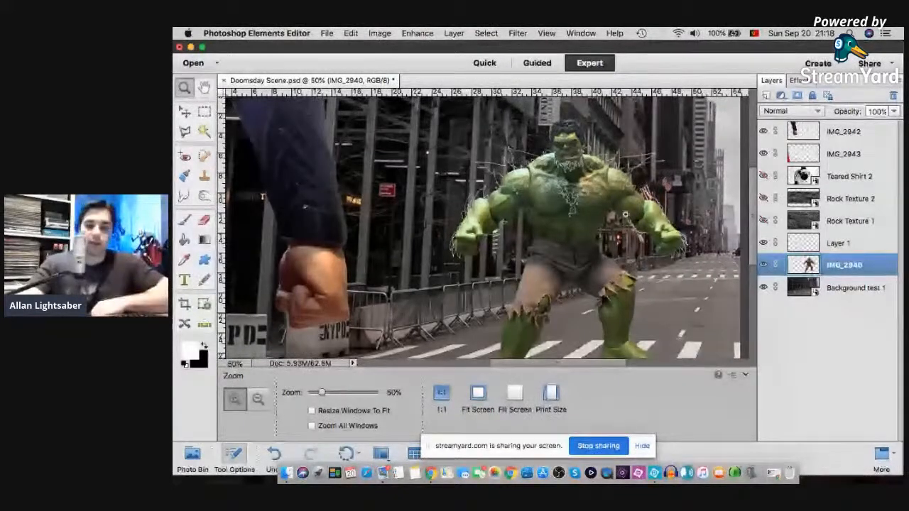
{"action": "left_click", "coordinate": [588, 192]}
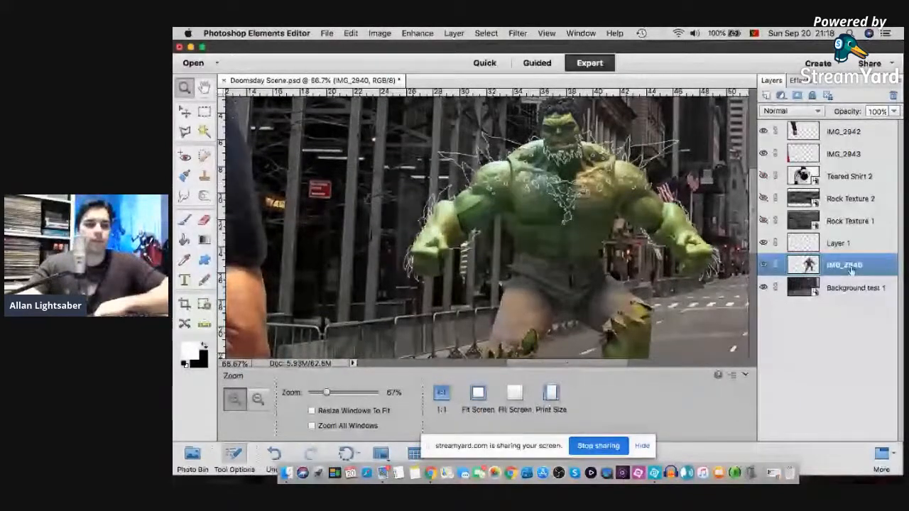
{"action": "left_click", "coordinate": [379, 33]}
{"action": "mouse_move", "coordinate": [418, 34]}
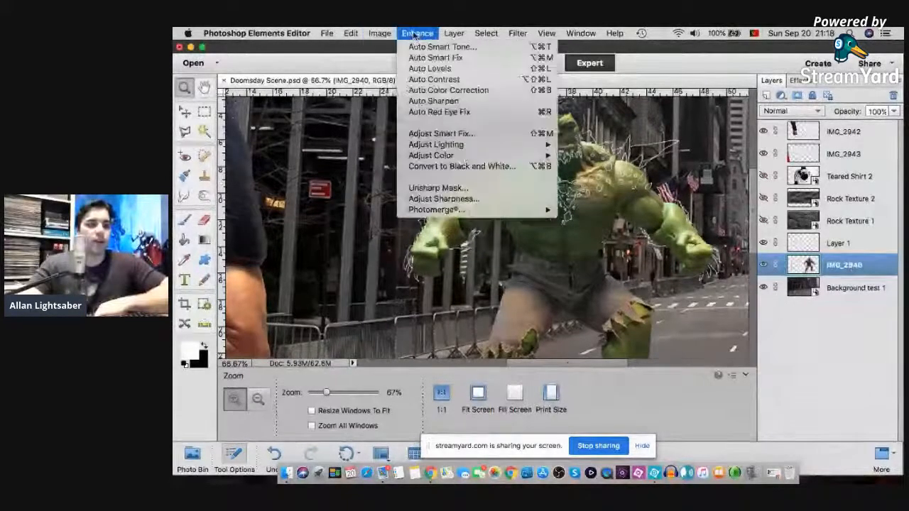
{"action": "mouse_move", "coordinate": [448, 156]}
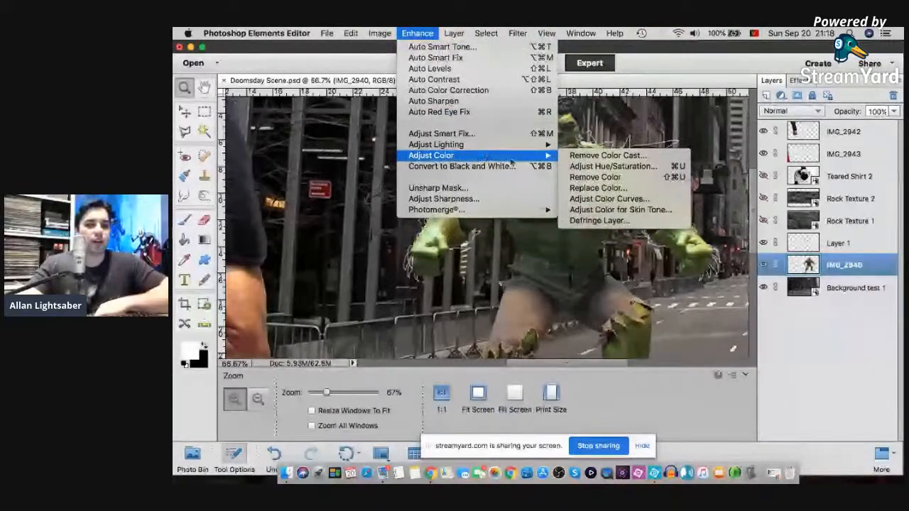
{"action": "left_click", "coordinate": [584, 166]}
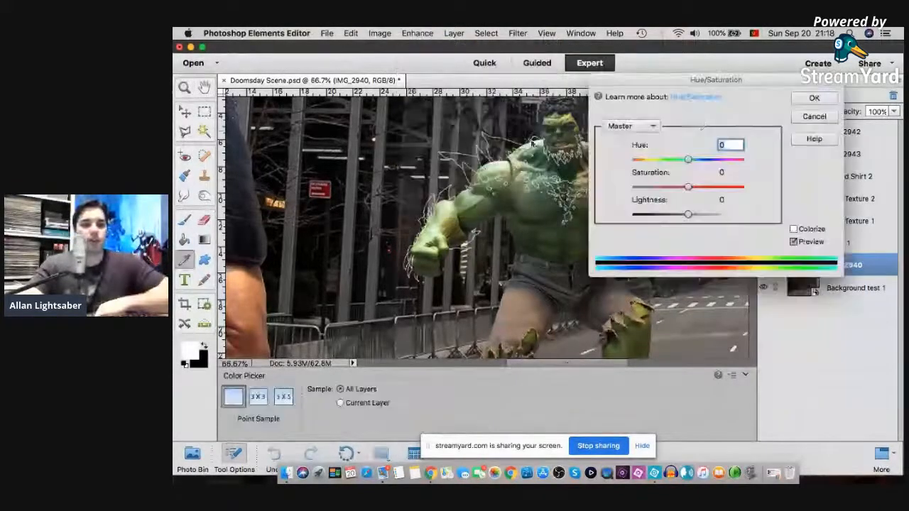
{"action": "left_click_drag", "start_coordinate": [699, 88], "coordinate": [604, 95]}
{"action": "left_click_drag", "start_coordinate": [308, 59], "coordinate": [279, 34]}
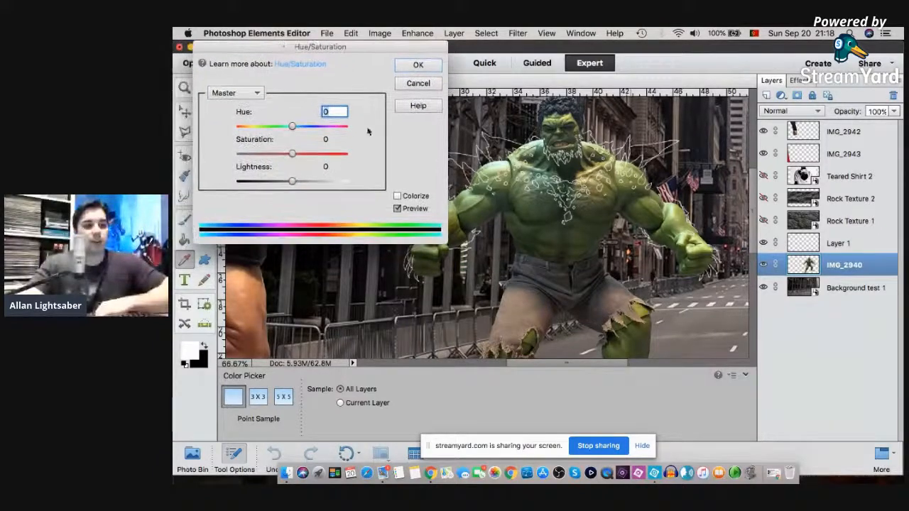
{"action": "left_click", "coordinate": [397, 197]}
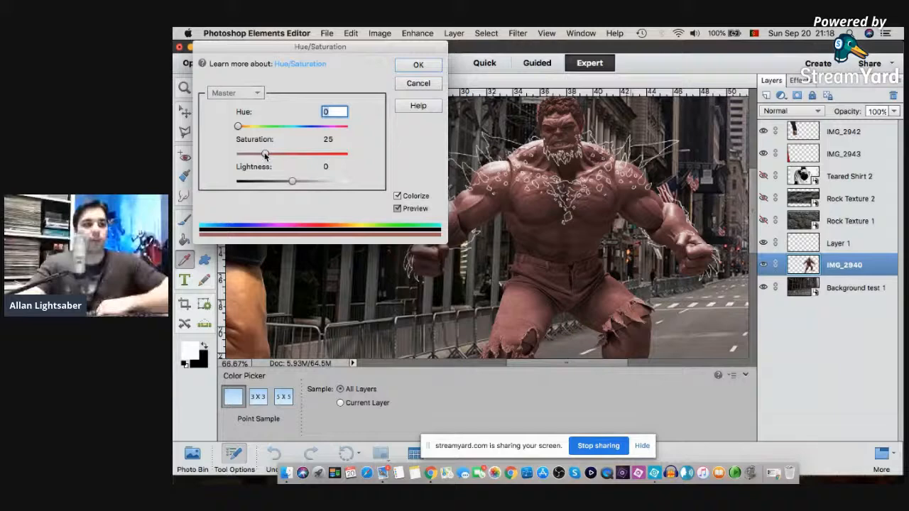
- Try the Hulk colorized at saturation 0 with hue 360 and 0, and with lightness +100 and -100
{"action": "left_click_drag", "start_coordinate": [264, 154], "coordinate": [232, 161]}
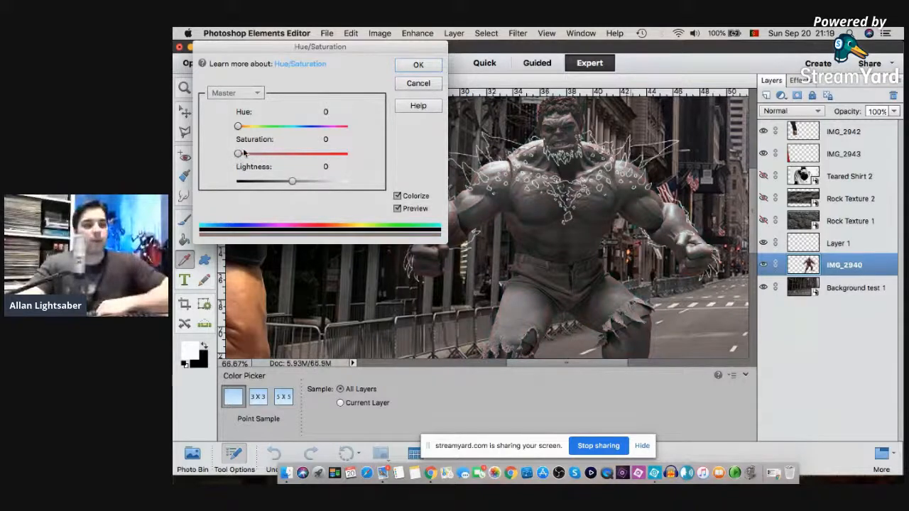
{"action": "left_click_drag", "start_coordinate": [241, 128], "coordinate": [348, 127]}
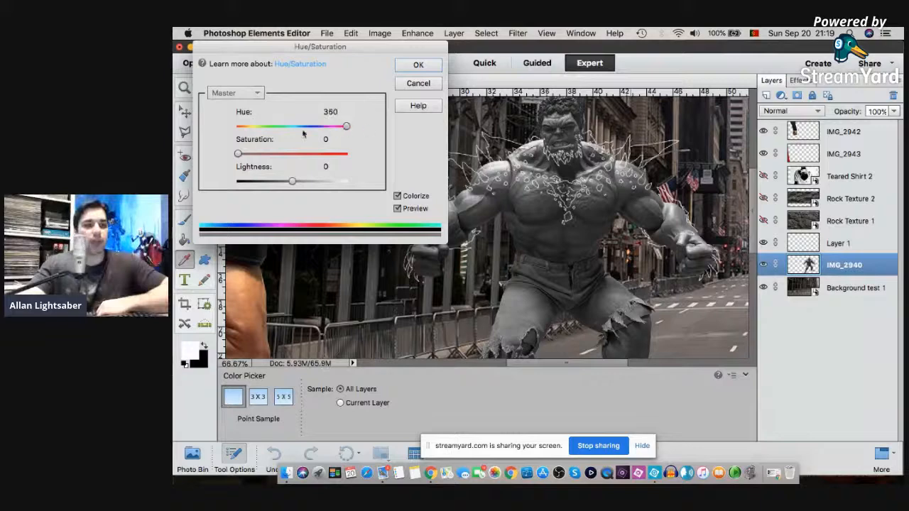
{"action": "left_click_drag", "start_coordinate": [286, 128], "coordinate": [226, 131]}
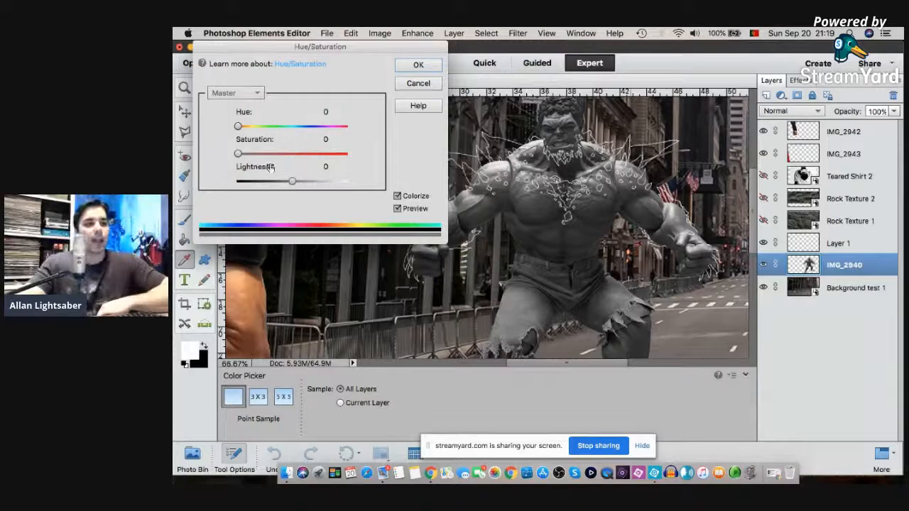
{"action": "left_click_drag", "start_coordinate": [292, 181], "coordinate": [339, 183]}
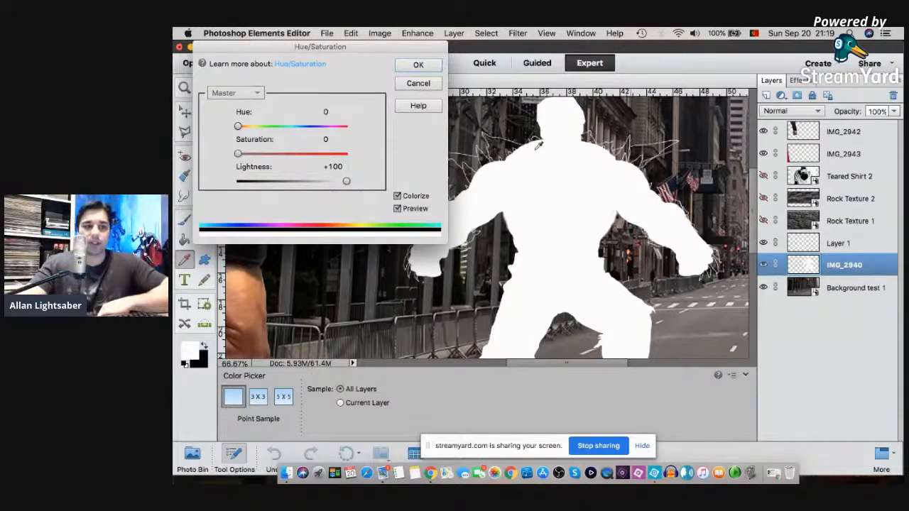
{"action": "left_click_drag", "start_coordinate": [347, 182], "coordinate": [219, 189]}
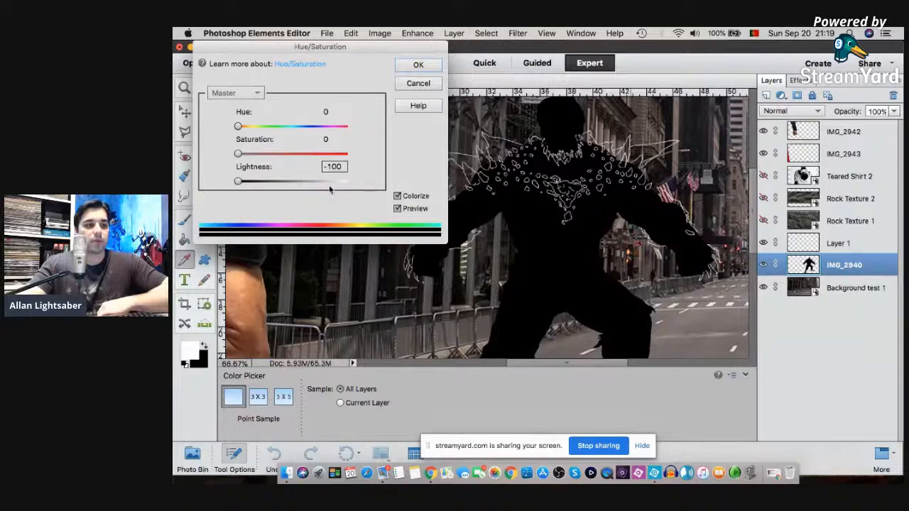
{"action": "left_click", "coordinate": [292, 182]}
- Try colorize saturations of 100 and 51 on the Hulk, plus hue 66 with saturation 0
{"action": "left_click_drag", "start_coordinate": [239, 155], "coordinate": [355, 158]}
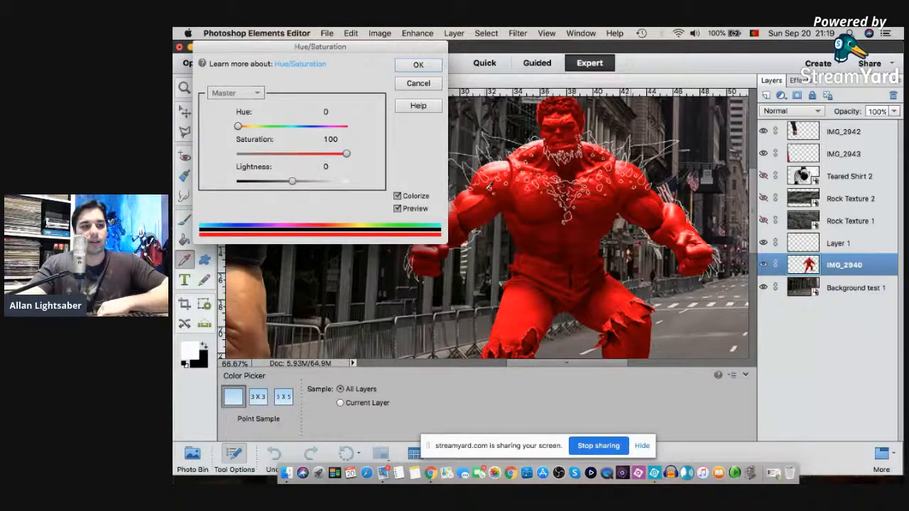
{"action": "left_click", "coordinate": [314, 154]}
{"action": "left_click_drag", "start_coordinate": [308, 158], "coordinate": [295, 154]}
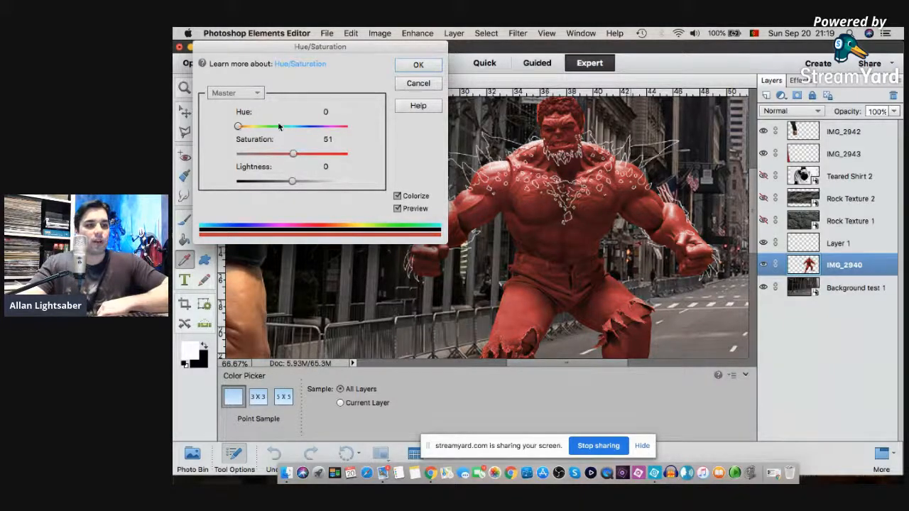
{"action": "left_click_drag", "start_coordinate": [238, 127], "coordinate": [257, 127]}
{"action": "left_click_drag", "start_coordinate": [293, 153], "coordinate": [218, 158]}
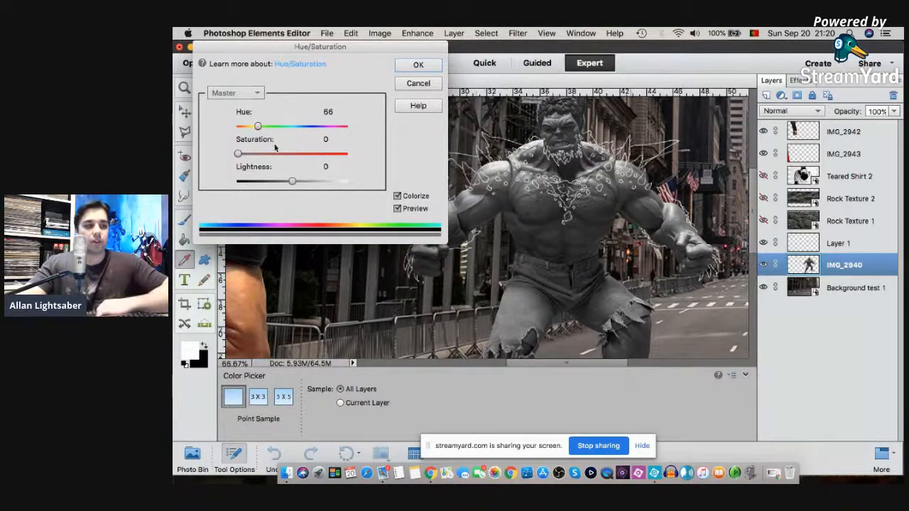
- Tint the Hulk bluish grey with hue 224 and saturation 10
{"action": "left_click_drag", "start_coordinate": [271, 128], "coordinate": [308, 126]}
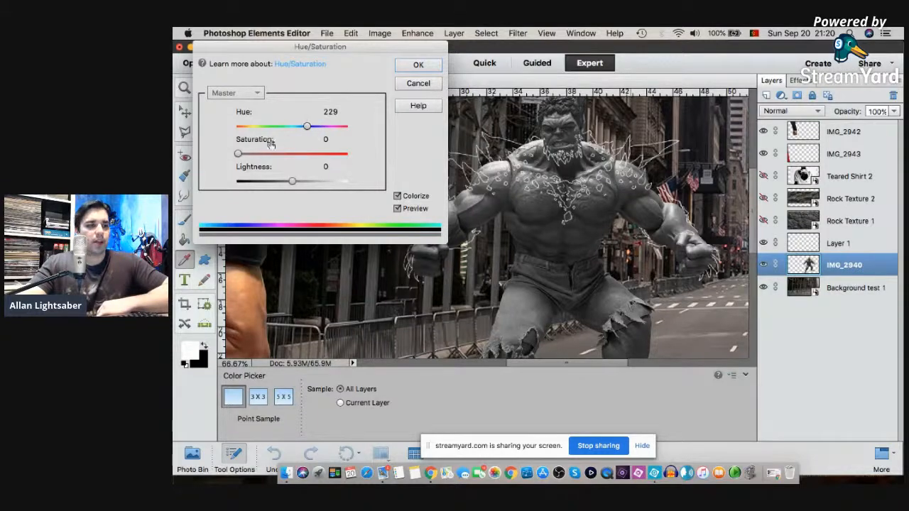
{"action": "left_click_drag", "start_coordinate": [306, 128], "coordinate": [308, 128]}
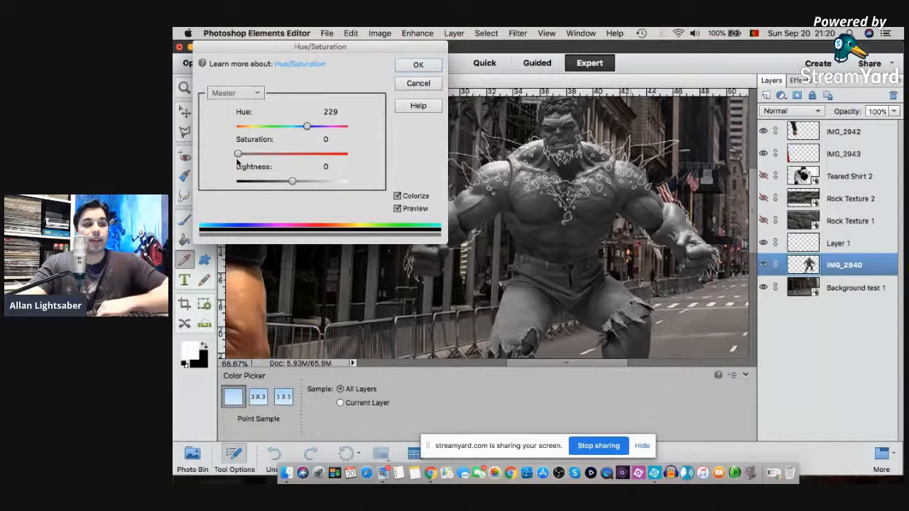
{"action": "left_click_drag", "start_coordinate": [236, 154], "coordinate": [247, 160]}
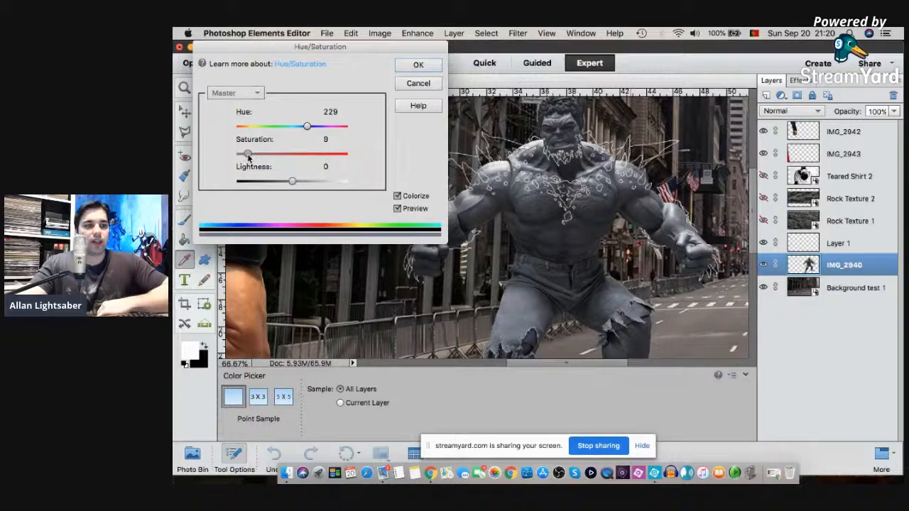
{"action": "left_click_drag", "start_coordinate": [248, 158], "coordinate": [248, 156]}
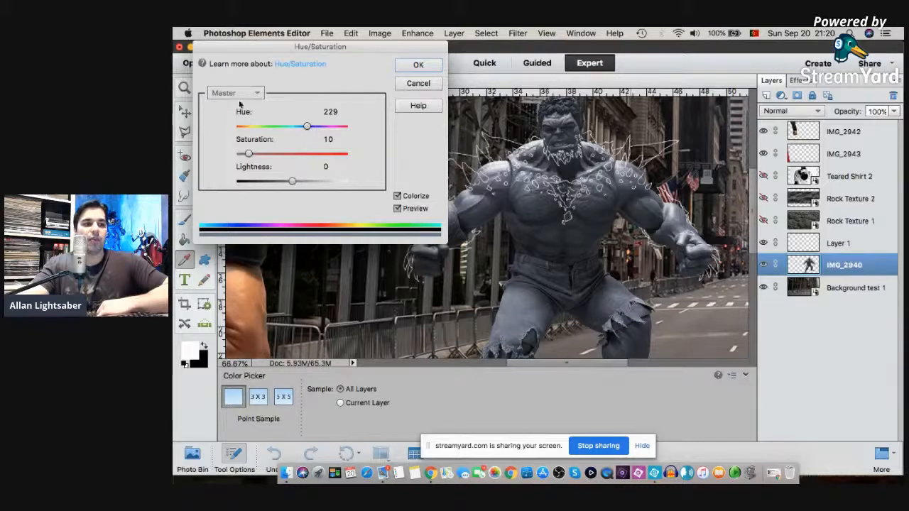
{"action": "left_click_drag", "start_coordinate": [305, 127], "coordinate": [229, 126]}
{"action": "mouse_move", "coordinate": [307, 126]}
{"action": "left_mouse_down"}
{"action": "mouse_move", "coordinate": [321, 127]}
{"action": "mouse_move", "coordinate": [306, 130]}
{"action": "left_mouse_up"}
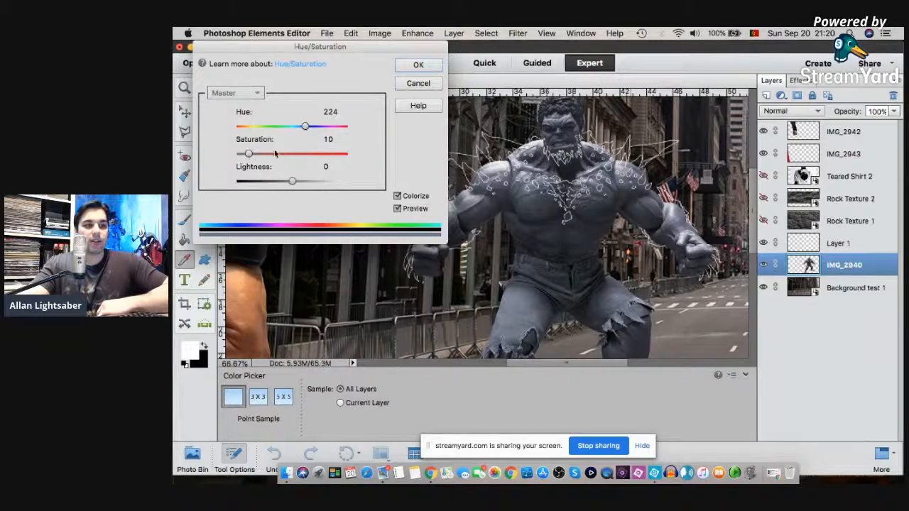
- Reduce the Hulk's colorize saturation to 6, set lightness to 0 and apply the Hue/Saturation adjustment
{"action": "left_click_drag", "start_coordinate": [247, 154], "coordinate": [206, 160]}
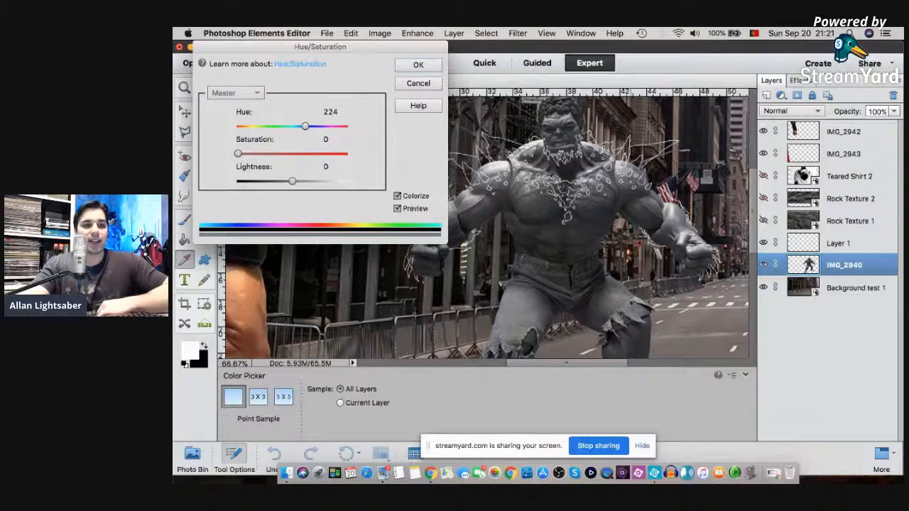
{"action": "left_click", "coordinate": [326, 140]}
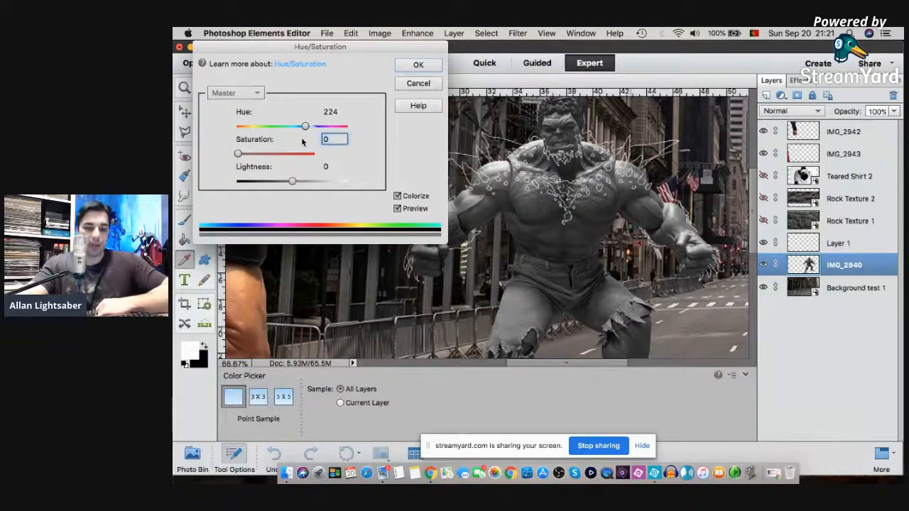
{"action": "type", "text": "10"}
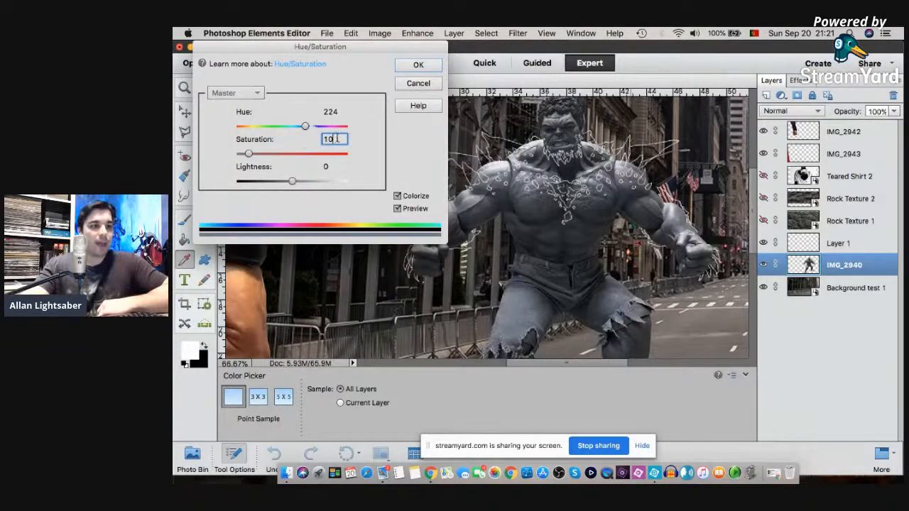
{"action": "key", "text": "Down"}
{"action": "key", "text": "Down"}
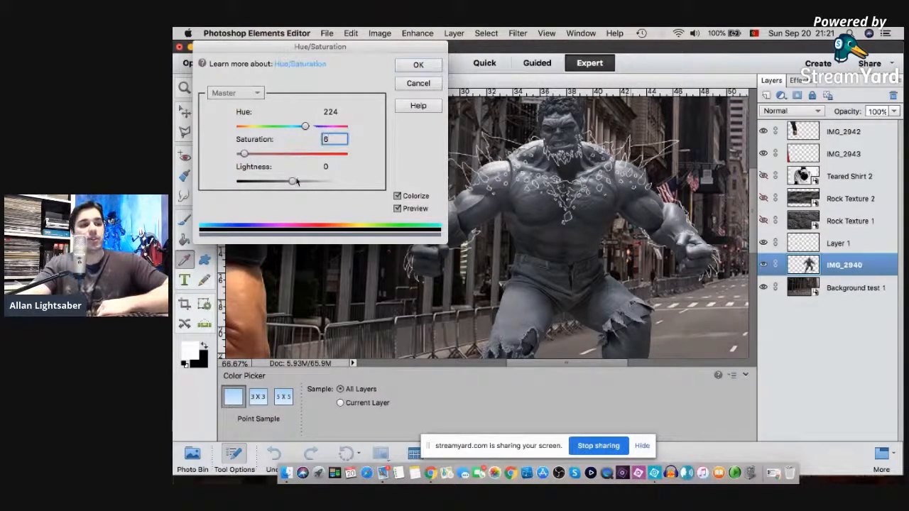
{"action": "left_click_drag", "start_coordinate": [274, 181], "coordinate": [317, 184]}
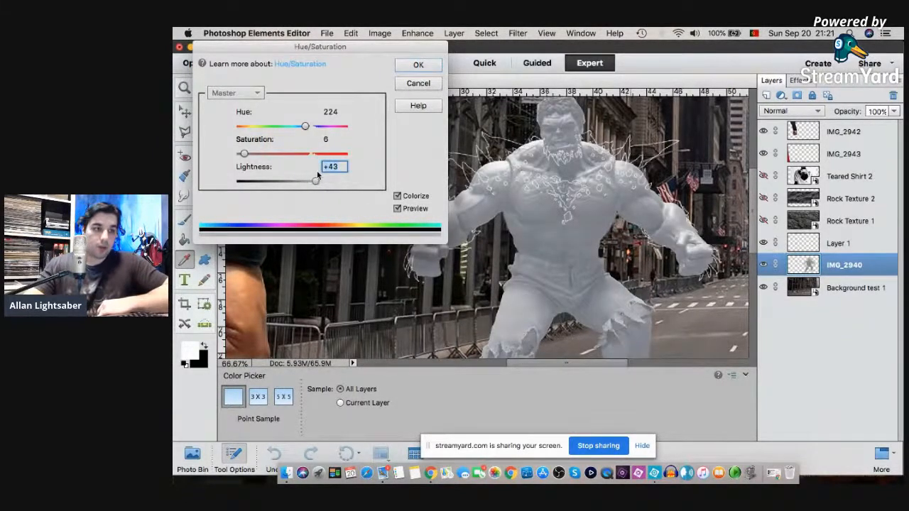
{"action": "type", "text": "0"}
{"action": "left_click", "coordinate": [419, 65]}
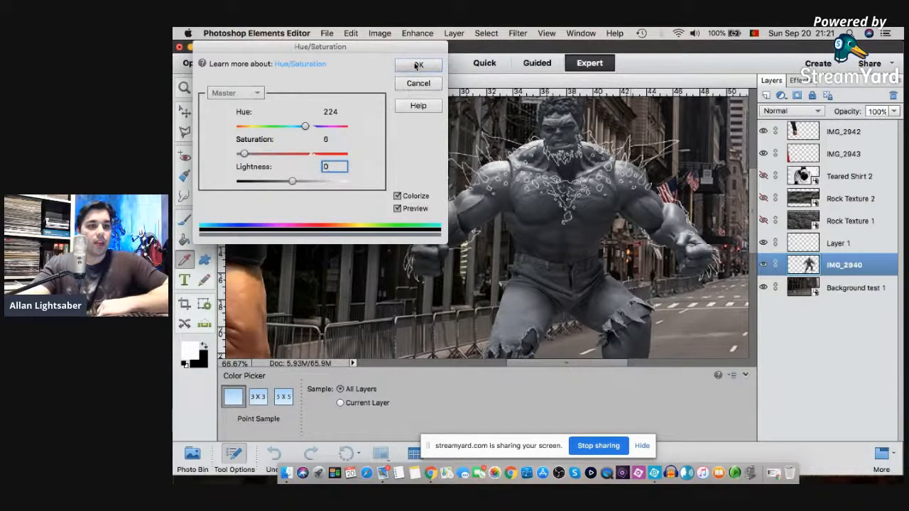
- Compare the grey-skinned Hulk at full-scene and close-up magnifications
{"action": "right_click", "coordinate": [534, 154]}
{"action": "left_click", "coordinate": [540, 158]}
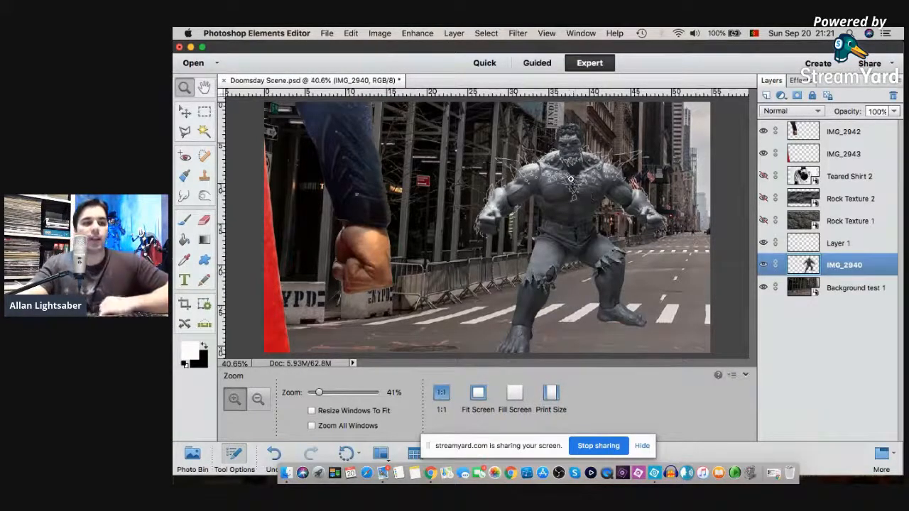
{"action": "left_click", "coordinate": [585, 200]}
{"action": "left_click", "coordinate": [596, 207]}
{"action": "right_click", "coordinate": [595, 196]}
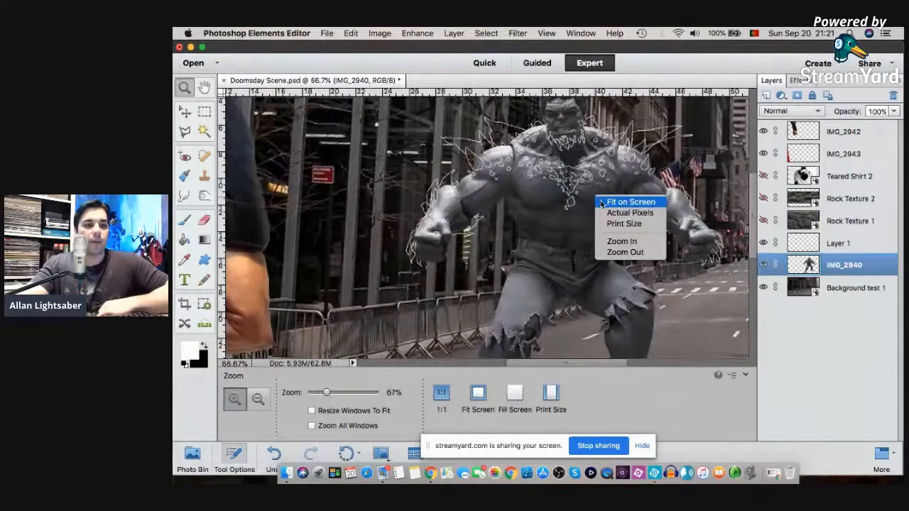
{"action": "left_click", "coordinate": [605, 201]}
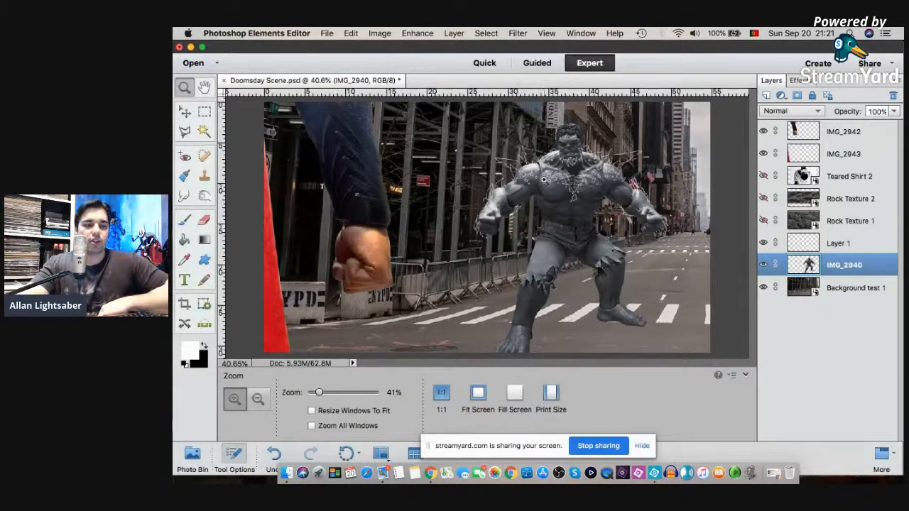
- Switch to the StreamYard window to check the live comments, and return to the grey Hulk scene in Photoshop Elements
{"action": "left_click", "coordinate": [191, 47]}
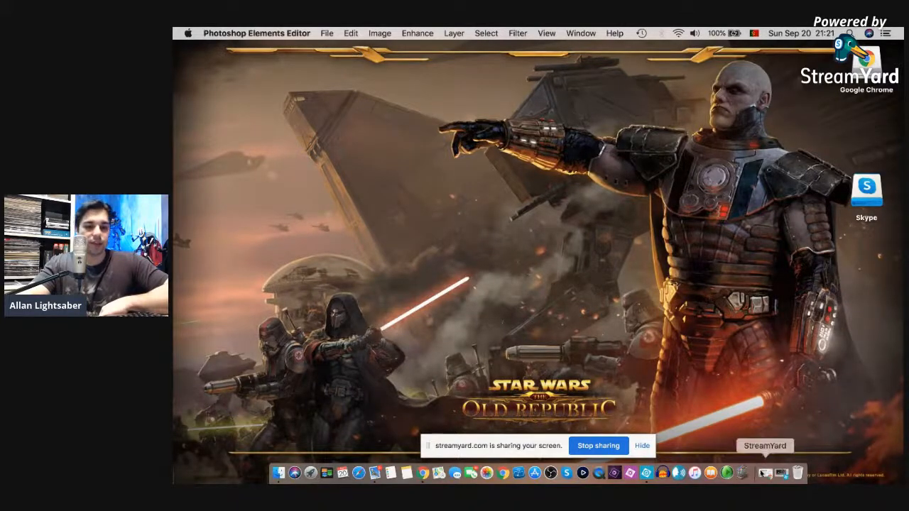
{"action": "left_click", "coordinate": [764, 473]}
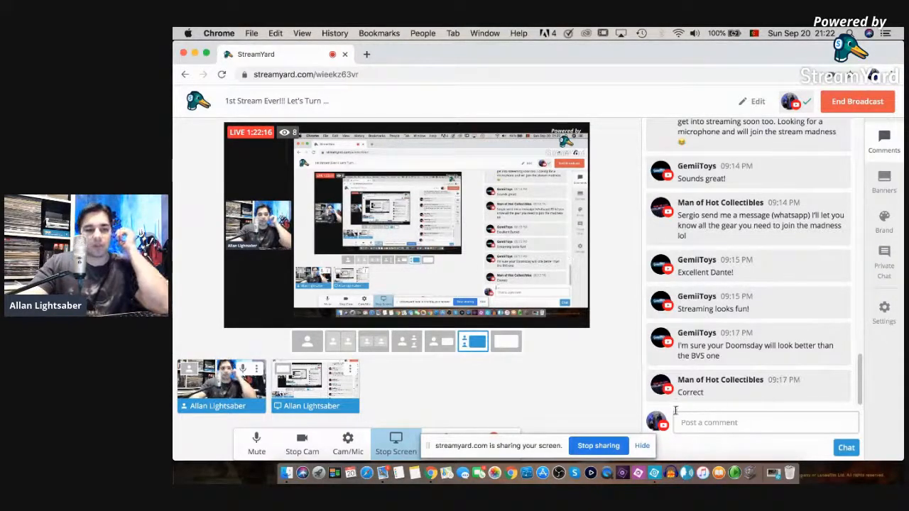
{"action": "left_click", "coordinate": [654, 473]}
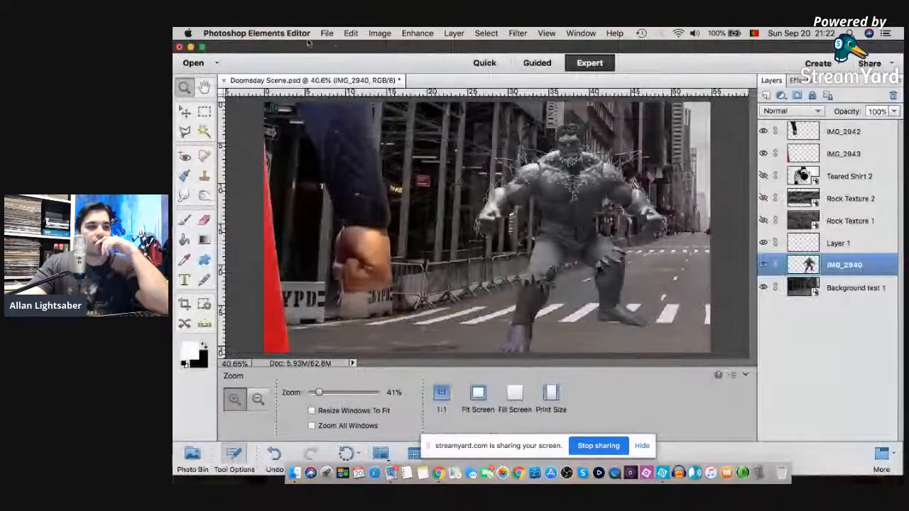
- Place Doomsday sample 5.jpg as a reference image at its default size and move its layer above all others
{"action": "left_click", "coordinate": [327, 34]}
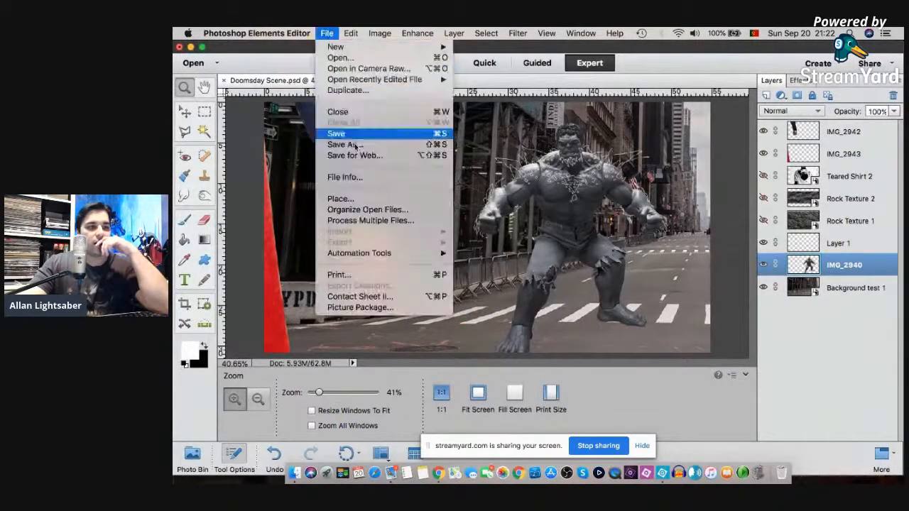
{"action": "left_click", "coordinate": [367, 199]}
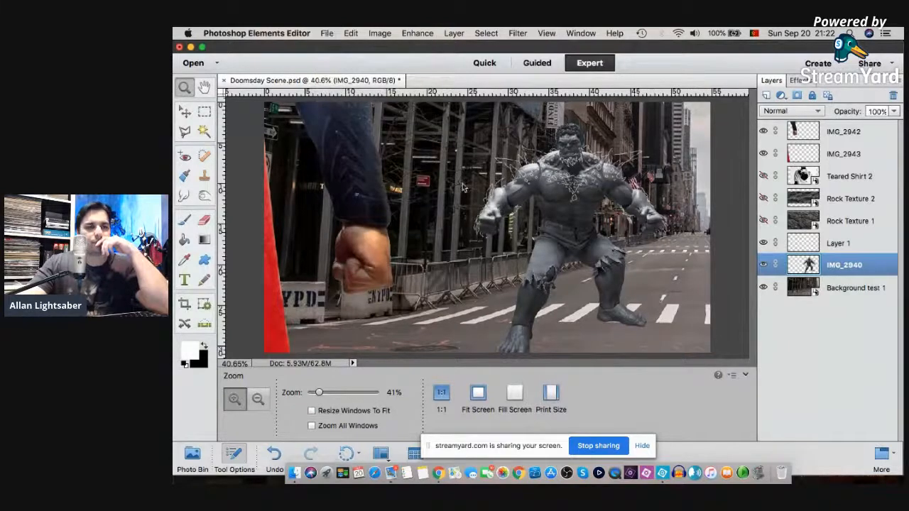
{"action": "left_click", "coordinate": [566, 189]}
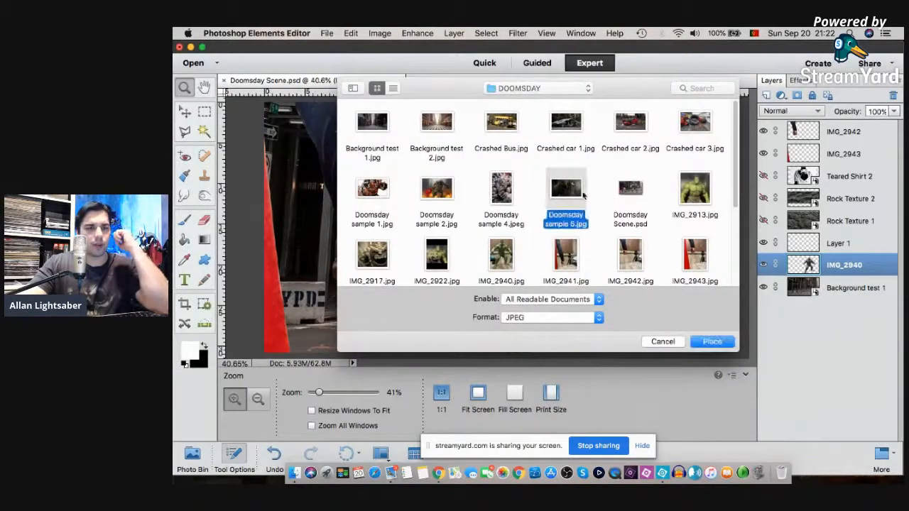
{"action": "left_click", "coordinate": [710, 342]}
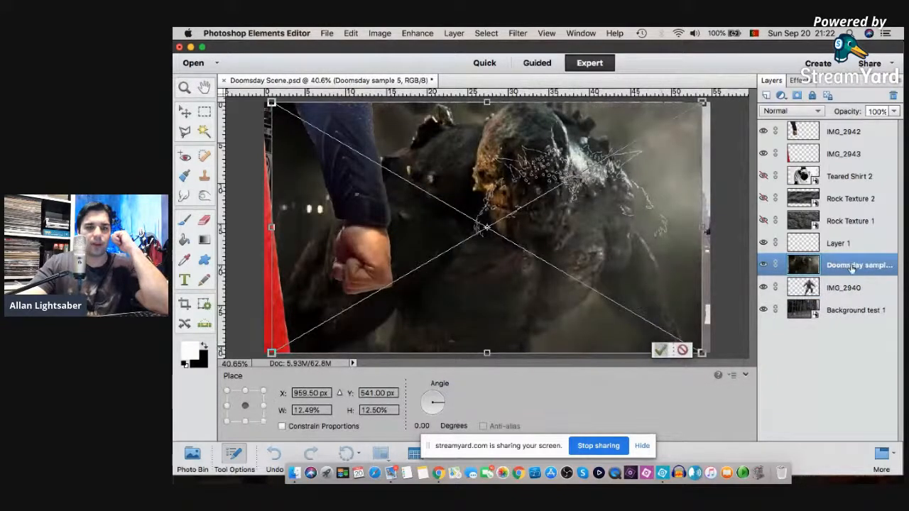
{"action": "key", "text": "Return"}
{"action": "left_click_drag", "start_coordinate": [834, 265], "coordinate": [820, 128]}
- Simplify the Doomsday sample 5 layer and brighten it with Levels, setting the white input level to 134
{"action": "right_click", "coordinate": [841, 136]}
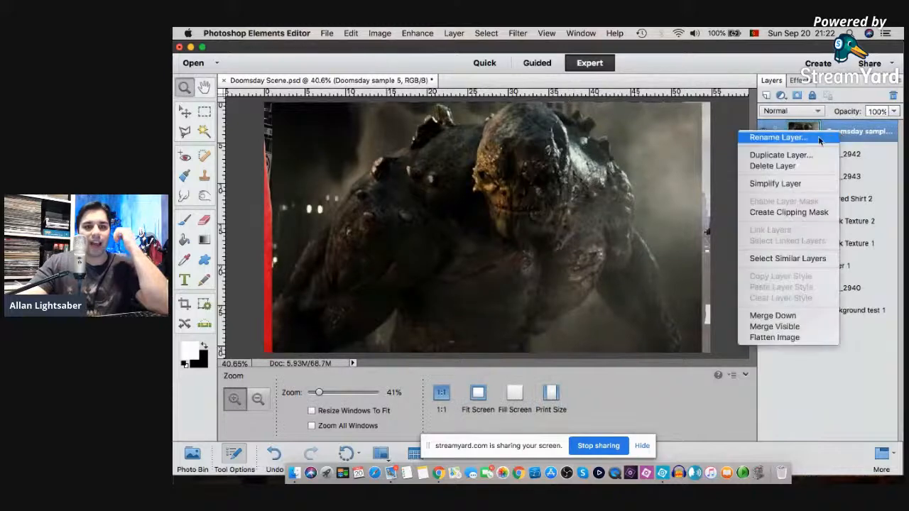
{"action": "left_click", "coordinate": [794, 183]}
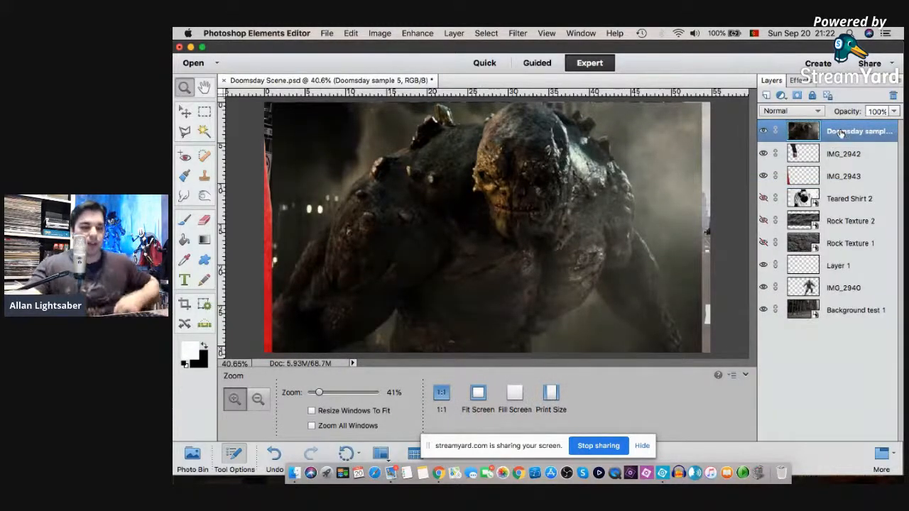
{"action": "key", "text": "super+l"}
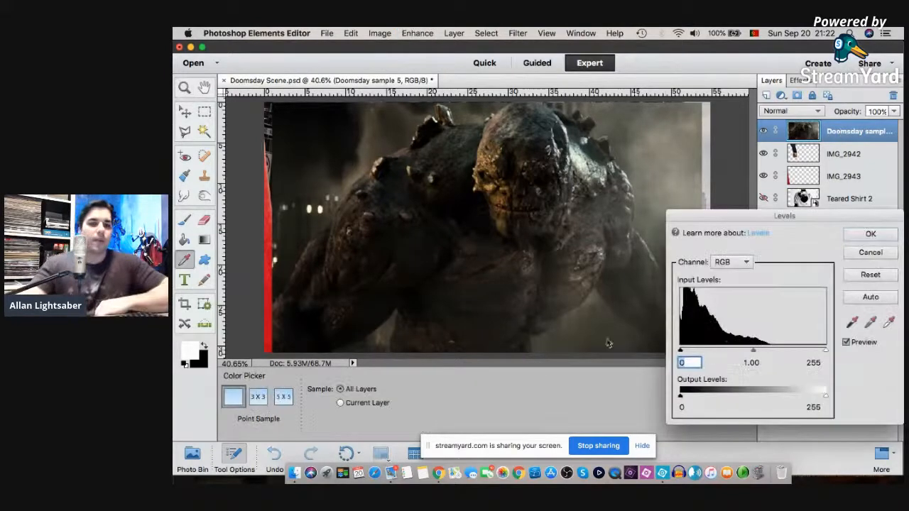
{"action": "left_click_drag", "start_coordinate": [824, 350], "coordinate": [755, 351]}
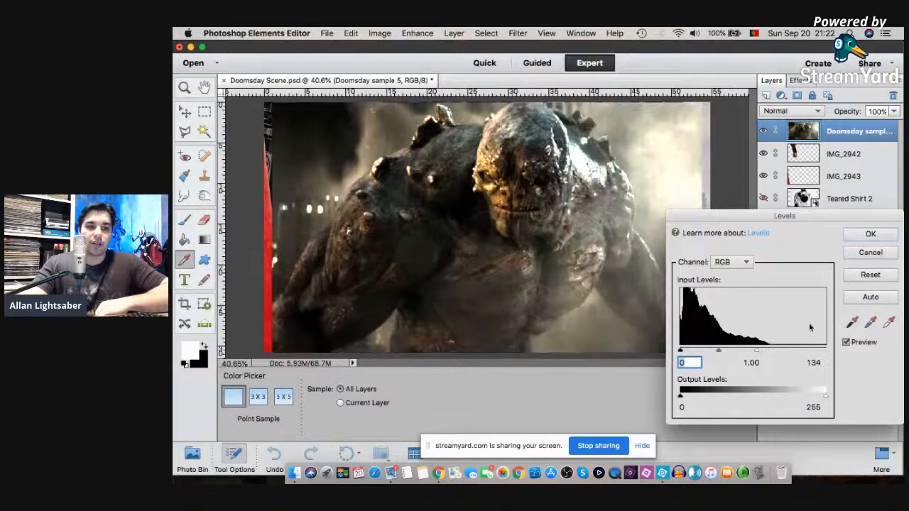
{"action": "left_click", "coordinate": [869, 235]}
{"action": "key", "text": "z"}
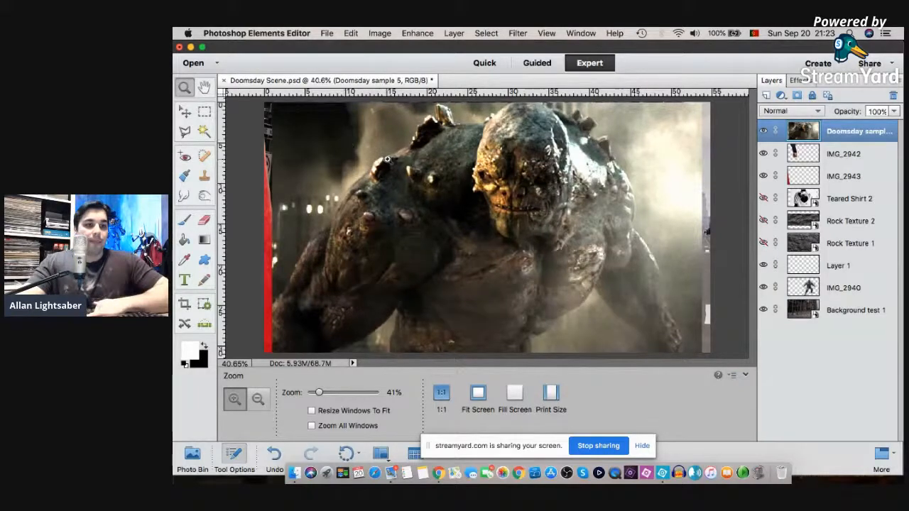
- Switch to StreamYard to check the live comments and set the camera-beside-shared-screen layout, and return to Photoshop Elements
{"action": "left_click", "coordinate": [190, 47]}
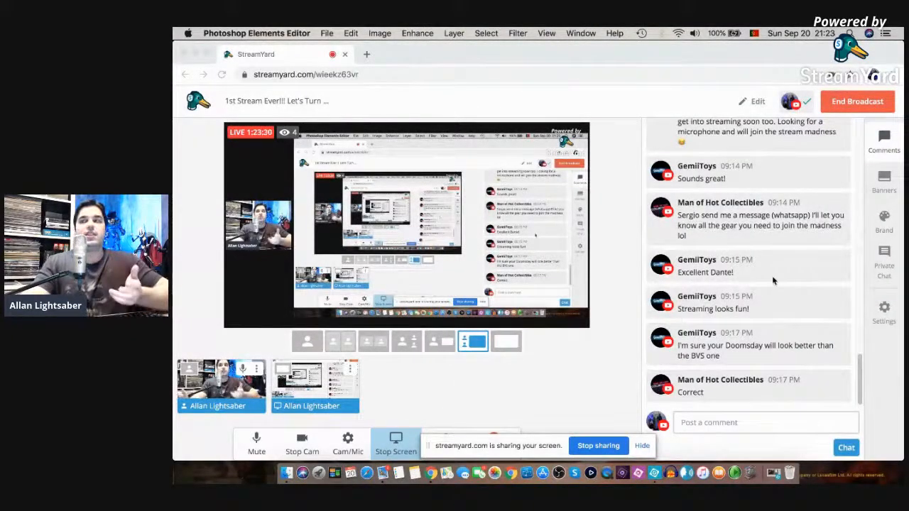
{"action": "left_click", "coordinate": [653, 475]}
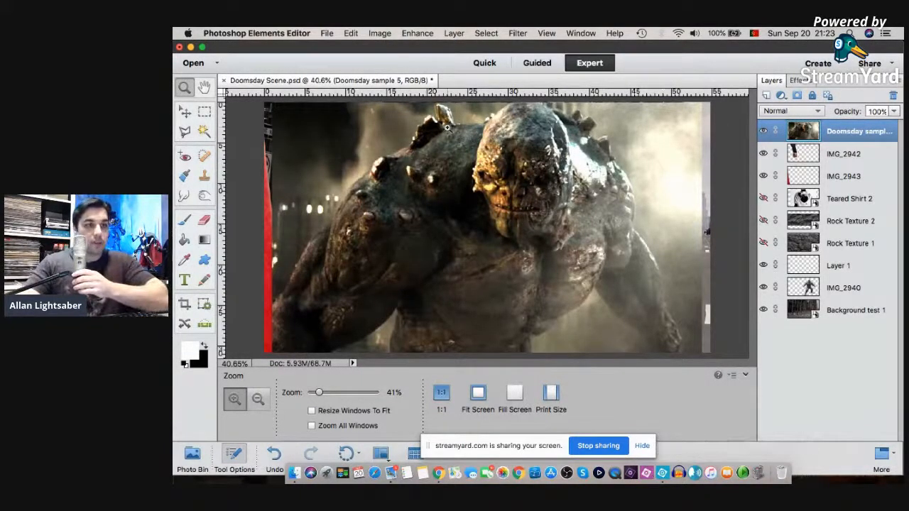
{"action": "left_click", "coordinate": [190, 47]}
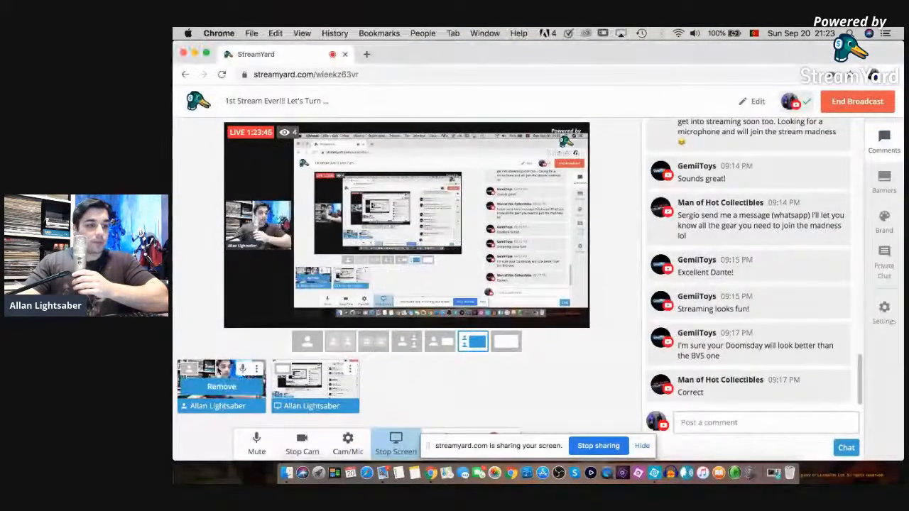
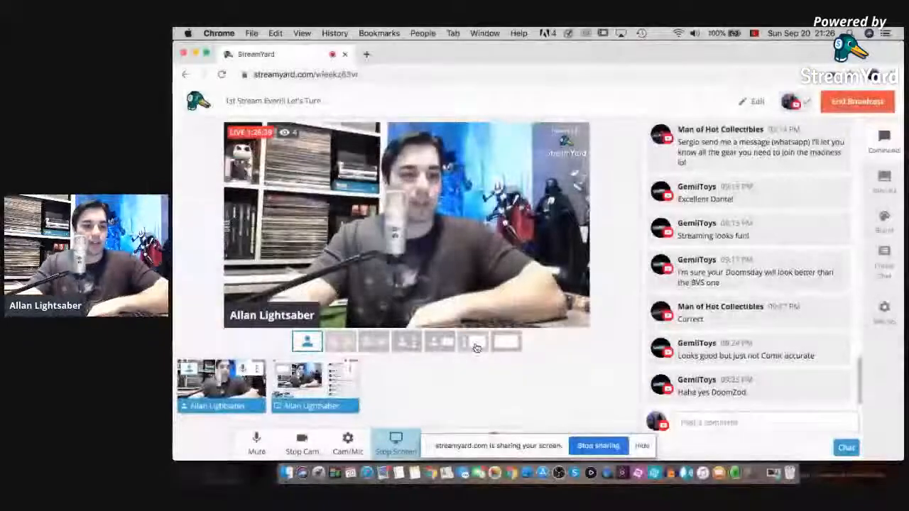
{"action": "left_click", "coordinate": [474, 342]}
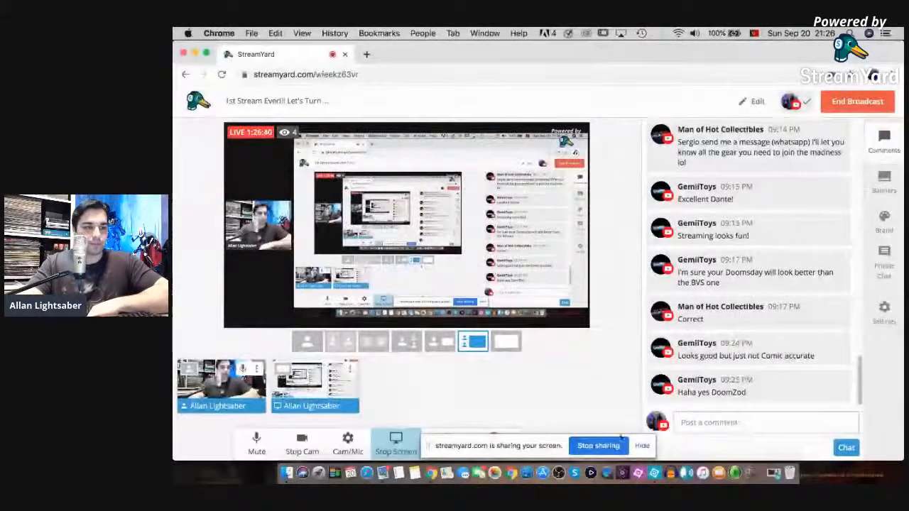
{"action": "left_click", "coordinate": [654, 473]}
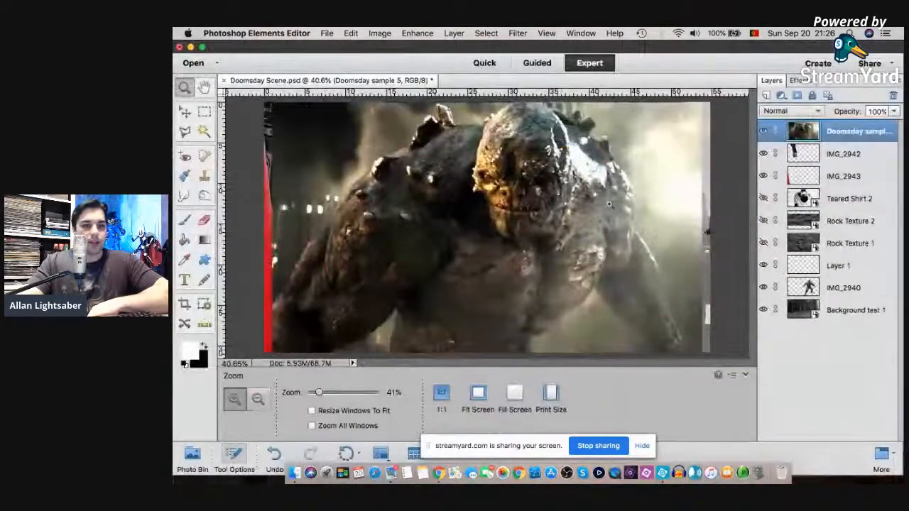
- Place Doomsday sample 2.jpg from the DOOMSDAY folder into the scene at its default size
{"action": "left_click", "coordinate": [327, 33]}
{"action": "left_click", "coordinate": [366, 200]}
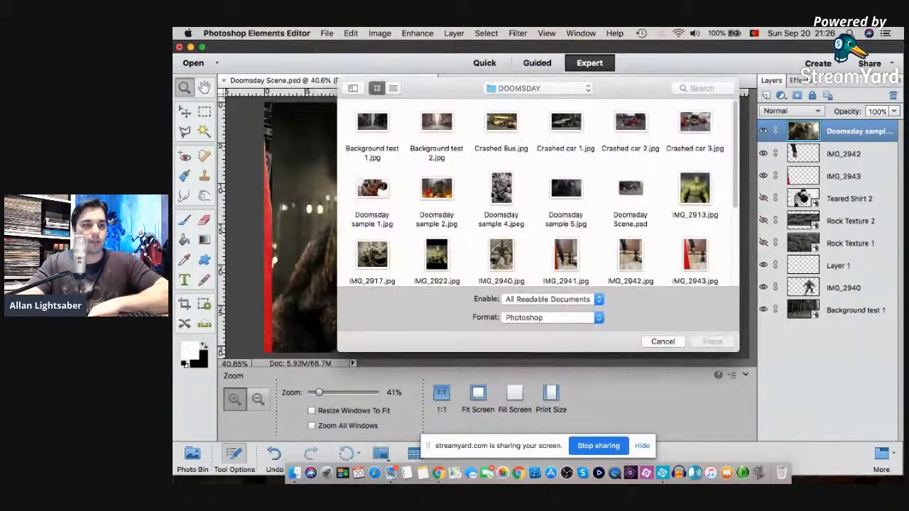
{"action": "left_click", "coordinate": [436, 197]}
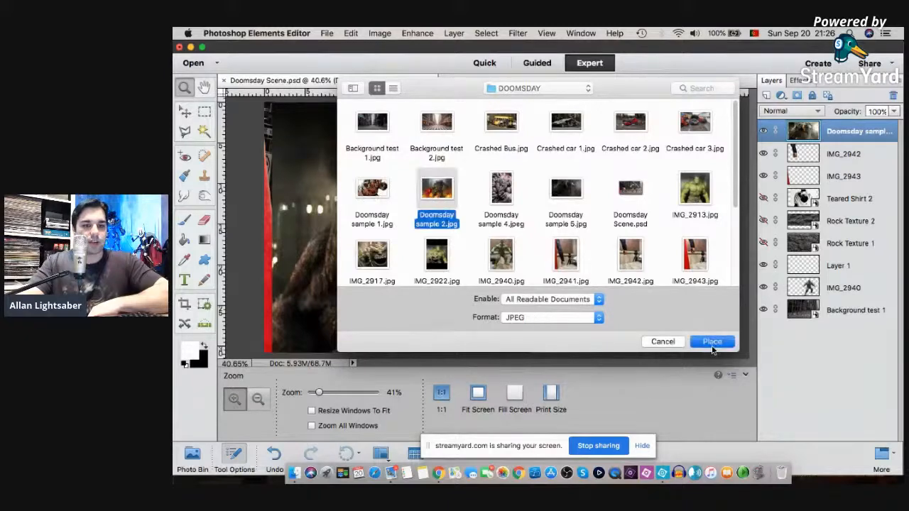
{"action": "left_click", "coordinate": [711, 341]}
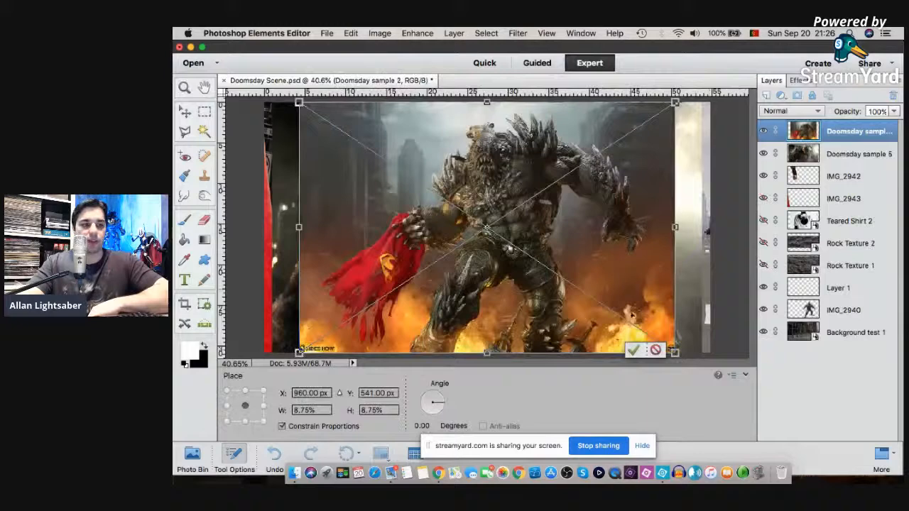
{"action": "left_click", "coordinate": [633, 350]}
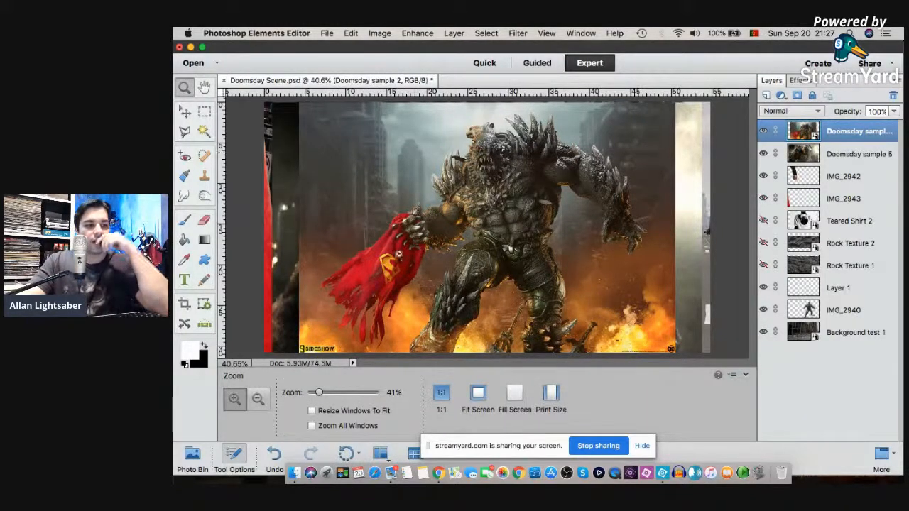
- Hide the tool options and examine the bone spikes and rocky skin of the Doomsday sample 2 figure at 66.7% magnification
{"action": "left_click", "coordinate": [462, 176]}
{"action": "left_click", "coordinate": [745, 374]}
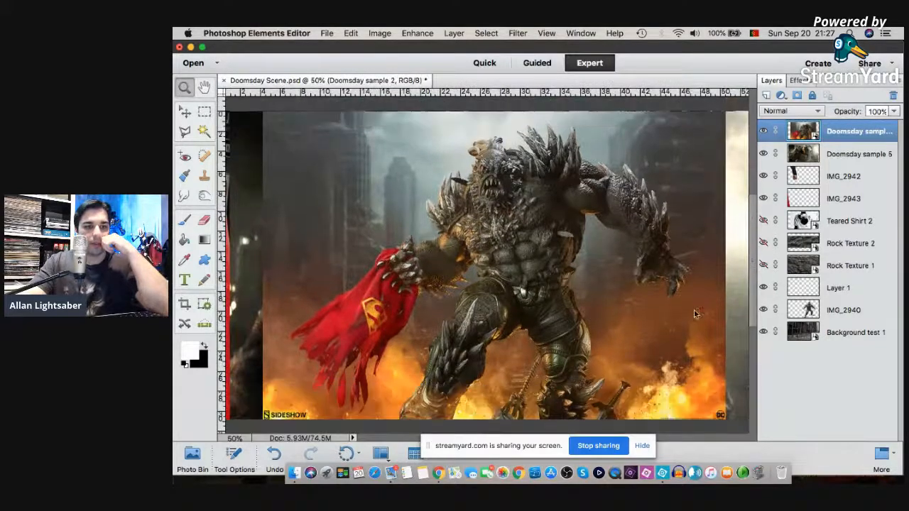
{"action": "left_click", "coordinate": [526, 175]}
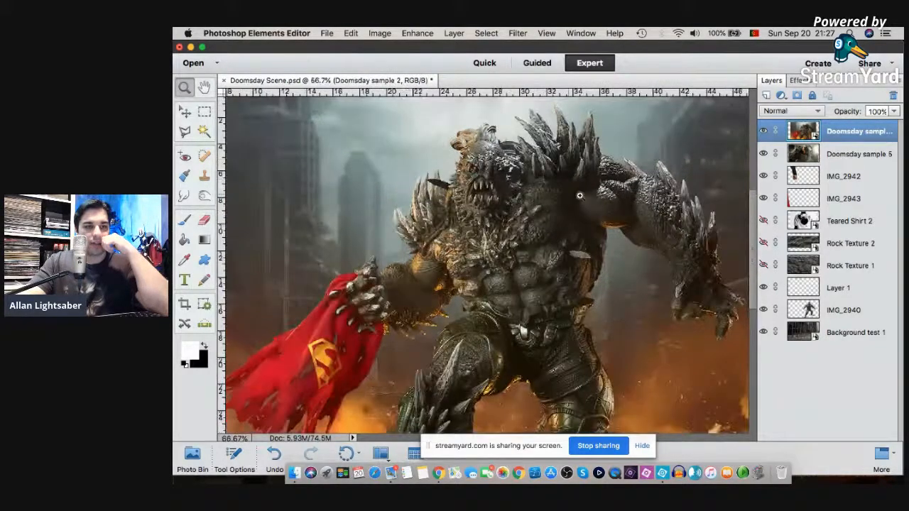
{"action": "scroll", "coordinate": [614, 206], "scroll_direction": "up", "scroll_amount": 2}
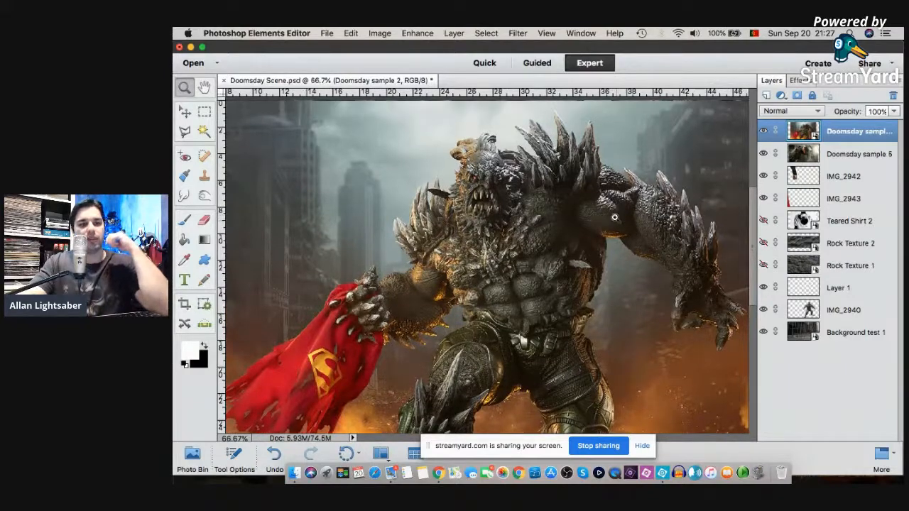
{"action": "scroll", "coordinate": [620, 216], "scroll_direction": "down", "scroll_amount": 2}
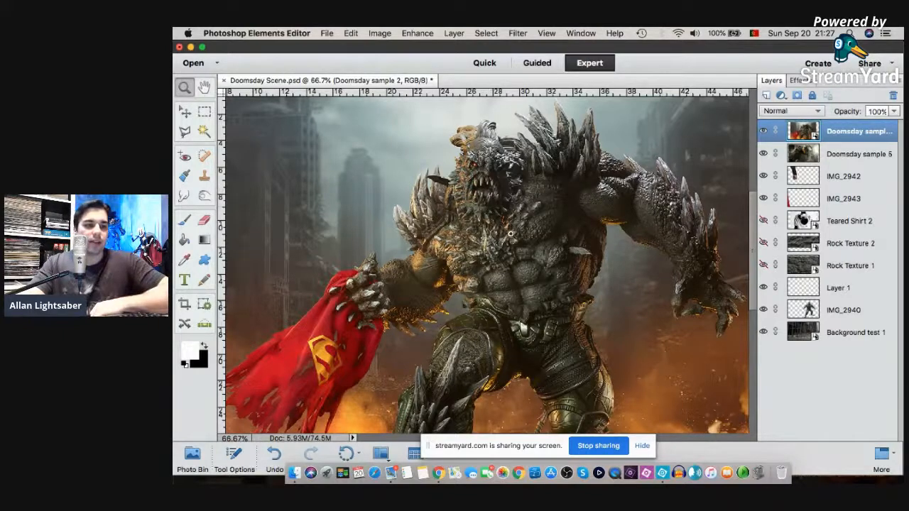
{"action": "scroll", "coordinate": [553, 245], "scroll_direction": "down", "scroll_amount": 1}
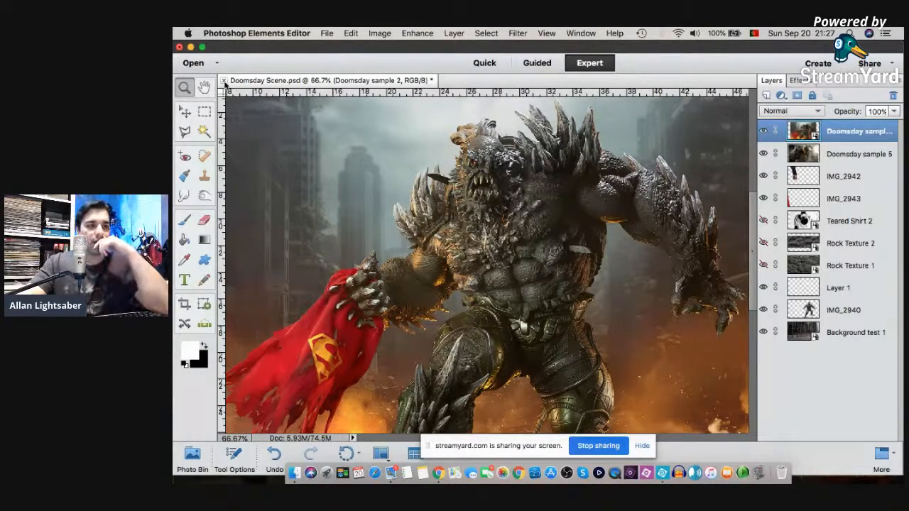
- Delete the Doomsday sample 2 and Doomsday sample 5 reference layers
{"action": "right_click", "coordinate": [832, 135]}
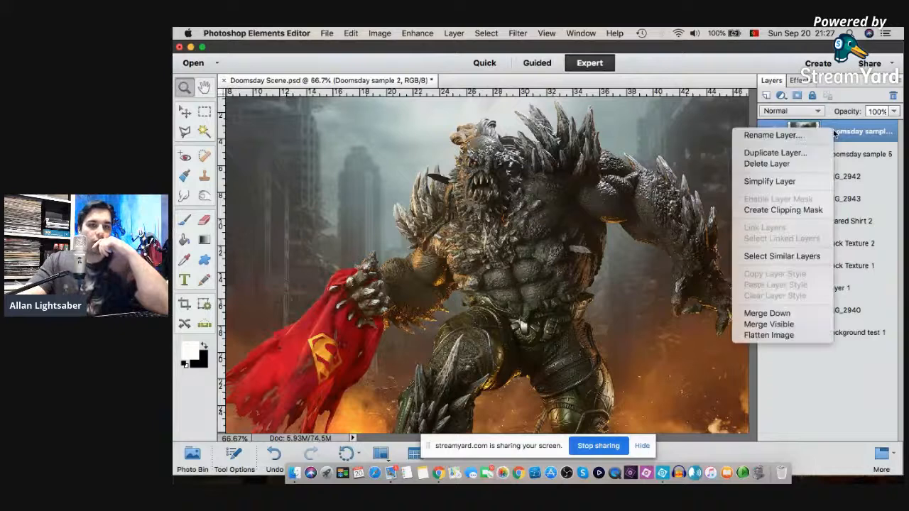
{"action": "left_click", "coordinate": [801, 164]}
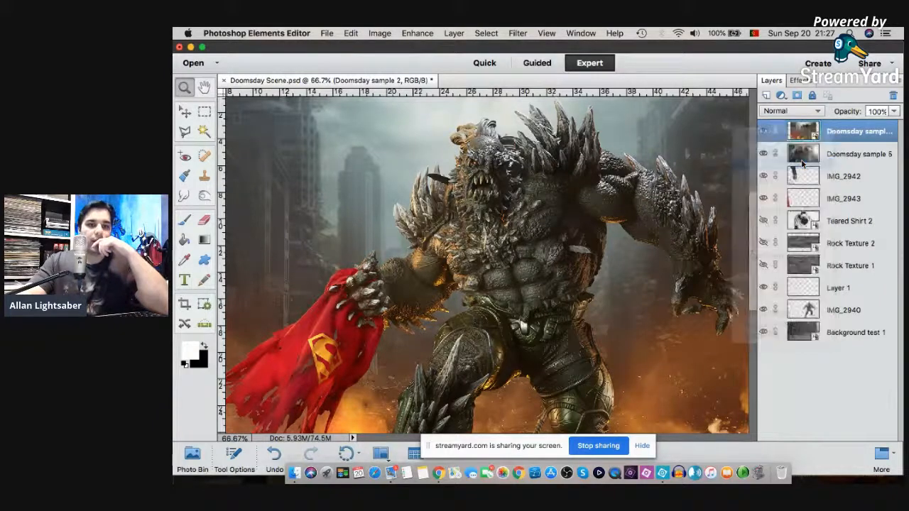
{"action": "right_click", "coordinate": [834, 134]}
{"action": "left_click", "coordinate": [790, 176]}
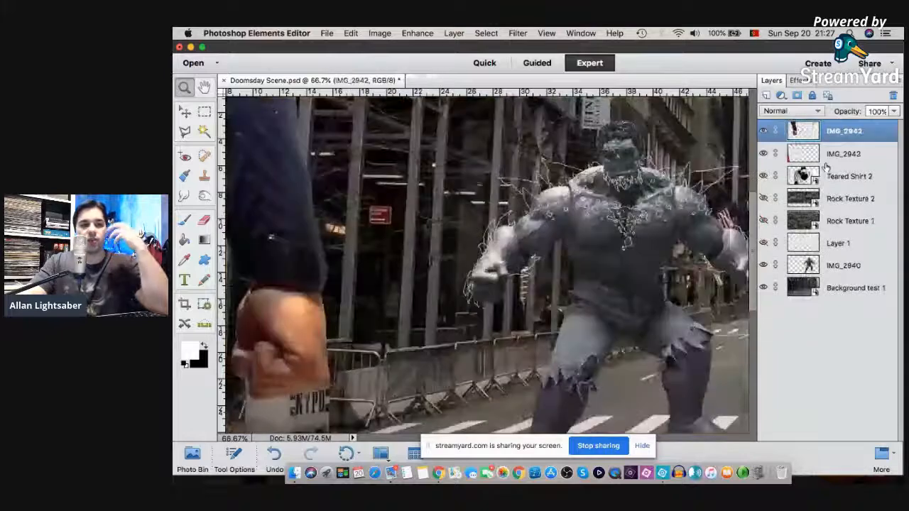
- Examine the grey Hulk and its sketched spikes close up and within the whole scene
{"action": "right_click", "coordinate": [544, 179]}
{"action": "left_click", "coordinate": [562, 186]}
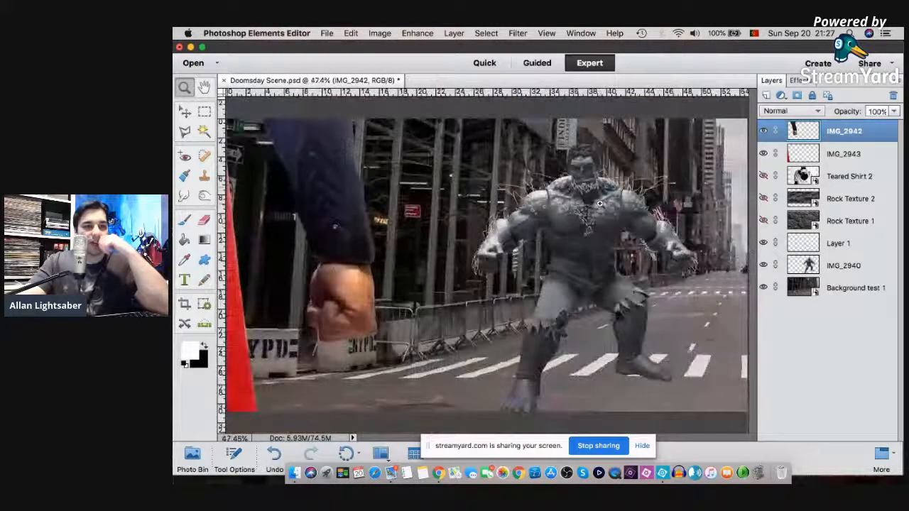
{"action": "left_click", "coordinate": [600, 203]}
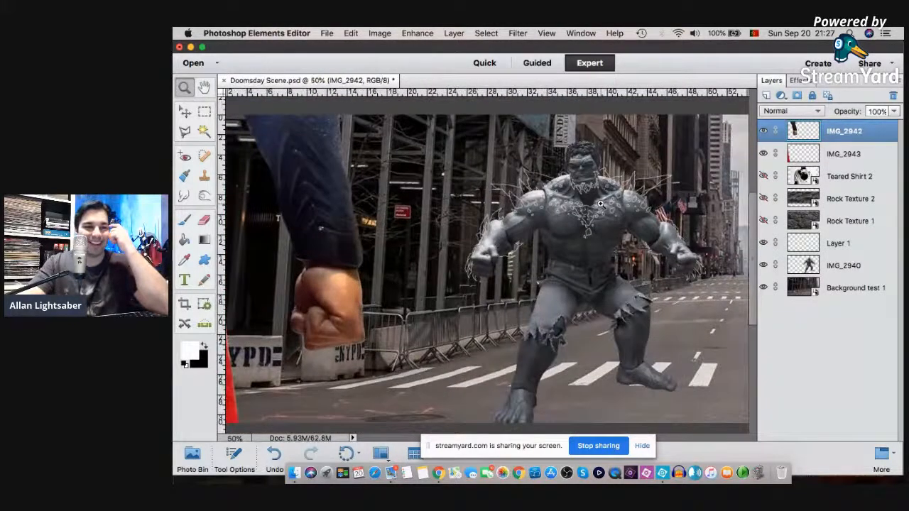
{"action": "left_click", "coordinate": [600, 203]}
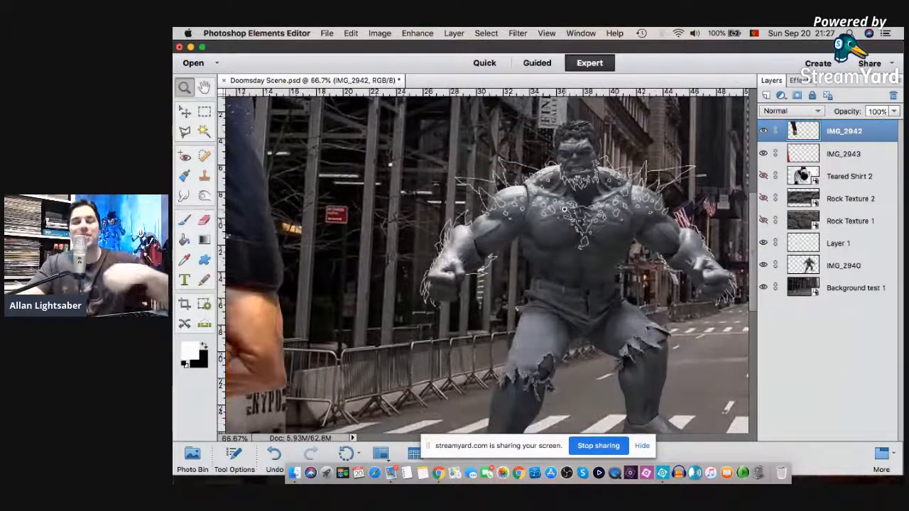
{"action": "right_click", "coordinate": [551, 186]}
{"action": "left_click", "coordinate": [564, 193]}
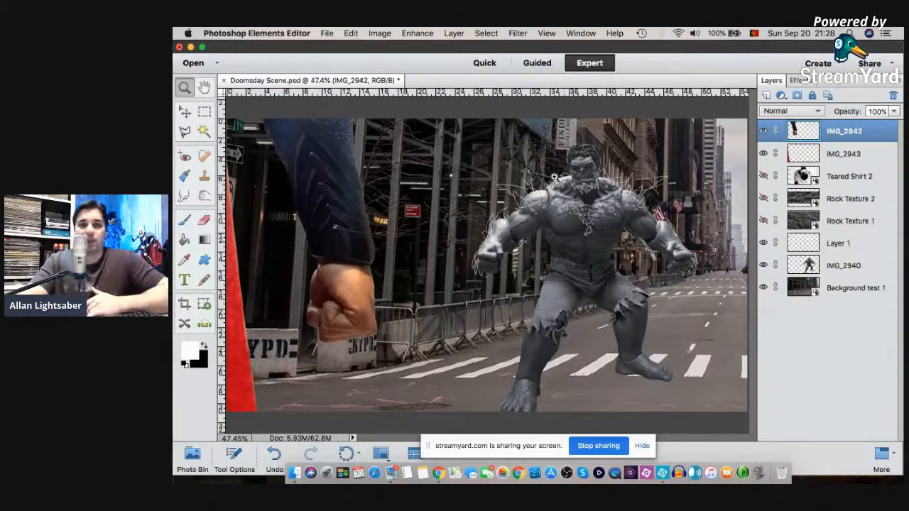
- Switch to StreamYard, browse the viewers' live comments, and return to the Doomsday Scene in Photoshop Elements
{"action": "left_click", "coordinate": [190, 47]}
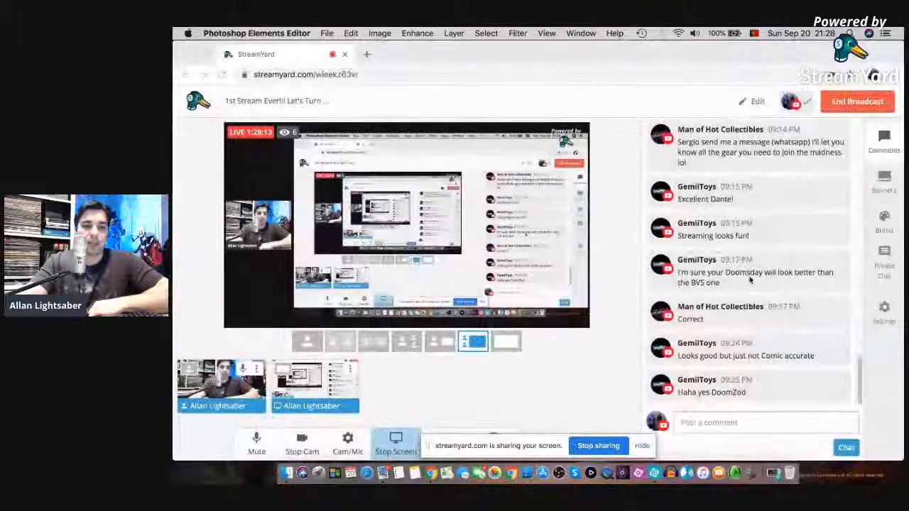
{"action": "scroll", "coordinate": [749, 279], "scroll_direction": "up", "scroll_amount": 3}
{"action": "scroll", "coordinate": [761, 296], "scroll_direction": "down", "scroll_amount": 3}
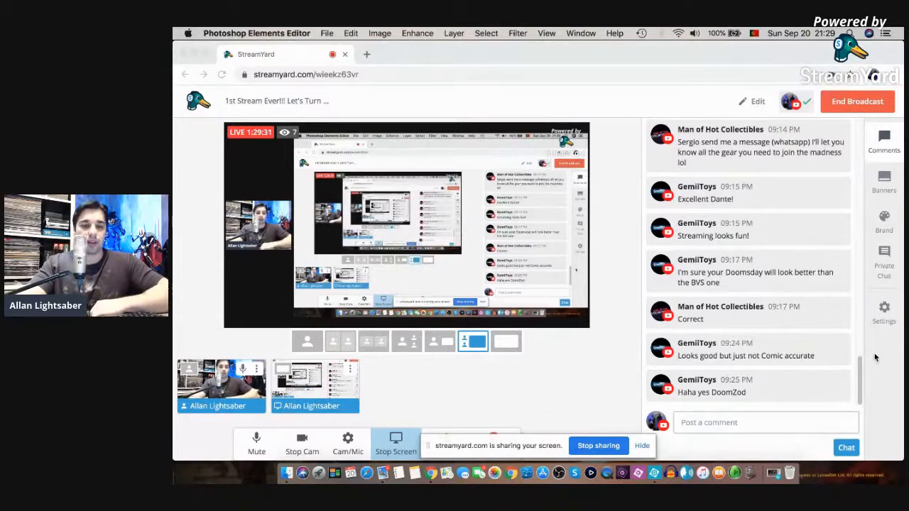
{"action": "scroll", "coordinate": [765, 329], "scroll_direction": "up", "scroll_amount": 1}
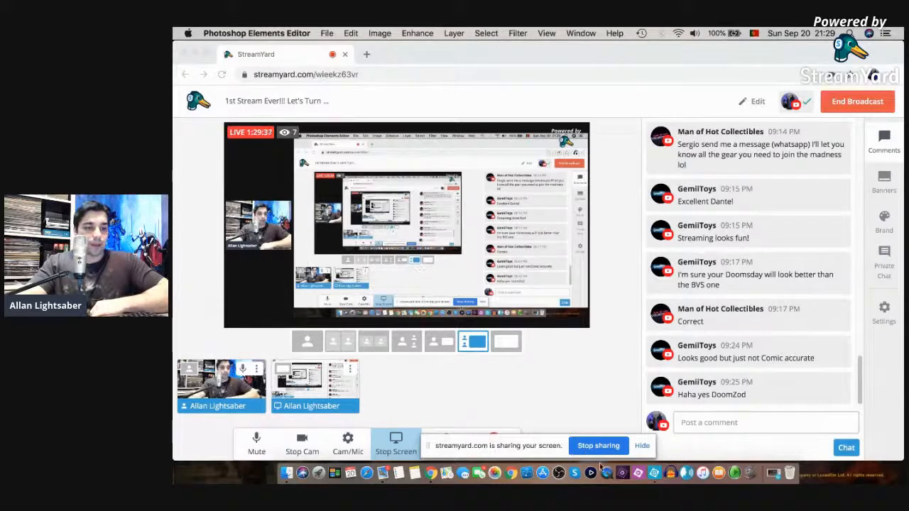
{"action": "left_click", "coordinate": [653, 474]}
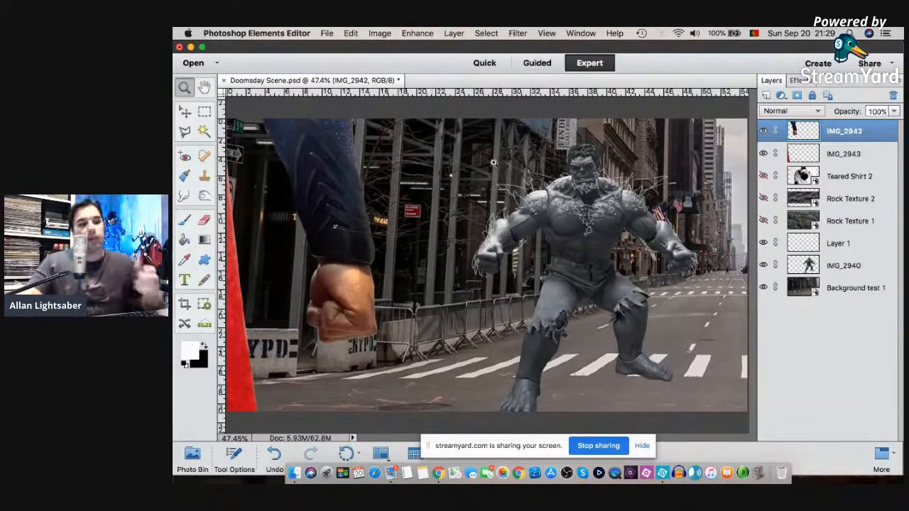
- Examine the grey Hulk close up at 66.7% and within the whole scene, with the IMG_2940 layer selected
{"action": "left_click", "coordinate": [605, 235]}
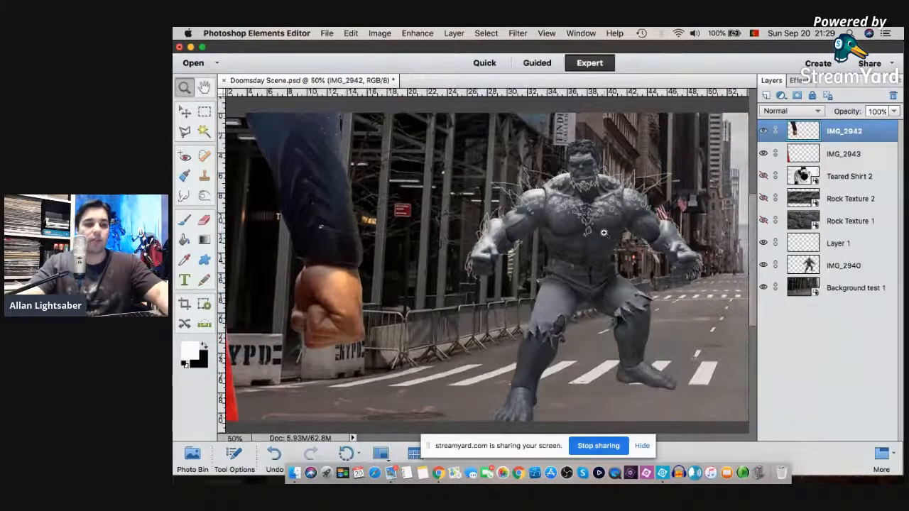
{"action": "left_click", "coordinate": [603, 233]}
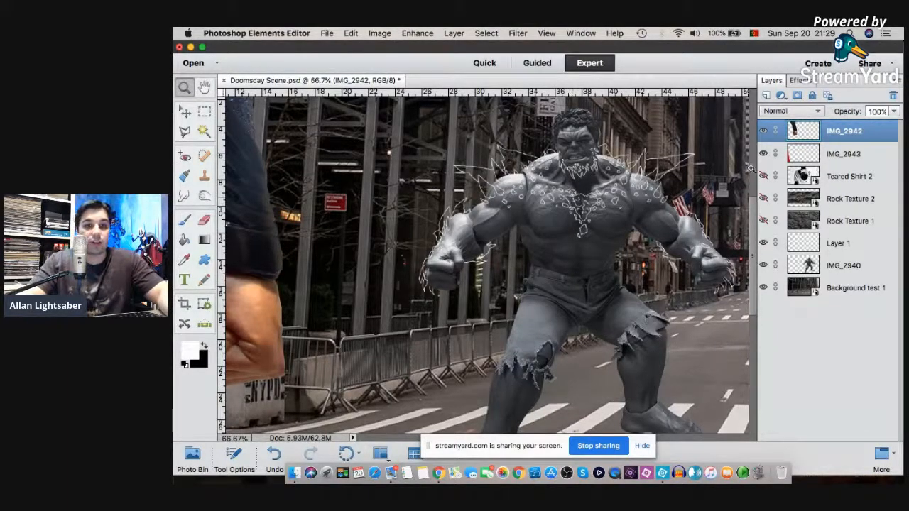
{"action": "left_click", "coordinate": [843, 266]}
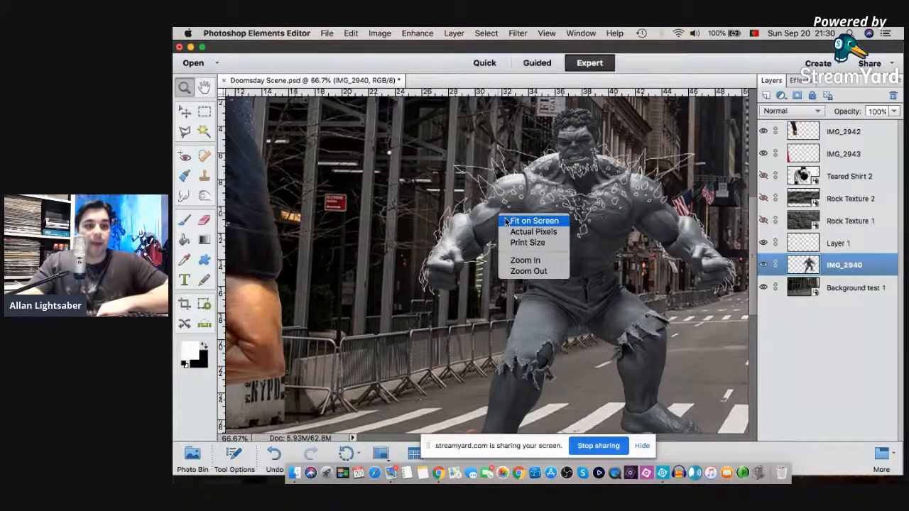
{"action": "left_click", "coordinate": [506, 220]}
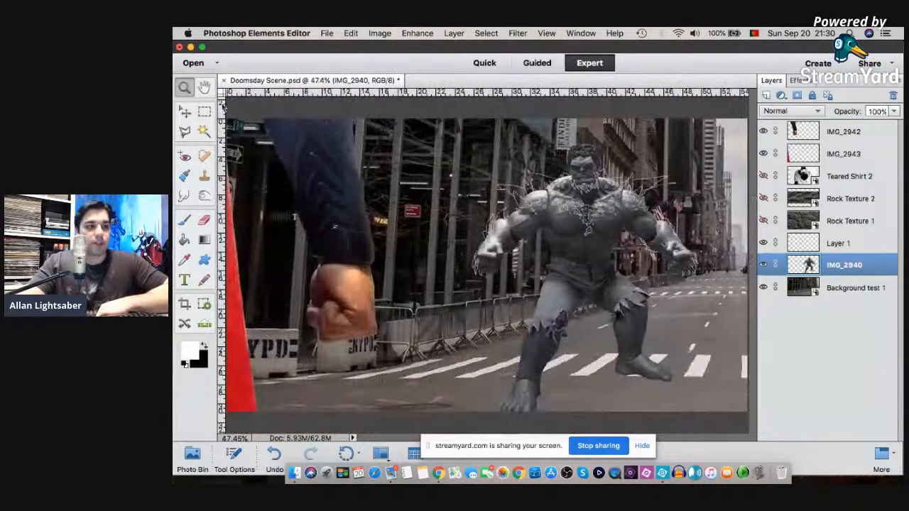
- Switch to StreamYard, check the viewers' comments, and return to the Doomsday Scene in Photoshop Elements
{"action": "left_click", "coordinate": [190, 48]}
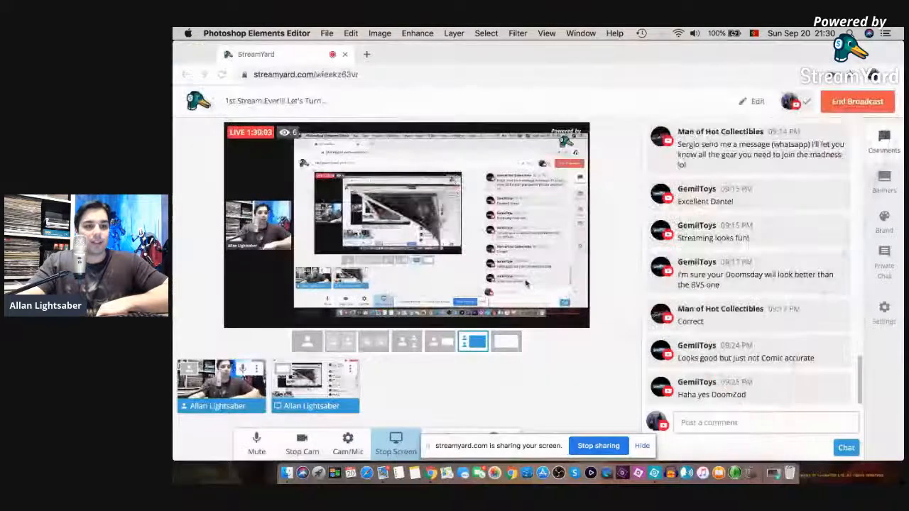
{"action": "scroll", "coordinate": [734, 310], "scroll_direction": "up", "scroll_amount": 1}
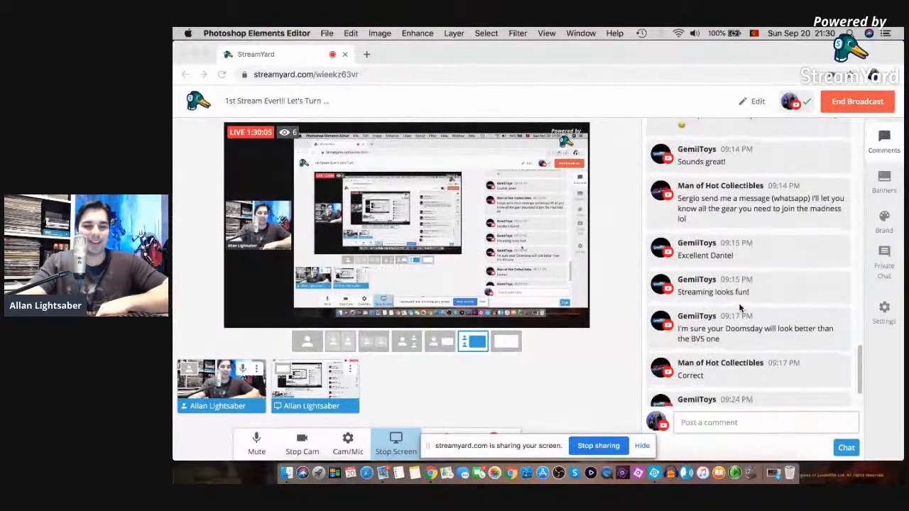
{"action": "scroll", "coordinate": [738, 306], "scroll_direction": "down", "scroll_amount": 2}
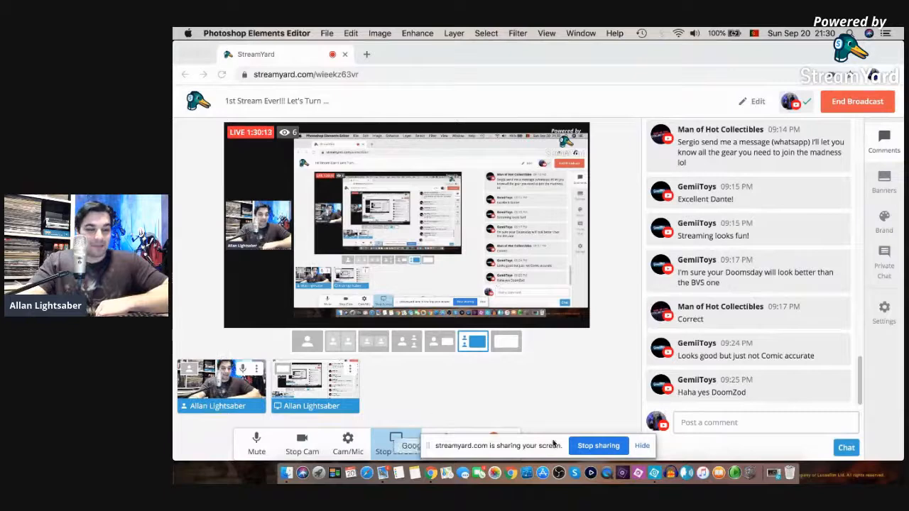
{"action": "left_click", "coordinate": [654, 472]}
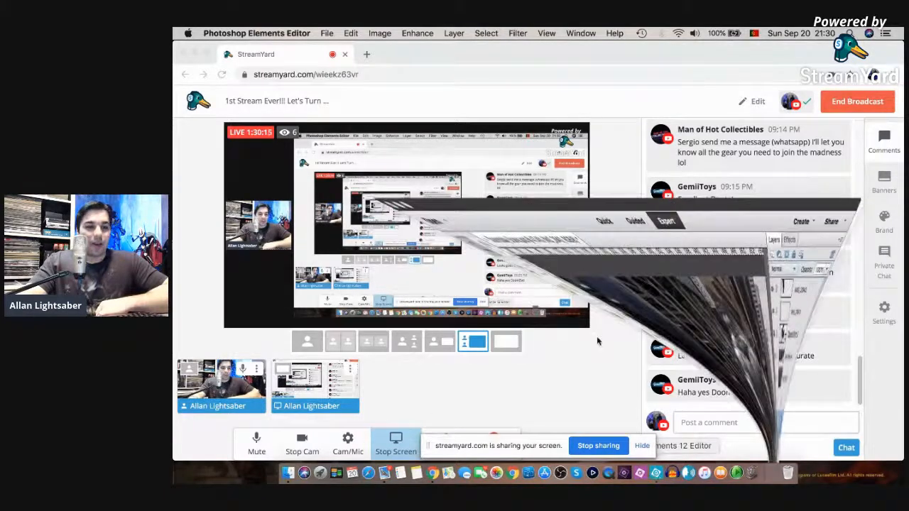
{"action": "right_click", "coordinate": [529, 149]}
{"action": "left_click", "coordinate": [563, 156]}
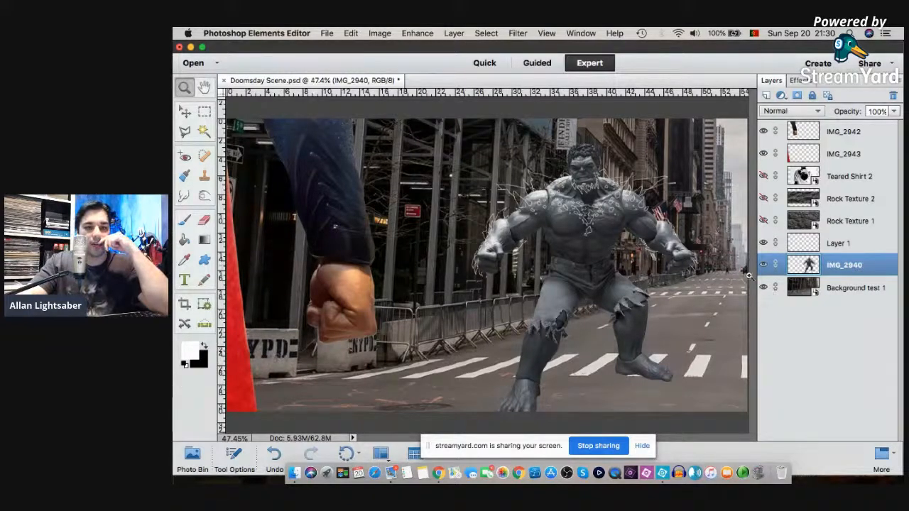
- Select the Background test 1 layer and hide the IMG_2940, Layer 1, IMG_2943 and IMG_2942 layers
{"action": "left_click", "coordinate": [827, 291]}
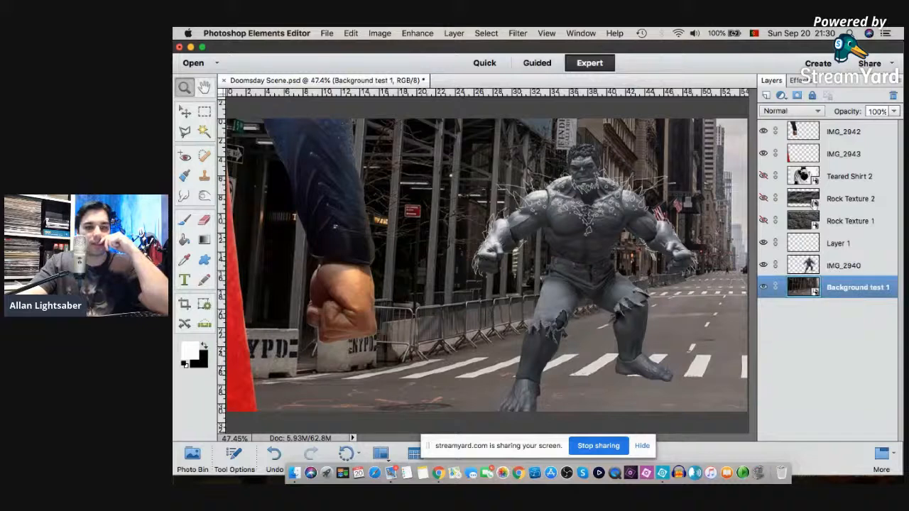
{"action": "left_click", "coordinate": [764, 264]}
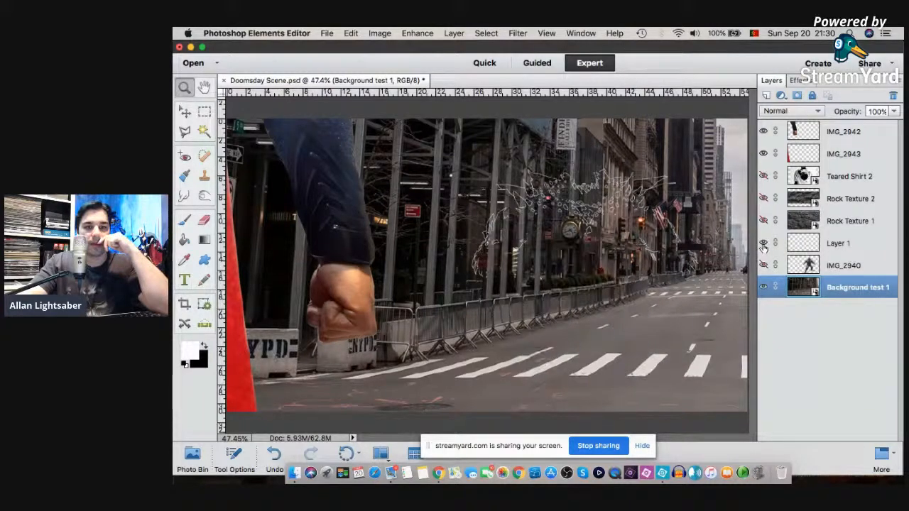
{"action": "left_click", "coordinate": [763, 243]}
{"action": "left_click", "coordinate": [763, 153]}
{"action": "left_click", "coordinate": [763, 131]}
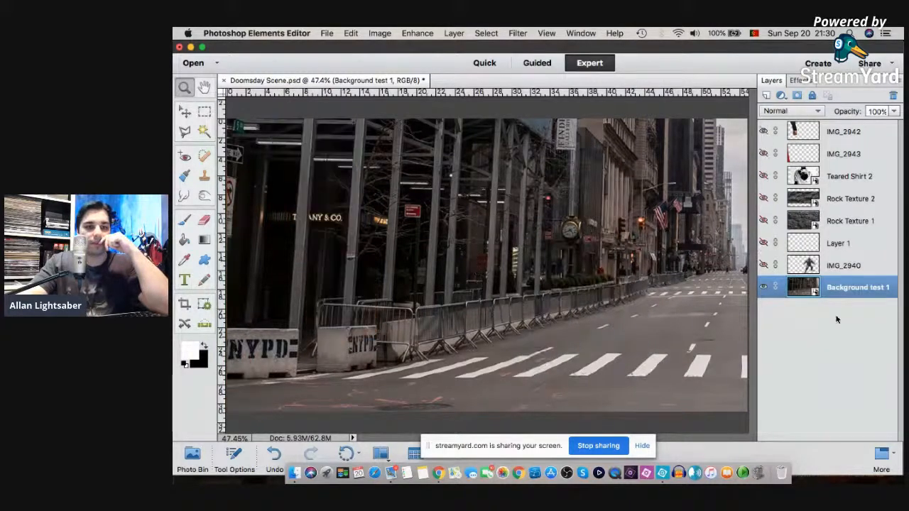
- Scale the street background to 67.24% and reposition it so the tall buildings and the traffic light are in frame
{"action": "key", "text": "v"}
{"action": "left_click_drag", "start_coordinate": [380, 194], "coordinate": [416, 280]}
{"action": "left_click", "coordinate": [337, 123]}
{"action": "mouse_move", "coordinate": [337, 123]}
{"action": "left_mouse_down"}
{"action": "mouse_move", "coordinate": [700, 326]}
{"action": "mouse_move", "coordinate": [434, 166]}
{"action": "mouse_move", "coordinate": [332, 121]}
{"action": "left_mouse_up"}
{"action": "left_click_drag", "start_coordinate": [568, 184], "coordinate": [442, 134]}
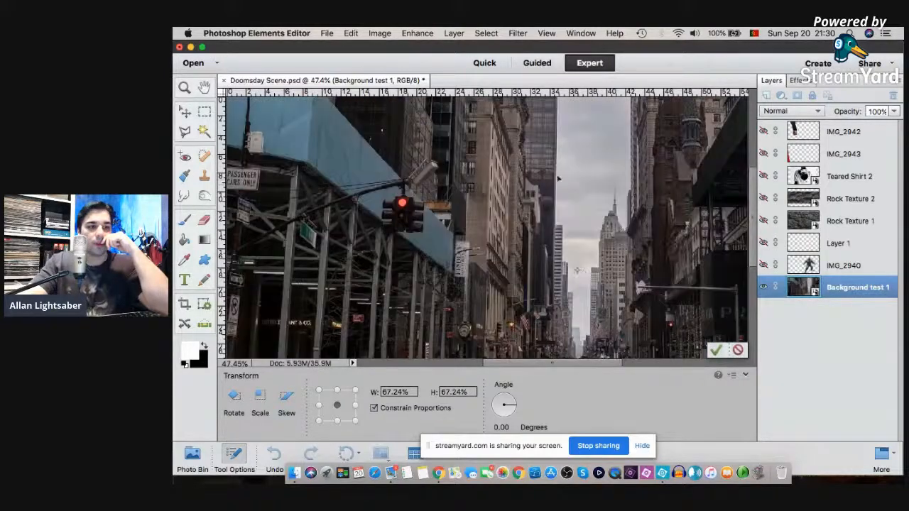
{"action": "left_click_drag", "start_coordinate": [558, 178], "coordinate": [540, 170]}
{"action": "left_click", "coordinate": [716, 350]}
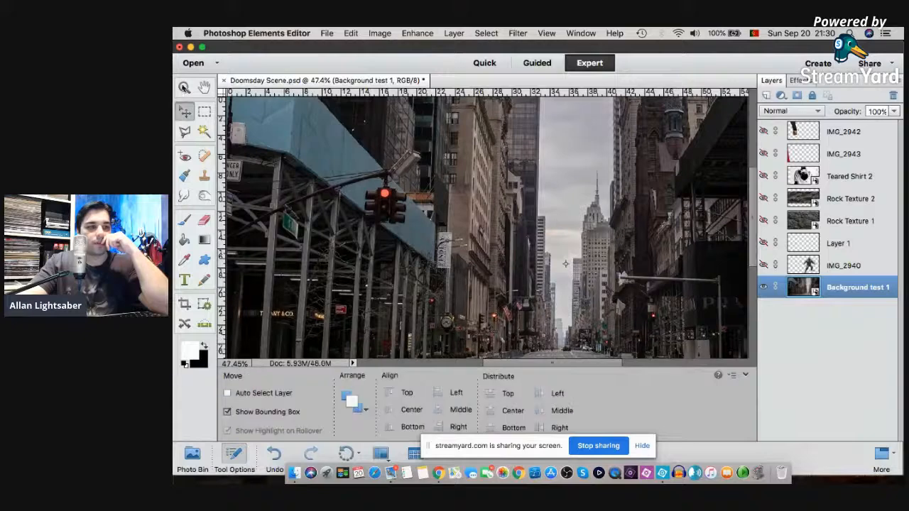
{"action": "key", "text": "z"}
{"action": "right_click", "coordinate": [532, 156]}
{"action": "left_click", "coordinate": [557, 162]}
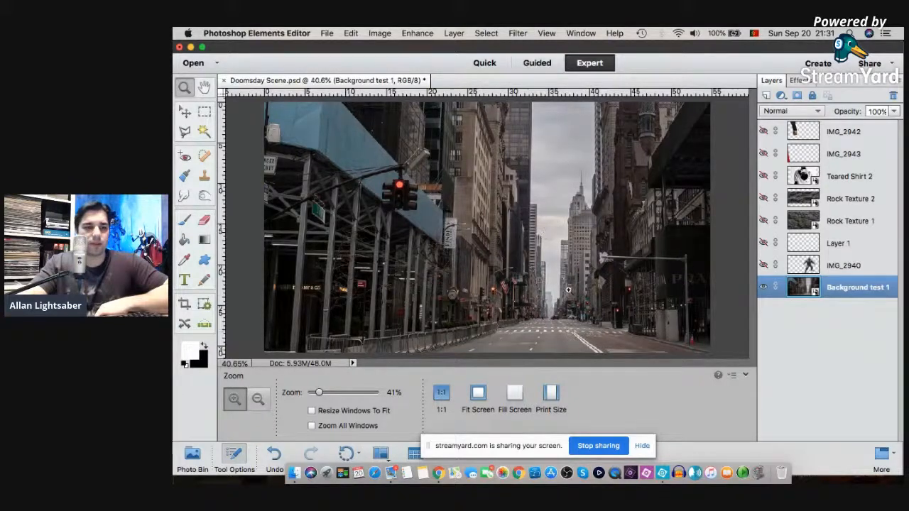
- Shrink the street background further and align it with the canvas edges so the full crosswalk and avenue fit the scene
{"action": "left_click", "coordinate": [186, 111]}
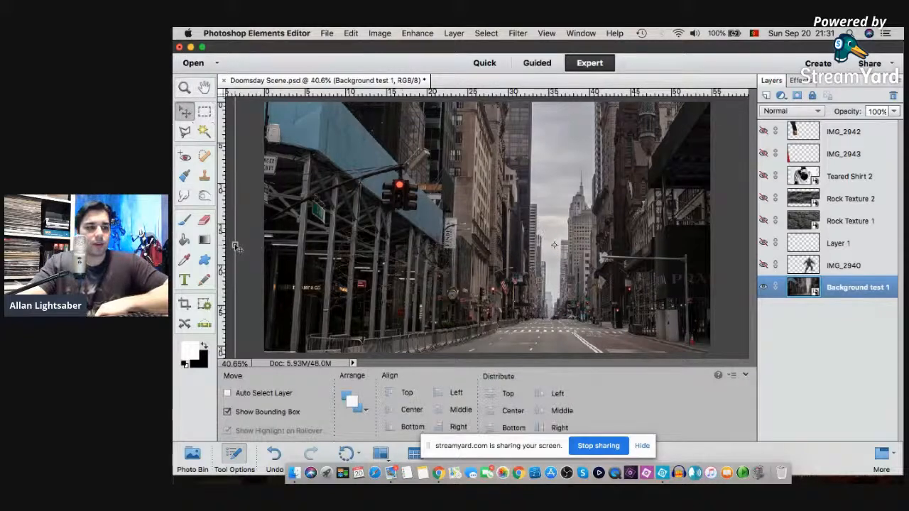
{"action": "left_click_drag", "start_coordinate": [462, 256], "coordinate": [561, 326]}
{"action": "left_click_drag", "start_coordinate": [282, 115], "coordinate": [264, 103]}
{"action": "left_click_drag", "start_coordinate": [399, 168], "coordinate": [416, 212]}
{"action": "left_click_drag", "start_coordinate": [286, 135], "coordinate": [499, 255]}
{"action": "left_click_drag", "start_coordinate": [624, 287], "coordinate": [402, 145]}
{"action": "left_click_drag", "start_coordinate": [540, 257], "coordinate": [716, 355]}
{"action": "left_click", "coordinate": [676, 351]}
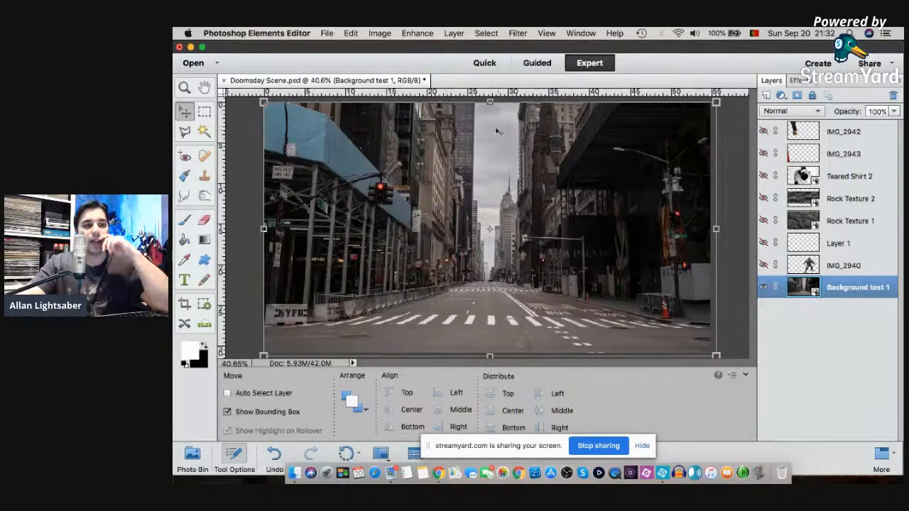
- Set the foreground colour to bright yellow (ffde00)
{"action": "left_click", "coordinate": [183, 220]}
{"action": "left_click", "coordinate": [188, 351]}
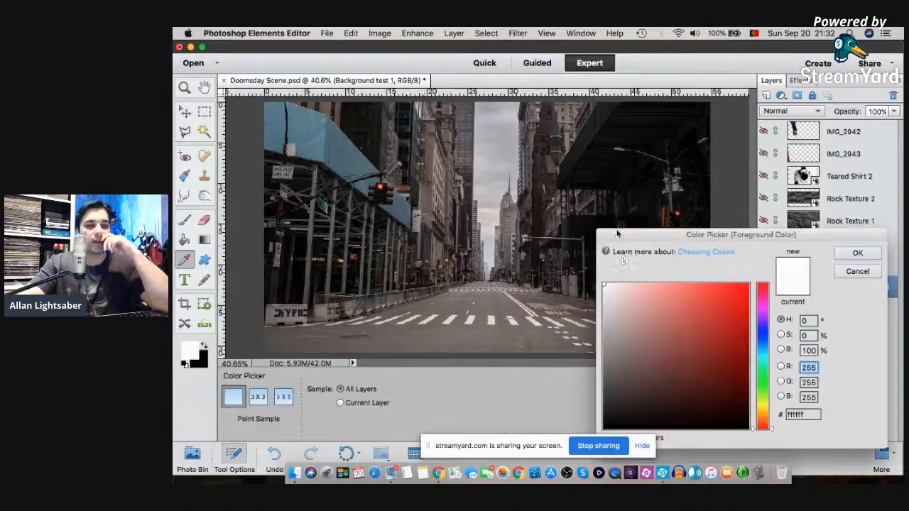
{"action": "left_click", "coordinate": [763, 410]}
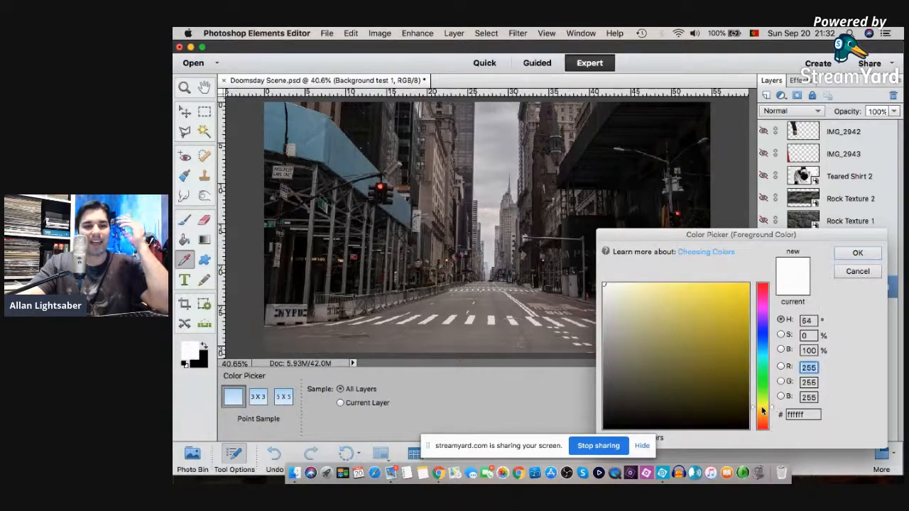
{"action": "left_click_drag", "start_coordinate": [727, 325], "coordinate": [750, 283]}
{"action": "left_click", "coordinate": [843, 256]}
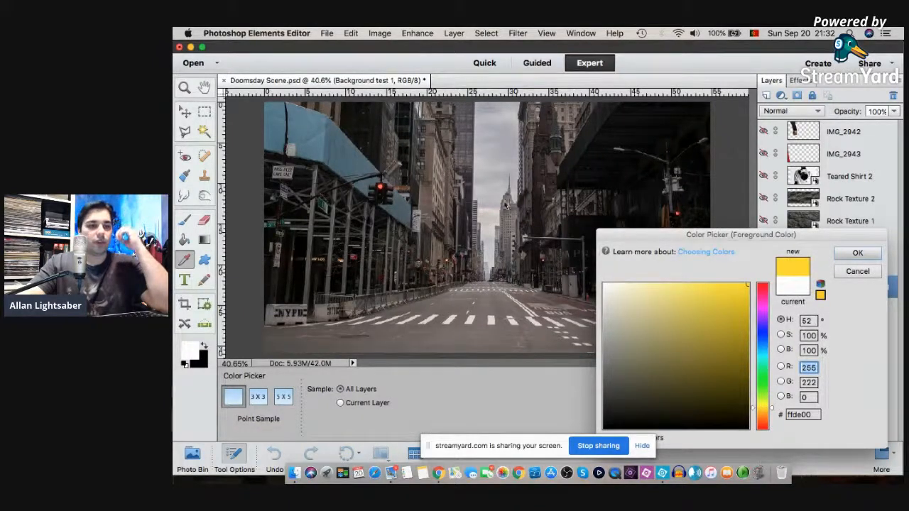
- Simplify the Background test 1 smart layer and paint a yellow dot in the sky with a 34 px brush
{"action": "left_click_drag", "start_coordinate": [362, 414], "coordinate": [391, 420]}
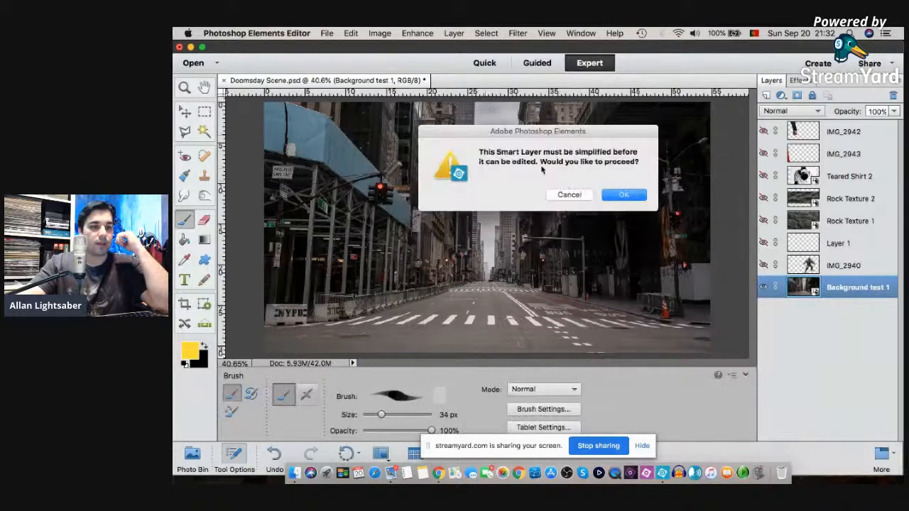
{"action": "left_click", "coordinate": [622, 195]}
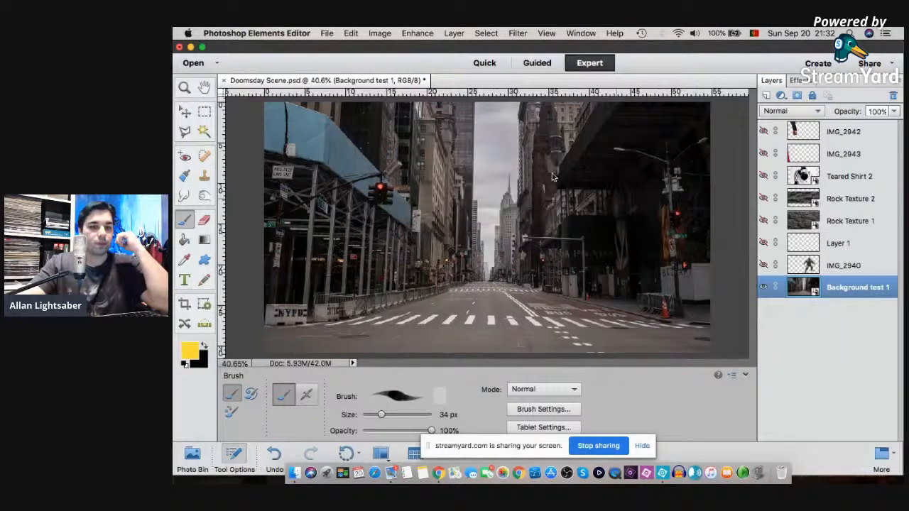
{"action": "left_click", "coordinate": [494, 139]}
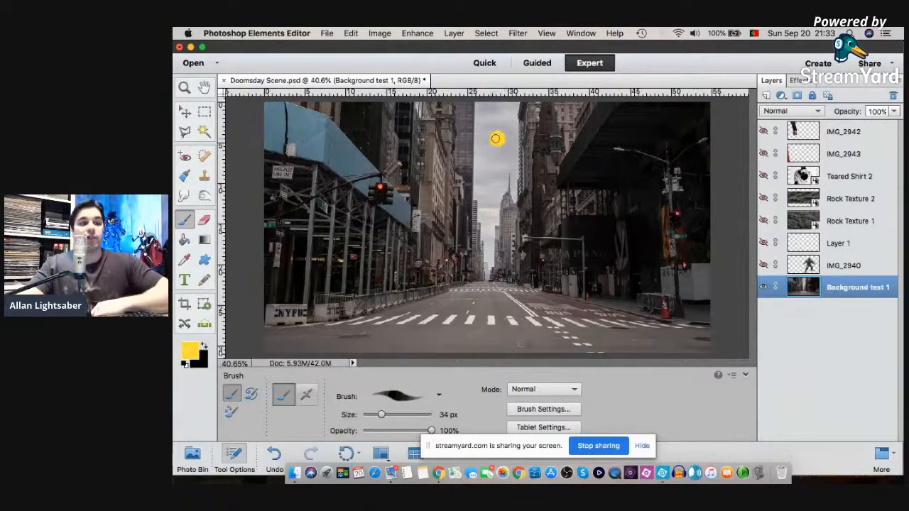
- Erase over the yellow dot in the sky with a 35 px eraser, and undo the erasing and the painted dot
{"action": "left_click", "coordinate": [203, 221]}
{"action": "mouse_move", "coordinate": [506, 129]}
{"action": "left_mouse_down"}
{"action": "mouse_move", "coordinate": [492, 141]}
{"action": "mouse_move", "coordinate": [505, 141]}
{"action": "left_mouse_up"}
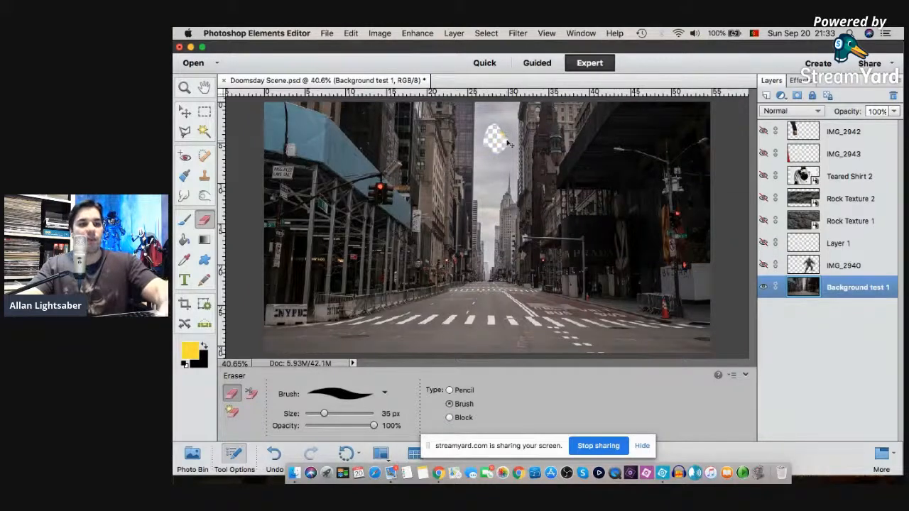
{"action": "key", "text": "super+z"}
{"action": "key", "text": "super+z"}
{"action": "key", "text": "super+z"}
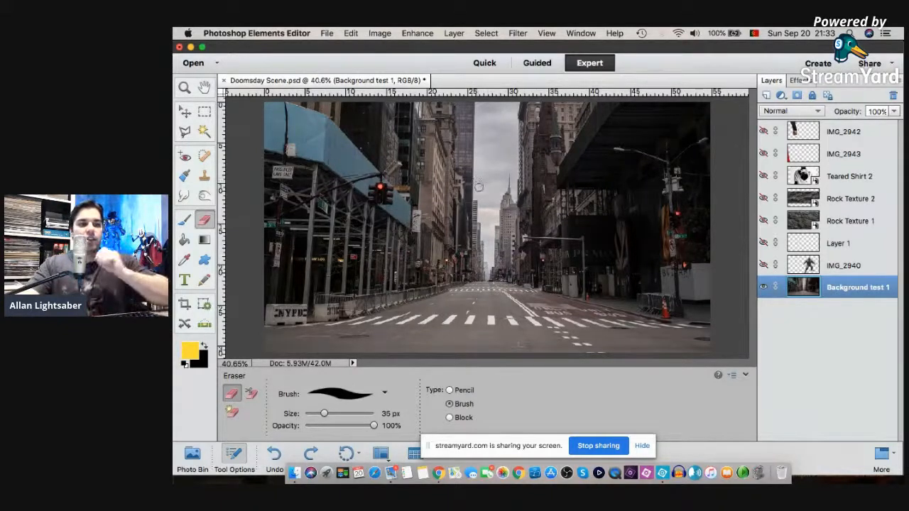
- Undo the background's transformations and restore the closer street view with the Hulk, cape and arm layers shown and no Doomsday reference layers
{"action": "key", "text": "super+z"}
{"action": "key", "text": "super+z"}
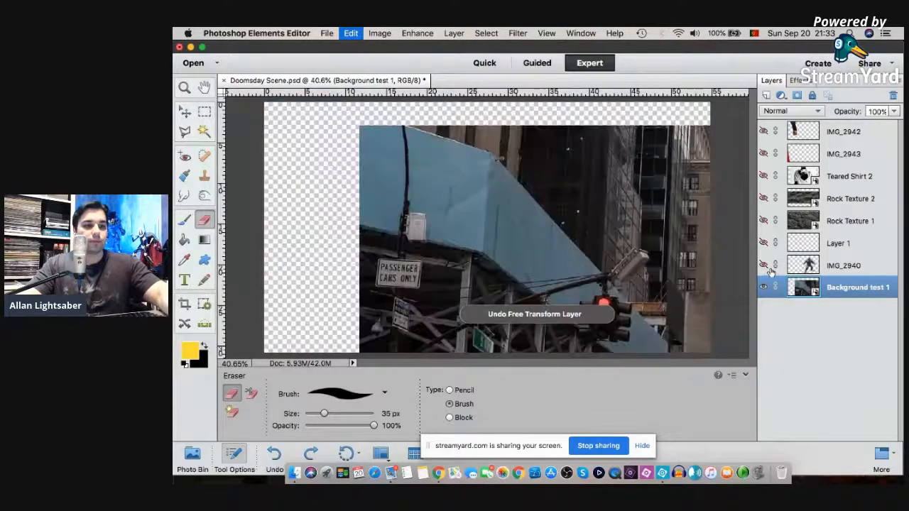
{"action": "key", "text": "super+z"}
{"action": "key", "text": "super+z"}
{"action": "key", "text": "super+z"}
{"action": "key", "text": "super+z"}
{"action": "key", "text": "super+z"}
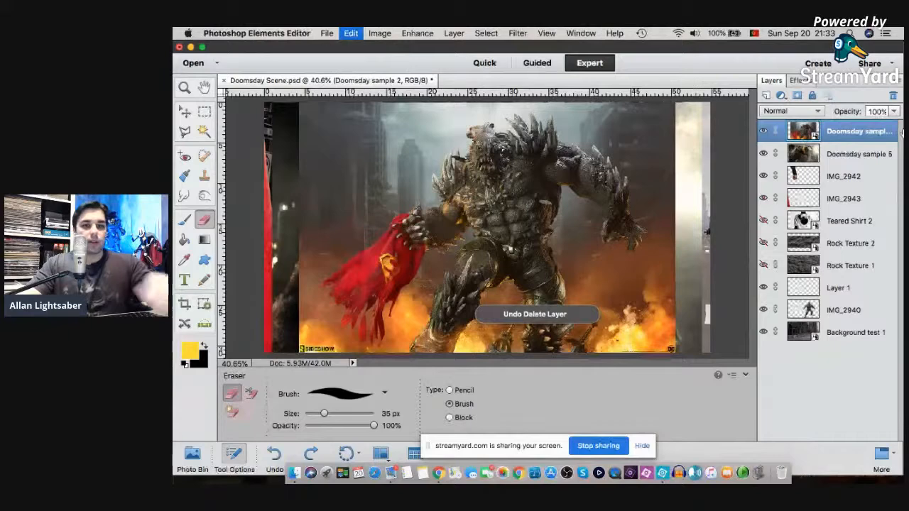
{"action": "key", "text": "super+z"}
{"action": "key", "text": "super+z"}
{"action": "key", "text": "super+z"}
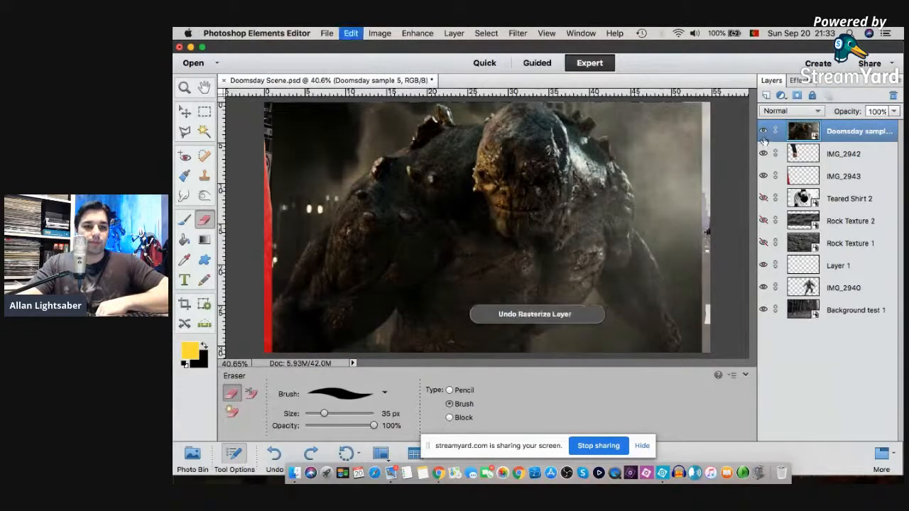
{"action": "key", "text": "super+z"}
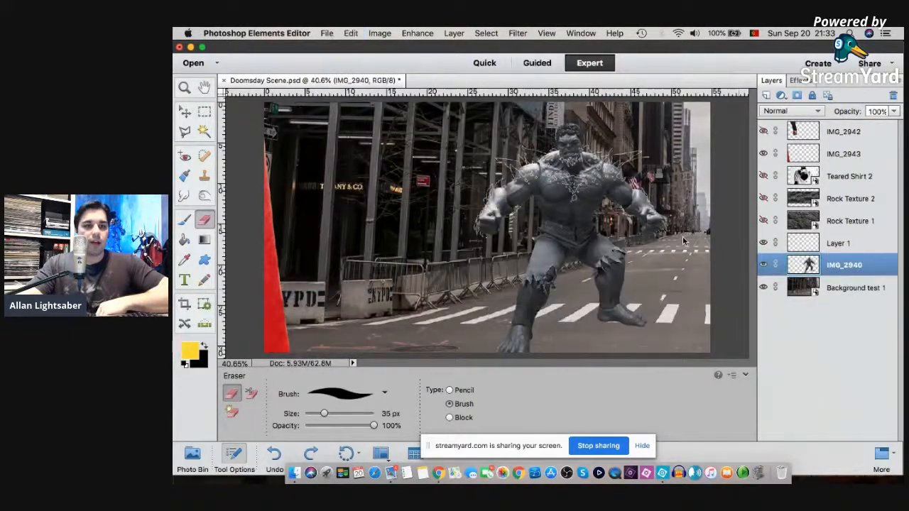
{"action": "left_click", "coordinate": [762, 131]}
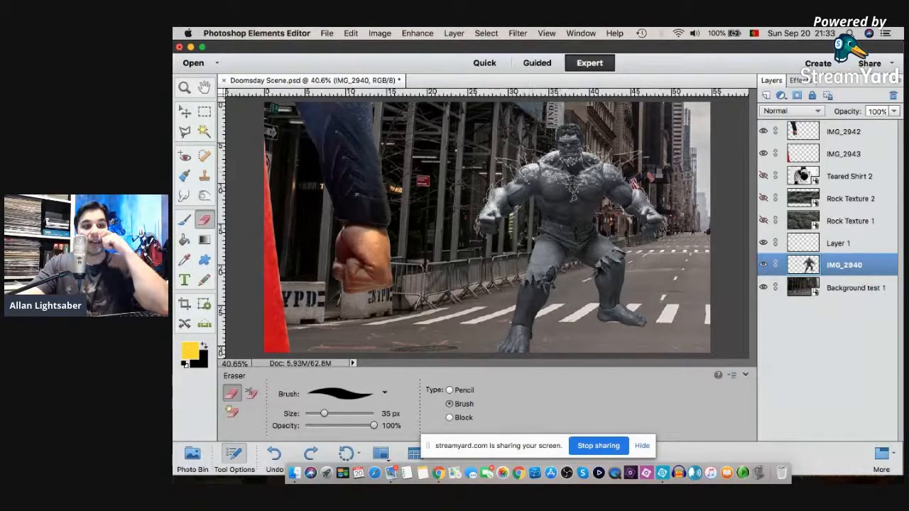
- Add a Levels adjustment layer above the grey Hulk and clip it to the IMG_2940 layer
{"action": "left_click", "coordinate": [180, 89]}
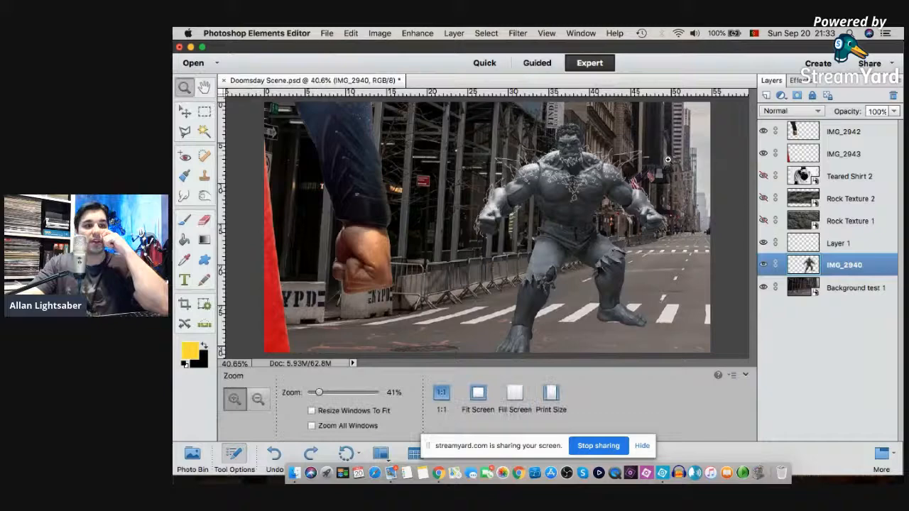
{"action": "right_click", "coordinate": [592, 172]}
{"action": "left_click", "coordinate": [603, 179]}
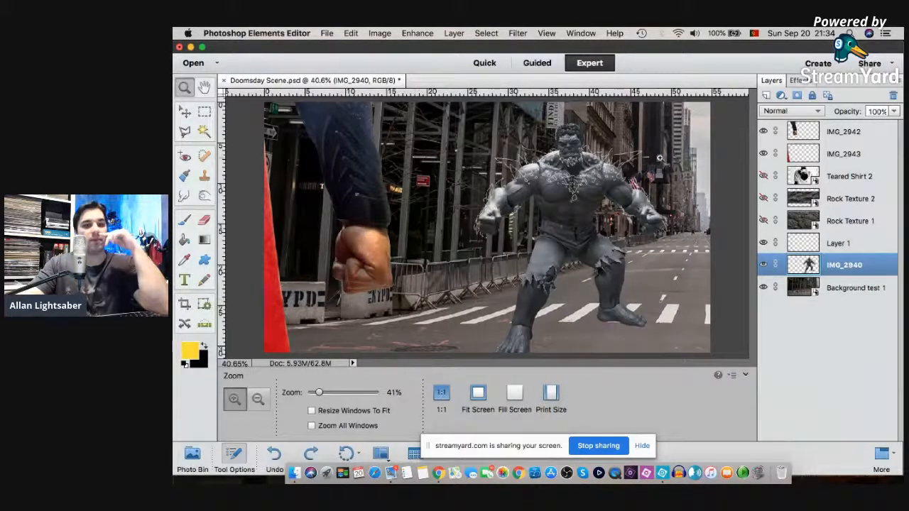
{"action": "left_click", "coordinate": [784, 97]}
{"action": "left_click", "coordinate": [801, 154]}
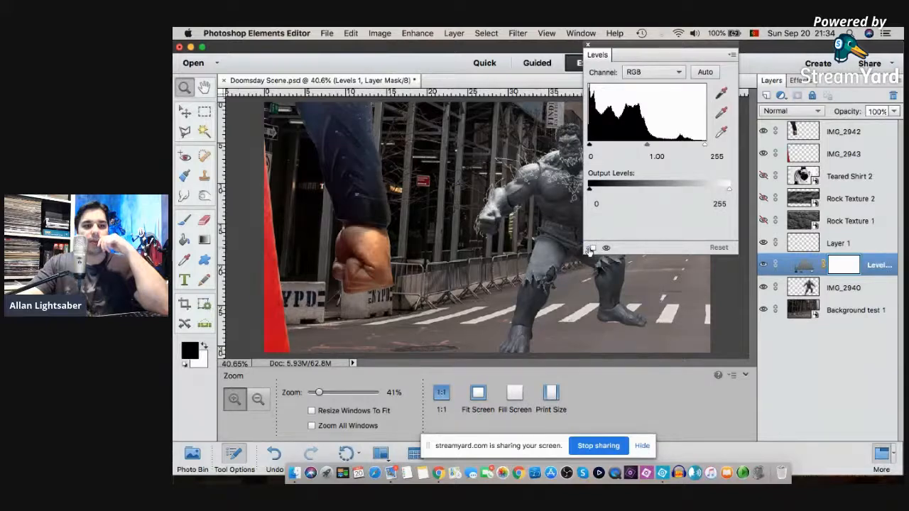
{"action": "left_click", "coordinate": [591, 248]}
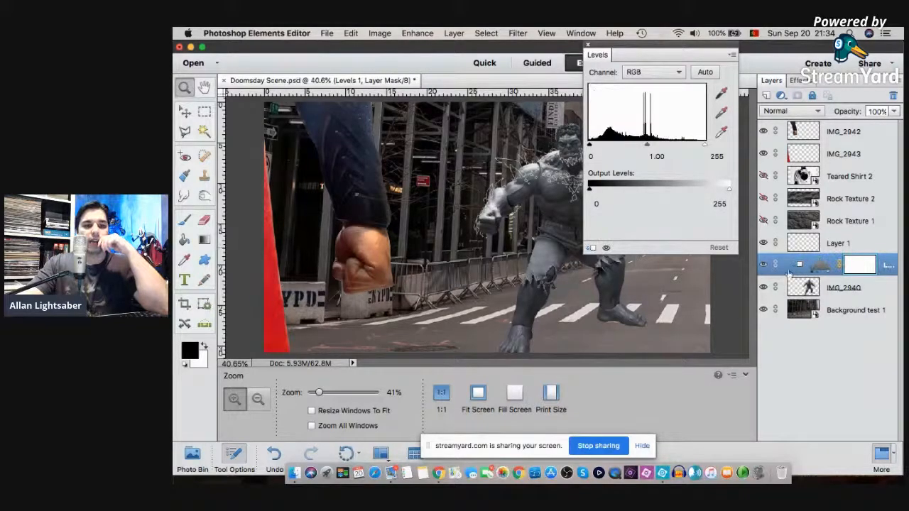
{"action": "left_click", "coordinate": [588, 46]}
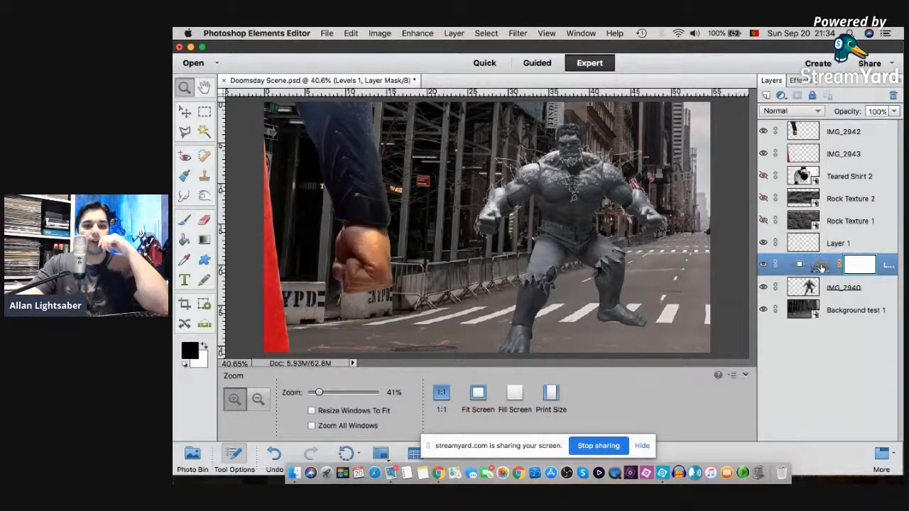
- Set the midtone input level of the Levels adjustment clipped to the Hulk to 0.93
{"action": "double_click", "coordinate": [819, 266]}
{"action": "left_click_drag", "start_coordinate": [649, 44], "coordinate": [327, 56]}
{"action": "mouse_move", "coordinate": [313, 146]}
{"action": "left_mouse_down"}
{"action": "mouse_move", "coordinate": [291, 147]}
{"action": "mouse_move", "coordinate": [316, 146]}
{"action": "left_mouse_up"}
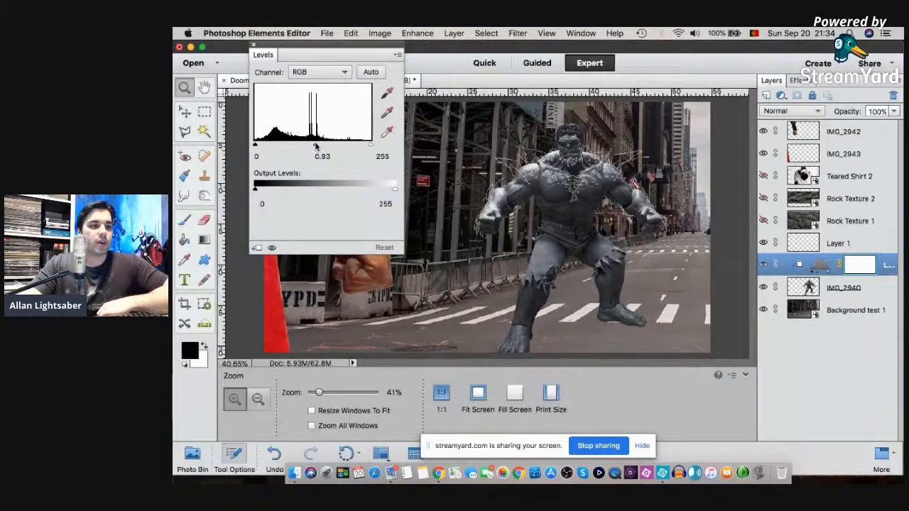
{"action": "double_click", "coordinate": [318, 156]}
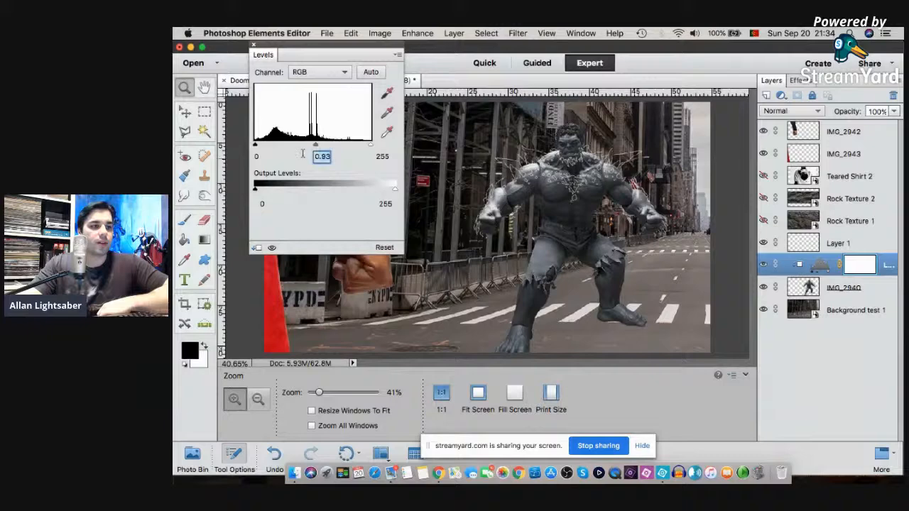
{"action": "type", "text": "0"}
{"action": "left_click", "coordinate": [339, 206]}
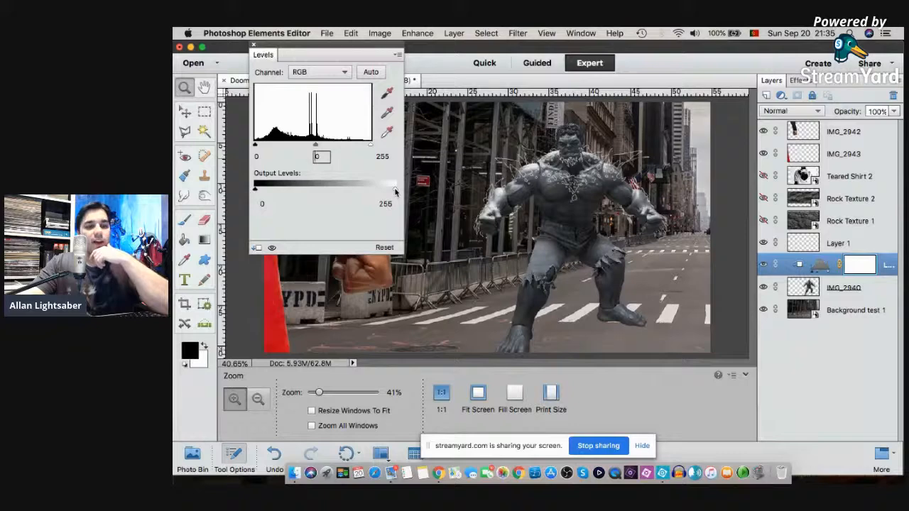
- Raise the black output level of the Hulk's Levels adjustment to 14 and close its settings
{"action": "mouse_move", "coordinate": [394, 190]}
{"action": "left_mouse_down"}
{"action": "mouse_move", "coordinate": [274, 193]}
{"action": "mouse_move", "coordinate": [397, 191]}
{"action": "left_mouse_up"}
{"action": "mouse_move", "coordinate": [256, 192]}
{"action": "left_mouse_down"}
{"action": "mouse_move", "coordinate": [382, 198]}
{"action": "mouse_move", "coordinate": [260, 193]}
{"action": "left_mouse_up"}
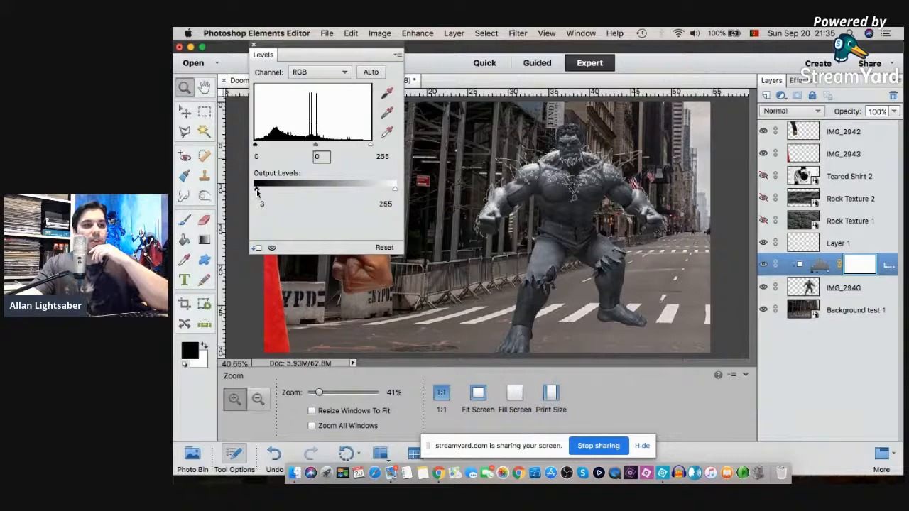
{"action": "left_click_drag", "start_coordinate": [256, 189], "coordinate": [263, 192]}
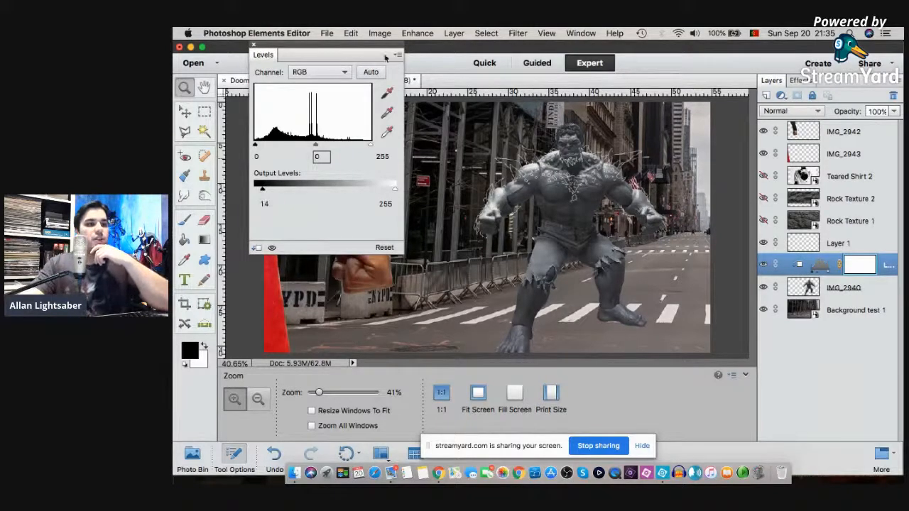
{"action": "left_click", "coordinate": [253, 44]}
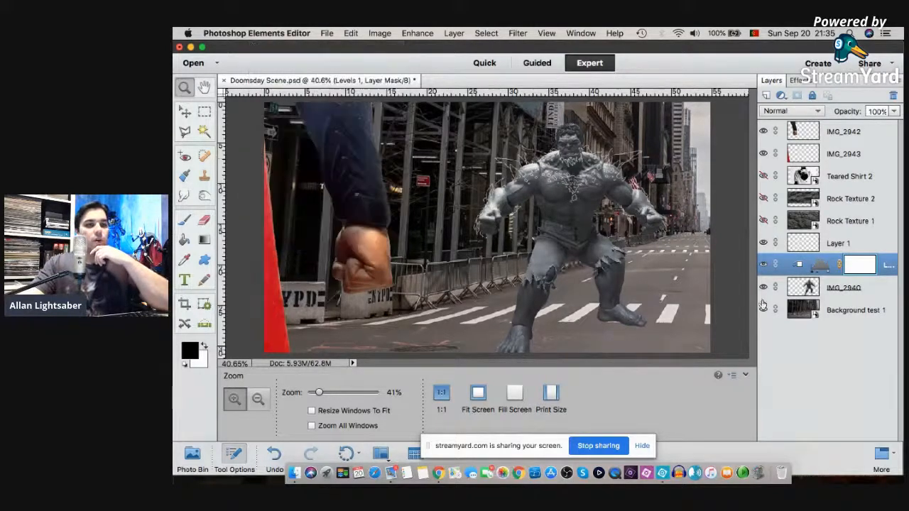
{"action": "left_click", "coordinate": [829, 288]}
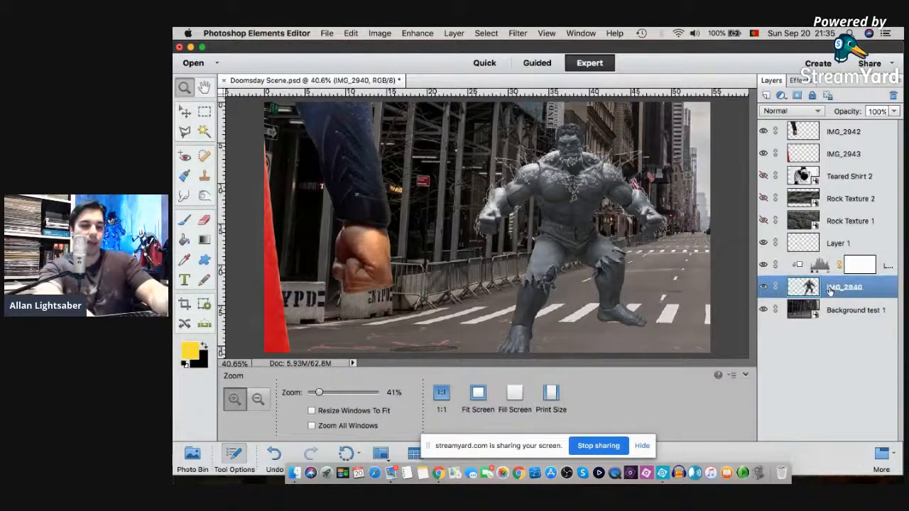
{"action": "key", "text": "super+l"}
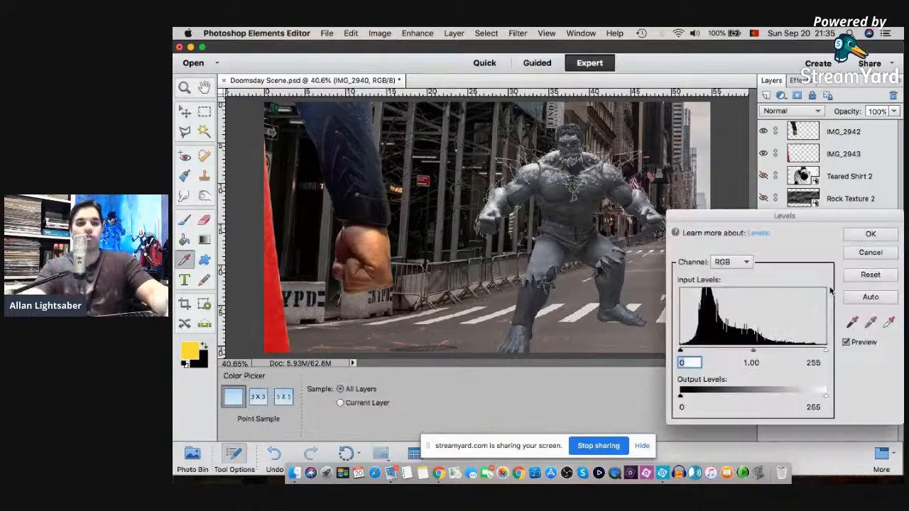
{"action": "left_click_drag", "start_coordinate": [745, 217], "coordinate": [340, 107]}
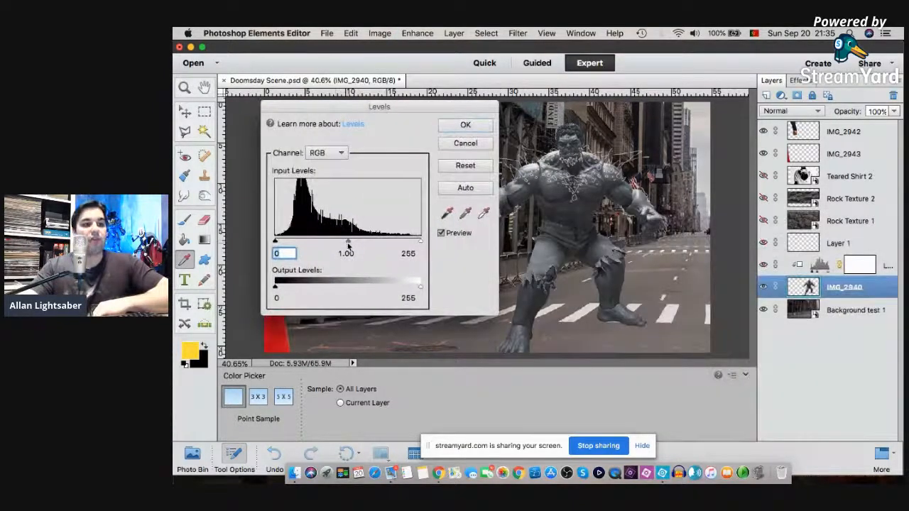
{"action": "mouse_move", "coordinate": [347, 242]}
{"action": "left_mouse_down"}
{"action": "mouse_move", "coordinate": [336, 243]}
{"action": "mouse_move", "coordinate": [376, 243]}
{"action": "mouse_move", "coordinate": [337, 243]}
{"action": "mouse_move", "coordinate": [354, 243]}
{"action": "left_mouse_up"}
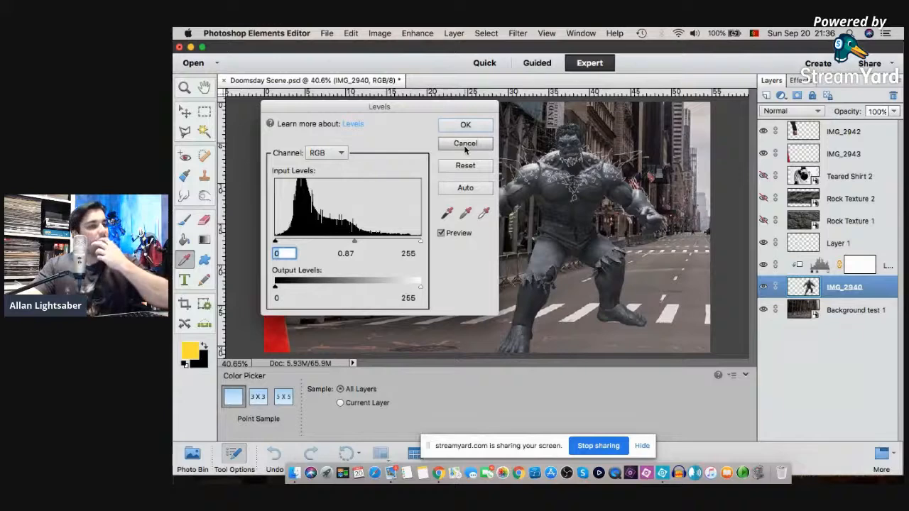
{"action": "left_click", "coordinate": [466, 143]}
{"action": "key", "text": "z"}
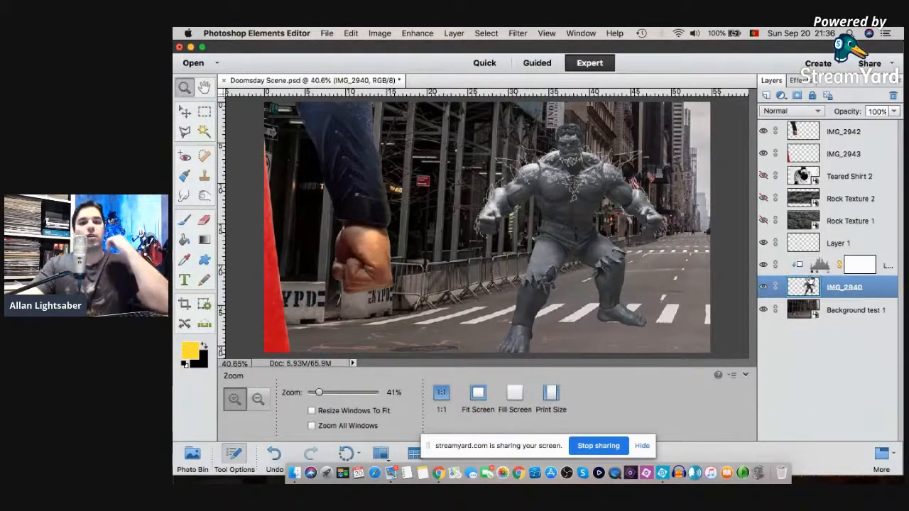
- Compare the Hulk with and without the Levels adjustment by toggling the adjustment layer's visibility, and review its settings
{"action": "left_click", "coordinate": [819, 267]}
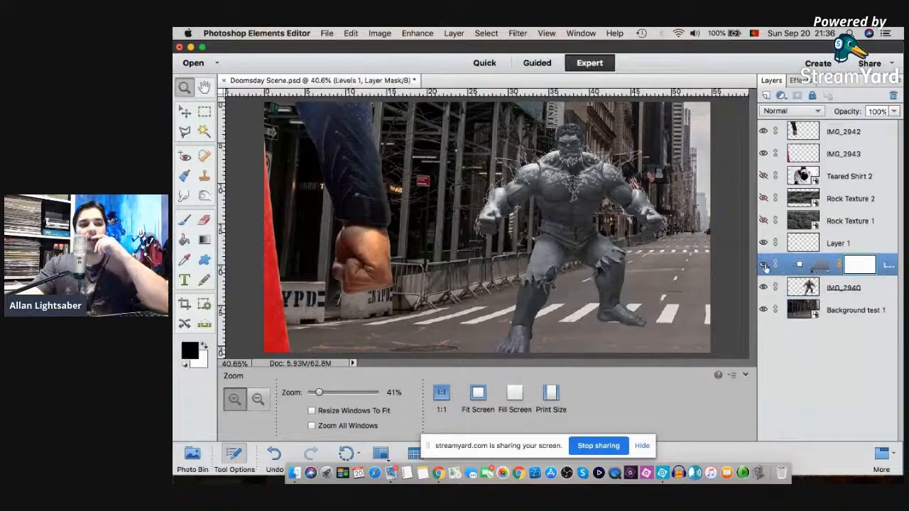
{"action": "left_click", "coordinate": [602, 214]}
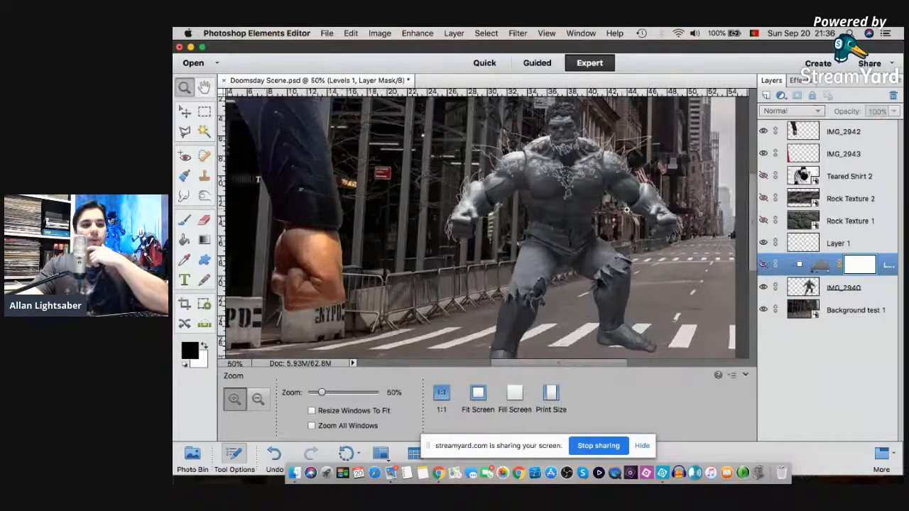
{"action": "left_click", "coordinate": [657, 229]}
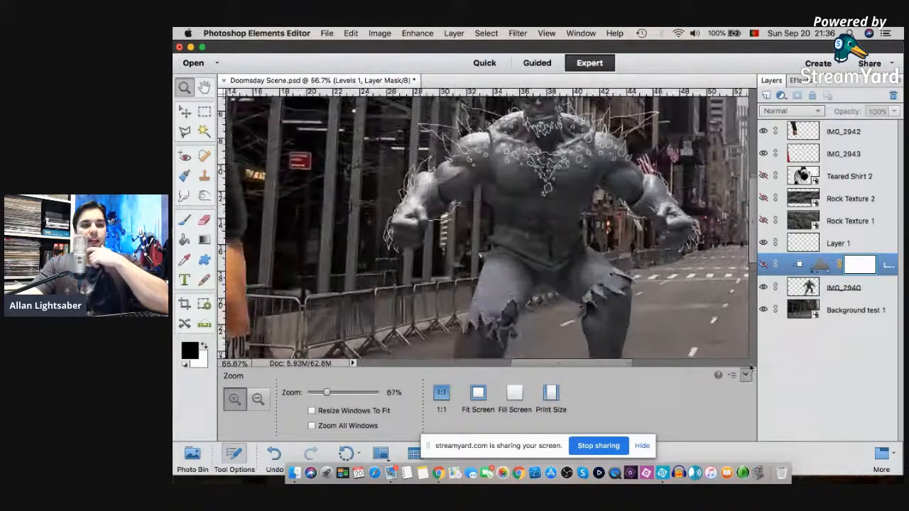
{"action": "left_click", "coordinate": [745, 374]}
{"action": "left_click", "coordinate": [762, 266]}
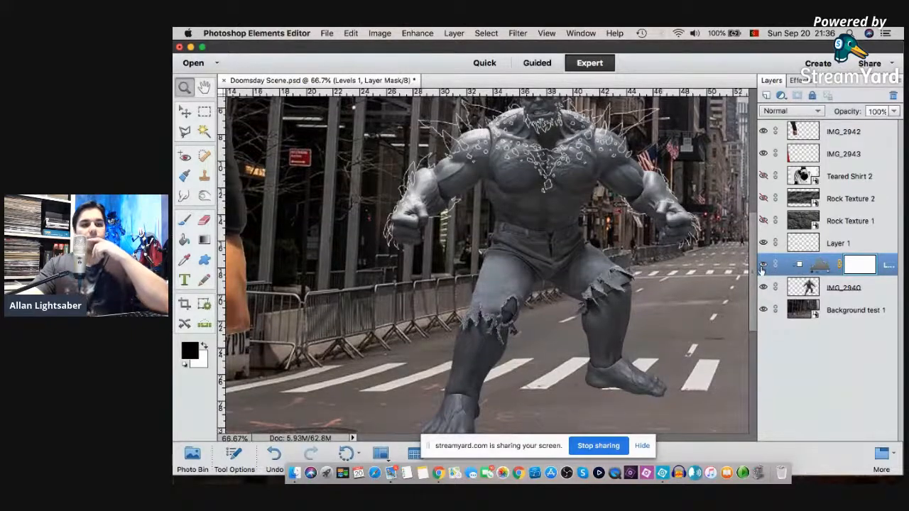
{"action": "left_click", "coordinate": [762, 265]}
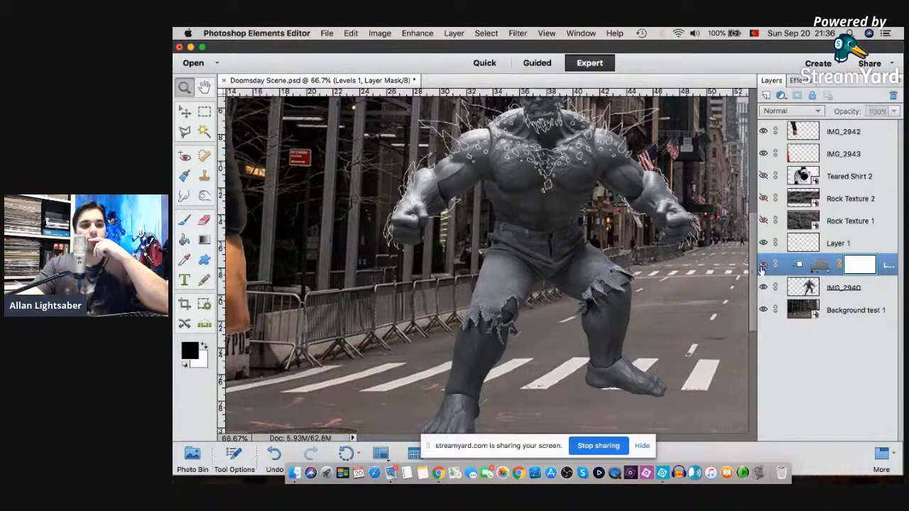
{"action": "left_click", "coordinate": [762, 265]}
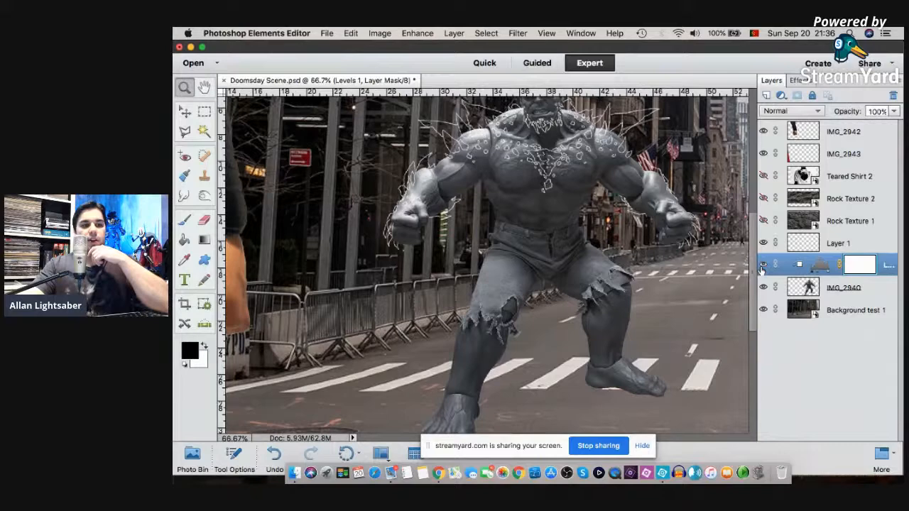
{"action": "left_click", "coordinate": [763, 265]}
{"action": "left_click", "coordinate": [763, 266]}
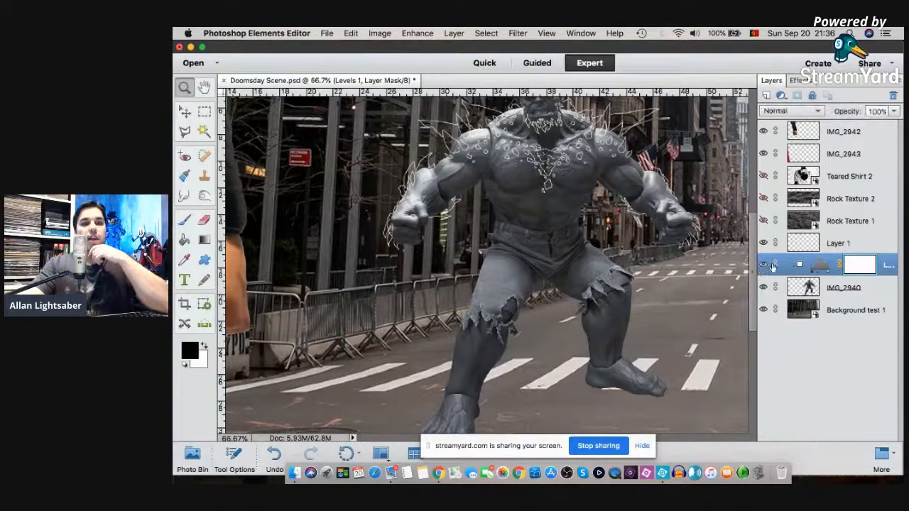
{"action": "double_click", "coordinate": [820, 266]}
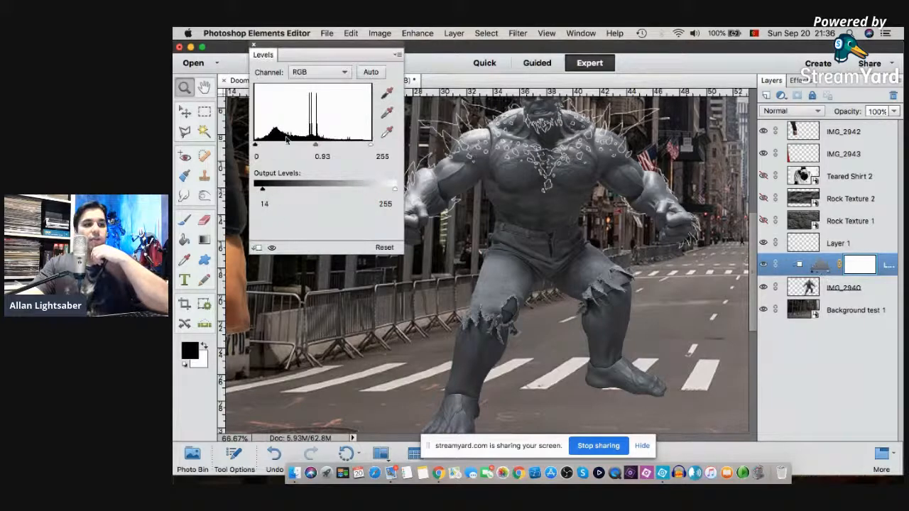
{"action": "left_click", "coordinate": [253, 44]}
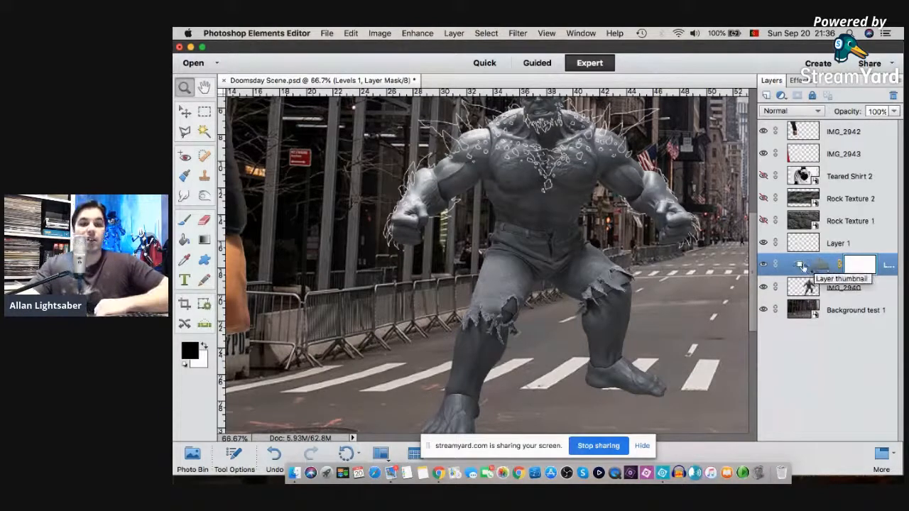
- Examine the grey Hulk's upper body and sketched spikes close up and within the whole scene
{"action": "right_click", "coordinate": [456, 183]}
{"action": "left_click", "coordinate": [466, 188]}
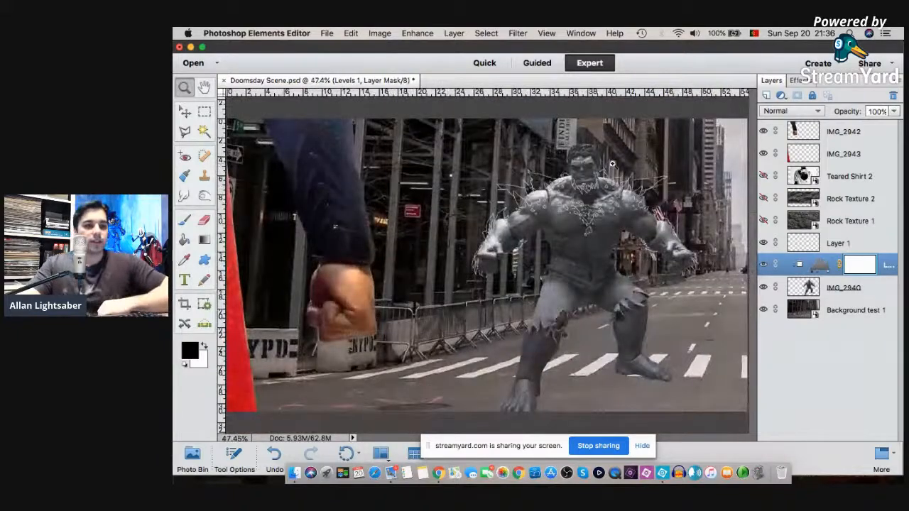
{"action": "left_click", "coordinate": [610, 164]}
{"action": "left_click", "coordinate": [610, 164]}
{"action": "left_click", "coordinate": [607, 168]}
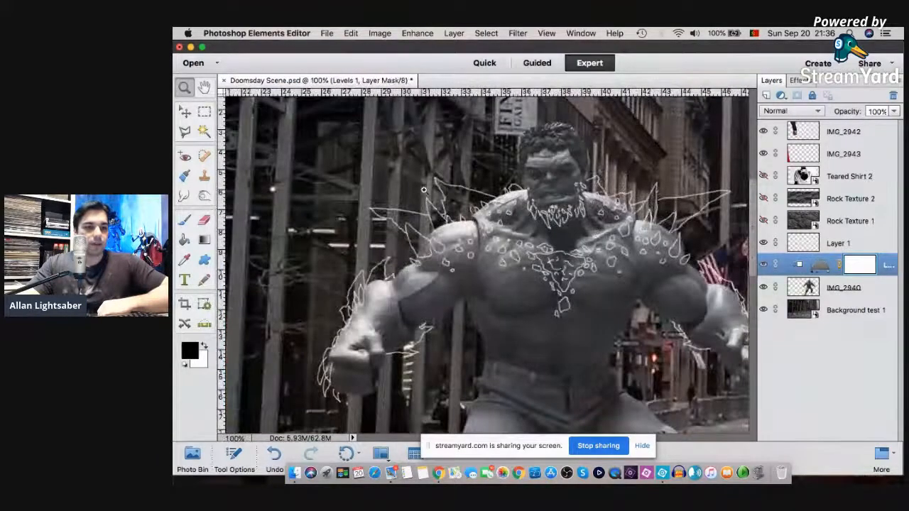
{"action": "right_click", "coordinate": [505, 246]}
{"action": "left_click", "coordinate": [546, 256]}
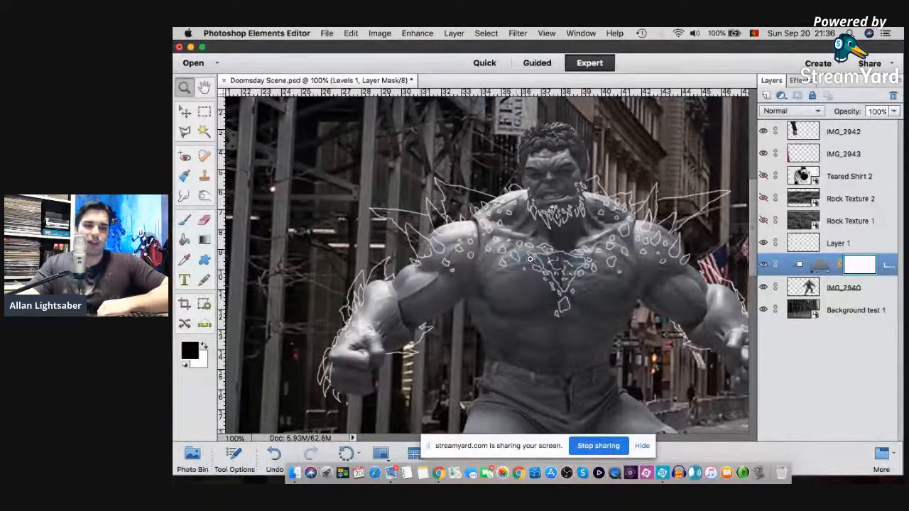
{"action": "left_click", "coordinate": [561, 225]}
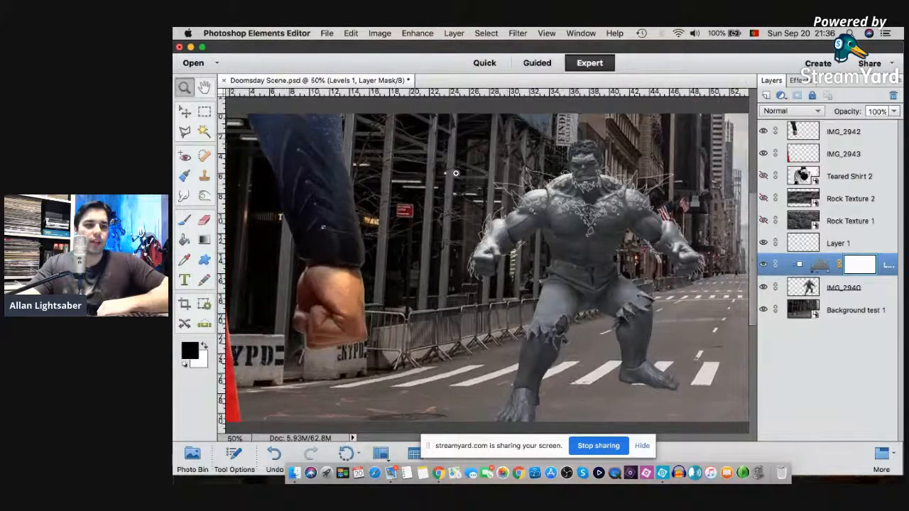
- Check the live comments in the StreamYard browser window, hide the screen-sharing notice and return to the Doomsday Scene document
{"action": "left_click", "coordinate": [190, 47]}
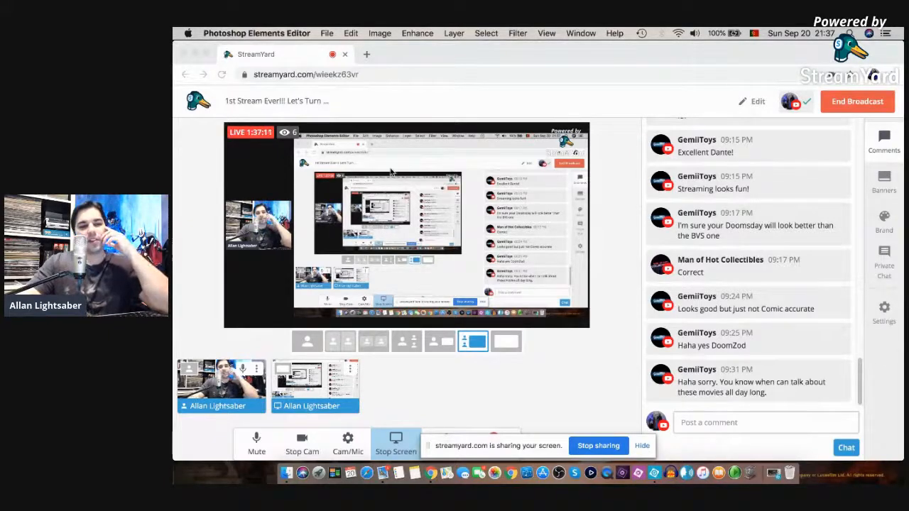
{"action": "left_click", "coordinate": [653, 473]}
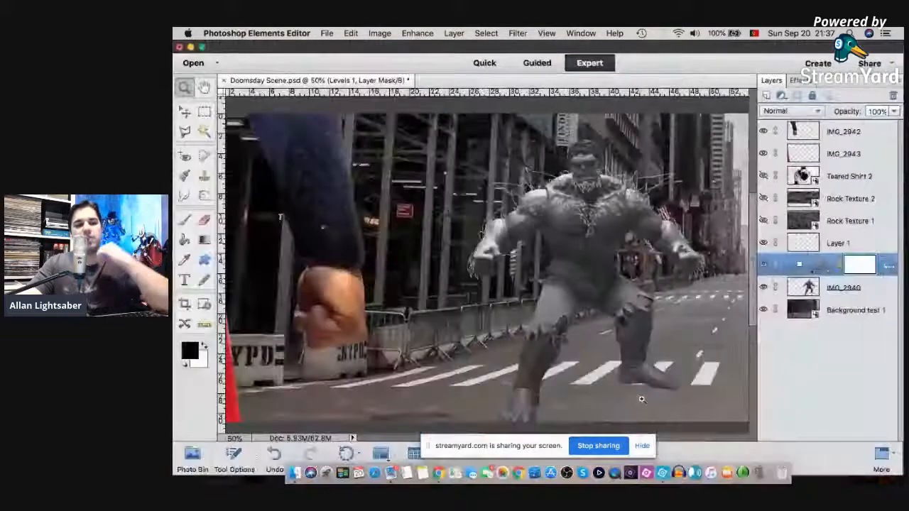
{"action": "left_click", "coordinate": [641, 446]}
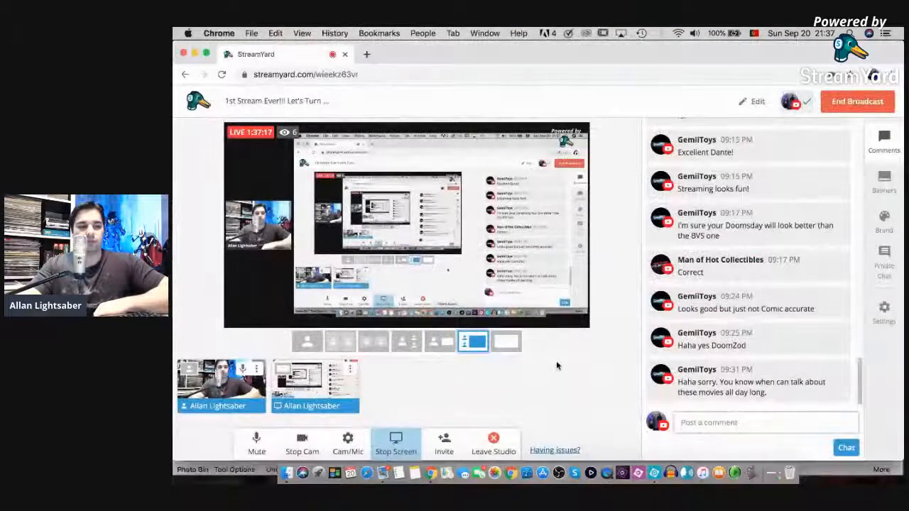
{"action": "left_click", "coordinate": [654, 473]}
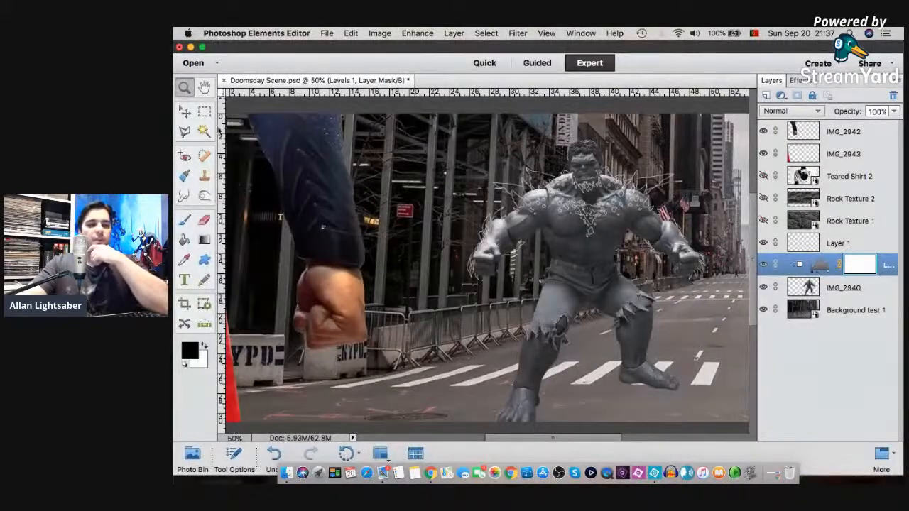
- Inspect how the Hulk's grey tones match the street background, both in full view and at 100% zoom
{"action": "right_click", "coordinate": [578, 236]}
{"action": "left_click", "coordinate": [578, 235]}
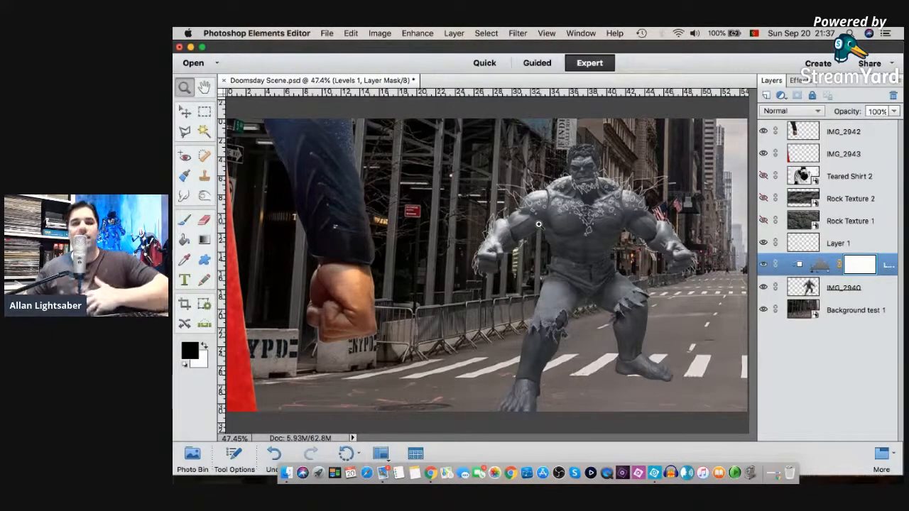
{"action": "right_click", "coordinate": [547, 208]}
{"action": "left_click", "coordinate": [577, 206]}
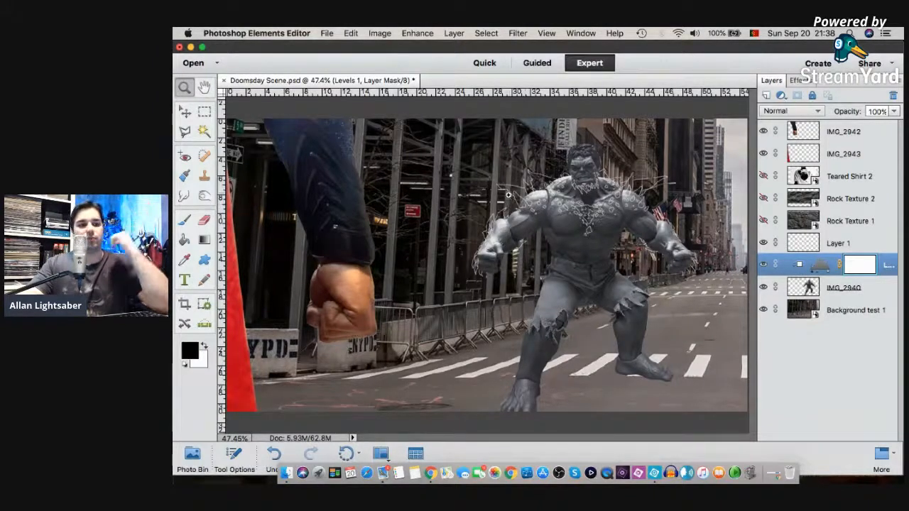
{"action": "right_click", "coordinate": [543, 179]}
{"action": "left_click", "coordinate": [568, 183]}
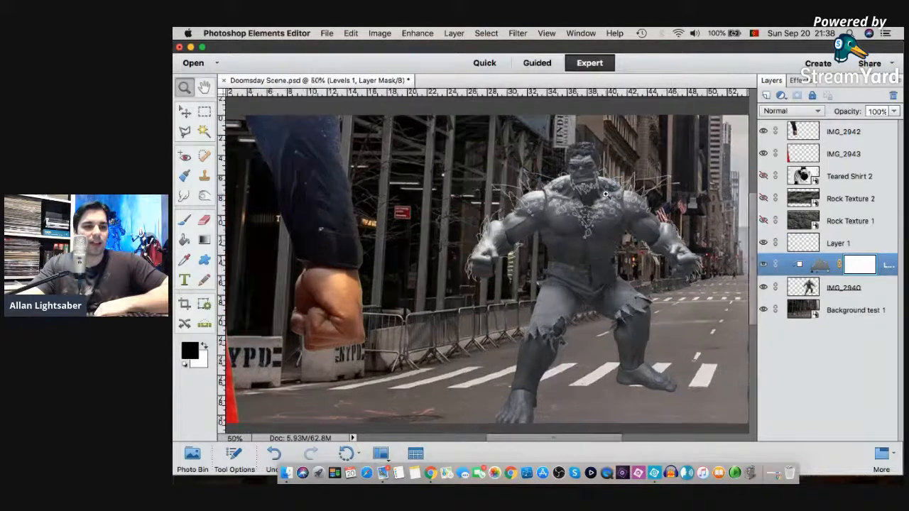
{"action": "left_click", "coordinate": [605, 194]}
{"action": "left_click", "coordinate": [603, 195]}
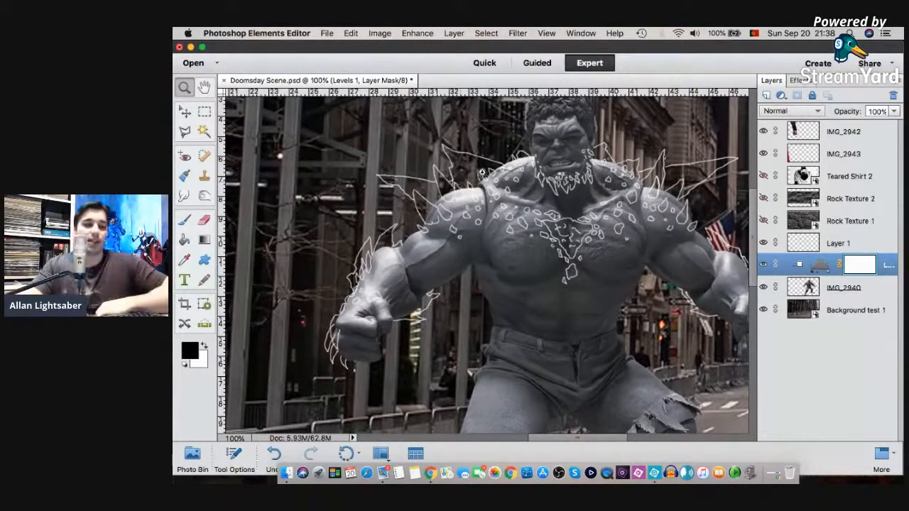
{"action": "left_click", "coordinate": [522, 196]}
{"action": "right_click", "coordinate": [522, 196]}
{"action": "left_click", "coordinate": [529, 200]}
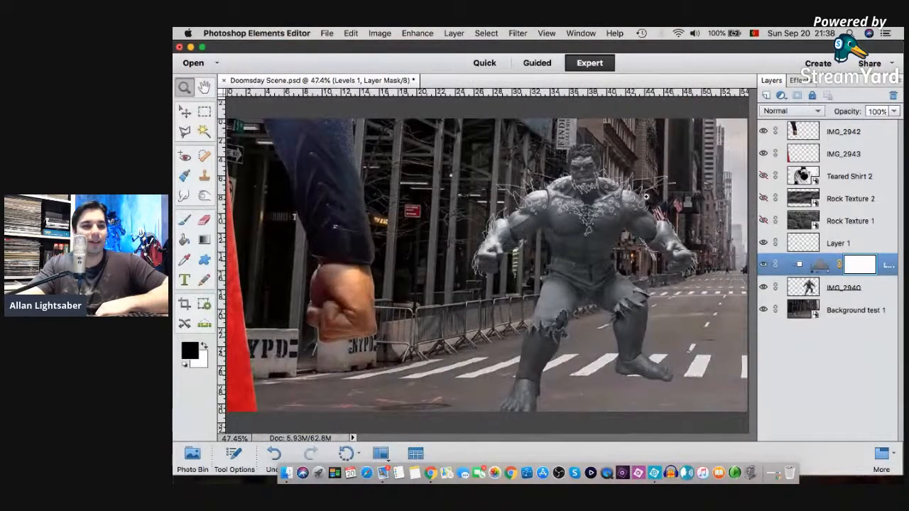
{"action": "left_click", "coordinate": [649, 197]}
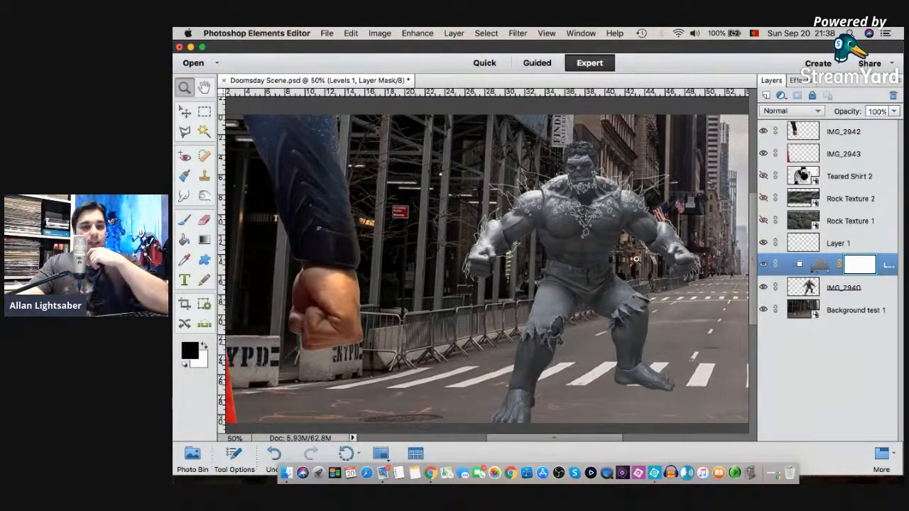
- Add a Levels adjustment layer above the Background test 1 layer and clip it to that layer
{"action": "left_click", "coordinate": [824, 316]}
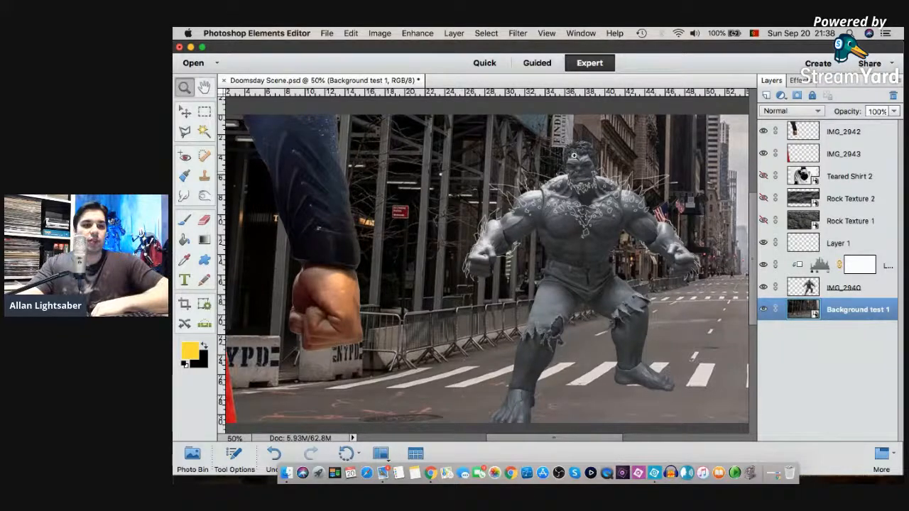
{"action": "left_click", "coordinate": [782, 96]}
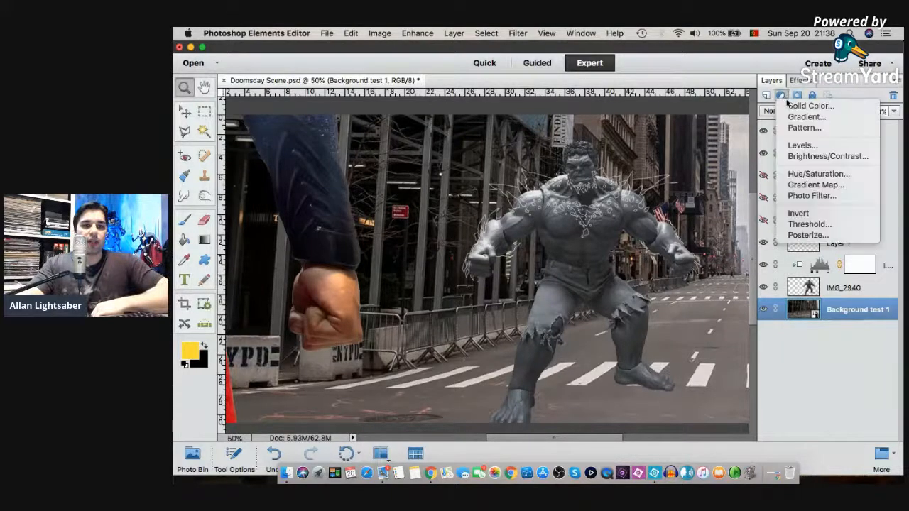
{"action": "left_click", "coordinate": [802, 145]}
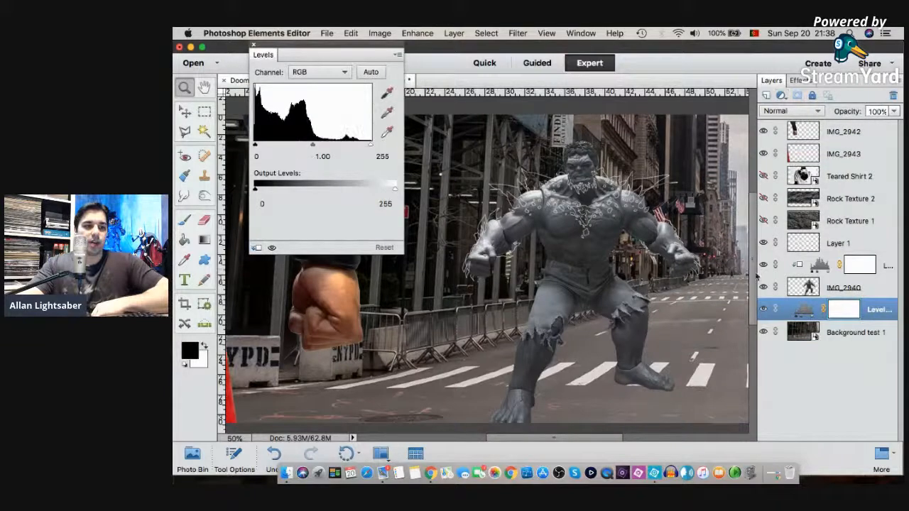
{"action": "left_click", "coordinate": [257, 248]}
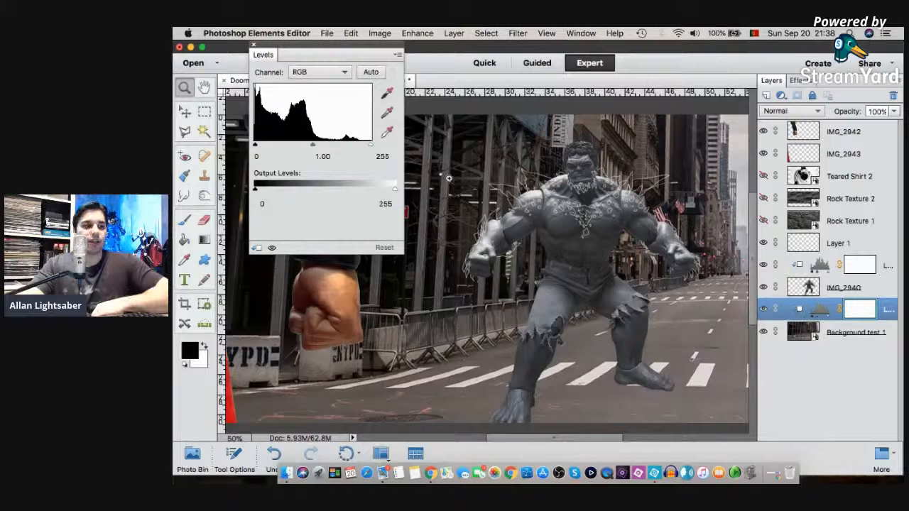
{"action": "left_click_drag", "start_coordinate": [289, 49], "coordinate": [417, 57]}
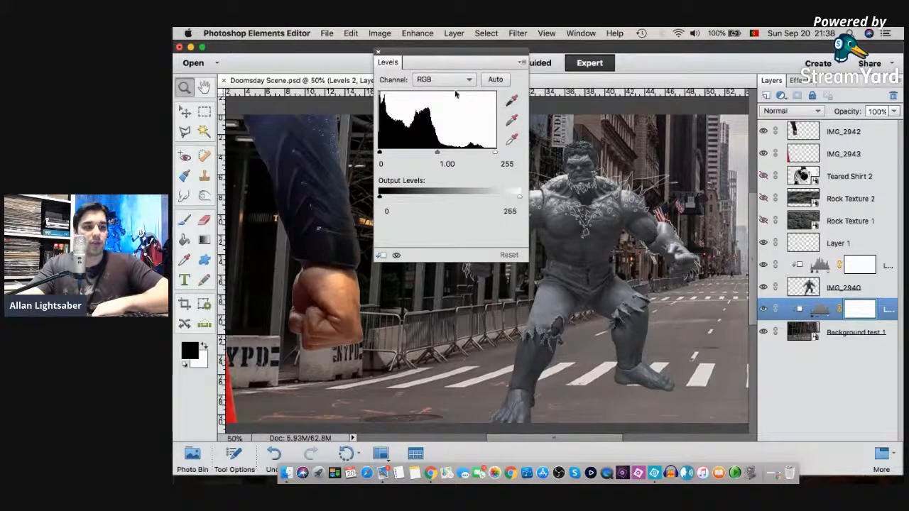
- Try midtone input levels of 0.89, 0.72 and 65 on the street background's Levels adjustment
{"action": "mouse_move", "coordinate": [434, 155]}
{"action": "left_mouse_down"}
{"action": "mouse_move", "coordinate": [410, 157]}
{"action": "mouse_move", "coordinate": [439, 155]}
{"action": "left_mouse_up"}
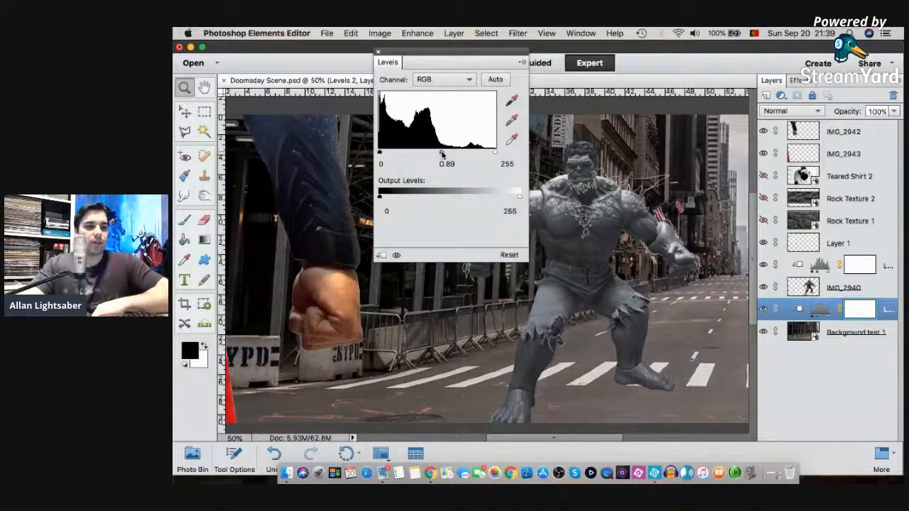
{"action": "left_click_drag", "start_coordinate": [445, 155], "coordinate": [452, 159]}
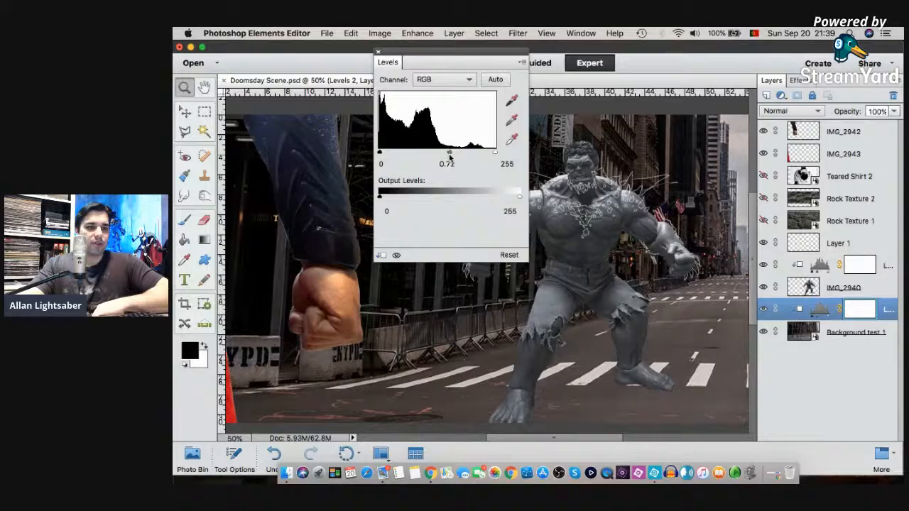
{"action": "left_click", "coordinate": [447, 163]}
{"action": "double_click", "coordinate": [446, 164]}
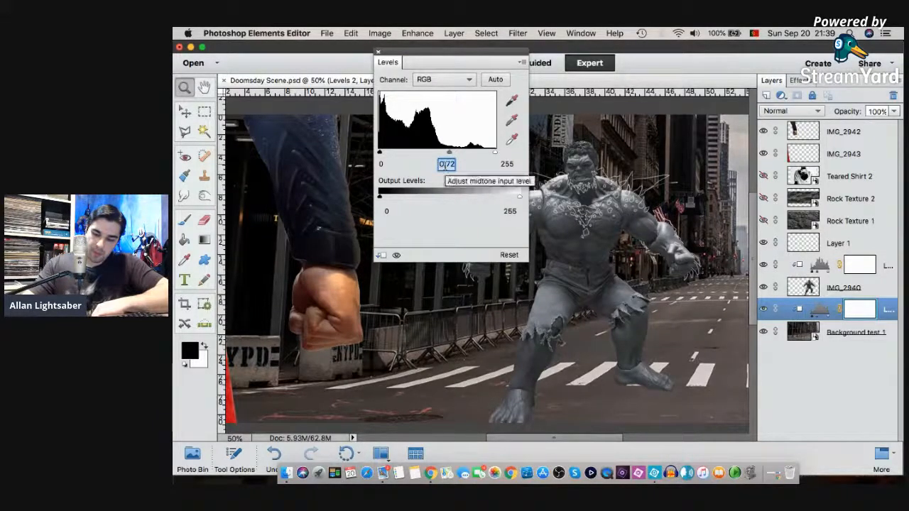
{"action": "type", "text": "65"}
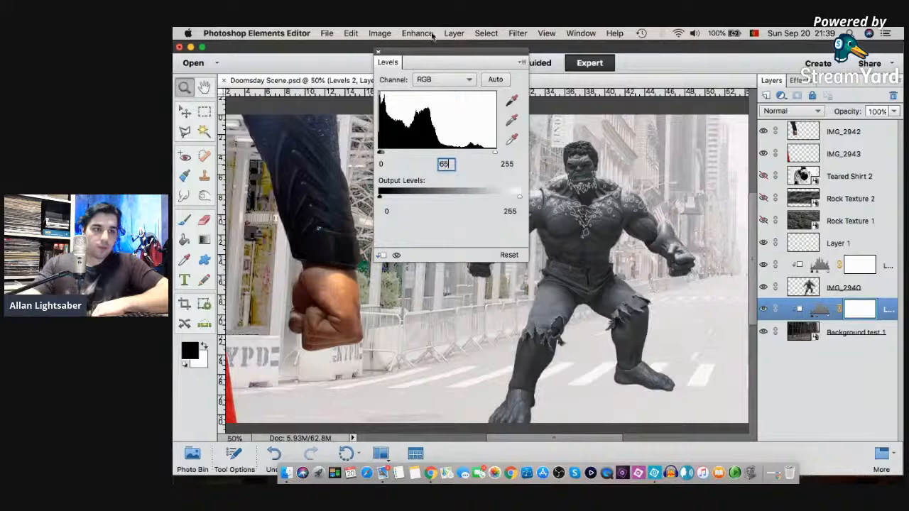
- Set the midtone input level of the street background's Levels adjustment to 0.8 and close its settings
{"action": "left_click_drag", "start_coordinate": [382, 153], "coordinate": [445, 151]}
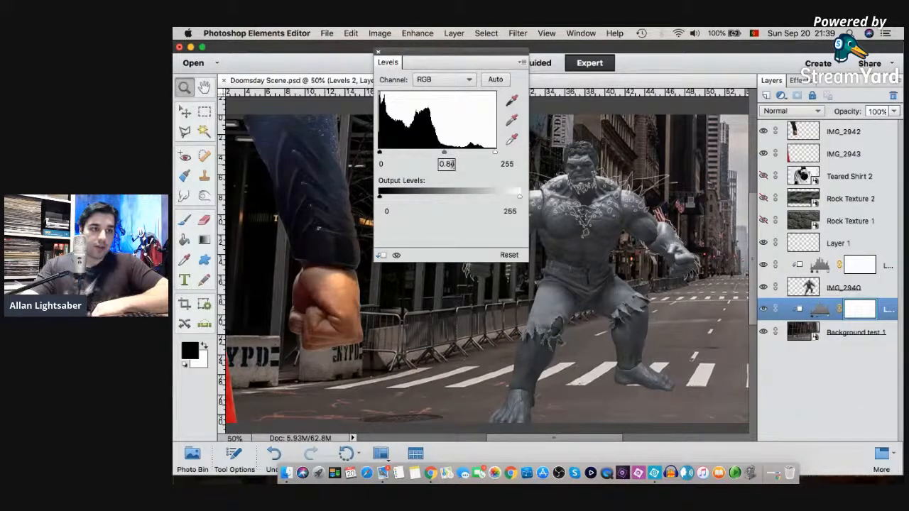
{"action": "left_click_drag", "start_coordinate": [453, 164], "coordinate": [436, 169]}
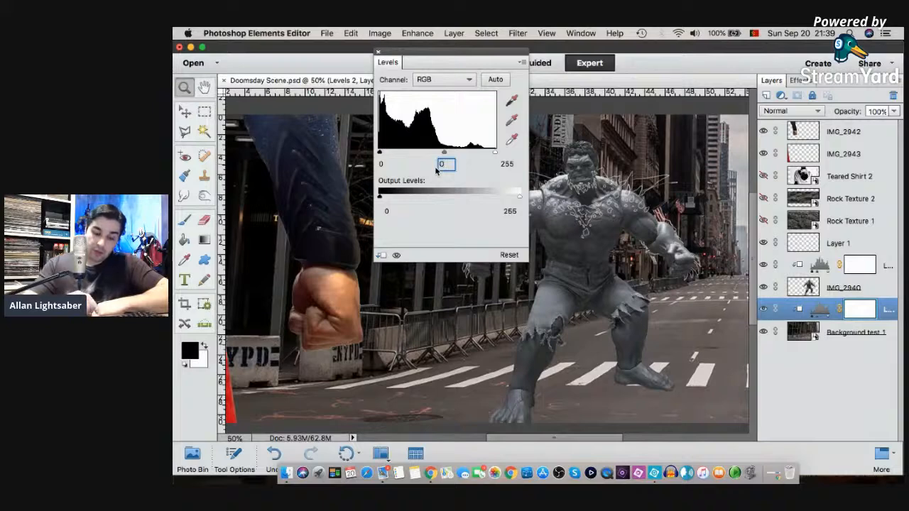
{"action": "type", "text": "0.85"}
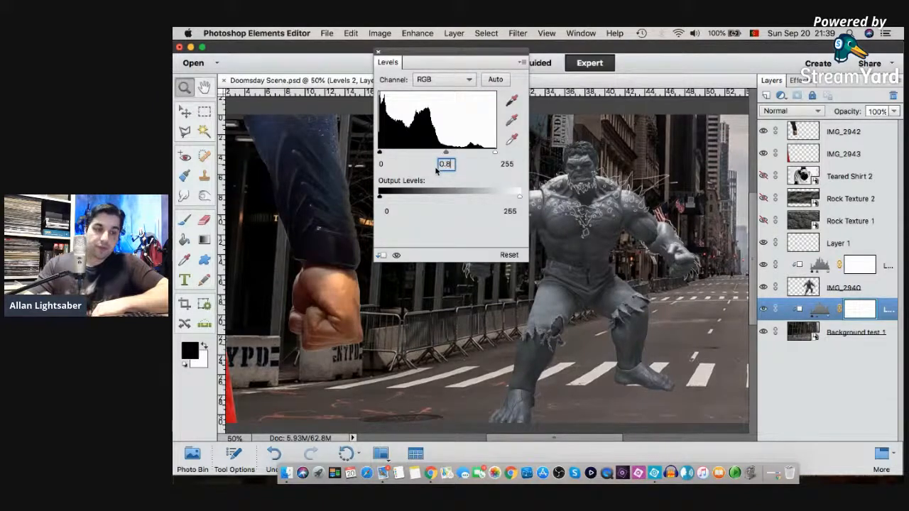
{"action": "left_click", "coordinate": [379, 54]}
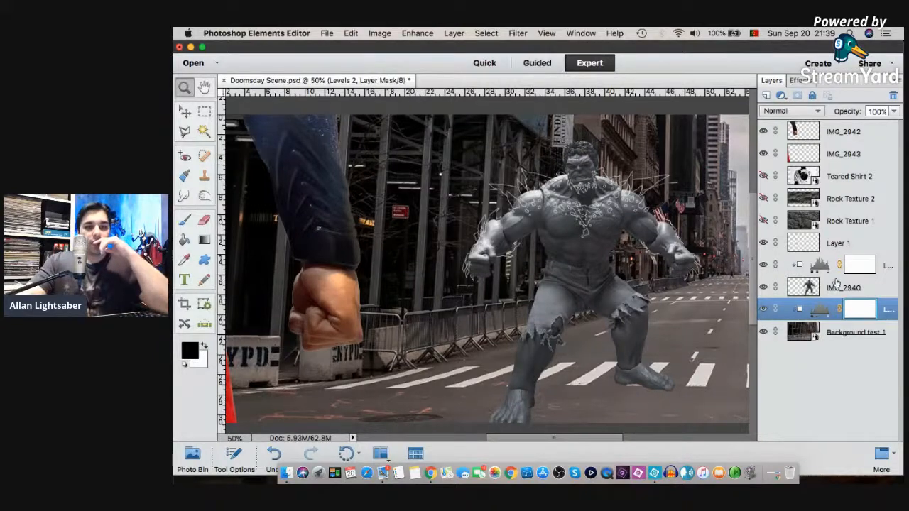
- Set the midtone input level of the Hulk's Levels adjustment to 0.89 and close its settings
{"action": "double_click", "coordinate": [820, 264]}
{"action": "left_click_drag", "start_coordinate": [439, 155], "coordinate": [444, 156]}
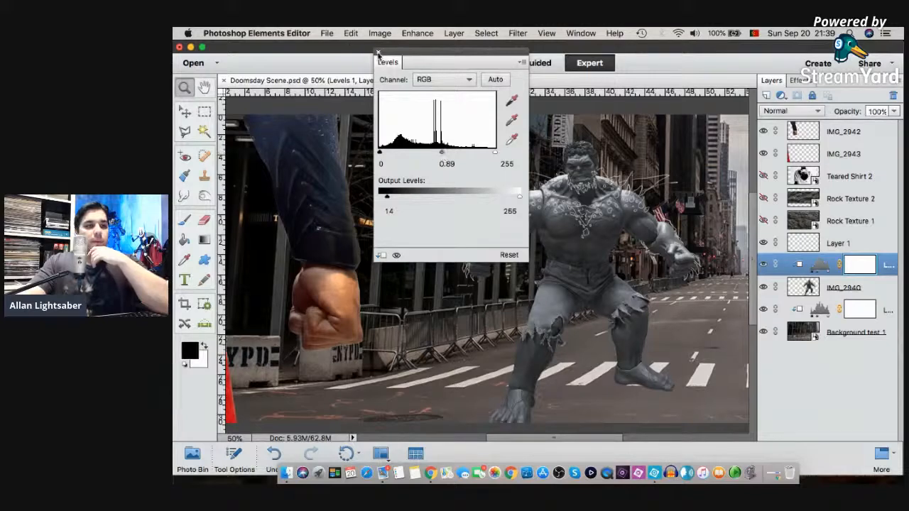
{"action": "left_click", "coordinate": [379, 53]}
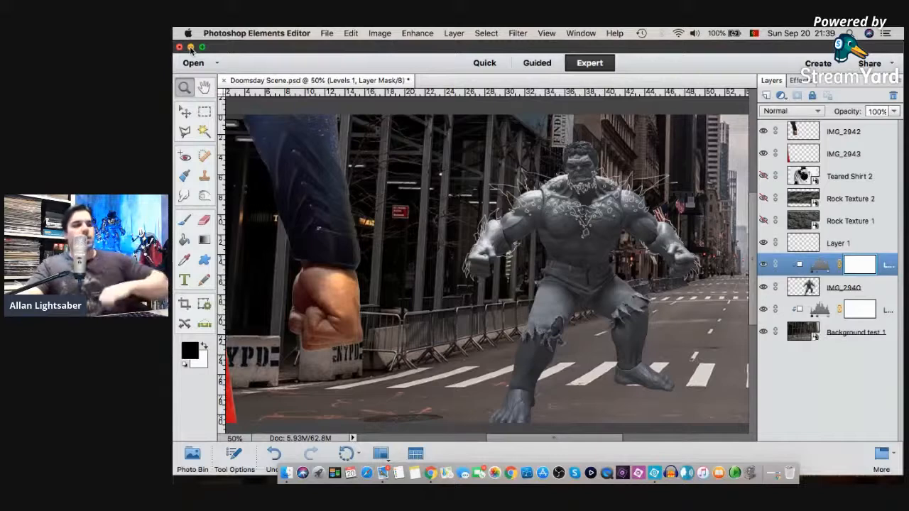
- Fit the whole Doomsday Scene in the document window to review the tonal match
{"action": "scroll", "coordinate": [490, 323], "scroll_direction": "up", "scroll_amount": 3}
{"action": "right_click", "coordinate": [488, 270]}
{"action": "left_click", "coordinate": [523, 294]}
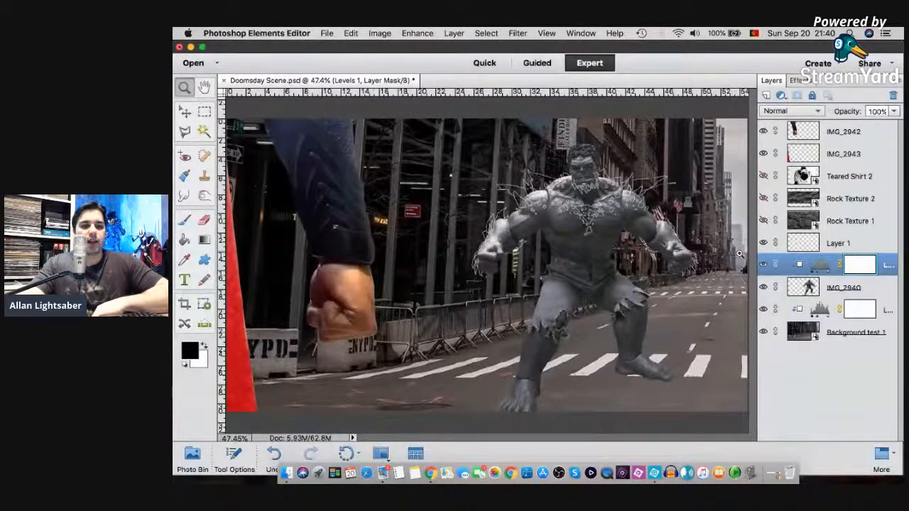
- Minimize the editor, check the live comments in the StreamYard browser window, and switch the broadcast to the camera-only layout
{"action": "left_click", "coordinate": [190, 47]}
{"action": "scroll", "coordinate": [725, 284], "scroll_direction": "up", "scroll_amount": 3}
{"action": "scroll", "coordinate": [725, 284], "scroll_direction": "down", "scroll_amount": 3}
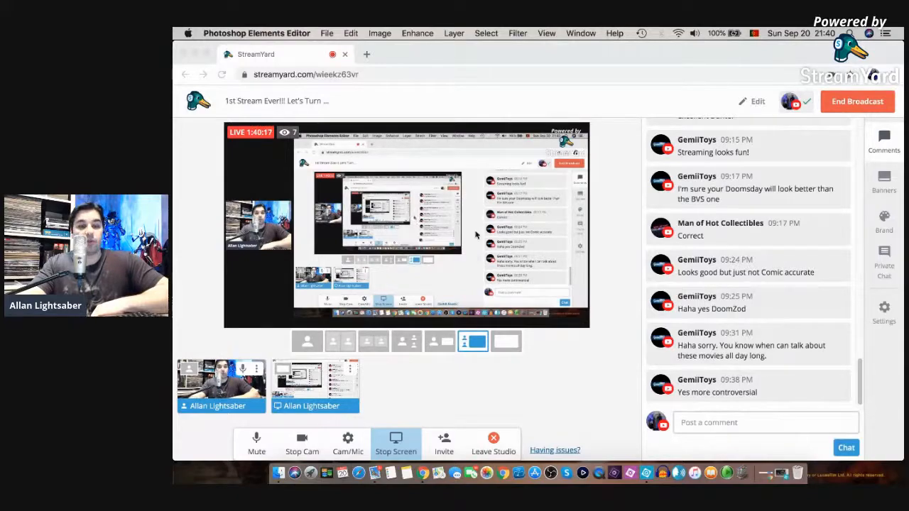
{"action": "left_click", "coordinate": [306, 344]}
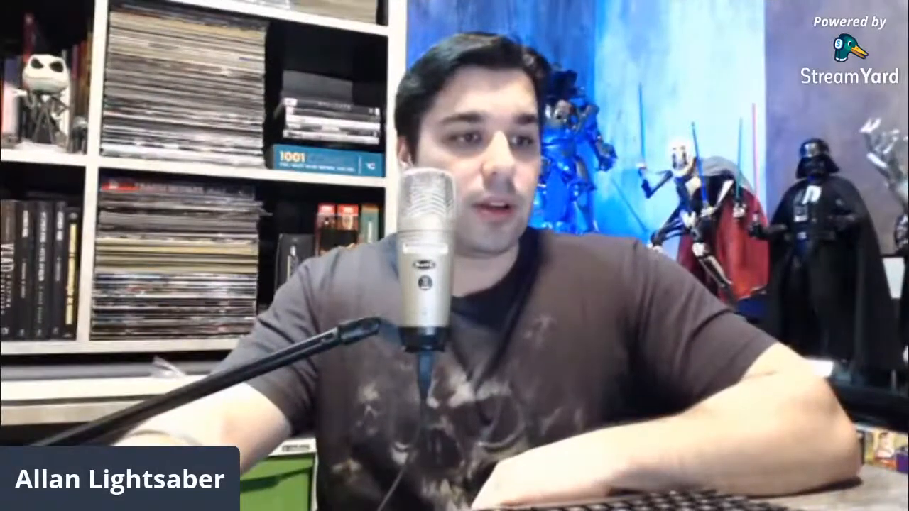
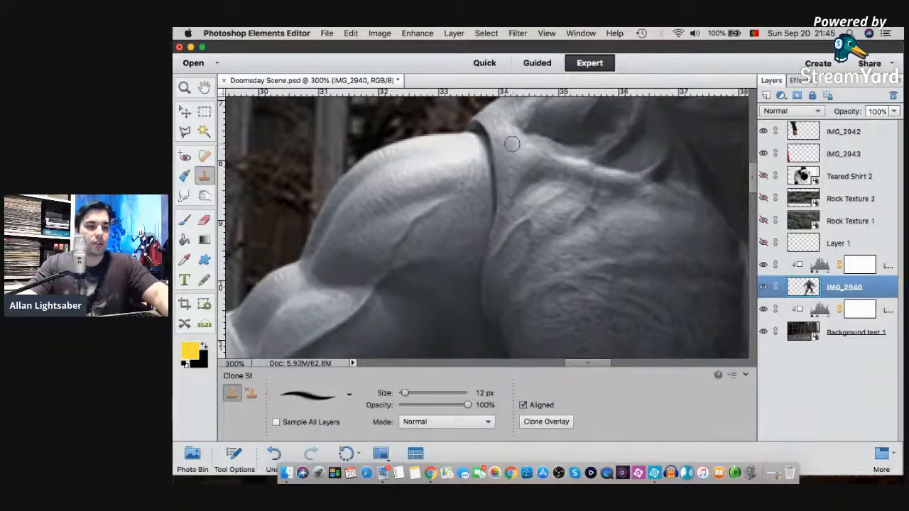
- Clone skin over the upper part of the dark shoulder seam on IMG_2940 using a 12 px Clone Stamp at 100% opacity, redoing the first stroke
{"action": "left_click", "coordinate": [513, 145], "text": "alt"}
{"action": "mouse_move", "coordinate": [492, 147]}
{"action": "left_mouse_down"}
{"action": "mouse_move", "coordinate": [493, 159]}
{"action": "mouse_move", "coordinate": [483, 132]}
{"action": "mouse_move", "coordinate": [463, 135]}
{"action": "mouse_move", "coordinate": [473, 131]}
{"action": "left_mouse_up"}
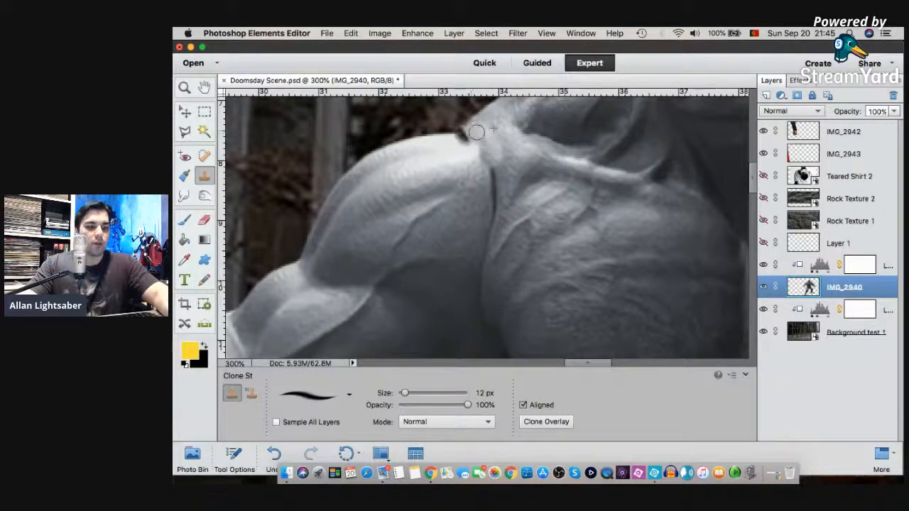
{"action": "key", "text": "super+z"}
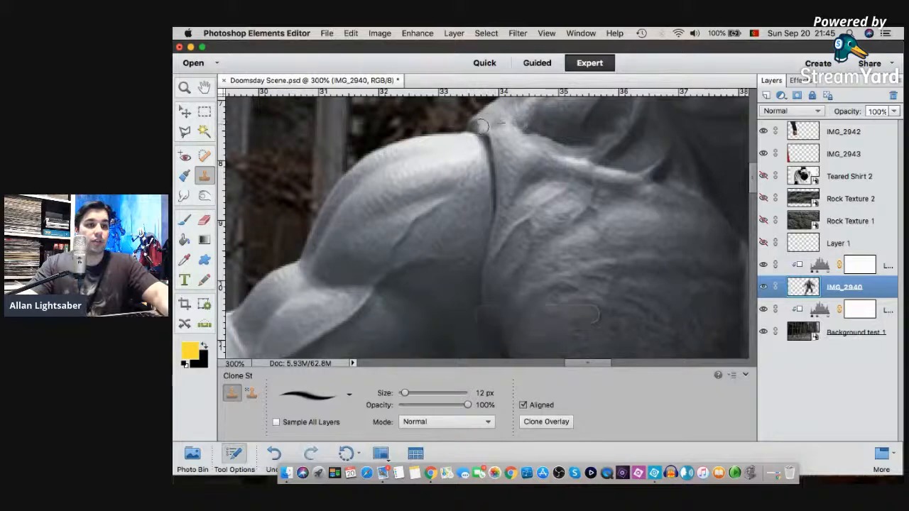
{"action": "left_click_drag", "start_coordinate": [478, 124], "coordinate": [496, 185]}
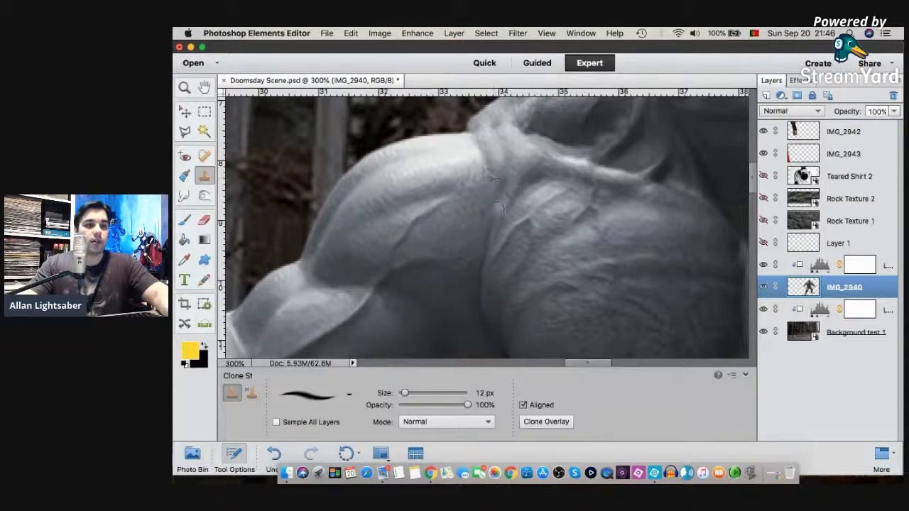
- Clone skin down the rest of the seam between the shoulder and chest, compare the result, and undo the last clone stroke
{"action": "scroll", "coordinate": [506, 205], "scroll_direction": "up", "scroll_amount": 2}
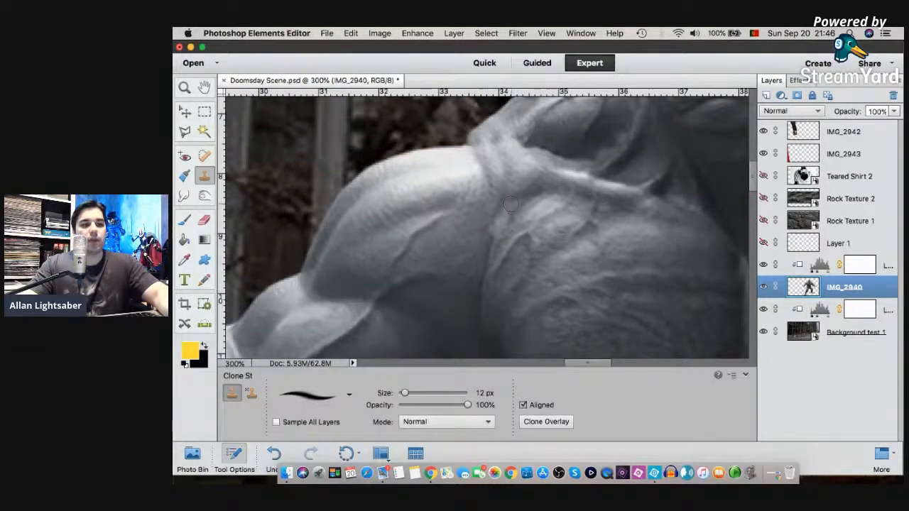
{"action": "scroll", "coordinate": [510, 205], "scroll_direction": "down", "scroll_amount": 4}
{"action": "scroll", "coordinate": [508, 190], "scroll_direction": "up", "scroll_amount": 1}
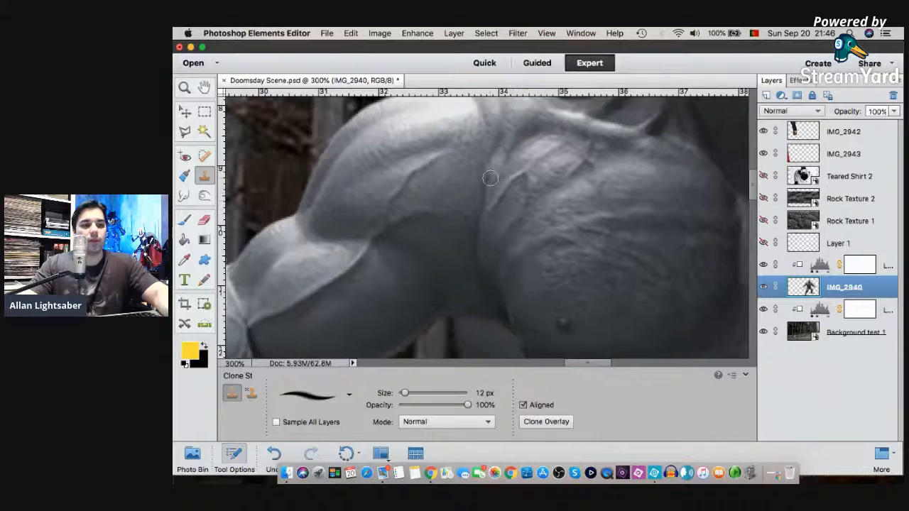
{"action": "mouse_move", "coordinate": [486, 197]}
{"action": "left_mouse_down"}
{"action": "mouse_move", "coordinate": [495, 266]}
{"action": "mouse_move", "coordinate": [480, 244]}
{"action": "mouse_move", "coordinate": [496, 299]}
{"action": "left_mouse_up"}
{"action": "key", "text": "super+z"}
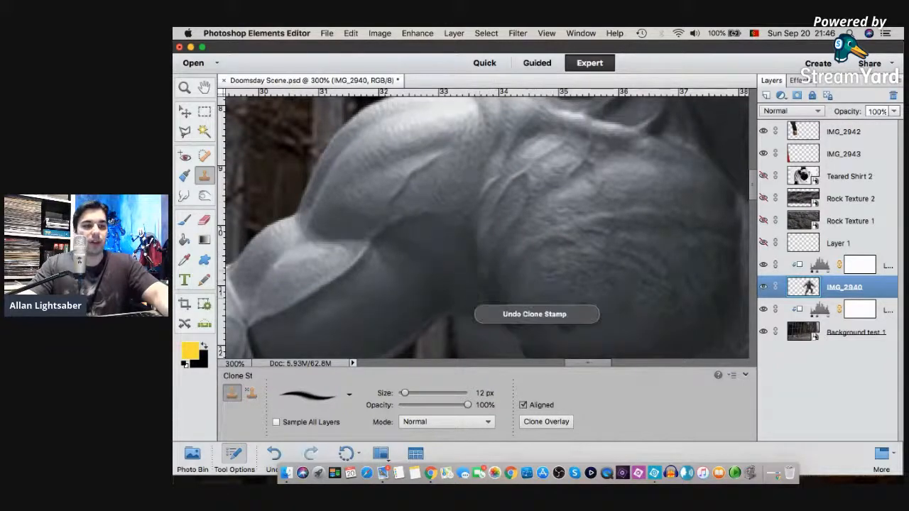
{"action": "key", "text": "super+y"}
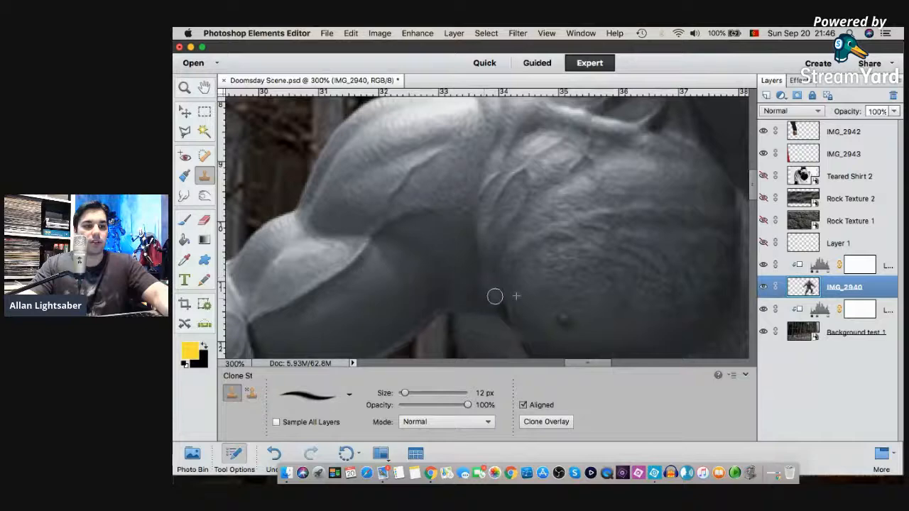
{"action": "key", "text": "super+z"}
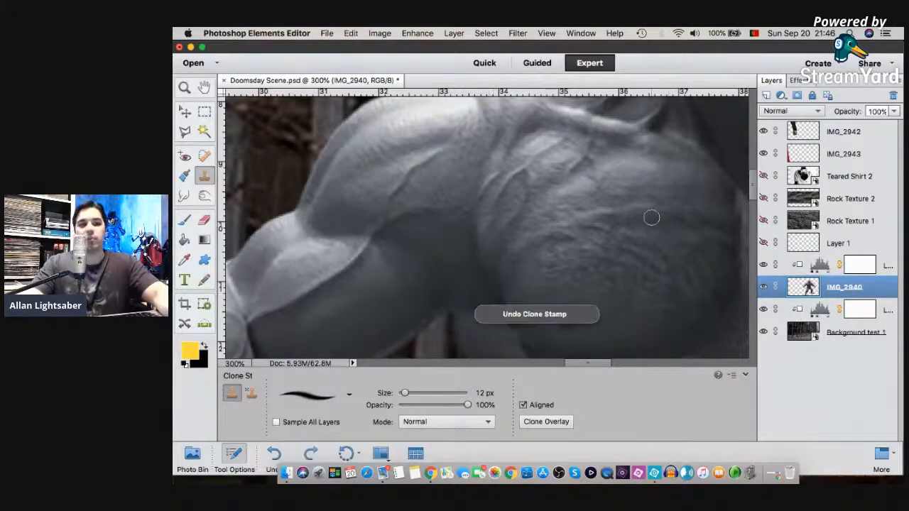
{"action": "scroll", "coordinate": [549, 193], "scroll_direction": "down", "scroll_amount": 2}
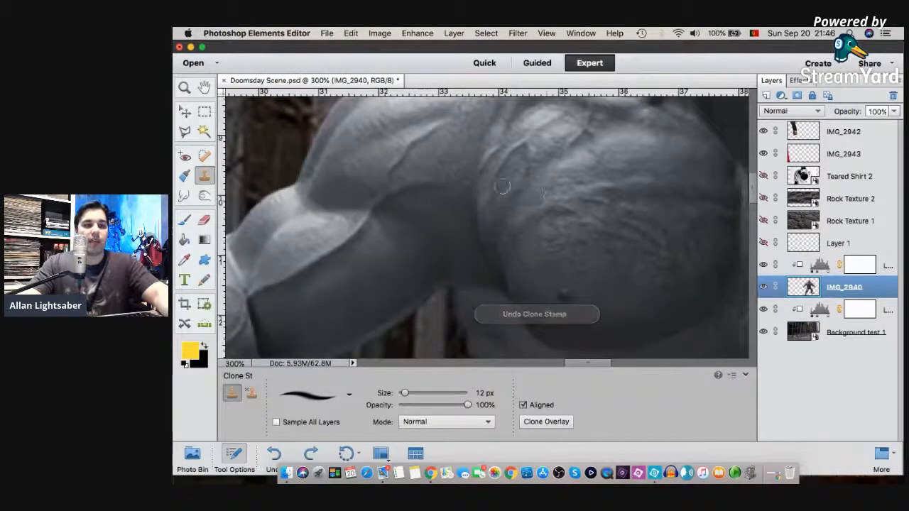
- Rebuild the shoulder-to-neck outline by cloning skin sampled alternately from the top of the shoulder and the neck
{"action": "scroll", "coordinate": [497, 199], "scroll_direction": "up", "scroll_amount": 5}
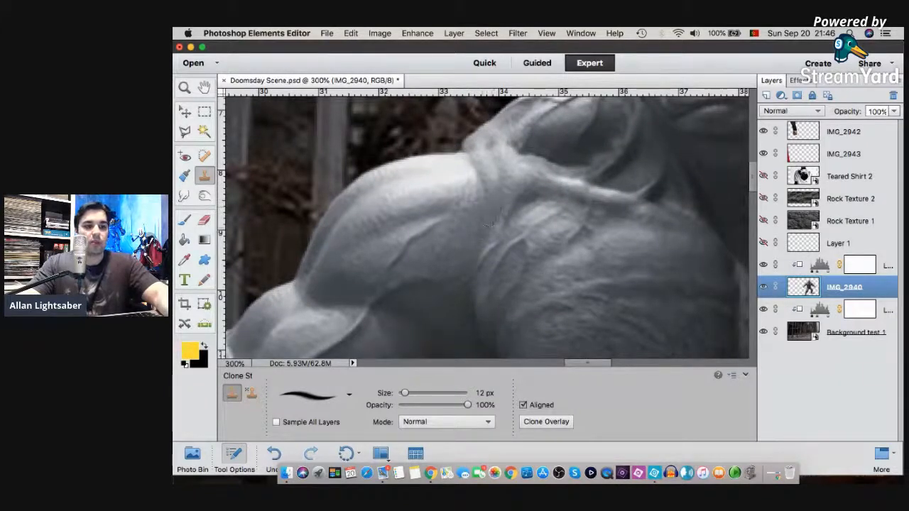
{"action": "left_click", "coordinate": [443, 168], "text": "alt"}
{"action": "mouse_move", "coordinate": [460, 166]}
{"action": "left_mouse_down"}
{"action": "mouse_move", "coordinate": [481, 163]}
{"action": "mouse_move", "coordinate": [473, 157]}
{"action": "mouse_move", "coordinate": [480, 166]}
{"action": "mouse_move", "coordinate": [478, 146]}
{"action": "left_mouse_up"}
{"action": "left_click", "coordinate": [503, 130], "text": "alt"}
{"action": "left_click_drag", "start_coordinate": [487, 139], "coordinate": [457, 156]}
{"action": "left_click", "coordinate": [427, 174], "text": "alt"}
{"action": "left_click_drag", "start_coordinate": [447, 157], "coordinate": [481, 151]}
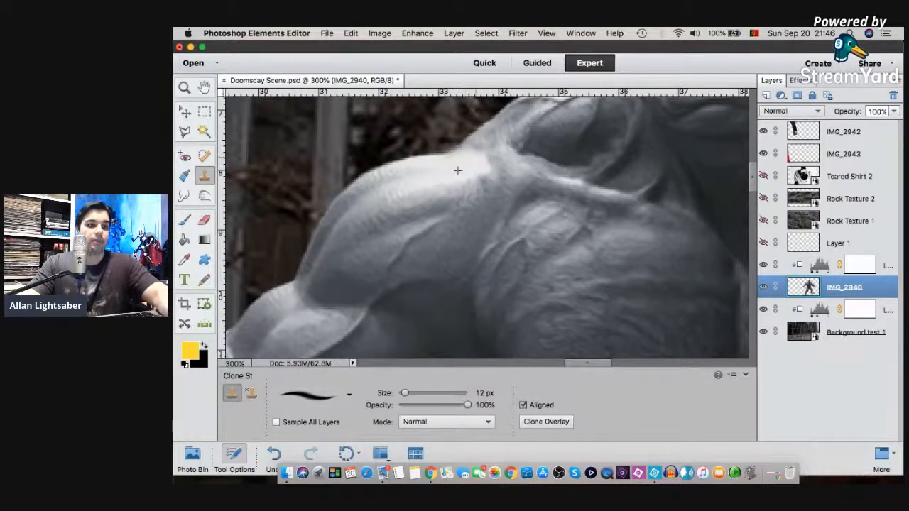
- Lower the Clone Stamp opacity to 32% and blend the skin where the shoulder meets the neck
{"action": "left_click", "coordinate": [421, 405]}
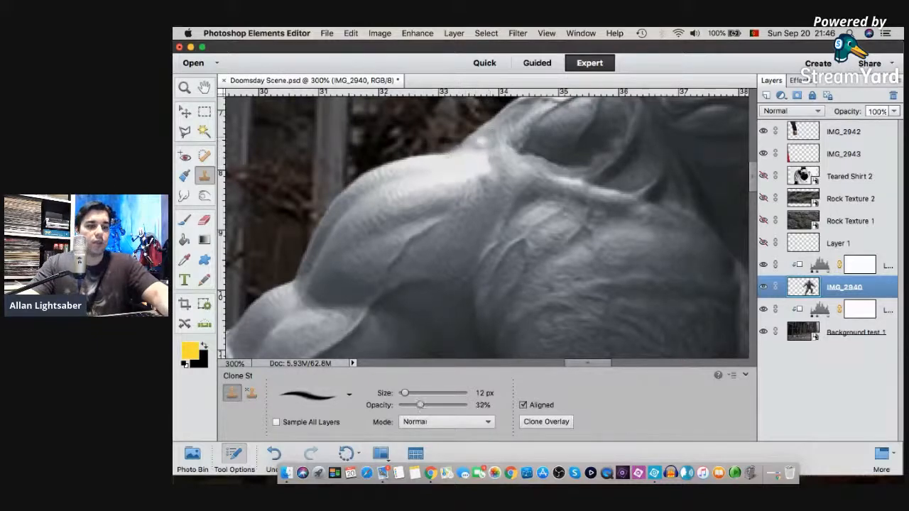
{"action": "mouse_move", "coordinate": [484, 146]}
{"action": "left_mouse_down"}
{"action": "mouse_move", "coordinate": [497, 170]}
{"action": "mouse_move", "coordinate": [494, 163]}
{"action": "mouse_move", "coordinate": [473, 179]}
{"action": "mouse_move", "coordinate": [561, 164]}
{"action": "mouse_move", "coordinate": [473, 183]}
{"action": "mouse_move", "coordinate": [536, 182]}
{"action": "mouse_move", "coordinate": [548, 173]}
{"action": "mouse_move", "coordinate": [604, 201]}
{"action": "mouse_move", "coordinate": [481, 182]}
{"action": "mouse_move", "coordinate": [502, 179]}
{"action": "left_mouse_up"}
{"action": "left_click", "coordinate": [511, 156], "text": "alt"}
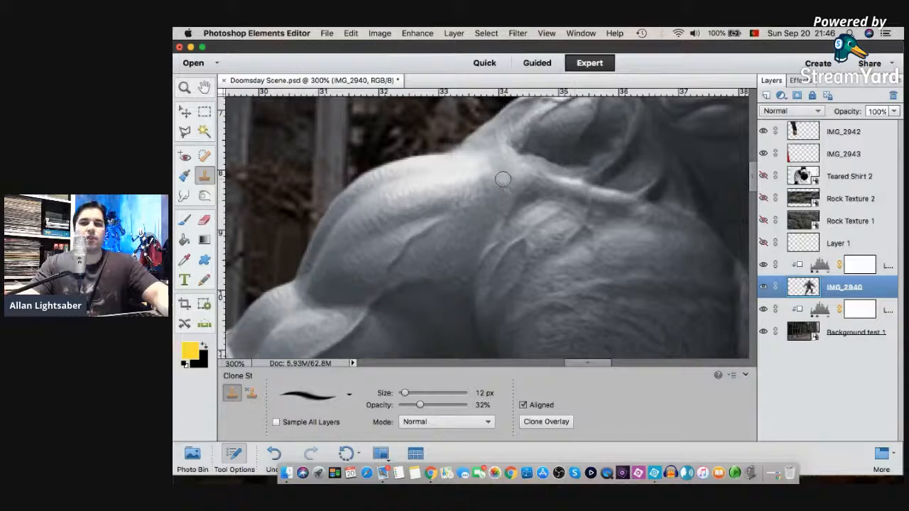
- Clean up the outer edge between the shoulder and neck with the Eraser at 12 px
{"action": "key", "text": "e"}
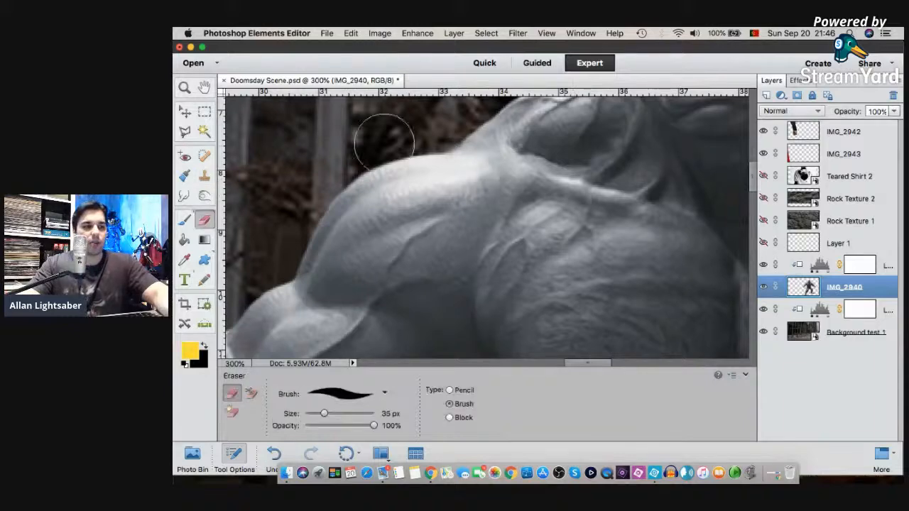
{"action": "left_click_drag", "start_coordinate": [324, 413], "coordinate": [311, 413]}
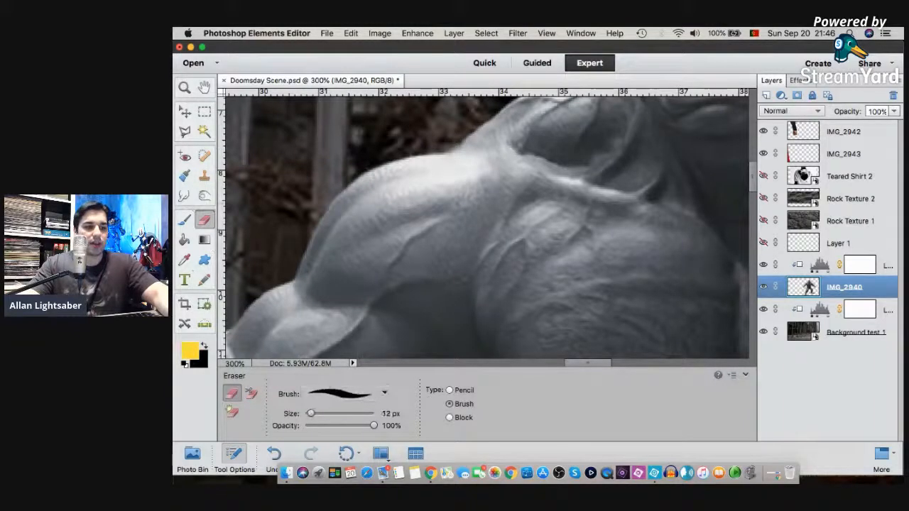
{"action": "mouse_move", "coordinate": [448, 139]}
{"action": "left_mouse_down"}
{"action": "mouse_move", "coordinate": [479, 113]}
{"action": "mouse_move", "coordinate": [457, 136]}
{"action": "mouse_move", "coordinate": [438, 136]}
{"action": "mouse_move", "coordinate": [458, 135]}
{"action": "mouse_move", "coordinate": [469, 123]}
{"action": "mouse_move", "coordinate": [465, 112]}
{"action": "left_mouse_up"}
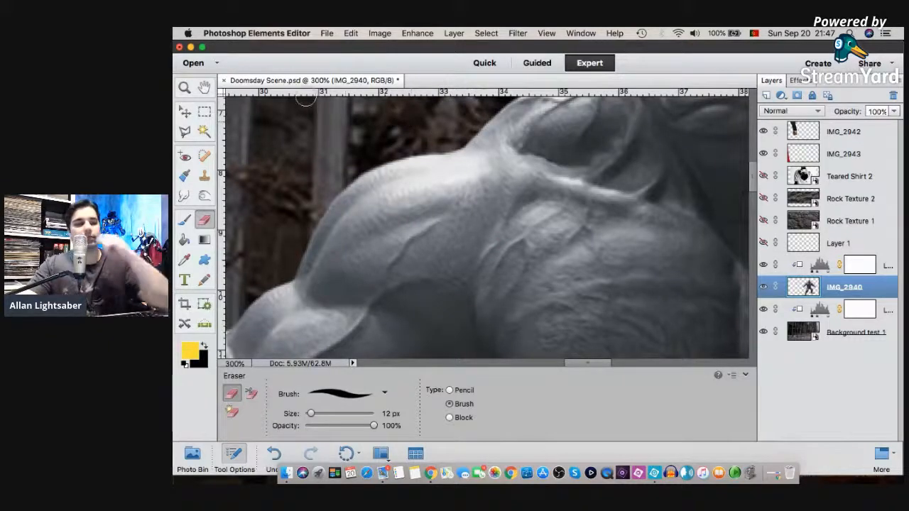
- Clone skin over the upper seam between the neck and the figure's left shoulder with the Clone Stamp at 10 px and 100% opacity
{"action": "left_click", "coordinate": [187, 90]}
{"action": "right_click", "coordinate": [479, 125]}
{"action": "left_click", "coordinate": [489, 134]}
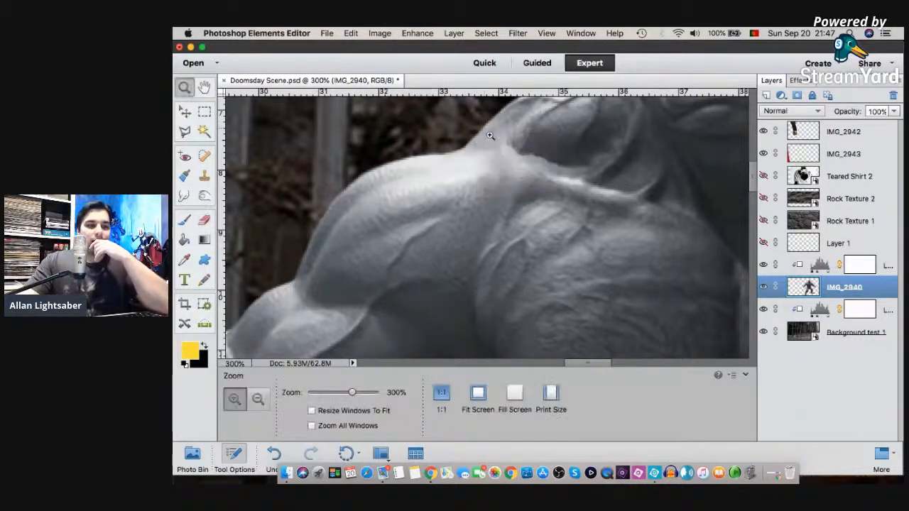
{"action": "left_click", "coordinate": [554, 183]}
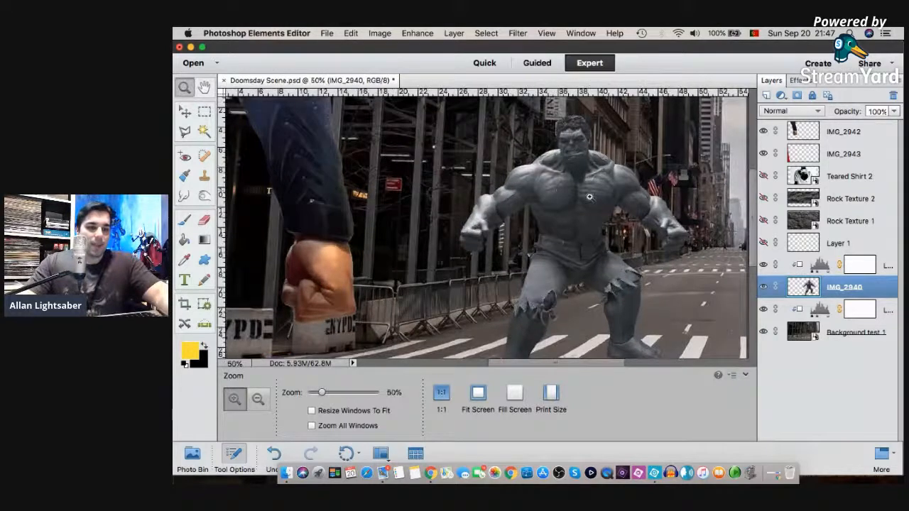
{"action": "left_click", "coordinate": [623, 176]}
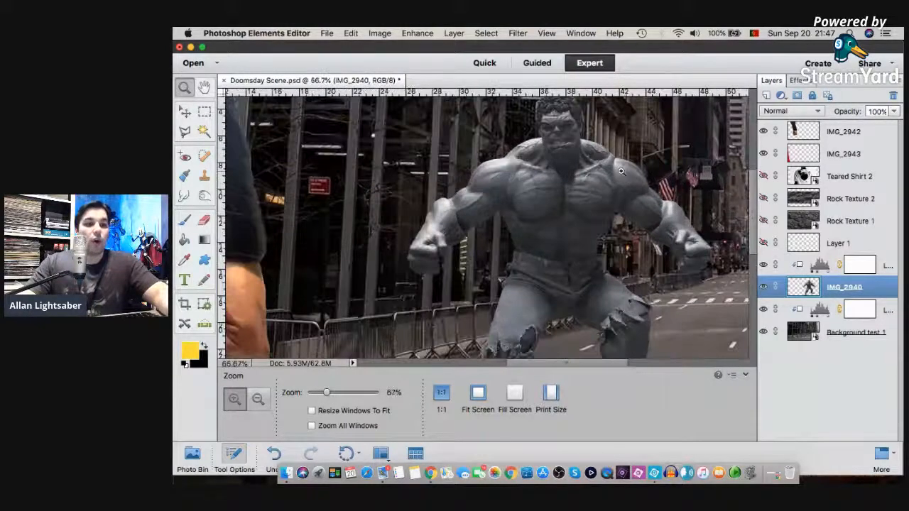
{"action": "left_click", "coordinate": [619, 169]}
{"action": "left_click", "coordinate": [619, 163]}
{"action": "left_click", "coordinate": [620, 160]}
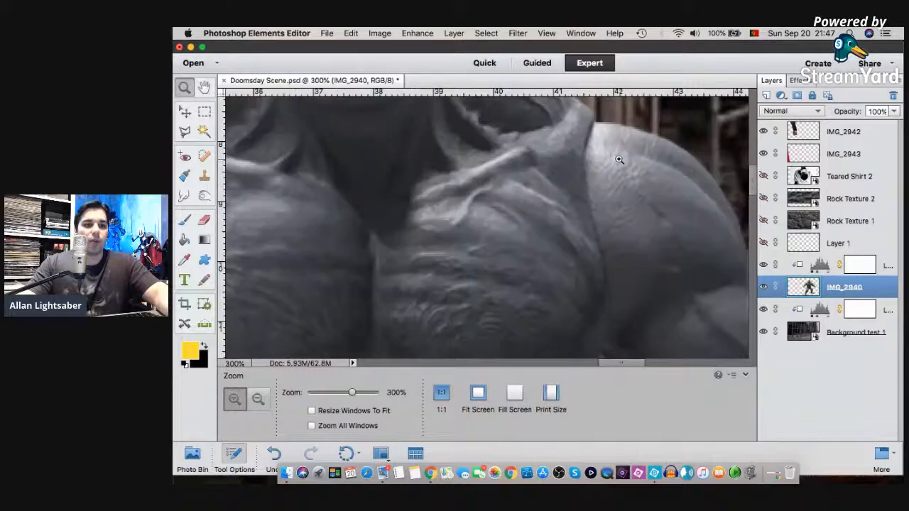
{"action": "left_click", "coordinate": [615, 157]}
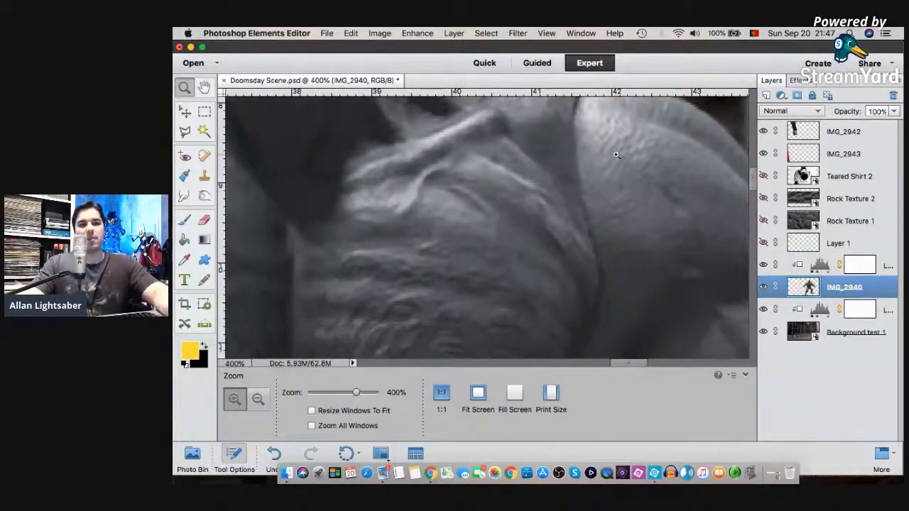
{"action": "scroll", "coordinate": [613, 161], "scroll_direction": "up", "scroll_amount": 1}
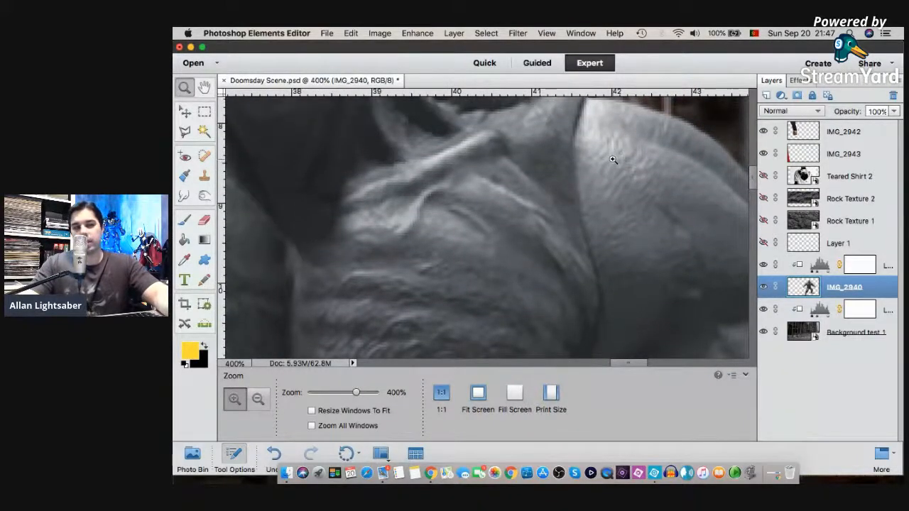
{"action": "scroll", "coordinate": [613, 158], "scroll_direction": "up", "scroll_amount": 4}
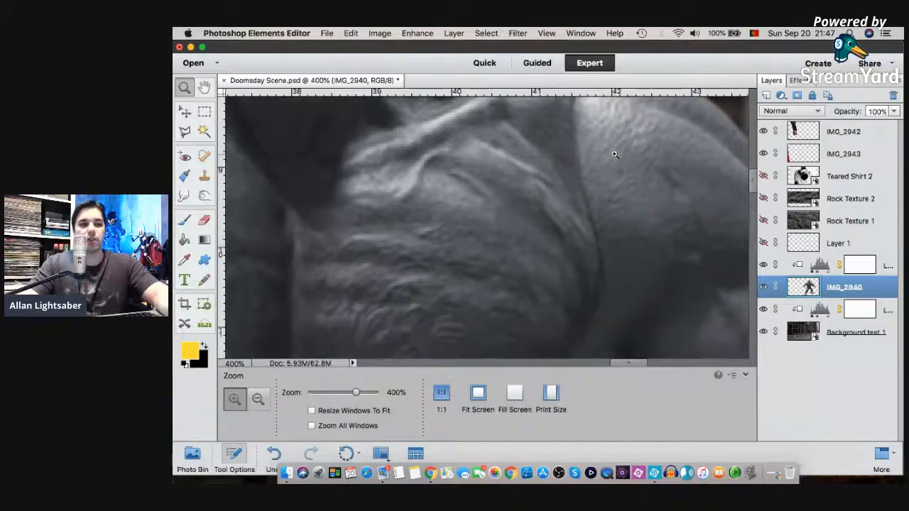
{"action": "left_click", "coordinate": [204, 179]}
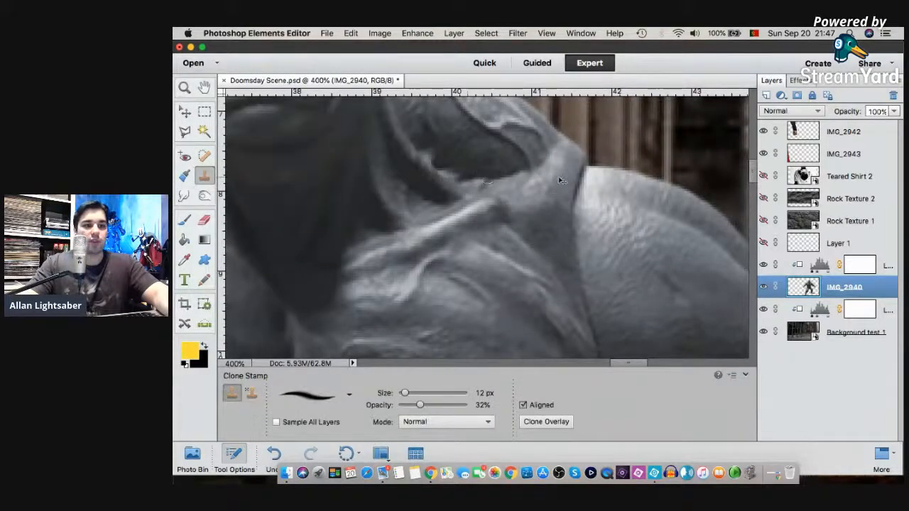
{"action": "scroll", "coordinate": [555, 188], "scroll_direction": "up", "scroll_amount": 1}
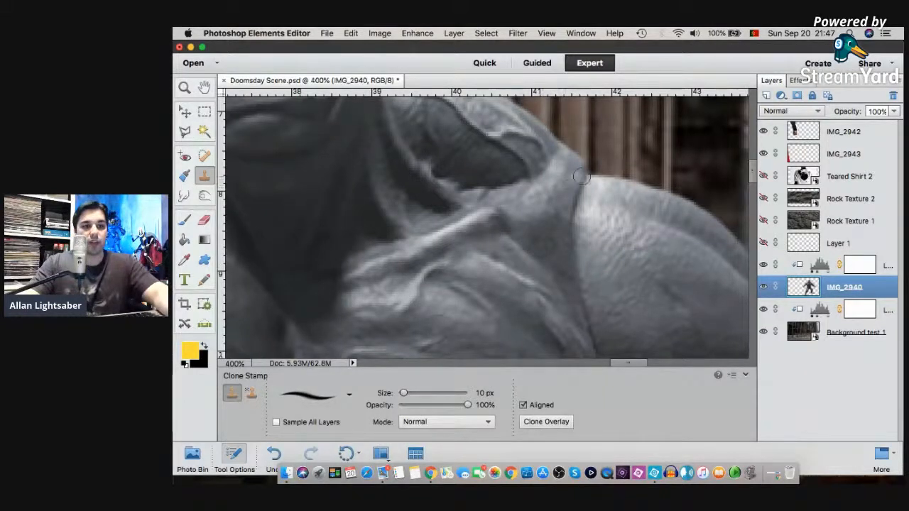
{"action": "left_click_drag", "start_coordinate": [574, 213], "coordinate": [576, 252]}
{"action": "scroll", "coordinate": [574, 229], "scroll_direction": "up", "scroll_amount": 5}
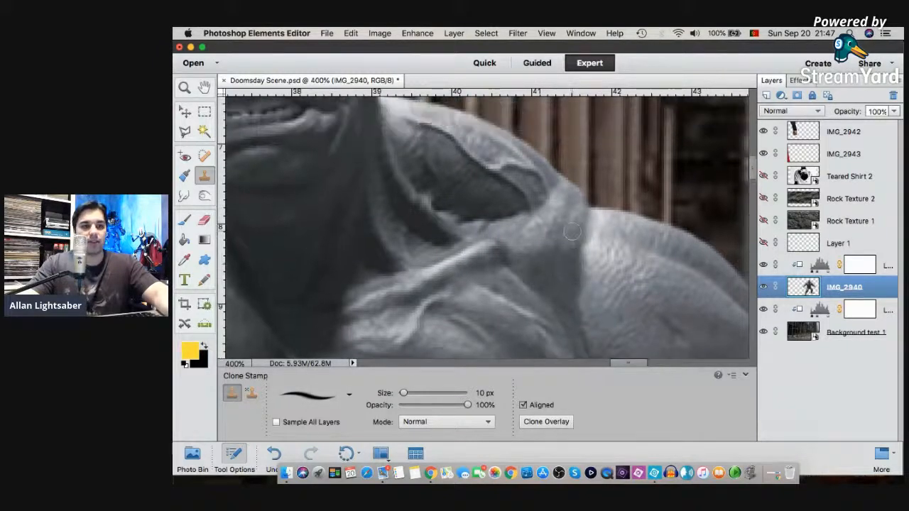
{"action": "scroll", "coordinate": [594, 221], "scroll_direction": "down", "scroll_amount": 5}
{"action": "scroll", "coordinate": [597, 220], "scroll_direction": "down", "scroll_amount": 2}
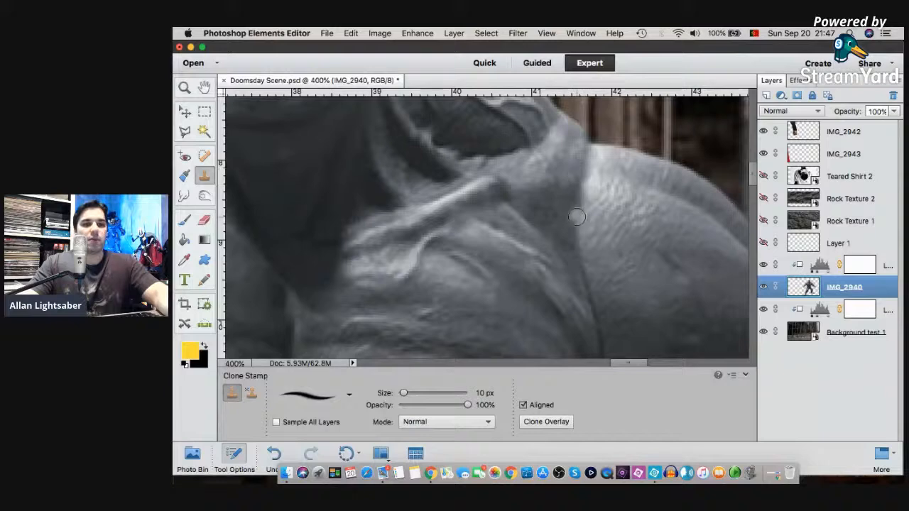
- Reduce the Clone Stamp to 6 px, try cloning skin over the lower seam between the left chest and shoulder, and undo the unwanted strokes
{"action": "scroll", "coordinate": [585, 199], "scroll_direction": "down", "scroll_amount": 5}
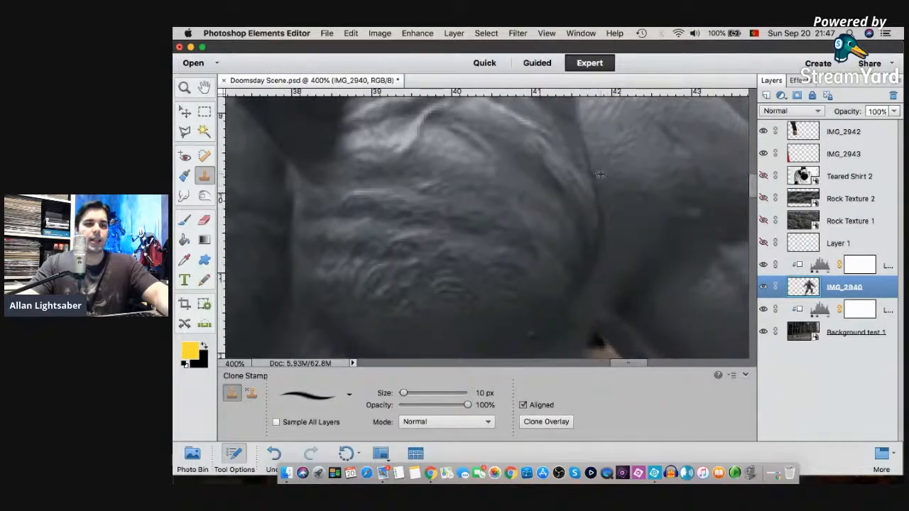
{"action": "key", "text": "bracketleft"}
{"action": "key", "text": "bracketleft"}
{"action": "key", "text": "bracketleft"}
{"action": "key", "text": "bracketleft"}
{"action": "left_click_drag", "start_coordinate": [587, 145], "coordinate": [588, 148]}
{"action": "key", "text": "super+z"}
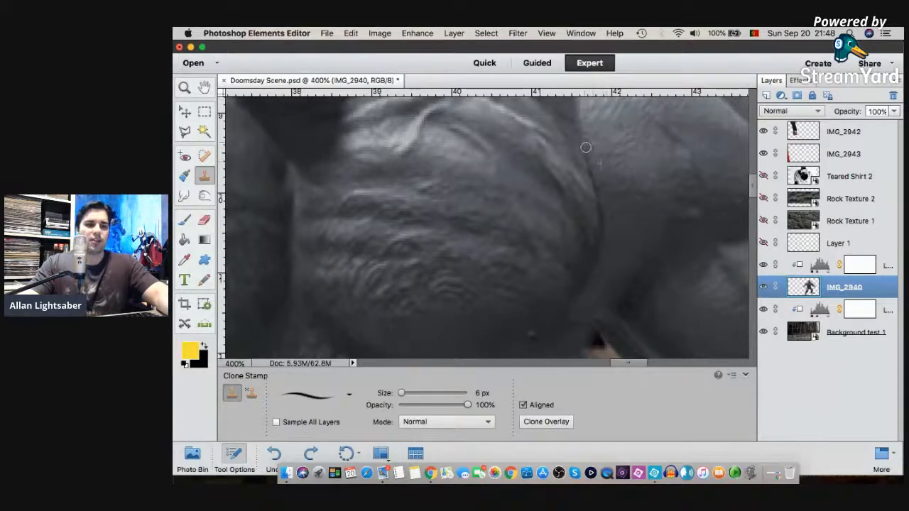
{"action": "left_click_drag", "start_coordinate": [602, 193], "coordinate": [610, 212]}
{"action": "key", "text": "super+z"}
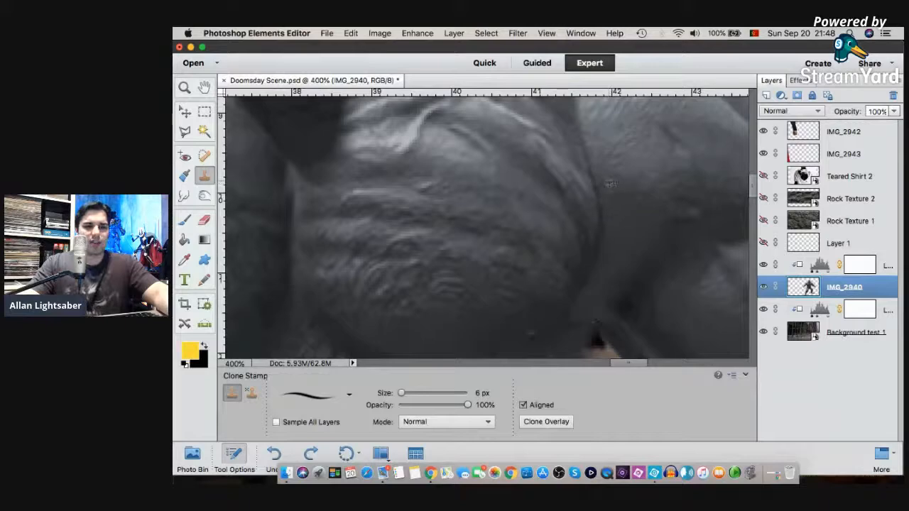
{"action": "key", "text": "super+z"}
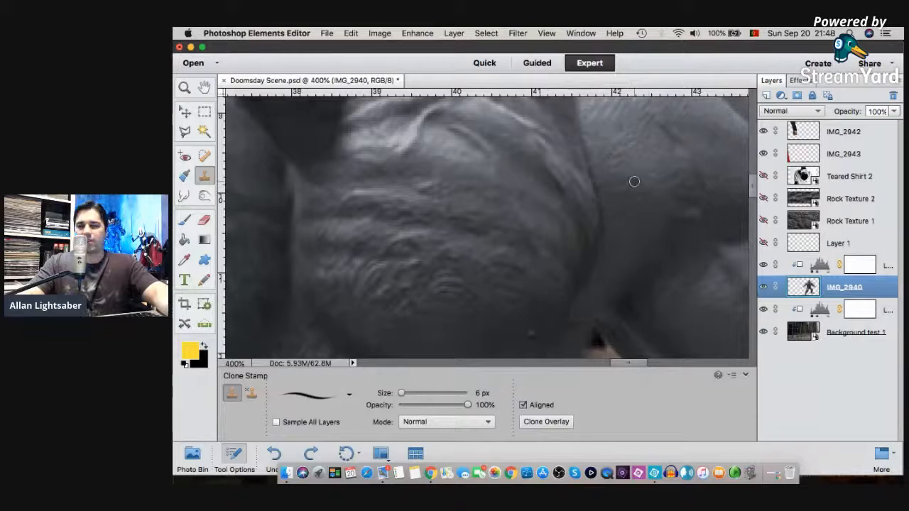
- Clone the light ridge of the left collarbone with the 6 px Clone Stamp, extending it toward the shoulder
{"action": "left_click", "coordinate": [185, 86]}
{"action": "right_click", "coordinate": [598, 165]}
{"action": "left_click", "coordinate": [609, 171]}
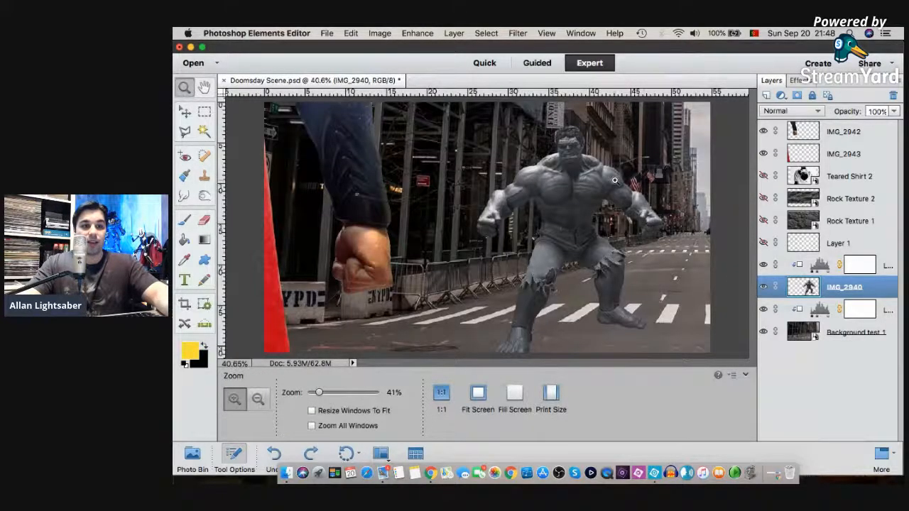
{"action": "left_click", "coordinate": [614, 179]}
{"action": "left_click", "coordinate": [605, 173]}
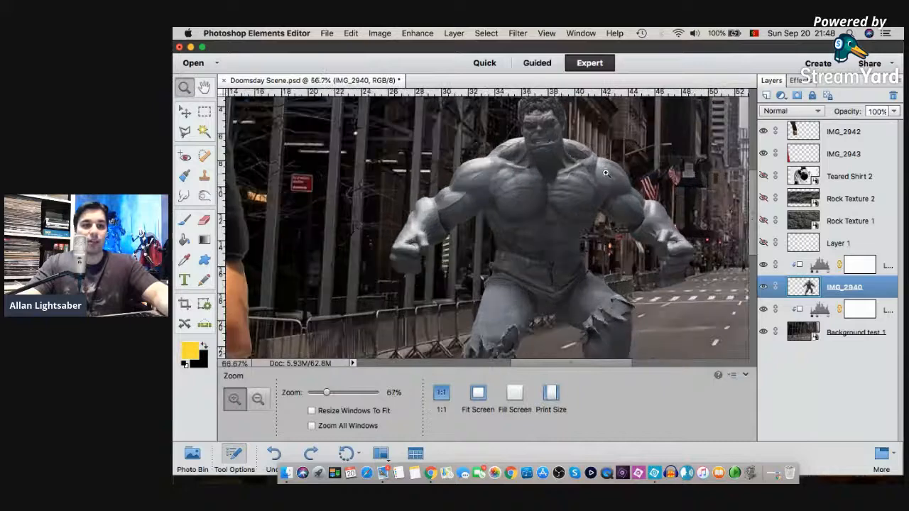
{"action": "left_click", "coordinate": [605, 173]}
{"action": "left_click", "coordinate": [580, 170]}
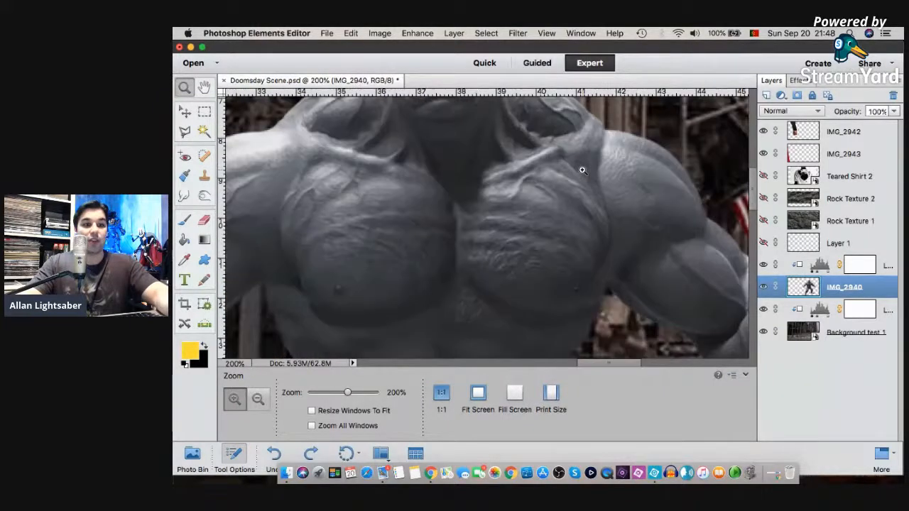
{"action": "left_click", "coordinate": [573, 163]}
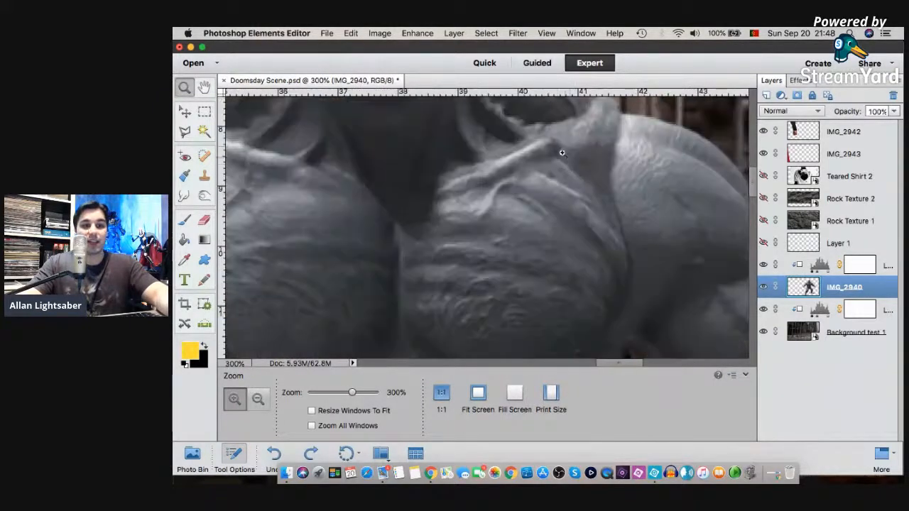
{"action": "left_click", "coordinate": [575, 153]}
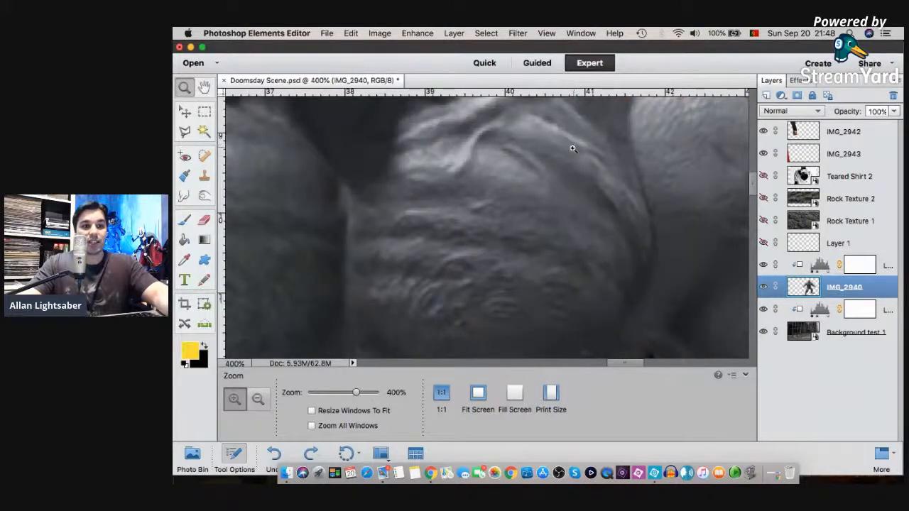
{"action": "scroll", "coordinate": [574, 153], "scroll_direction": "up", "scroll_amount": 3}
{"action": "left_click", "coordinate": [479, 197]}
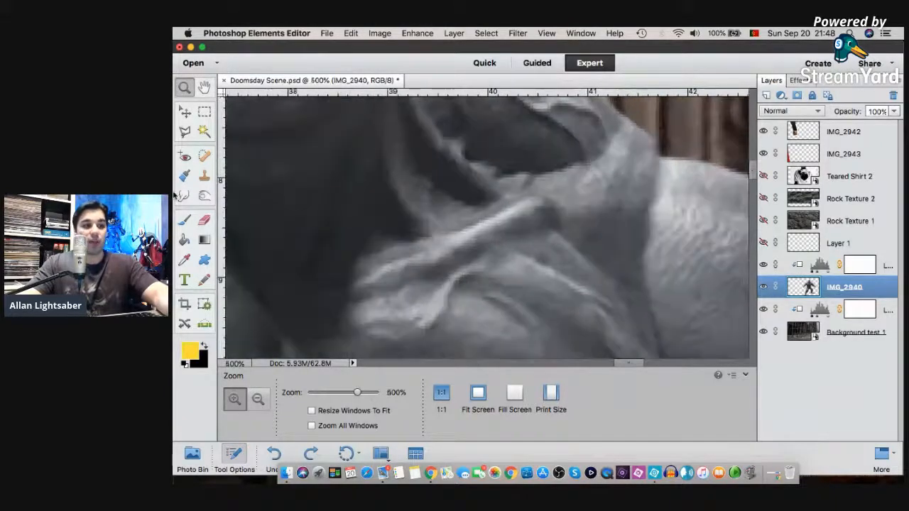
{"action": "left_click", "coordinate": [183, 218]}
{"action": "left_click", "coordinate": [204, 175]}
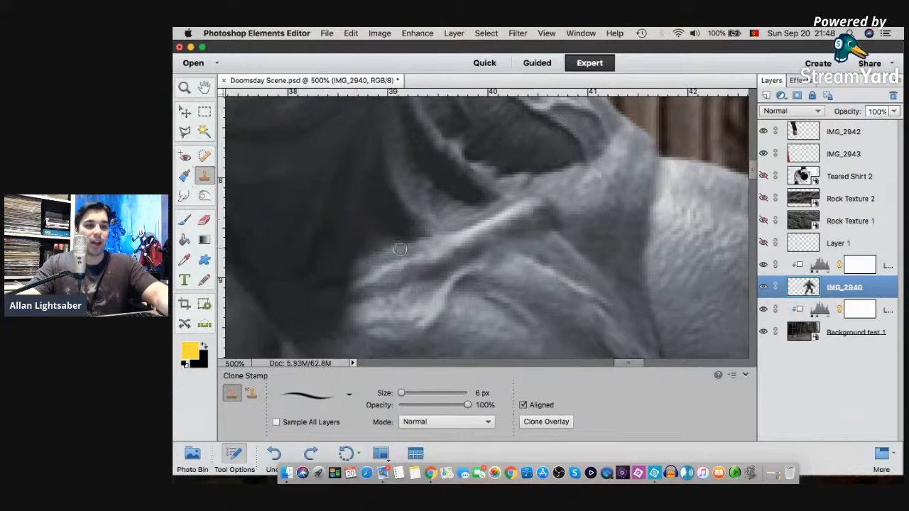
{"action": "left_click_drag", "start_coordinate": [409, 259], "coordinate": [408, 266]}
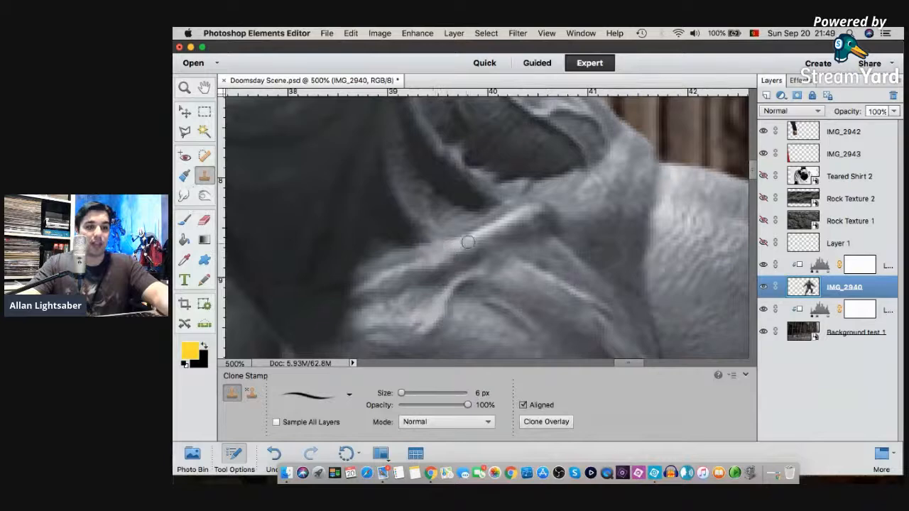
{"action": "left_click_drag", "start_coordinate": [475, 234], "coordinate": [574, 191]}
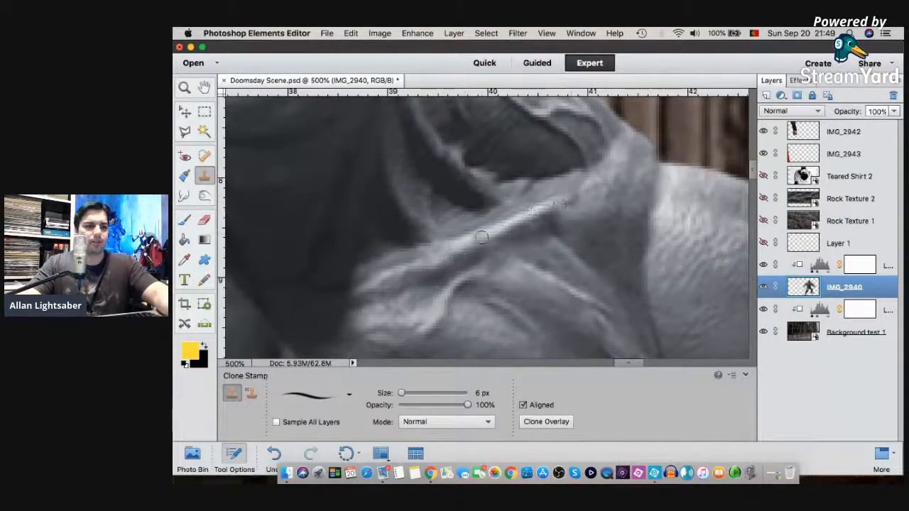
- Undo the last clone stroke, set the Clone Stamp to 8 px, and carry the collarbone ridge further up to the neck-shoulder joint
{"action": "key", "text": "bracketright"}
{"action": "key", "text": "bracketright"}
{"action": "key", "text": "bracketright"}
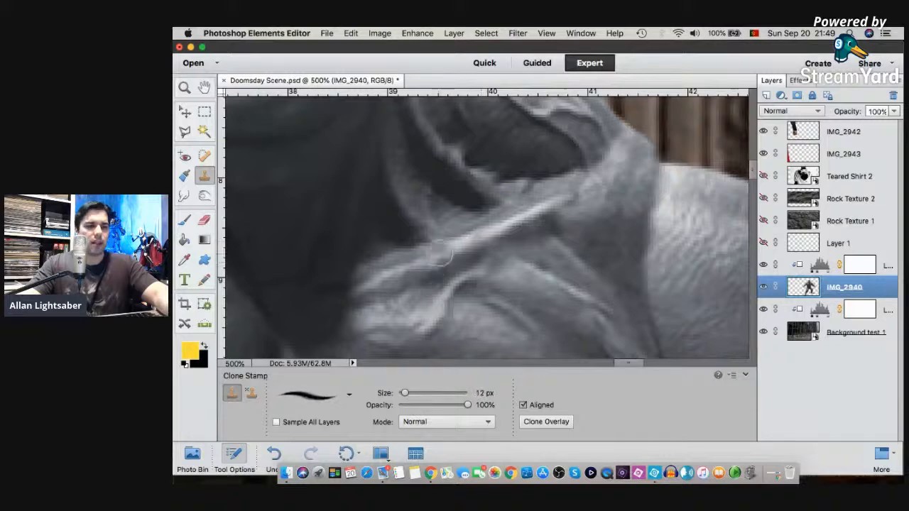
{"action": "key", "text": "super+z"}
{"action": "left_click_drag", "start_coordinate": [405, 393], "coordinate": [402, 395]}
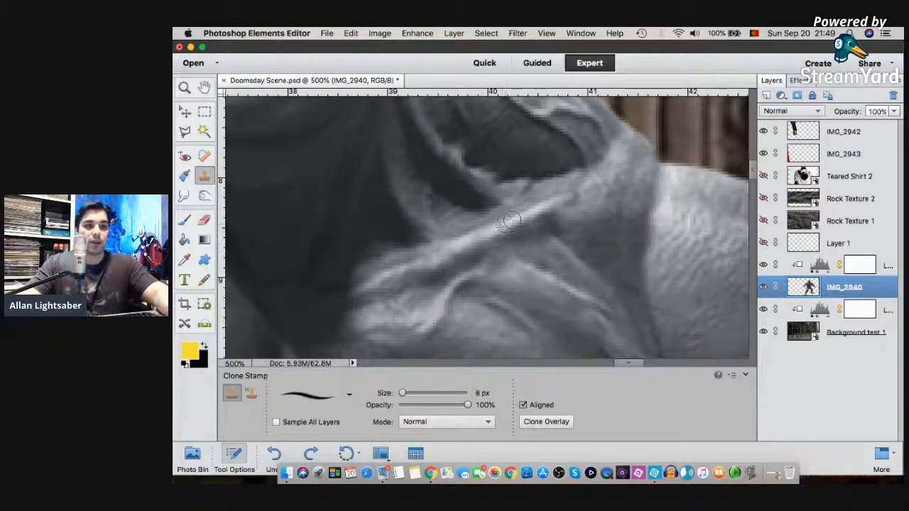
{"action": "left_click", "coordinate": [595, 177]}
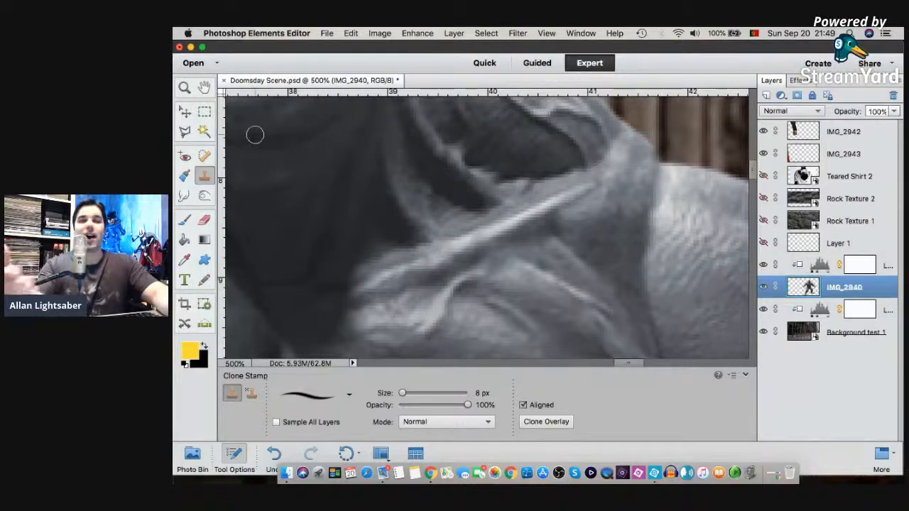
- Examine the outer edge where the neck meets the left shoulder, and compare both shoulders on the whole figure
{"action": "left_click", "coordinate": [204, 86]}
{"action": "mouse_move", "coordinate": [541, 163]}
{"action": "left_mouse_down"}
{"action": "mouse_move", "coordinate": [391, 246]}
{"action": "mouse_move", "coordinate": [240, 254]}
{"action": "left_mouse_up"}
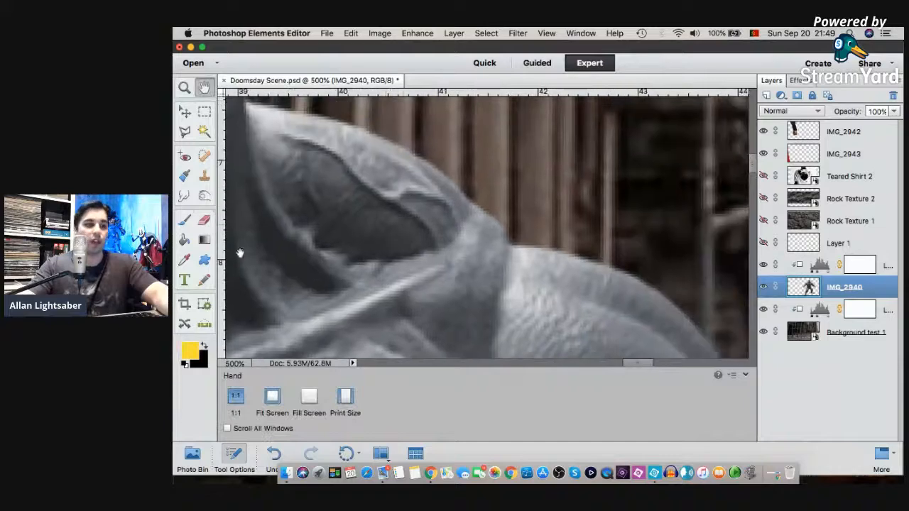
{"action": "left_click", "coordinate": [204, 220]}
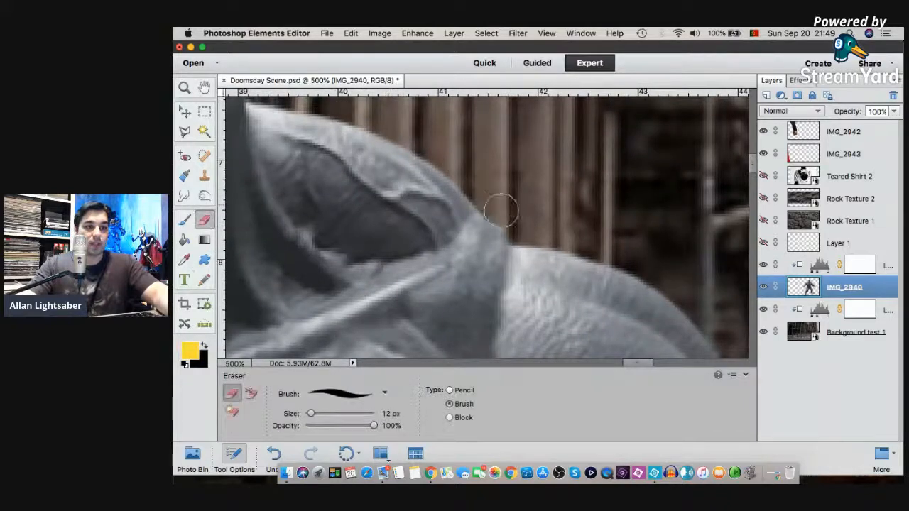
{"action": "left_click", "coordinate": [184, 87]}
{"action": "right_click", "coordinate": [394, 167]}
{"action": "left_click", "coordinate": [419, 169]}
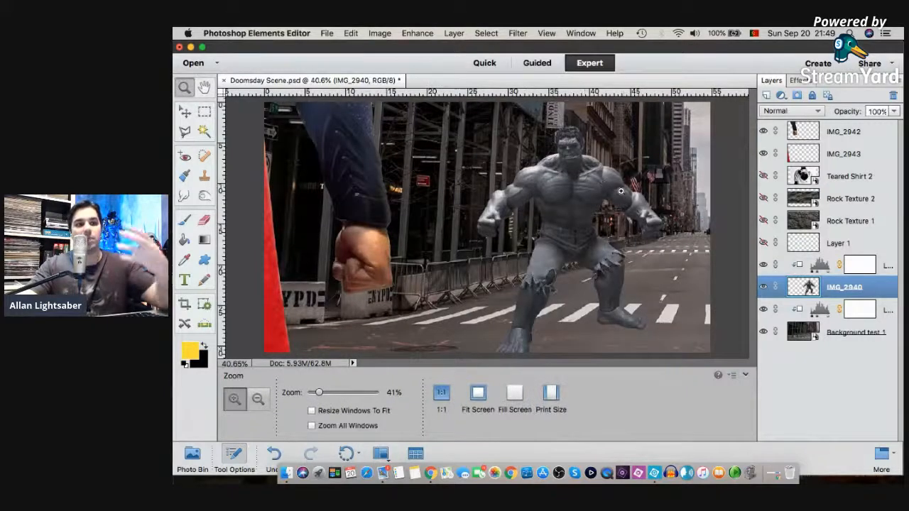
{"action": "left_click", "coordinate": [622, 172]}
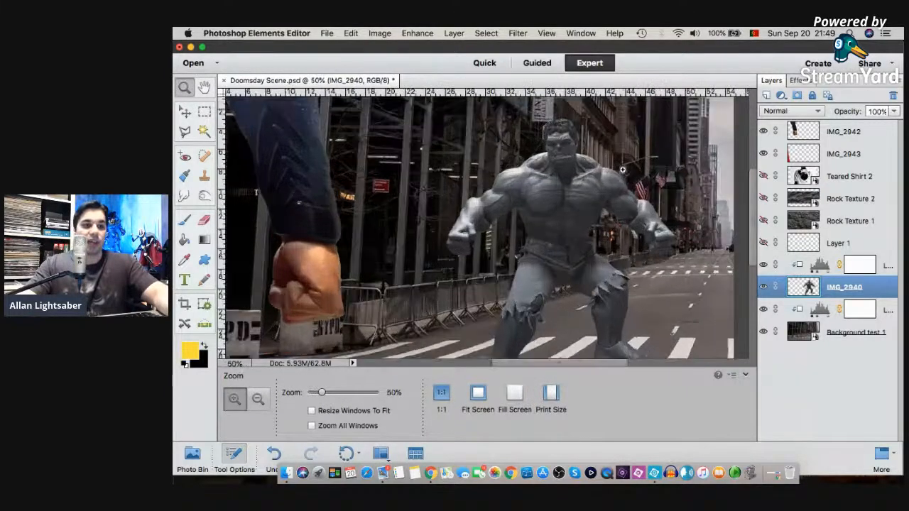
{"action": "left_click", "coordinate": [614, 180]}
{"action": "left_click", "coordinate": [613, 179]}
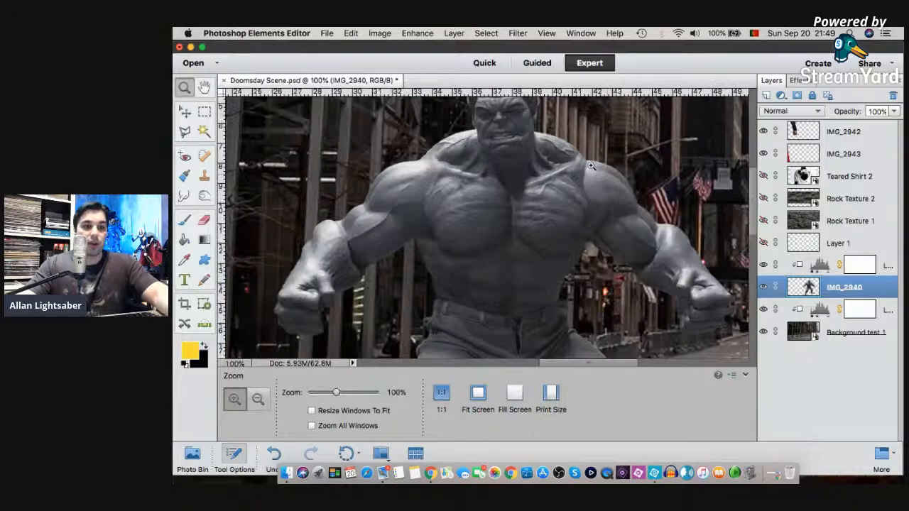
- Set the Clone Stamp to 20 px at 29% opacity and clone shoulder skin over the dark seam between the left collarbone and shoulder
{"action": "left_click", "coordinate": [593, 167]}
{"action": "left_click", "coordinate": [568, 170]}
{"action": "left_click", "coordinate": [329, 189]}
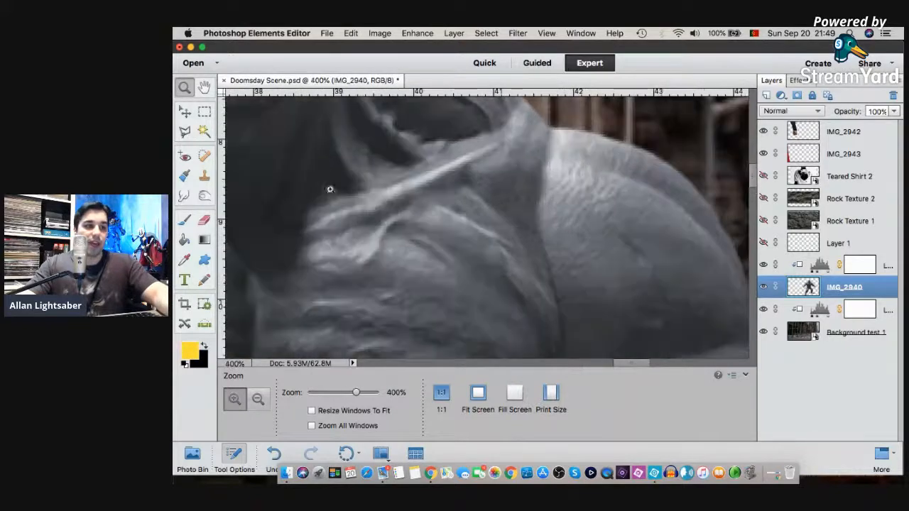
{"action": "left_click", "coordinate": [205, 175]}
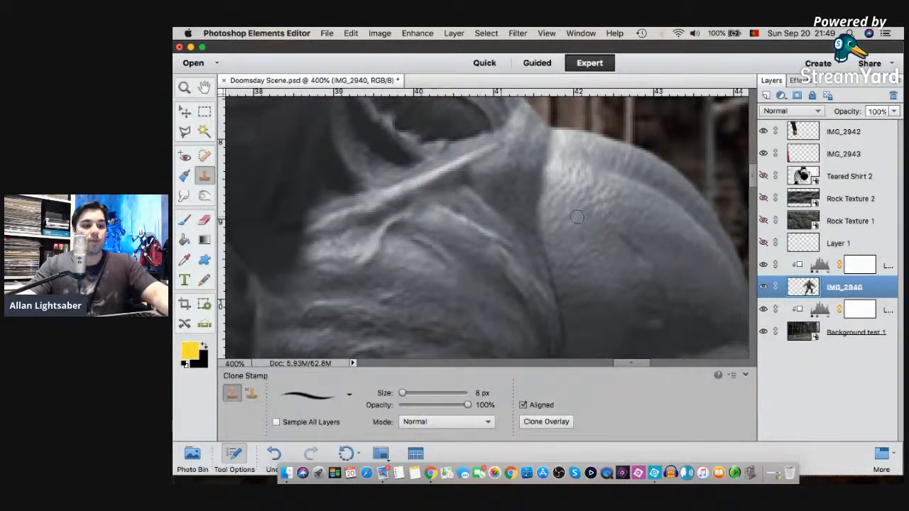
{"action": "left_click_drag", "start_coordinate": [402, 393], "coordinate": [409, 393]}
{"action": "left_click", "coordinate": [419, 405]}
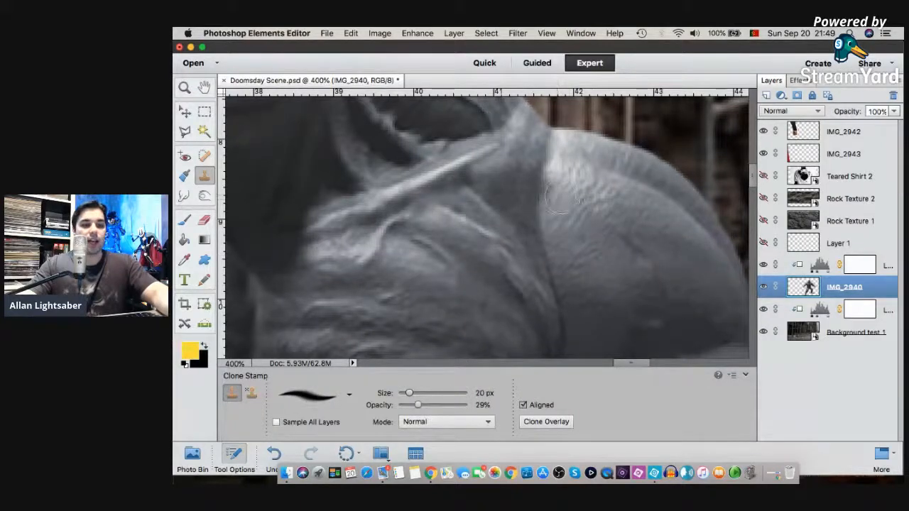
{"action": "scroll", "coordinate": [587, 202], "scroll_direction": "left", "scroll_amount": 2}
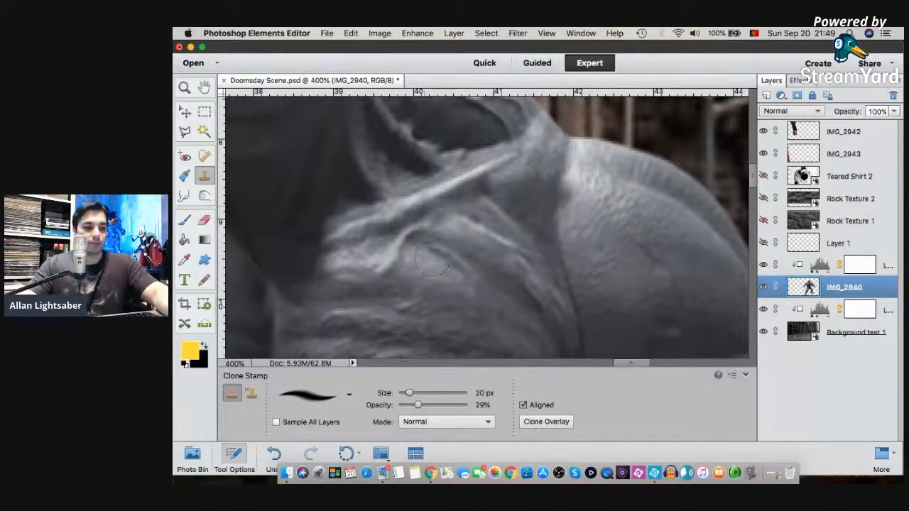
{"action": "left_click", "coordinate": [618, 210], "text": "alt"}
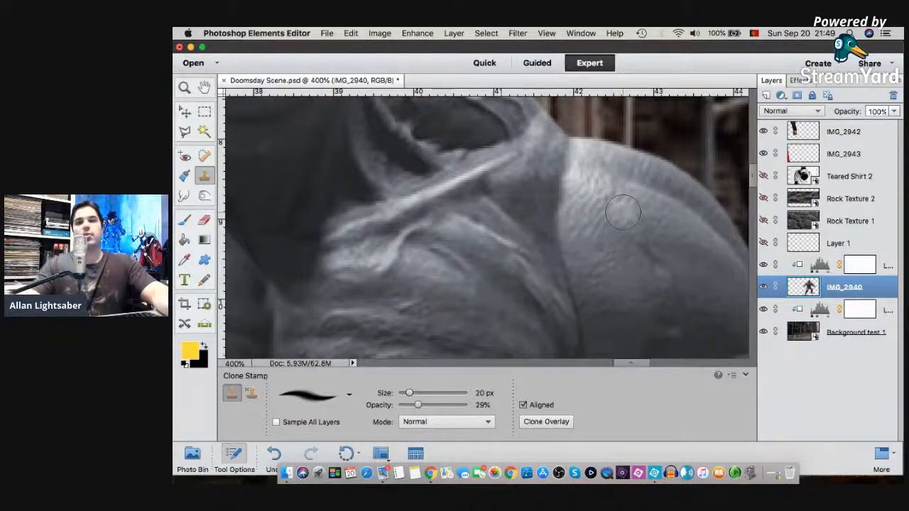
{"action": "mouse_move", "coordinate": [576, 200]}
{"action": "left_mouse_down"}
{"action": "mouse_move", "coordinate": [547, 196]}
{"action": "mouse_move", "coordinate": [555, 207]}
{"action": "mouse_move", "coordinate": [548, 197]}
{"action": "mouse_move", "coordinate": [563, 197]}
{"action": "mouse_move", "coordinate": [549, 193]}
{"action": "mouse_move", "coordinate": [597, 212]}
{"action": "mouse_move", "coordinate": [511, 185]}
{"action": "mouse_move", "coordinate": [593, 189]}
{"action": "mouse_move", "coordinate": [545, 178]}
{"action": "mouse_move", "coordinate": [580, 178]}
{"action": "mouse_move", "coordinate": [537, 212]}
{"action": "left_mouse_up"}
{"action": "left_click_drag", "start_coordinate": [492, 178], "coordinate": [505, 192]}
{"action": "left_click_drag", "start_coordinate": [559, 209], "coordinate": [573, 249]}
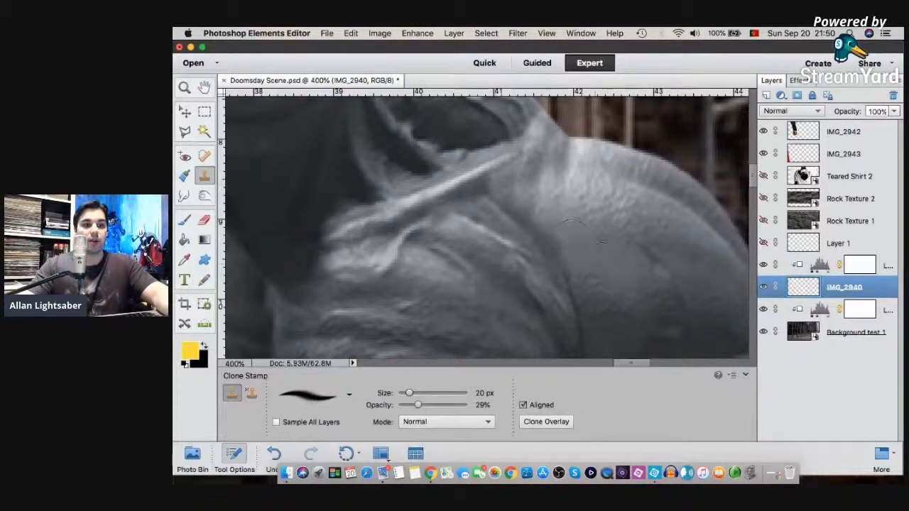
{"action": "left_click_drag", "start_coordinate": [559, 186], "coordinate": [545, 187]}
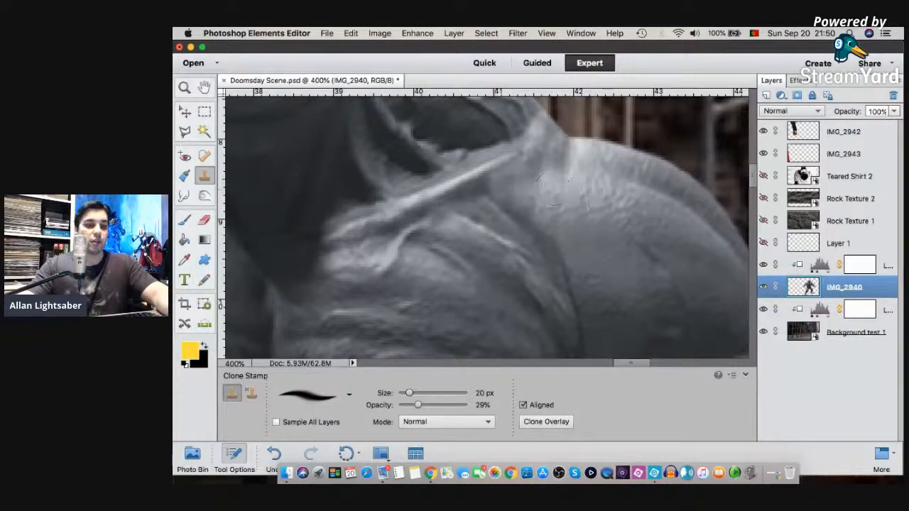
- Blend the rest of the seam at the top of the left shoulder with the Clone Stamp at 14 px, then 6 px
{"action": "left_click_drag", "start_coordinate": [408, 395], "coordinate": [406, 393]}
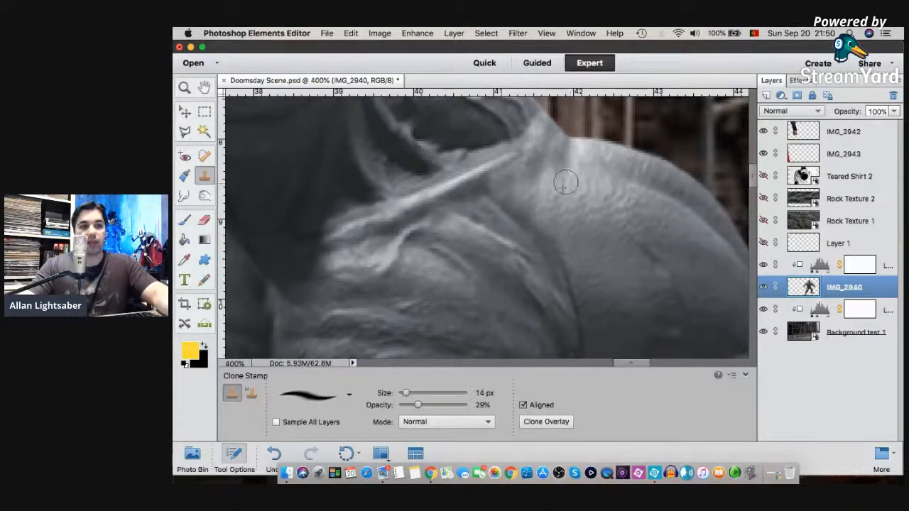
{"action": "left_click_drag", "start_coordinate": [560, 158], "coordinate": [536, 177]}
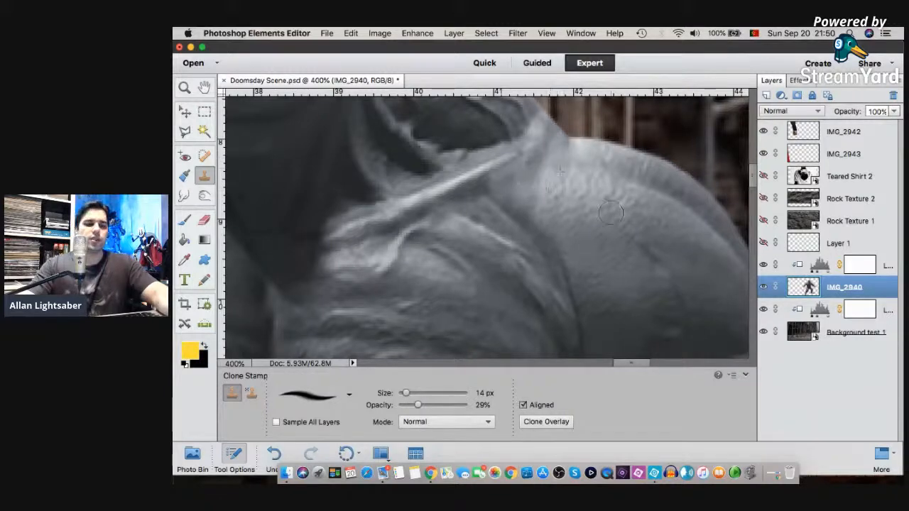
{"action": "left_click_drag", "start_coordinate": [404, 394], "coordinate": [400, 394]}
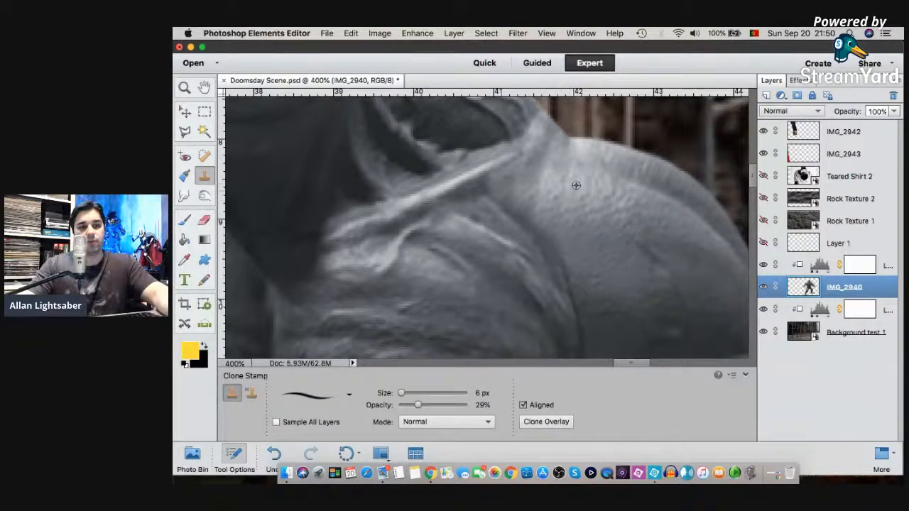
{"action": "left_click_drag", "start_coordinate": [567, 183], "coordinate": [566, 183]}
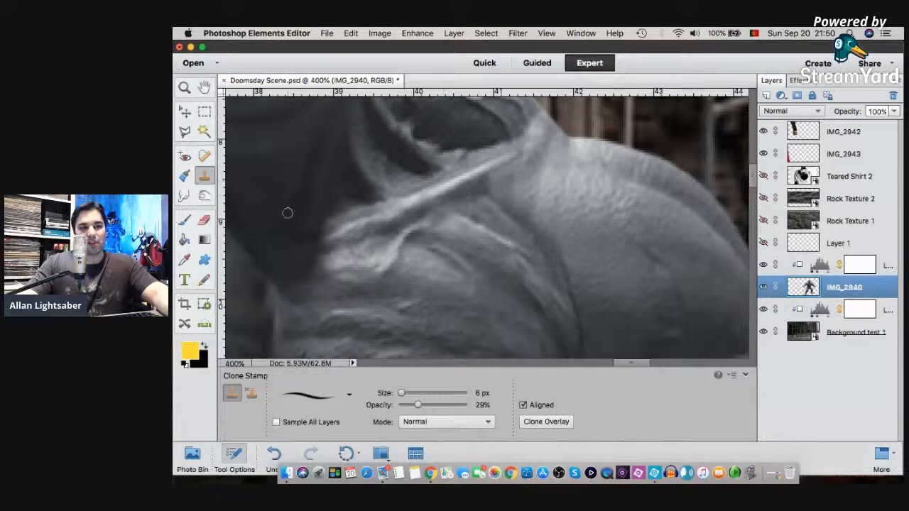
{"action": "left_click", "coordinate": [690, 200]}
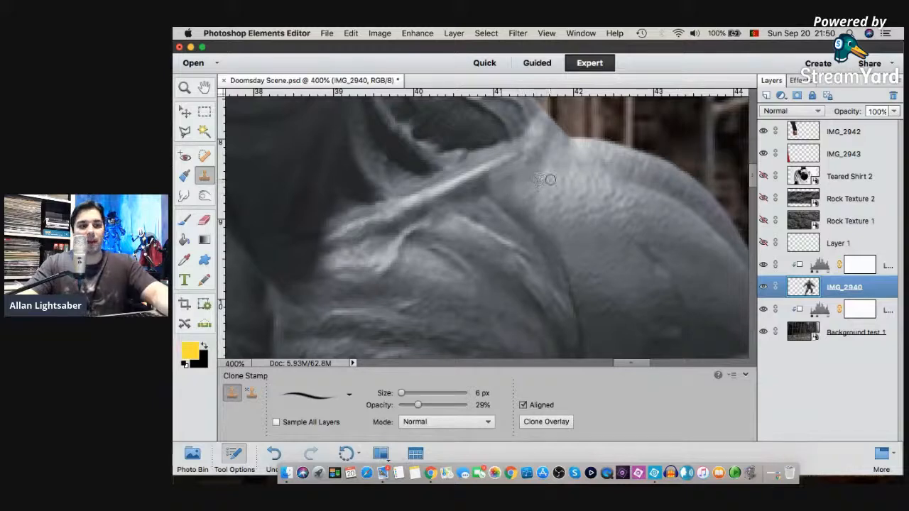
{"action": "left_click_drag", "start_coordinate": [535, 190], "coordinate": [554, 188]}
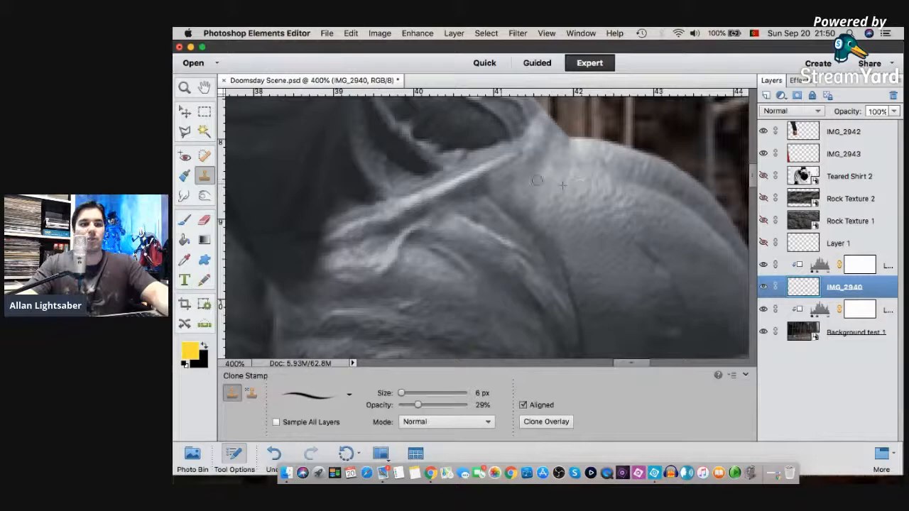
{"action": "left_click_drag", "start_coordinate": [541, 174], "coordinate": [592, 175]}
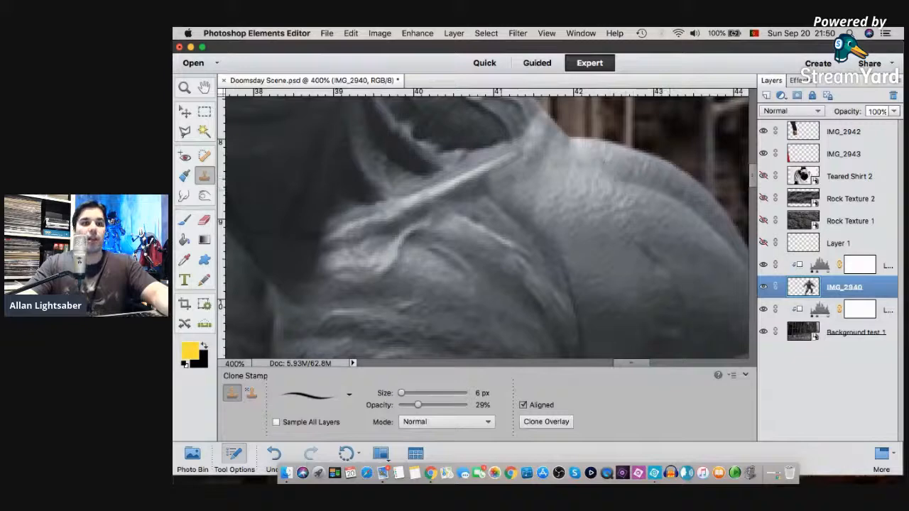
- Examine the retouched left shoulder on the whole figure and compare it with the other shoulder
{"action": "left_click", "coordinate": [537, 128]}
{"action": "key", "text": "z"}
{"action": "right_click", "coordinate": [543, 155]}
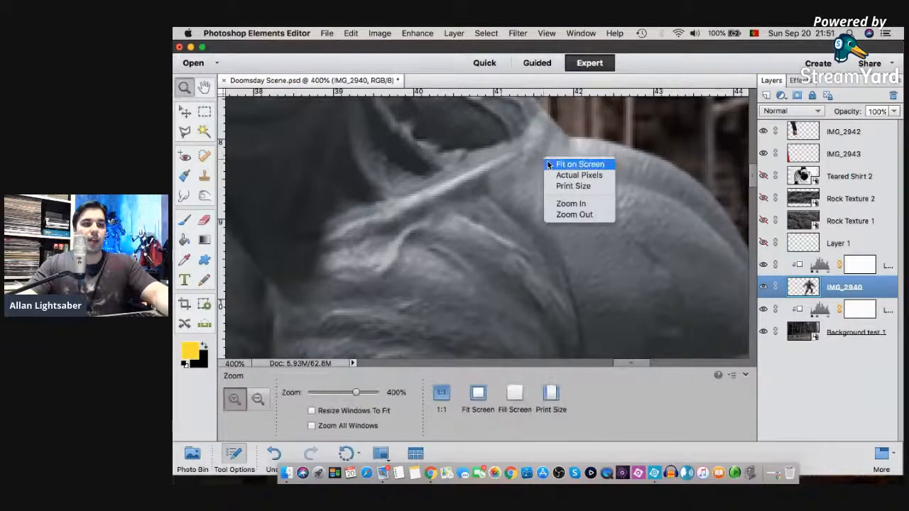
{"action": "left_click", "coordinate": [550, 162]}
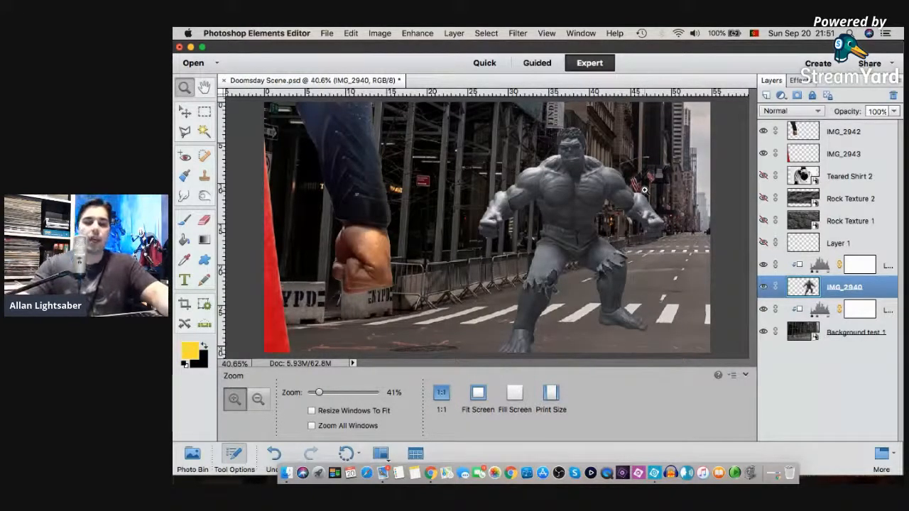
{"action": "left_click", "coordinate": [593, 189]}
{"action": "left_click", "coordinate": [584, 190]}
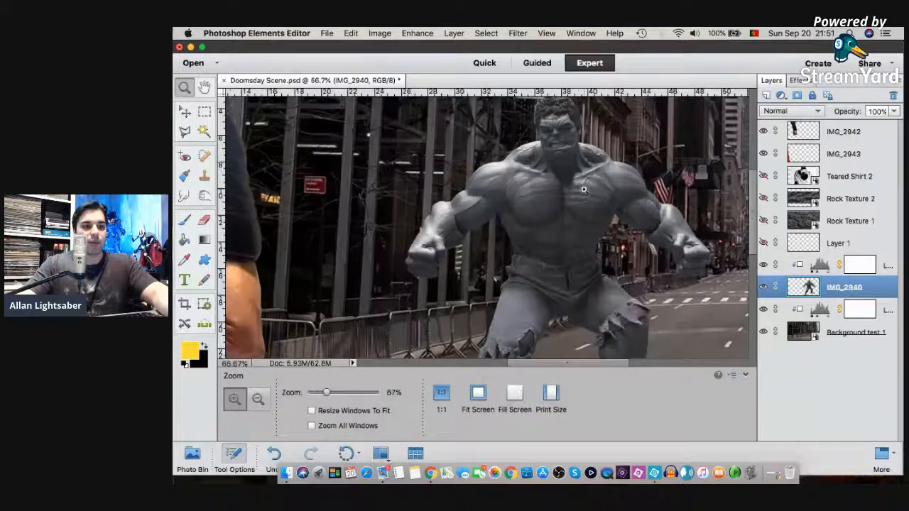
{"action": "left_click", "coordinate": [536, 183]}
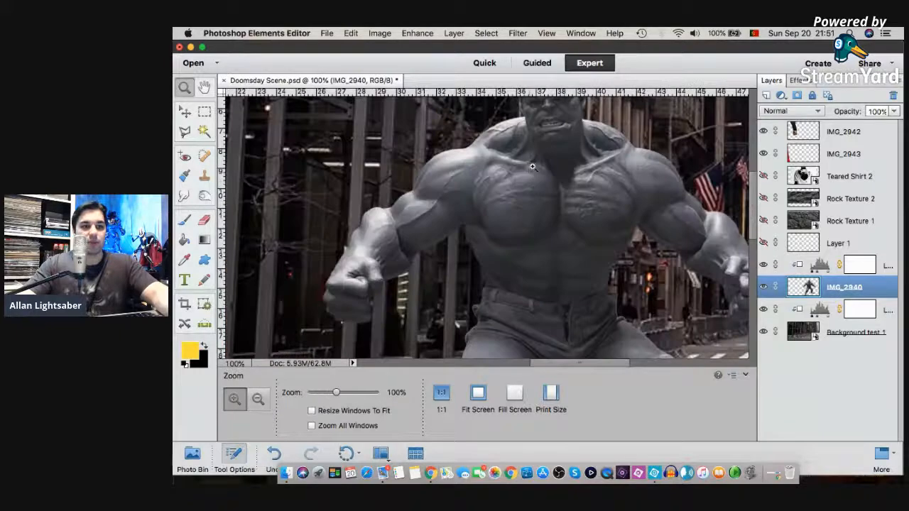
- Undo a trial clone stroke under the left collarbone, and clone a dark crease from beneath the ridge toward the shoulder at 6 px
{"action": "left_click", "coordinate": [662, 159]}
{"action": "left_click", "coordinate": [555, 146]}
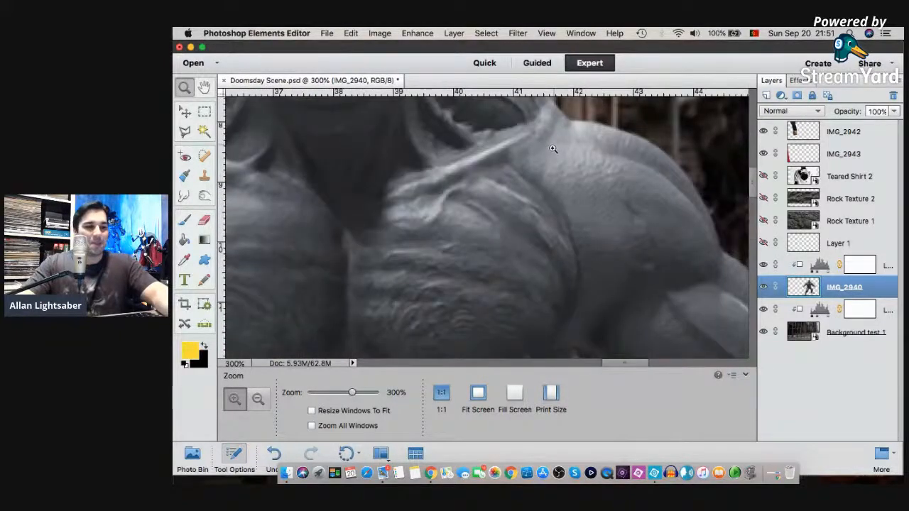
{"action": "left_click", "coordinate": [553, 149]}
{"action": "left_click", "coordinate": [204, 178]}
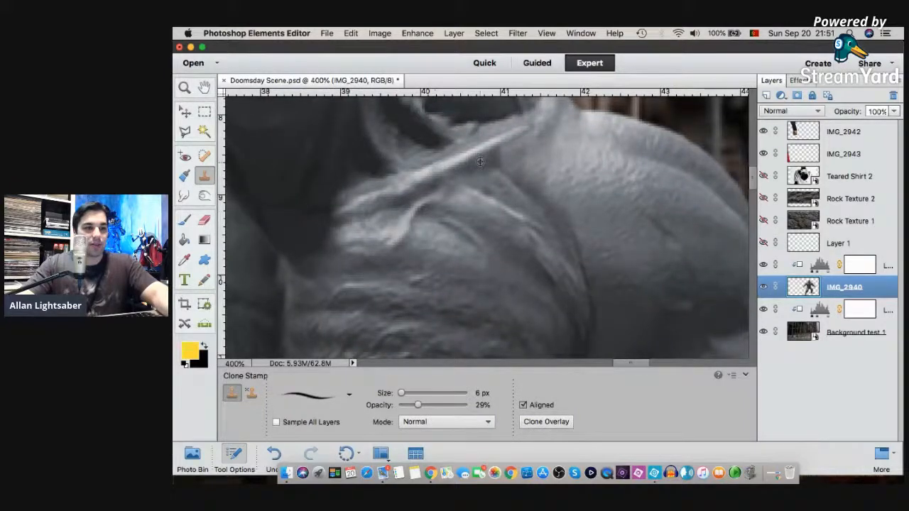
{"action": "left_click_drag", "start_coordinate": [502, 160], "coordinate": [494, 172]}
{"action": "key", "text": "super+z"}
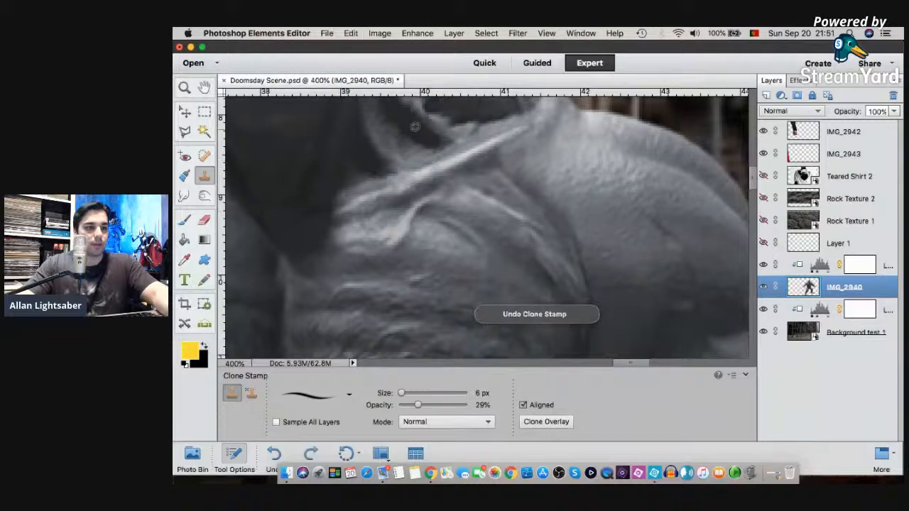
{"action": "left_click_drag", "start_coordinate": [484, 161], "coordinate": [522, 180]}
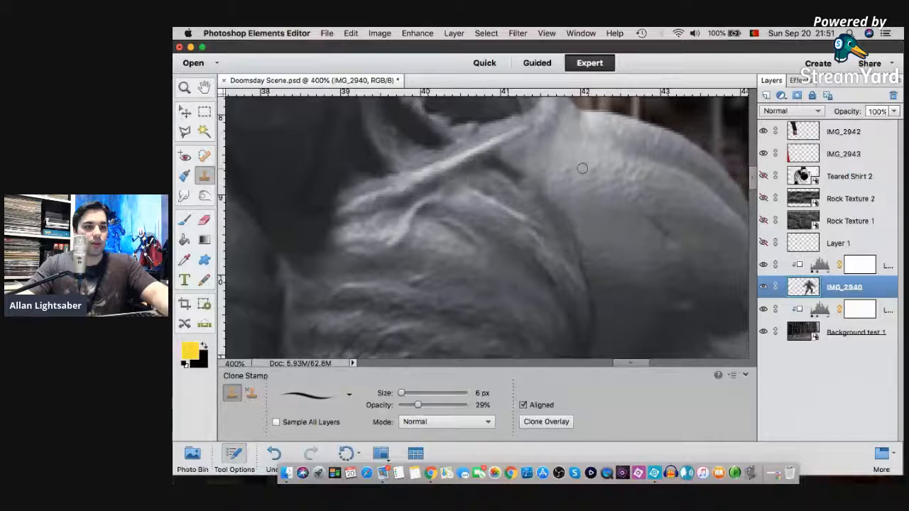
{"action": "left_click_drag", "start_coordinate": [489, 184], "coordinate": [497, 191]}
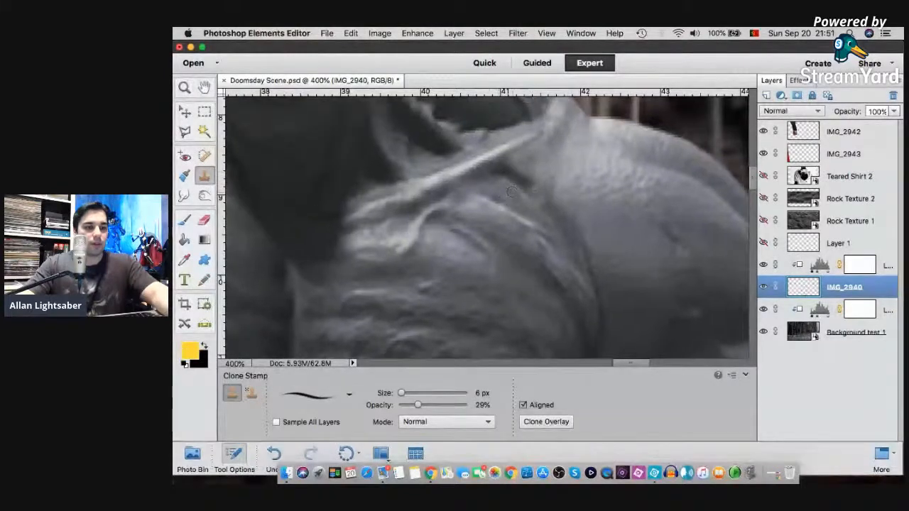
{"action": "left_click_drag", "start_coordinate": [539, 180], "coordinate": [532, 180]}
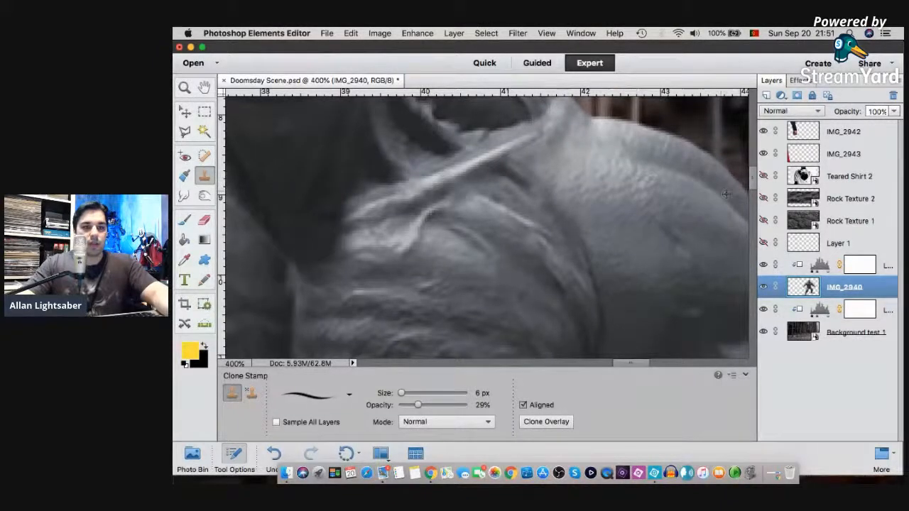
- Even out the bright skin on top of the left shoulder and touch up the chest-shoulder crease with the Clone Stamp
{"action": "left_click", "coordinate": [627, 156]}
{"action": "mouse_move", "coordinate": [586, 155]}
{"action": "left_mouse_down"}
{"action": "mouse_move", "coordinate": [570, 149]}
{"action": "mouse_move", "coordinate": [604, 152]}
{"action": "left_mouse_up"}
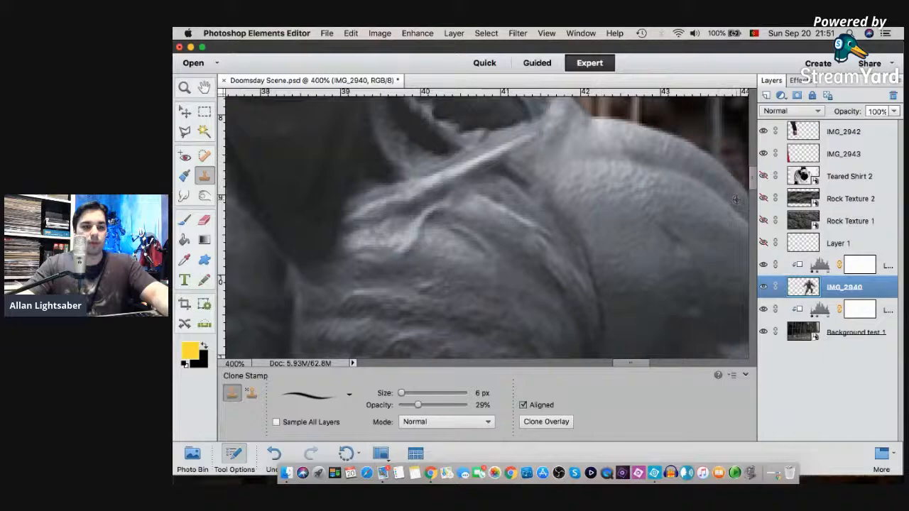
{"action": "left_click", "coordinate": [702, 176]}
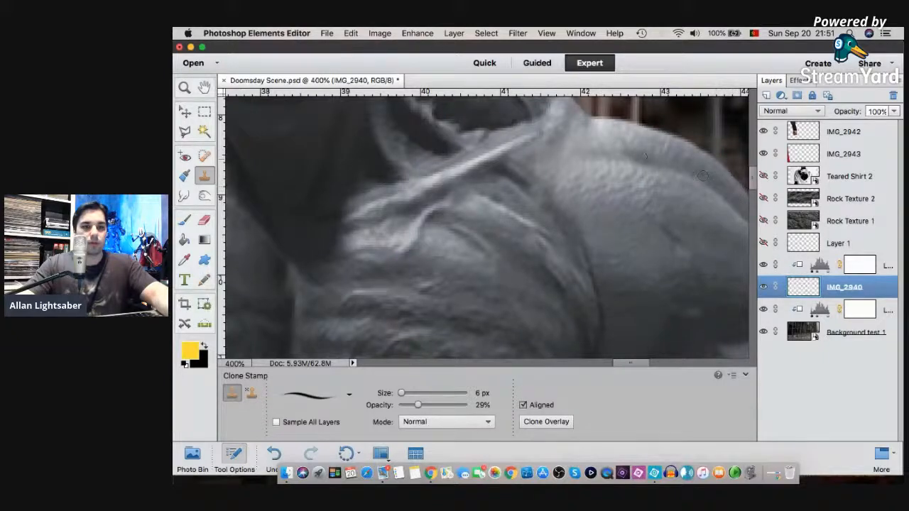
{"action": "left_click", "coordinate": [557, 222], "text": "alt"}
{"action": "left_click", "coordinate": [573, 243]}
{"action": "left_click", "coordinate": [532, 209]}
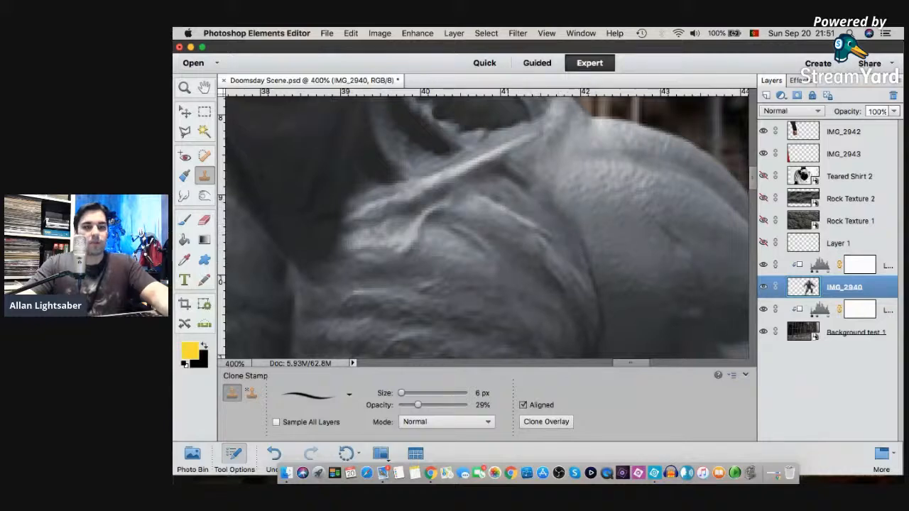
- Clone the light ridge of the left collarbone further outward, joining it to the neck-shoulder joint
{"action": "scroll", "coordinate": [608, 251], "scroll_direction": "up", "scroll_amount": 2}
{"action": "scroll", "coordinate": [607, 247], "scroll_direction": "down", "scroll_amount": 9}
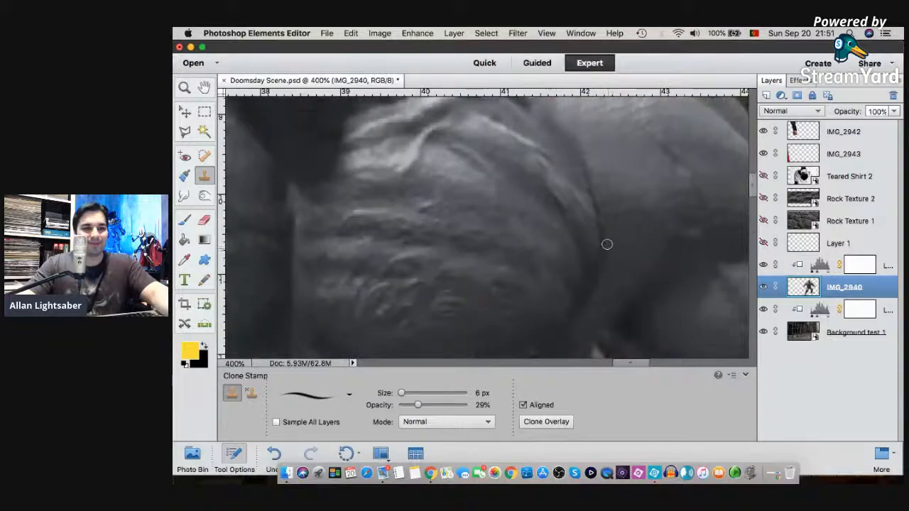
{"action": "scroll", "coordinate": [614, 228], "scroll_direction": "up", "scroll_amount": 12}
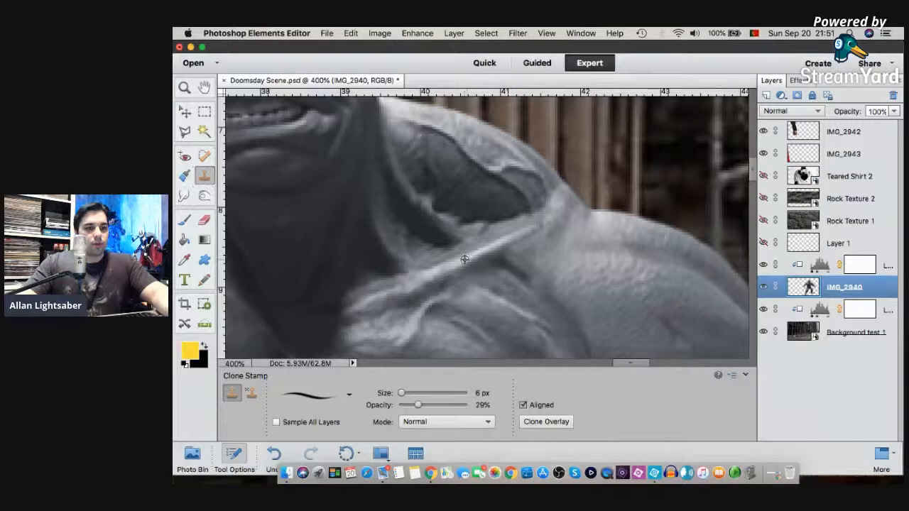
{"action": "left_click_drag", "start_coordinate": [491, 250], "coordinate": [549, 221]}
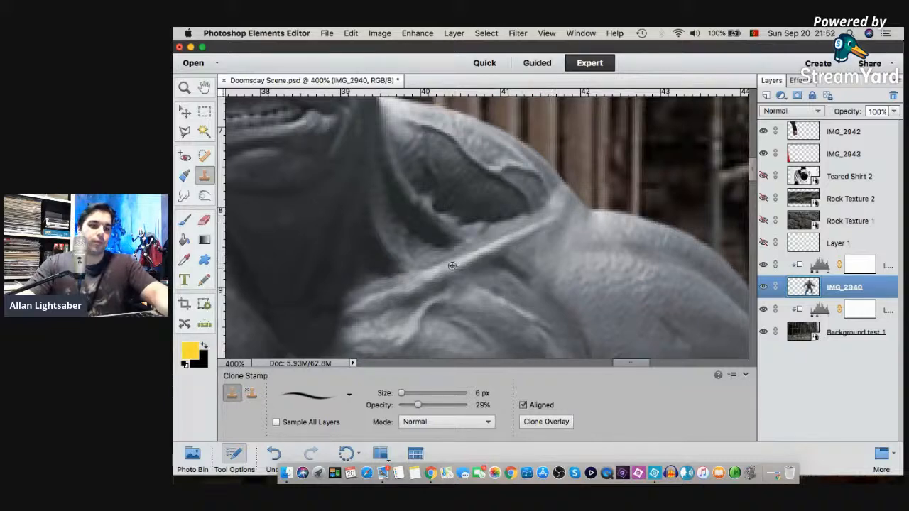
{"action": "left_click_drag", "start_coordinate": [493, 248], "coordinate": [540, 229]}
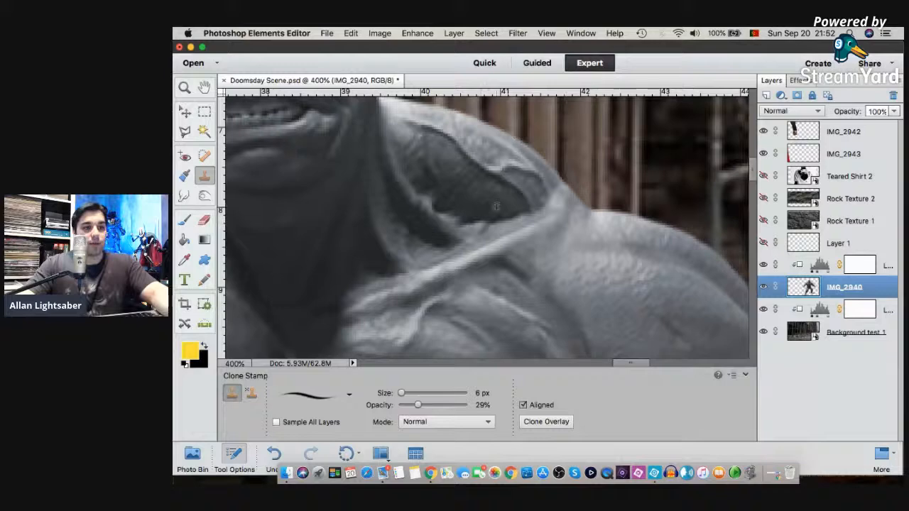
- Smooth the jagged lower rim of the dark neck hollow above the left collarbone, using repeatedly resampled Clone Stamp strokes
{"action": "mouse_move", "coordinate": [483, 220]}
{"action": "left_mouse_down"}
{"action": "mouse_move", "coordinate": [448, 206]}
{"action": "mouse_move", "coordinate": [488, 220]}
{"action": "left_mouse_up"}
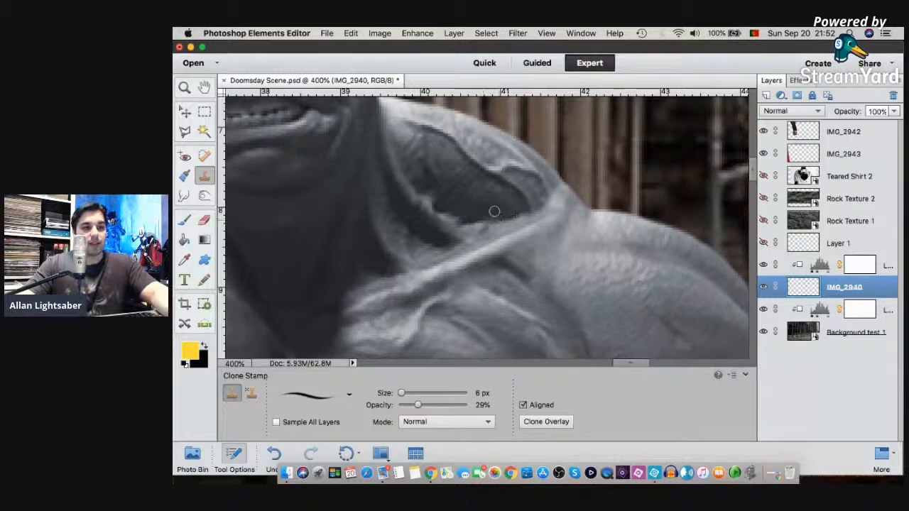
{"action": "left_click", "coordinate": [504, 209], "text": "alt"}
{"action": "mouse_move", "coordinate": [425, 205]}
{"action": "left_mouse_down"}
{"action": "mouse_move", "coordinate": [468, 221]}
{"action": "mouse_move", "coordinate": [485, 211]}
{"action": "mouse_move", "coordinate": [474, 226]}
{"action": "mouse_move", "coordinate": [465, 221]}
{"action": "mouse_move", "coordinate": [503, 223]}
{"action": "left_mouse_up"}
{"action": "left_click", "coordinate": [466, 187], "text": "alt"}
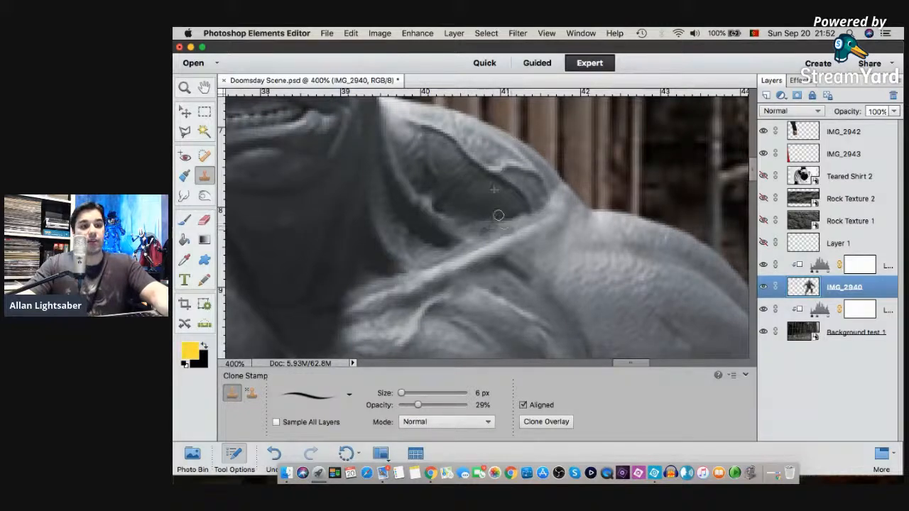
{"action": "left_click", "coordinate": [505, 207], "text": "alt"}
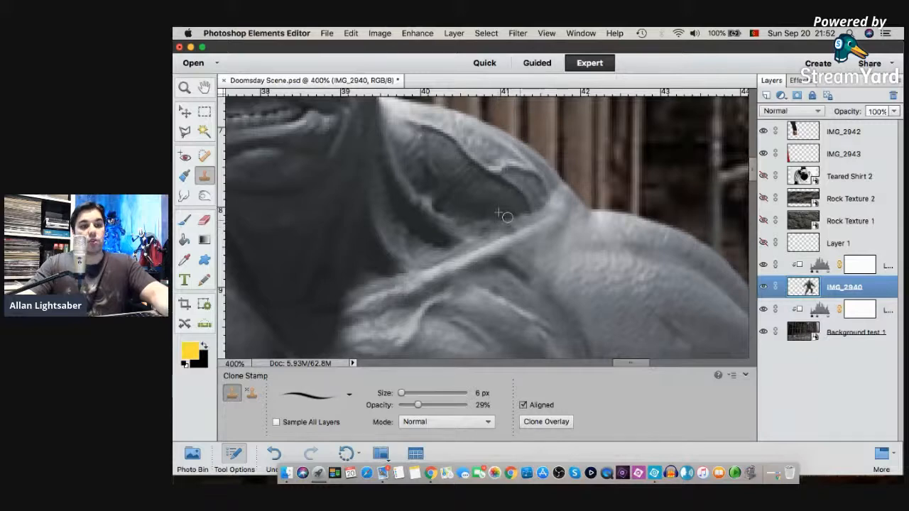
{"action": "left_click_drag", "start_coordinate": [508, 212], "coordinate": [513, 214]}
{"action": "left_click", "coordinate": [517, 199], "text": "alt"}
{"action": "left_click_drag", "start_coordinate": [508, 223], "coordinate": [508, 250]}
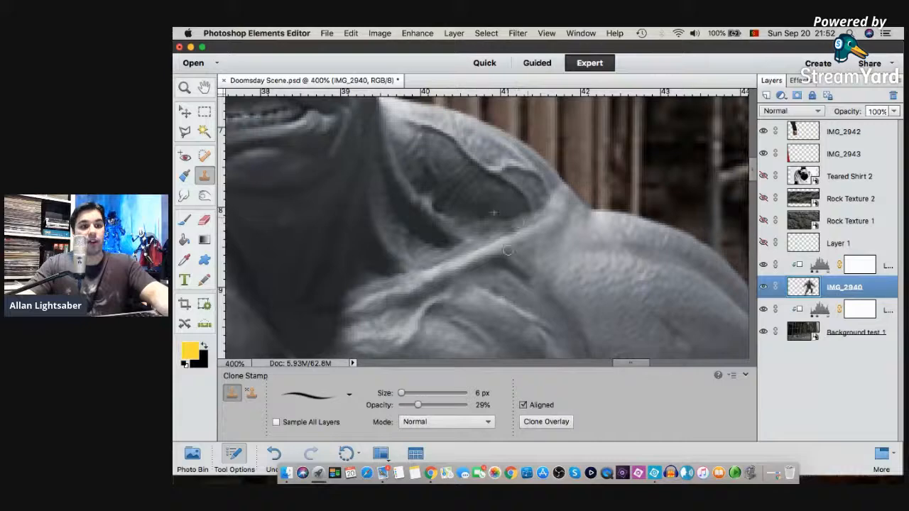
- Clone dark tone along the neck hollow's lower outer rim at 81% opacity, and blend its outer corner toward the shoulder at 28%
{"action": "left_click_drag", "start_coordinate": [419, 404], "coordinate": [450, 406]}
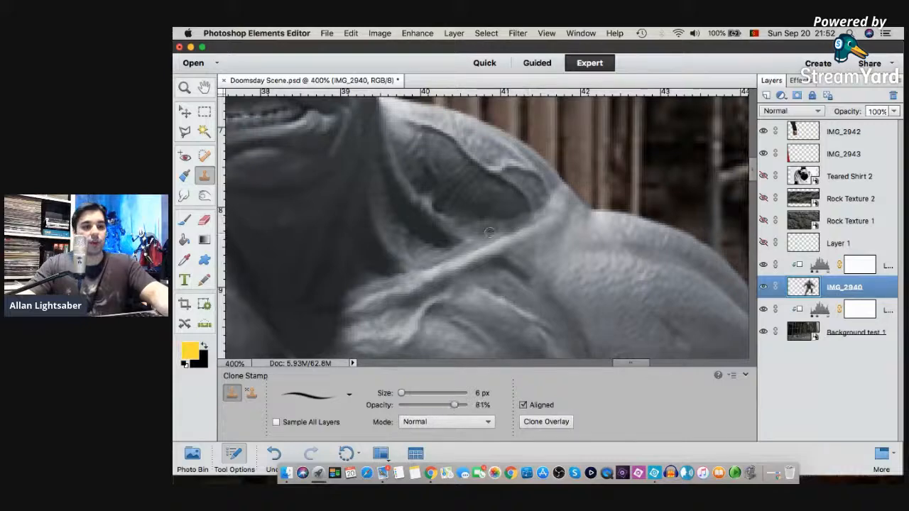
{"action": "left_click", "coordinate": [493, 201], "text": "alt"}
{"action": "mouse_move", "coordinate": [515, 215]}
{"action": "left_mouse_down"}
{"action": "mouse_move", "coordinate": [489, 220]}
{"action": "mouse_move", "coordinate": [501, 230]}
{"action": "mouse_move", "coordinate": [531, 217]}
{"action": "left_mouse_up"}
{"action": "left_click", "coordinate": [416, 404]}
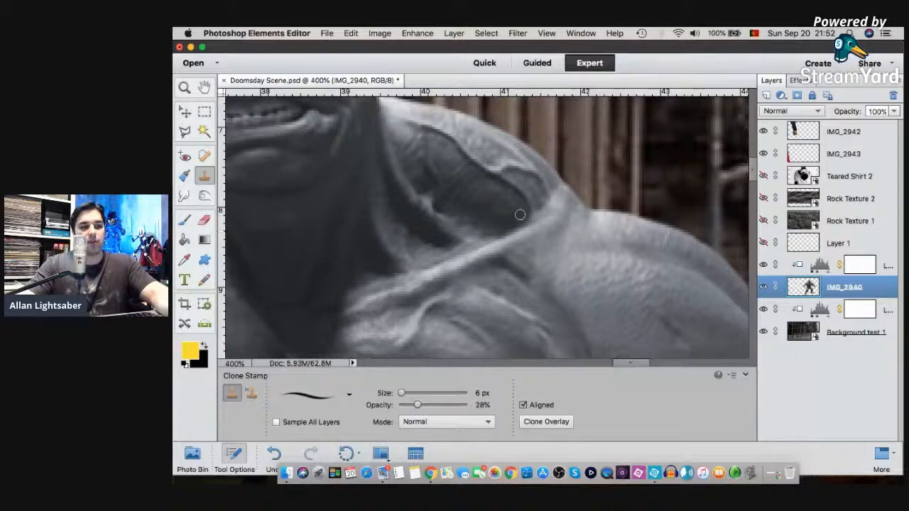
{"action": "left_click_drag", "start_coordinate": [539, 213], "coordinate": [563, 199]}
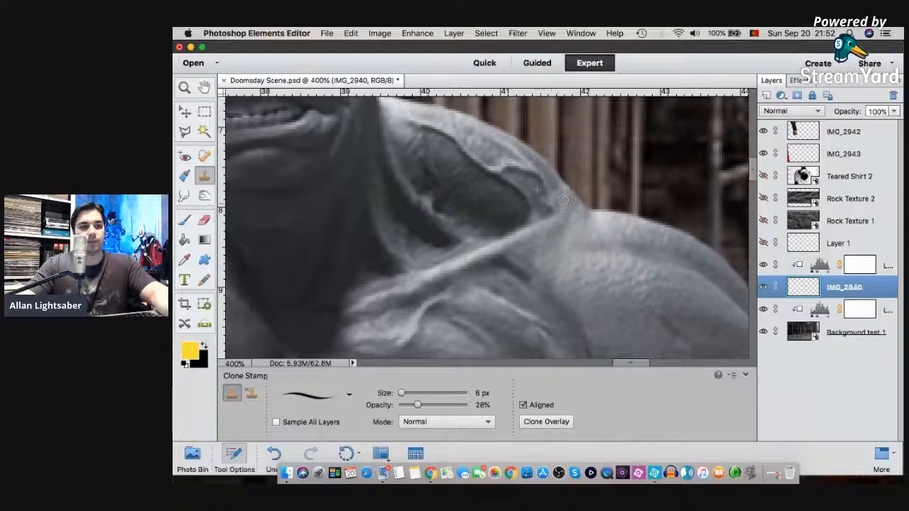
- Examine the retouched left collarbone and shoulder joint, first in the whole composite and then at closer magnifications up to 300%
{"action": "left_click", "coordinate": [185, 87]}
{"action": "right_click", "coordinate": [420, 142]}
{"action": "left_click", "coordinate": [432, 151]}
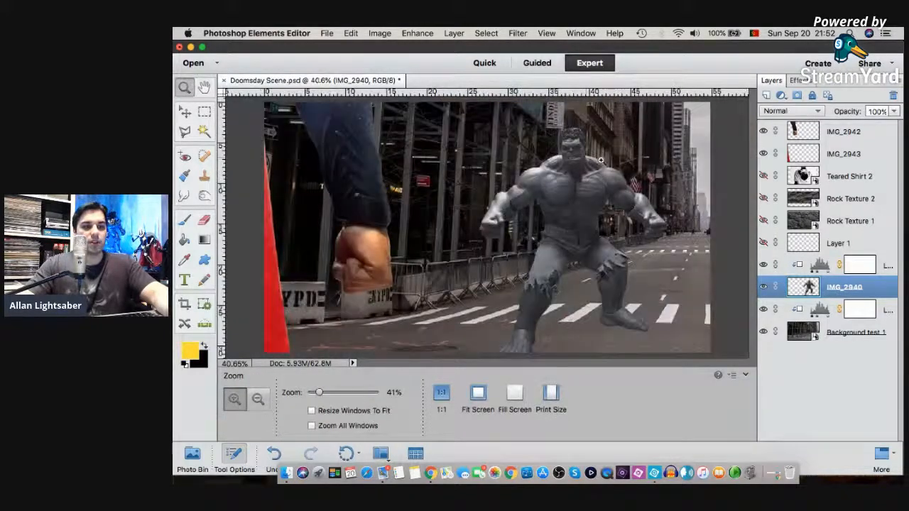
{"action": "left_click", "coordinate": [631, 153]}
{"action": "left_click", "coordinate": [607, 164]}
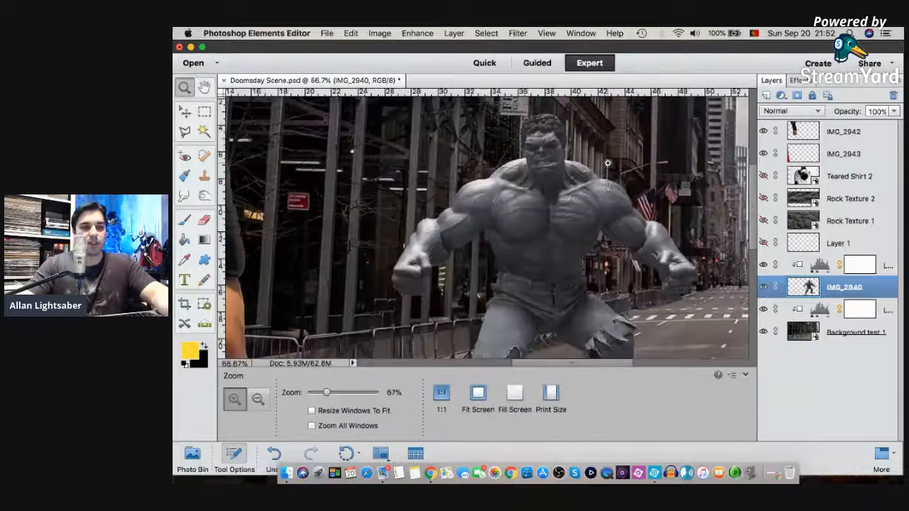
{"action": "left_click", "coordinate": [604, 195]}
{"action": "left_click", "coordinate": [573, 208]}
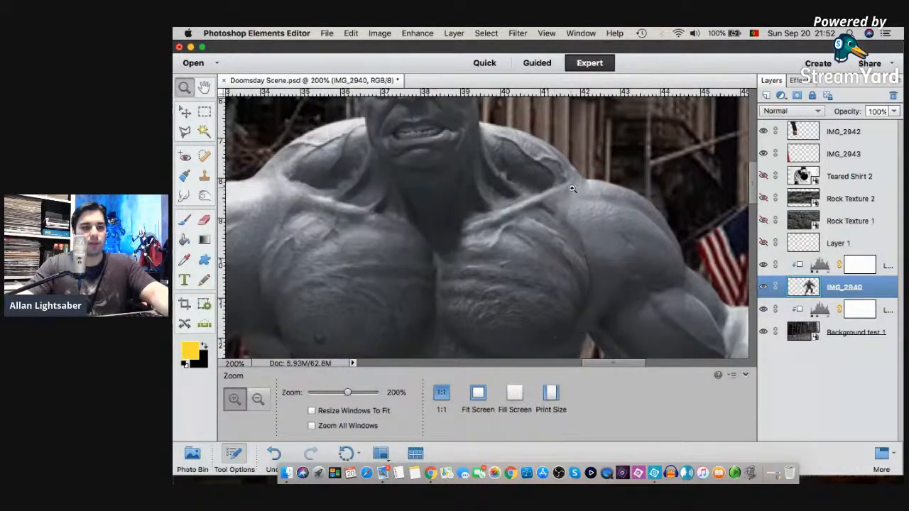
{"action": "left_click", "coordinate": [588, 203]}
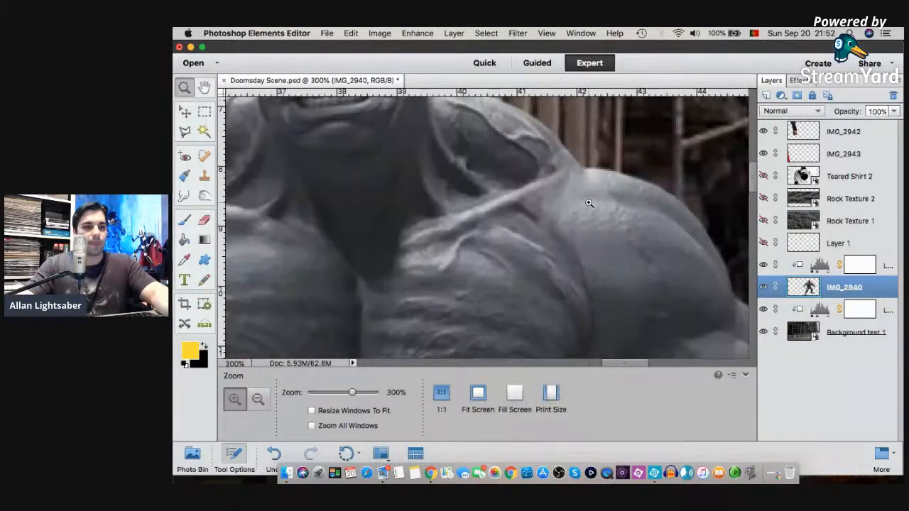
- Minimize the Photoshop Elements window and switch the StreamYard broadcast to the full-frame camera layout
{"action": "left_click", "coordinate": [190, 47]}
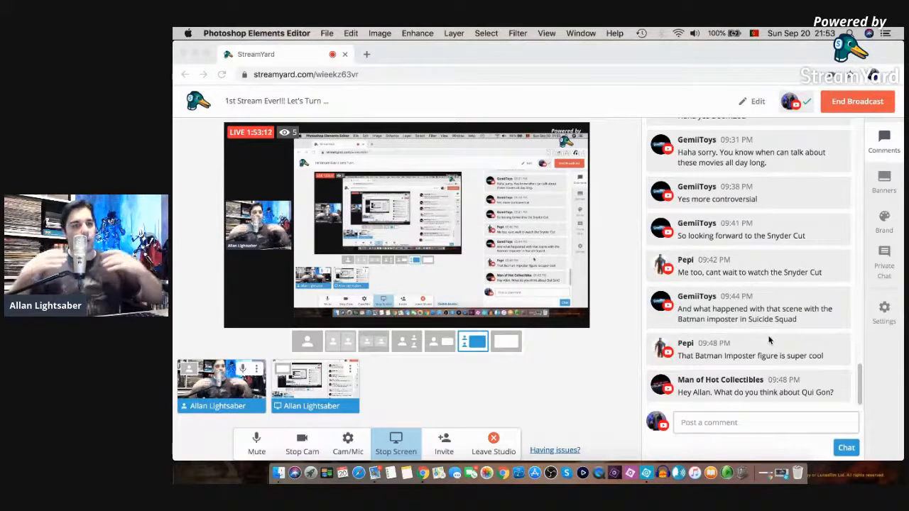
{"action": "left_click", "coordinate": [309, 342]}
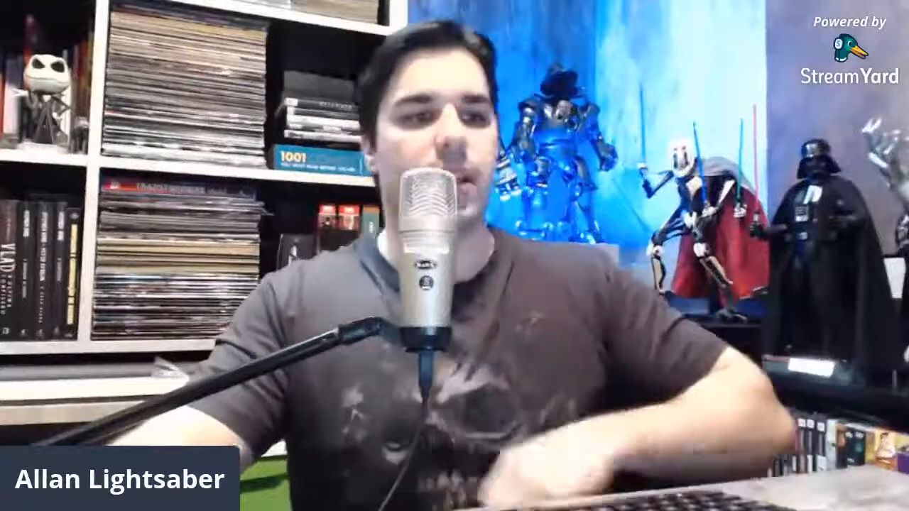